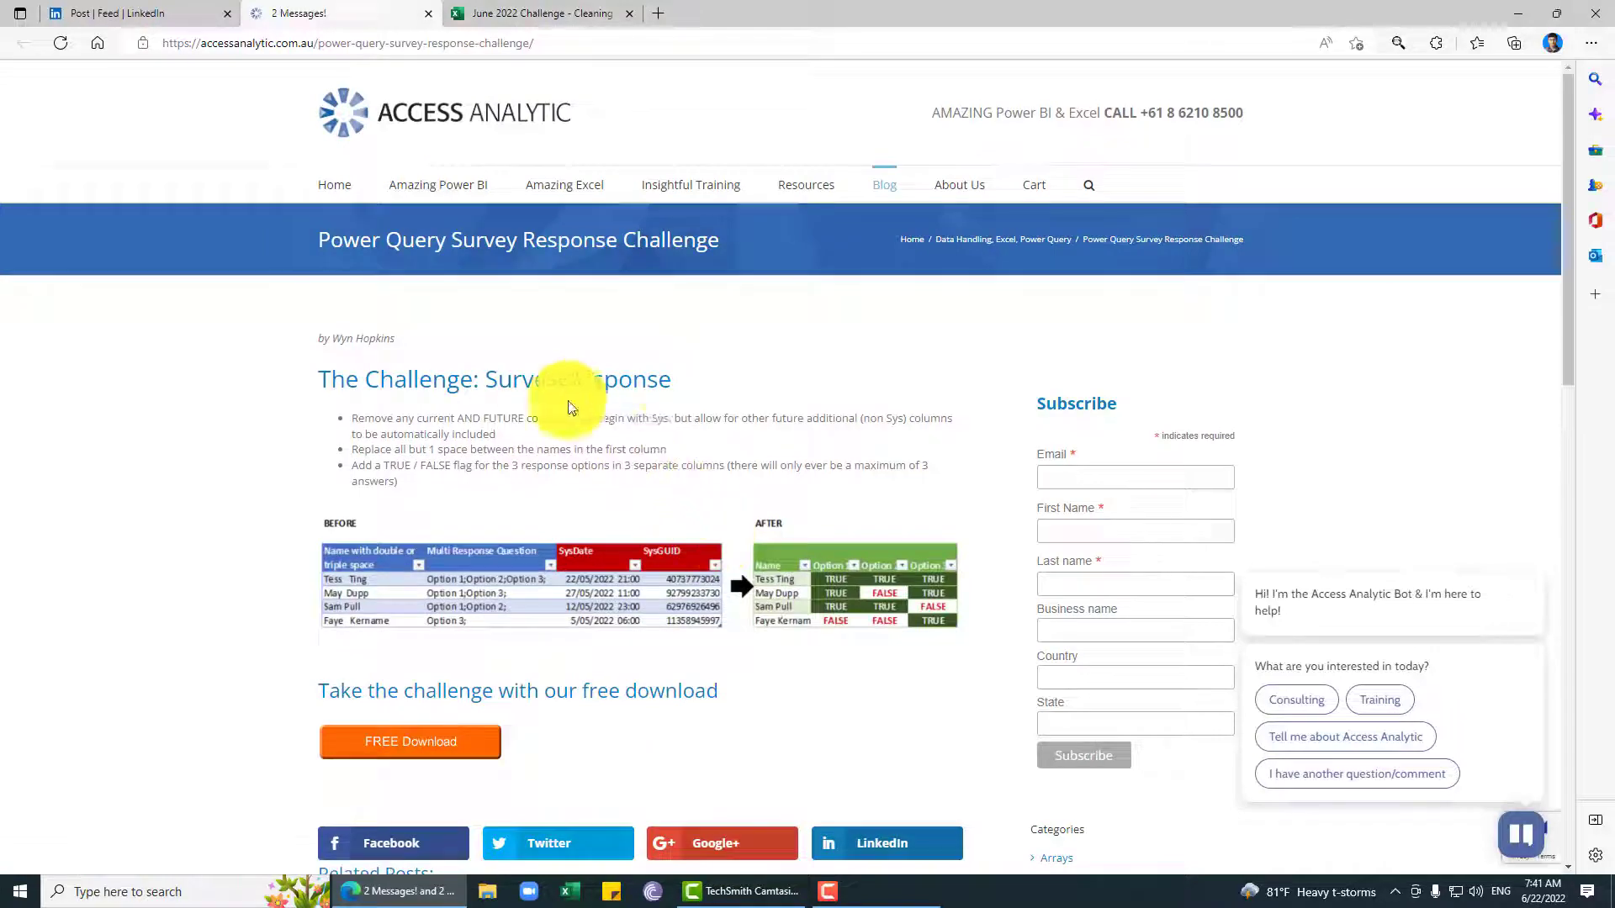
# - Look over the Survey Response challenge page and the challenge workbook open in the neighbouring browser tab
pyautogui.moveTo(680, 380); pyautogui.dragTo(559, 387)
pyautogui.hotkey('ctrl', 'Tab')
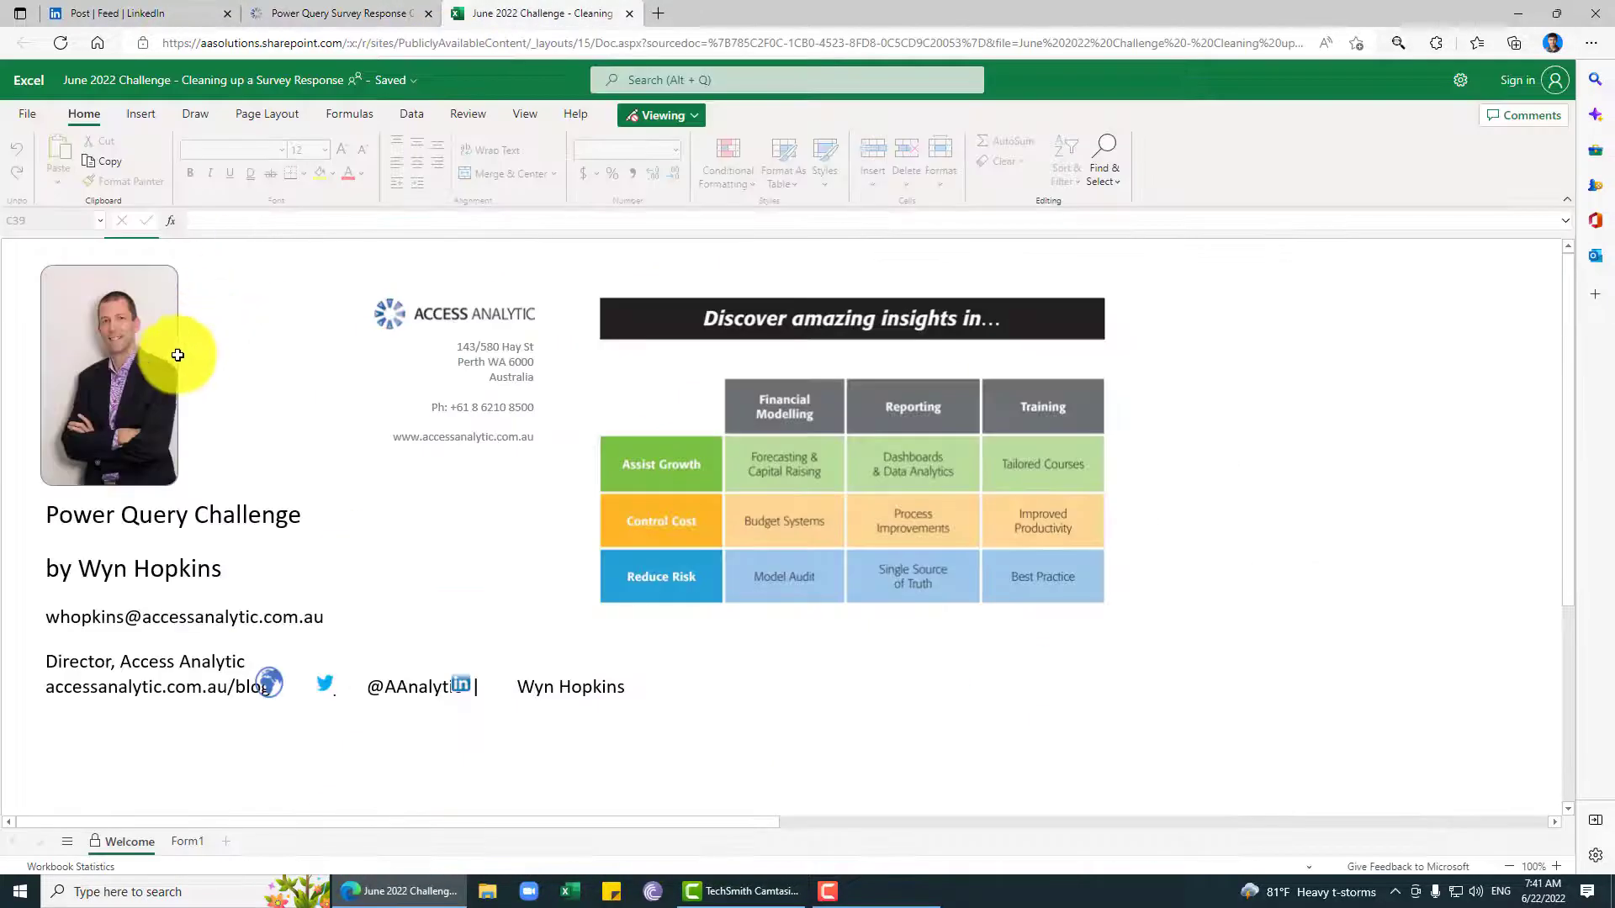
pyautogui.click(311, 8)
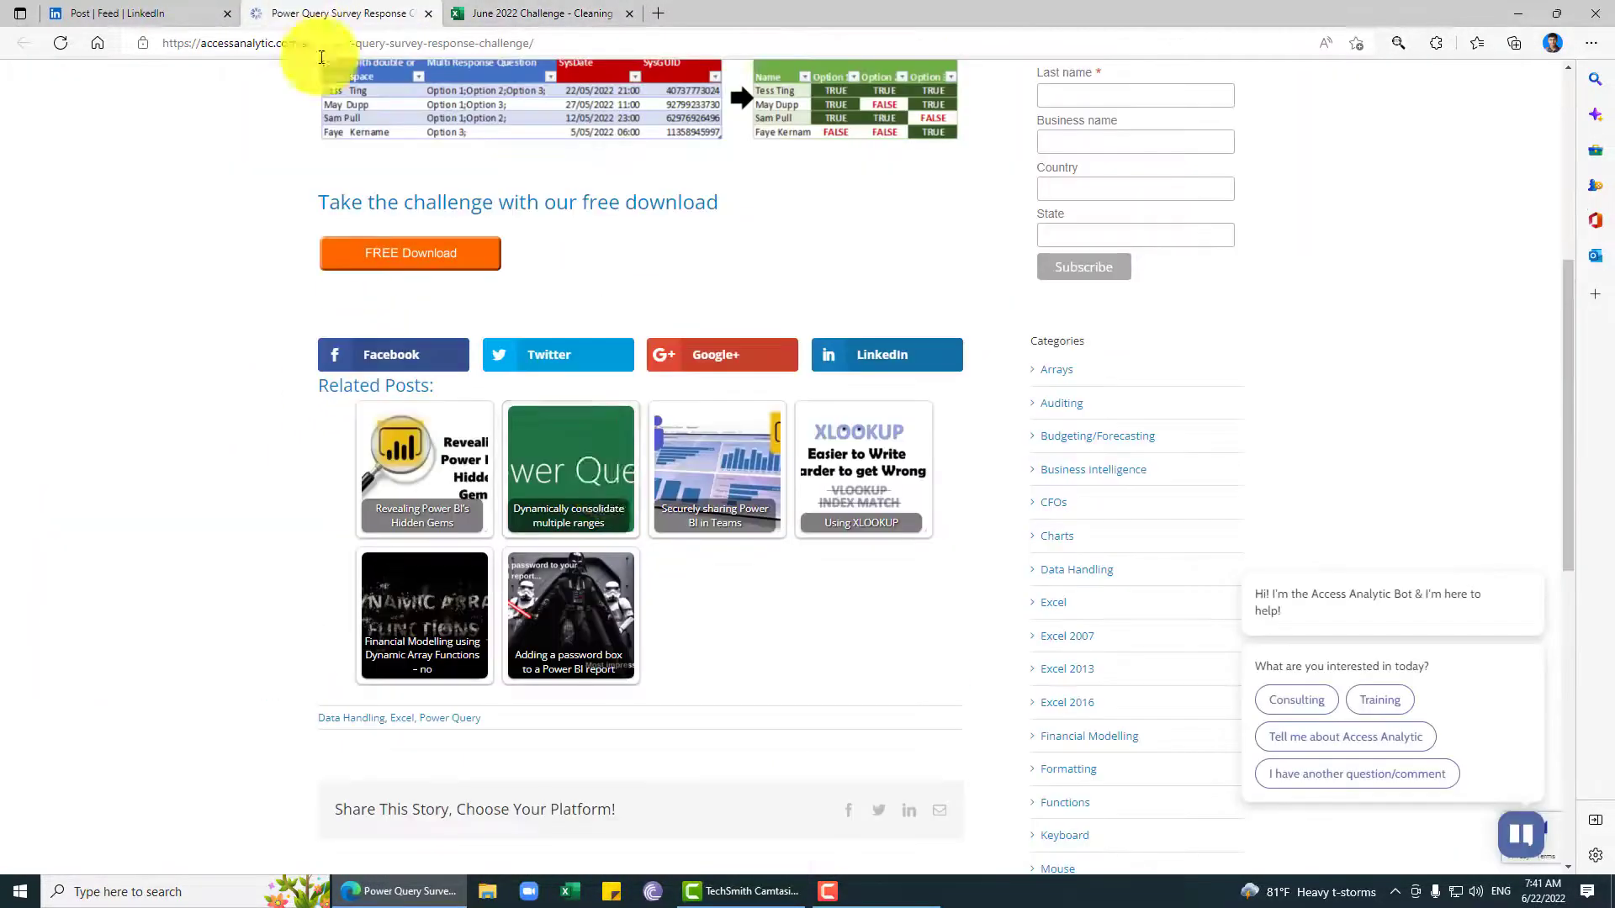
pyautogui.scroll(5, 606, 426)
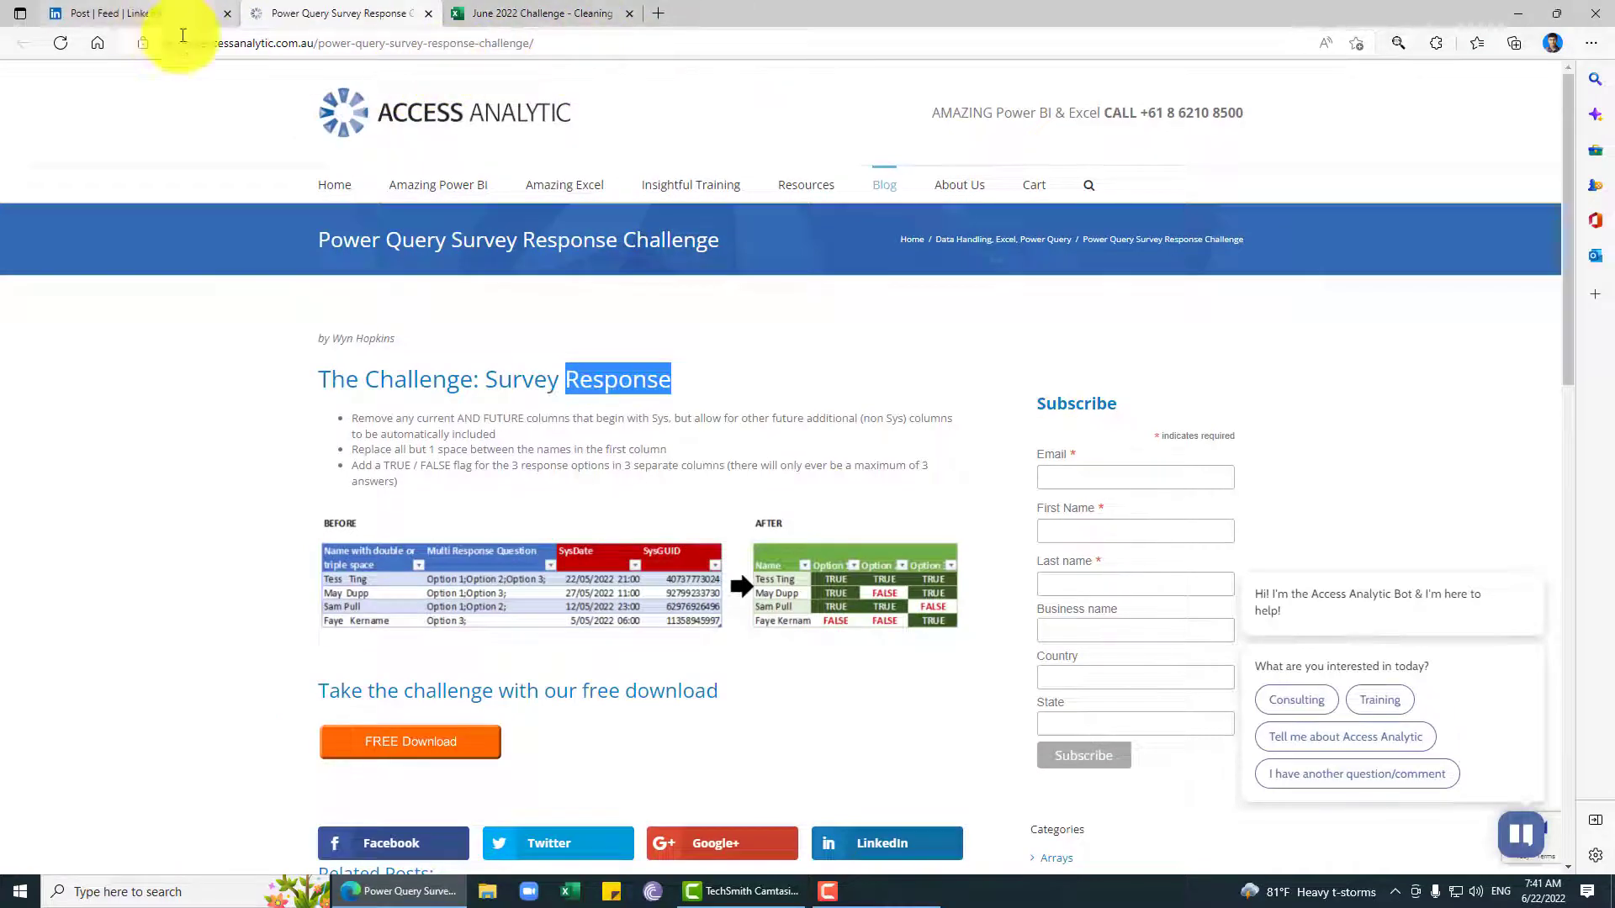
# - Follow the free download link, open the June 2022 Challenge workbook from its SharePoint folder, and close the folder's tab
pyautogui.scroll(-4, 412, 408)
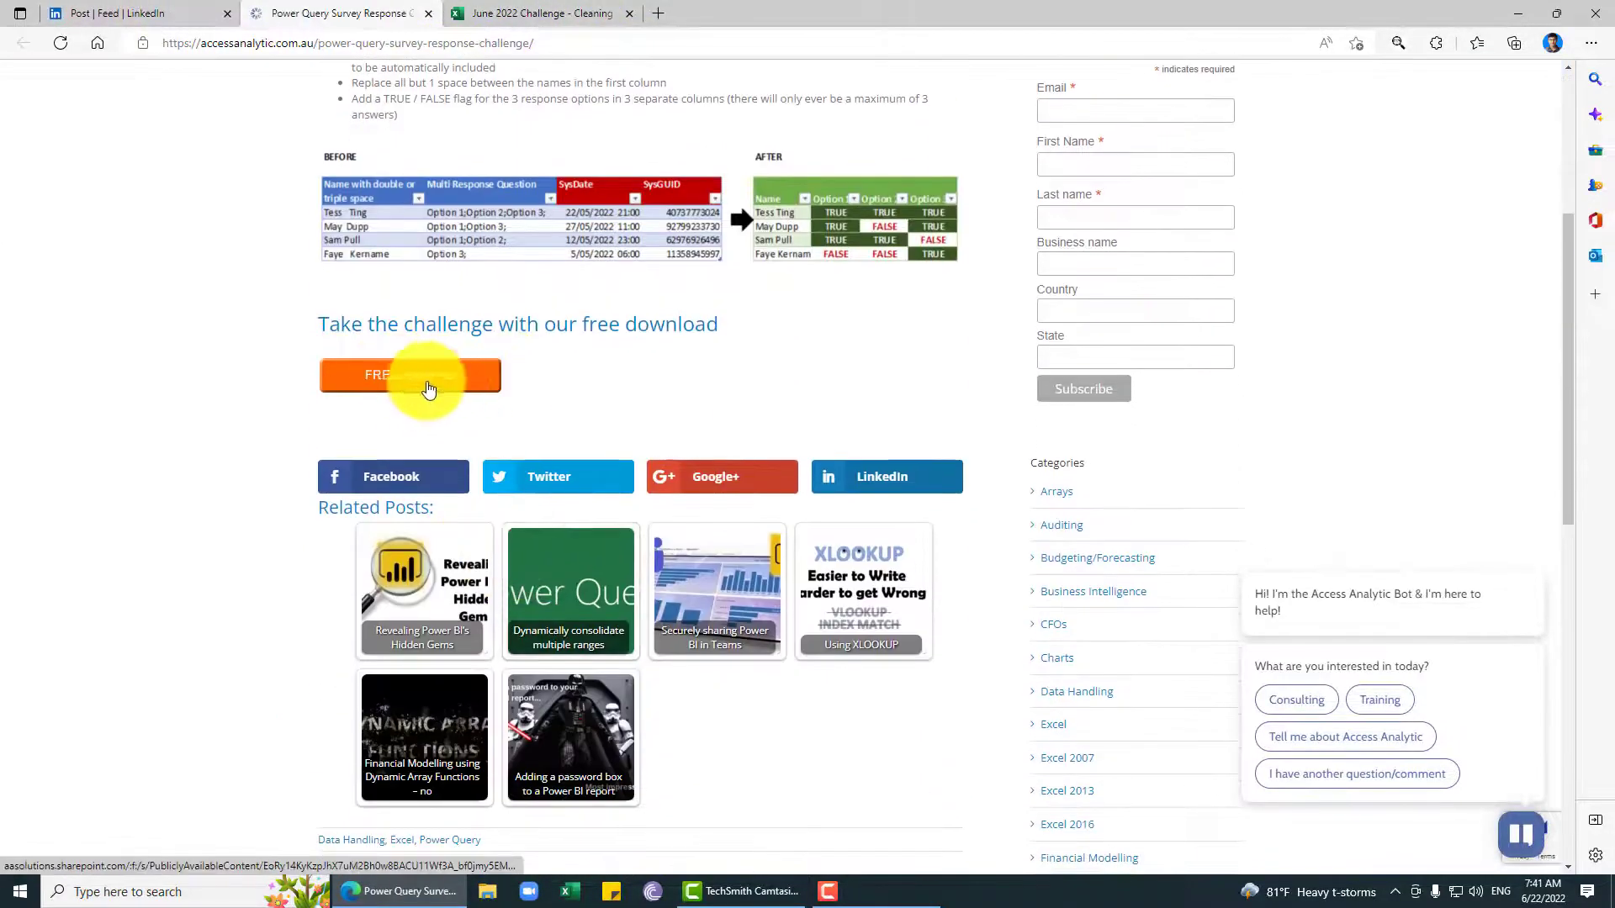
pyautogui.click(436, 373)
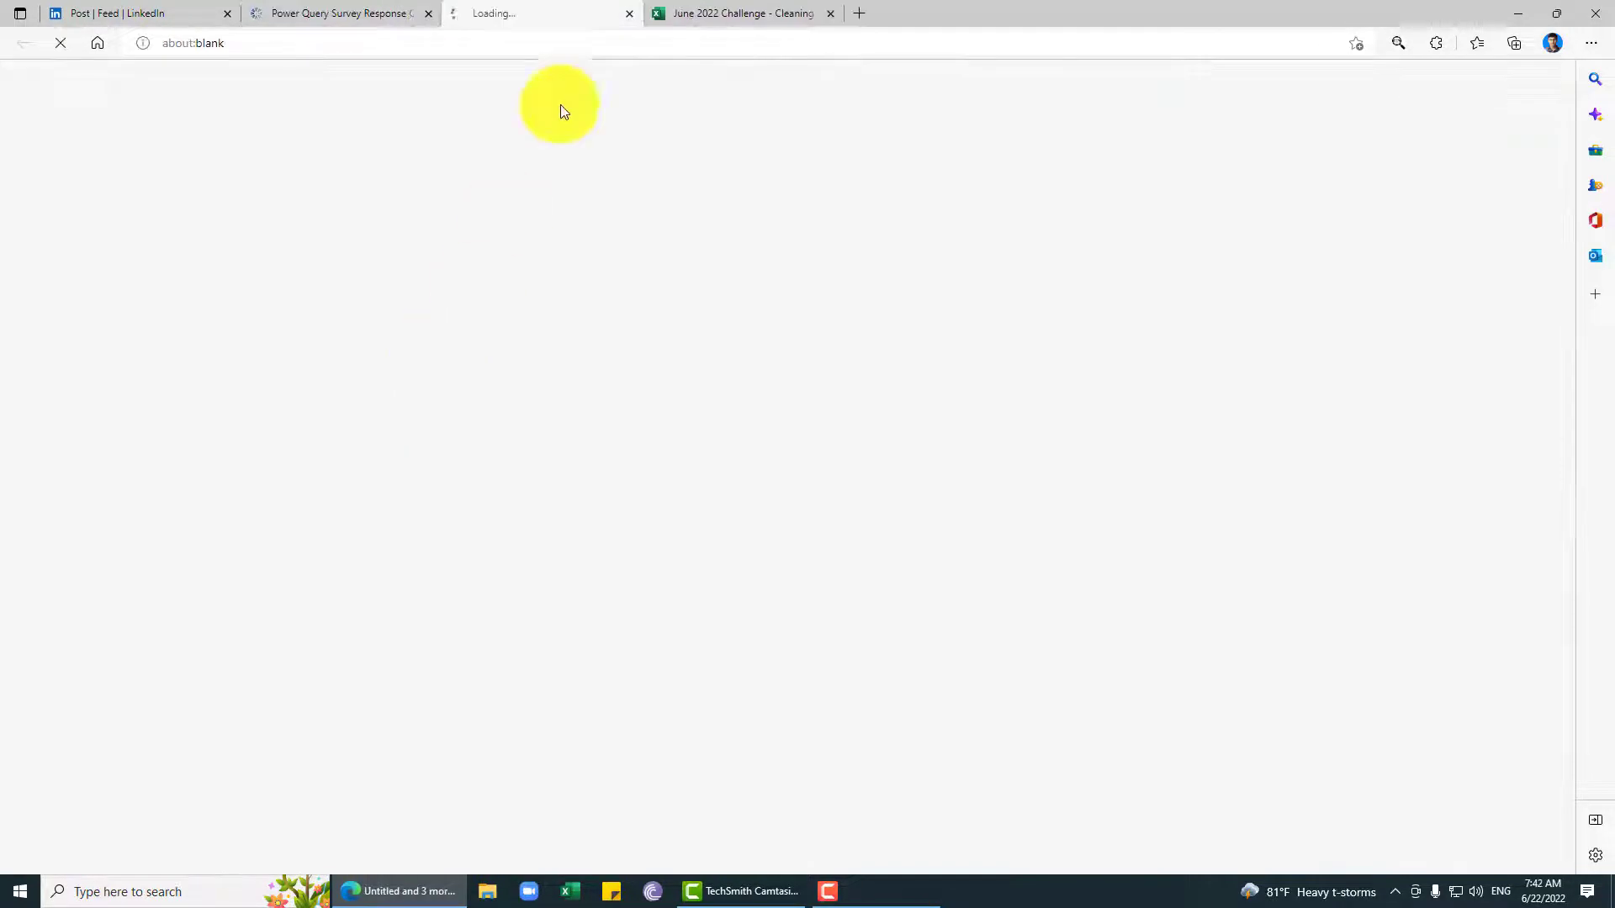
pyautogui.click(804, 15)
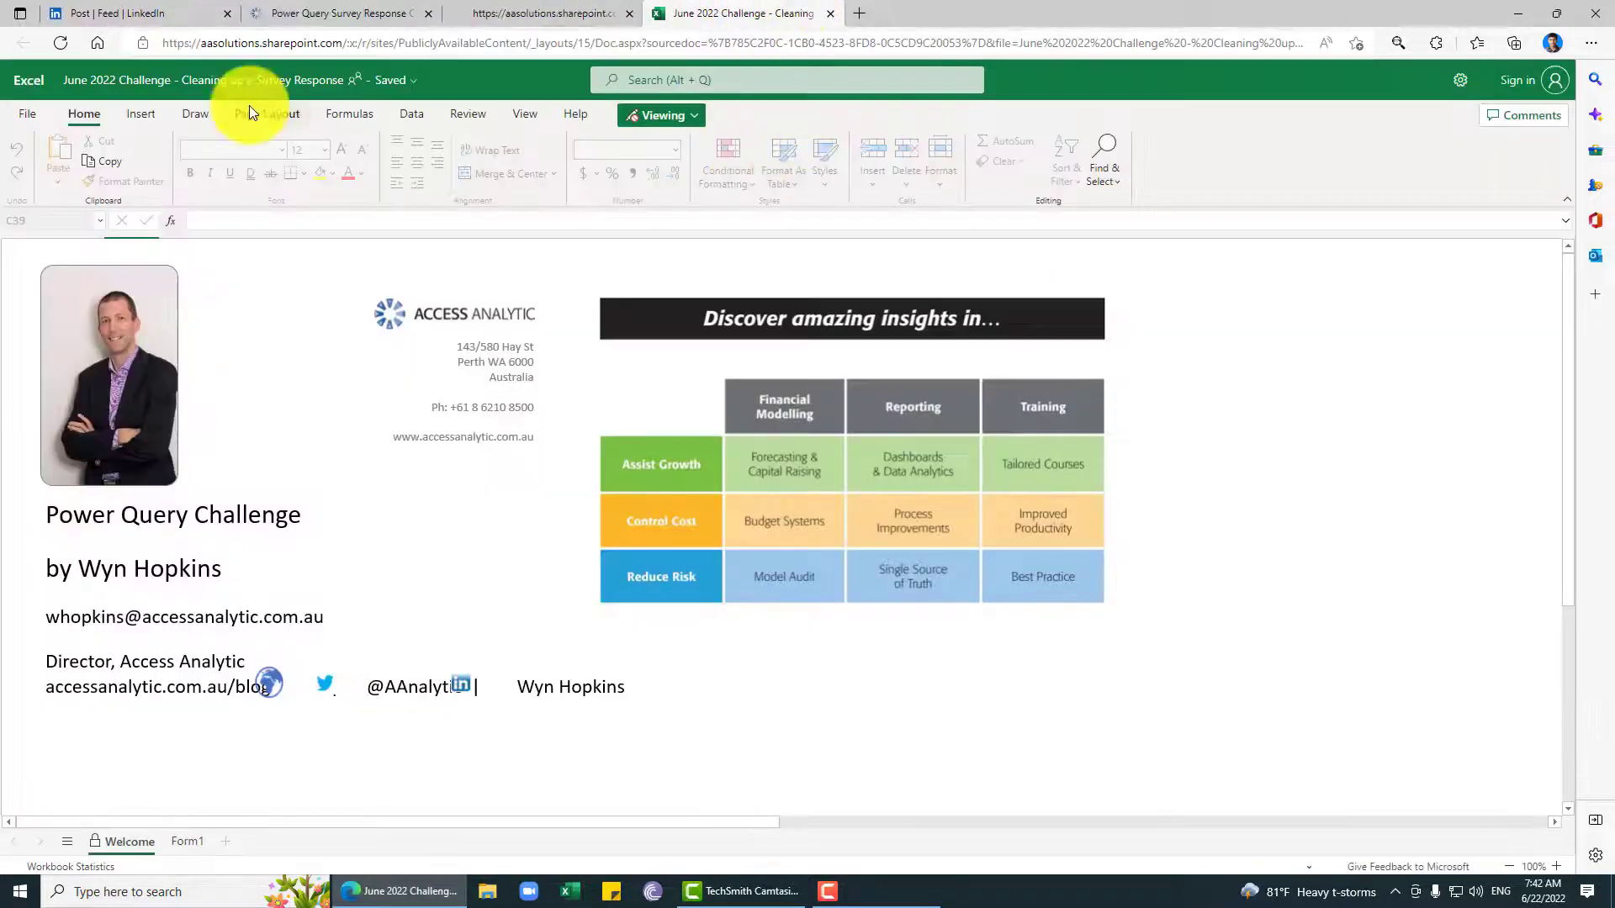
pyautogui.click(603, 13)
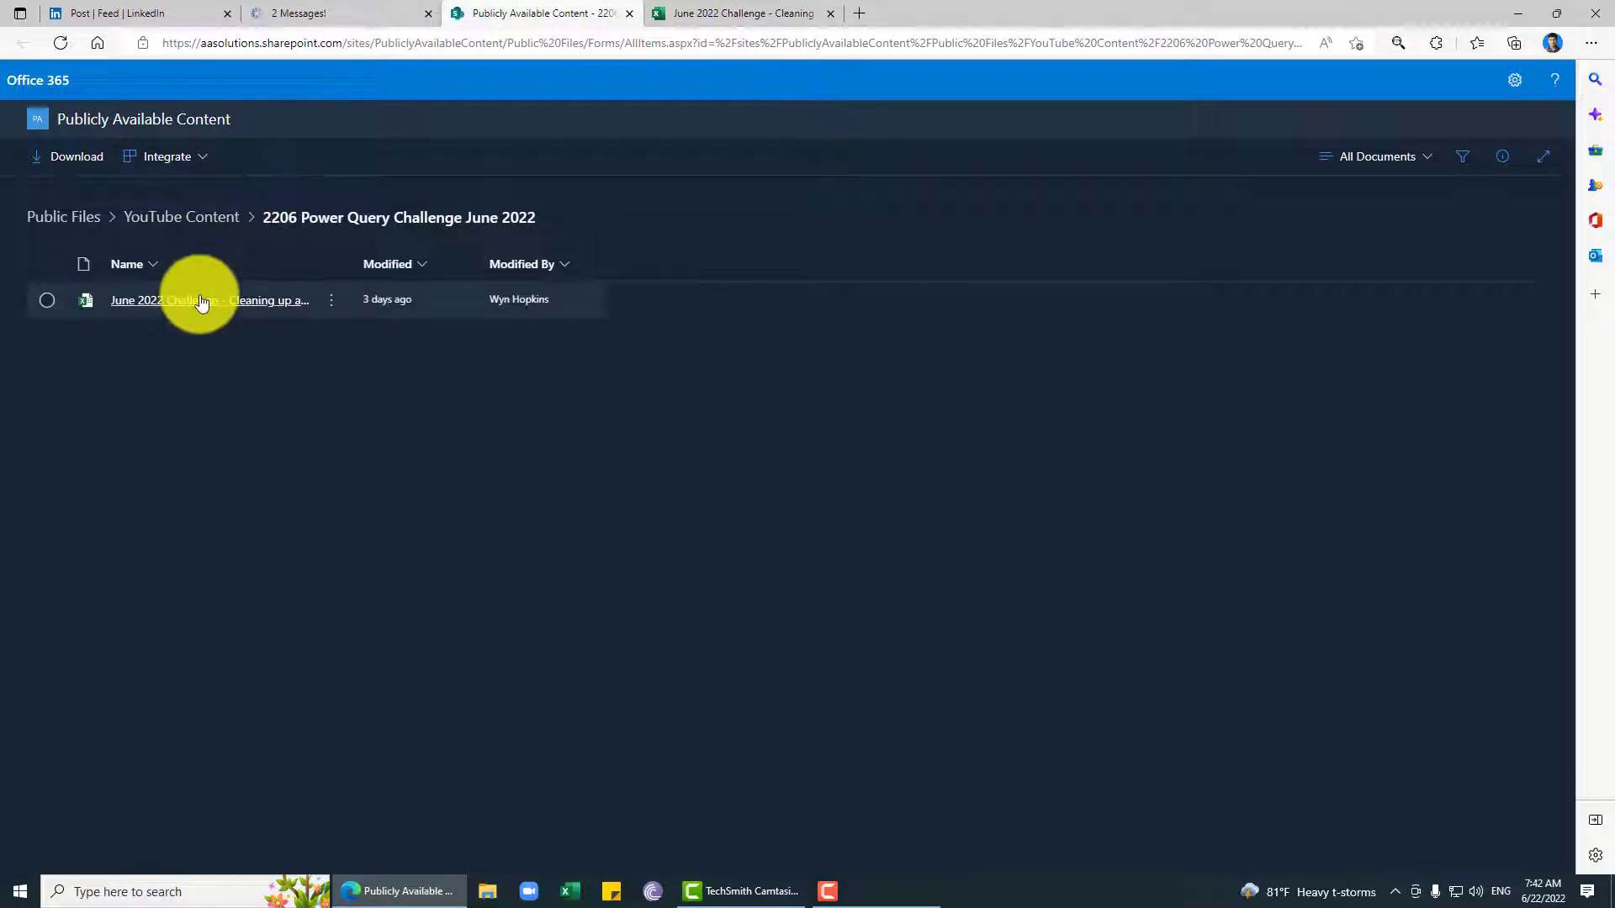
pyautogui.click(202, 297)
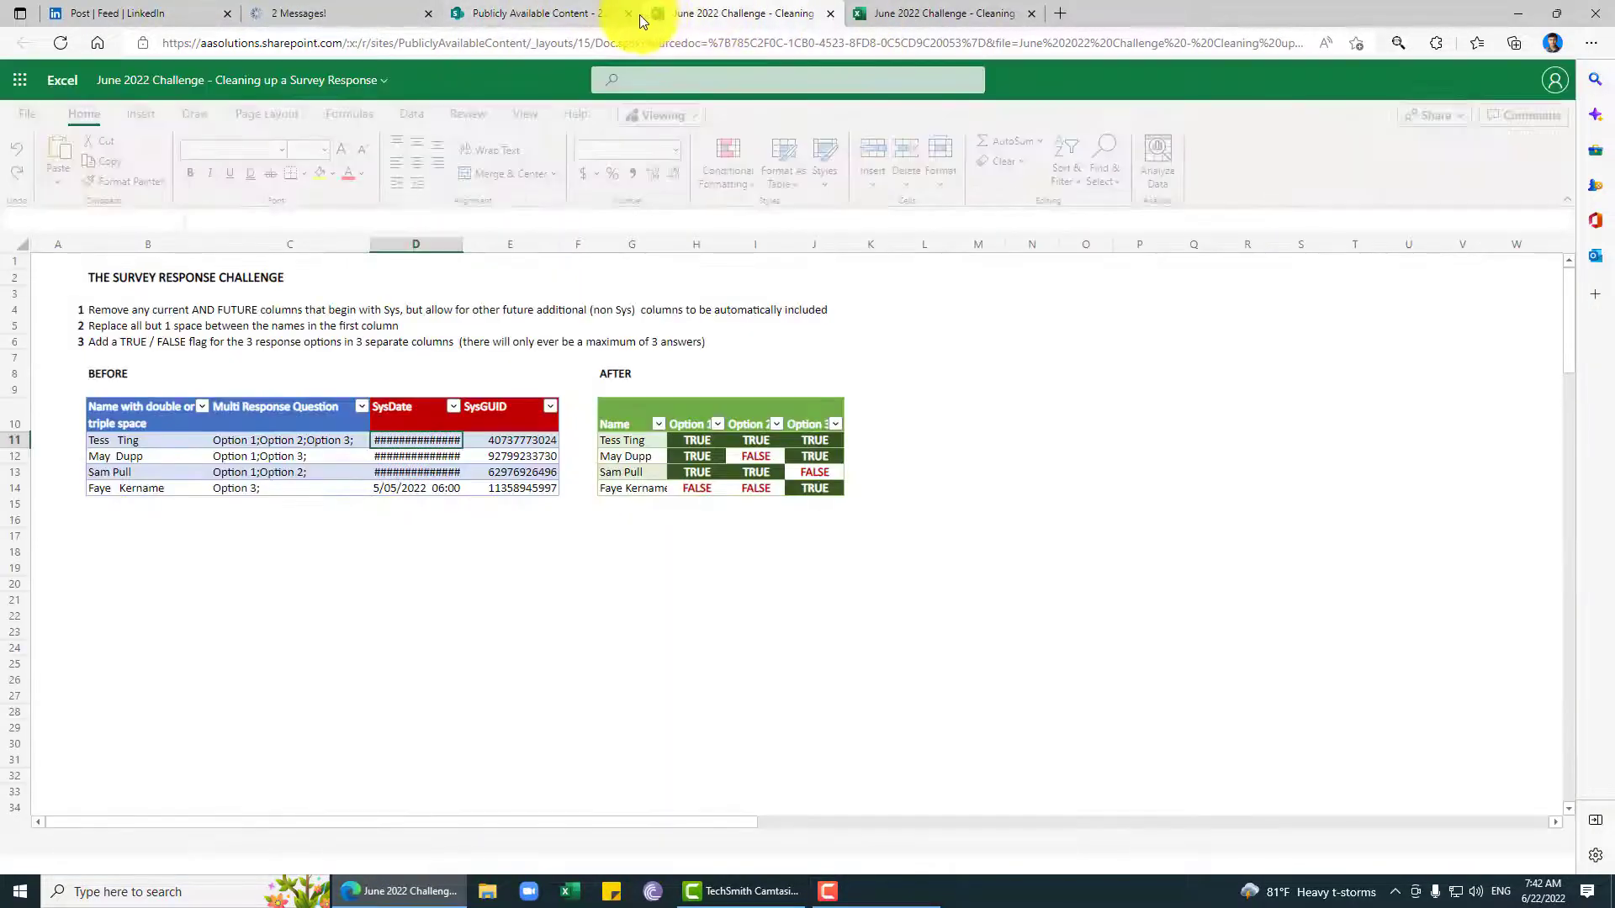
pyautogui.click(629, 14)
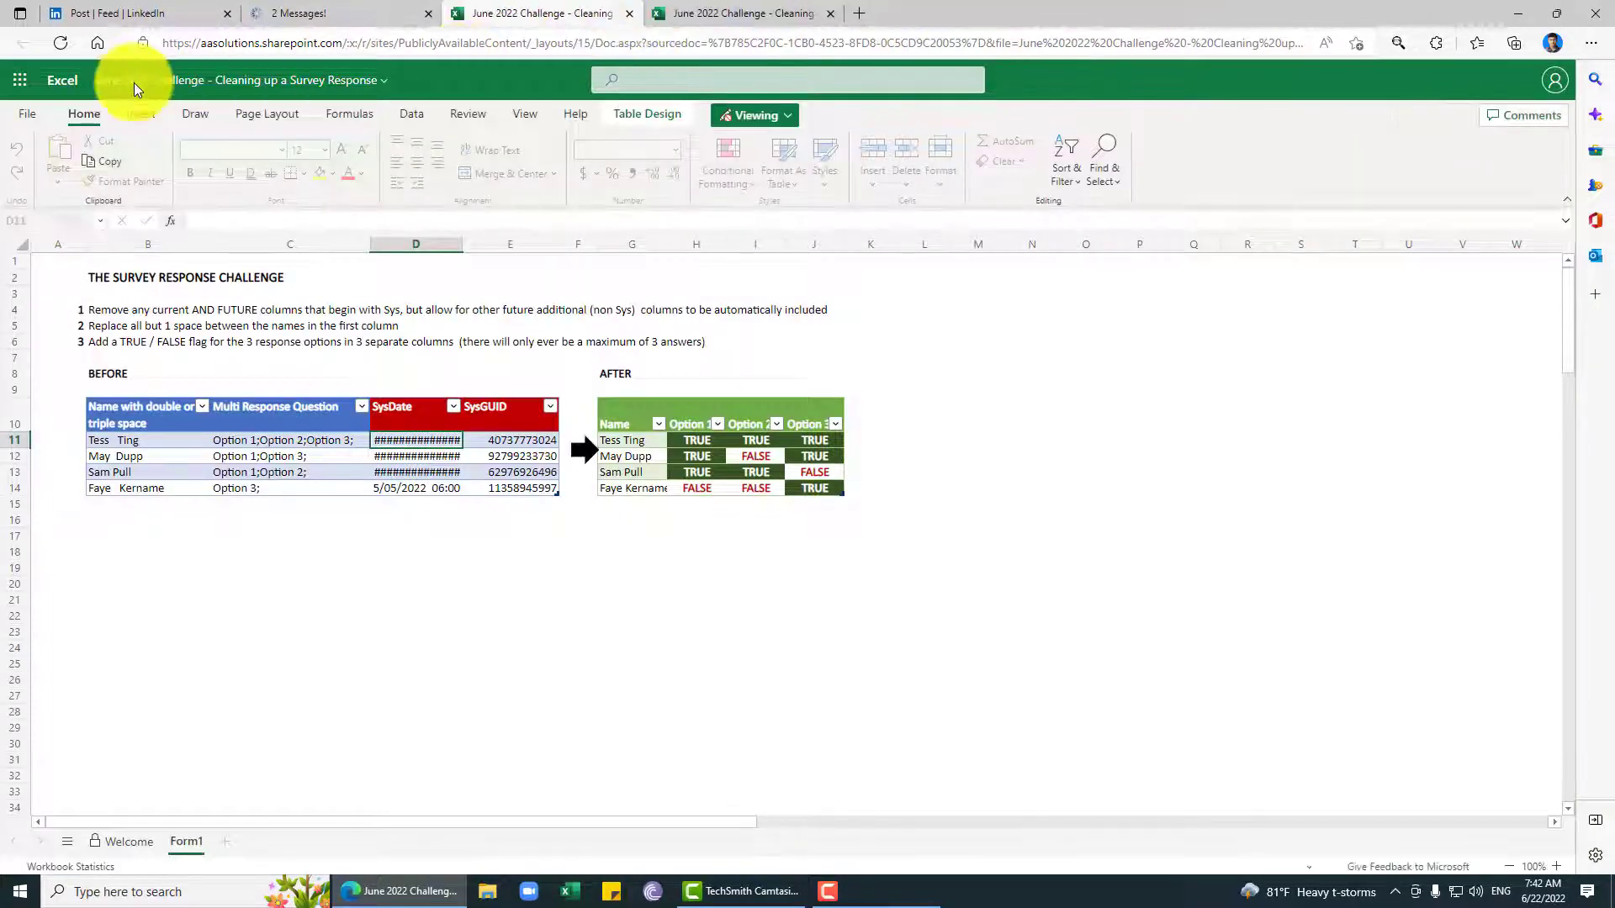
# - Download a copy of the challenge workbook and open the downloaded file in desktop Excel
pyautogui.click(8, 117)
pyautogui.click(66, 166)
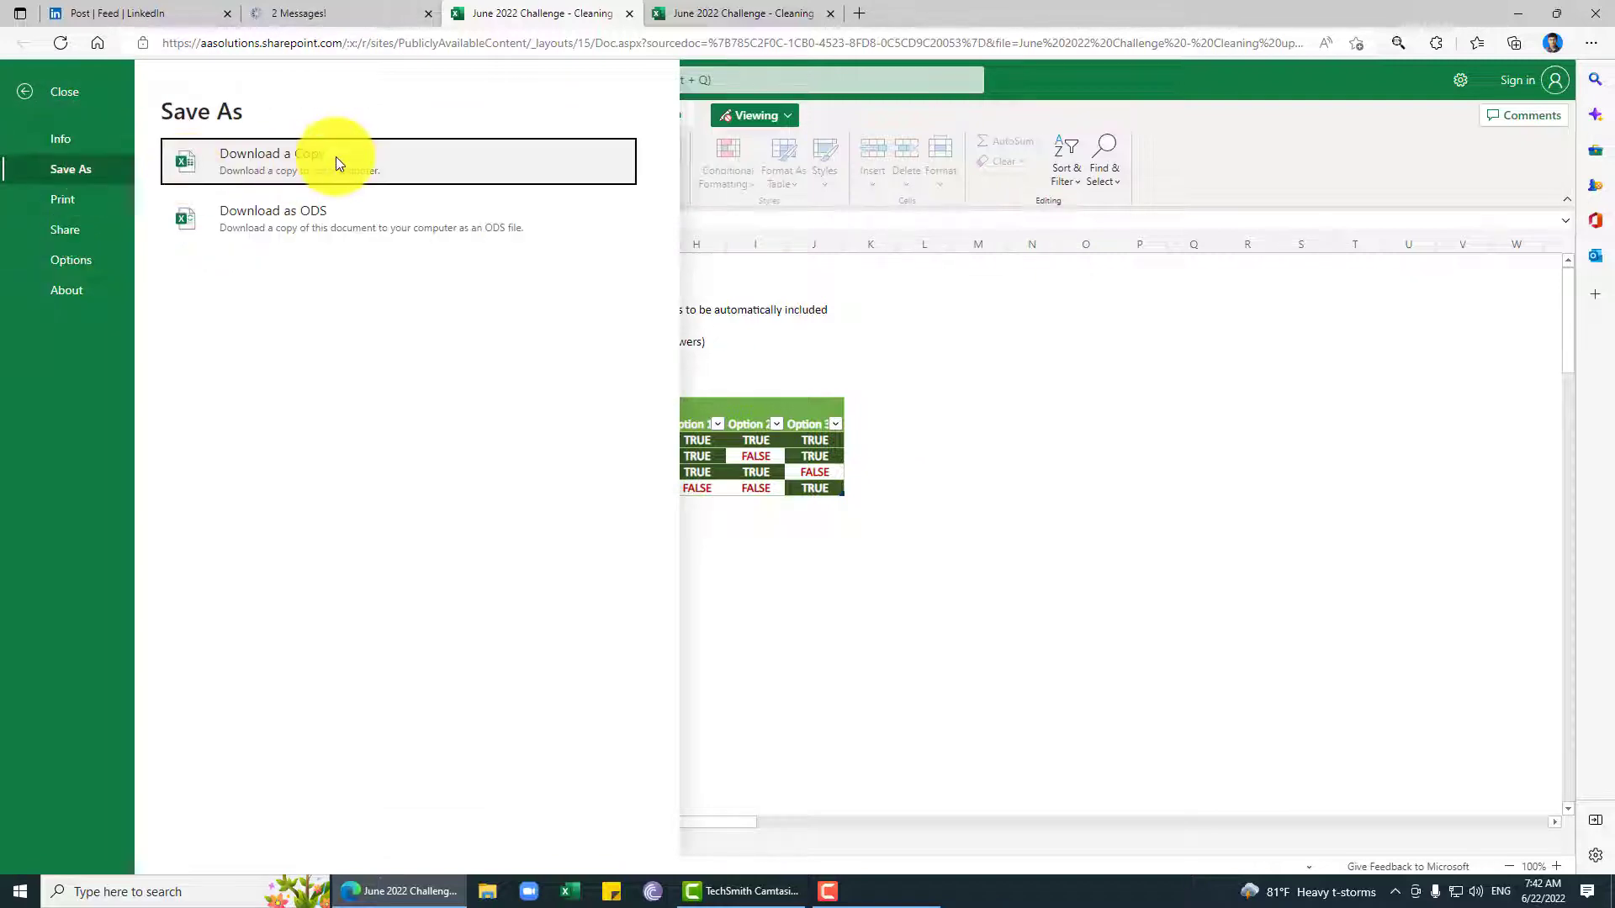
pyautogui.click(332, 159)
pyautogui.click(1400, 122)
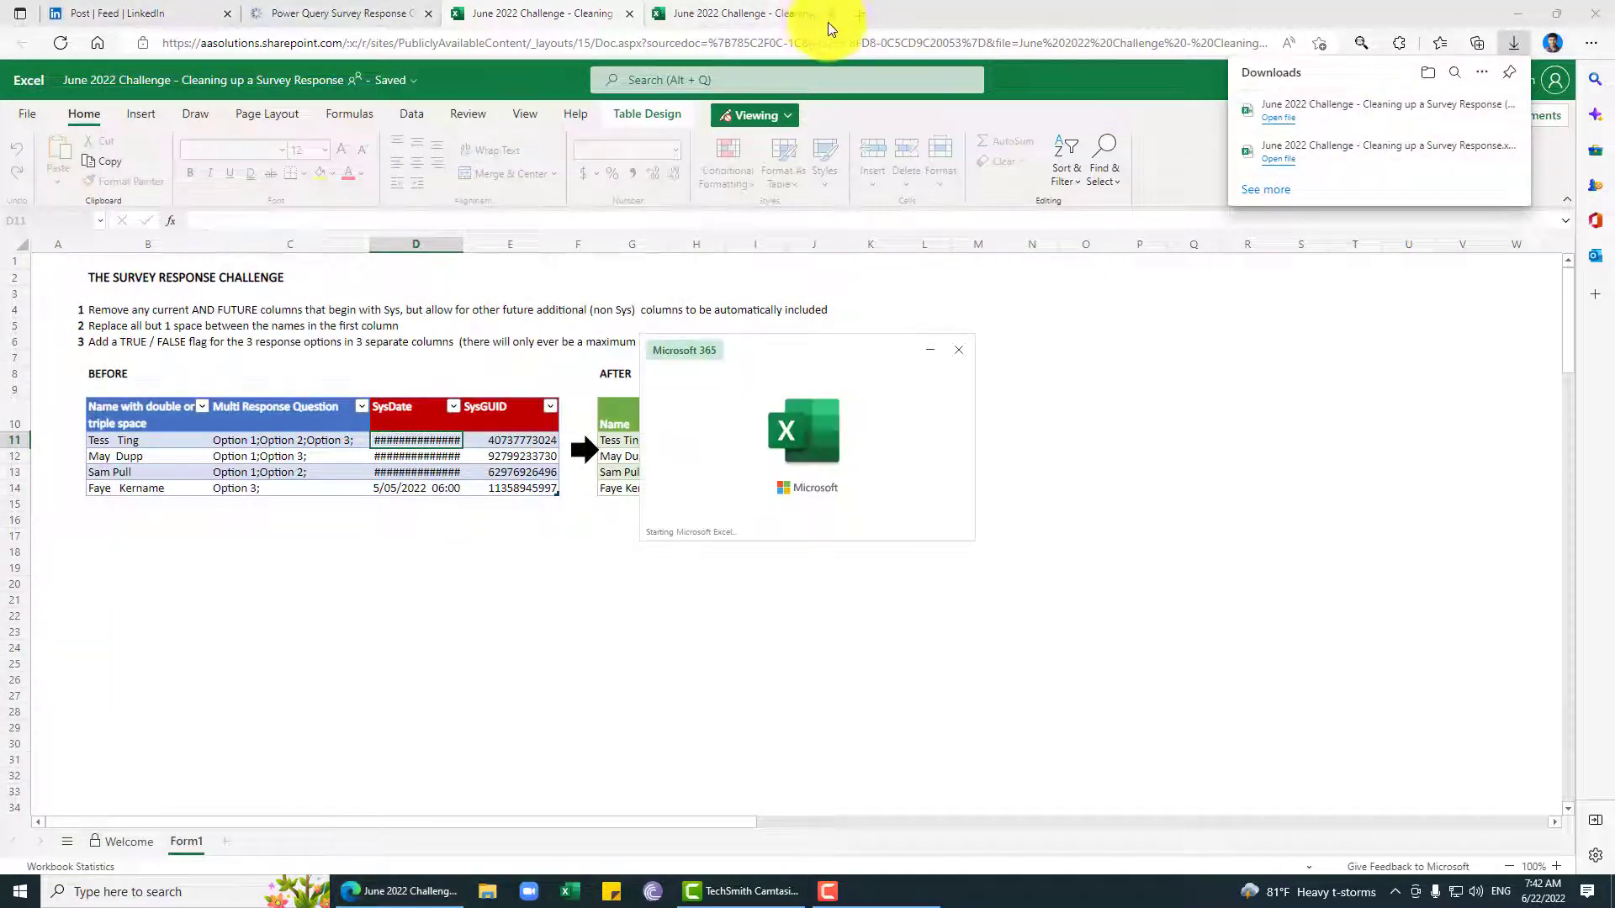
# - Close the two browser tabs that show the online challenge workbook
pyautogui.click(831, 15)
pyautogui.click(630, 14)
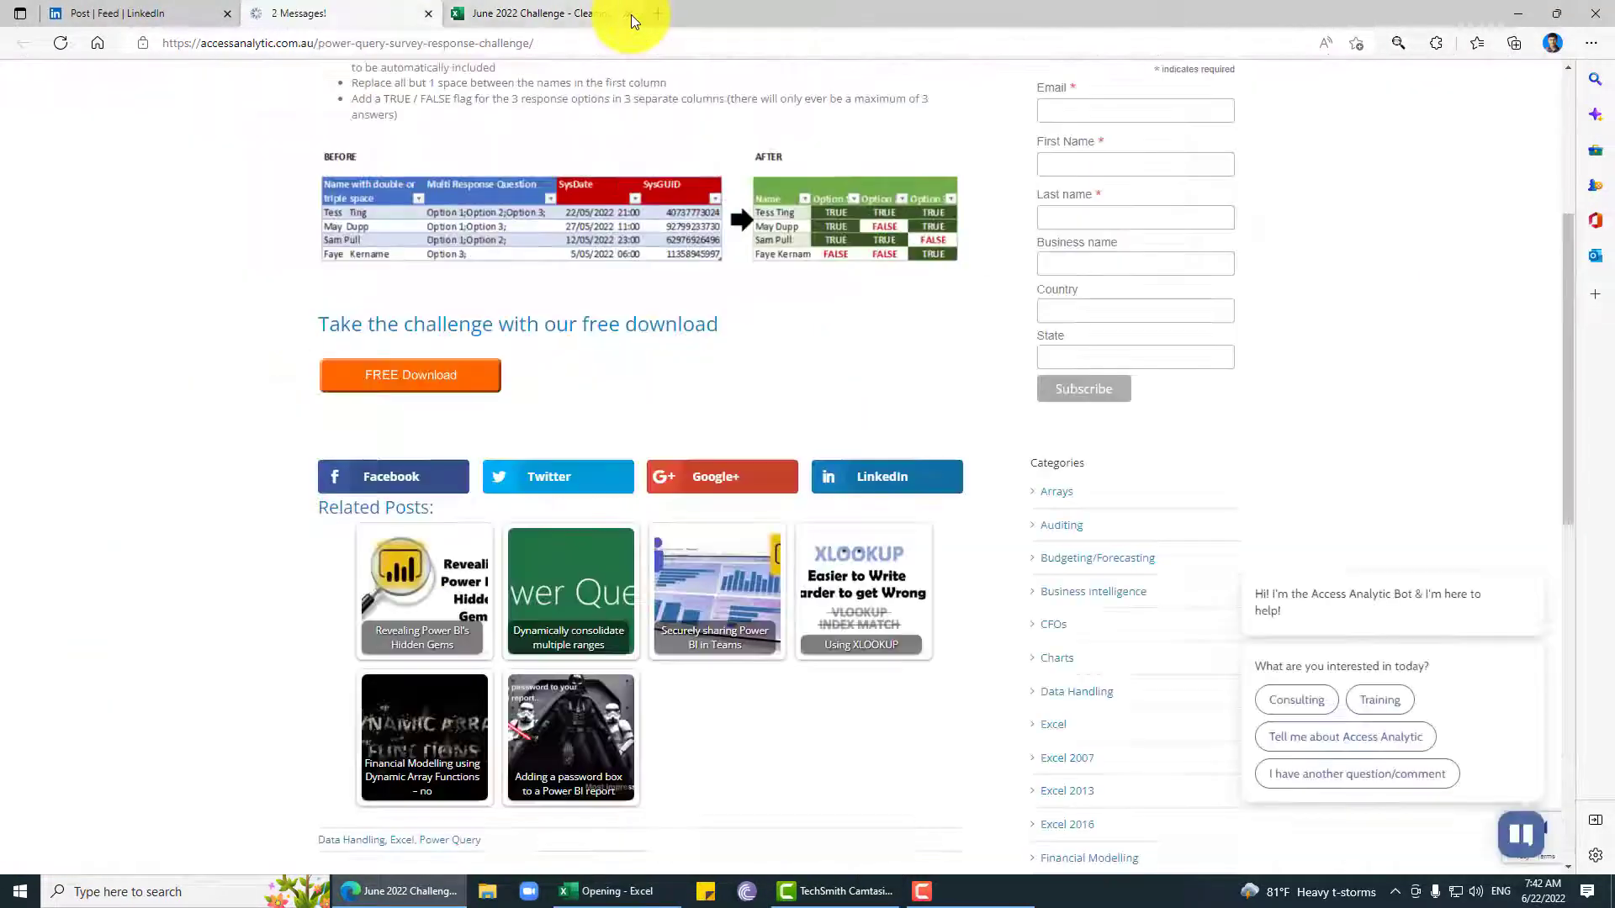
pyautogui.scroll(4, 421, 253)
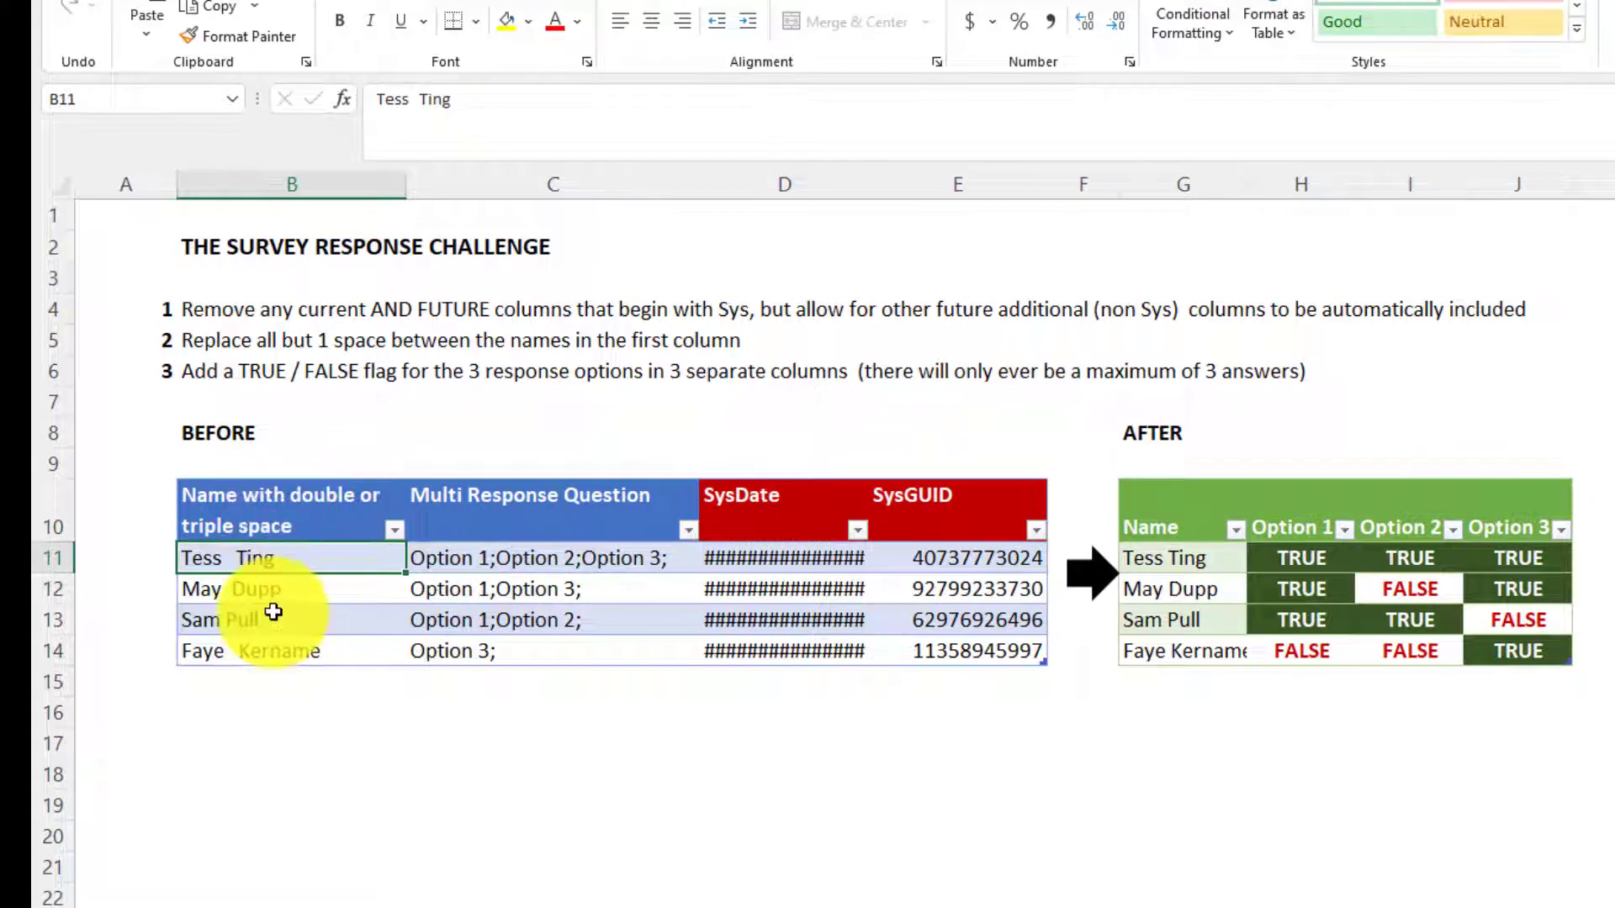
# - Review the three challenge requirements in B4:B6 along with the multi-response and Sys columns of the BEFORE table
pyautogui.click(565, 549)
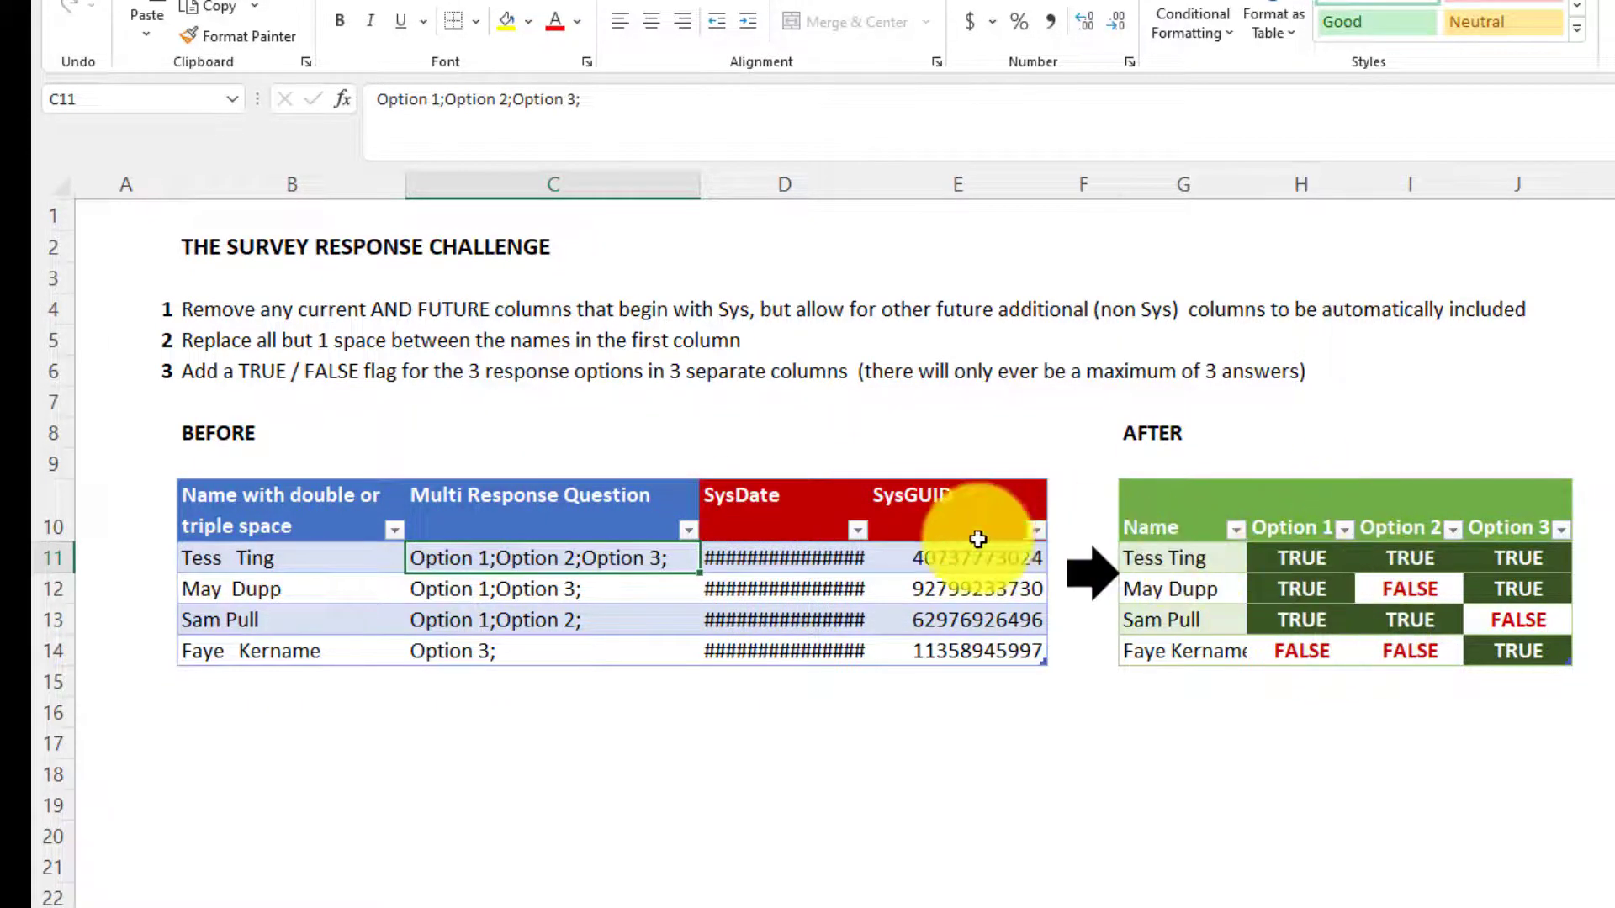
pyautogui.click(745, 371)
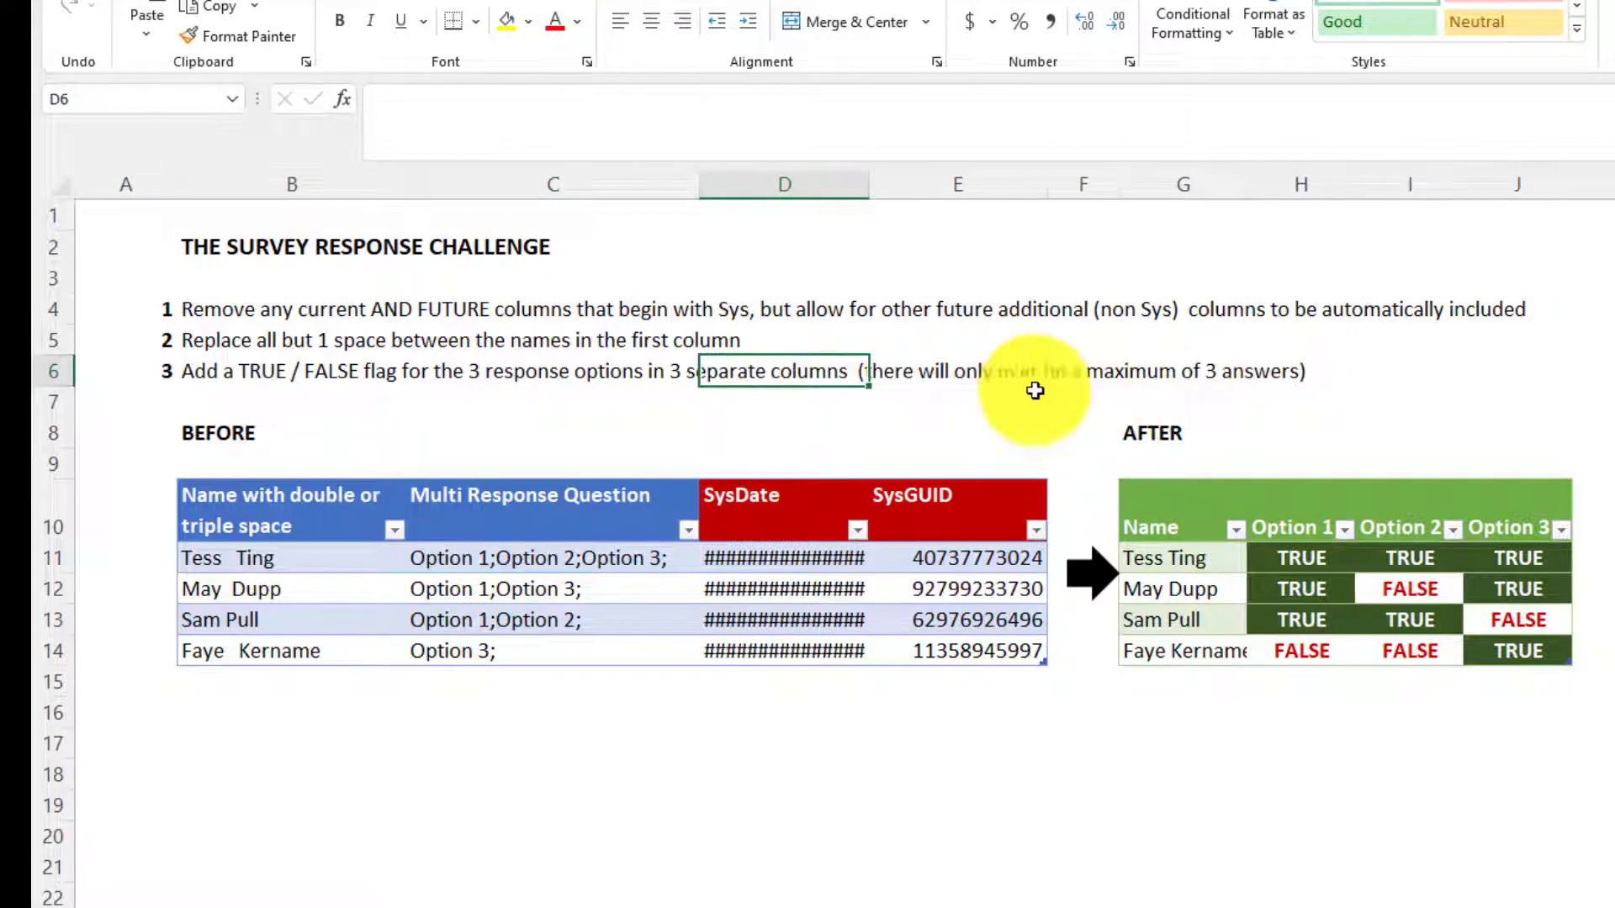
pyautogui.click(402, 370)
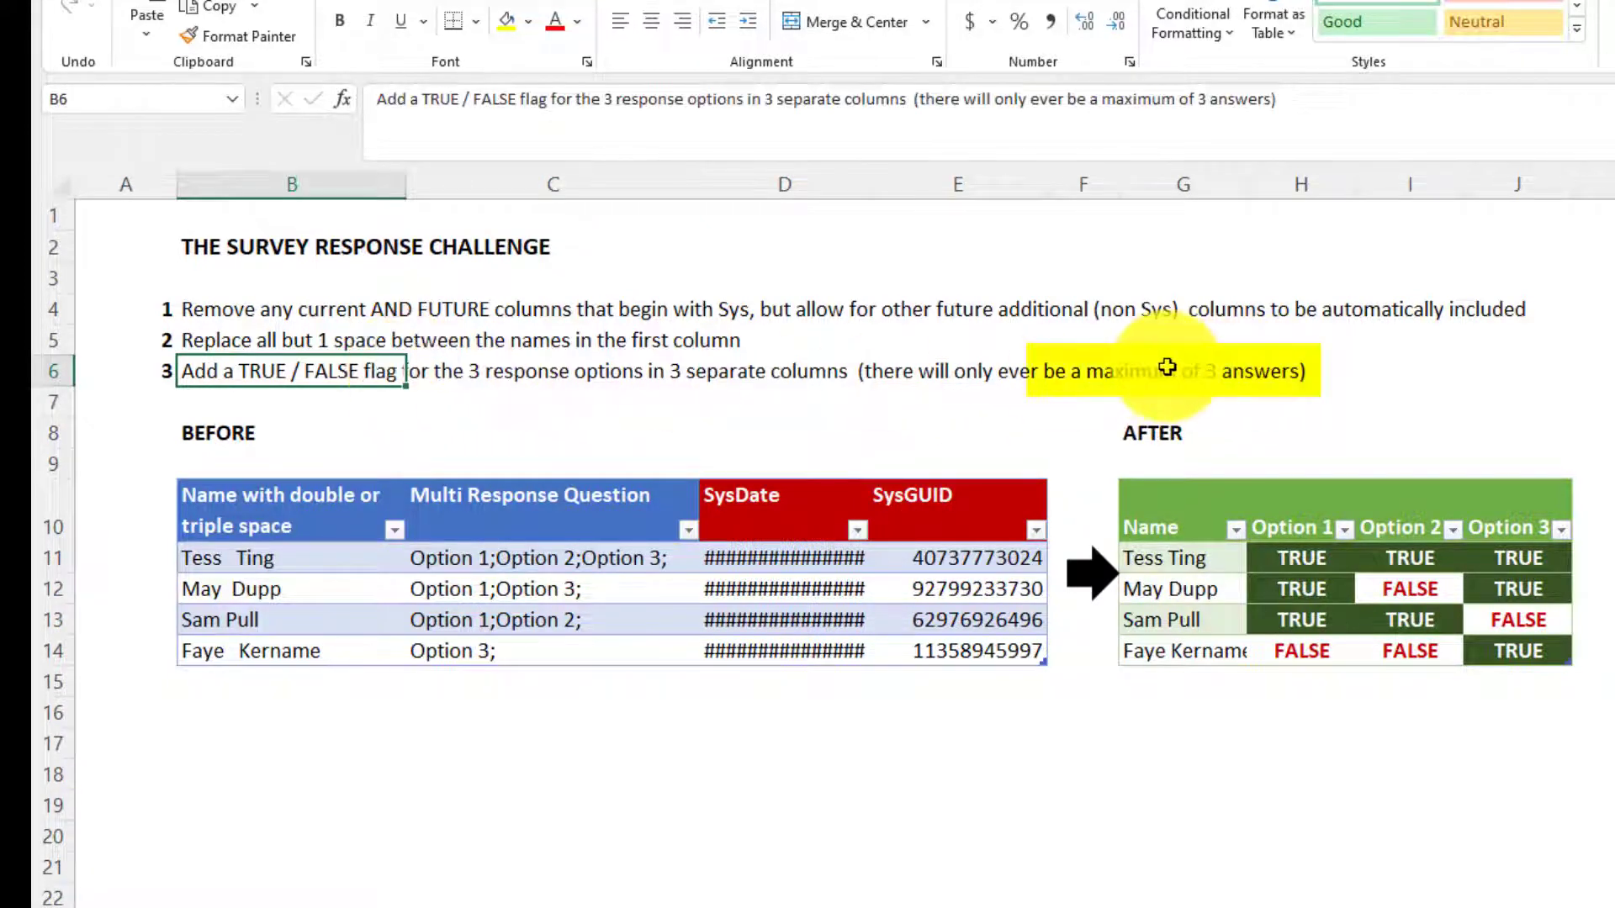
pyautogui.press('Up')
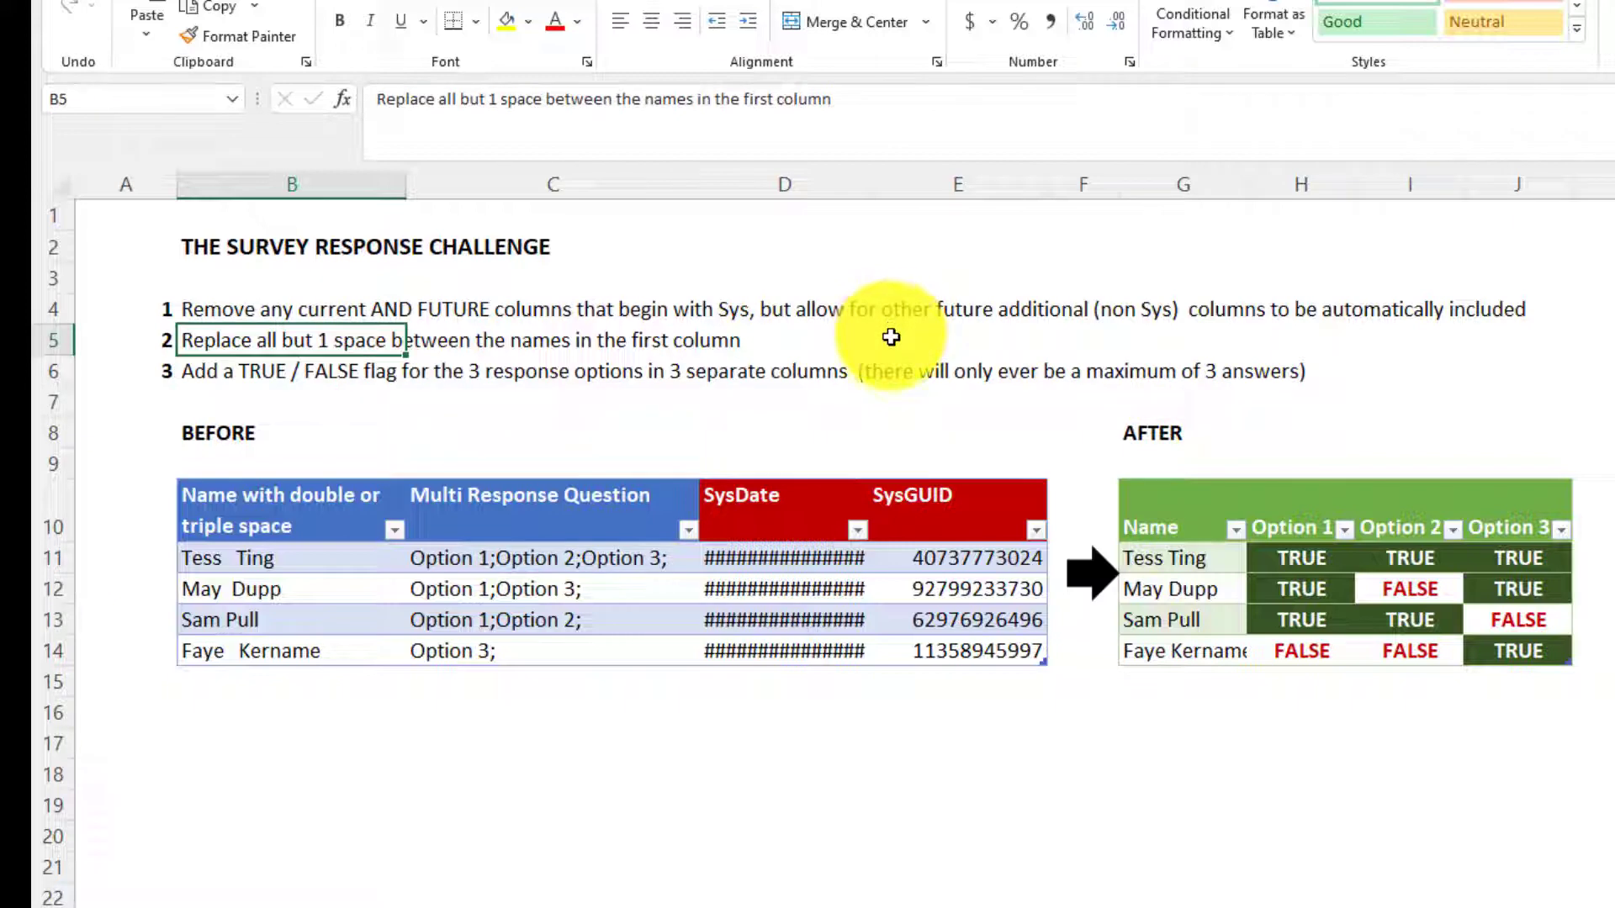
pyautogui.click(757, 498)
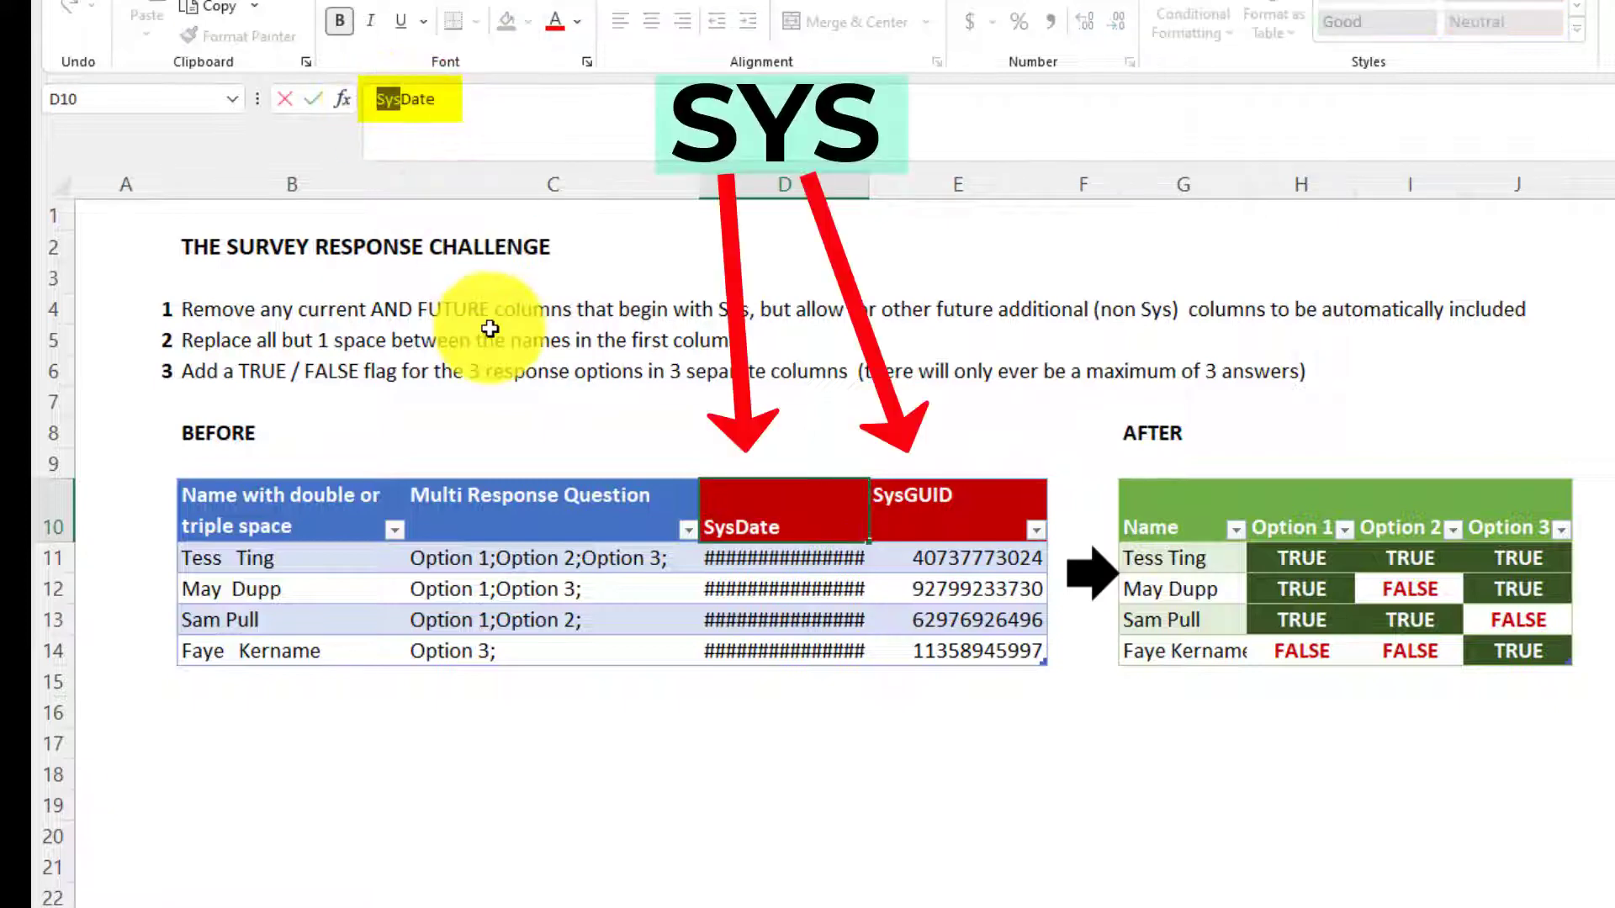
pyautogui.click(319, 321)
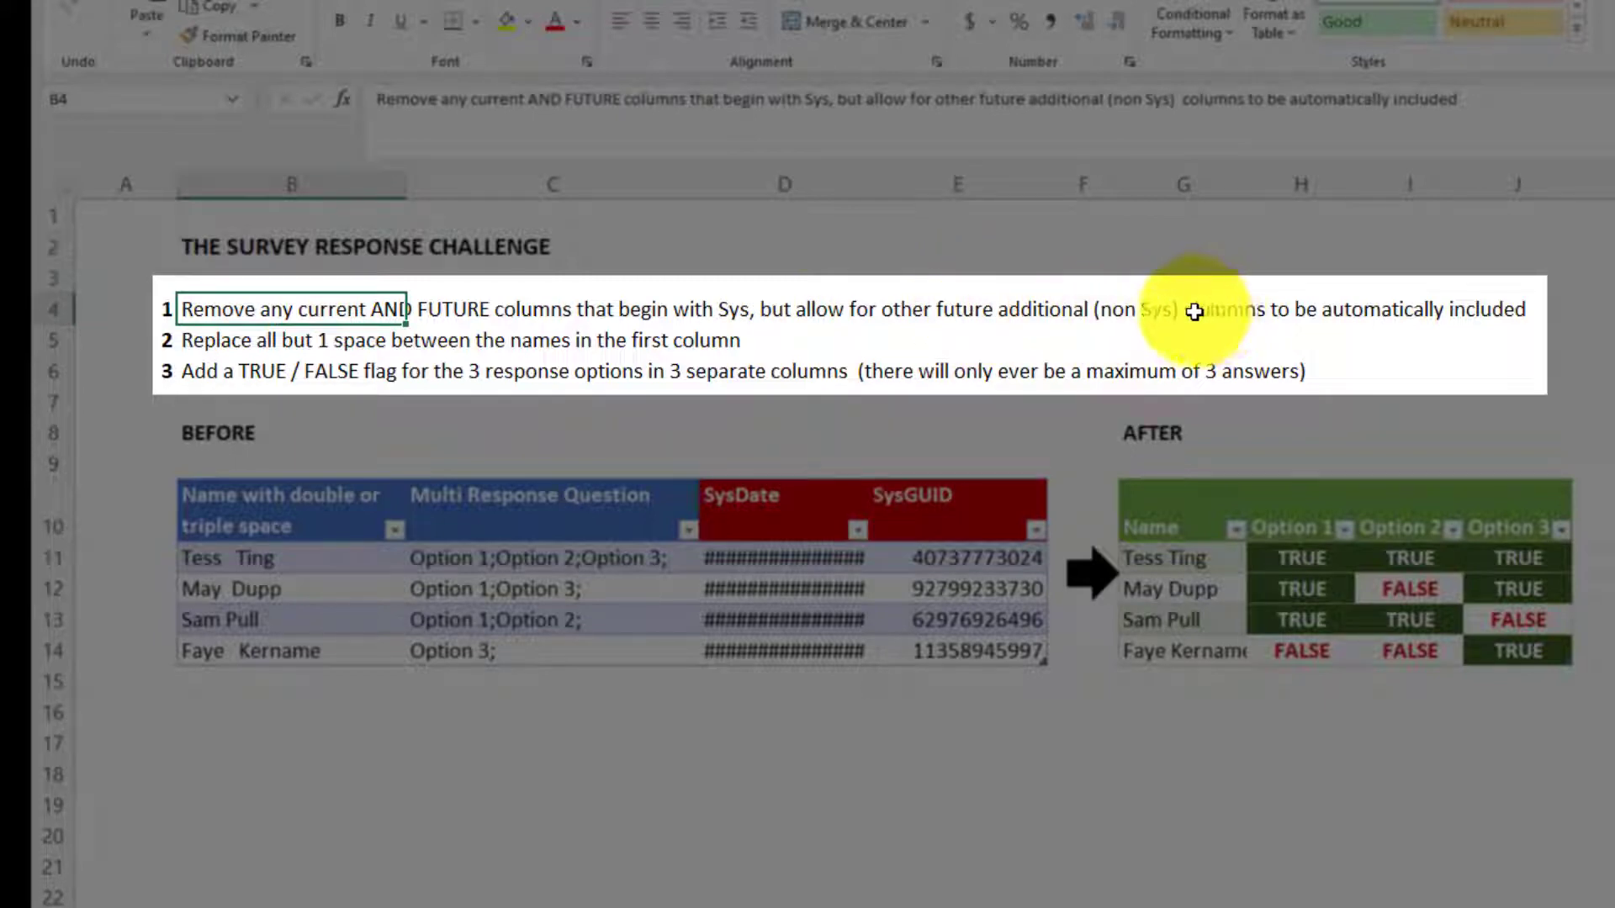
pyautogui.click(202, 340)
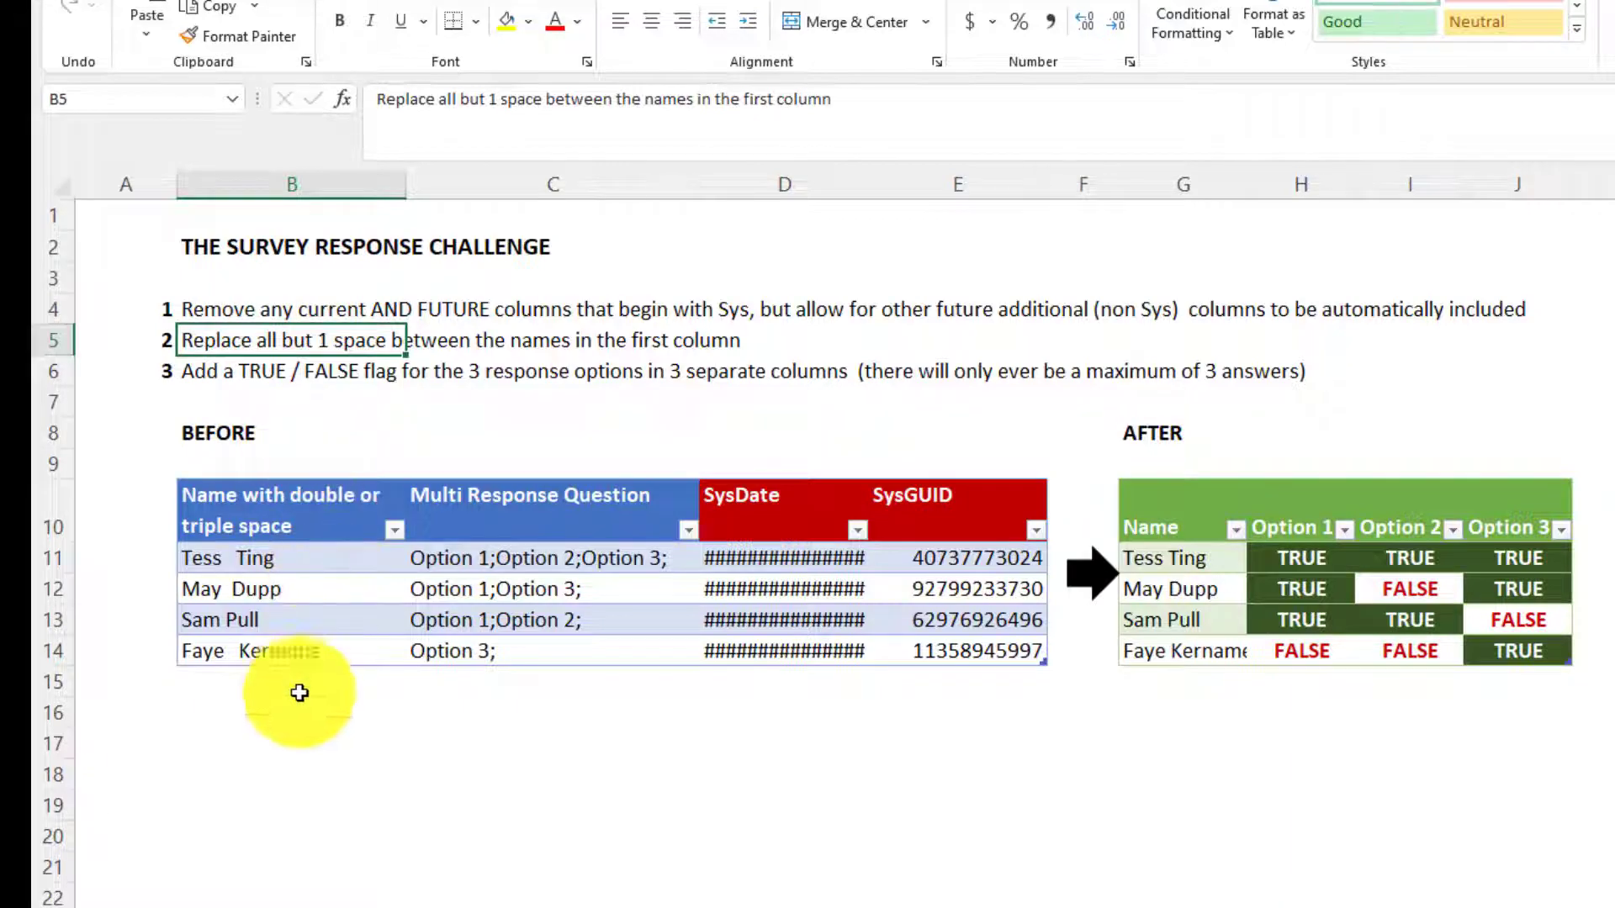
pyautogui.click(296, 367)
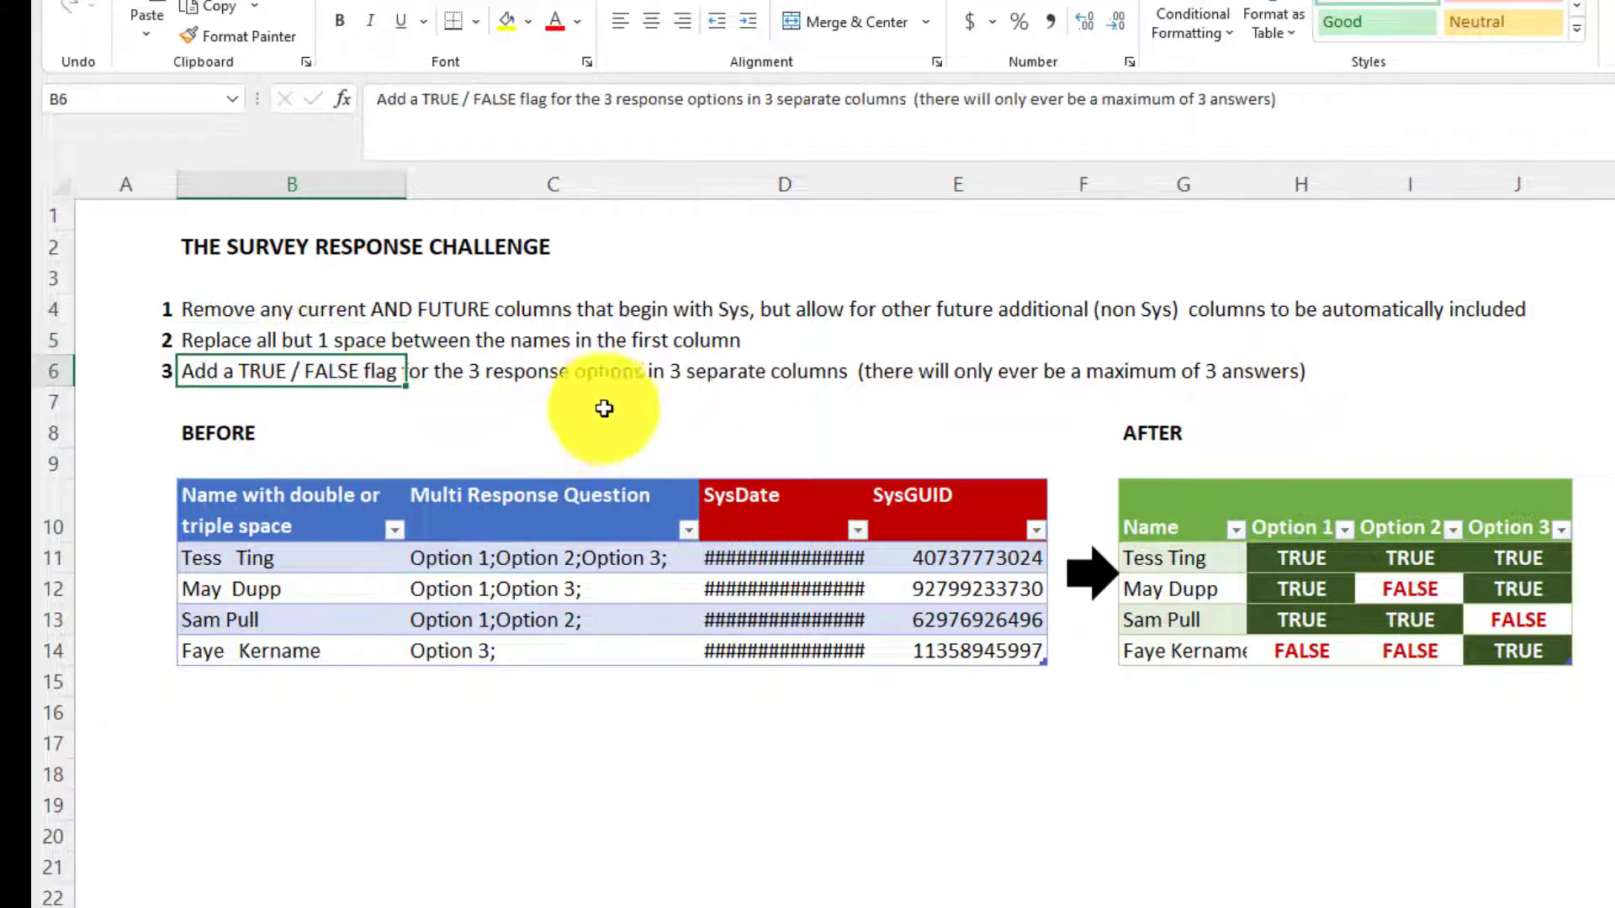
# - Load the BEFORE table into the Power Query Editor and remove the automatic column type conversion step
pyautogui.click(252, 558)
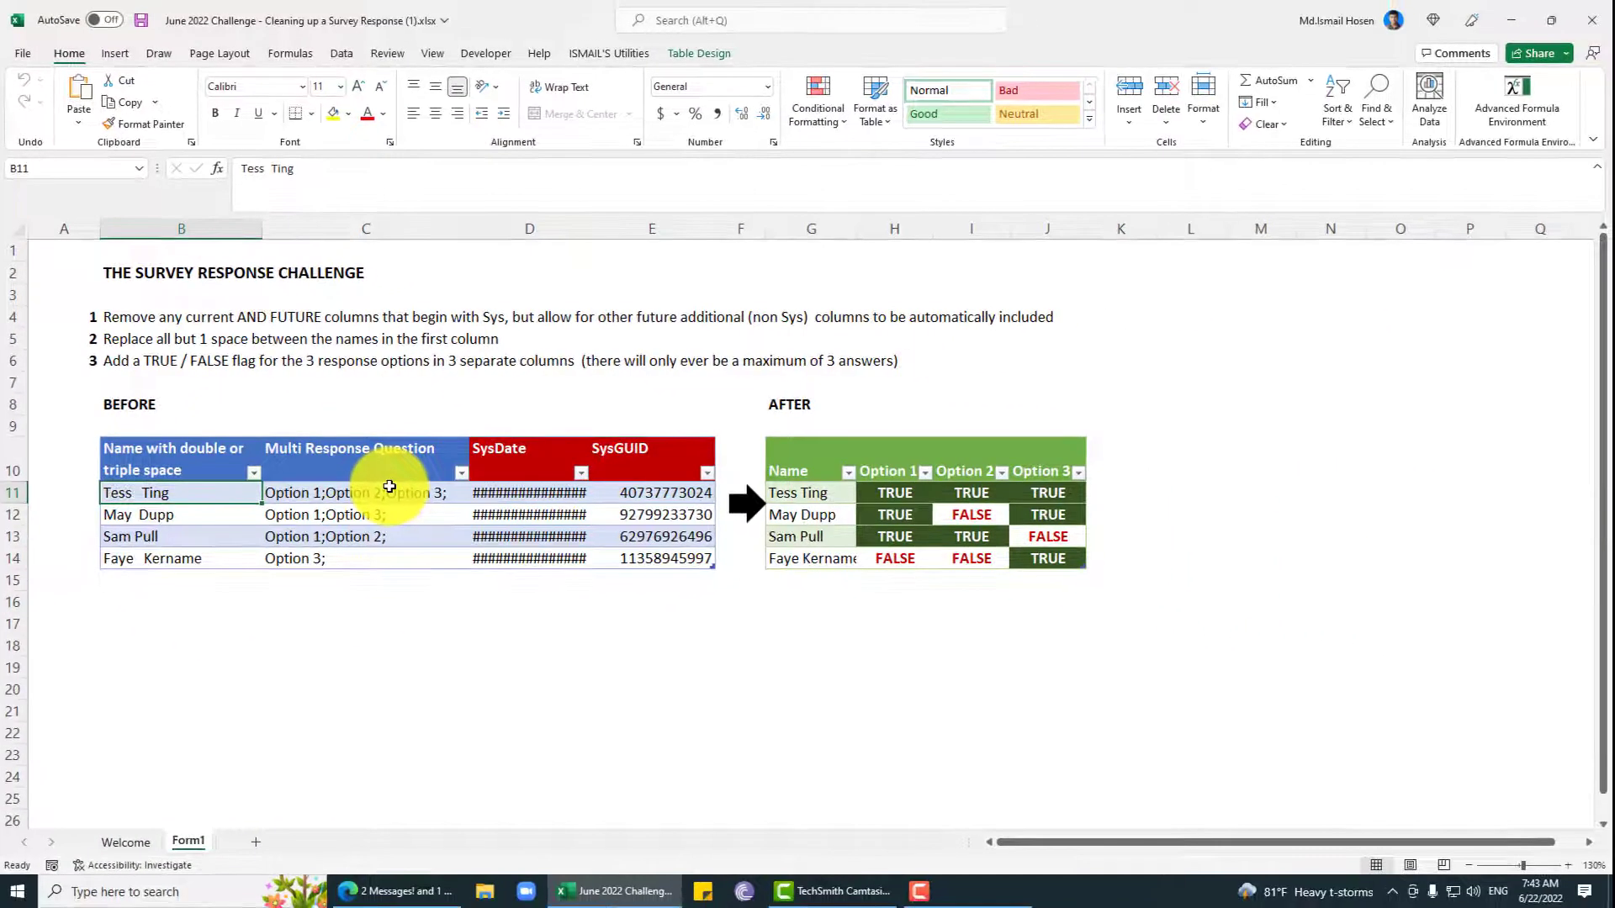
pyautogui.press('alt')
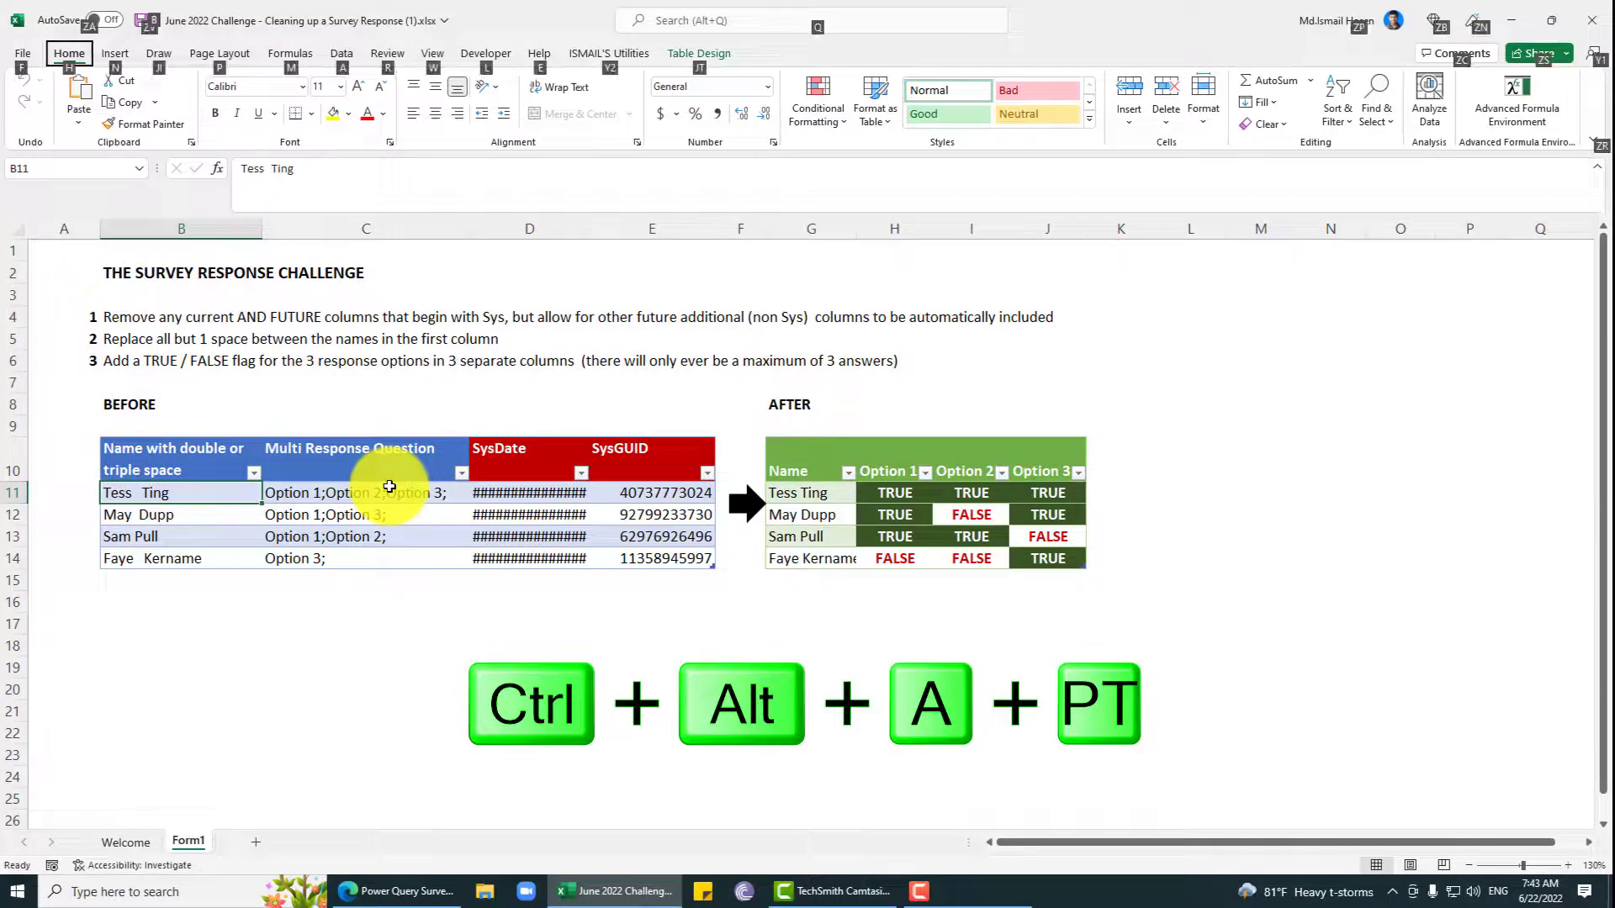
pyautogui.press('a')
pyautogui.press('p')
pyautogui.press('t')
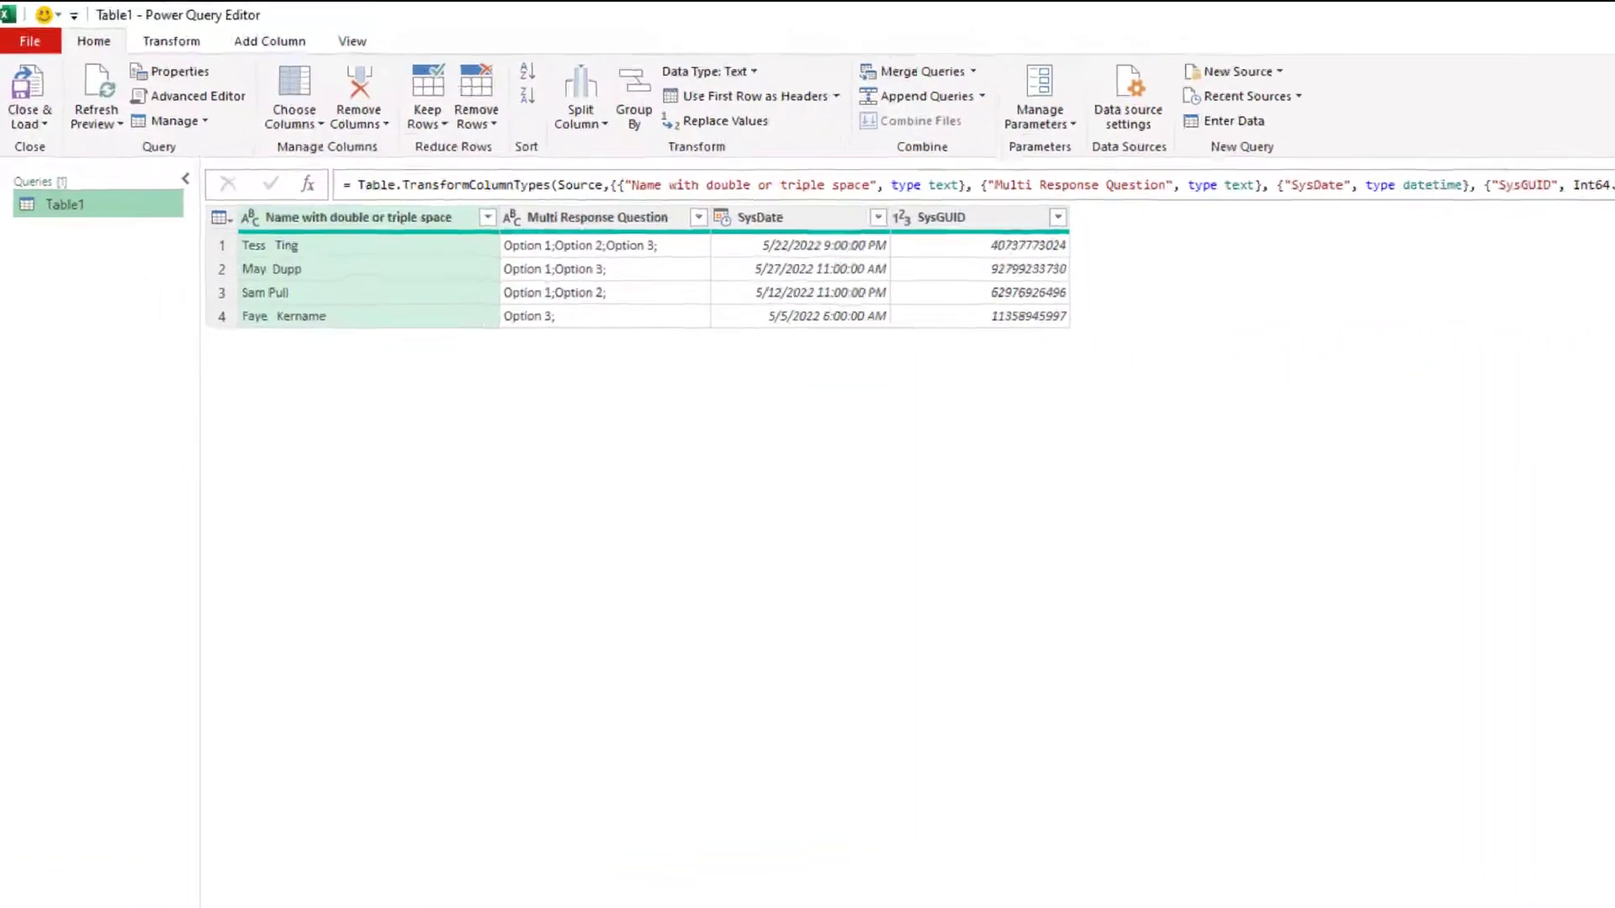
pyautogui.click(1611, 362)
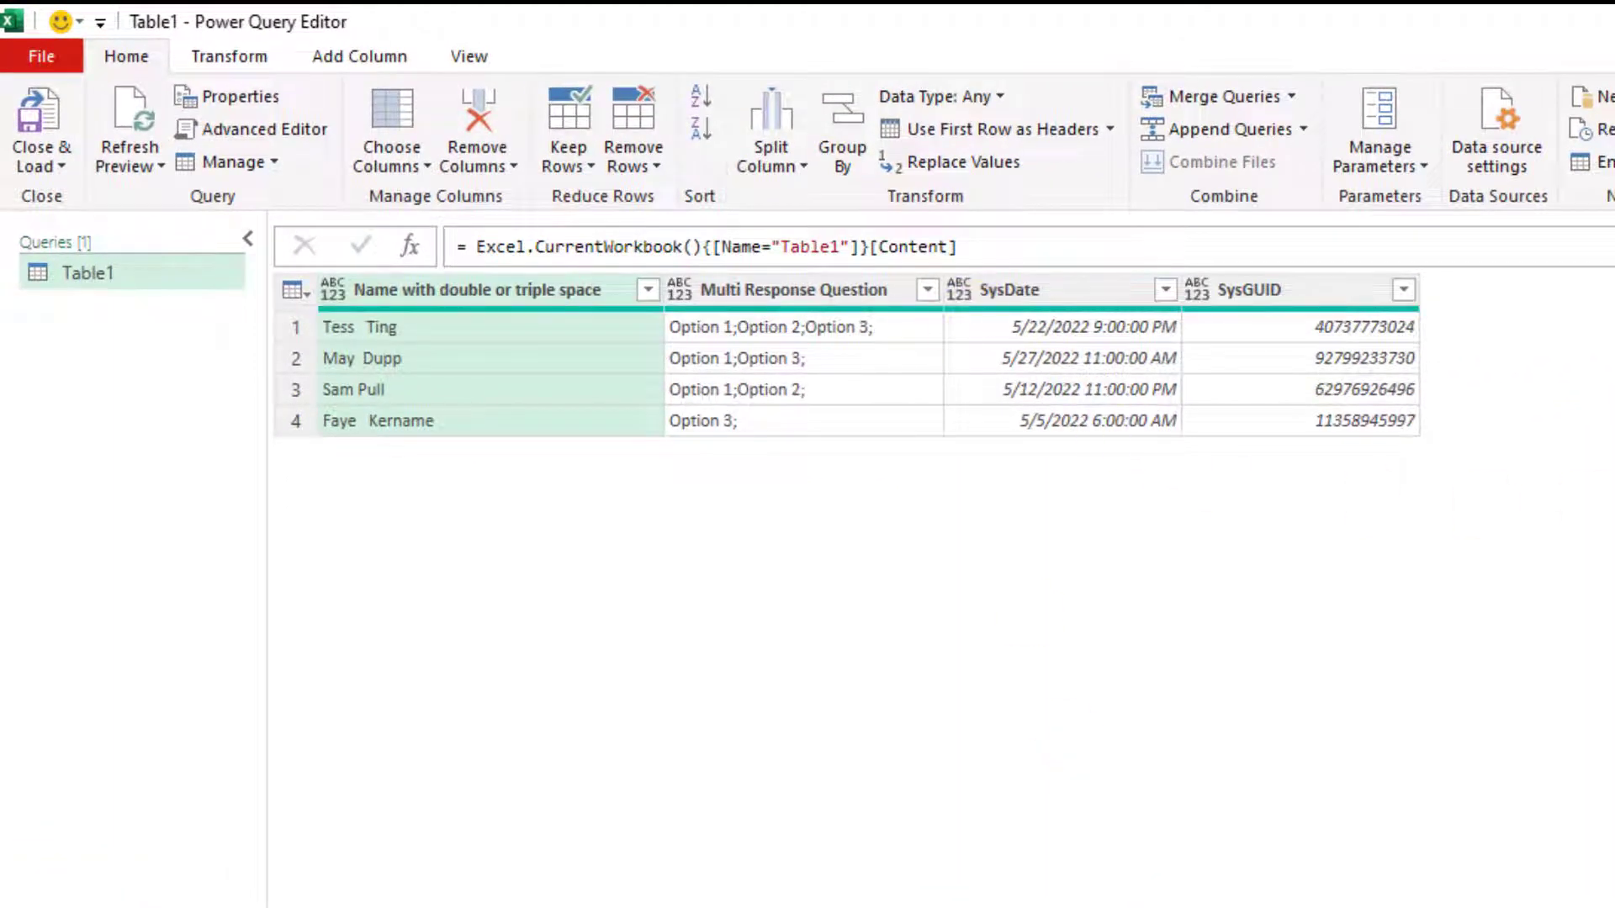
# - Examine the SysDate and SysGUID columns whose names begin with Sys
pyautogui.click(1072, 290)
pyautogui.click(1263, 290)
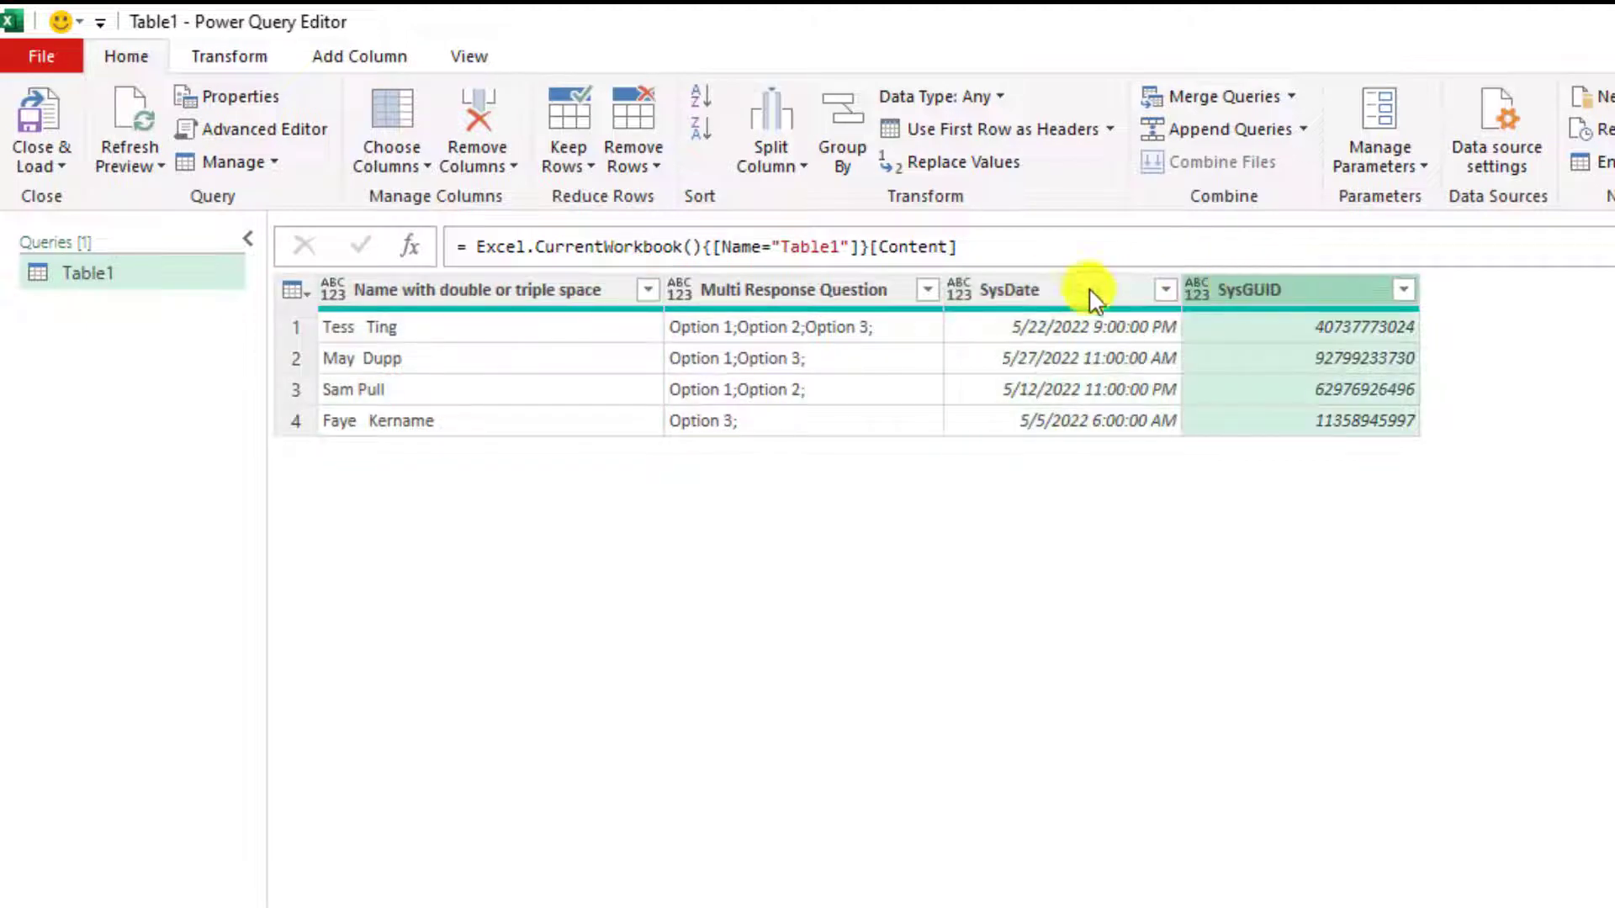
pyautogui.click(1043, 290)
pyautogui.keyDown('ctrl'); pyautogui.click(1228, 290); pyautogui.keyUp('ctrl')
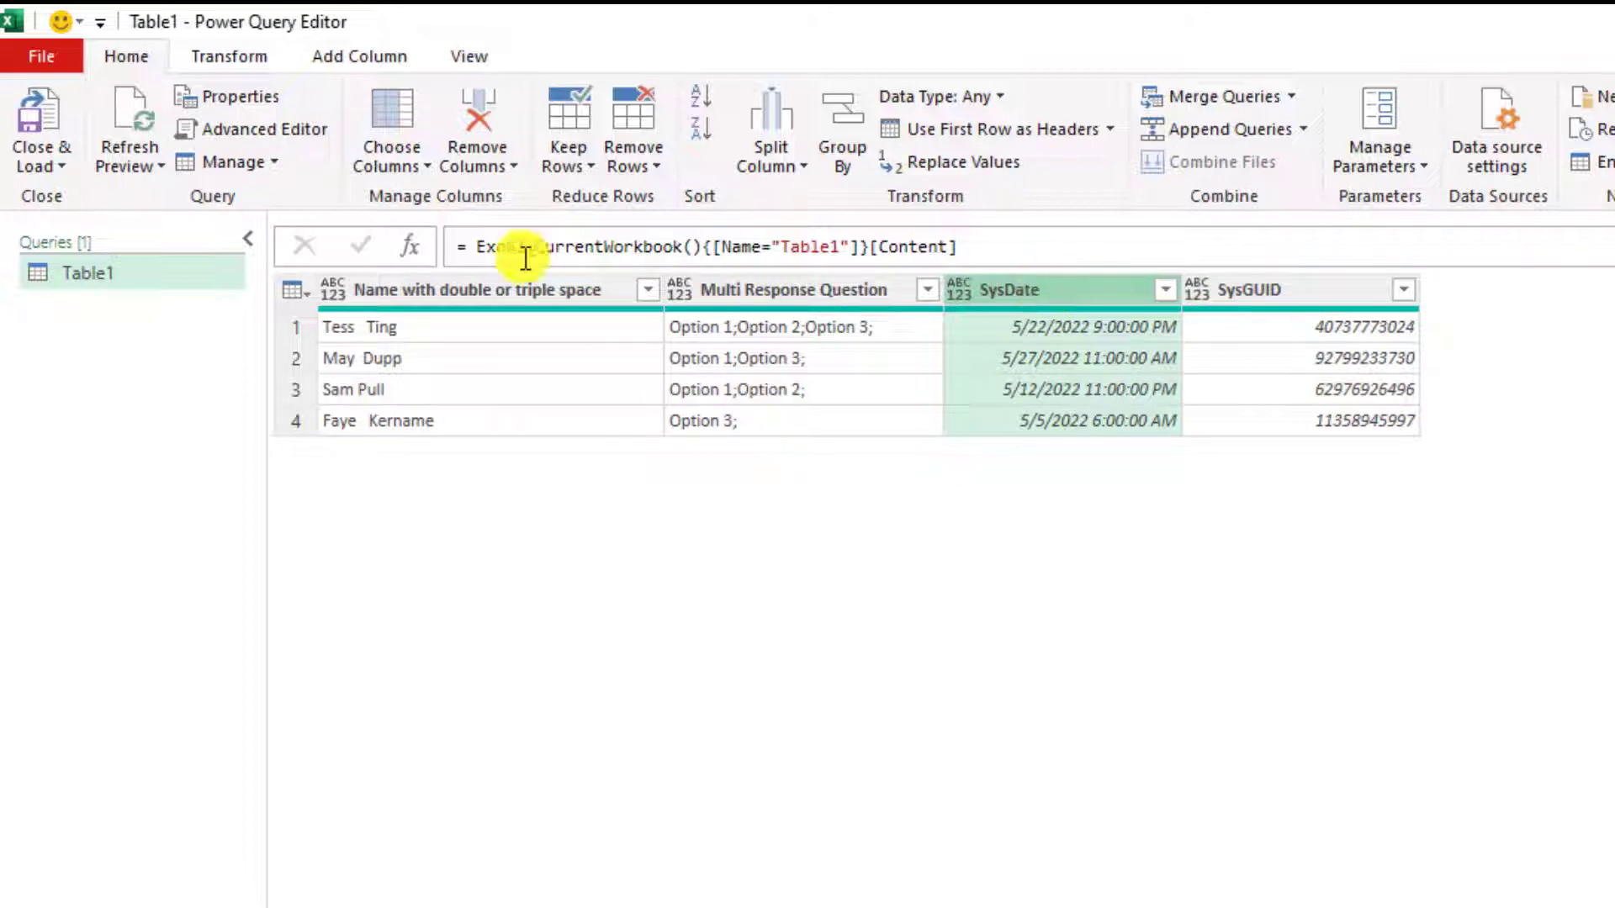
# - Add a custom query step with the formula = Table.ColumnNames(Source) to list the table's column names
pyautogui.click(410, 246)
pyautogui.click(469, 247)
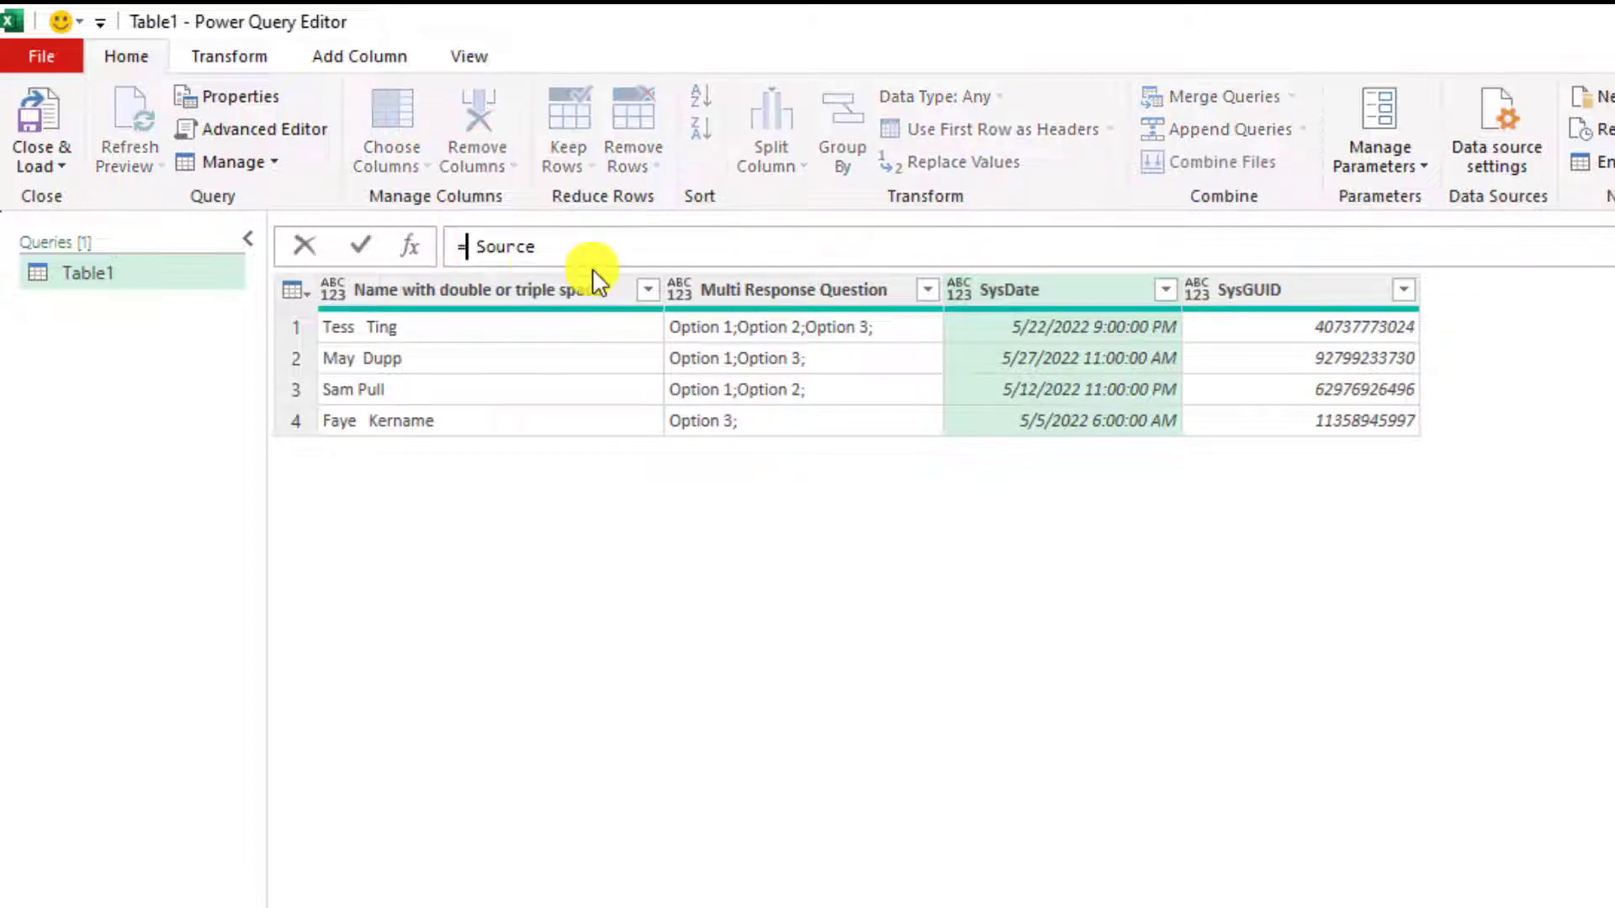
pyautogui.write('Table.ColumnNames')
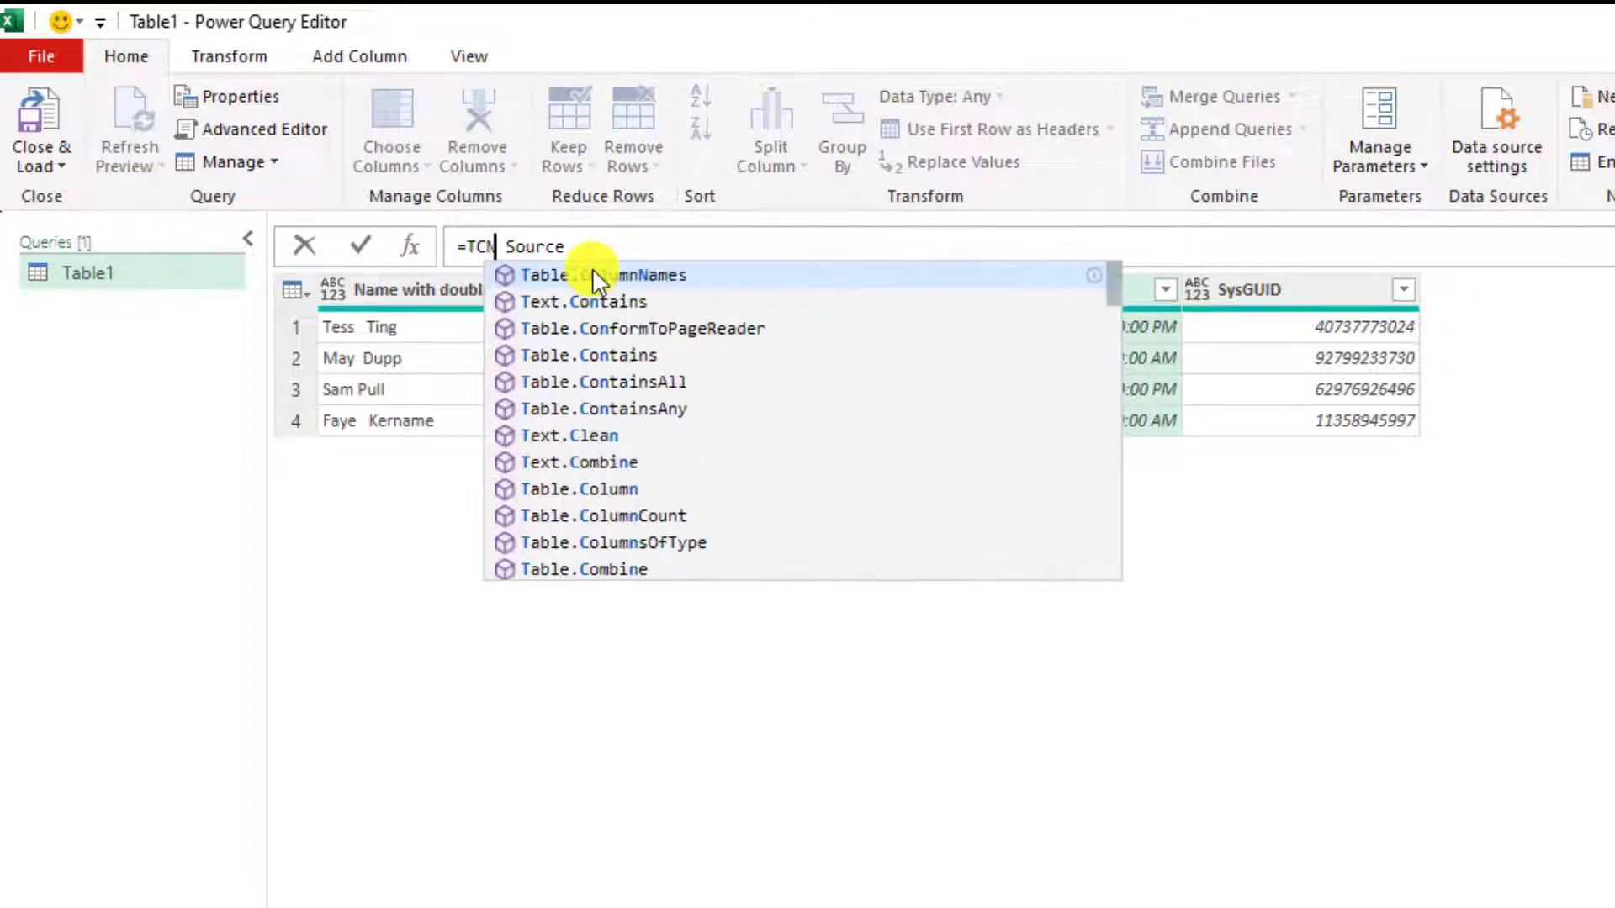
pyautogui.press('Tab')
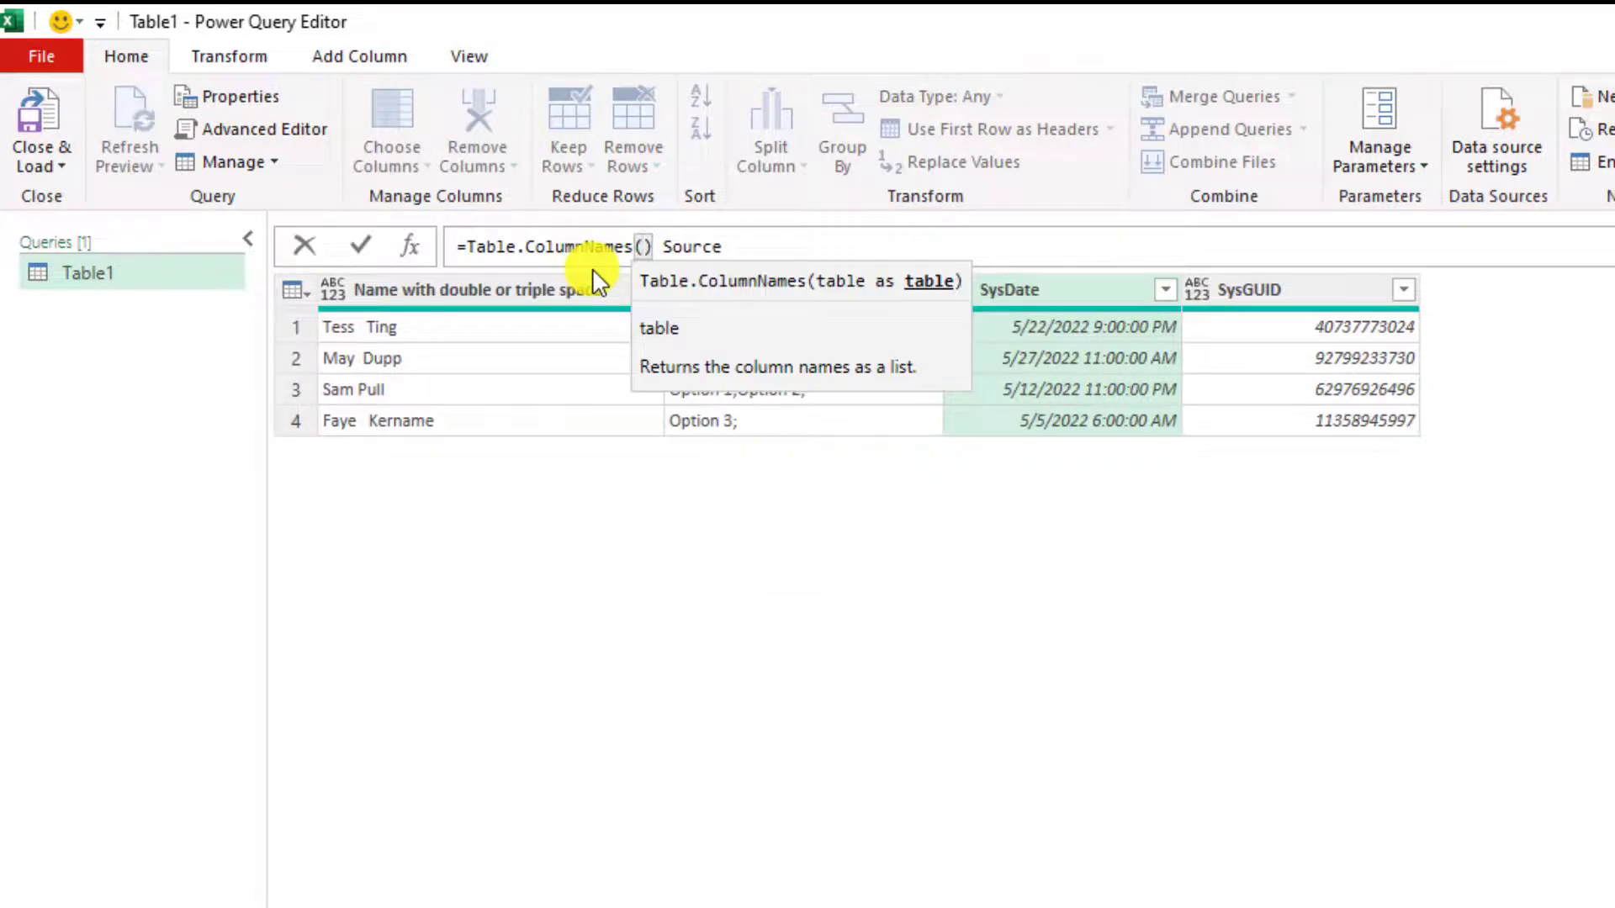
pyautogui.write(')')
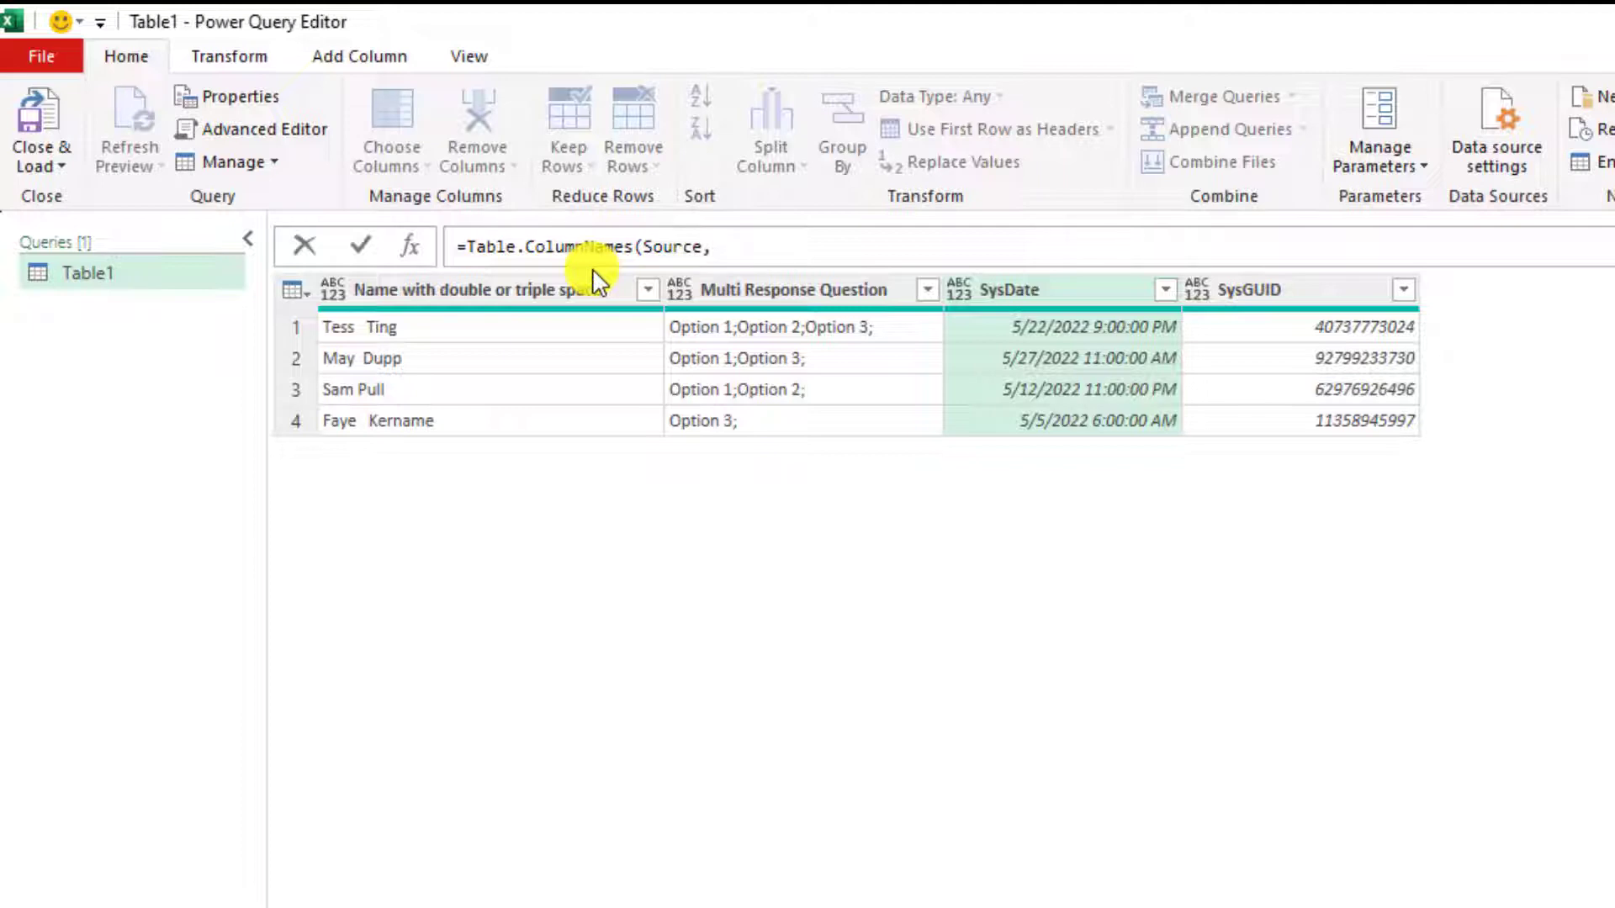
pyautogui.press('Return')
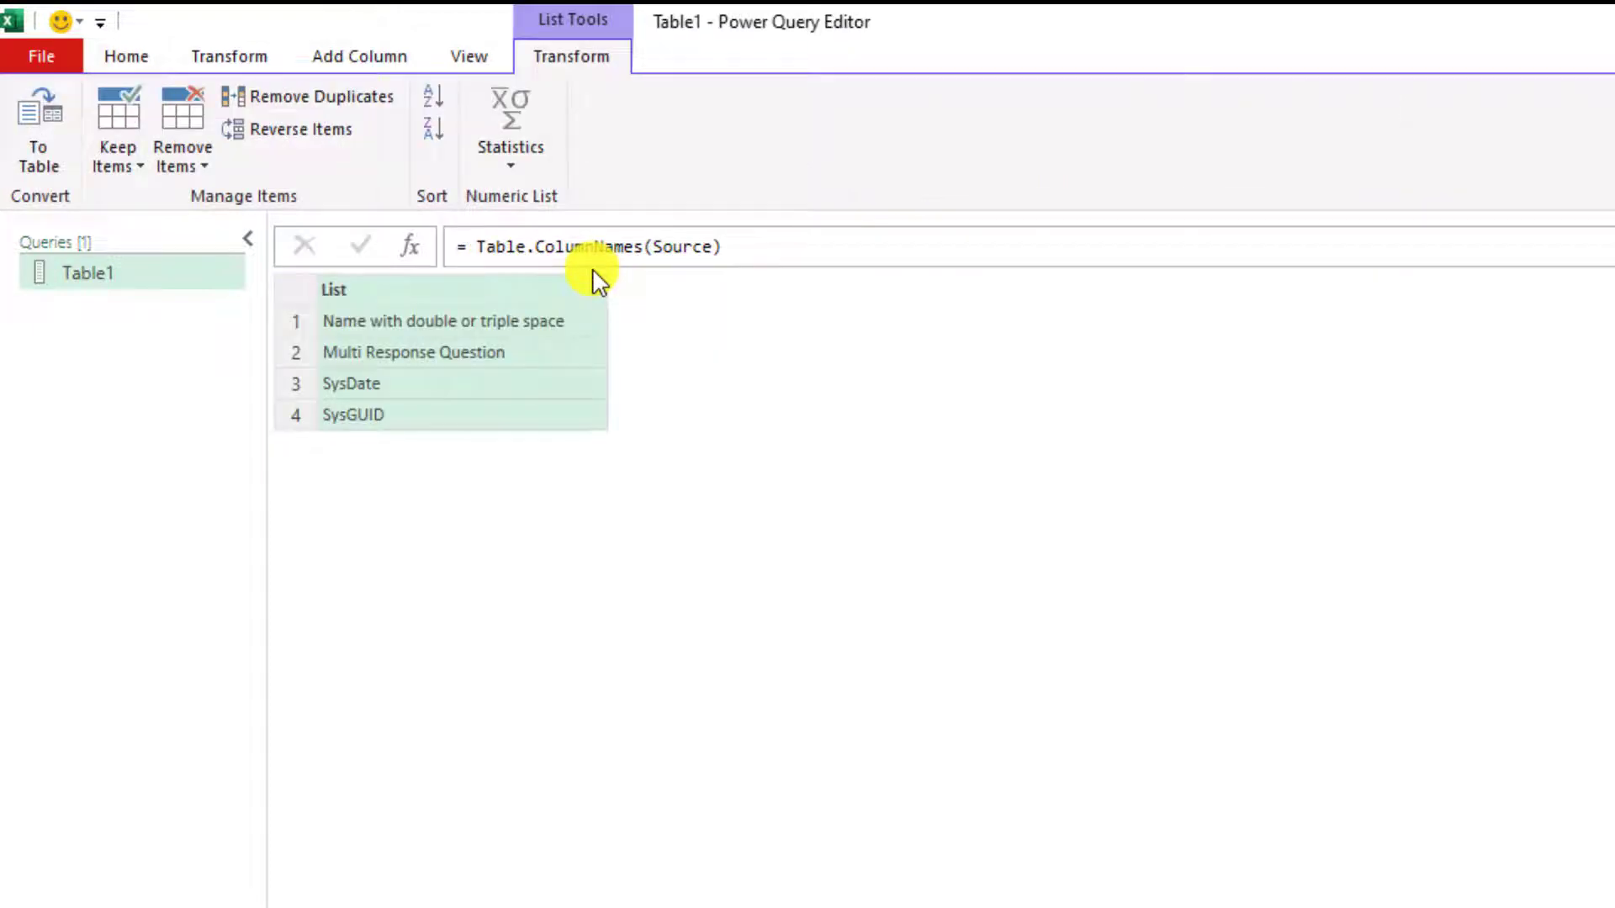
# - Rename the column names step in the query as ColumnList
pyautogui.rightClick(1492, 296)
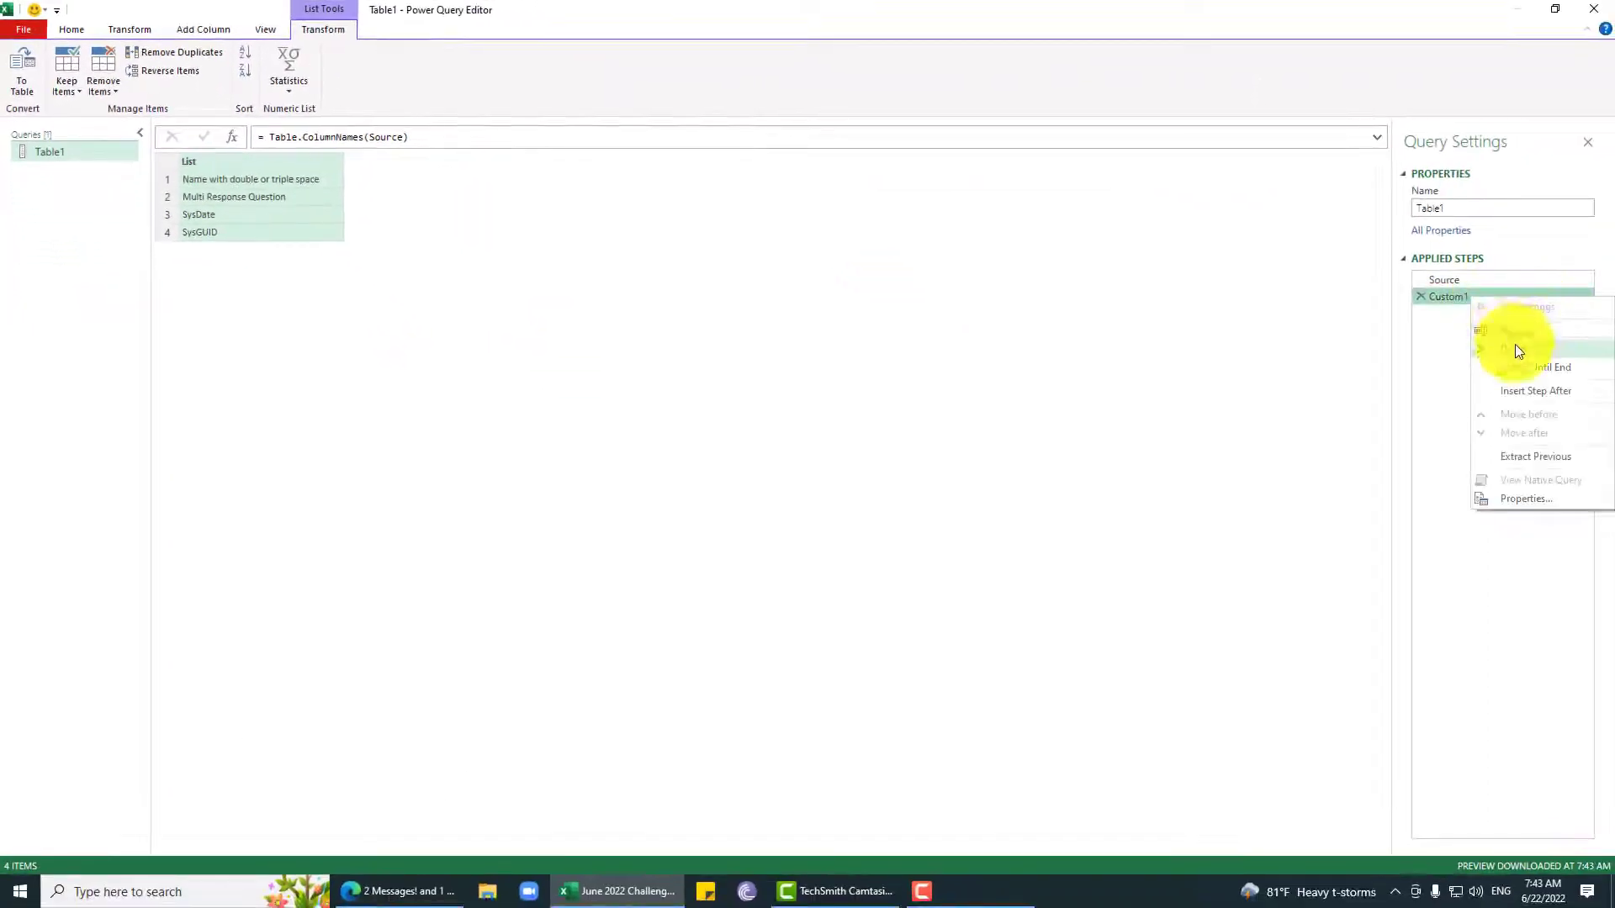
pyautogui.click(1514, 328)
pyautogui.write('ColumnL')
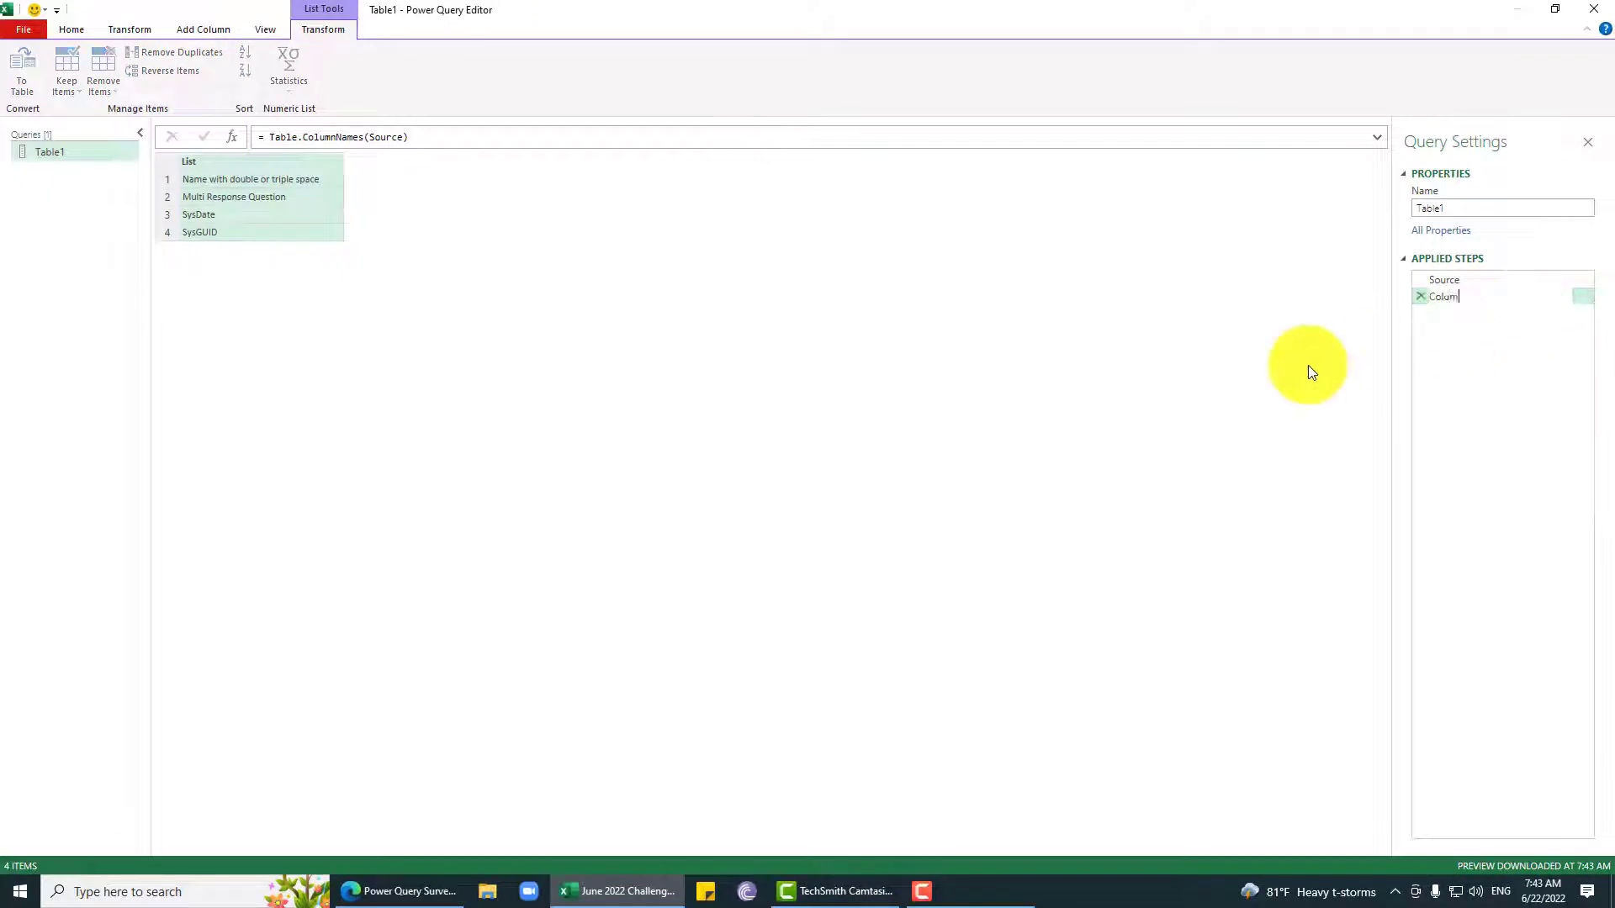
pyautogui.write('ist')
pyautogui.press('Return')
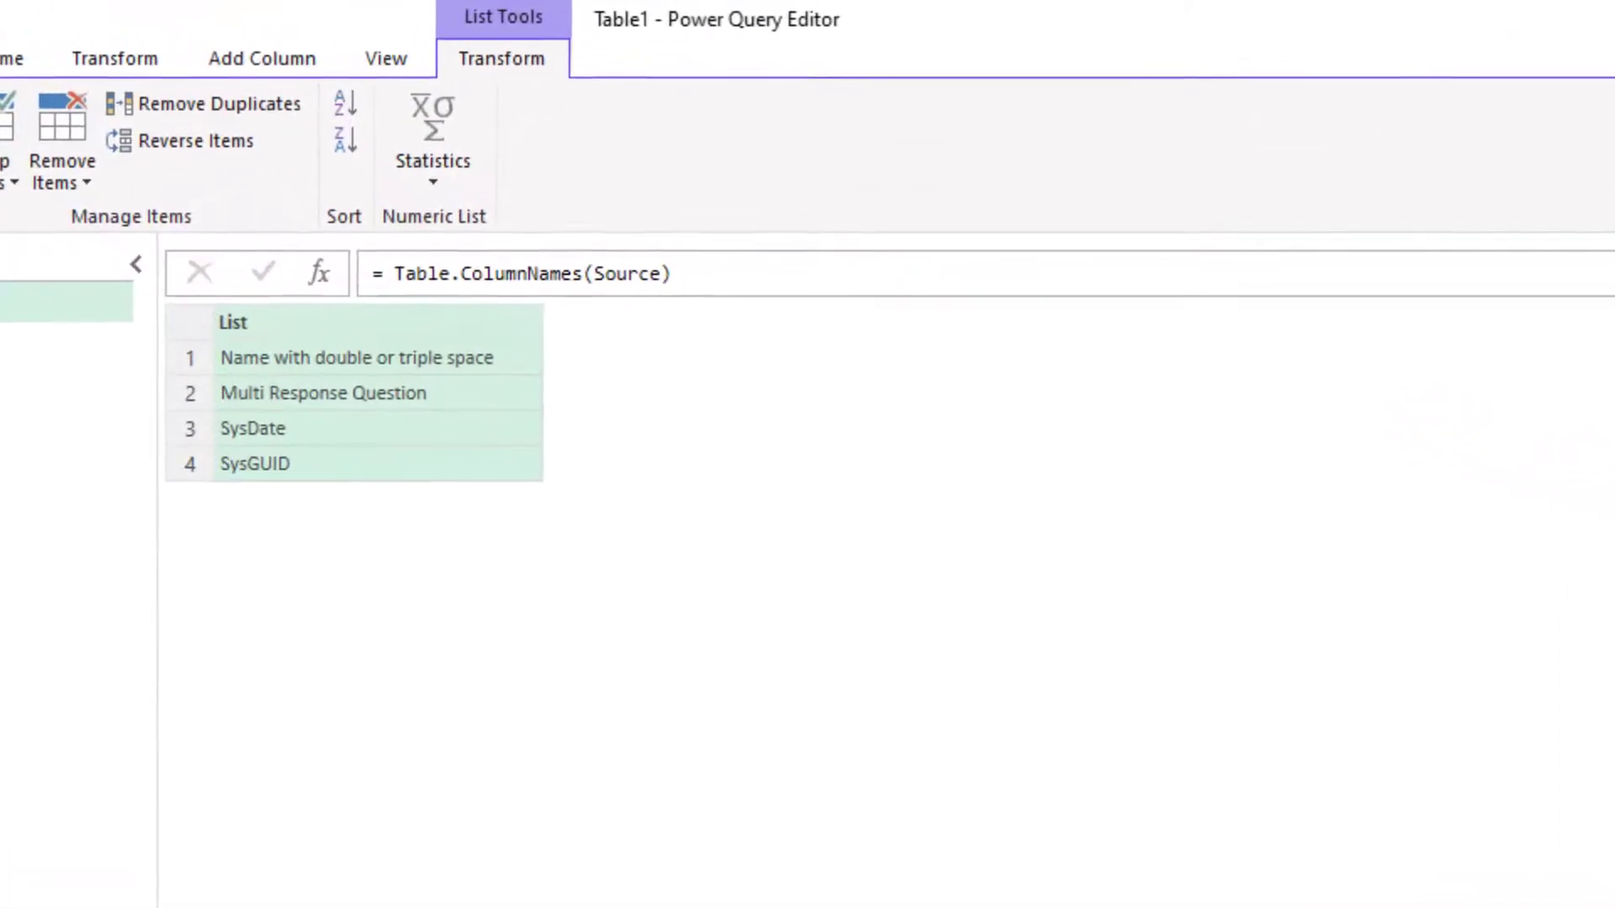
# - Add a custom query step that passes ColumnList as the list argument of a List.Select function
pyautogui.click(319, 274)
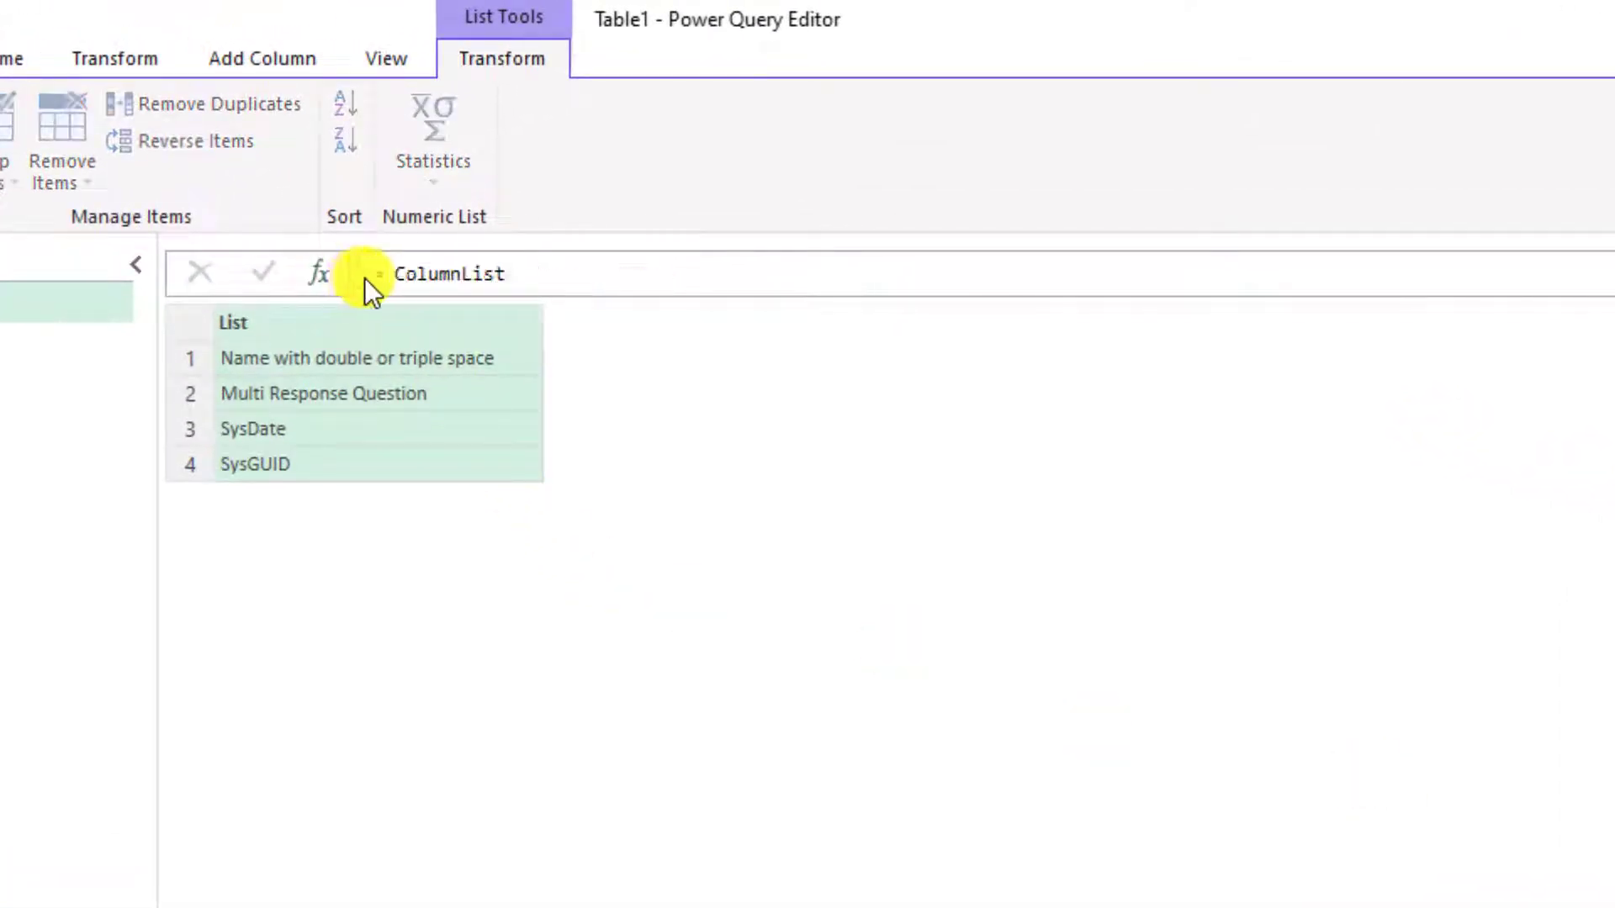
pyautogui.click(386, 274)
pyautogui.write('List.Select')
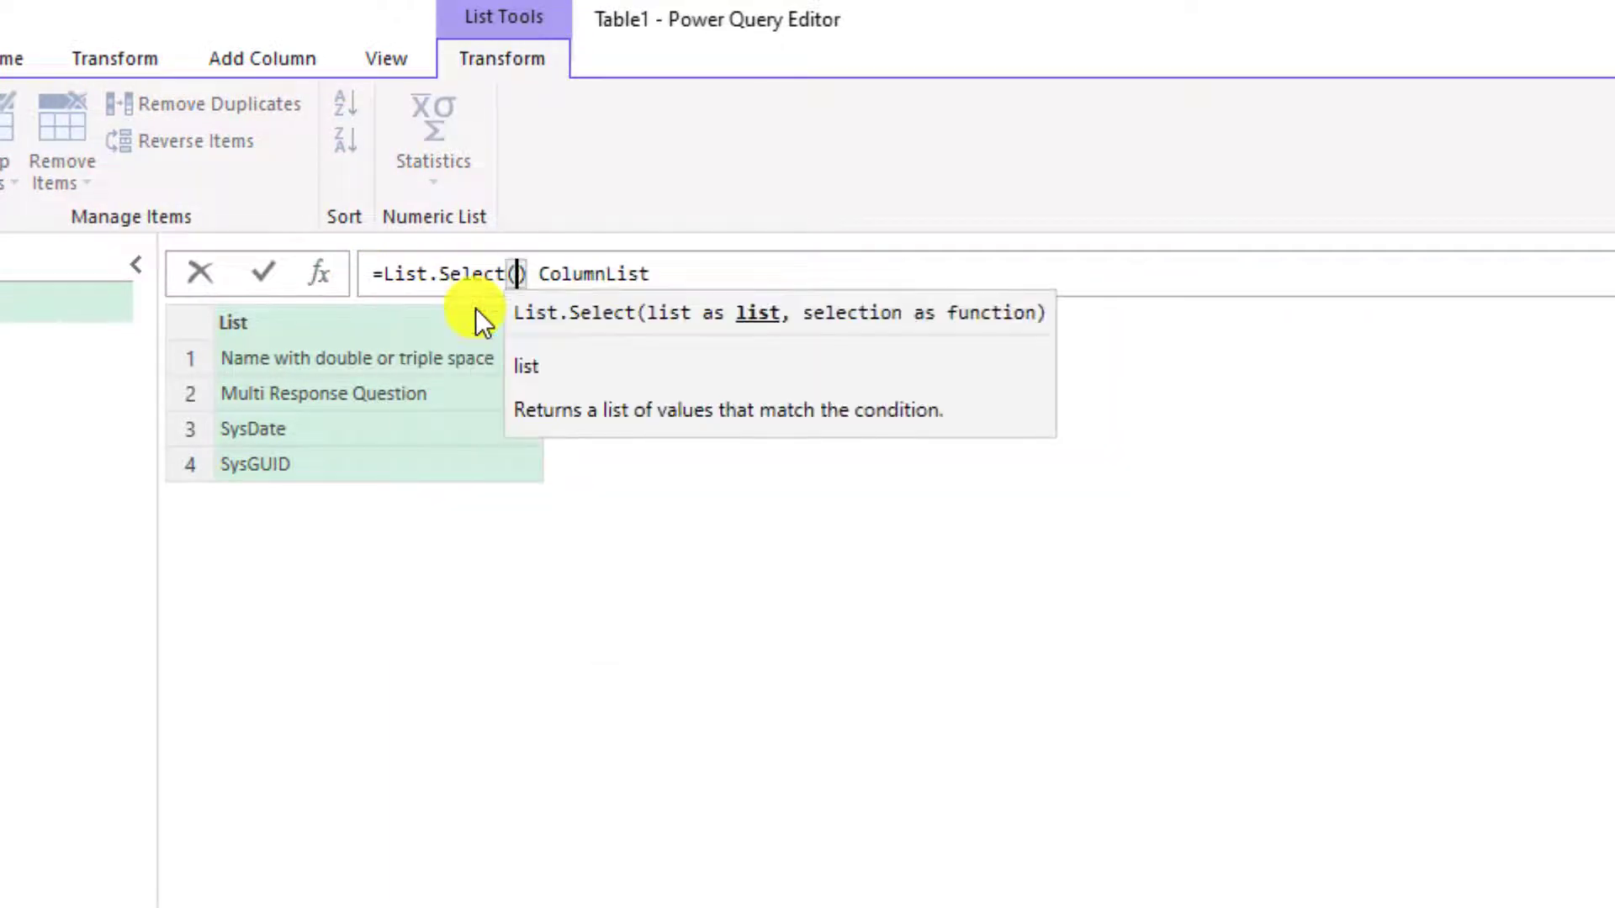
pyautogui.write('(')
pyautogui.press('Right')
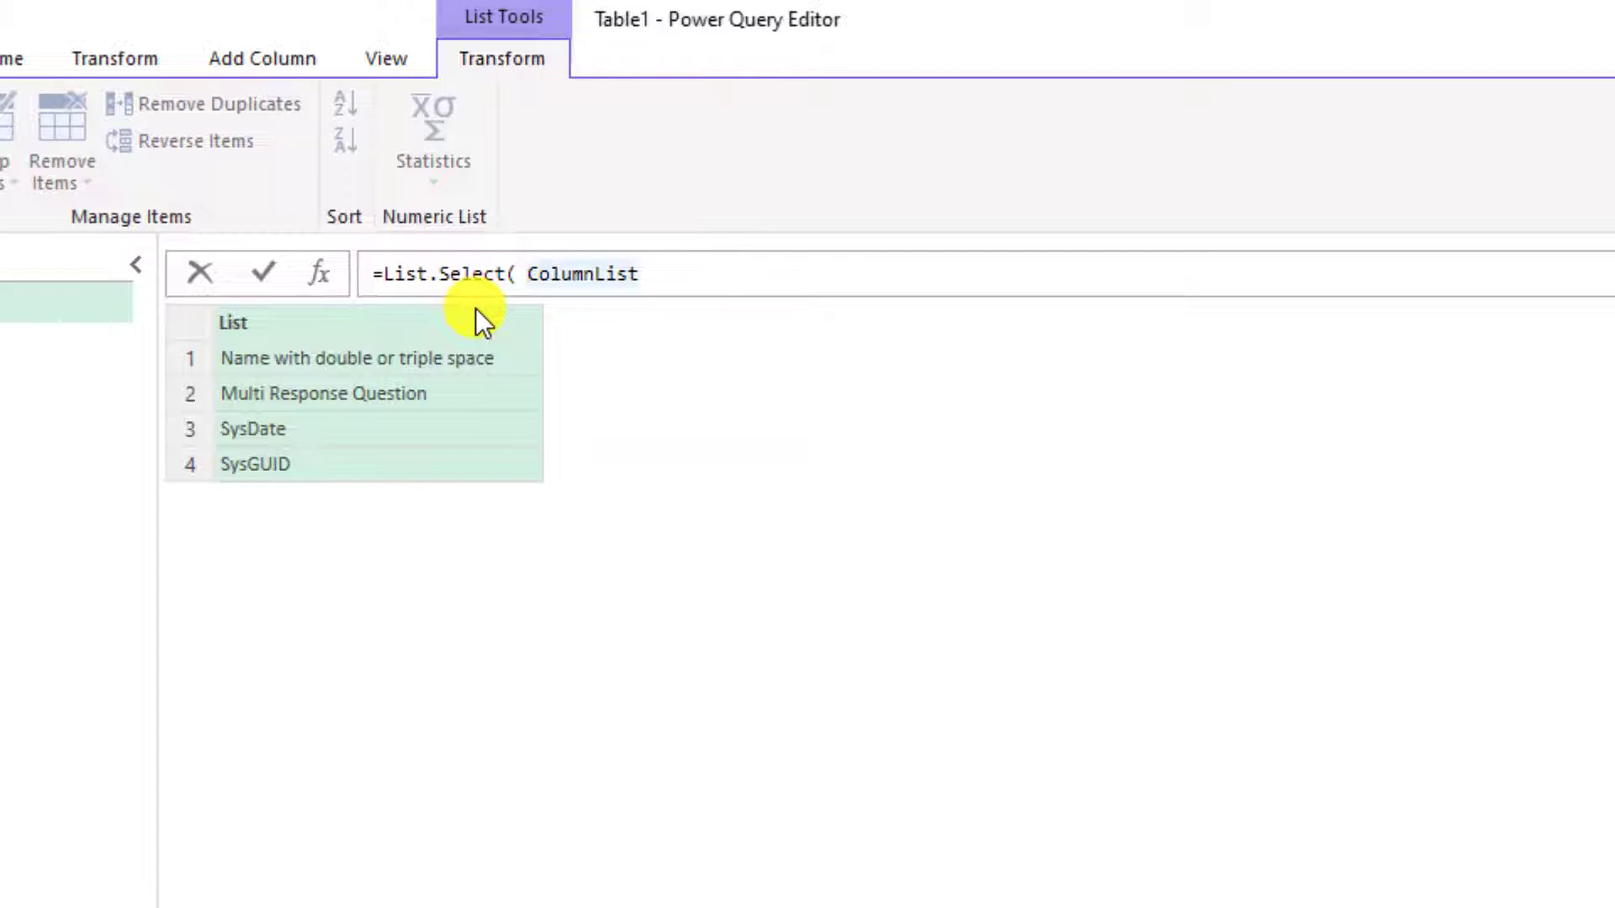
pyautogui.press('BackSpace')
pyautogui.press('End')
pyautogui.write(',')
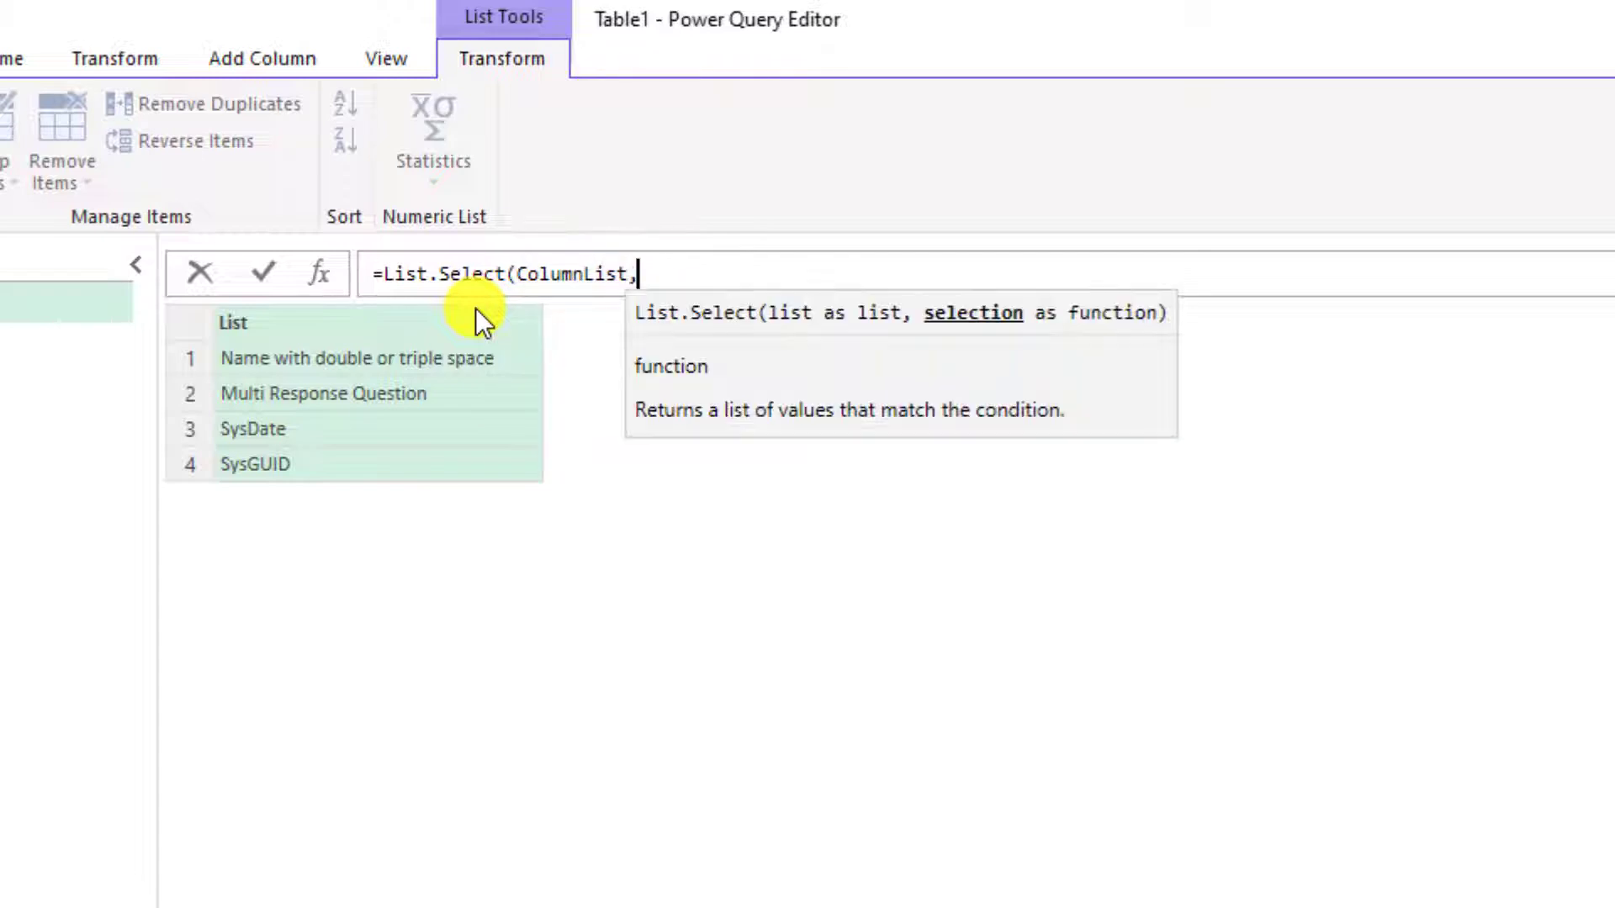
# - Give List.Select the condition each Text.StartsWith(_,"Sys") so it keeps only column names beginning with Sys
pyautogui.write('Ea')
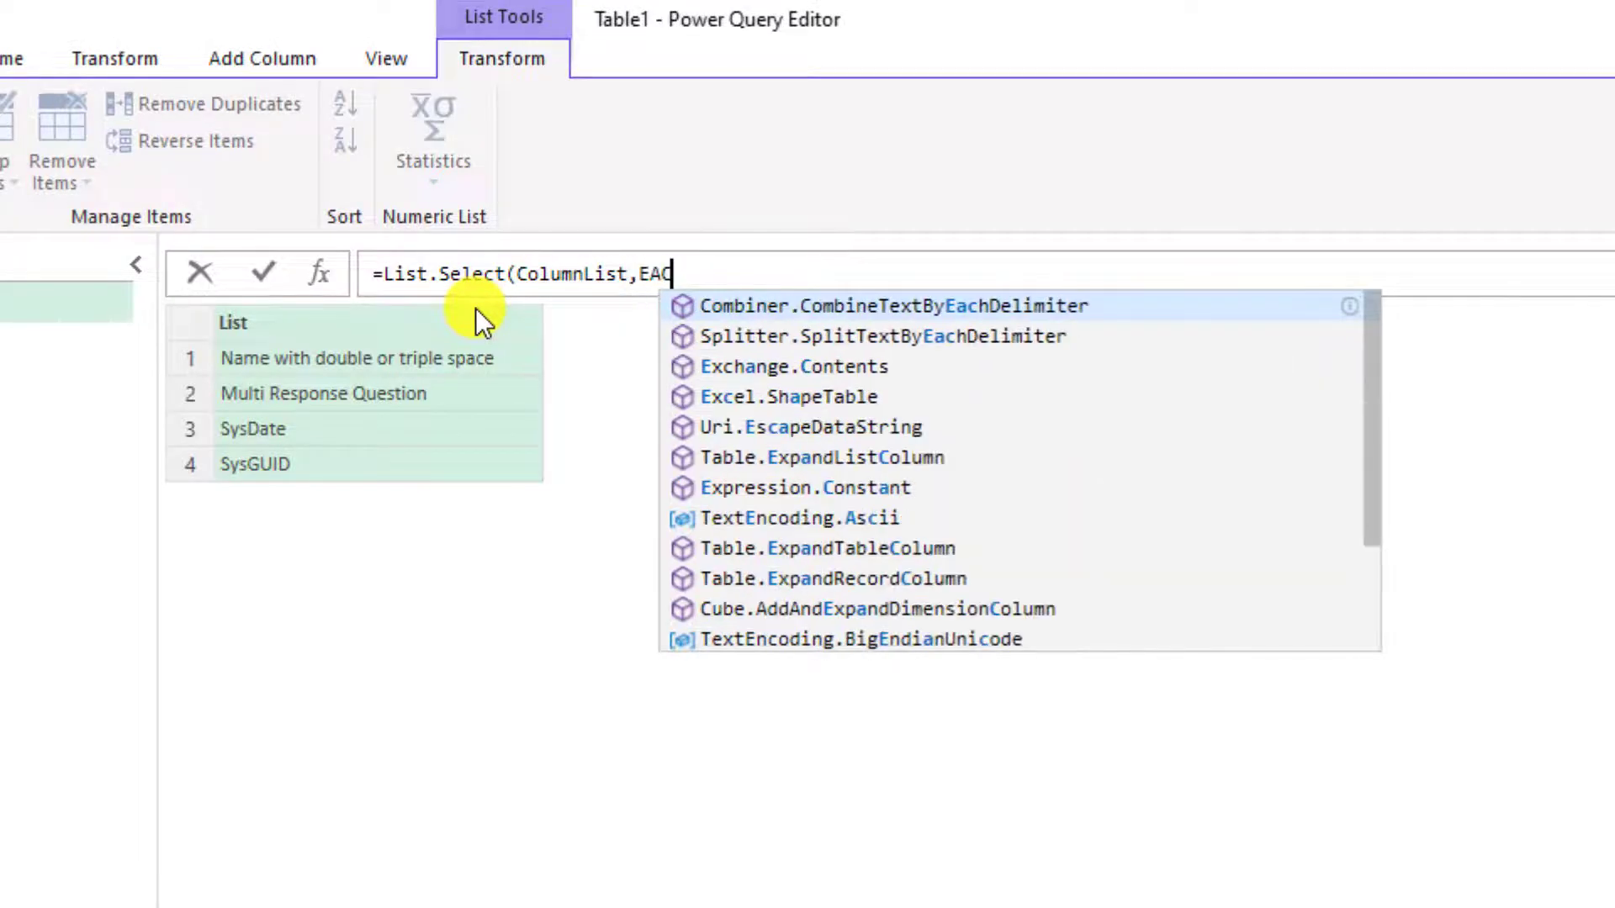
pyautogui.press('BackSpace')
pyautogui.press('BackSpace')
pyautogui.write('each TST')
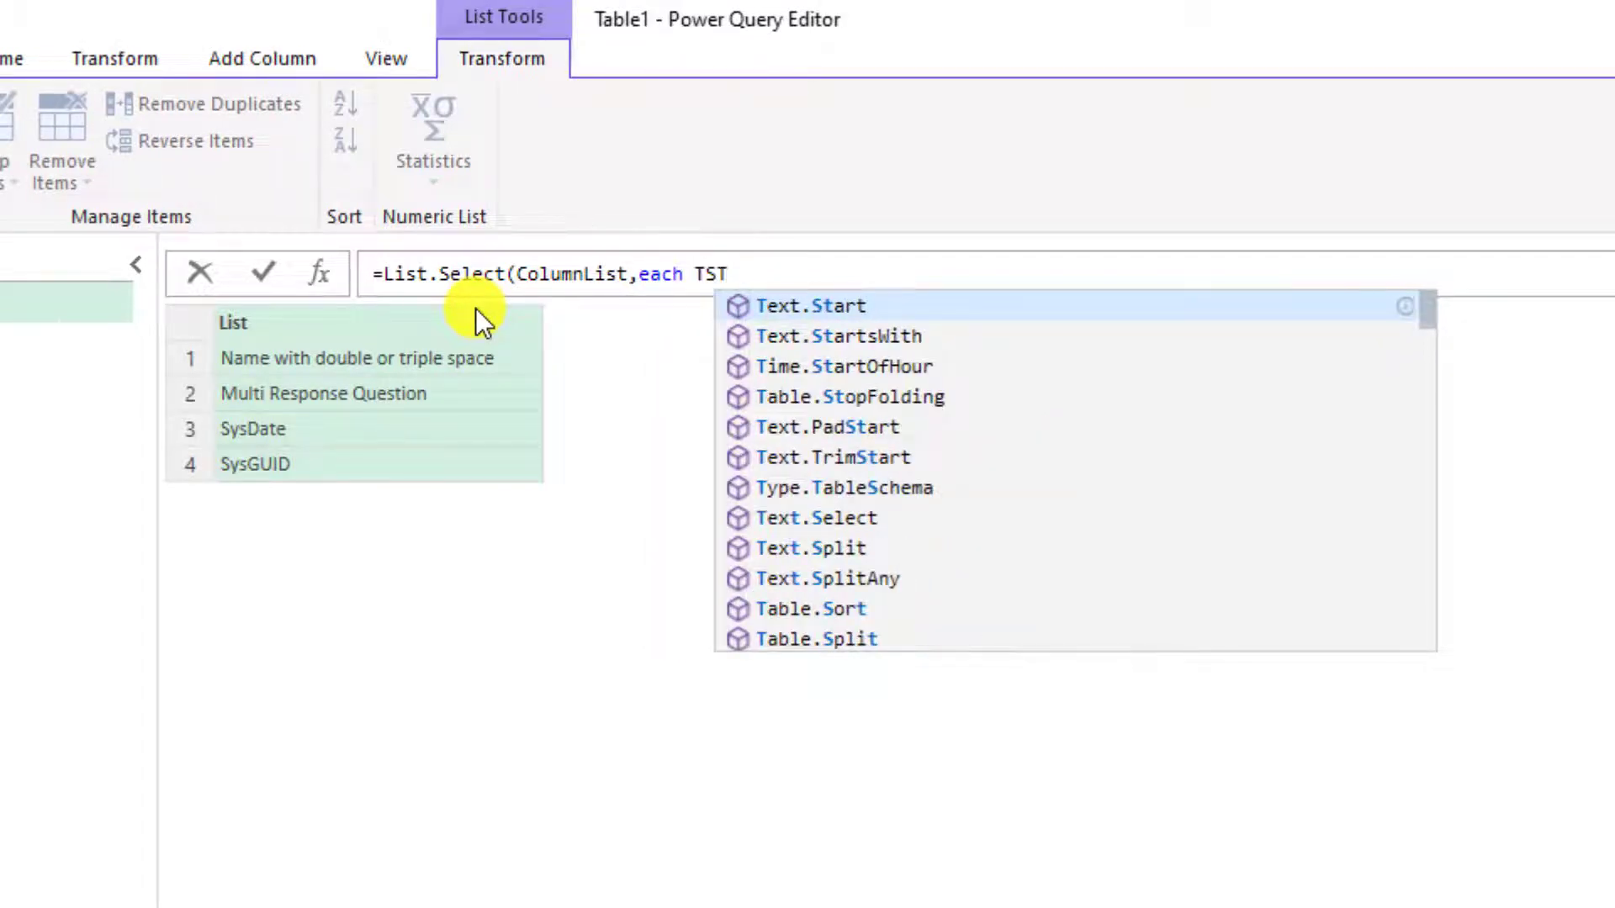
pyautogui.press('Down')
pyautogui.press('Tab')
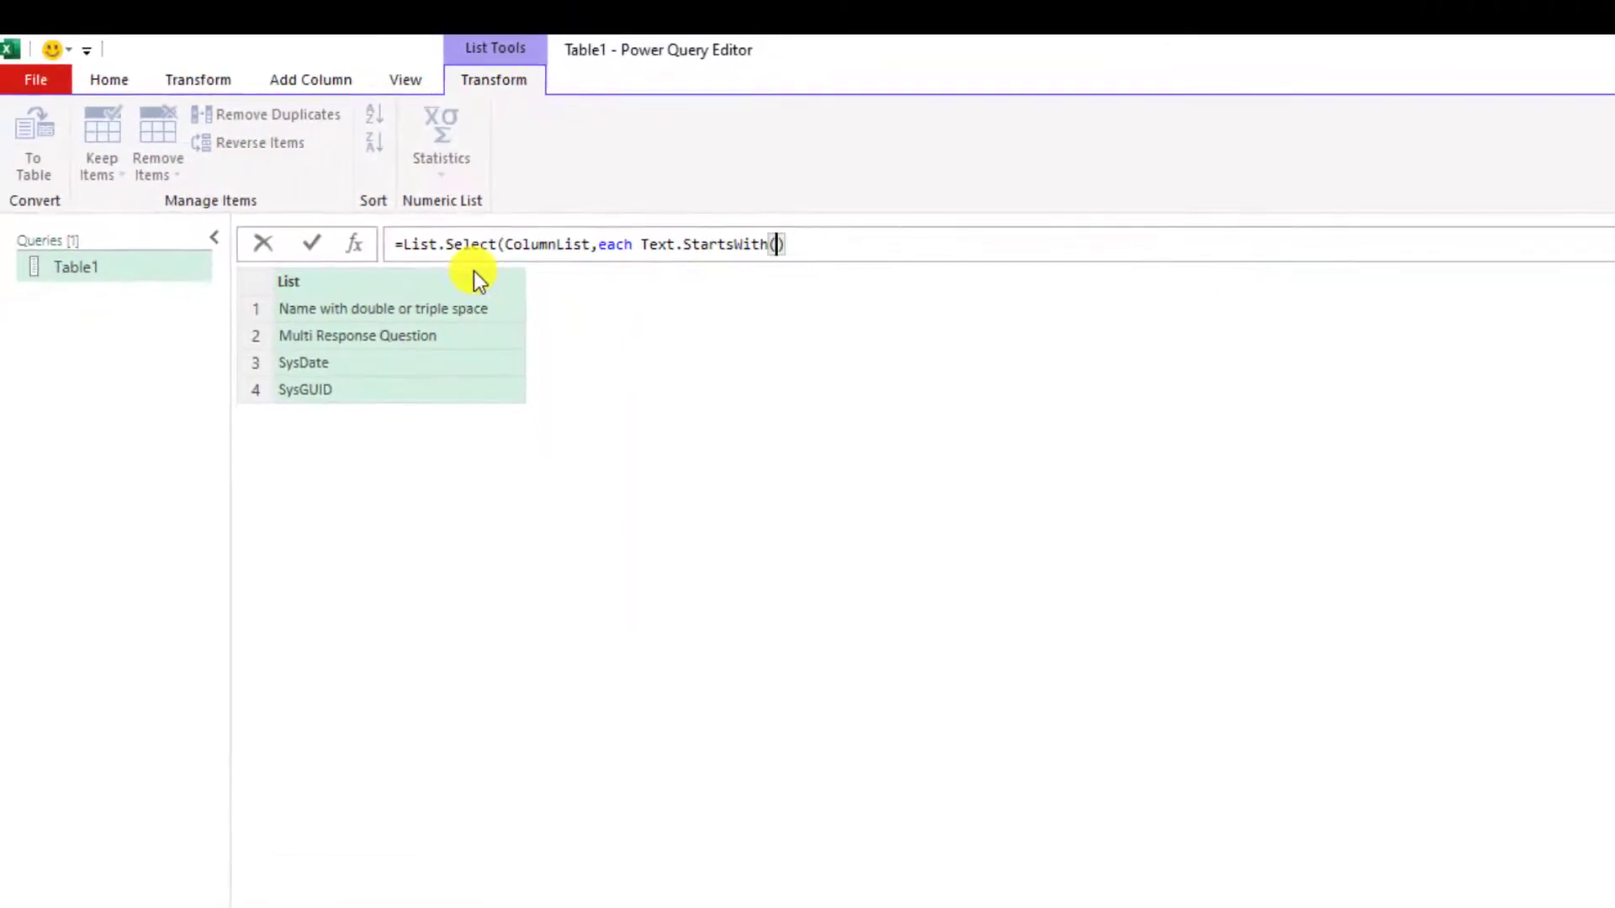
pyautogui.write('(_,')
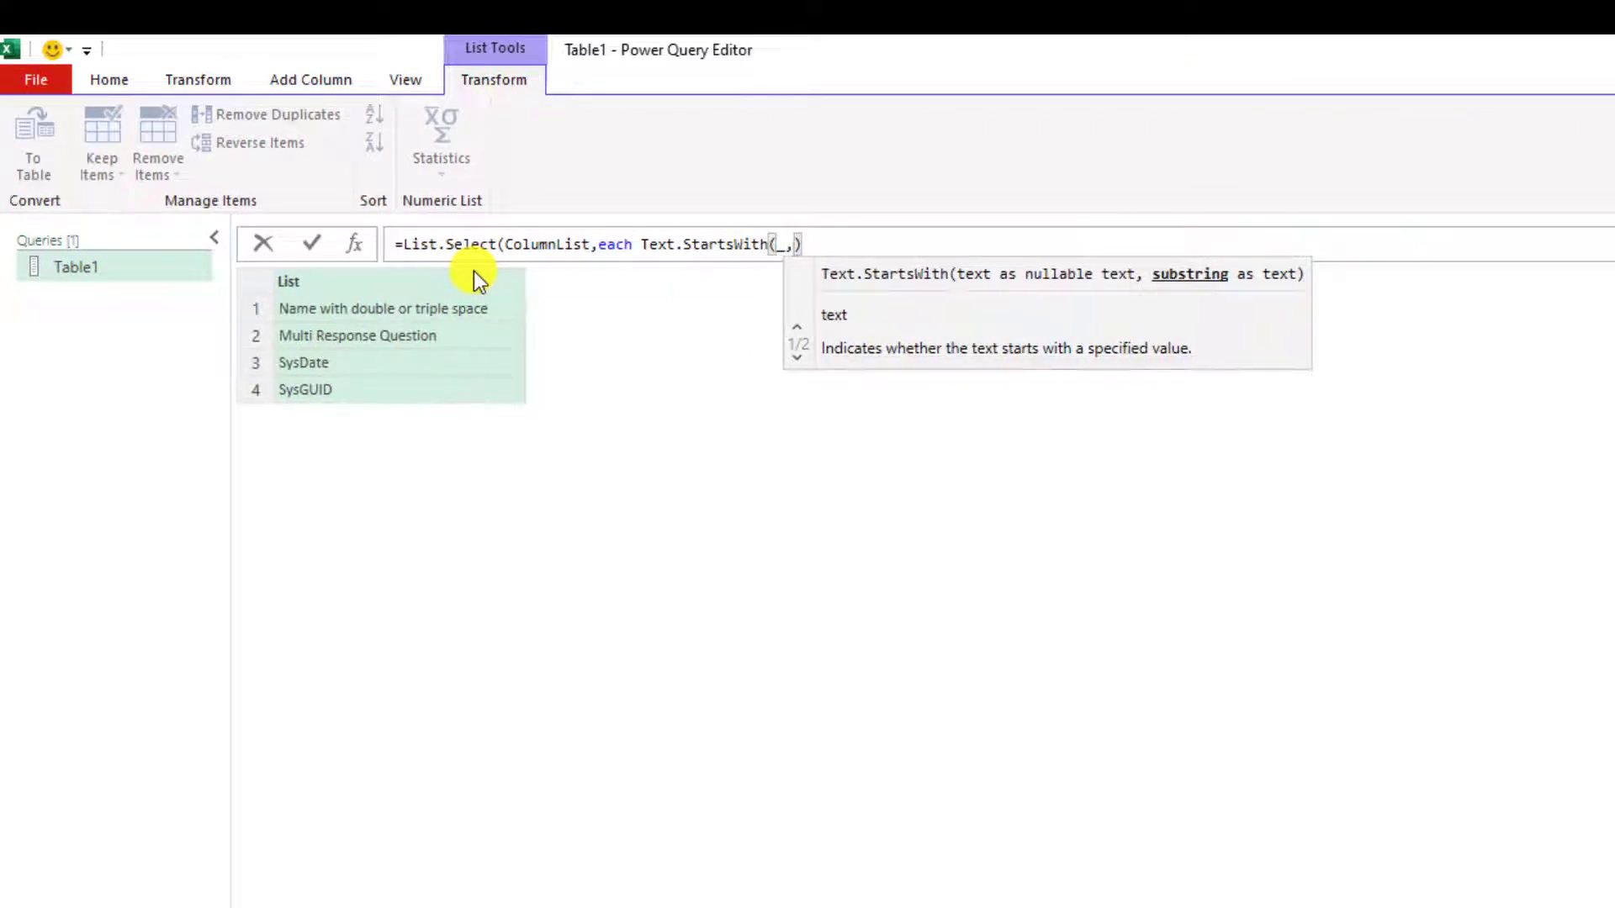
pyautogui.write('"S')
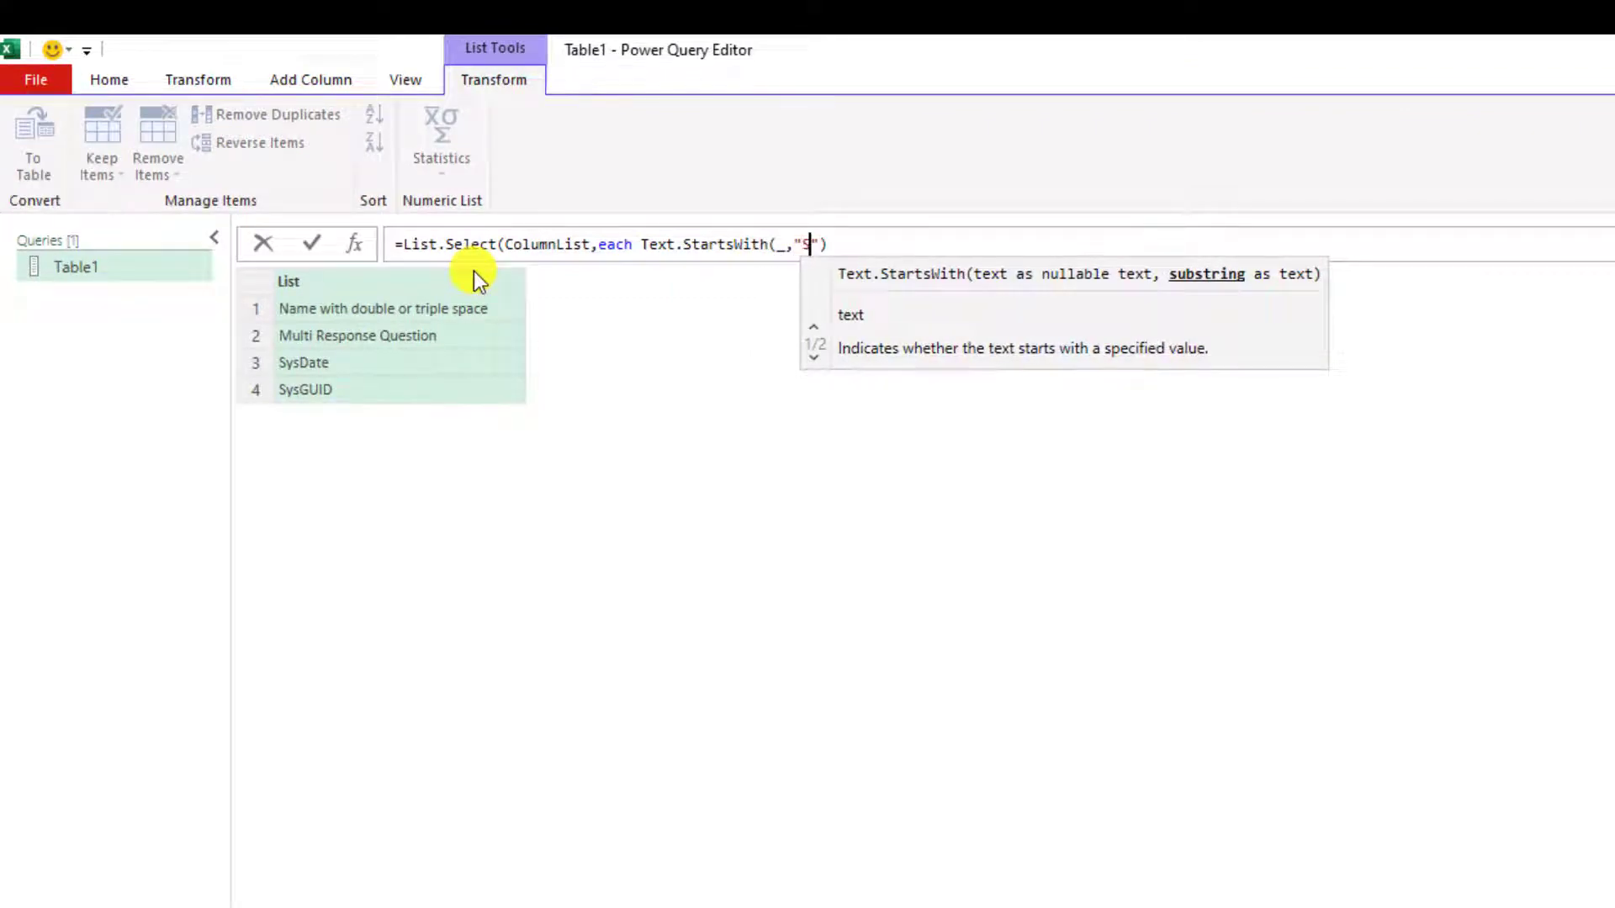
pyautogui.write('ys"')
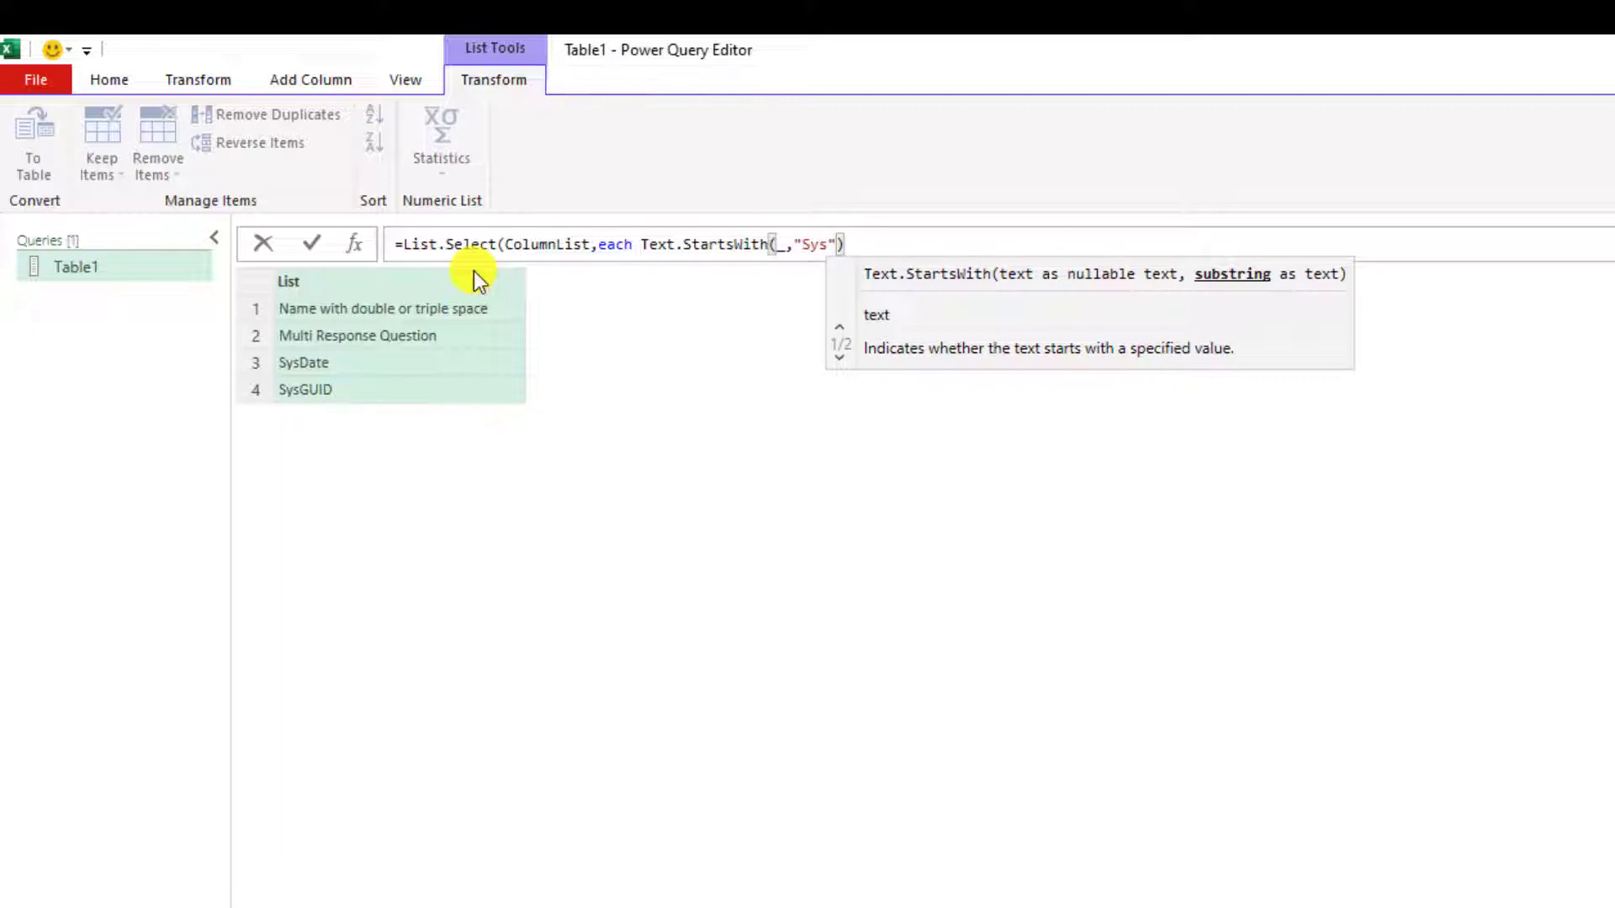
# - Make the Sys match case-insensitive with Comparer.OrdinalIgnoreCase and commit the List.Select formula
pyautogui.write(',')
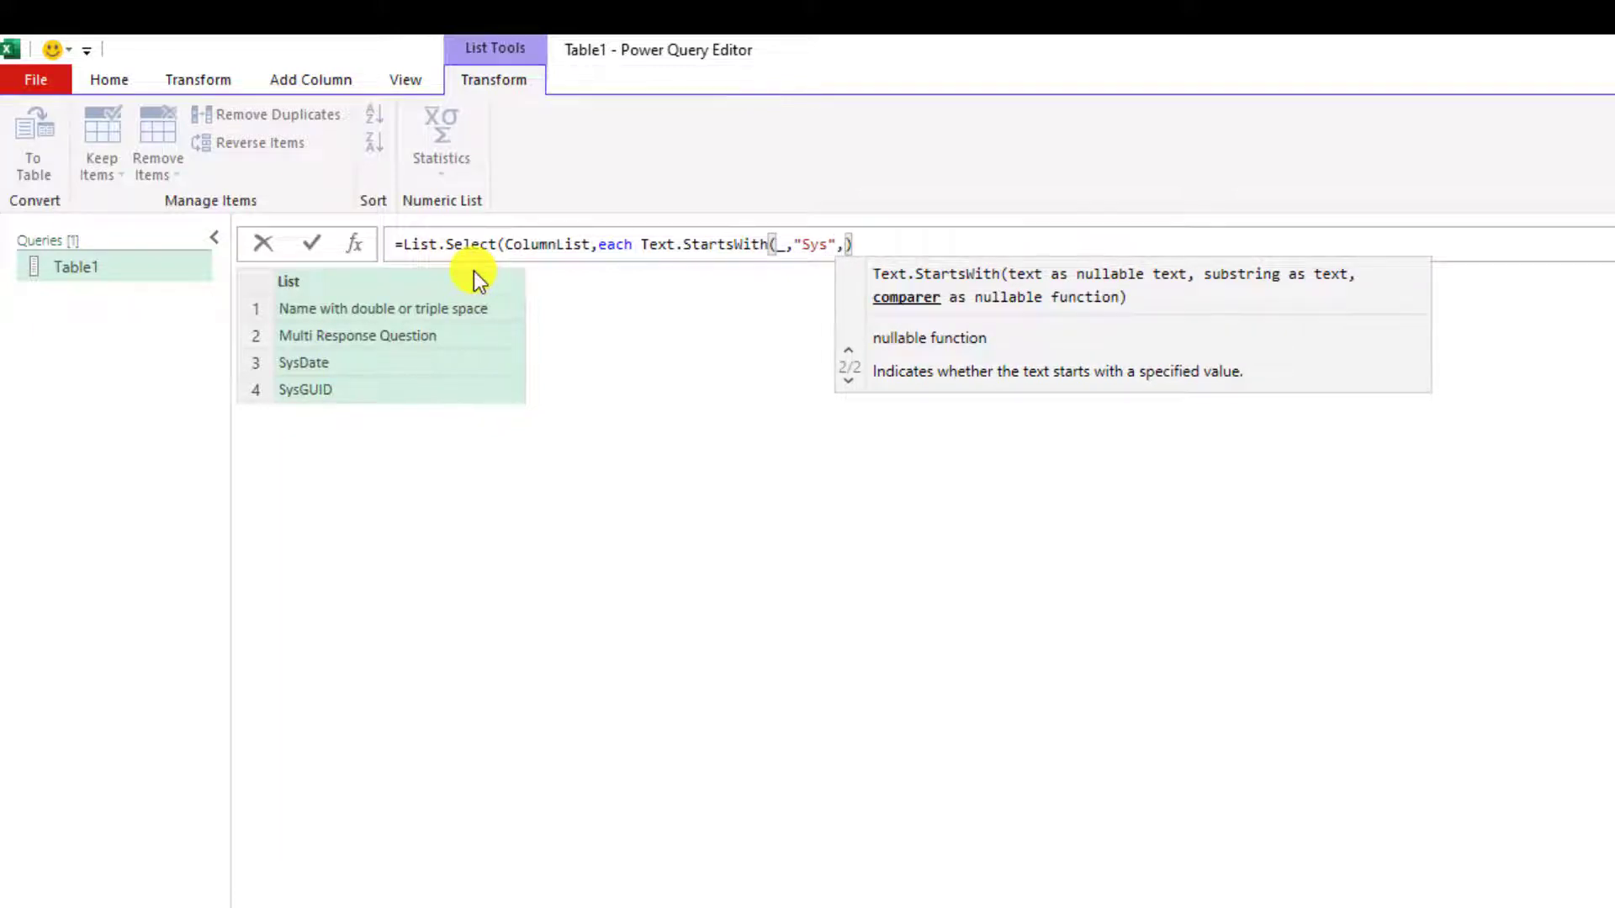
pyautogui.write('comp')
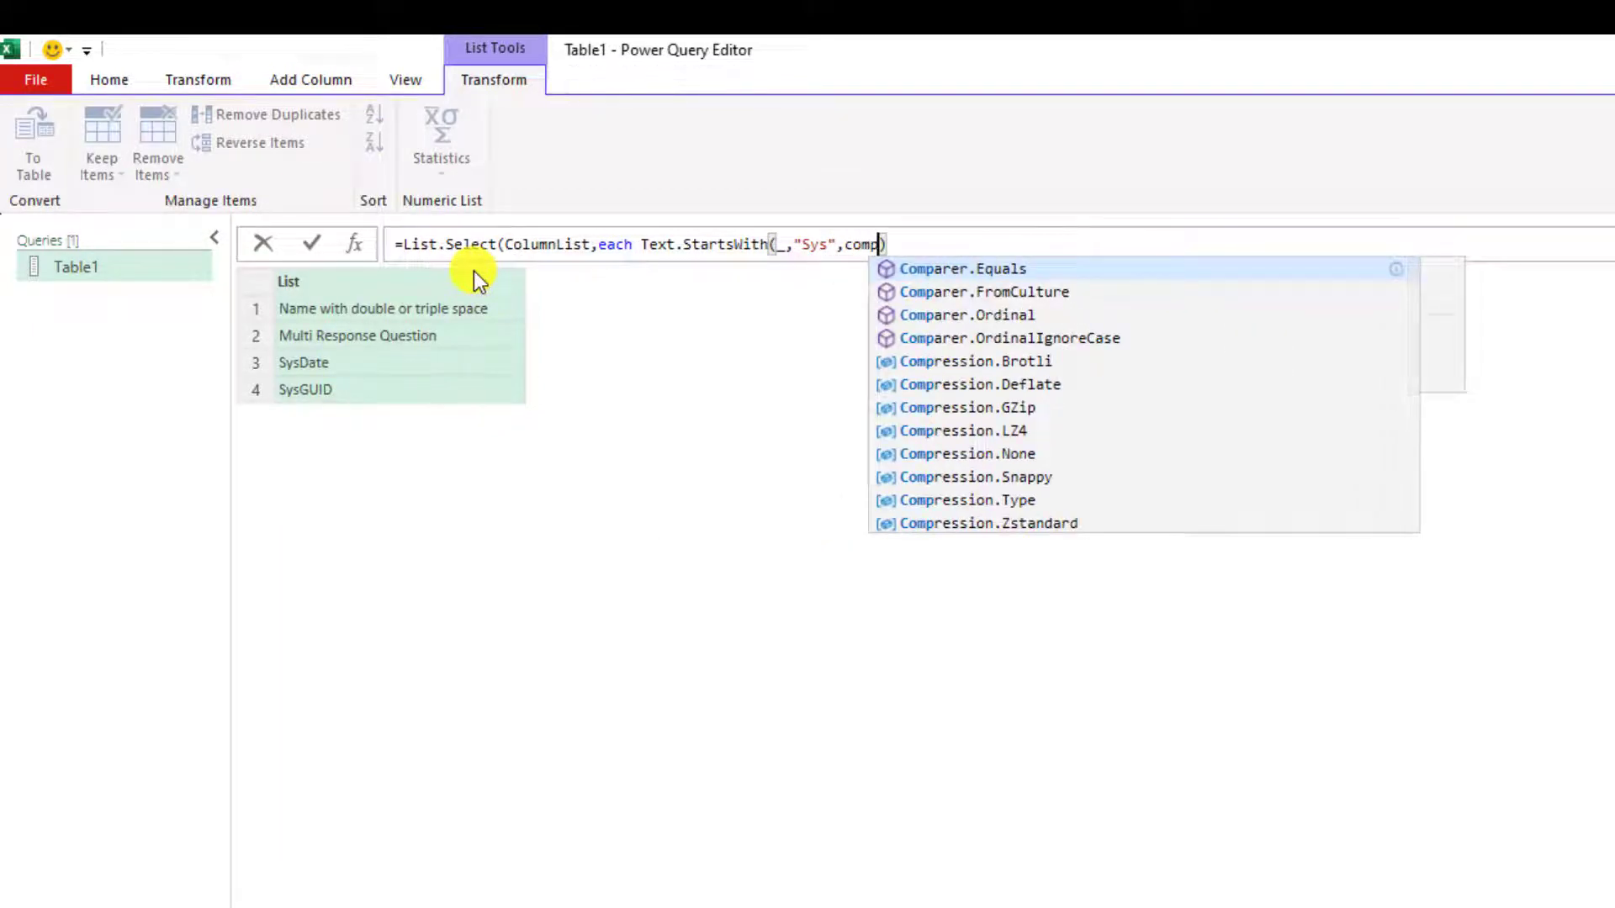
pyautogui.write('a')
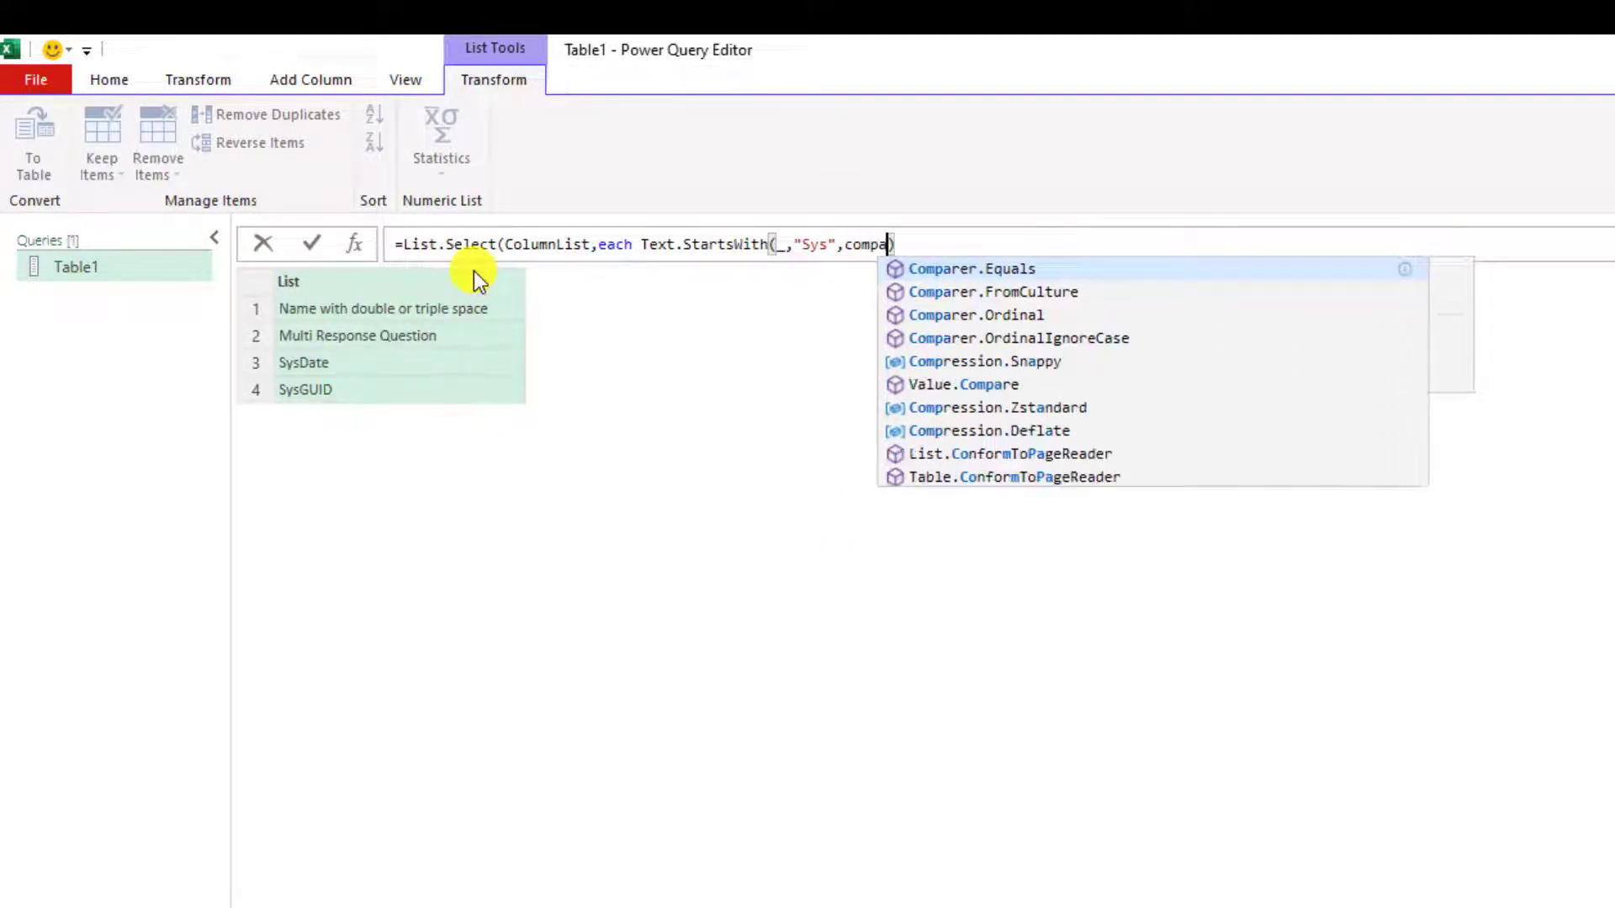
pyautogui.doubleClick(1020, 338)
pyautogui.write(')')
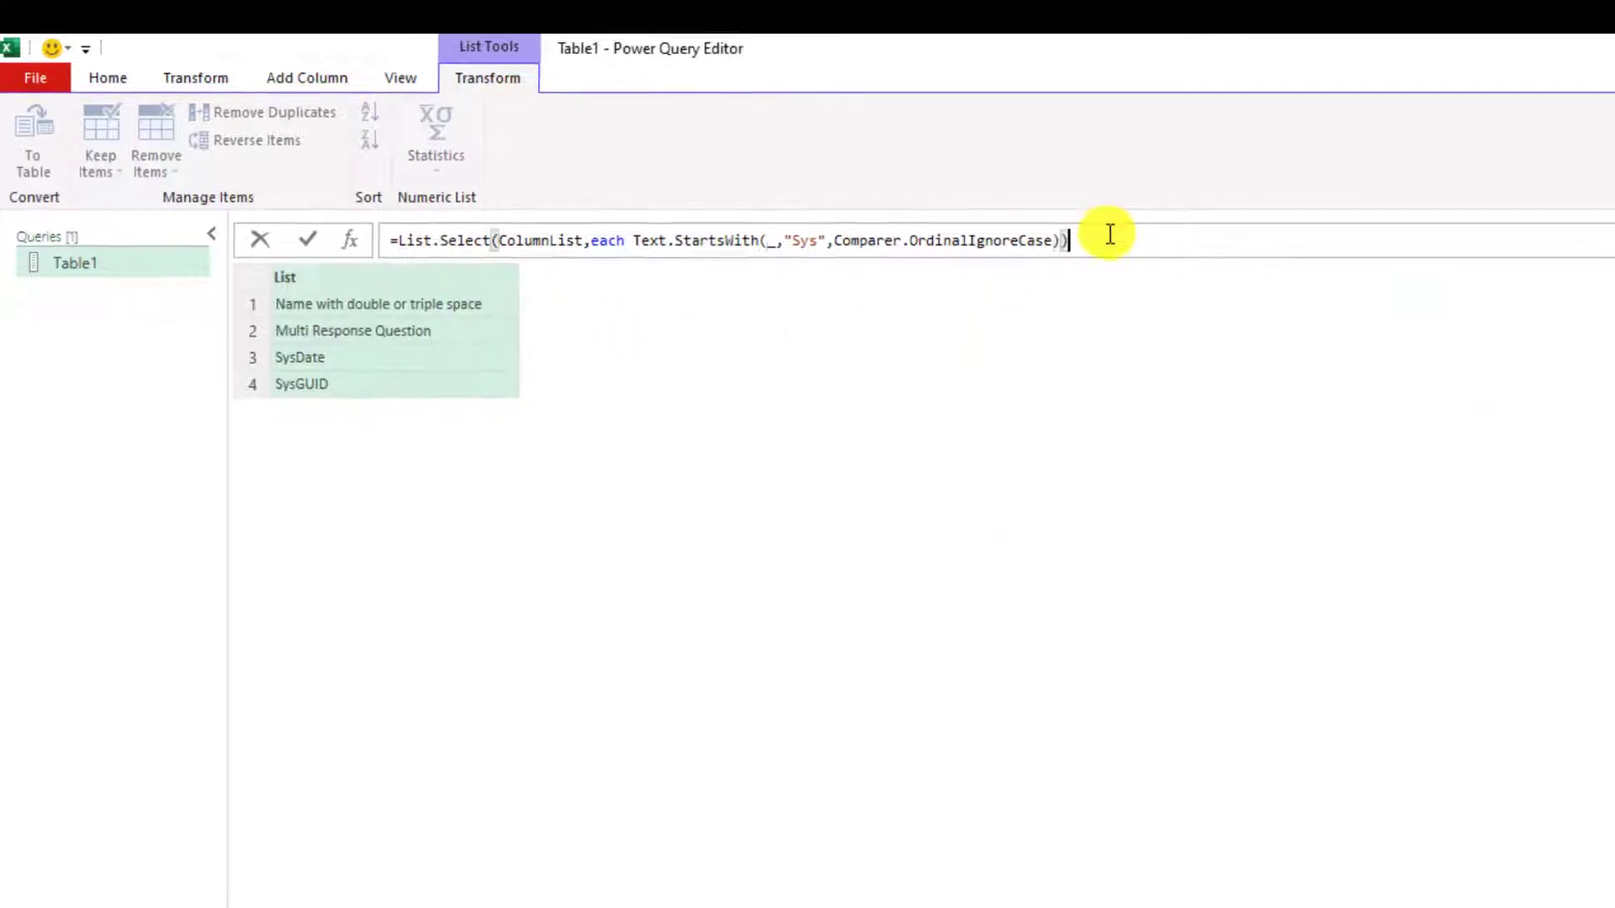
pyautogui.press('Return')
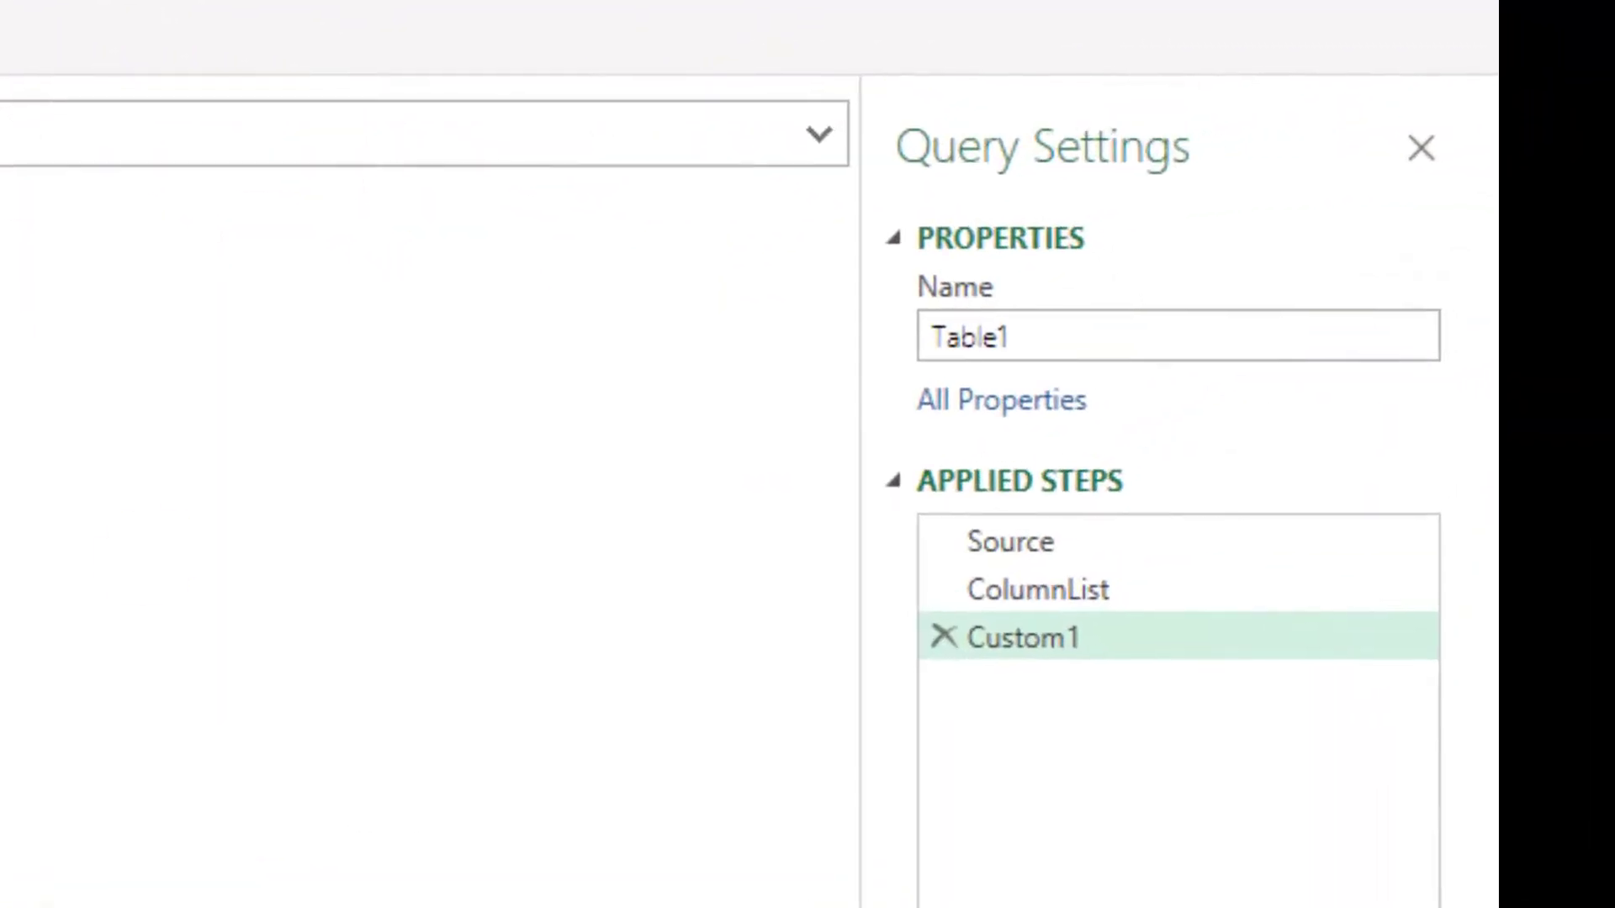
# - Rename the query step that filters the Sys column names as RemoveColumnList
pyautogui.rightClick(1482, 318)
pyautogui.click(1236, 710)
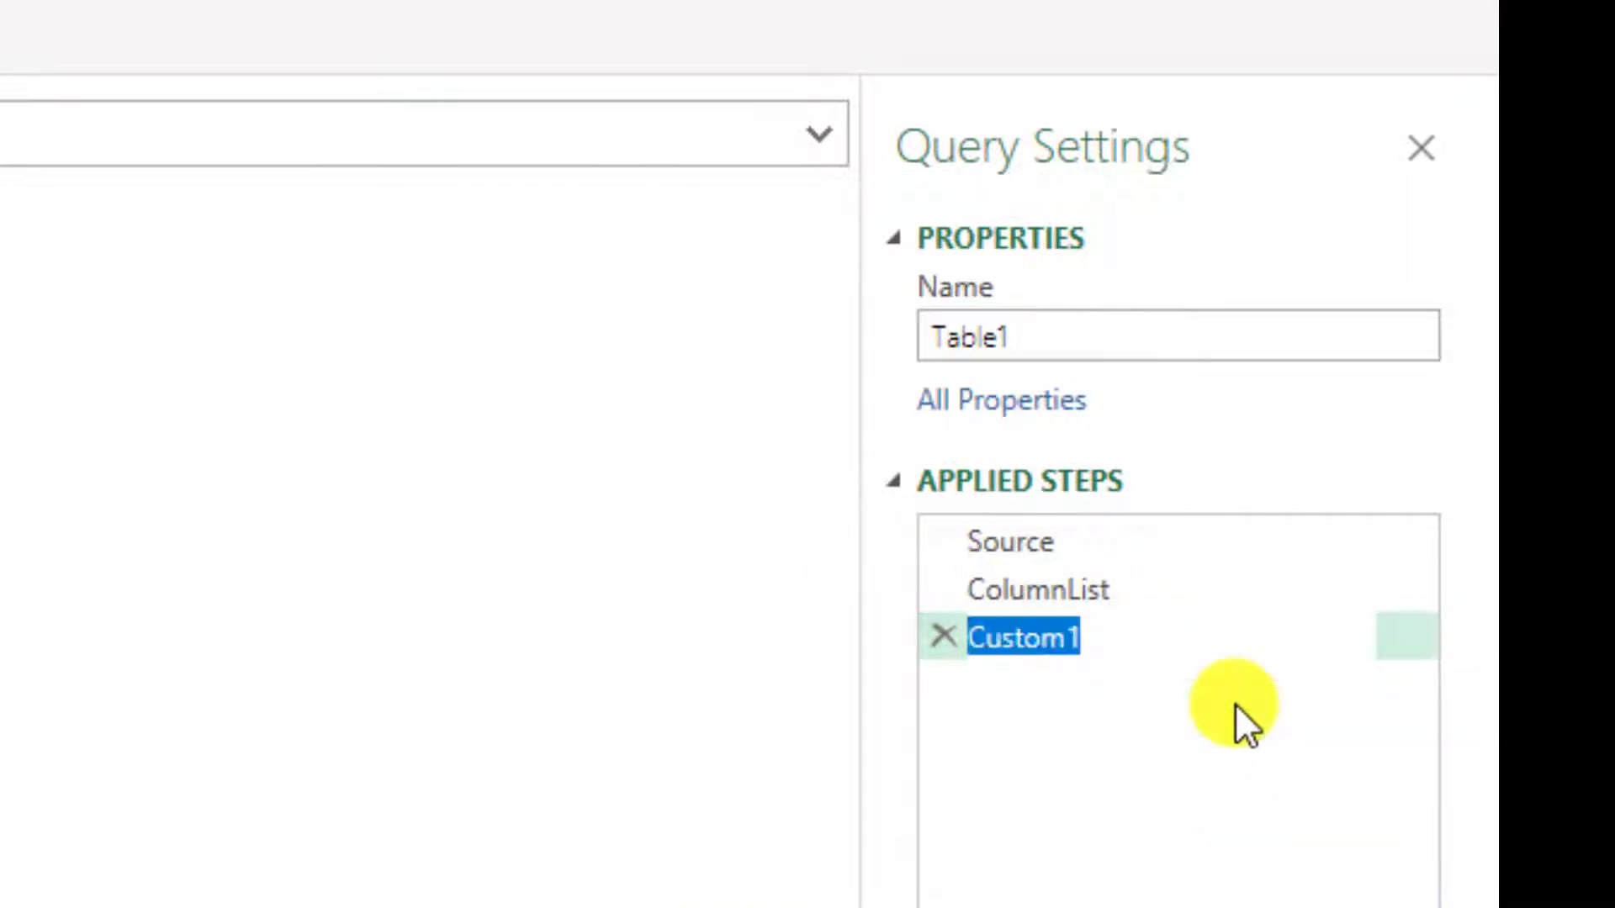
pyautogui.write('RemoveColum')
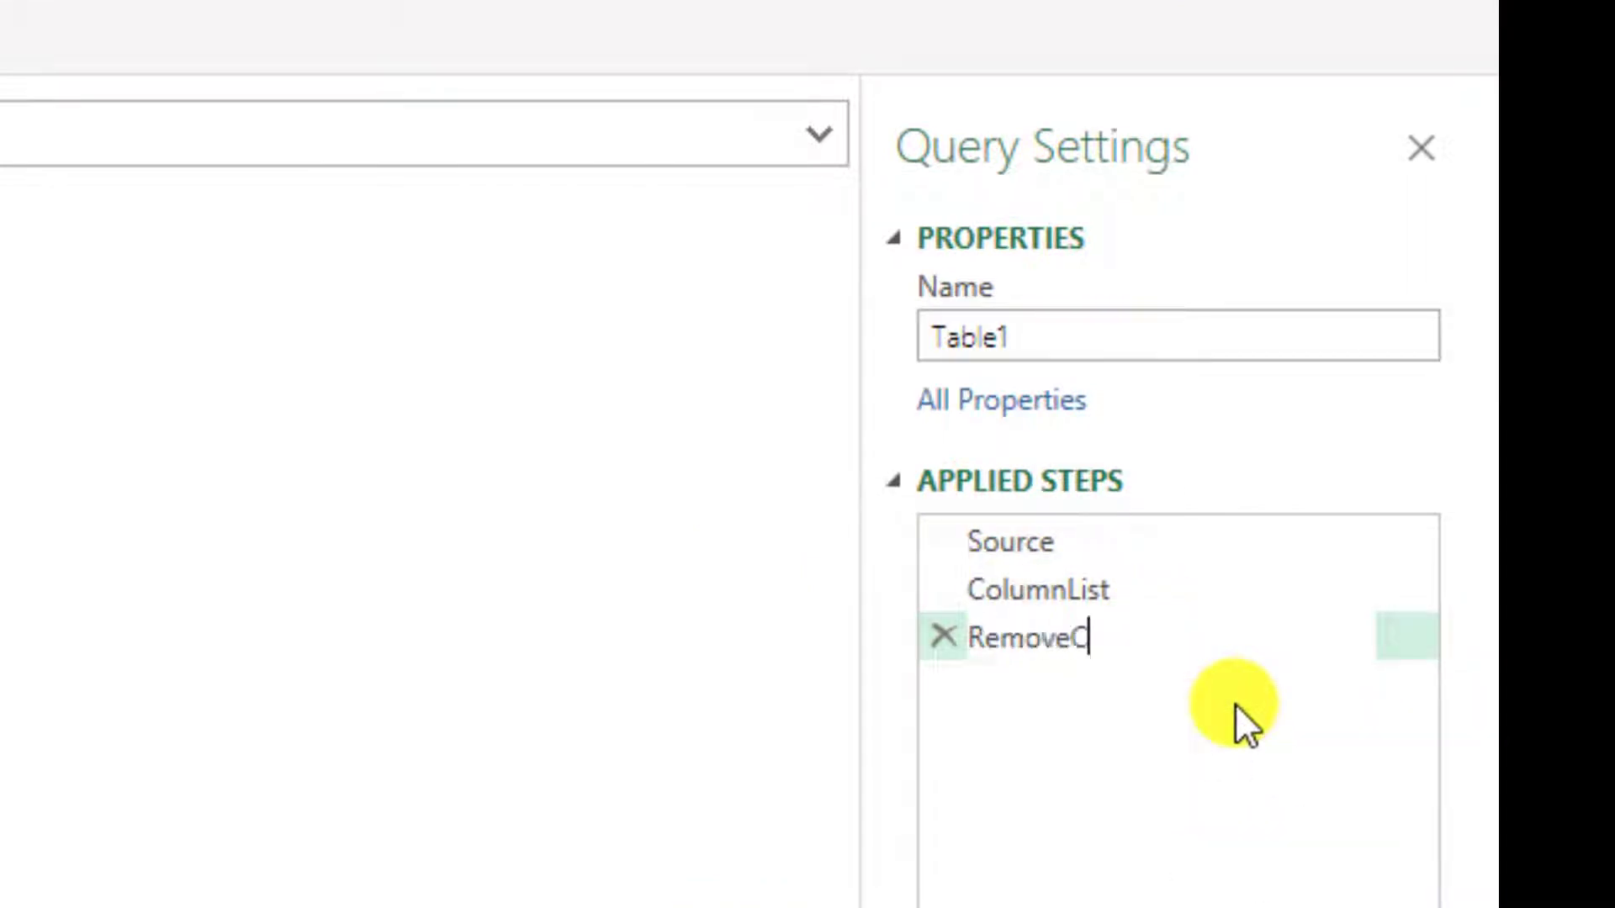
pyautogui.write('nList')
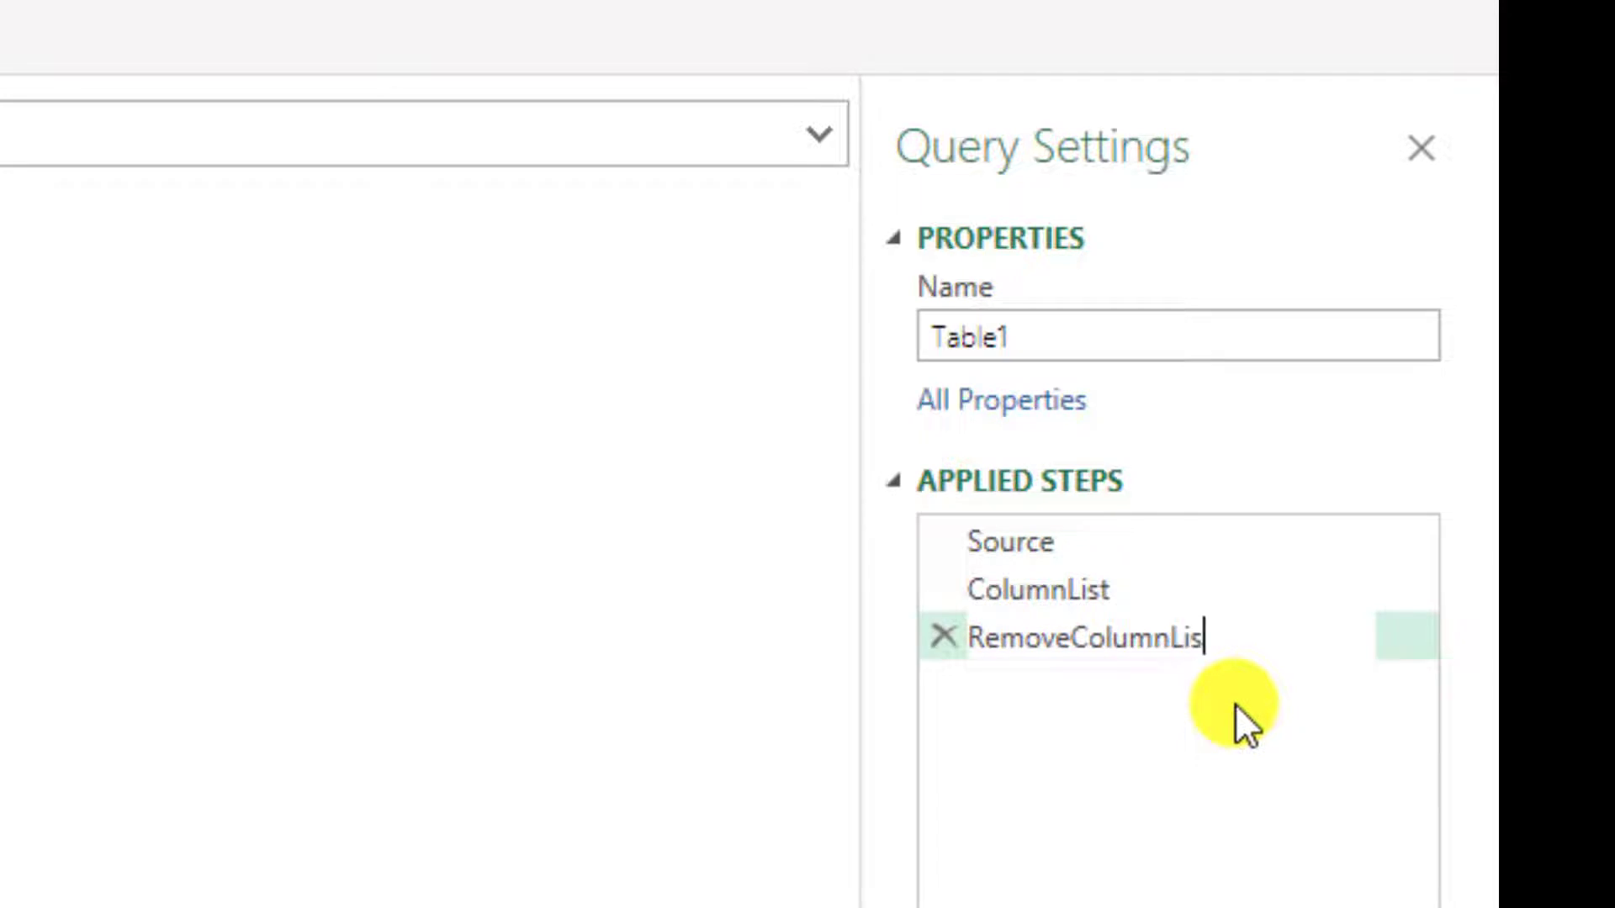
pyautogui.press('Return')
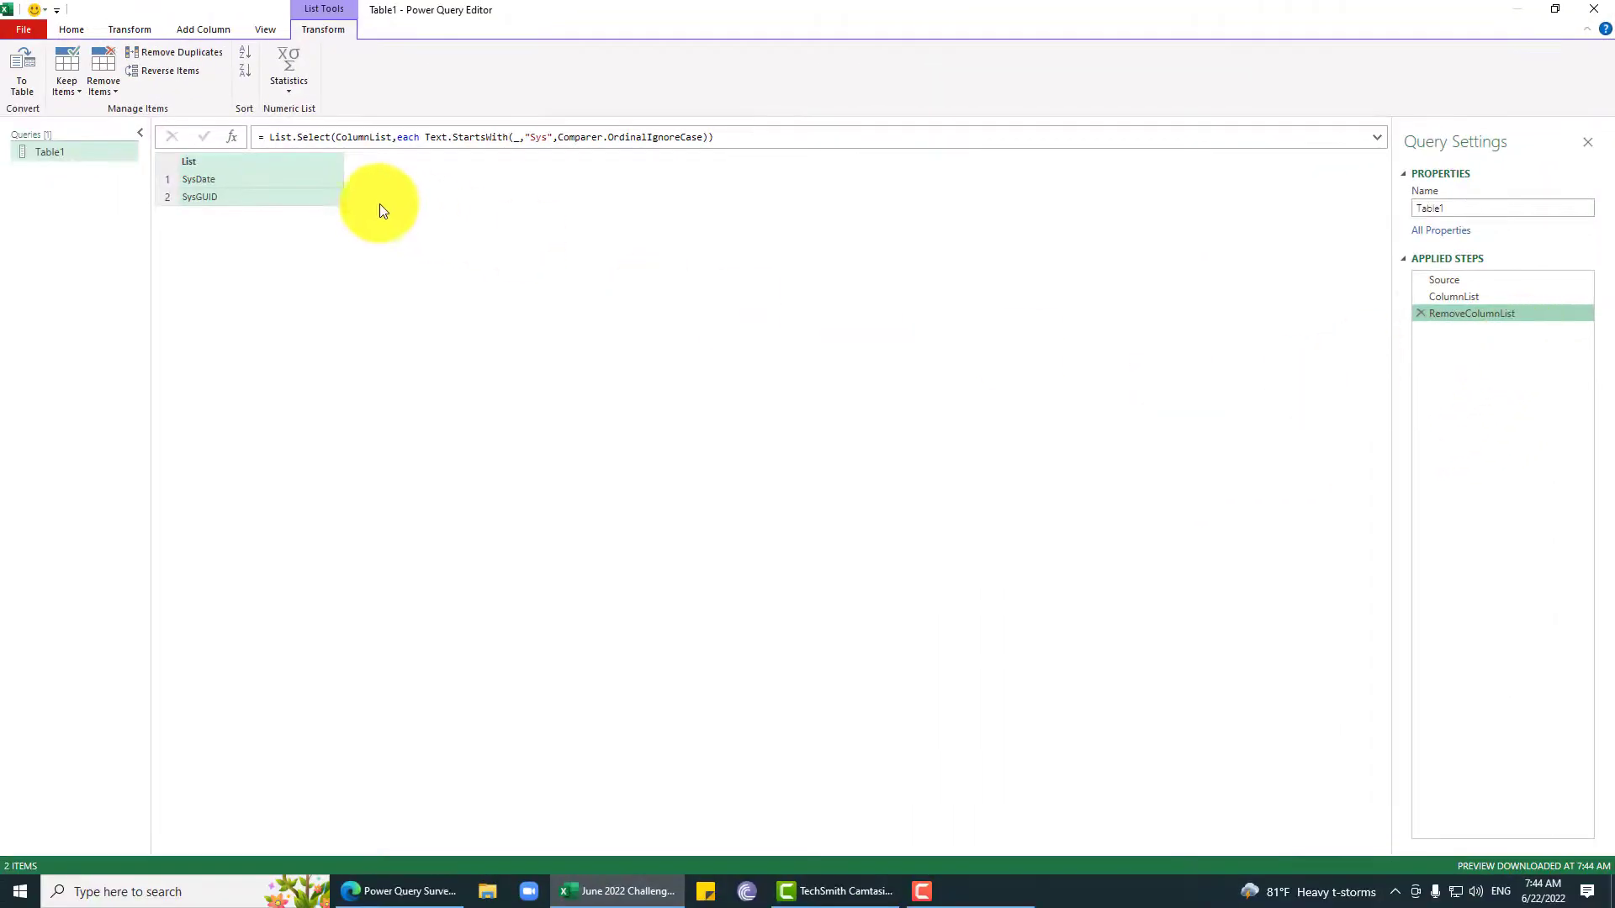
# - Add a custom query step with the formula =Table.RemoveColumns(Source,RemoveColumnList) to drop the Sys columns from the source table
pyautogui.click(233, 137)
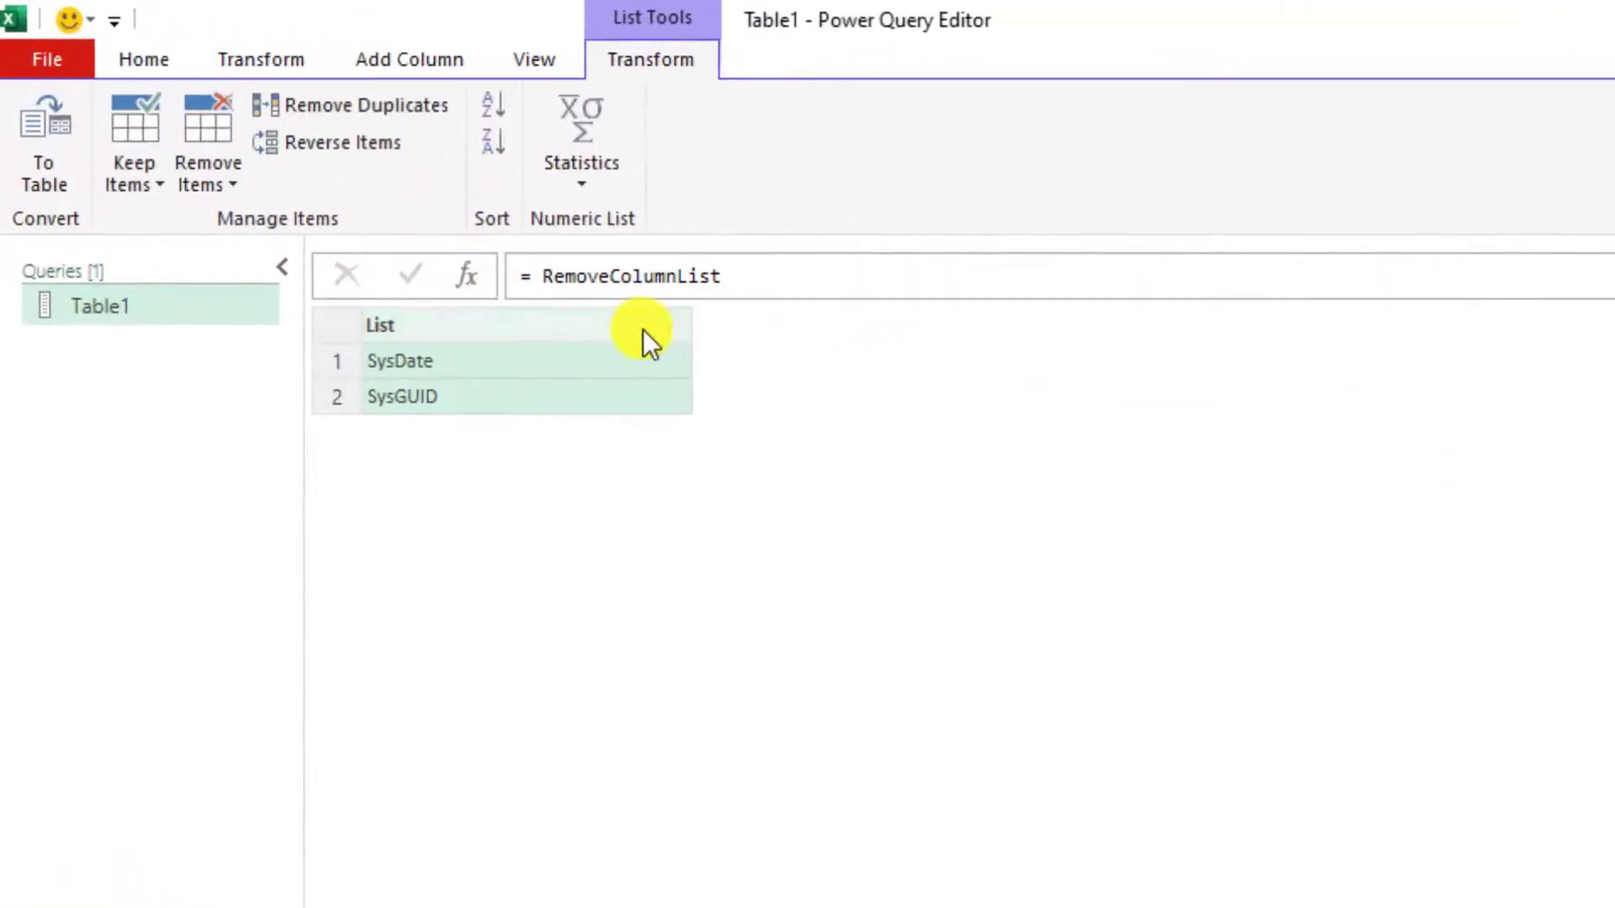
pyautogui.click(532, 278)
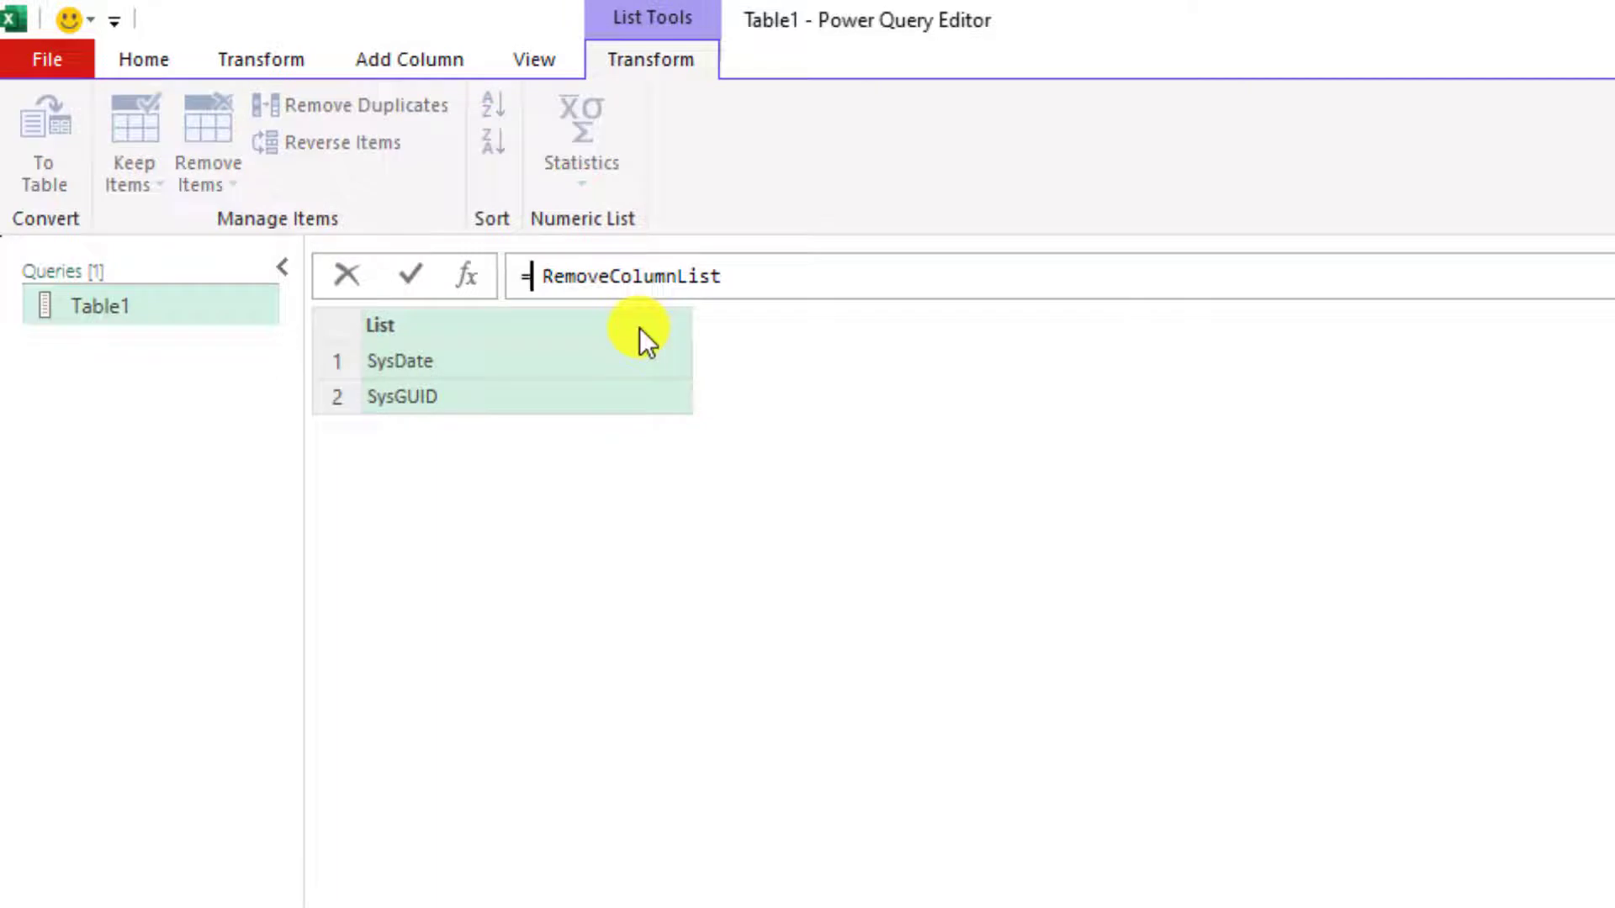
pyautogui.write('T')
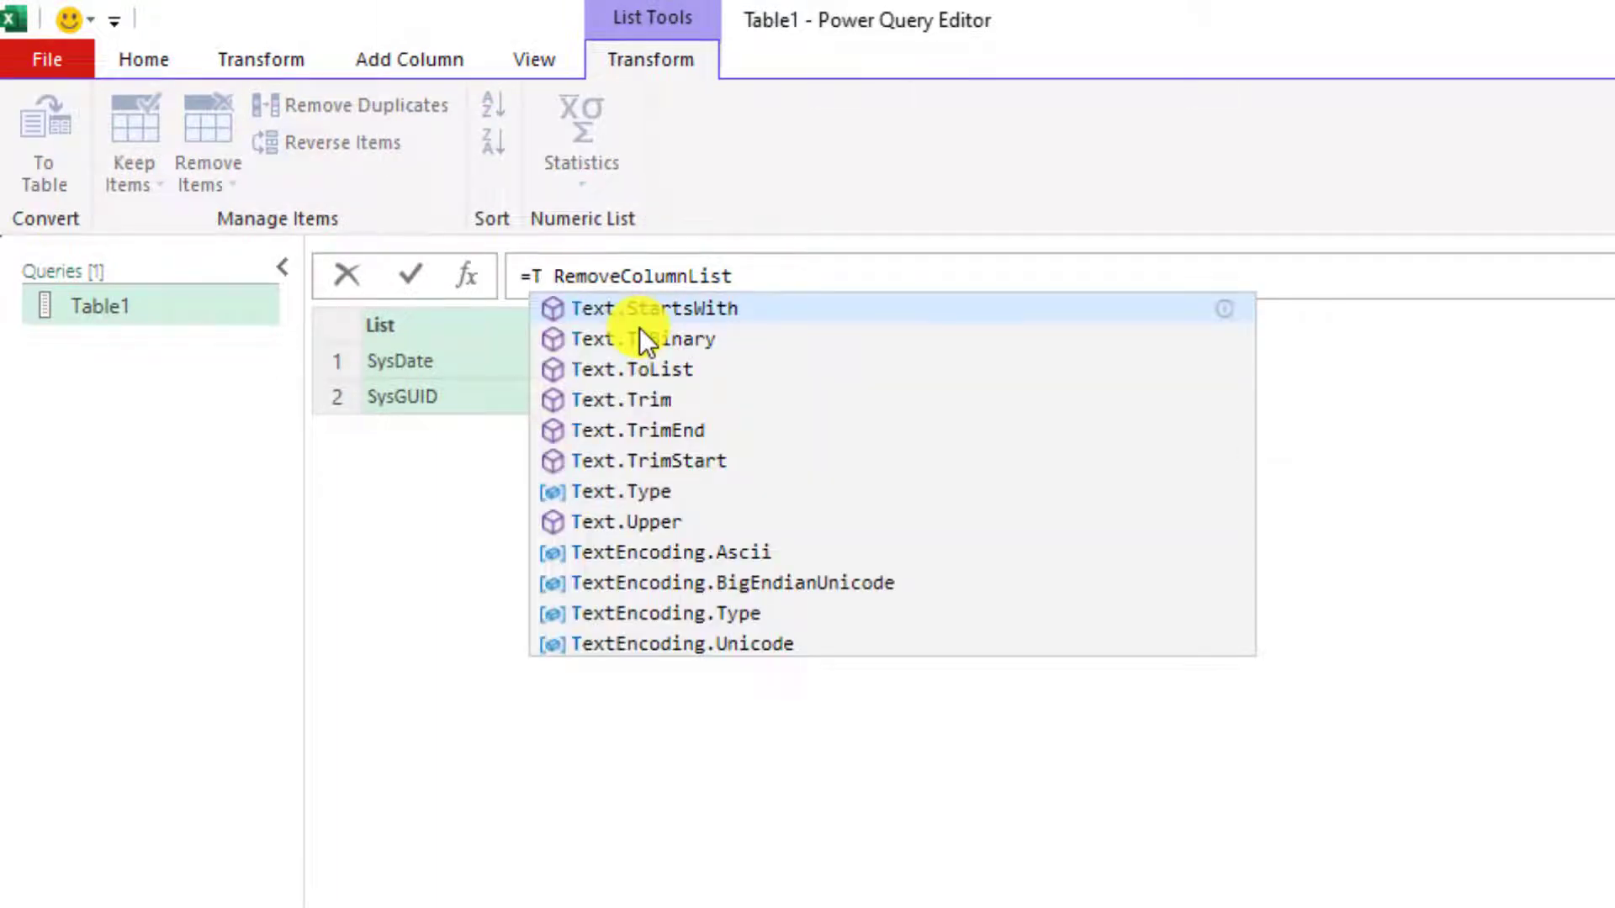
pyautogui.write('RC')
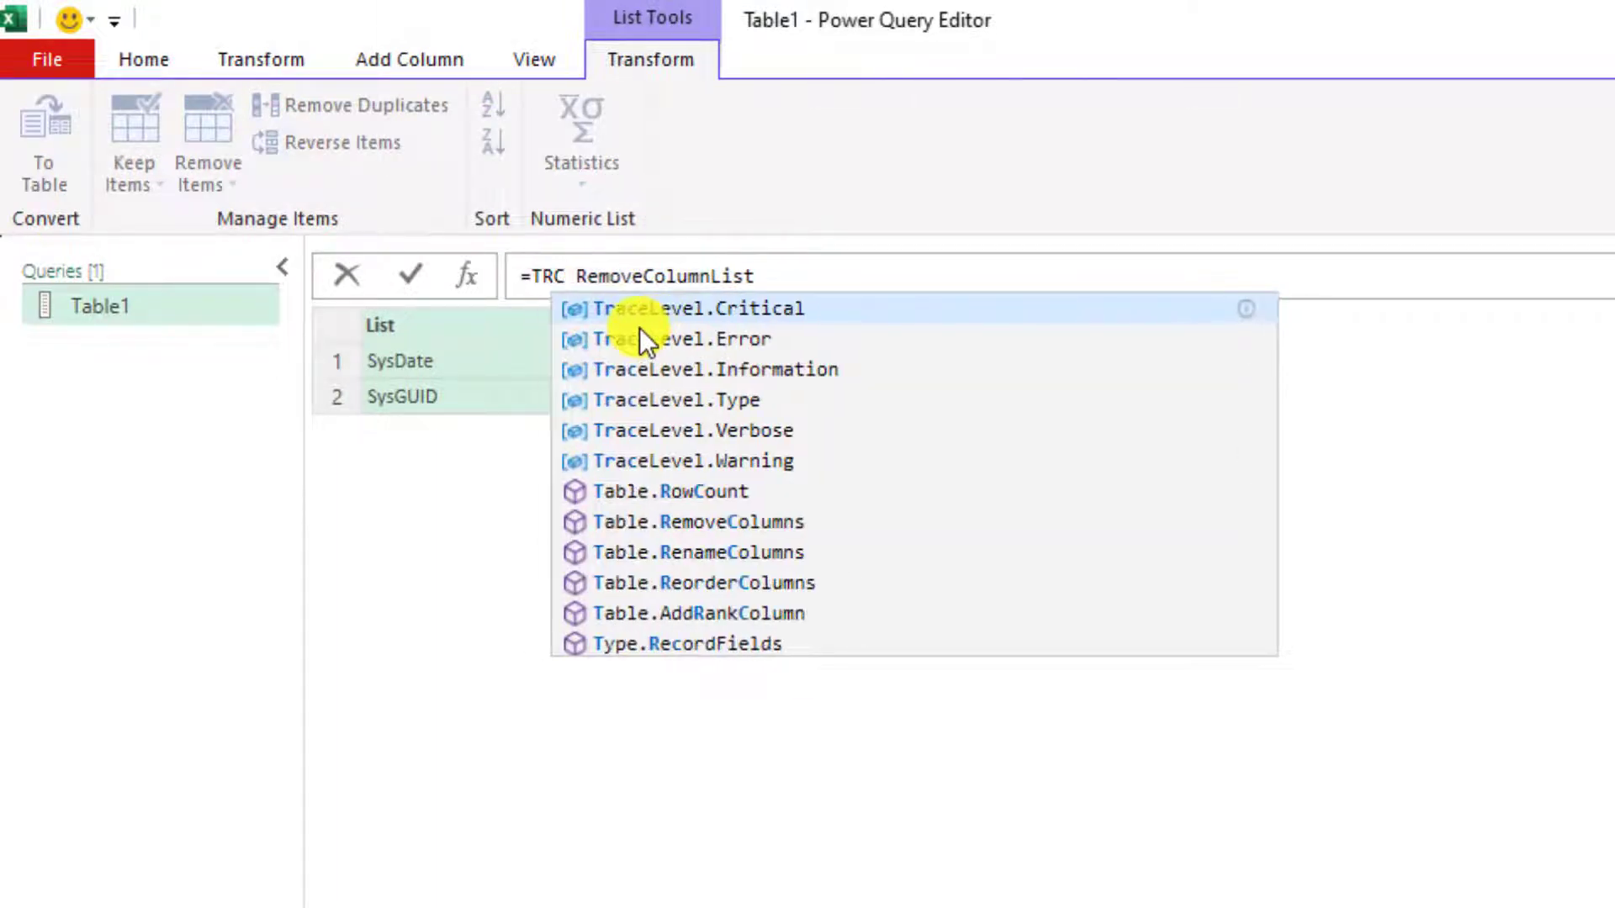
pyautogui.click(749, 525)
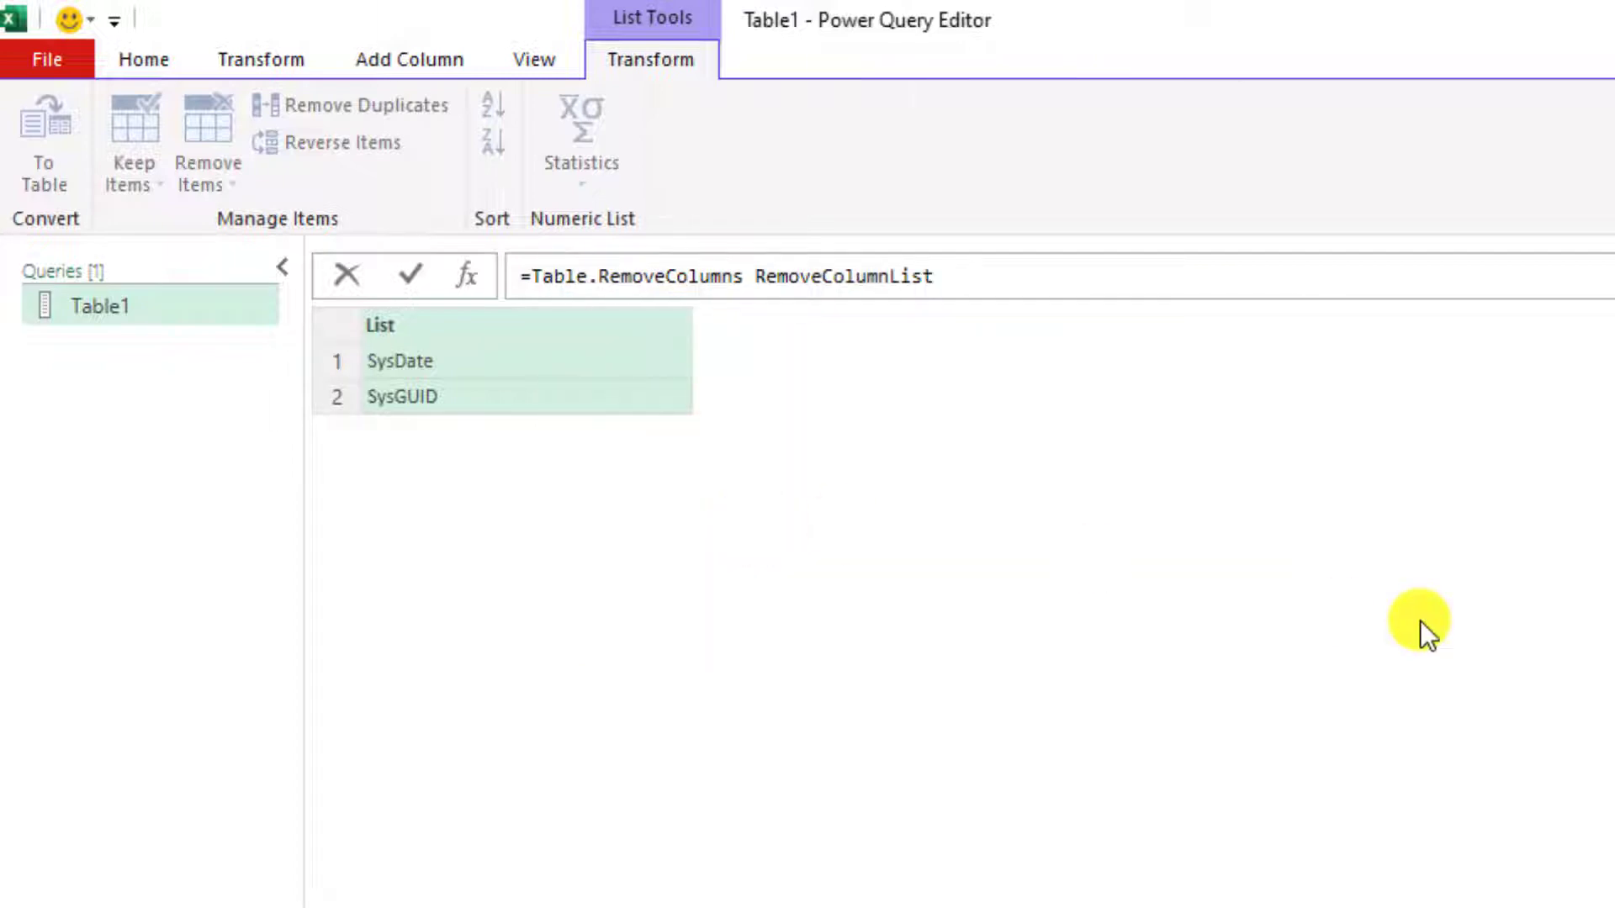
pyautogui.write('(')
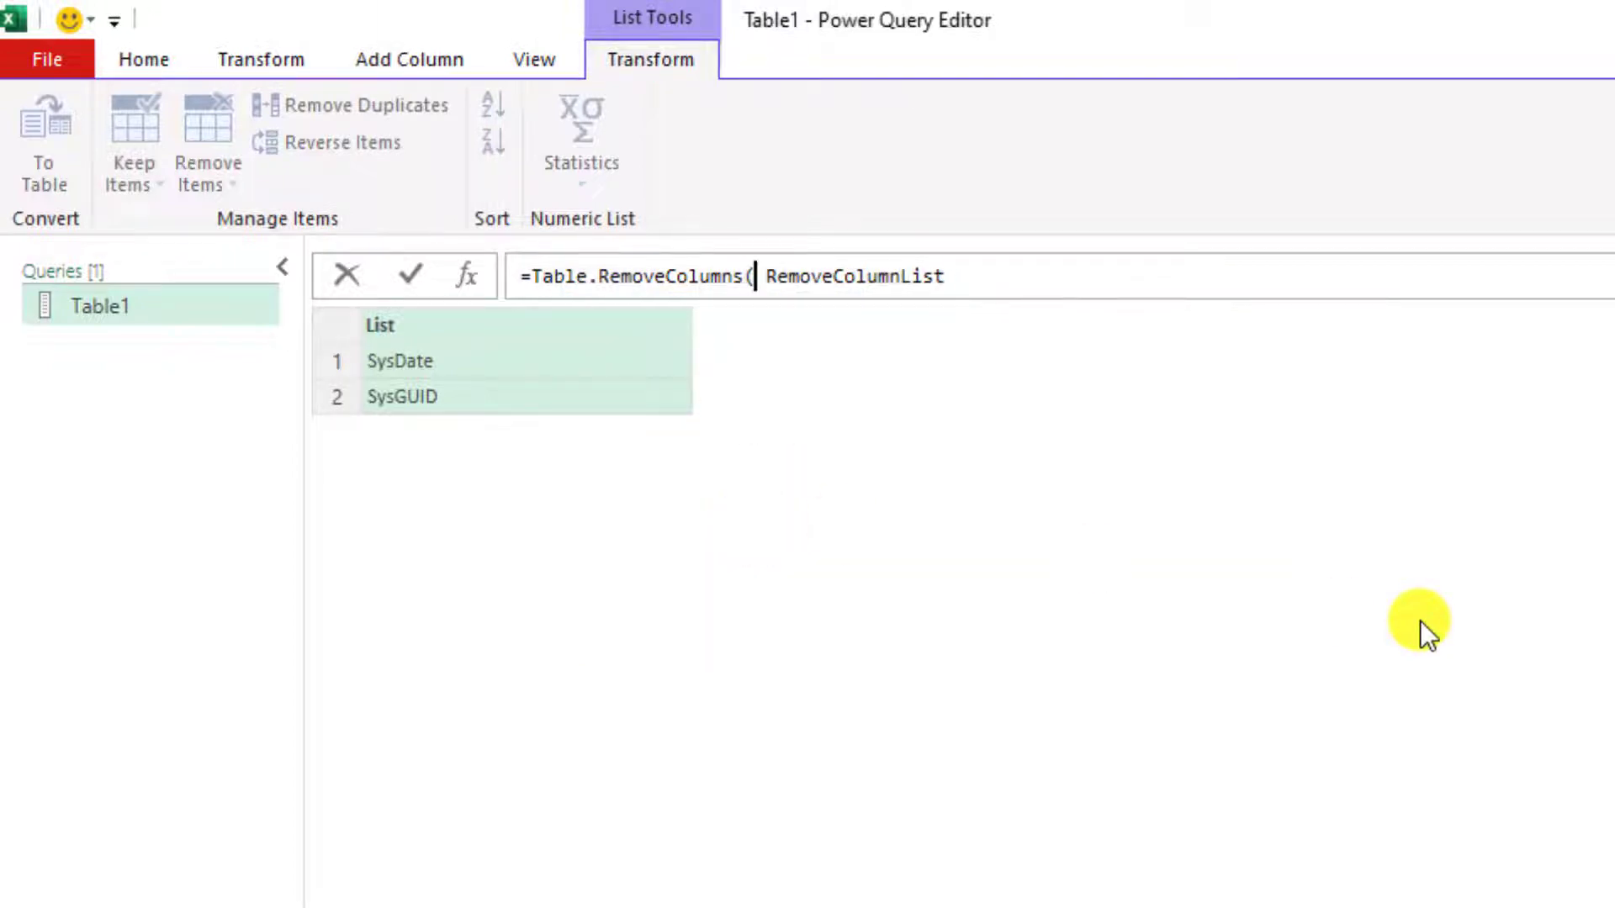
pyautogui.write('so')
pyautogui.press('Tab')
pyautogui.write(',')
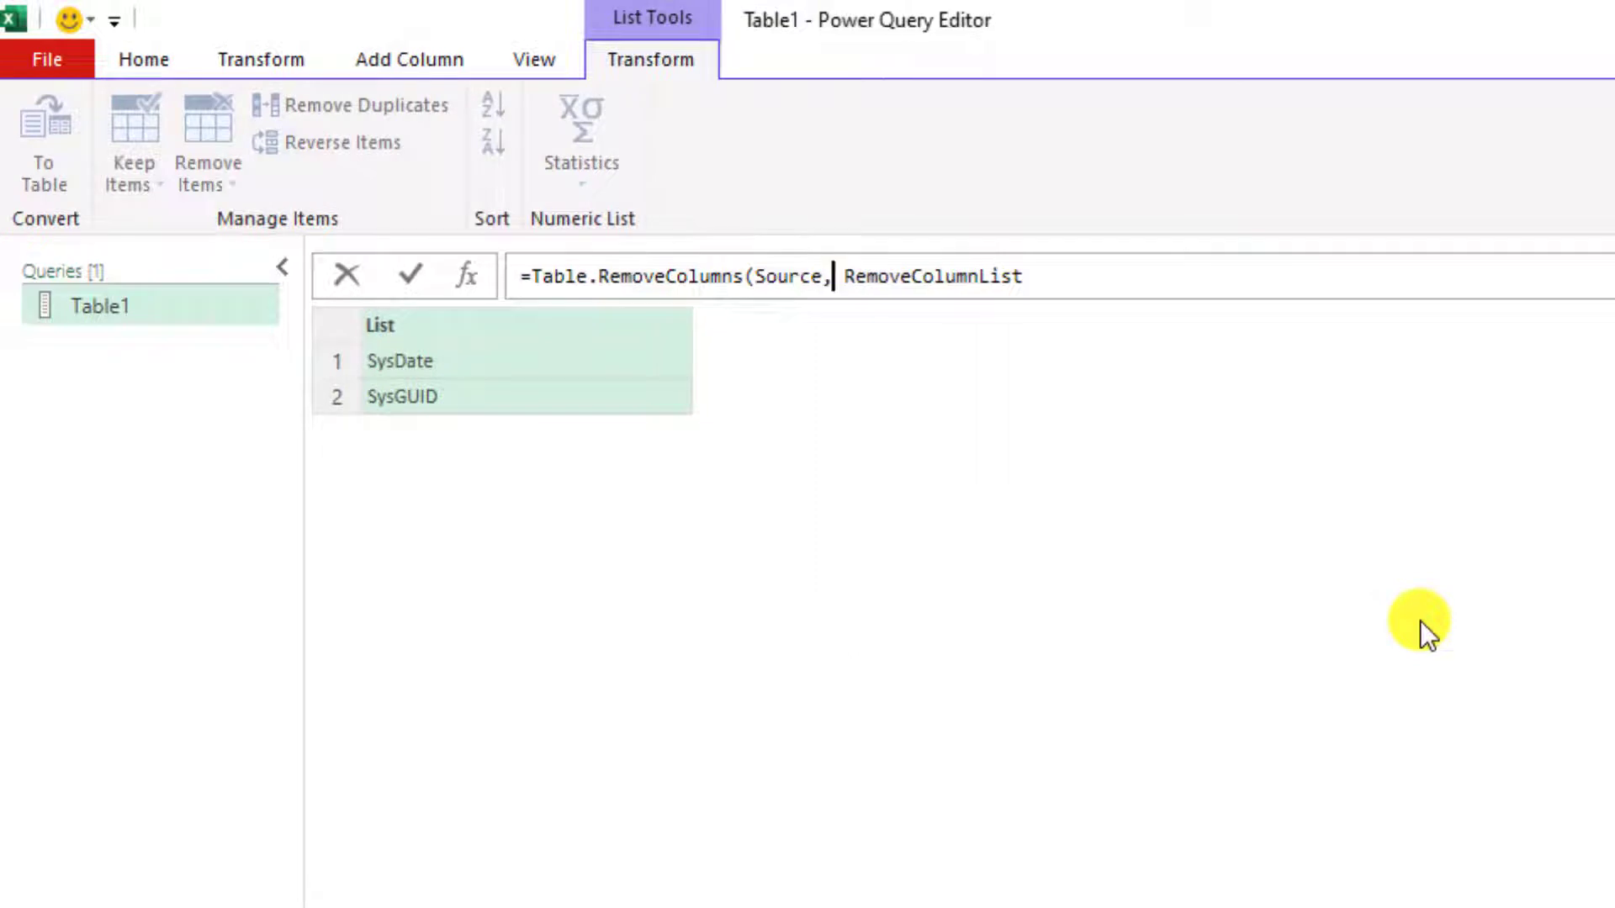
pyautogui.press('Delete')
pyautogui.press('End')
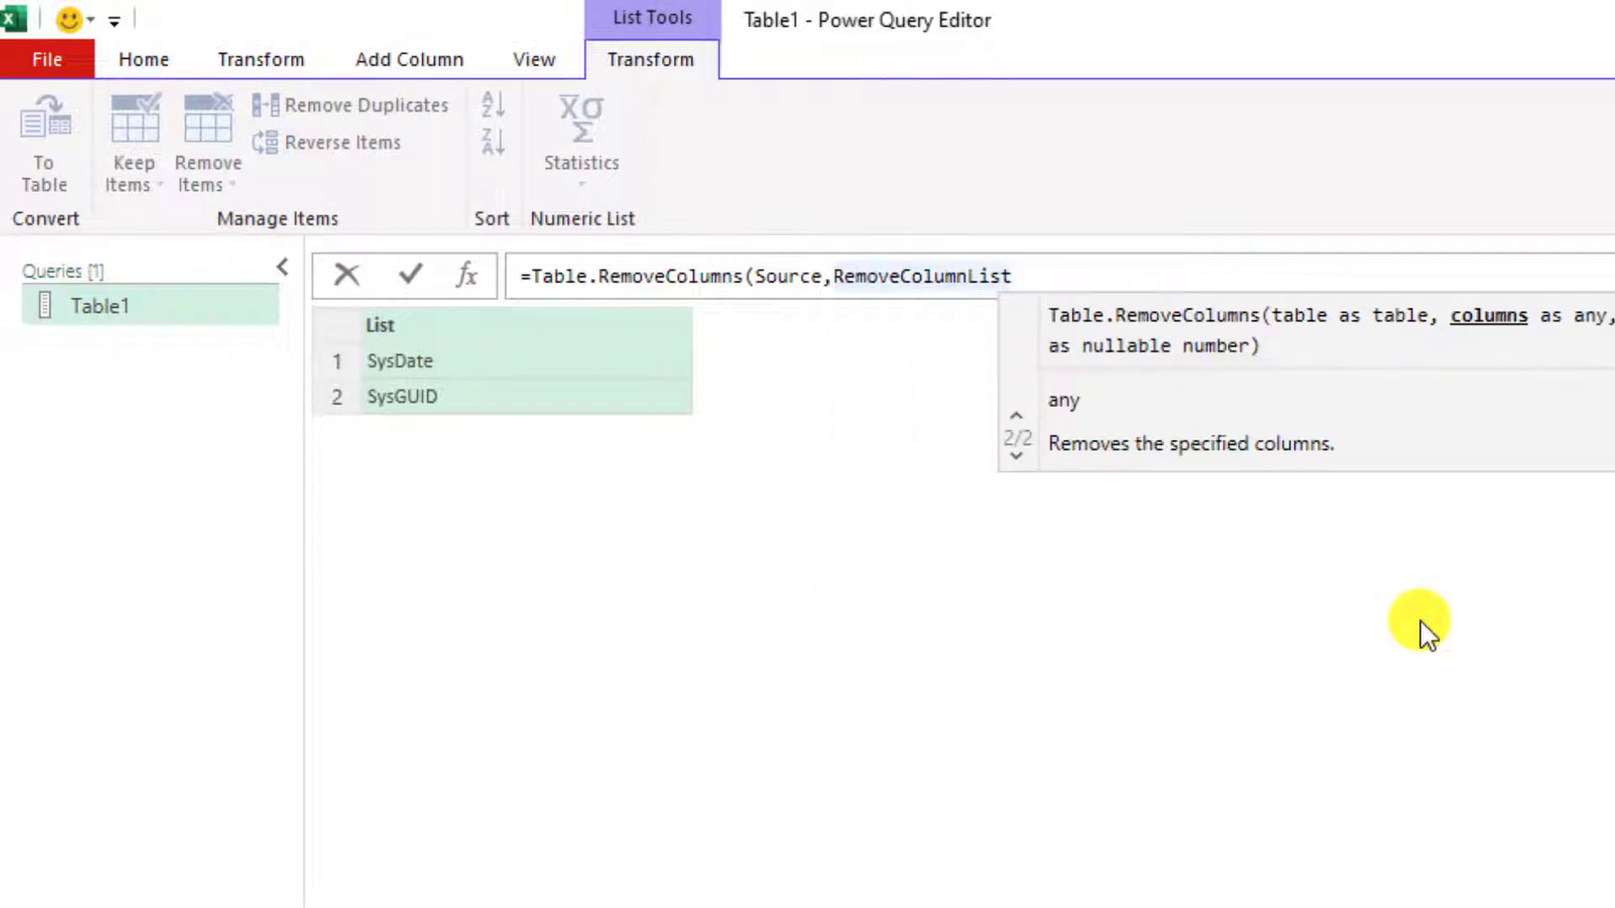
pyautogui.write(')')
pyautogui.press('Return')
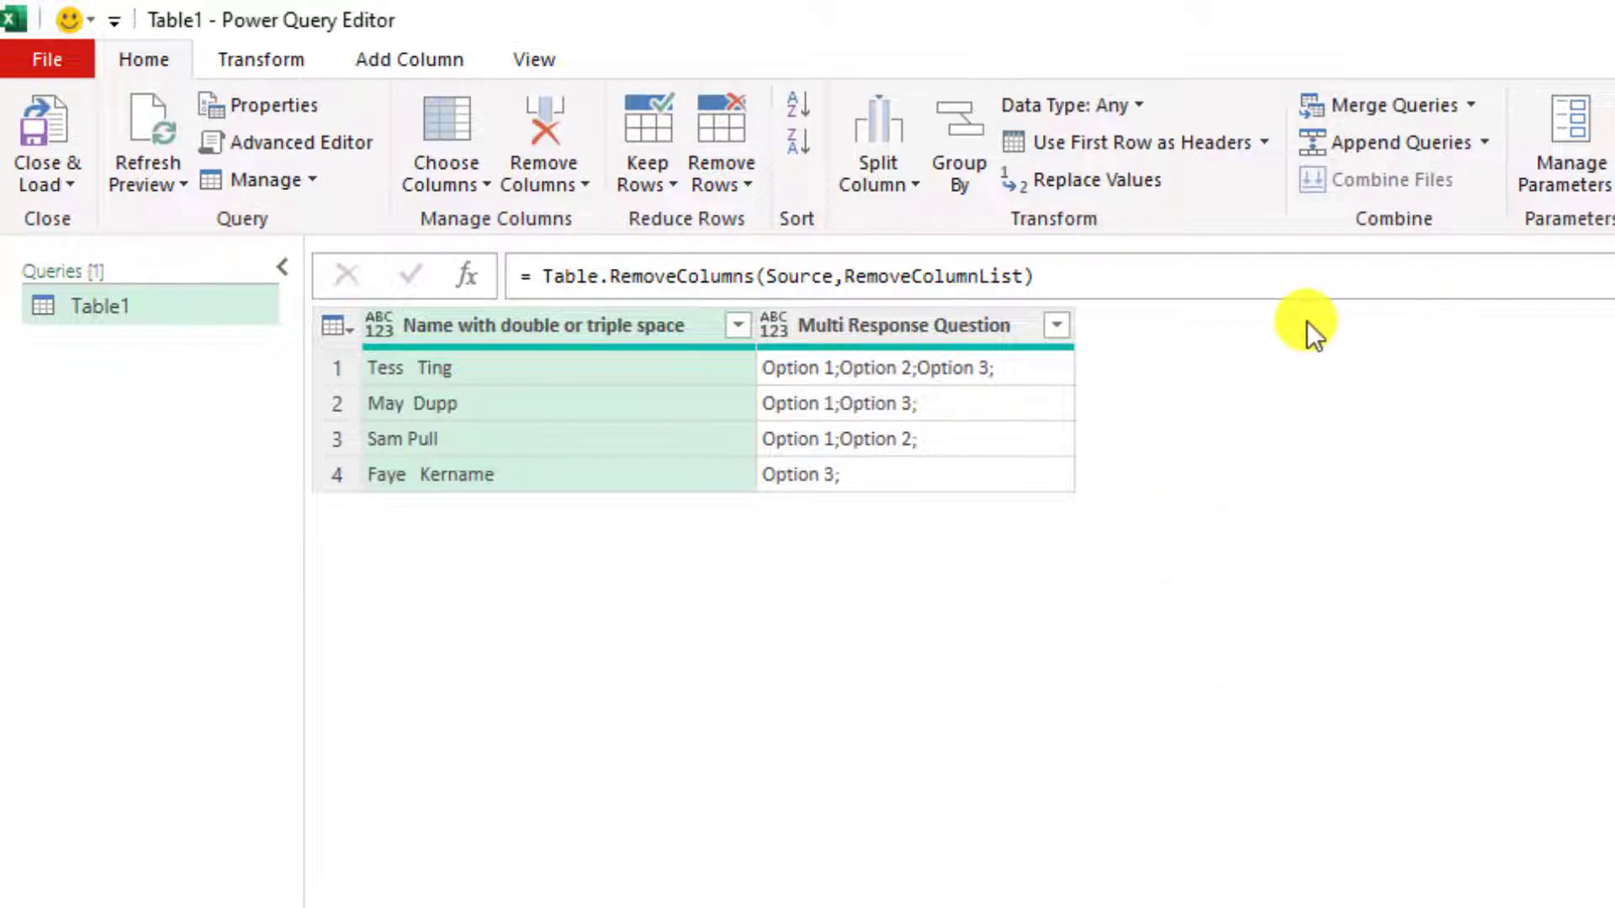
pyautogui.click(910, 332)
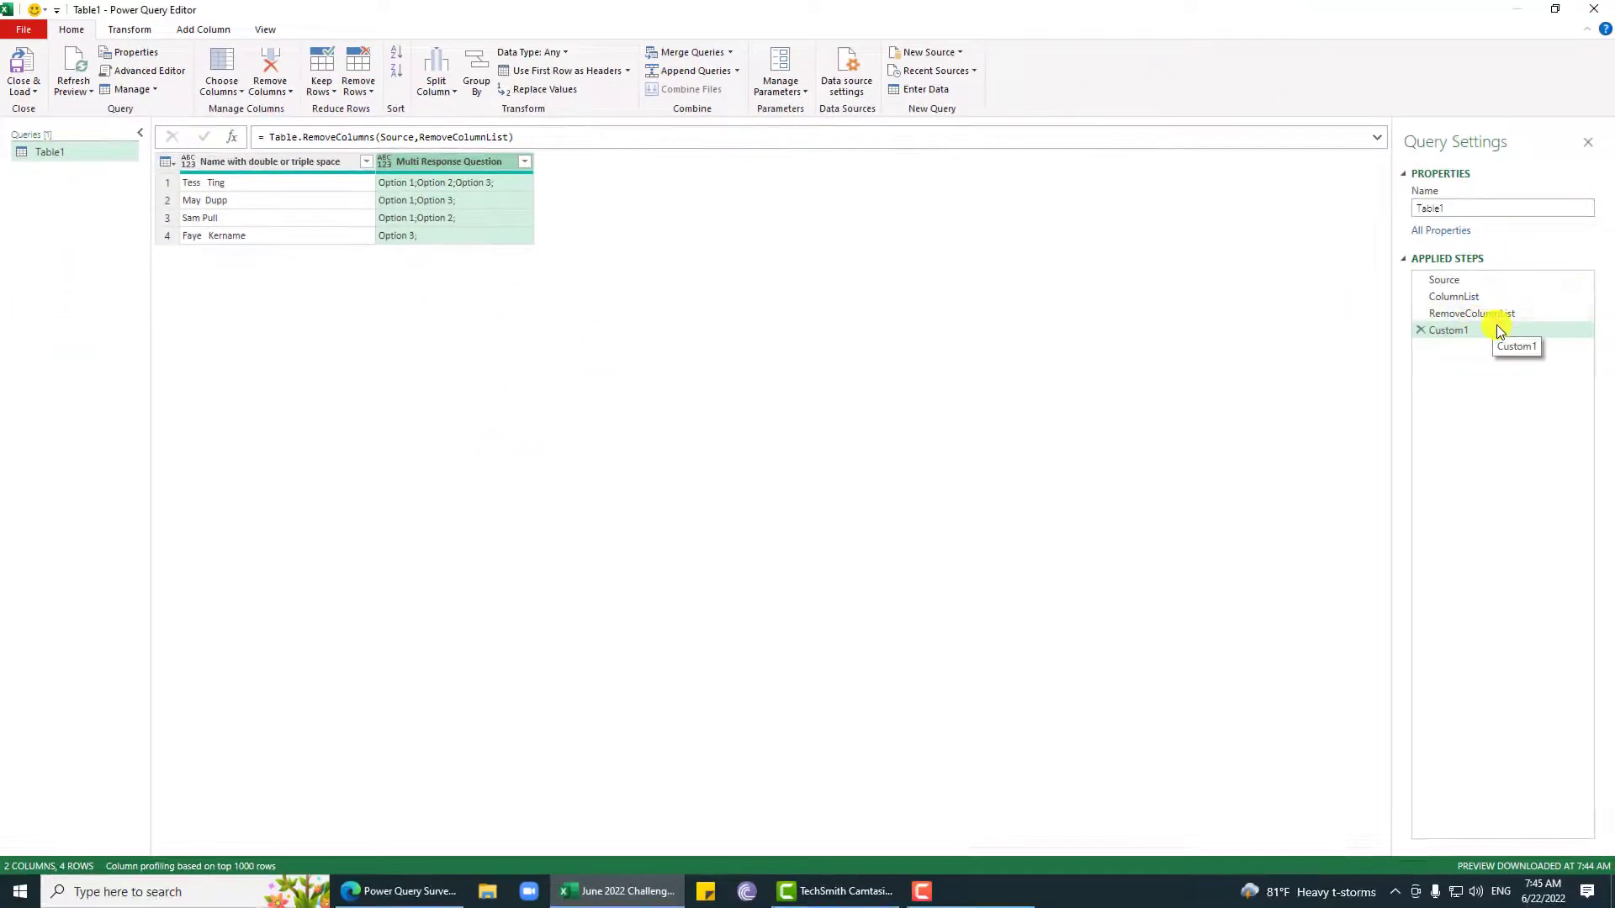
# - Rename the column removal step in the query as RemovedColumnsStartWithSys
pyautogui.rightClick(1497, 328)
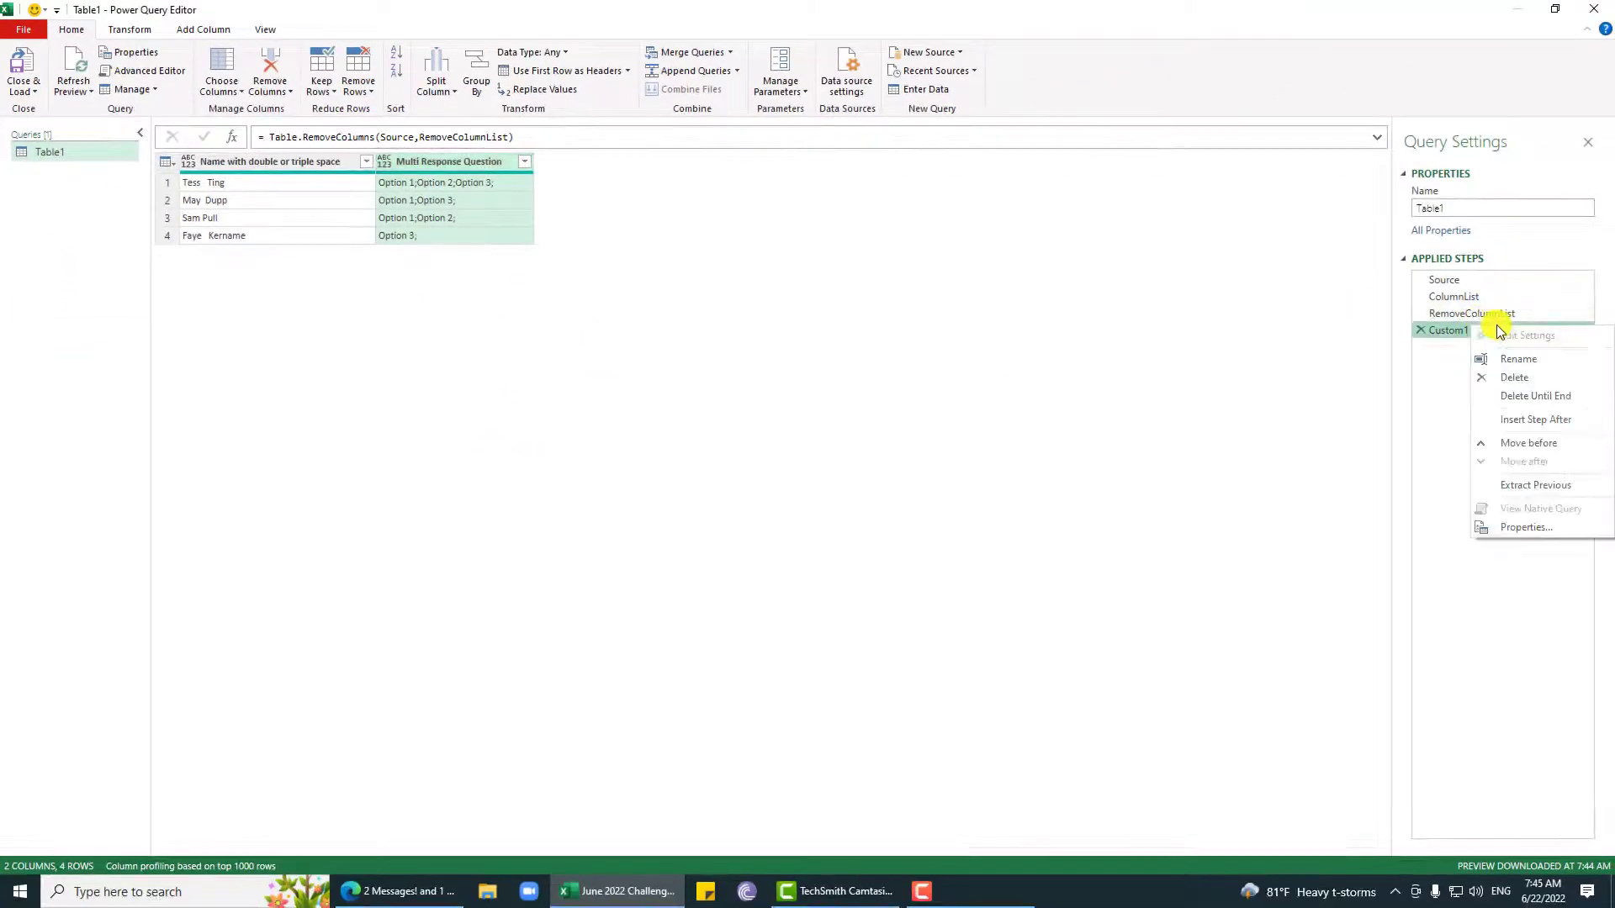
pyautogui.click(1514, 358)
pyautogui.write('R')
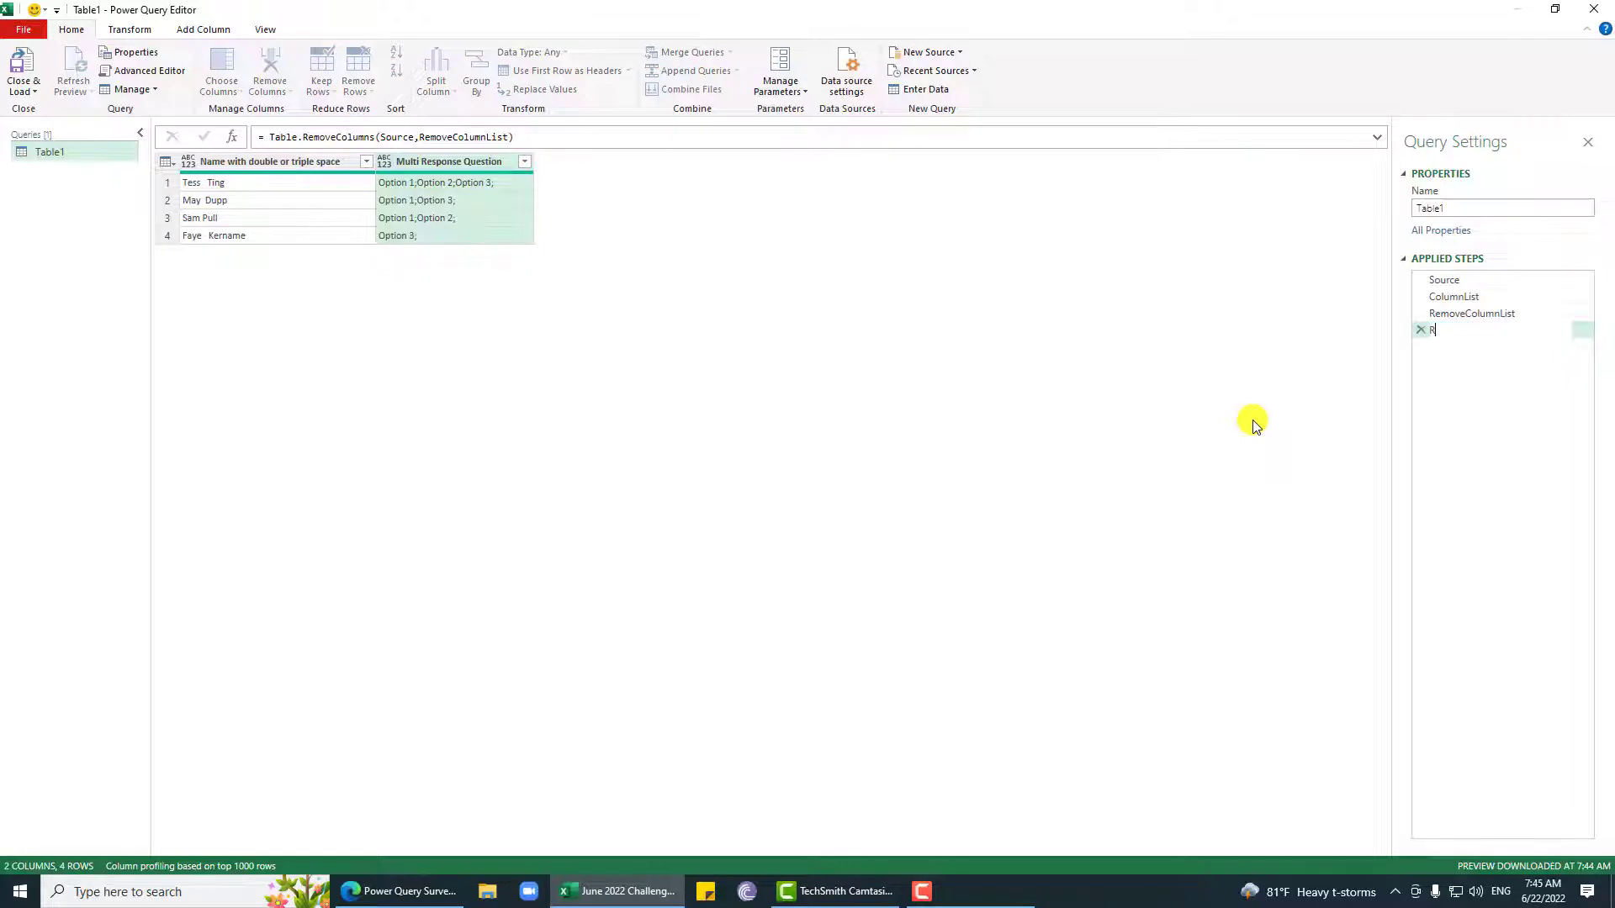
pyautogui.write('emovedColumnsStartWith')
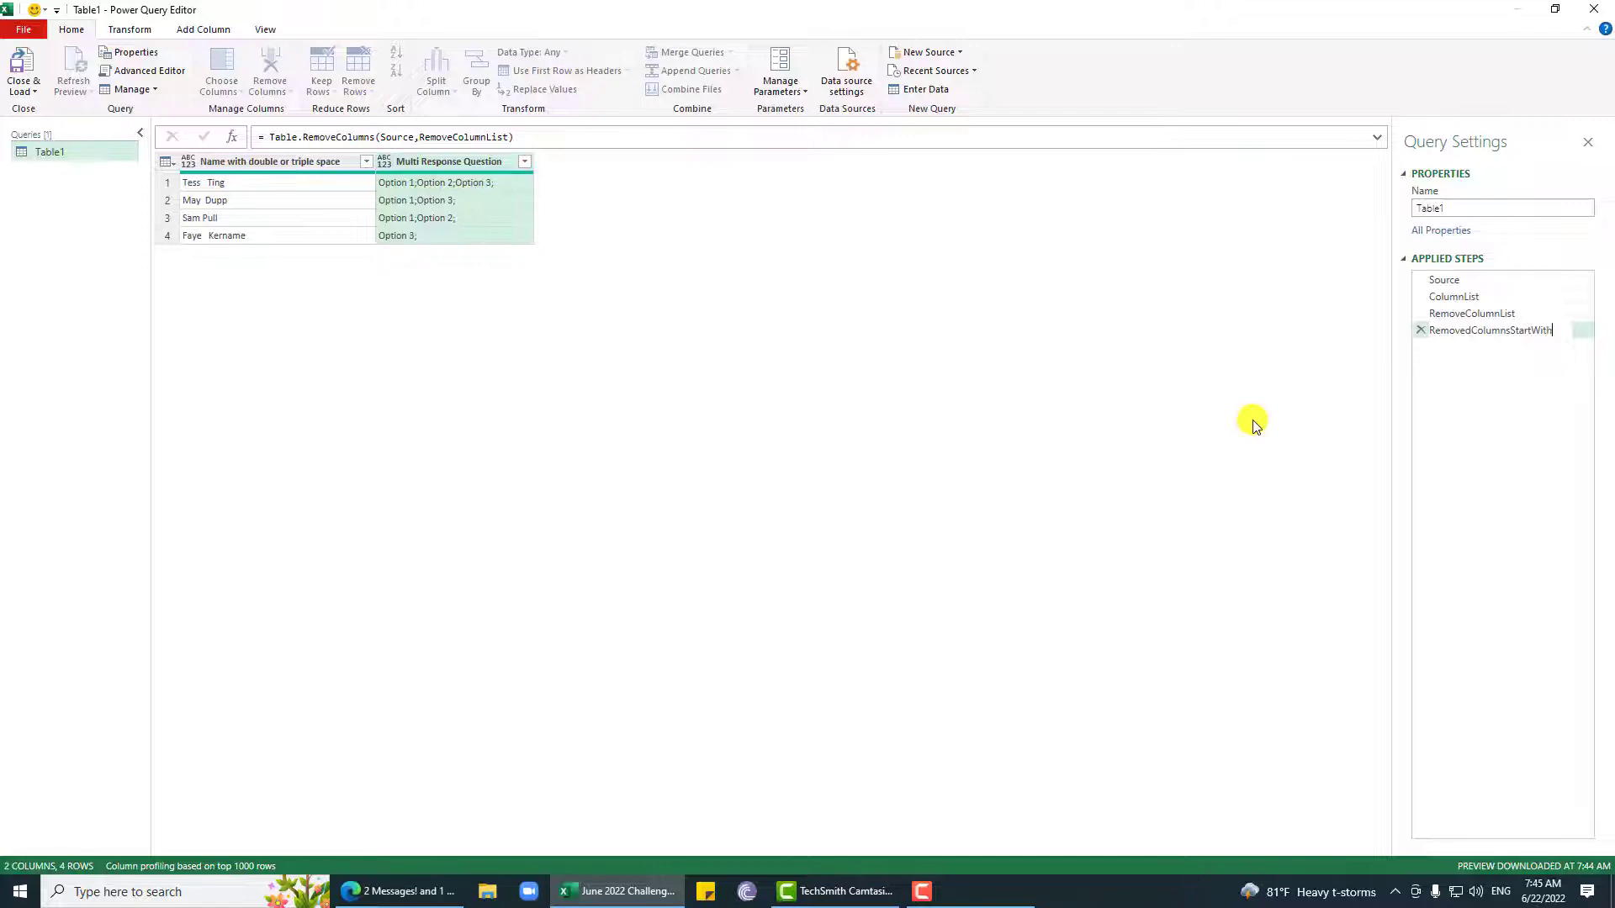
pyautogui.write('Sys')
pyautogui.press('Return')
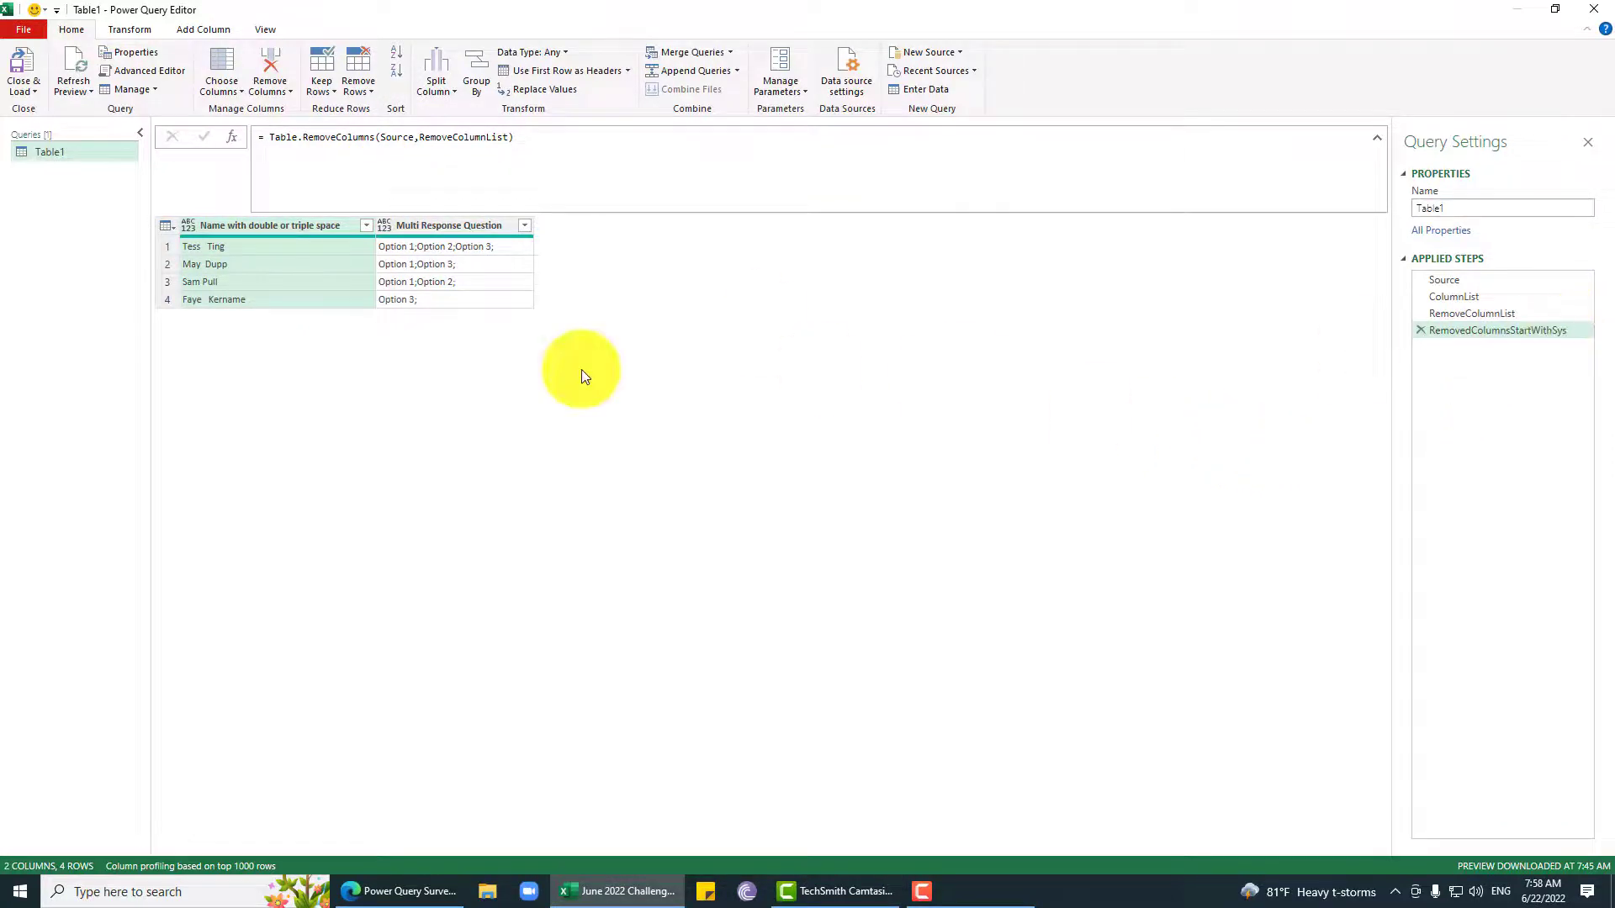
# - Examine the Multi Response Question column and the full content of its first row
pyautogui.click(445, 225)
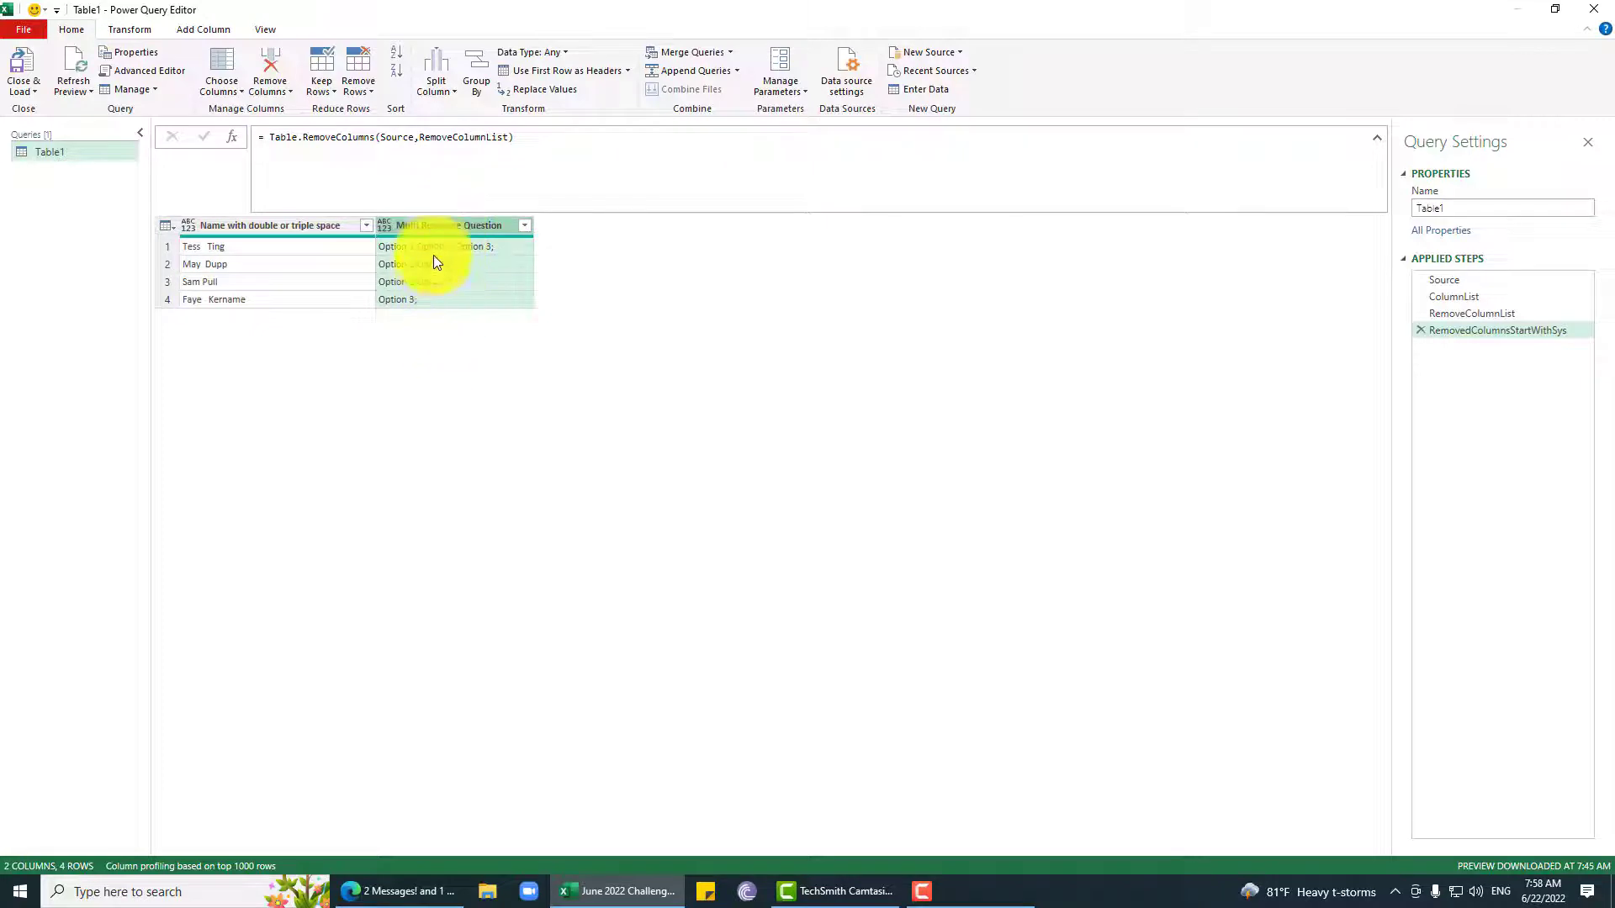
pyautogui.click(466, 241)
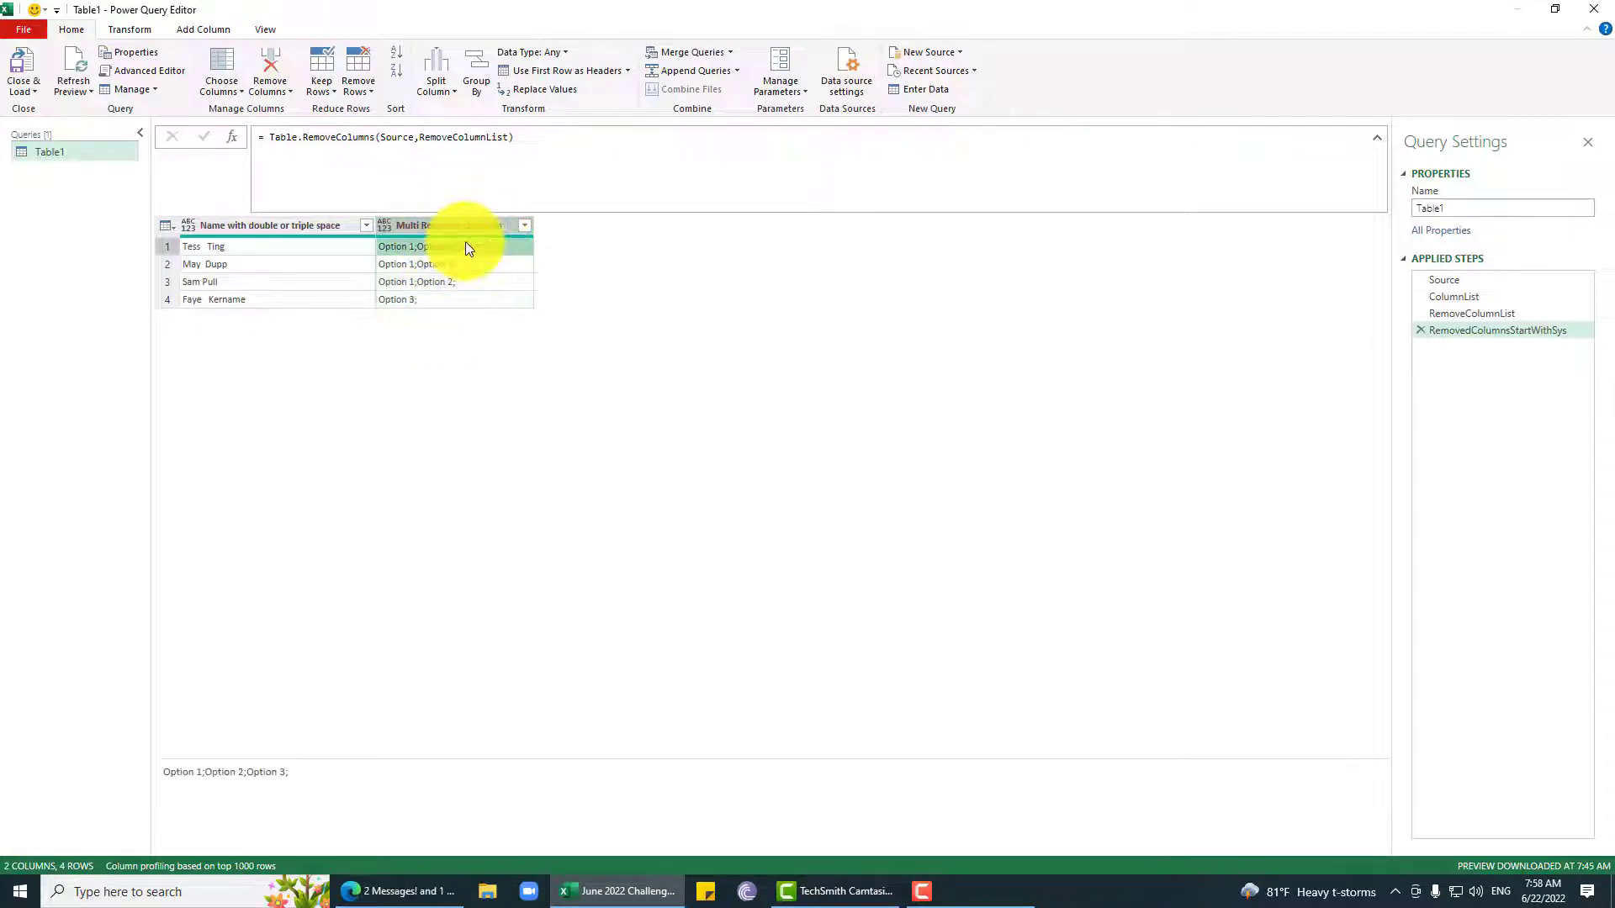
# - Copy the full Multi Response Question text of the second row, "Option 1;Option 3;"
pyautogui.click(468, 264)
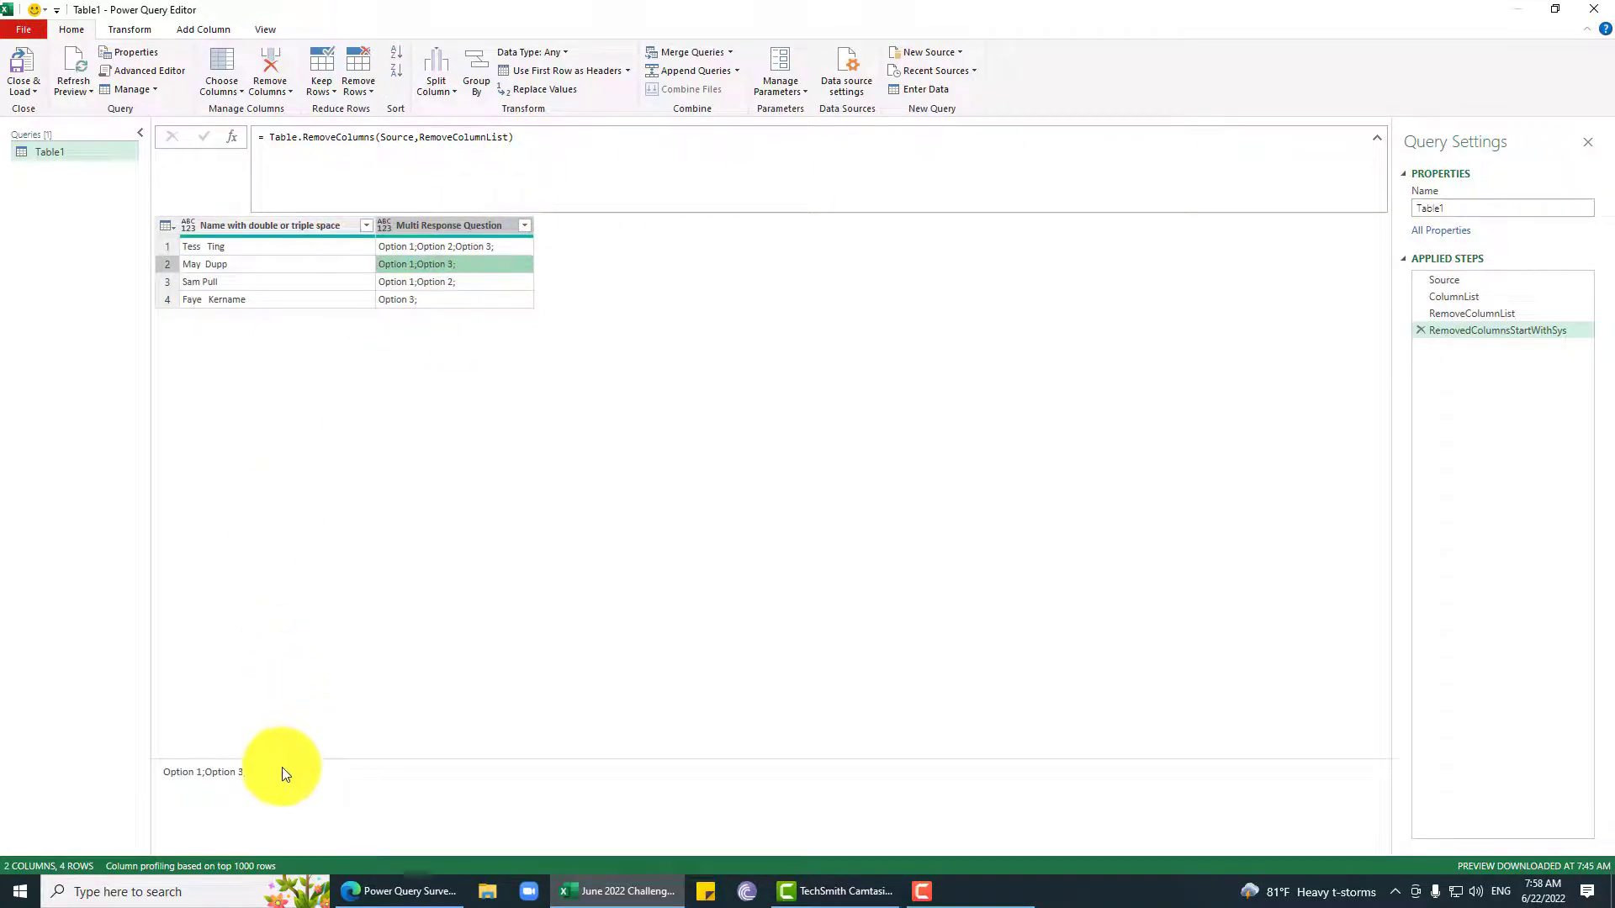
pyautogui.moveTo(263, 770); pyautogui.dragTo(138, 754)
pyautogui.hotkey('ctrl', 'c')
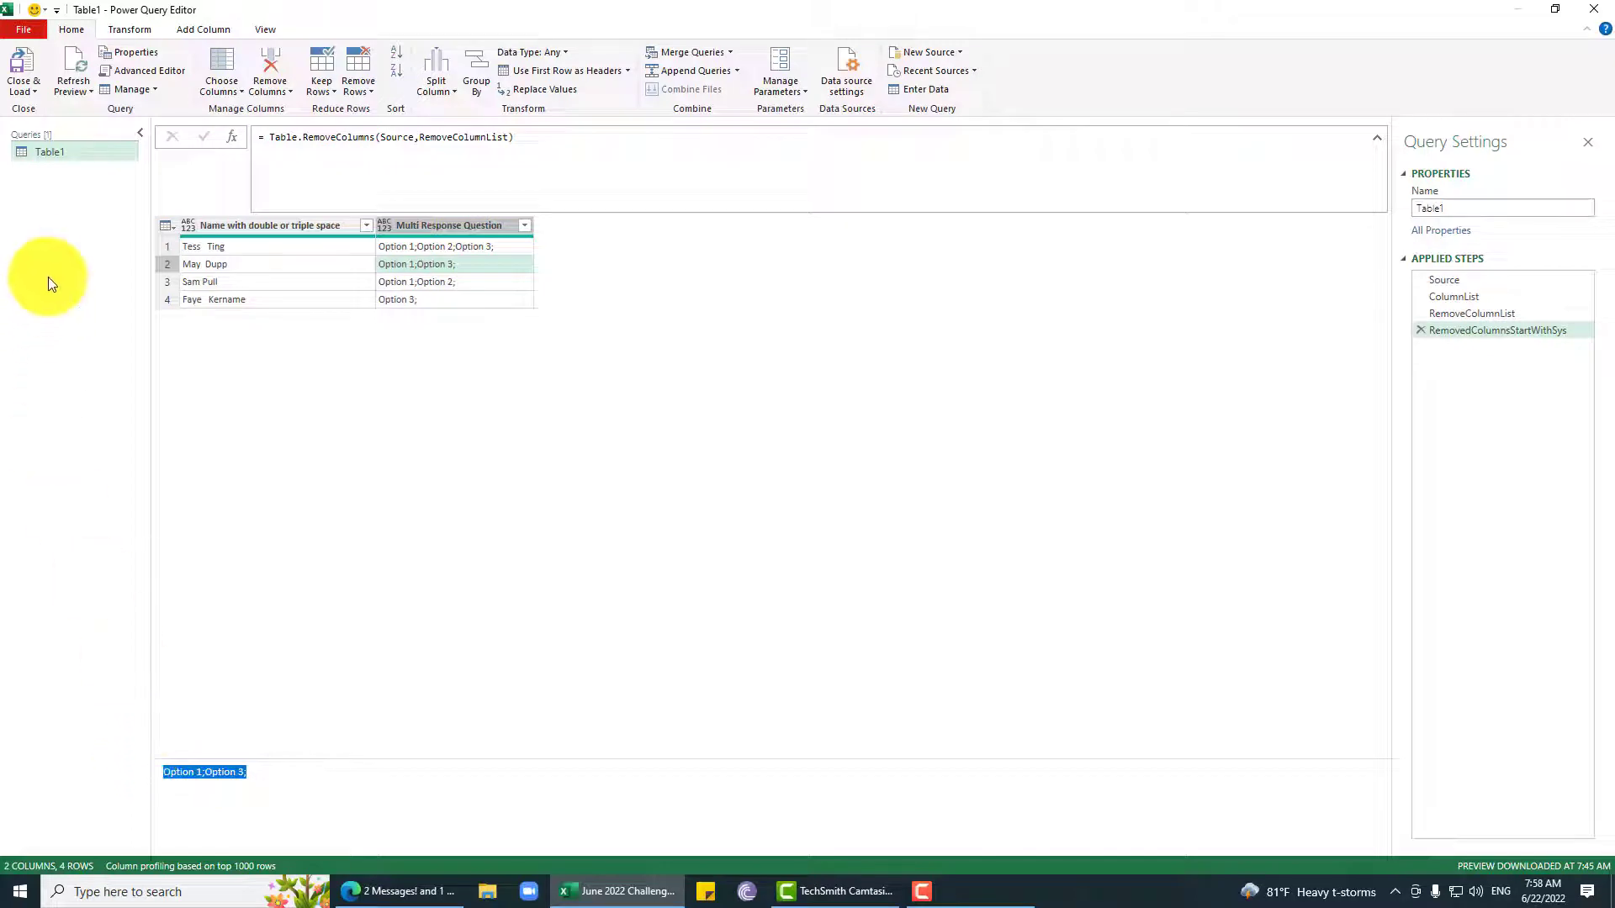
# - Create a new blank query and paste the copied text "Option 1;Option 3;" as its source
pyautogui.rightClick(44, 206)
pyautogui.moveTo(90, 236)
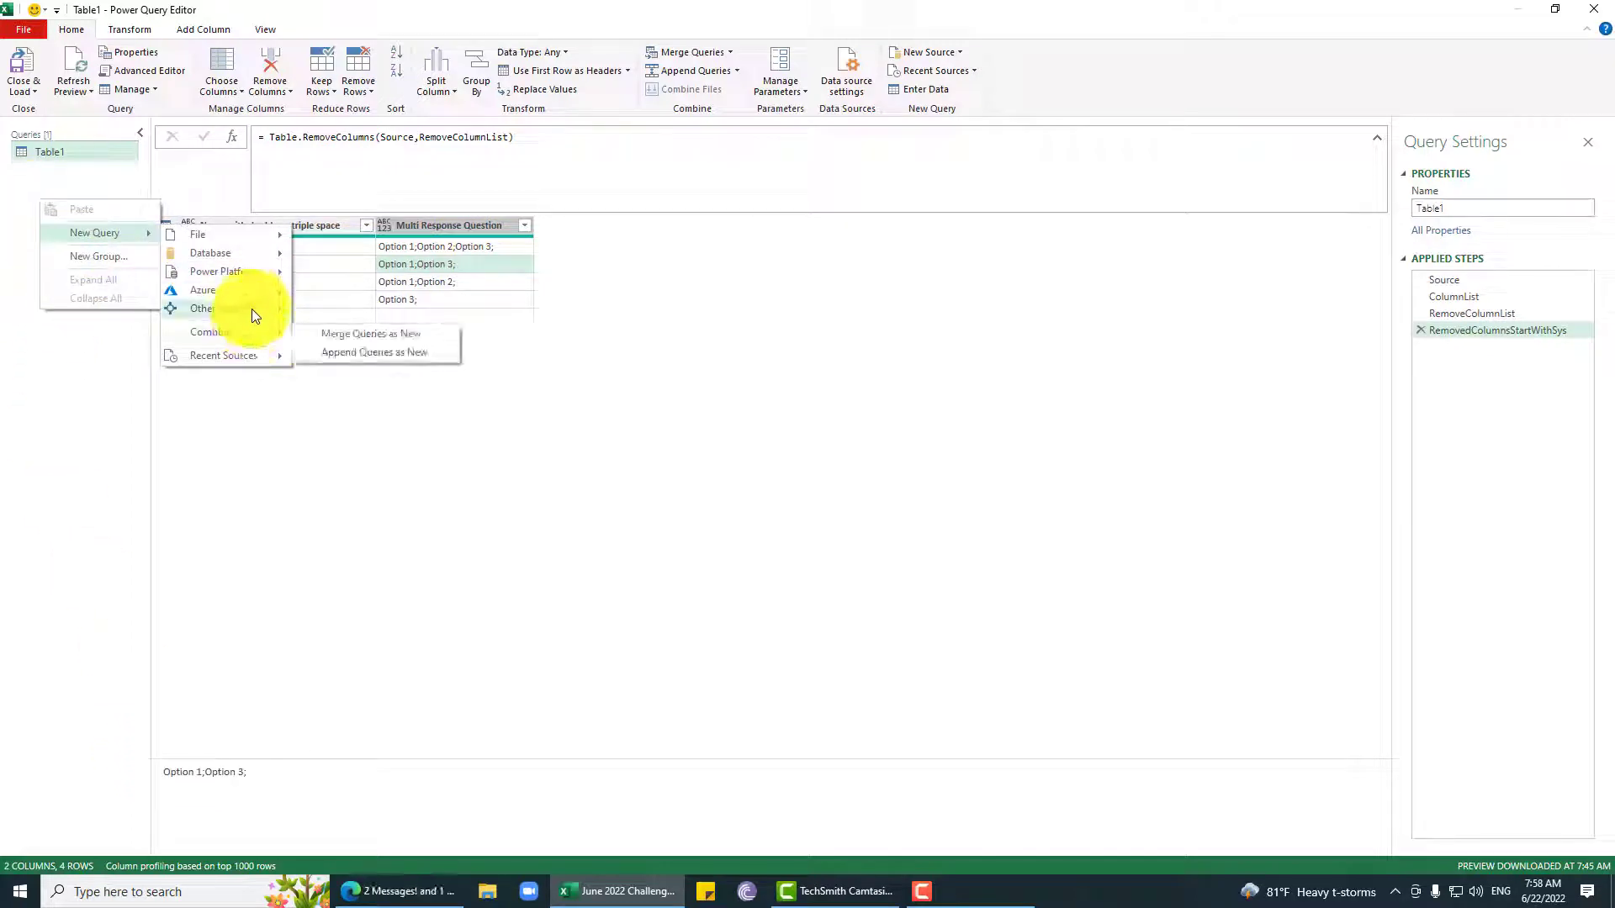
pyautogui.moveTo(241, 310)
pyautogui.click(366, 384)
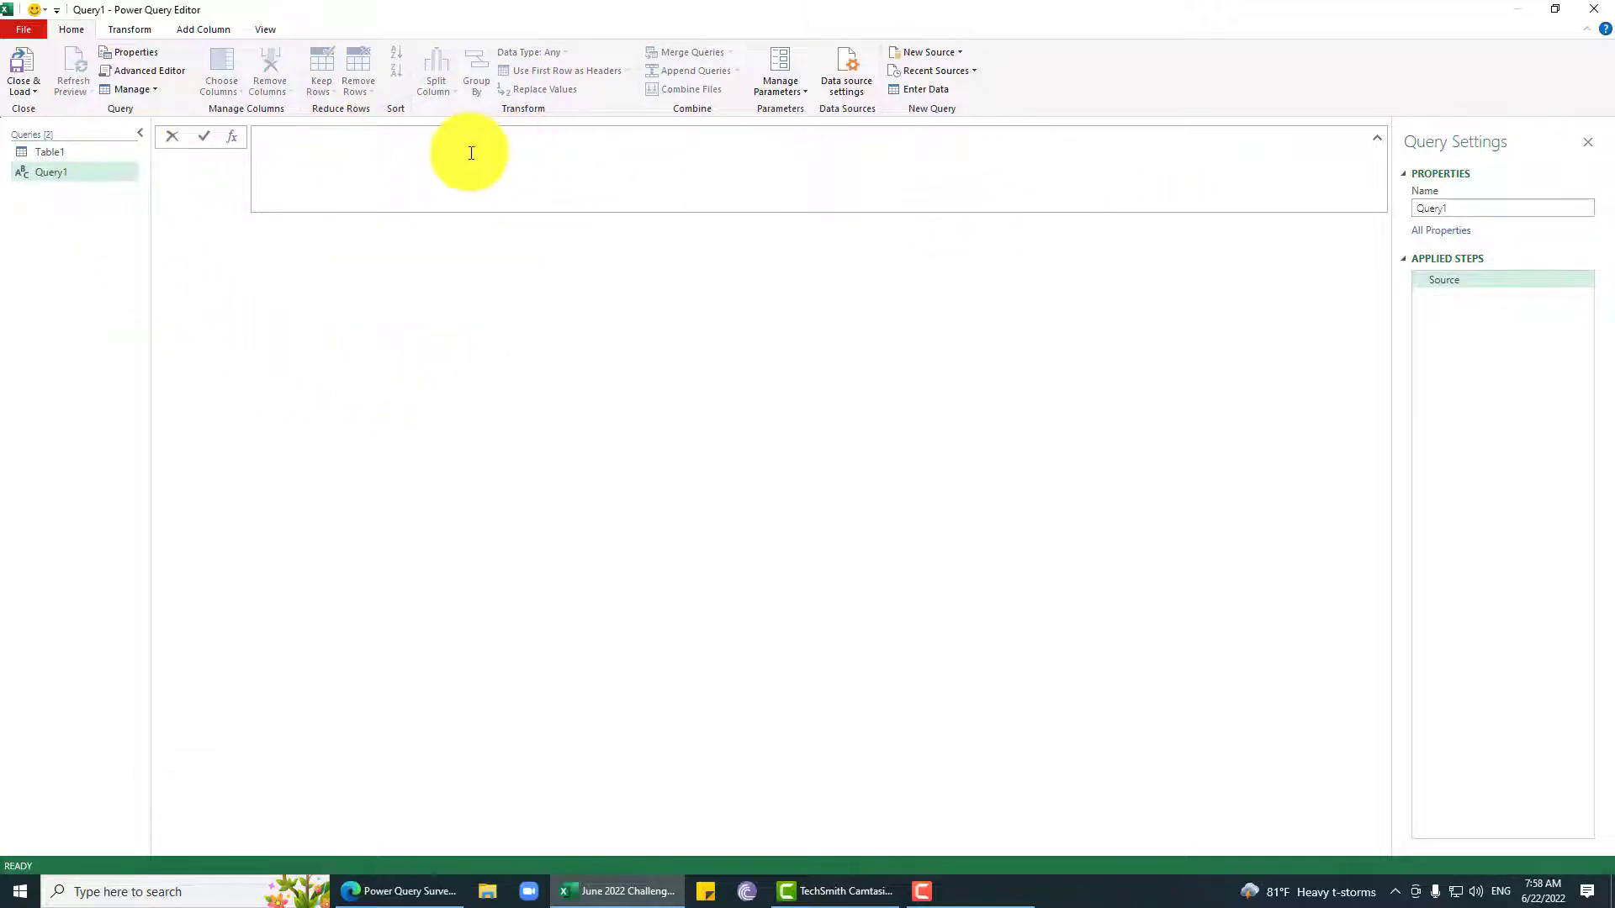
pyautogui.hotkey('ctrl', 'v')
pyautogui.press('Return')
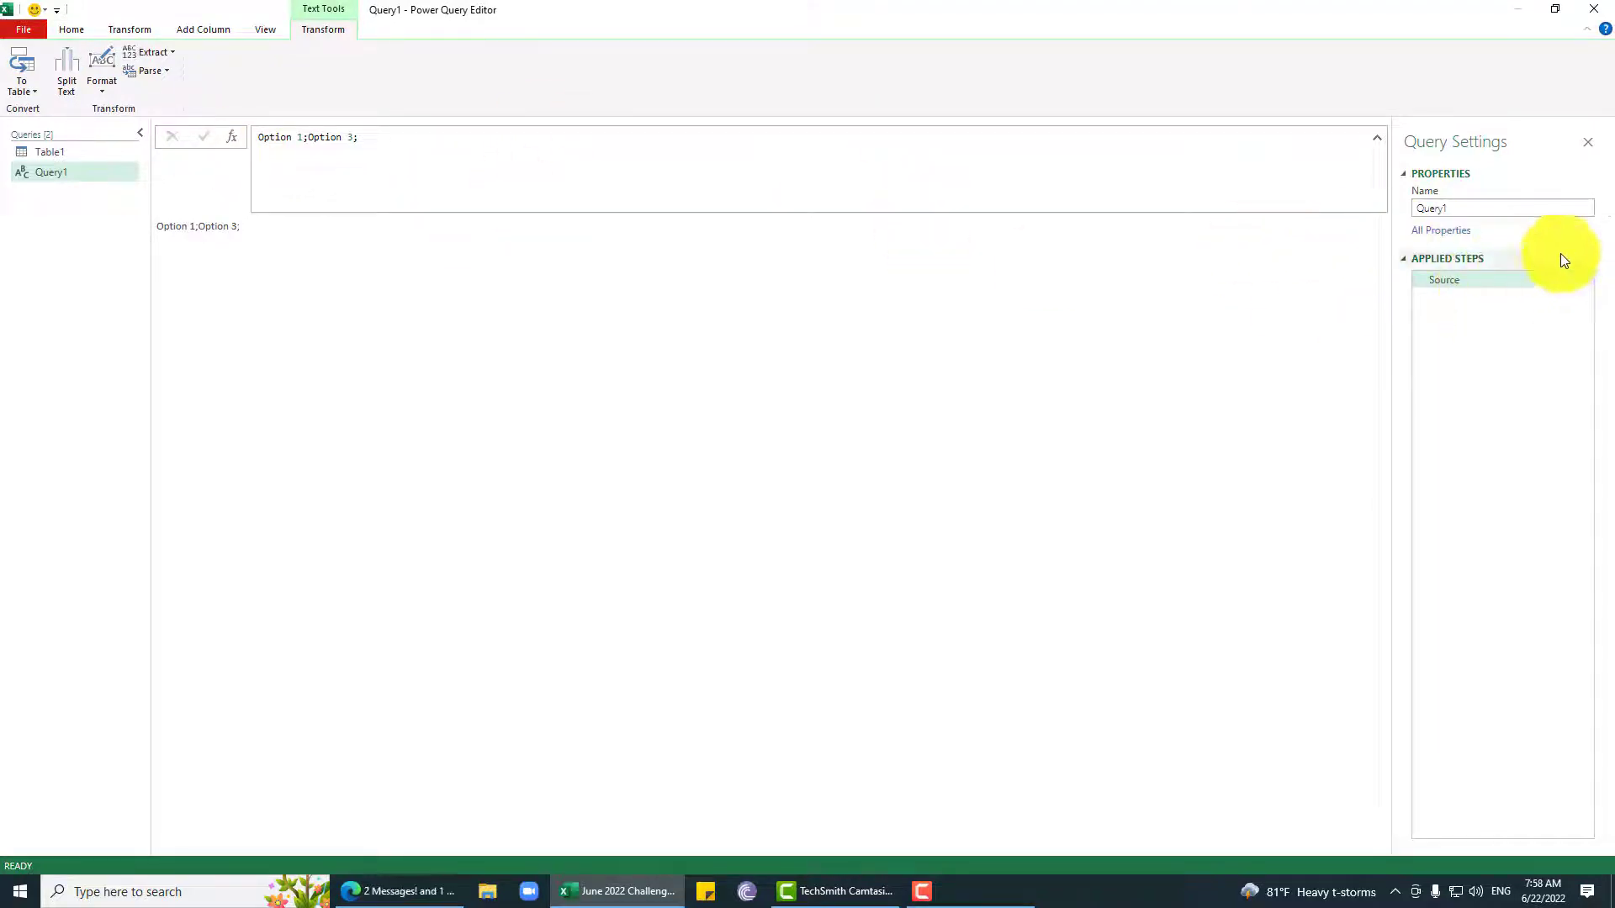
# - Rename the new query as fxConvertOptionToLogical
pyautogui.click(1504, 216)
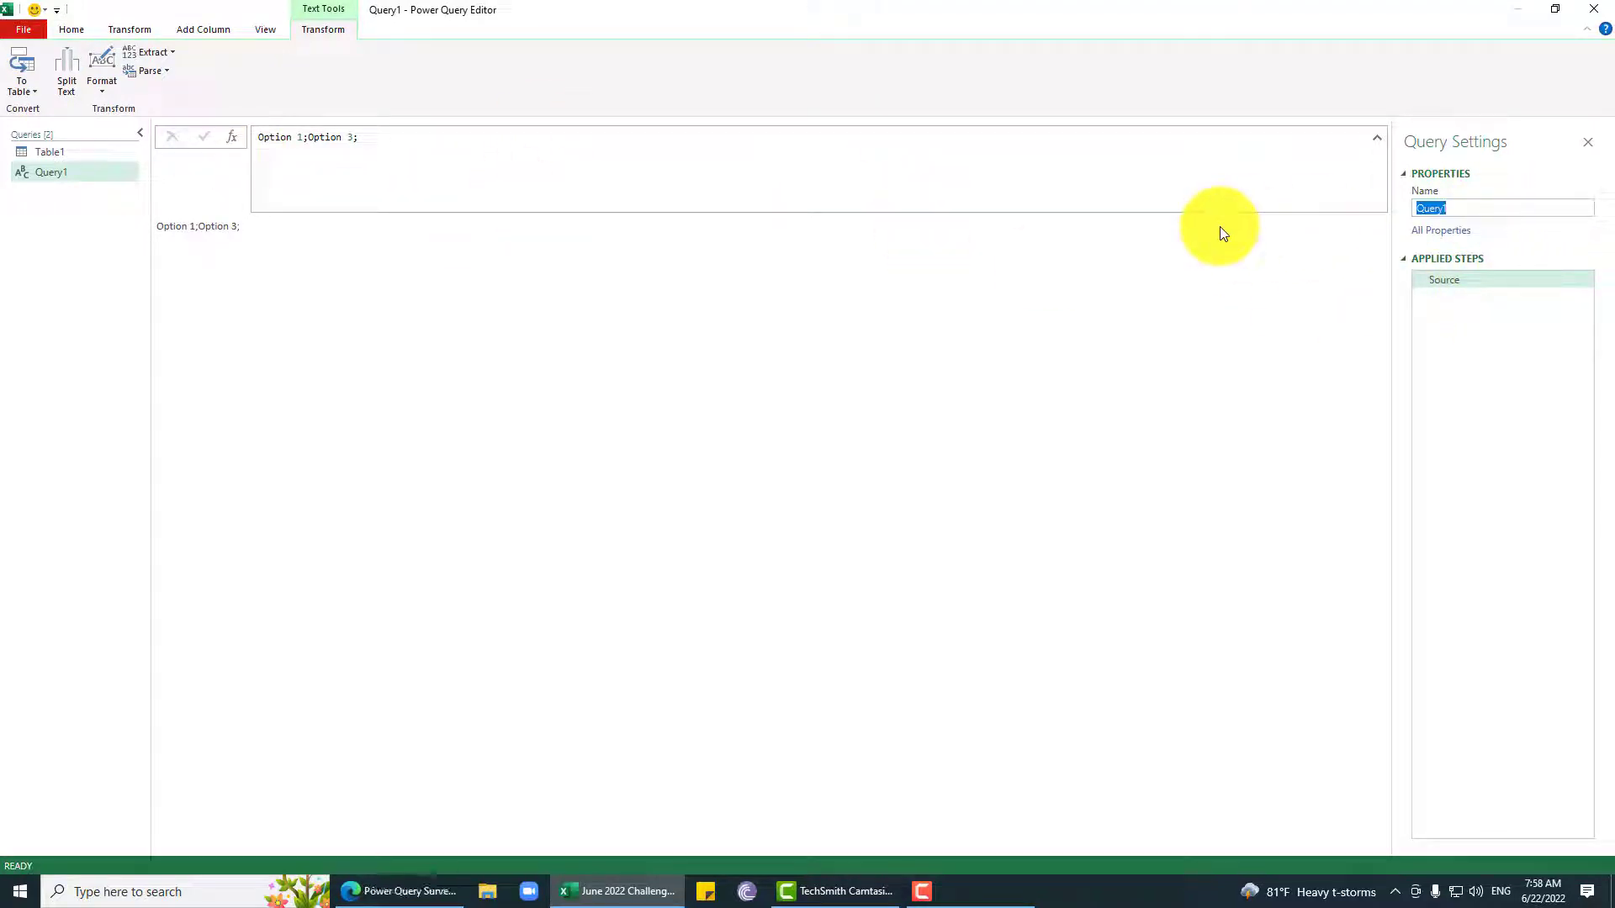
pyautogui.write('txConver')
pyautogui.press('BackSpace')
pyautogui.press('BackSpace')
pyautogui.press('BackSpace')
pyautogui.press('BackSpace')
pyautogui.press('BackSpace')
pyautogui.press('BackSpace')
pyautogui.press('BackSpace')
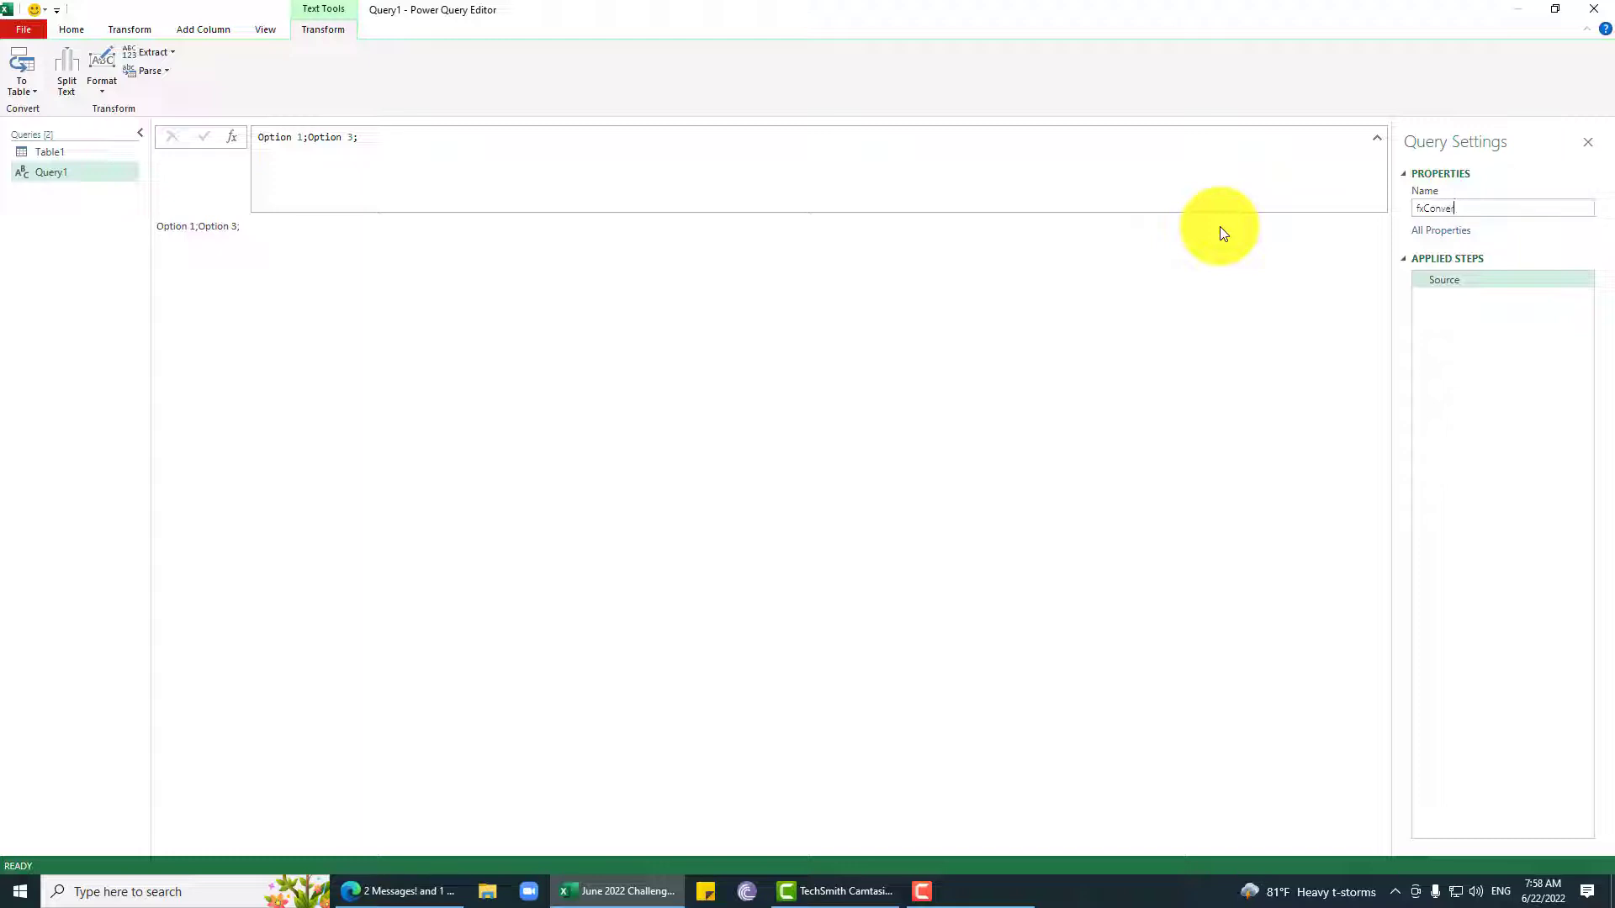
pyautogui.write('ertOptio')
pyautogui.write('nT')
pyautogui.write('oBo')
pyautogui.write('ogical')
pyautogui.press('Return')
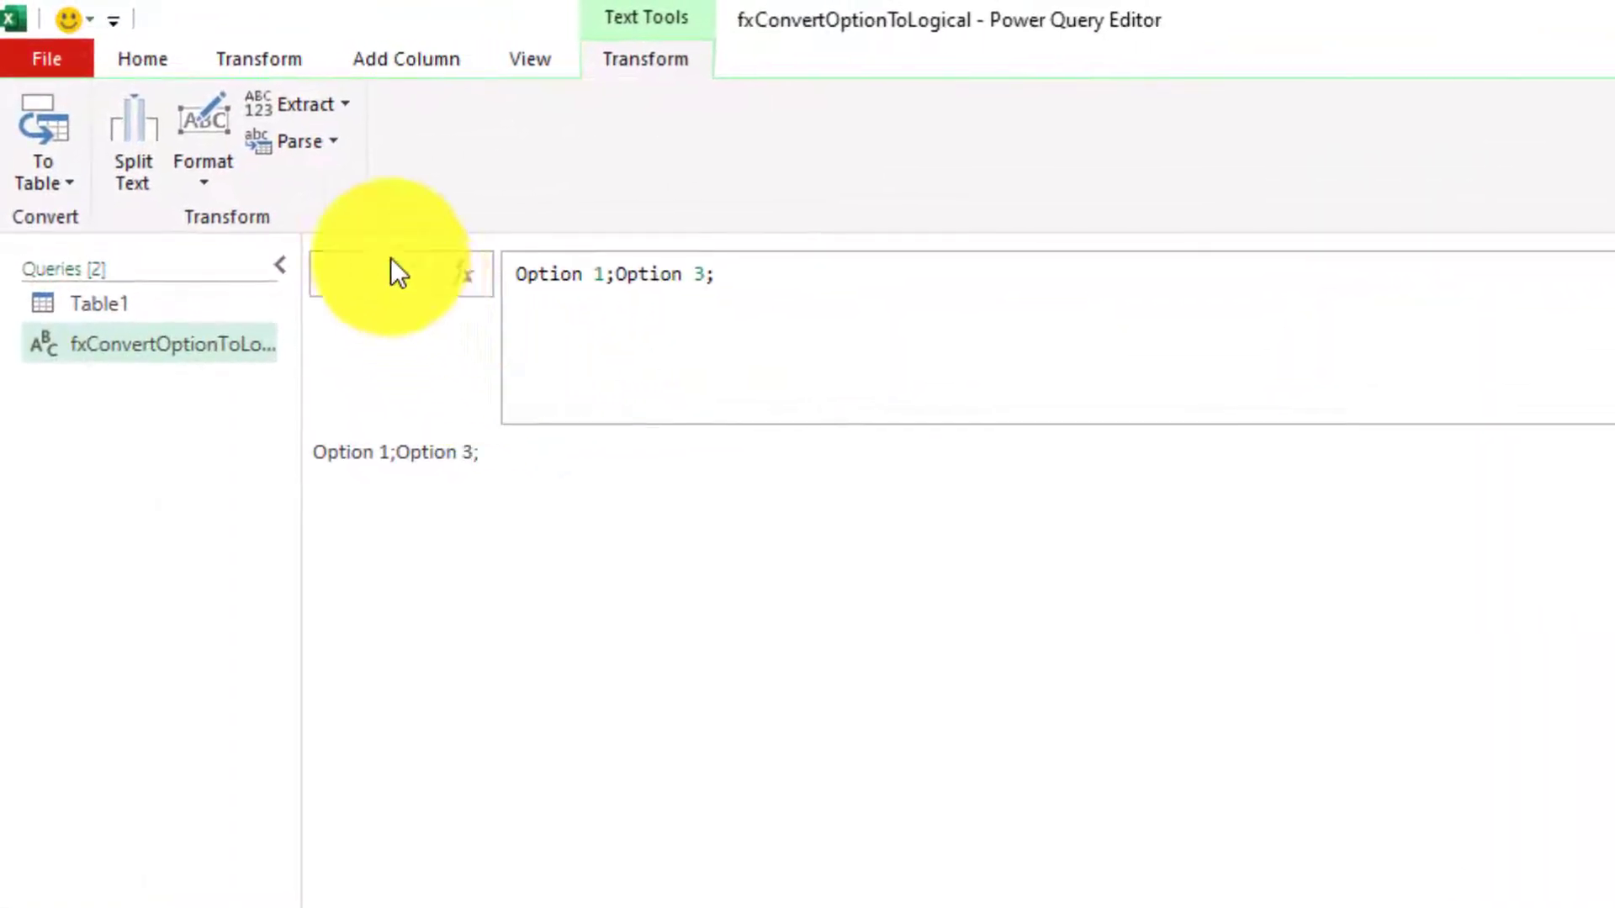
# - Add a custom step with the formula =Text.Split(Source,";") to split the option text into a list
pyautogui.click(529, 274)
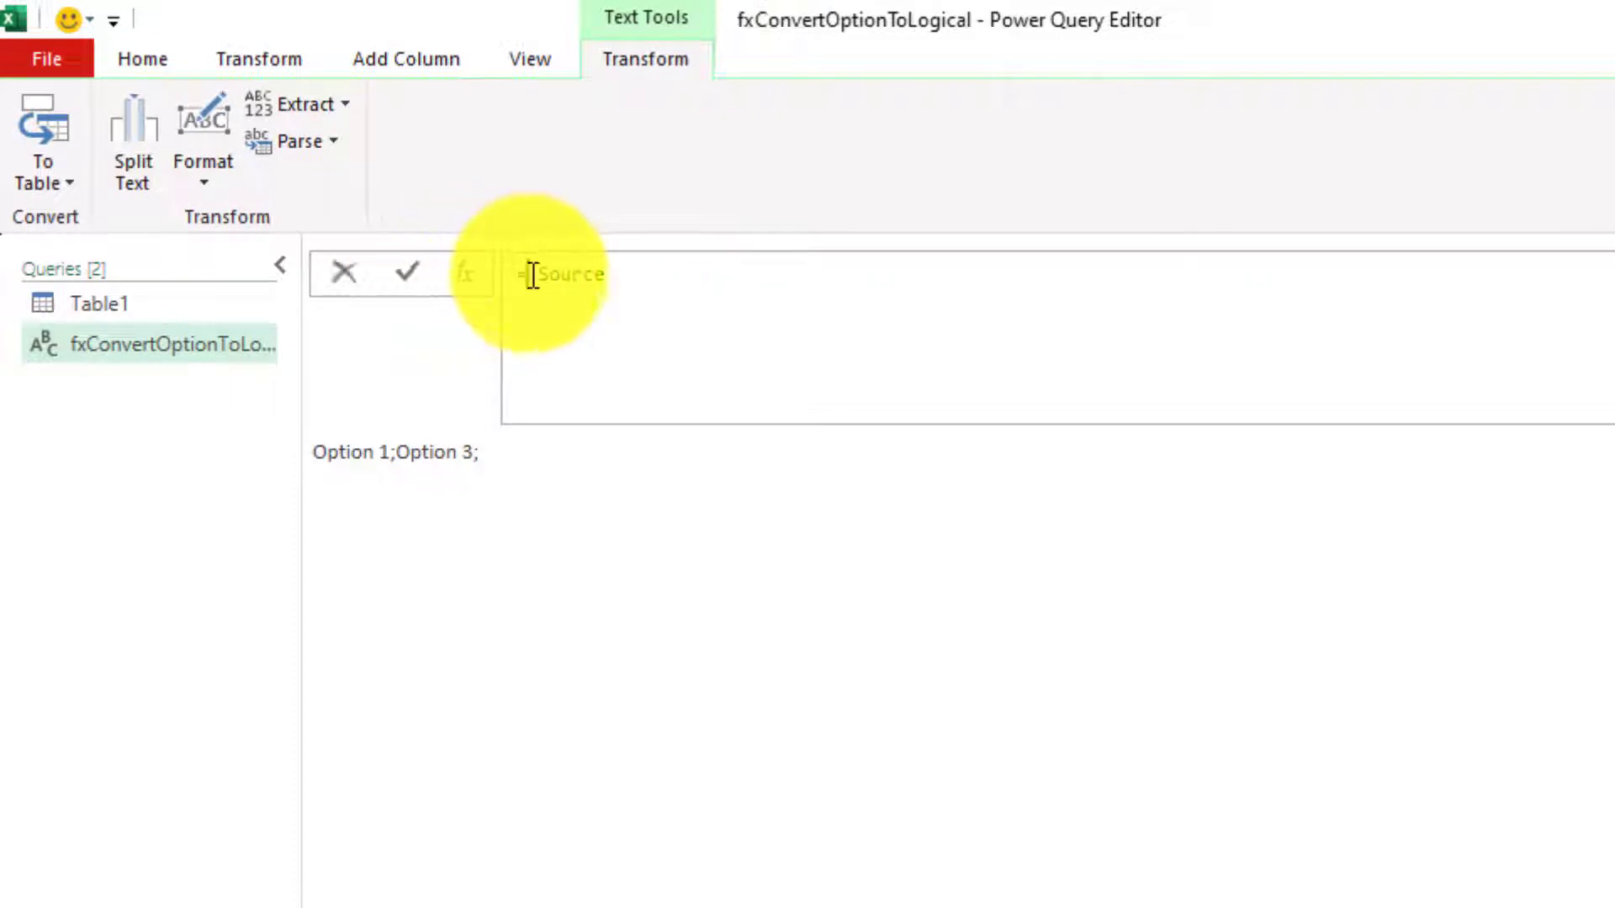
pyautogui.write('Text.Split')
pyautogui.press('Tab')
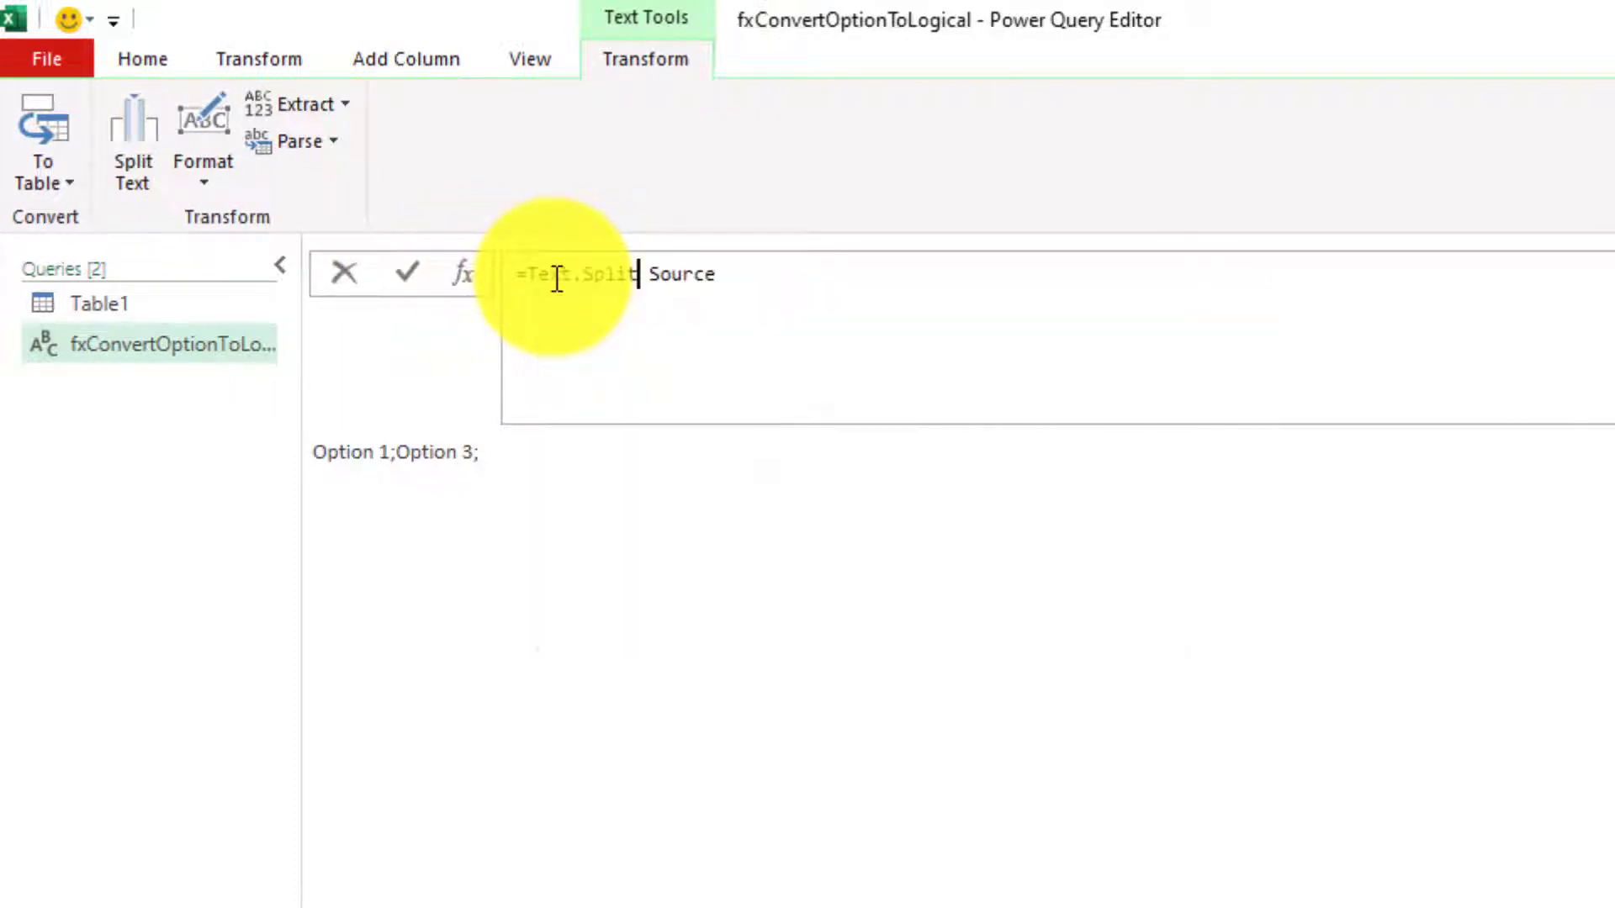
pyautogui.write('(')
pyautogui.press('Right')
pyautogui.press('BackSpace')
pyautogui.press('End')
pyautogui.write(',";")')
pyautogui.hotkey('shift', 'Return')
pyautogui.press('Return')
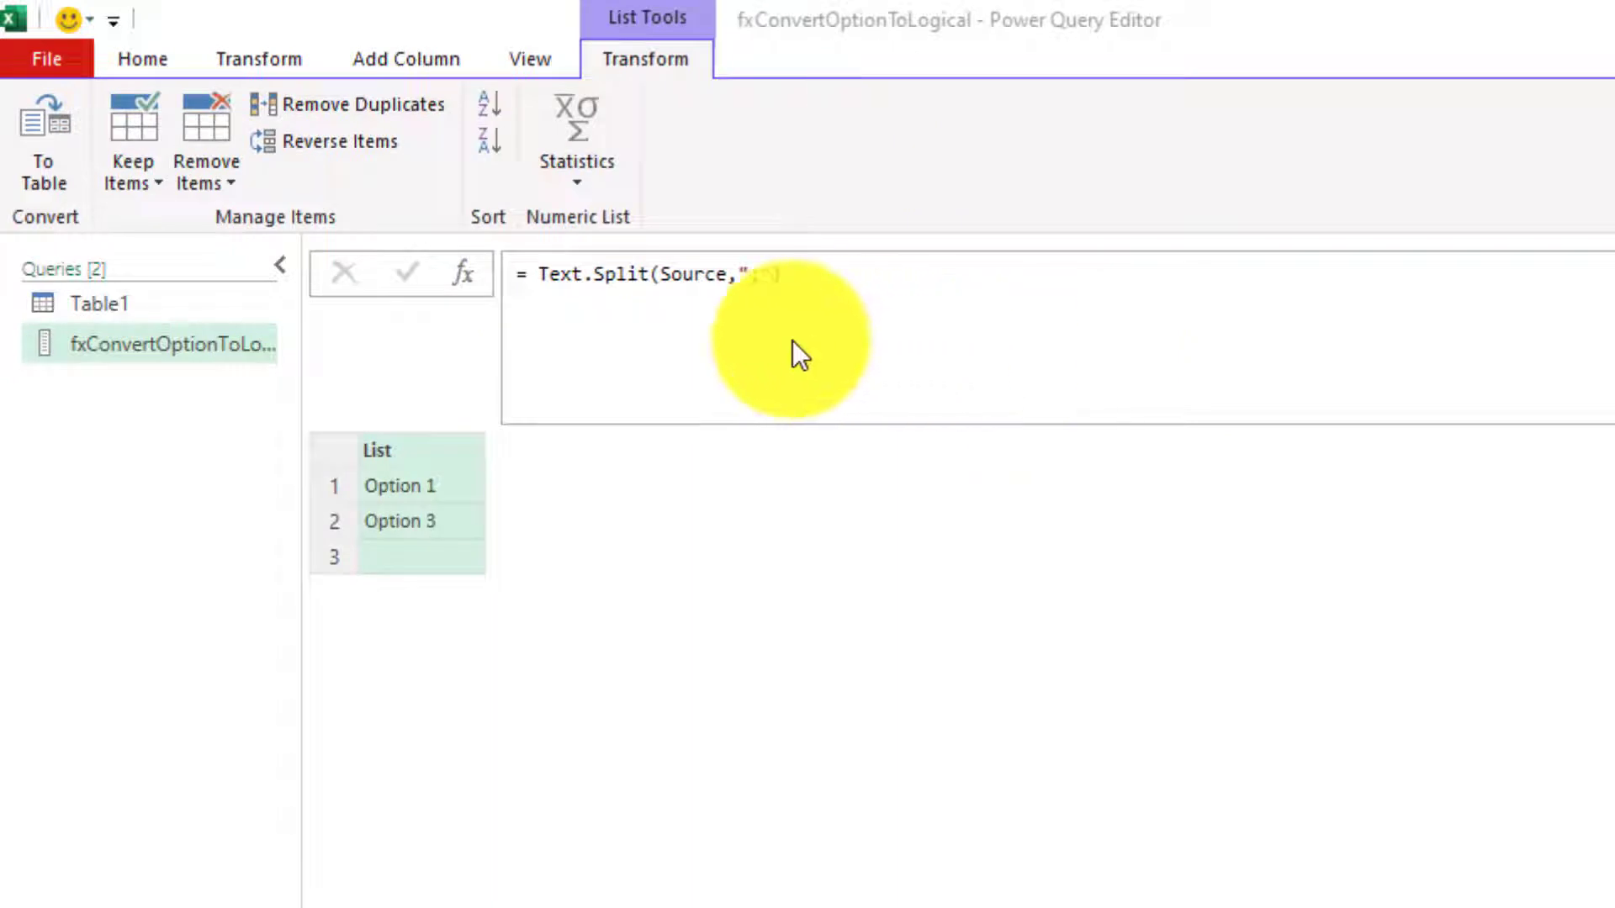
pyautogui.click(761, 286)
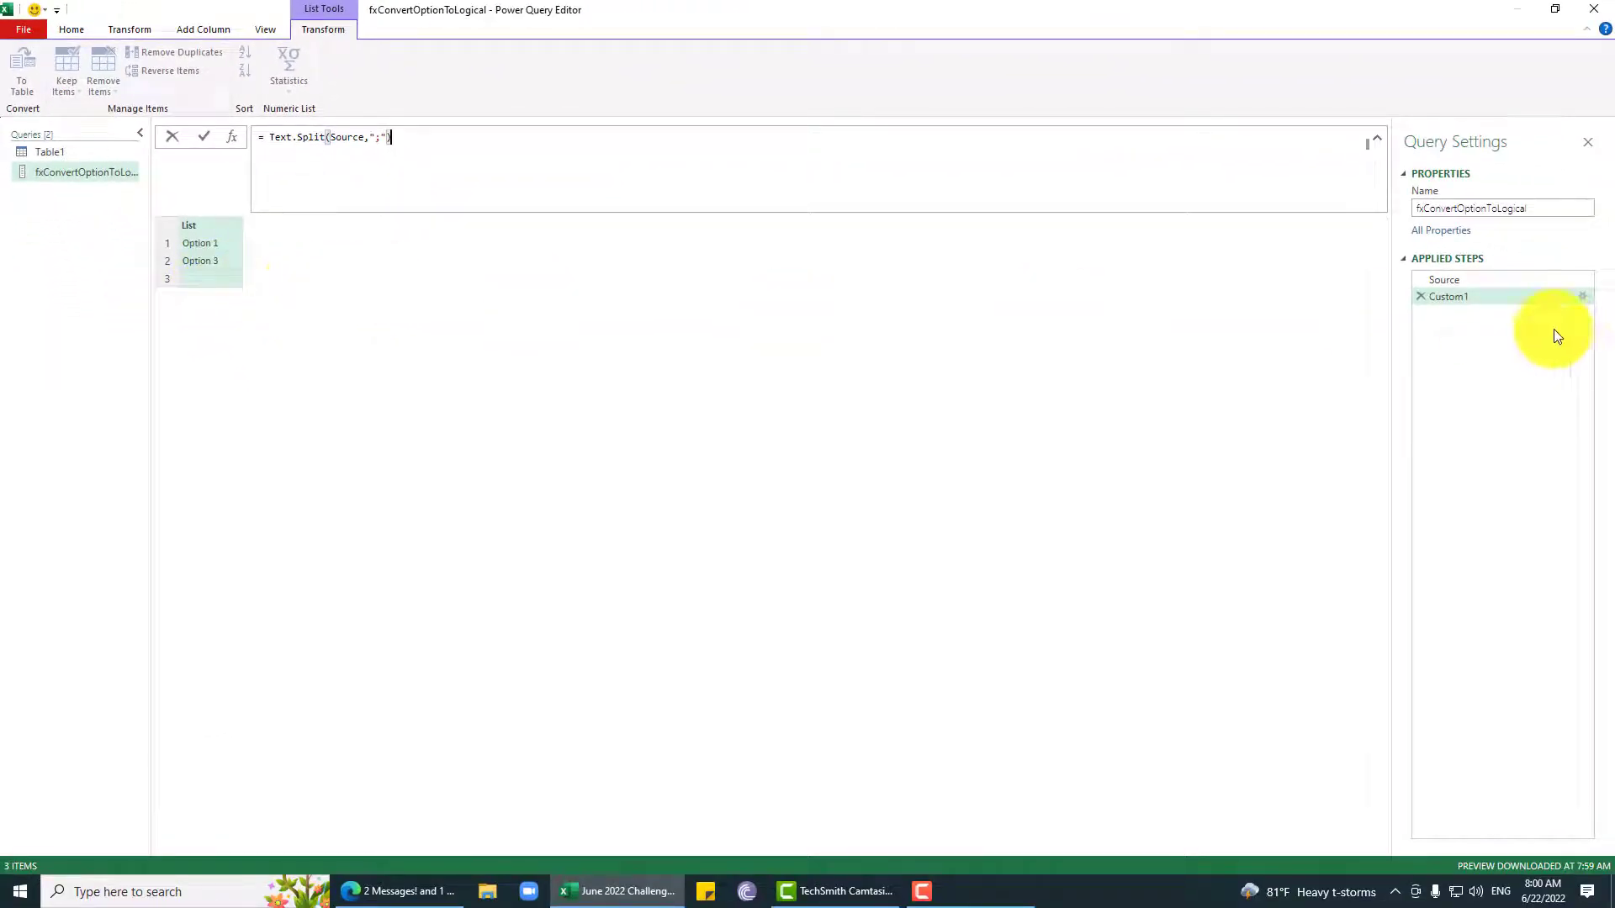
# - Add a custom step after the split with the formula =List.RemoveLastN(Custom1,1) to drop the blank last item
pyautogui.click(1471, 279)
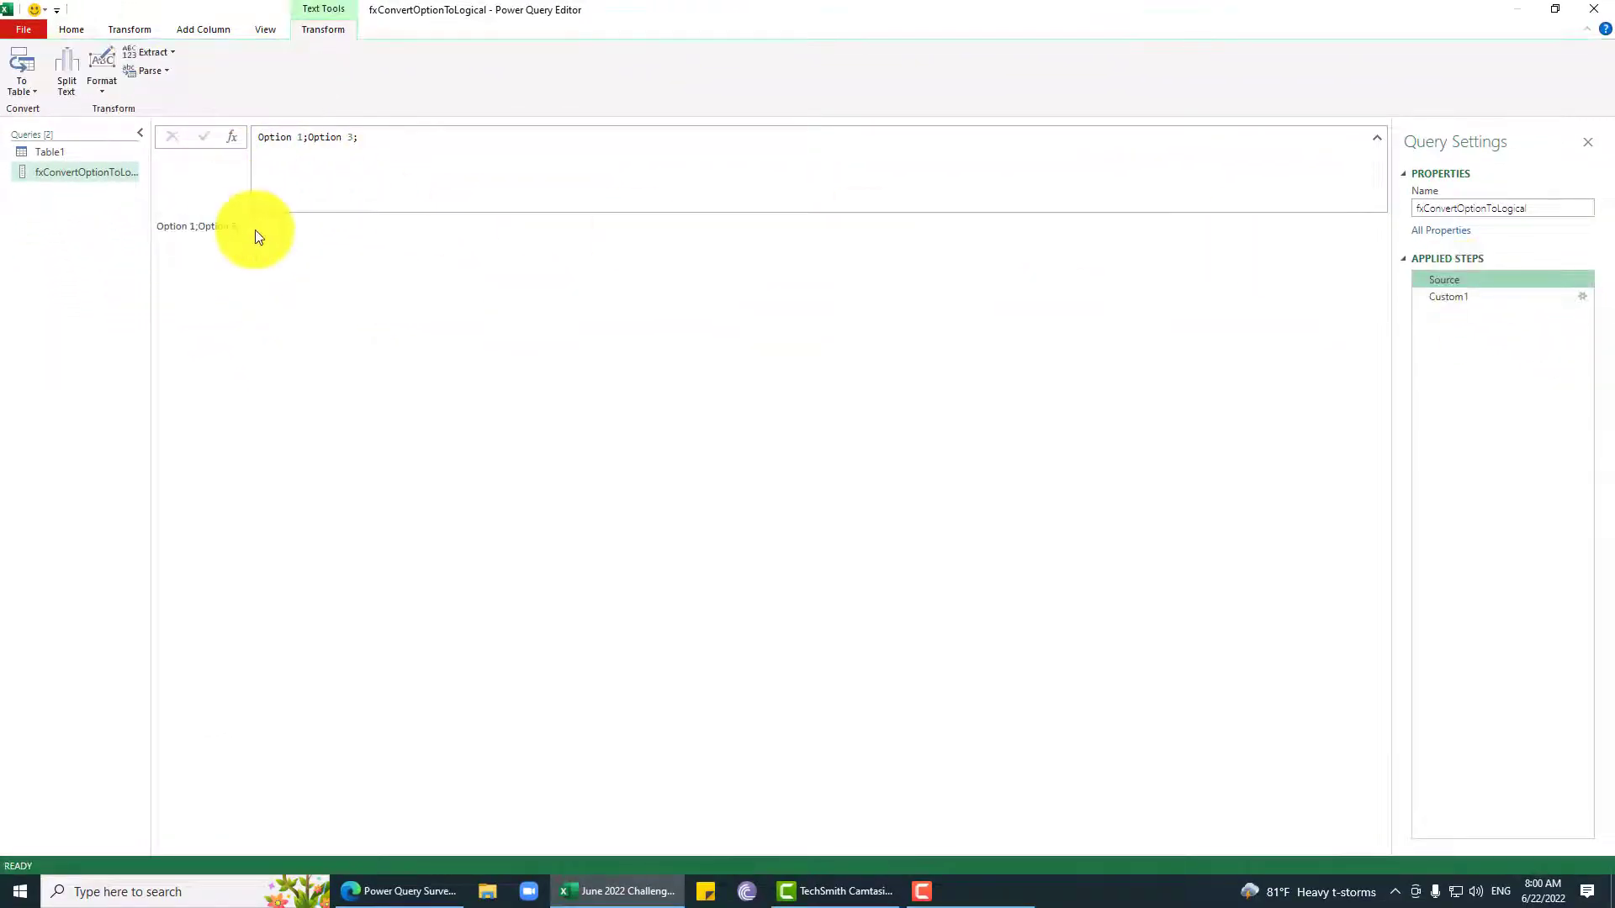
pyautogui.click(1480, 301)
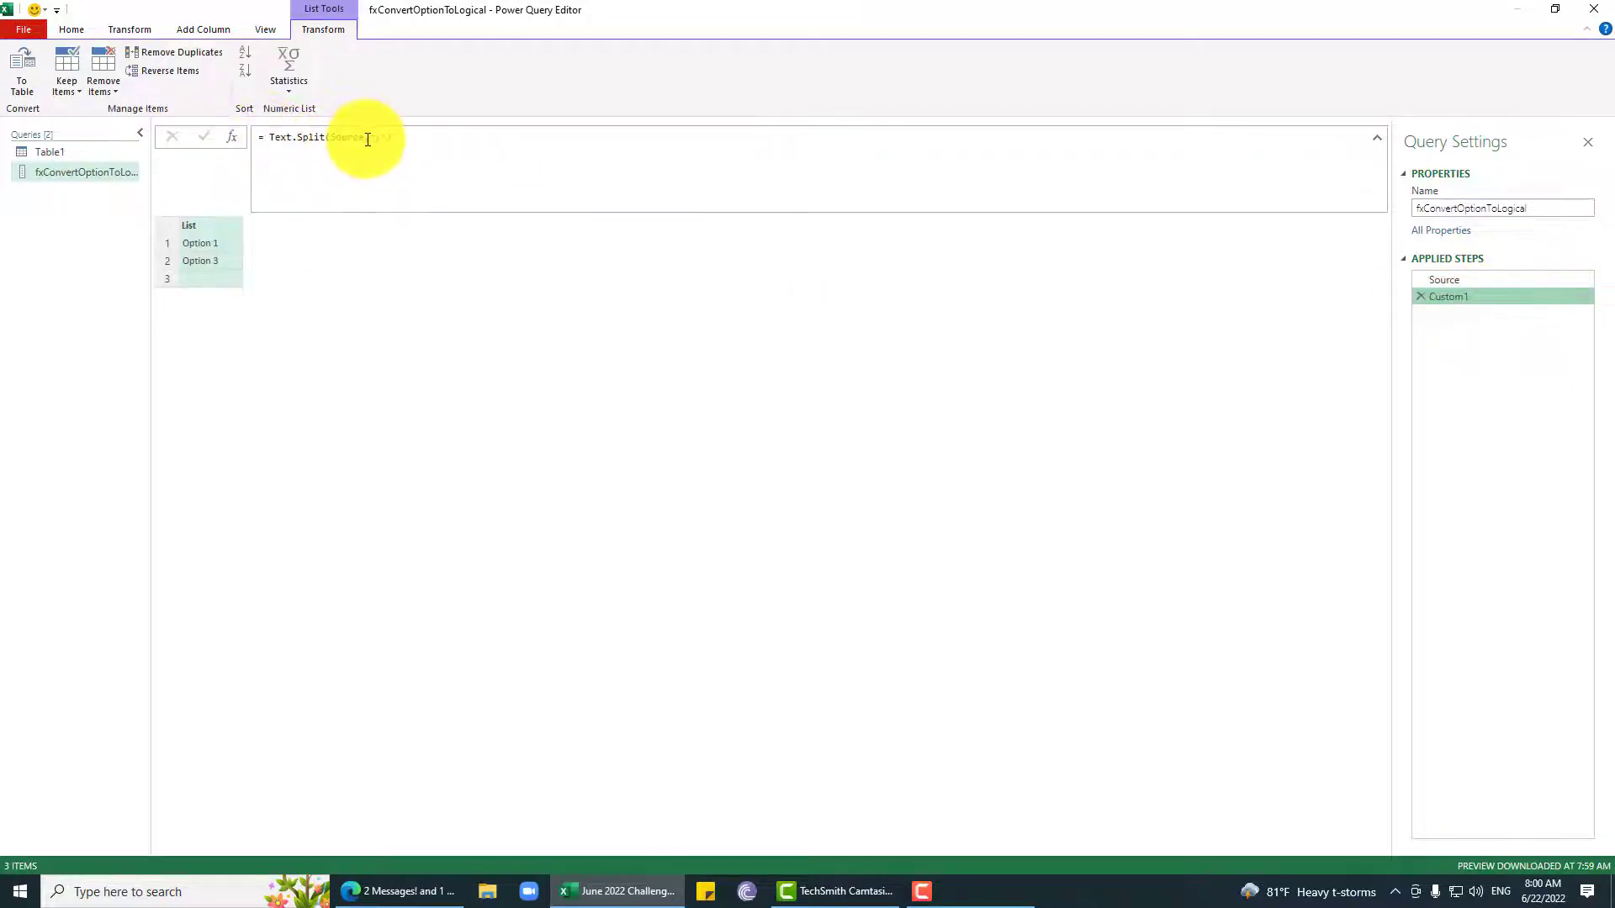
pyautogui.click(232, 137)
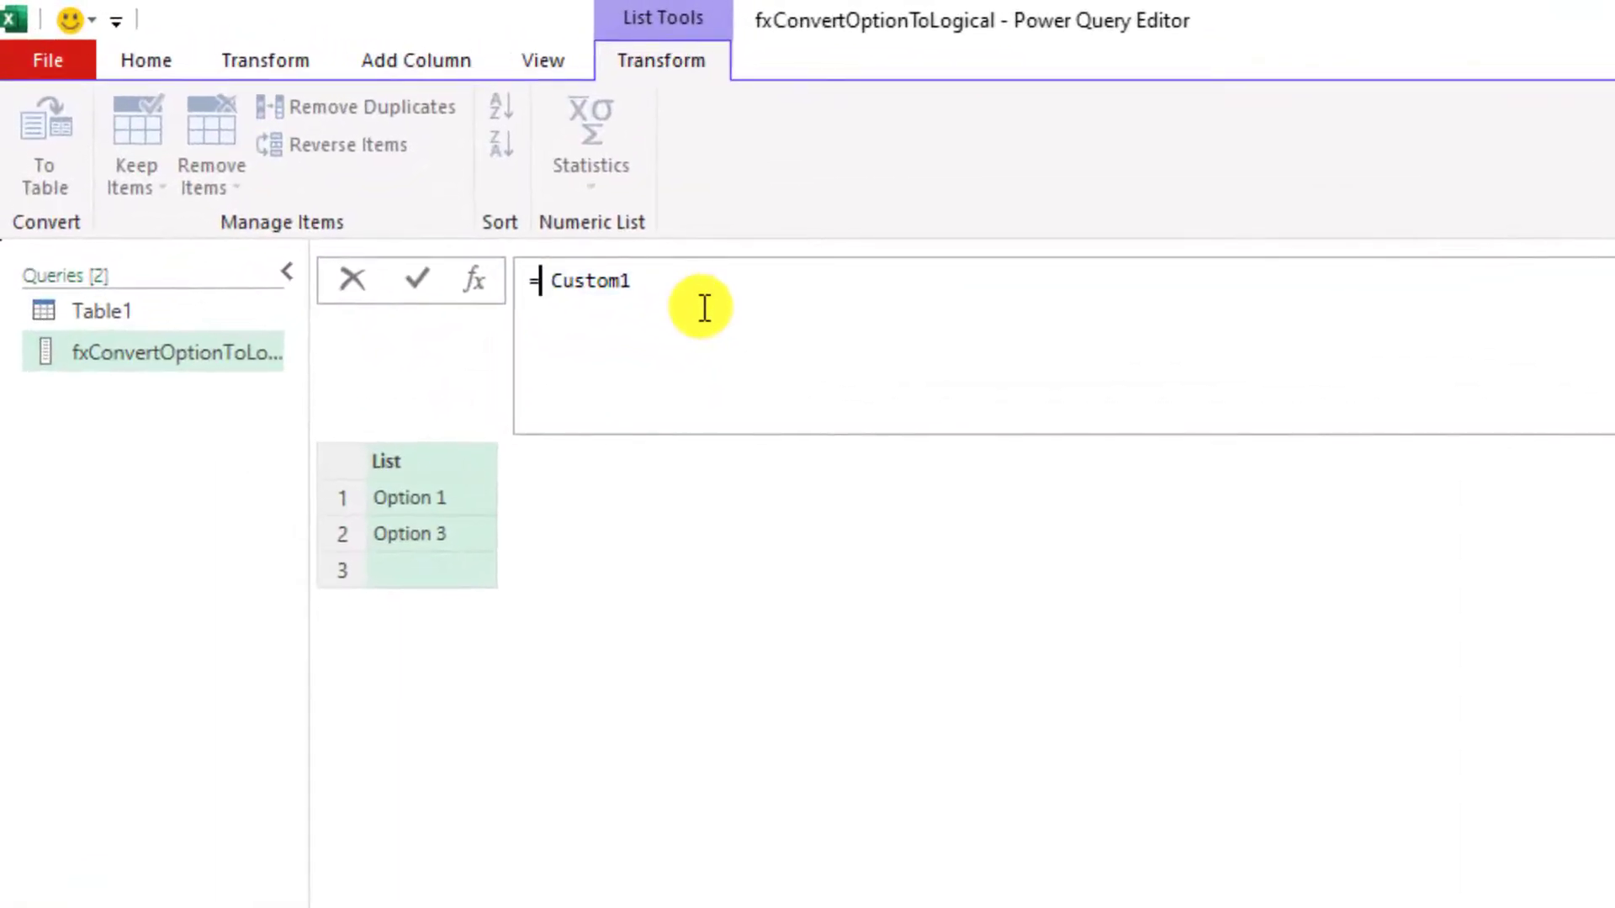
pyautogui.write('lr')
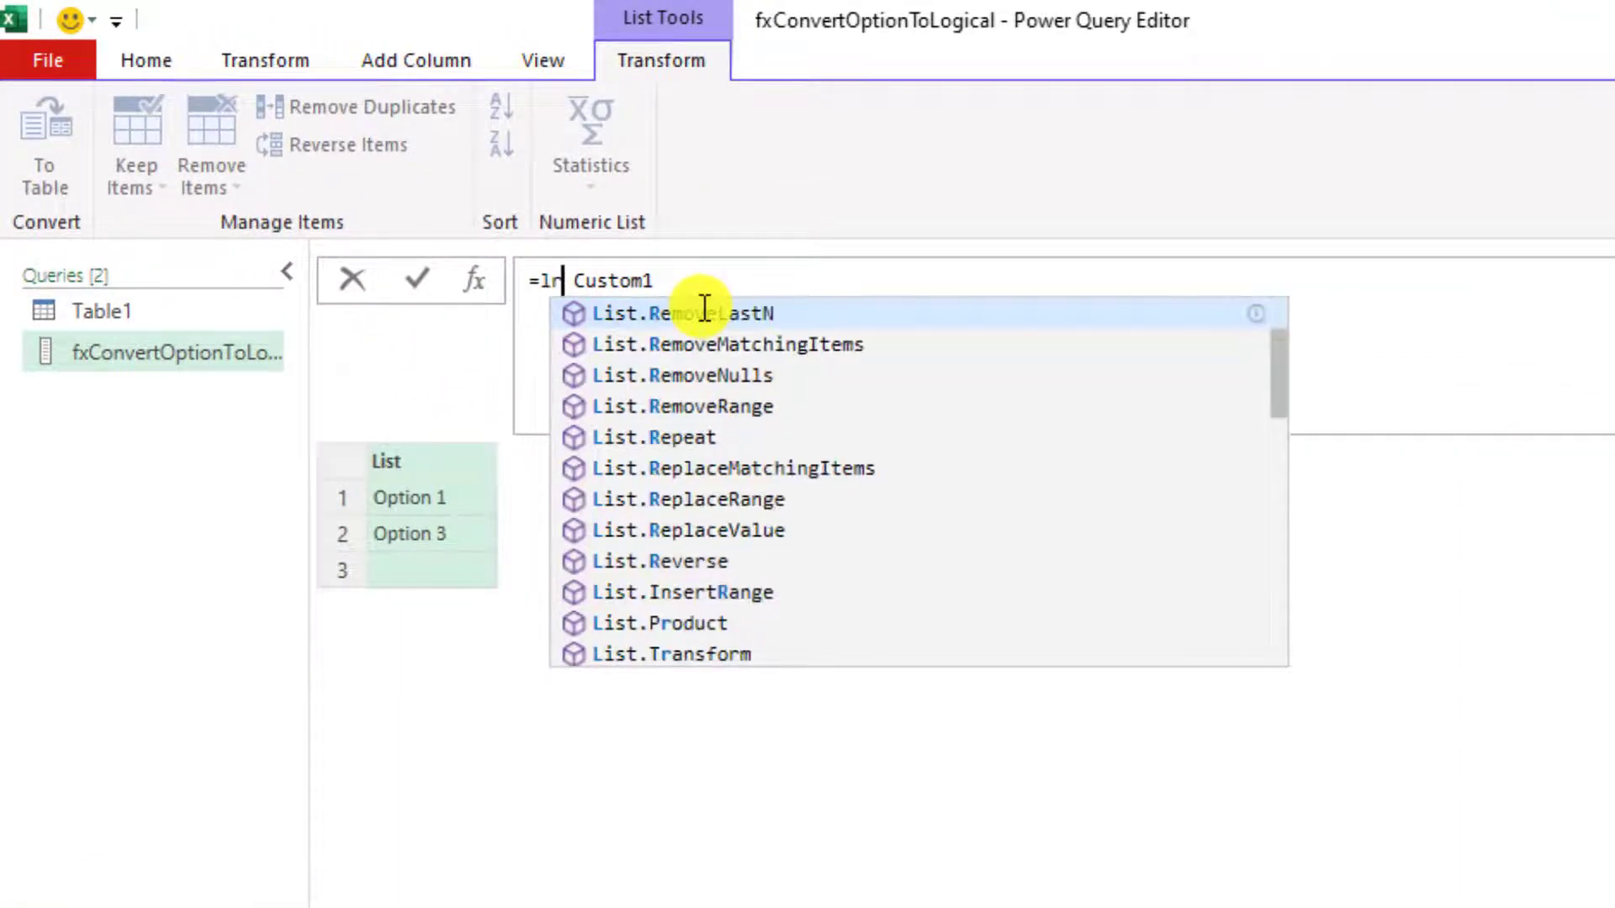
pyautogui.click(704, 313)
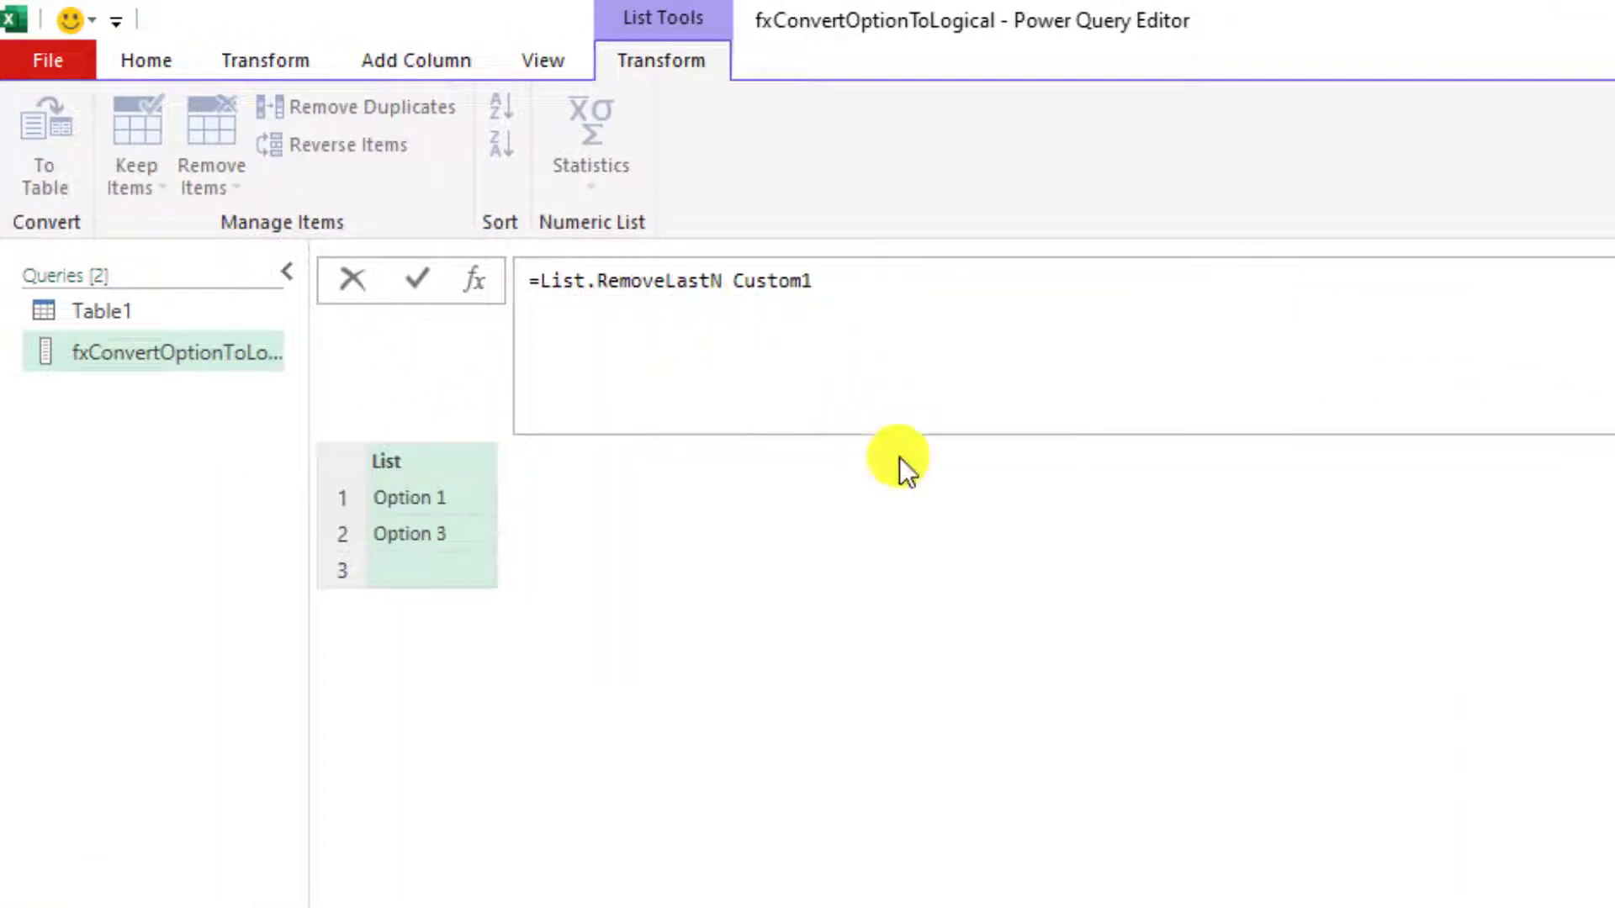
pyautogui.write('(')
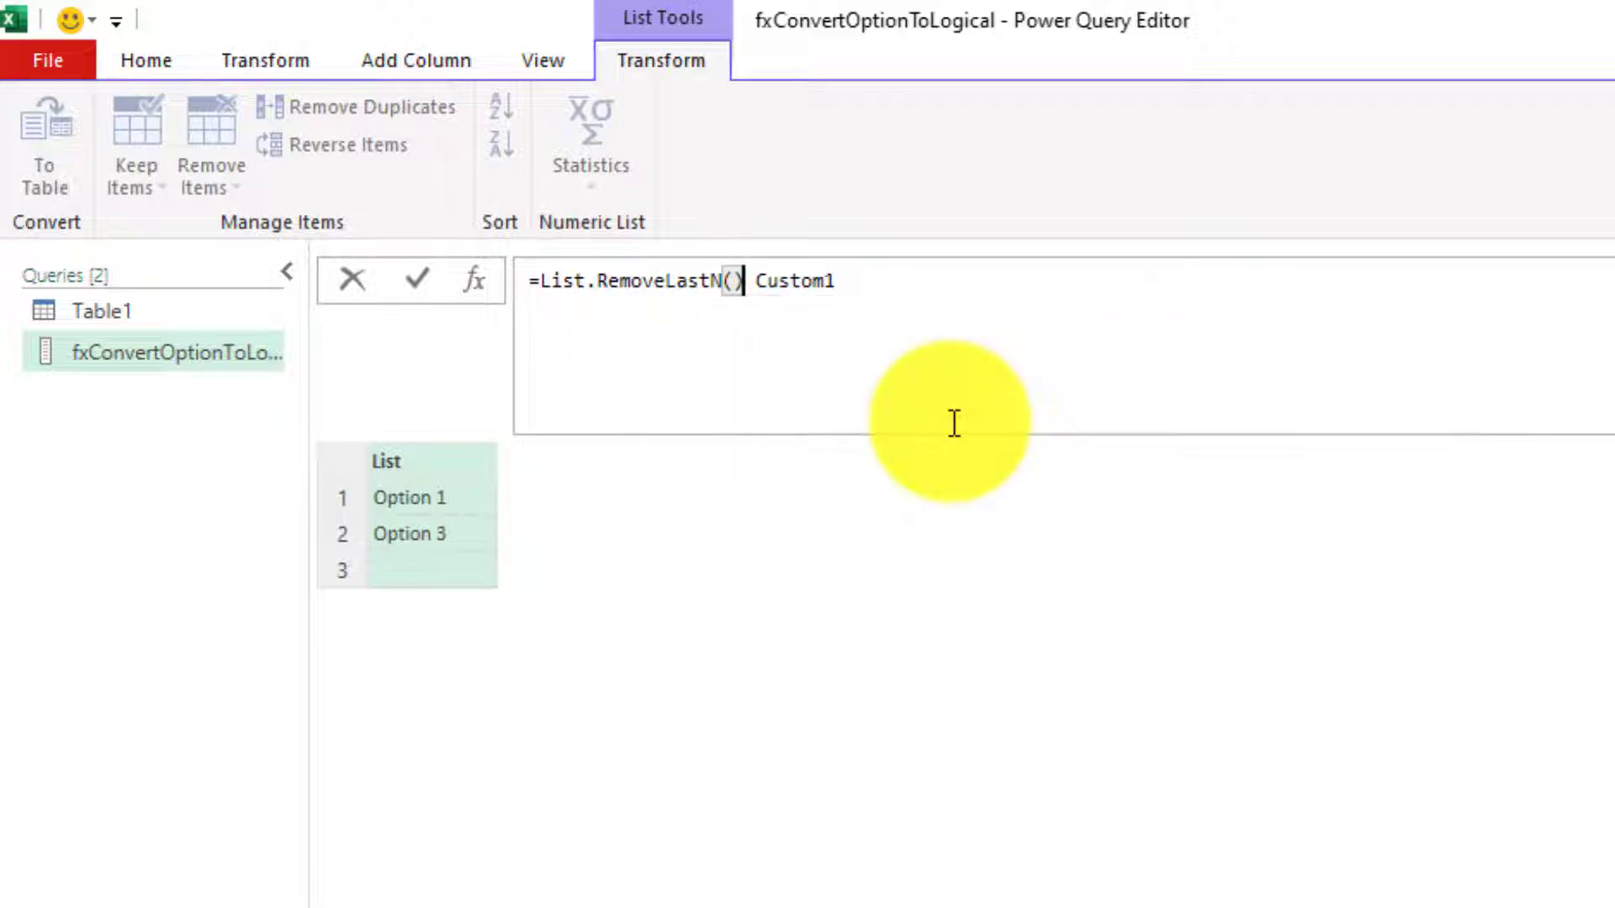
pyautogui.press('Right')
pyautogui.press('BackSpace')
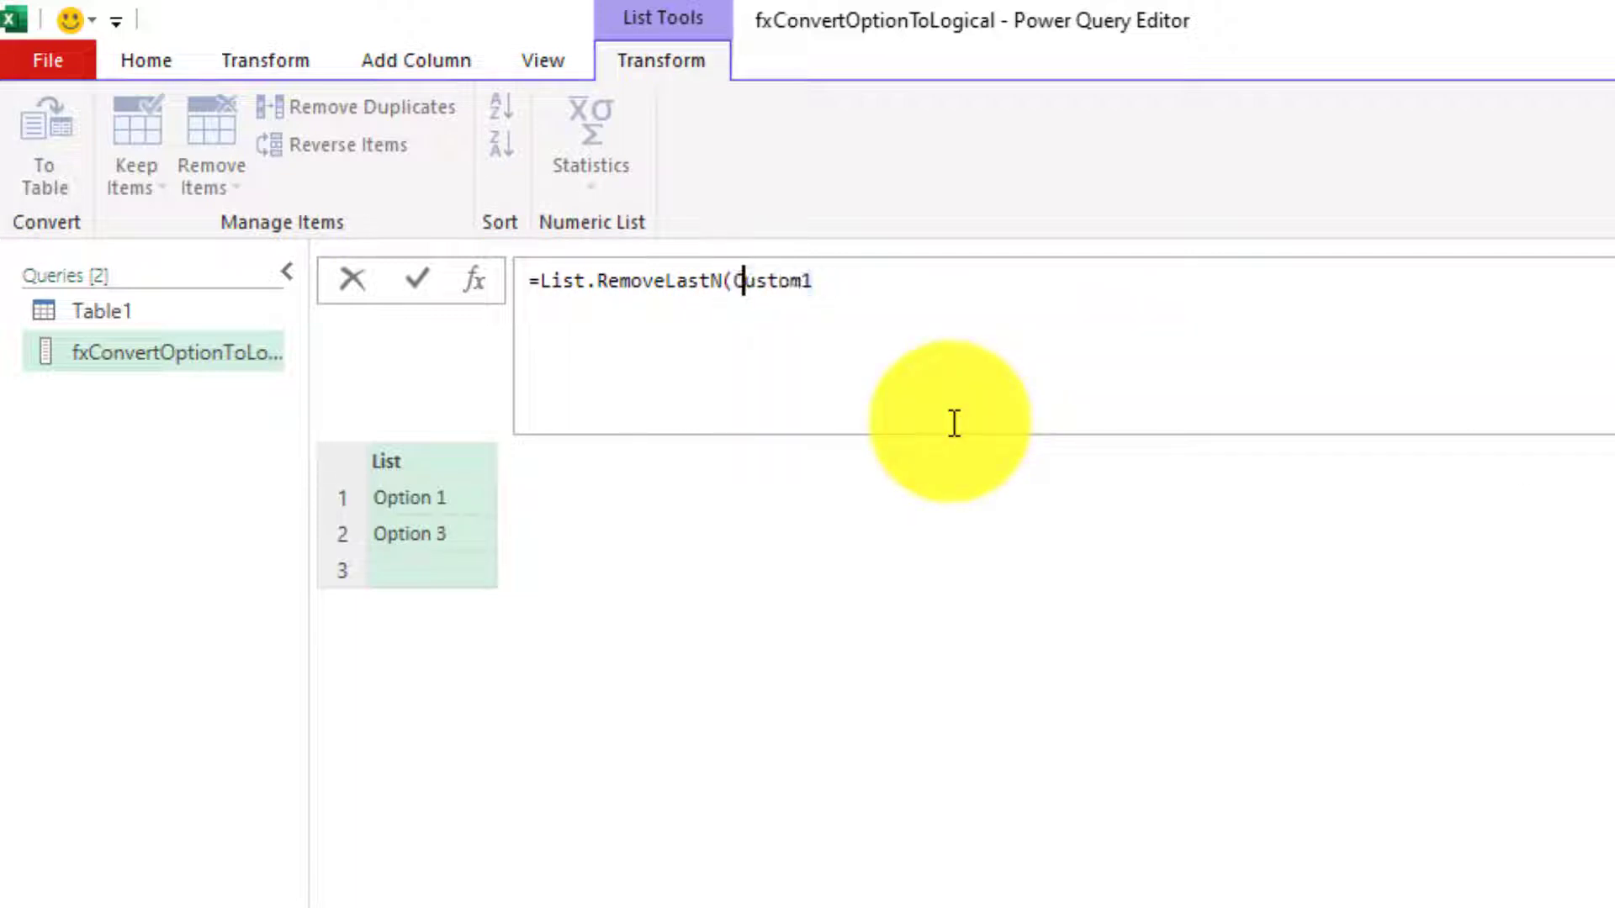
pyautogui.press('Right')
pyautogui.press('Right')
pyautogui.press('Right')
pyautogui.press('Right')
pyautogui.press('Right')
pyautogui.press('Right')
pyautogui.write(',')
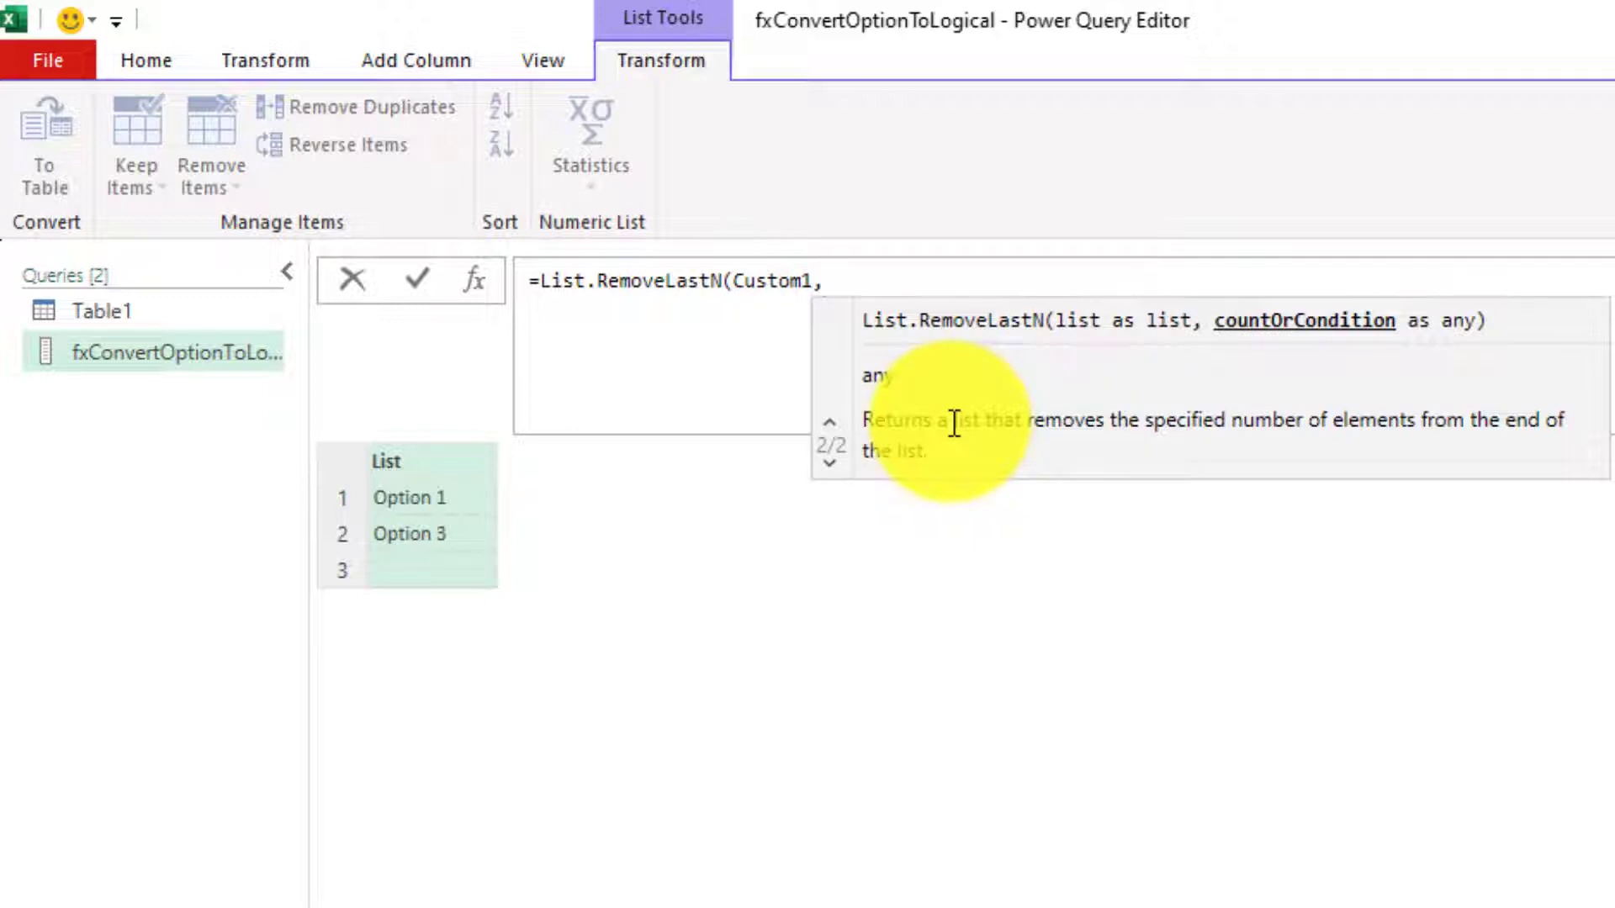
pyautogui.write('1)')
pyautogui.press('Return')
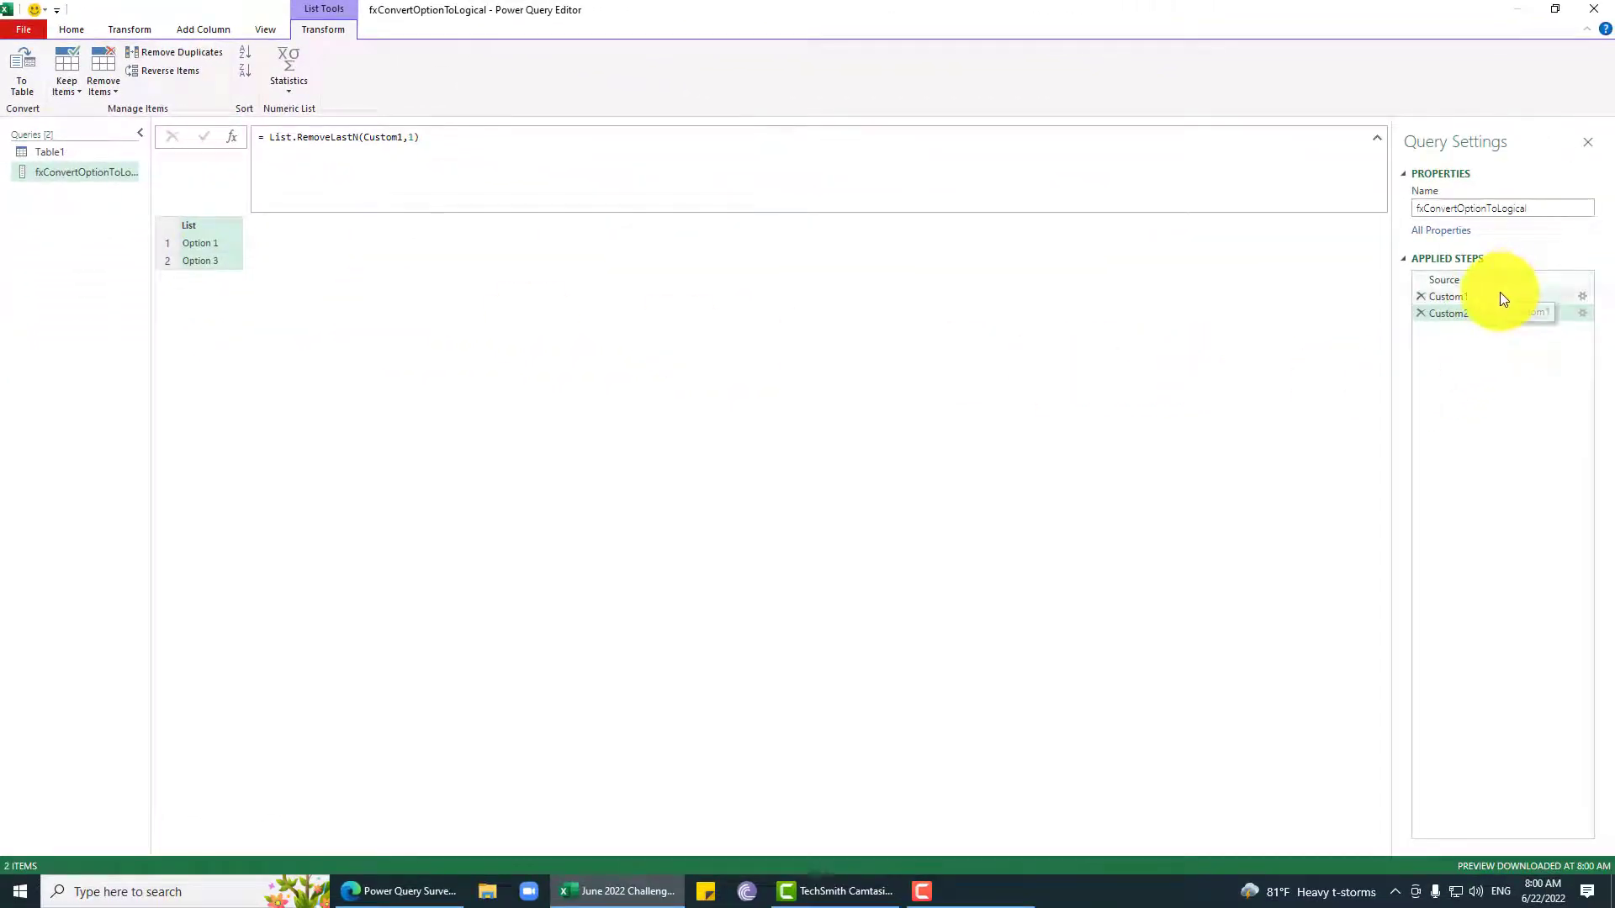
# - Rename the text splitting step in the query as Options
pyautogui.rightClick(1504, 299)
pyautogui.click(1524, 329)
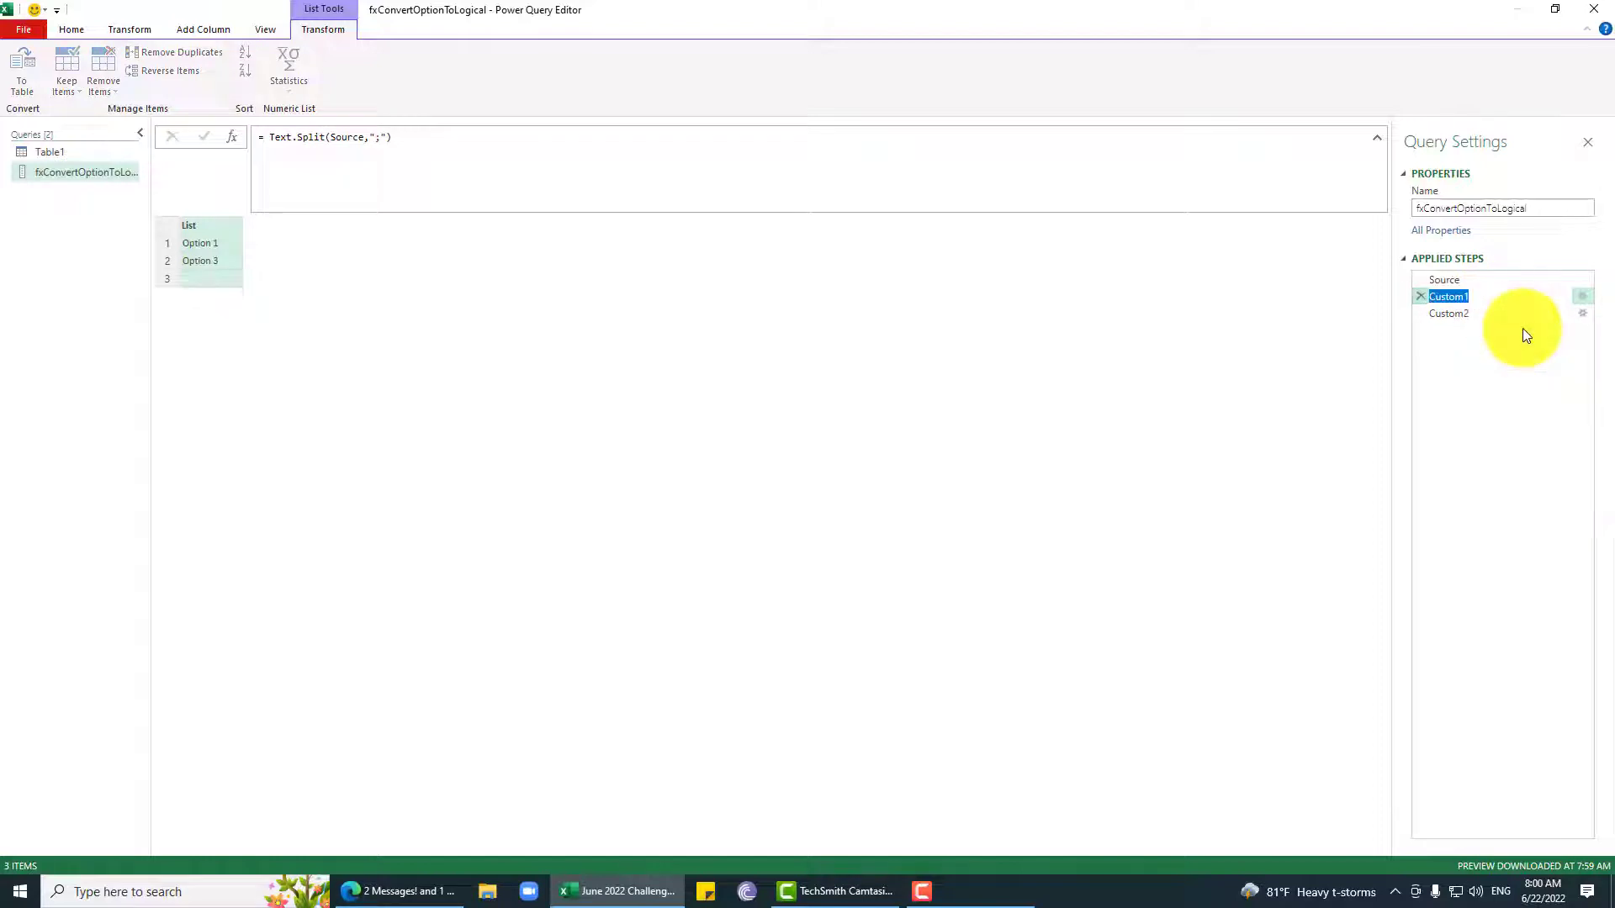
pyautogui.write('Options')
pyautogui.press('Return')
# - Rename the step that drops the blank last item as RemoveBlankOptions
pyautogui.click(1487, 311)
pyautogui.rightClick(1487, 311)
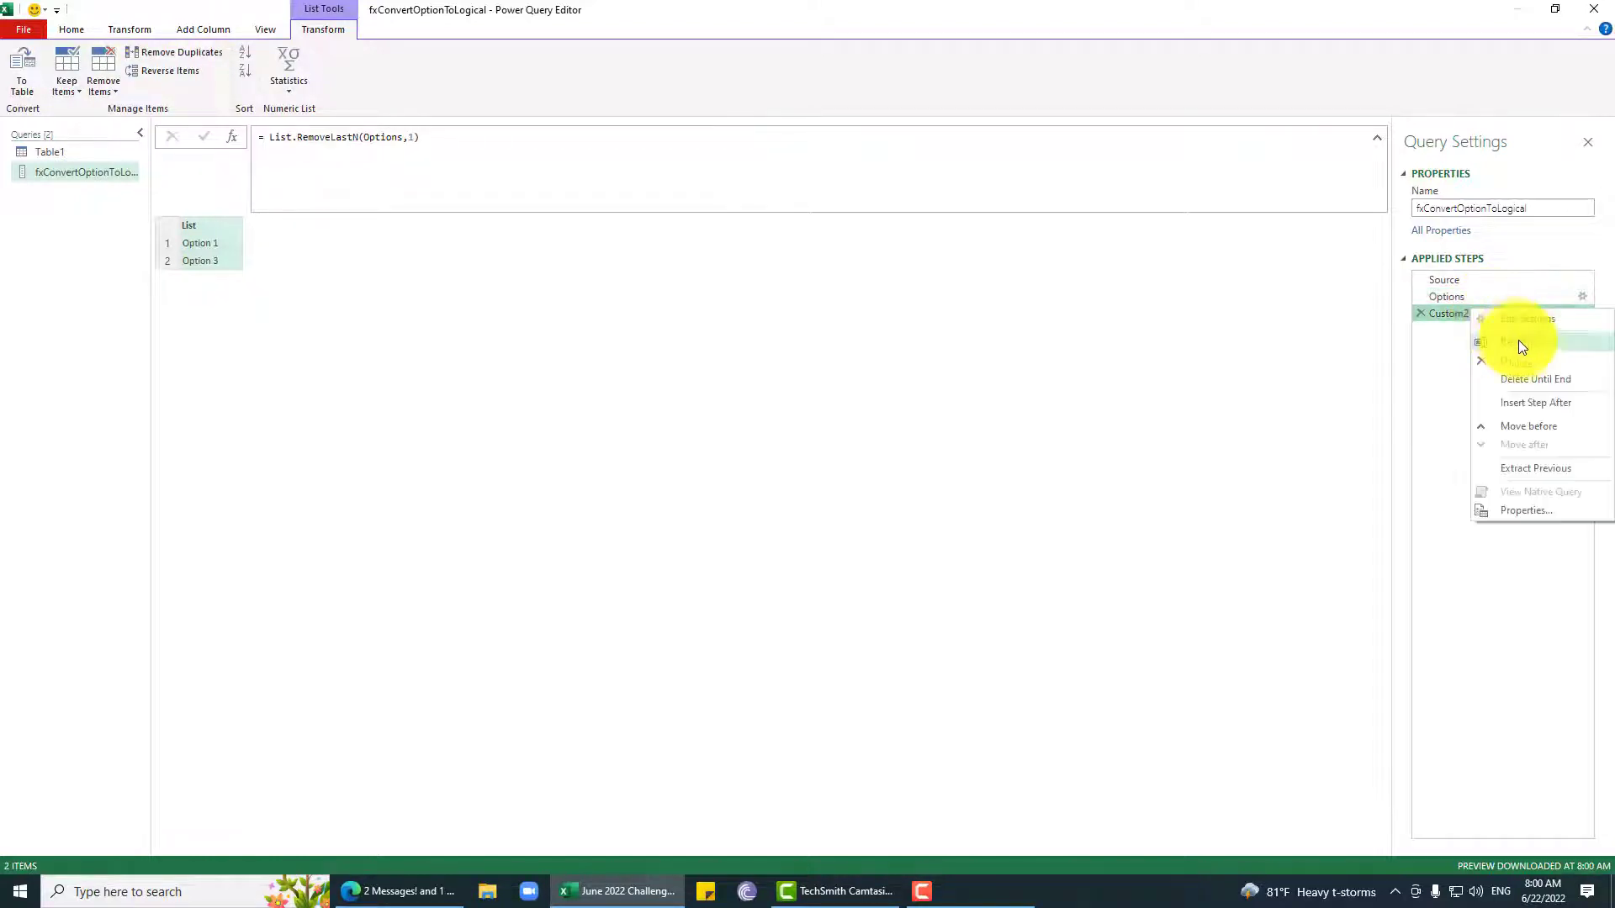
pyautogui.click(1521, 344)
pyautogui.write('Remo')
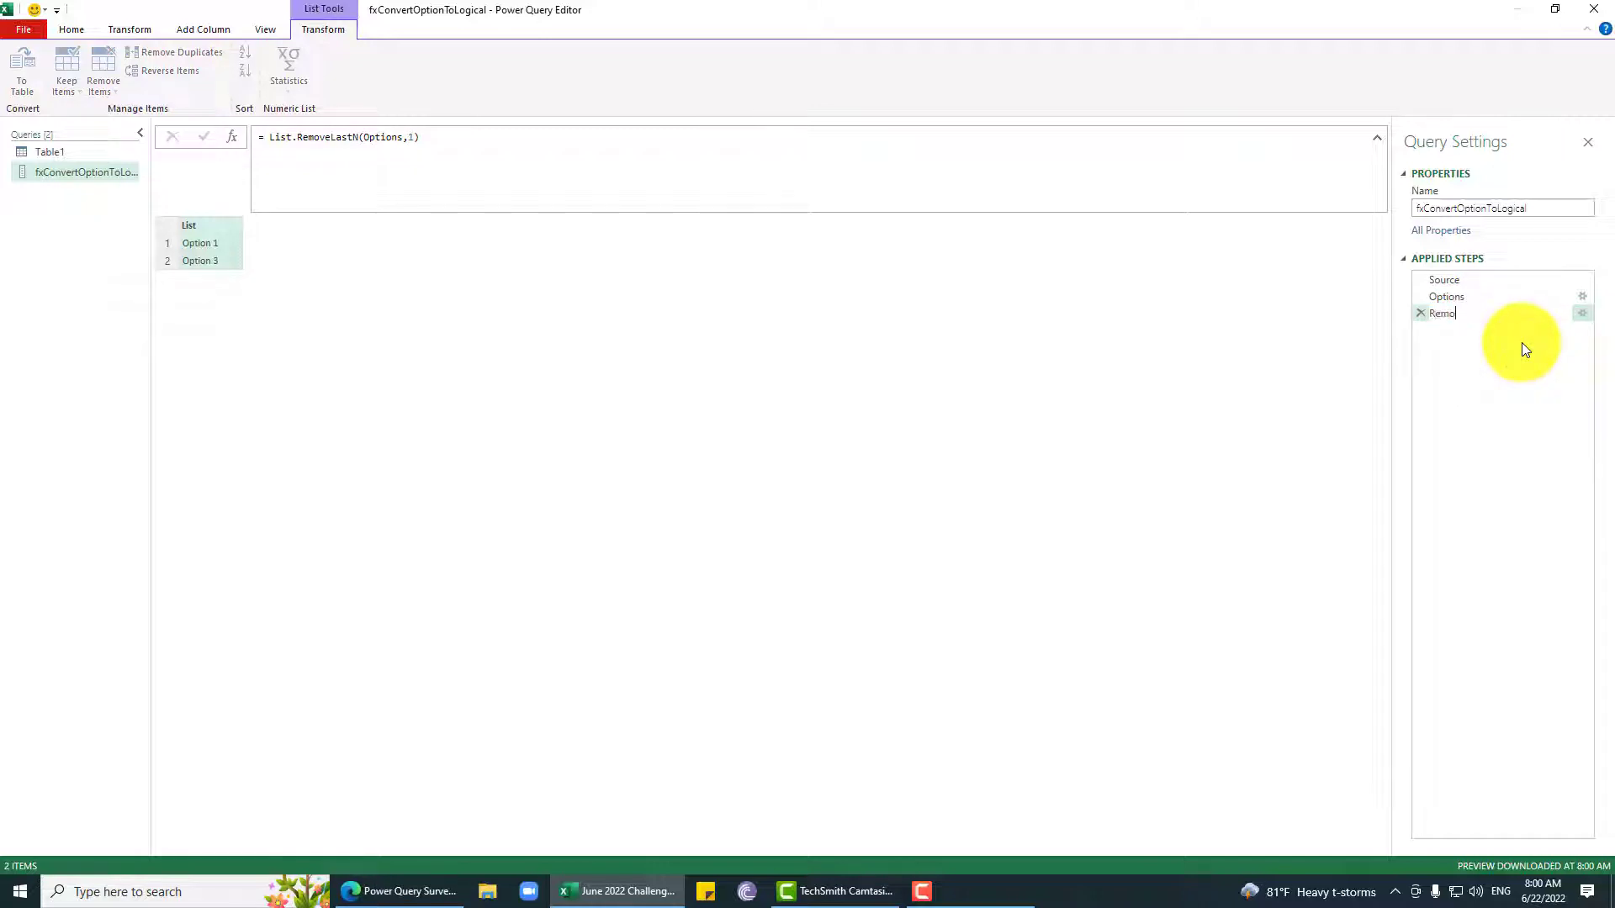
pyautogui.write('veBlan')
pyautogui.write('kC')
pyautogui.write('ptions')
pyautogui.press('Return')
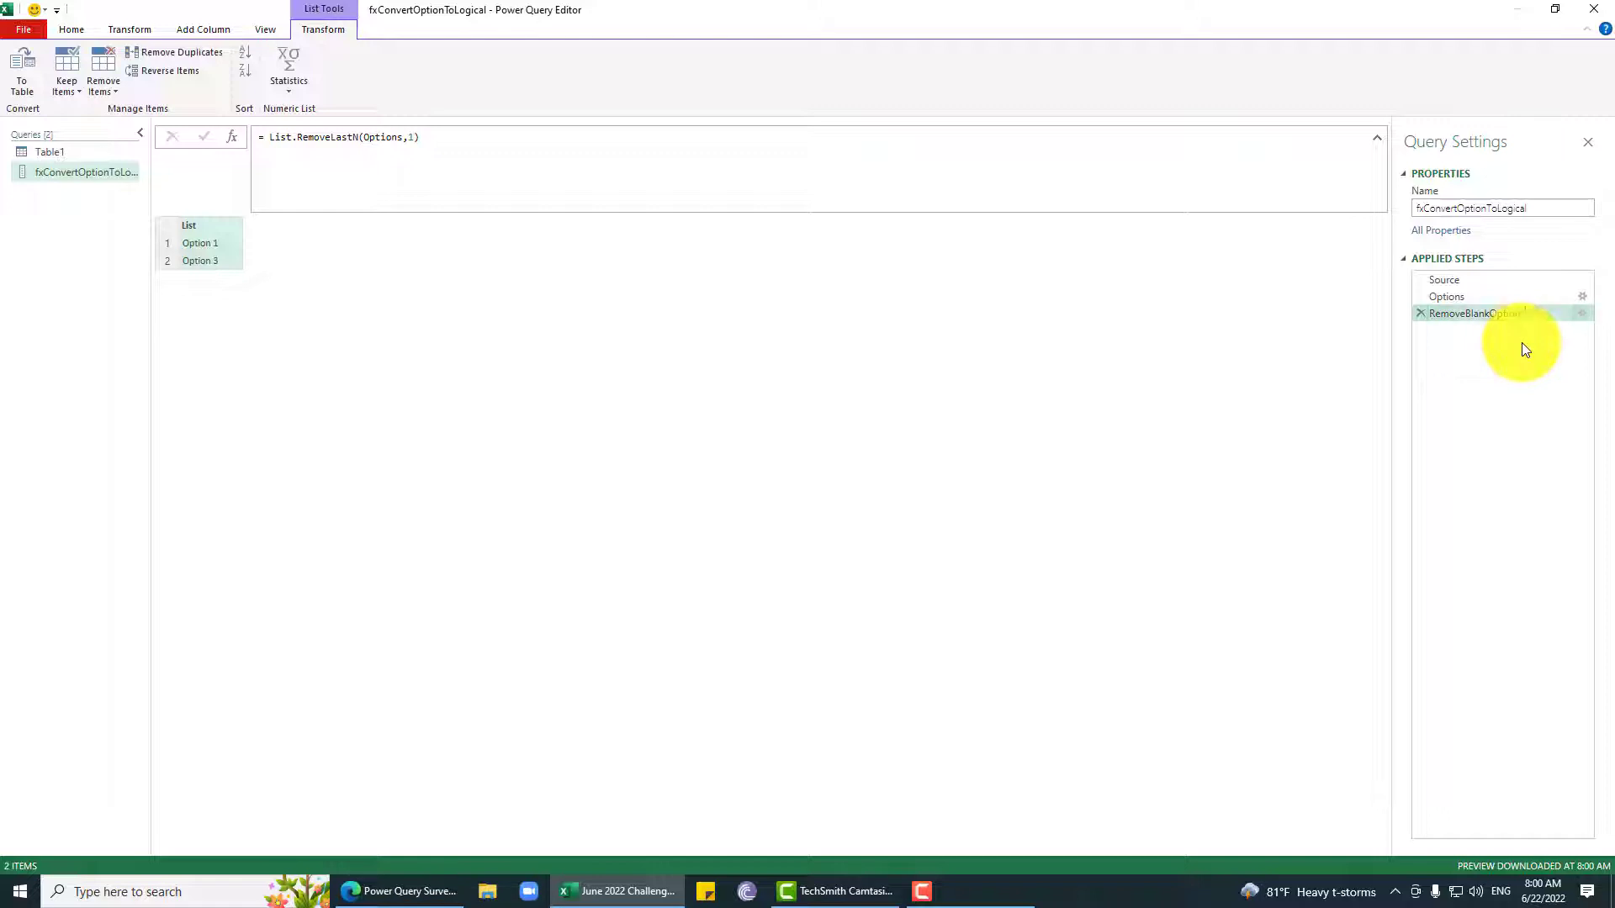
# - Start a new custom step whose formula applies List.Transform to the number list {1..3}
pyautogui.click(232, 136)
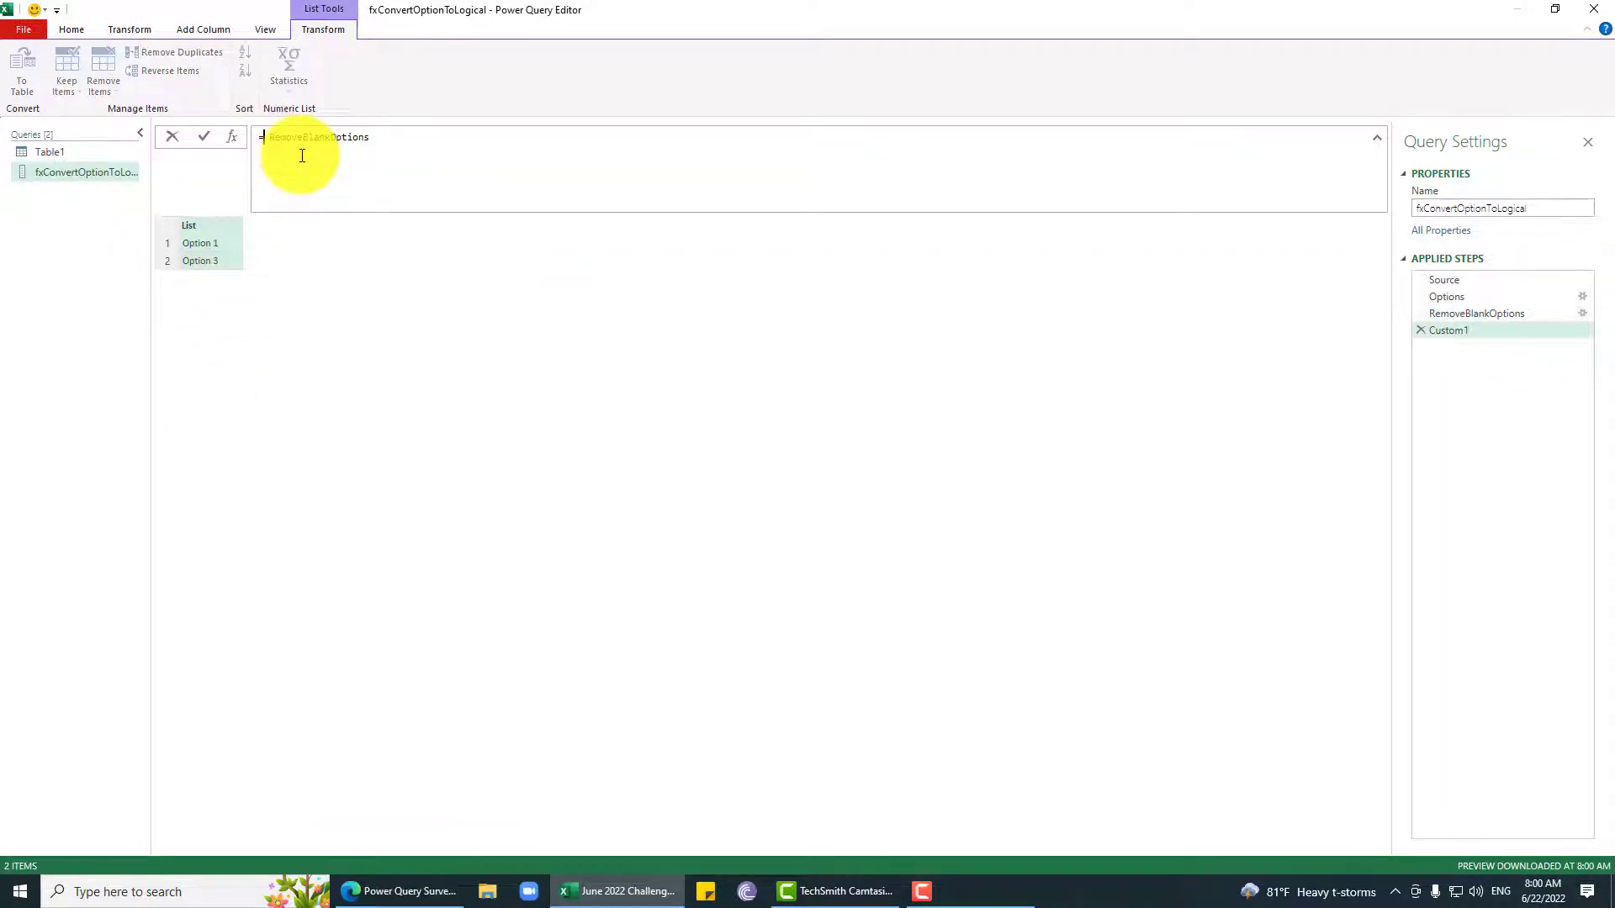
pyautogui.write('List.')
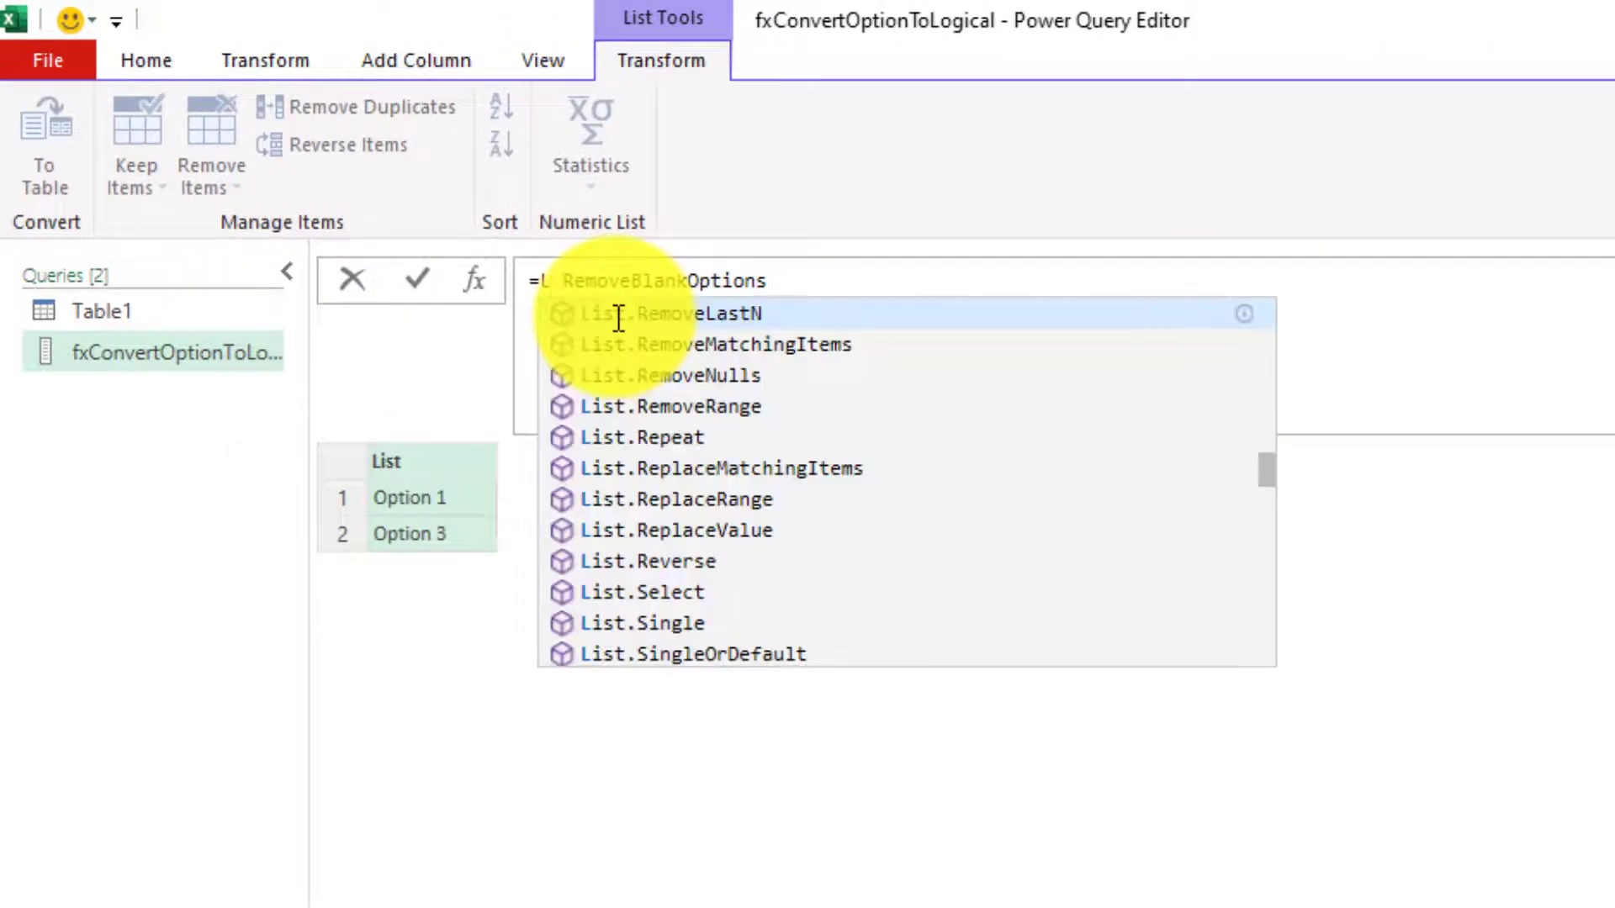
pyautogui.write('Tr')
pyautogui.press('Tab')
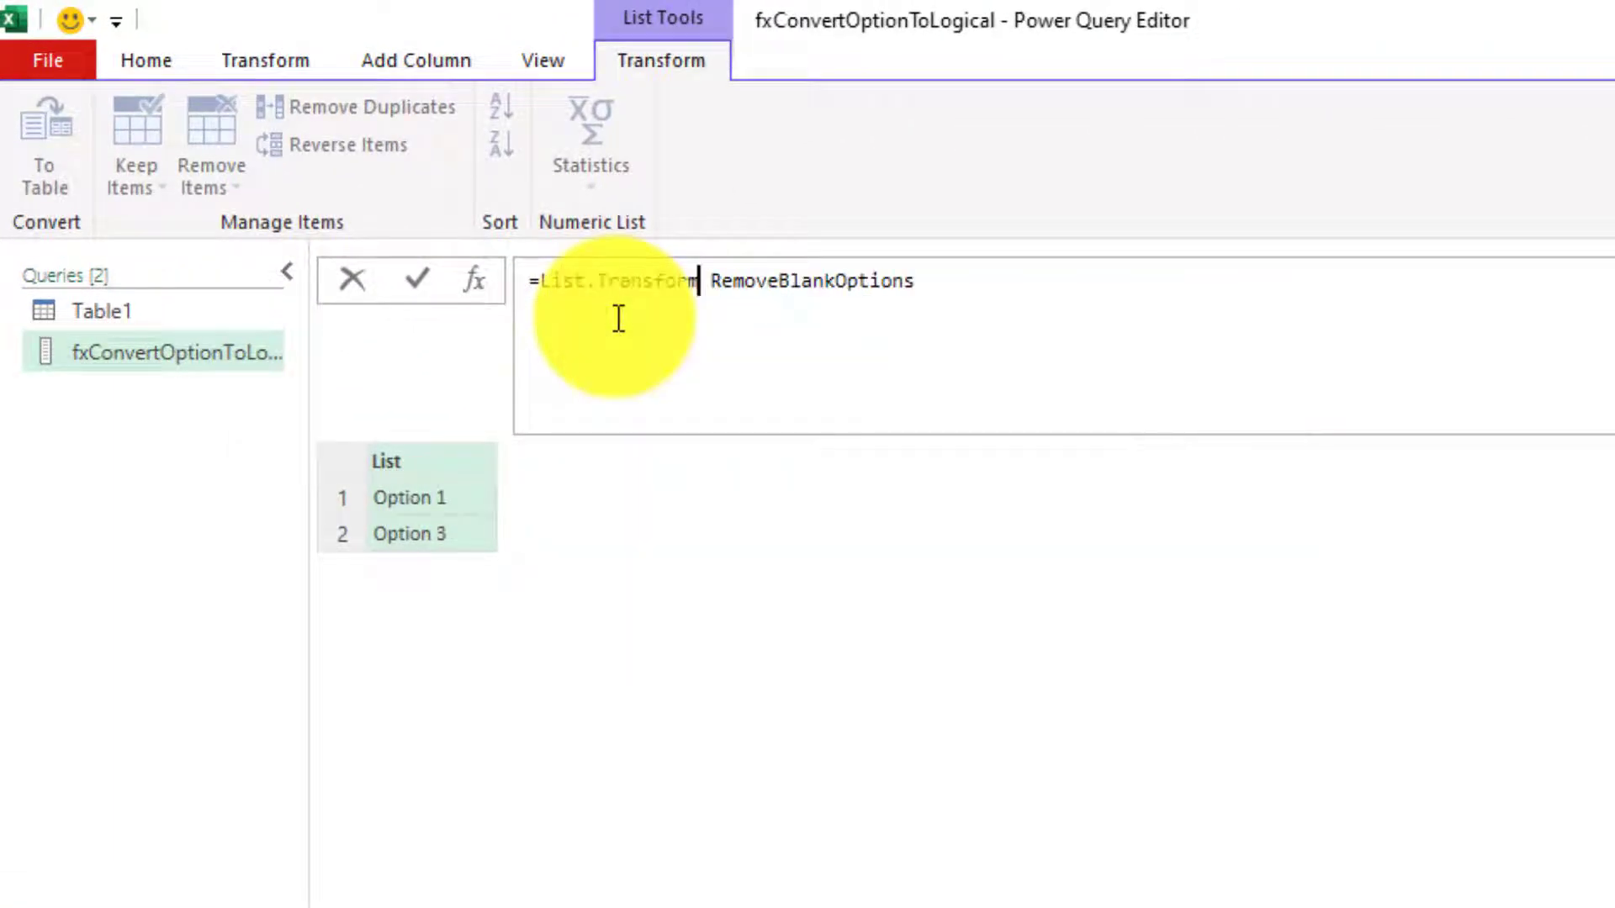
pyautogui.write('(')
pyautogui.write('{')
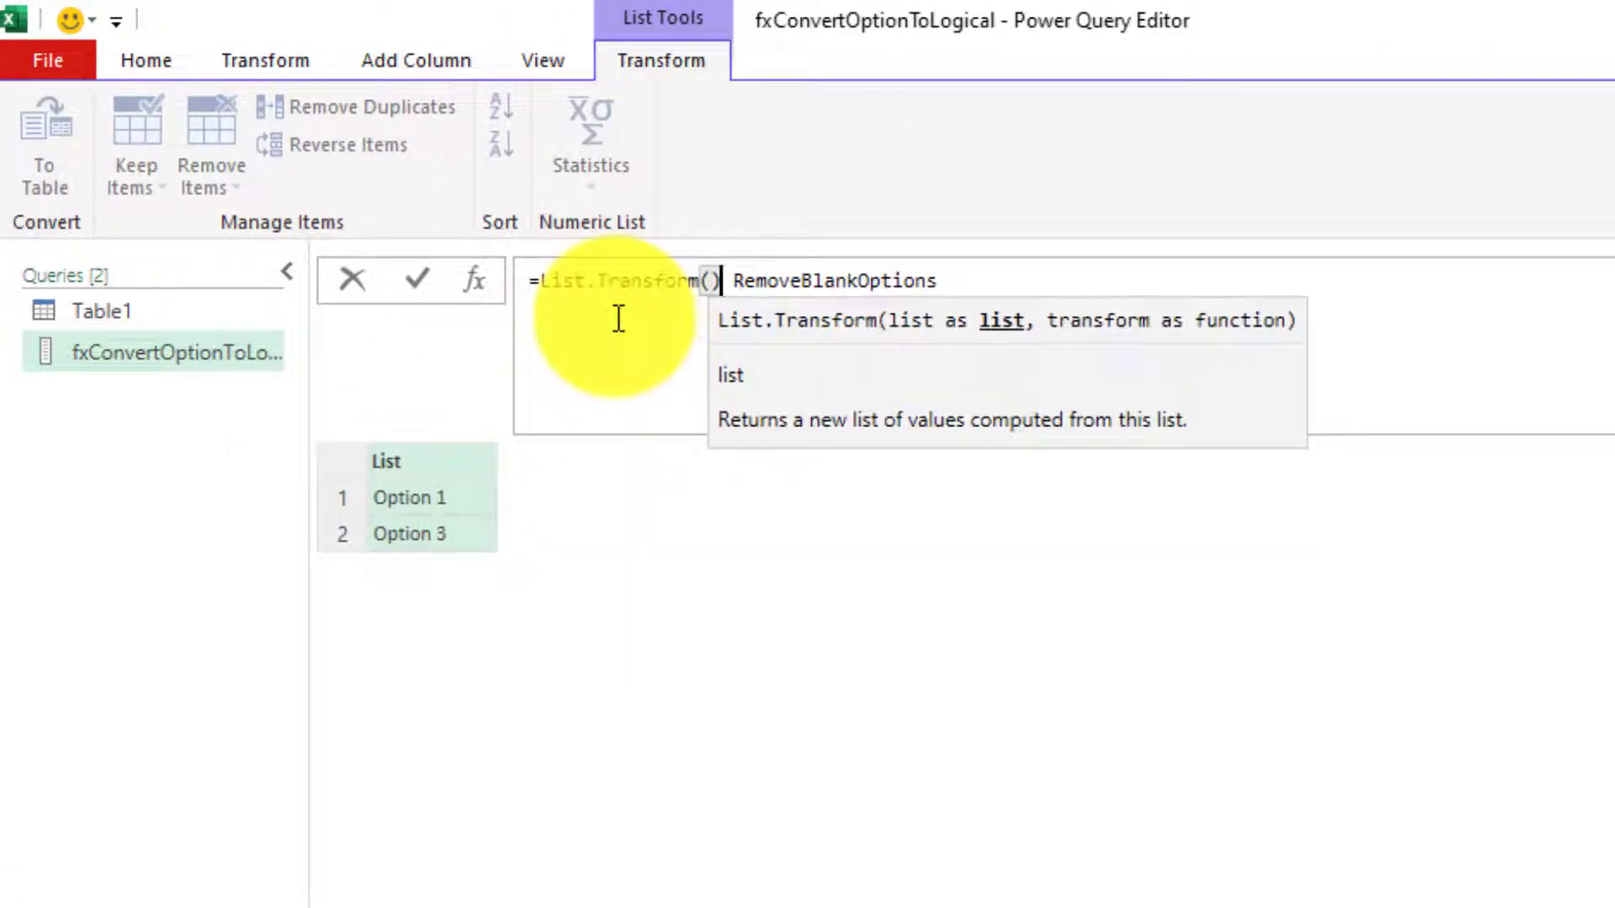
pyautogui.write('1..3}')
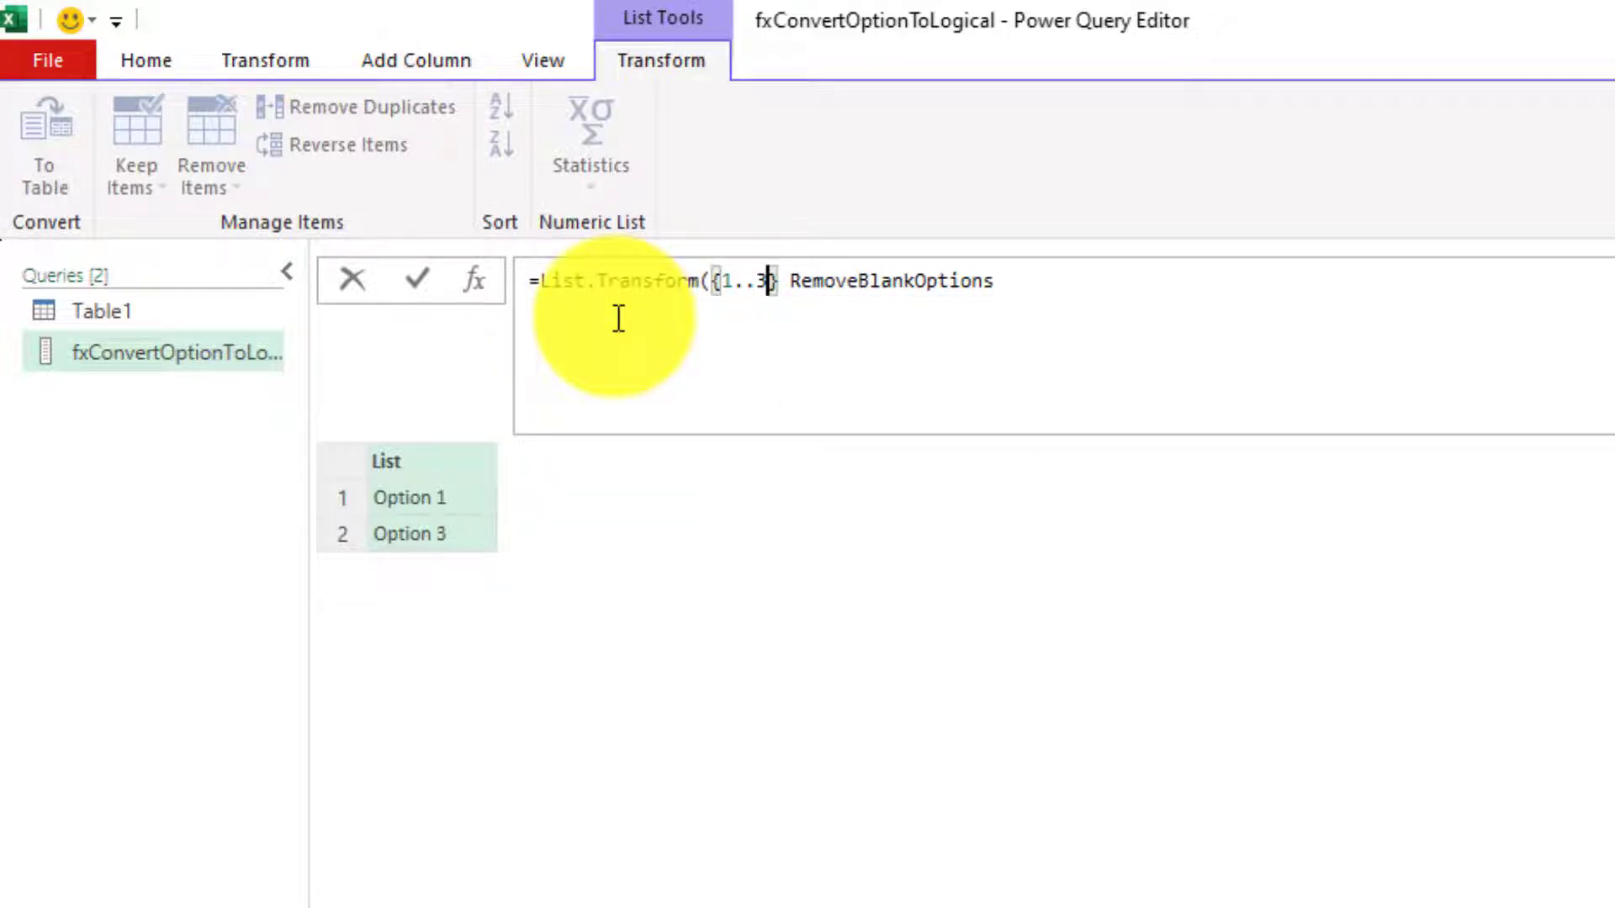
pyautogui.write(',')
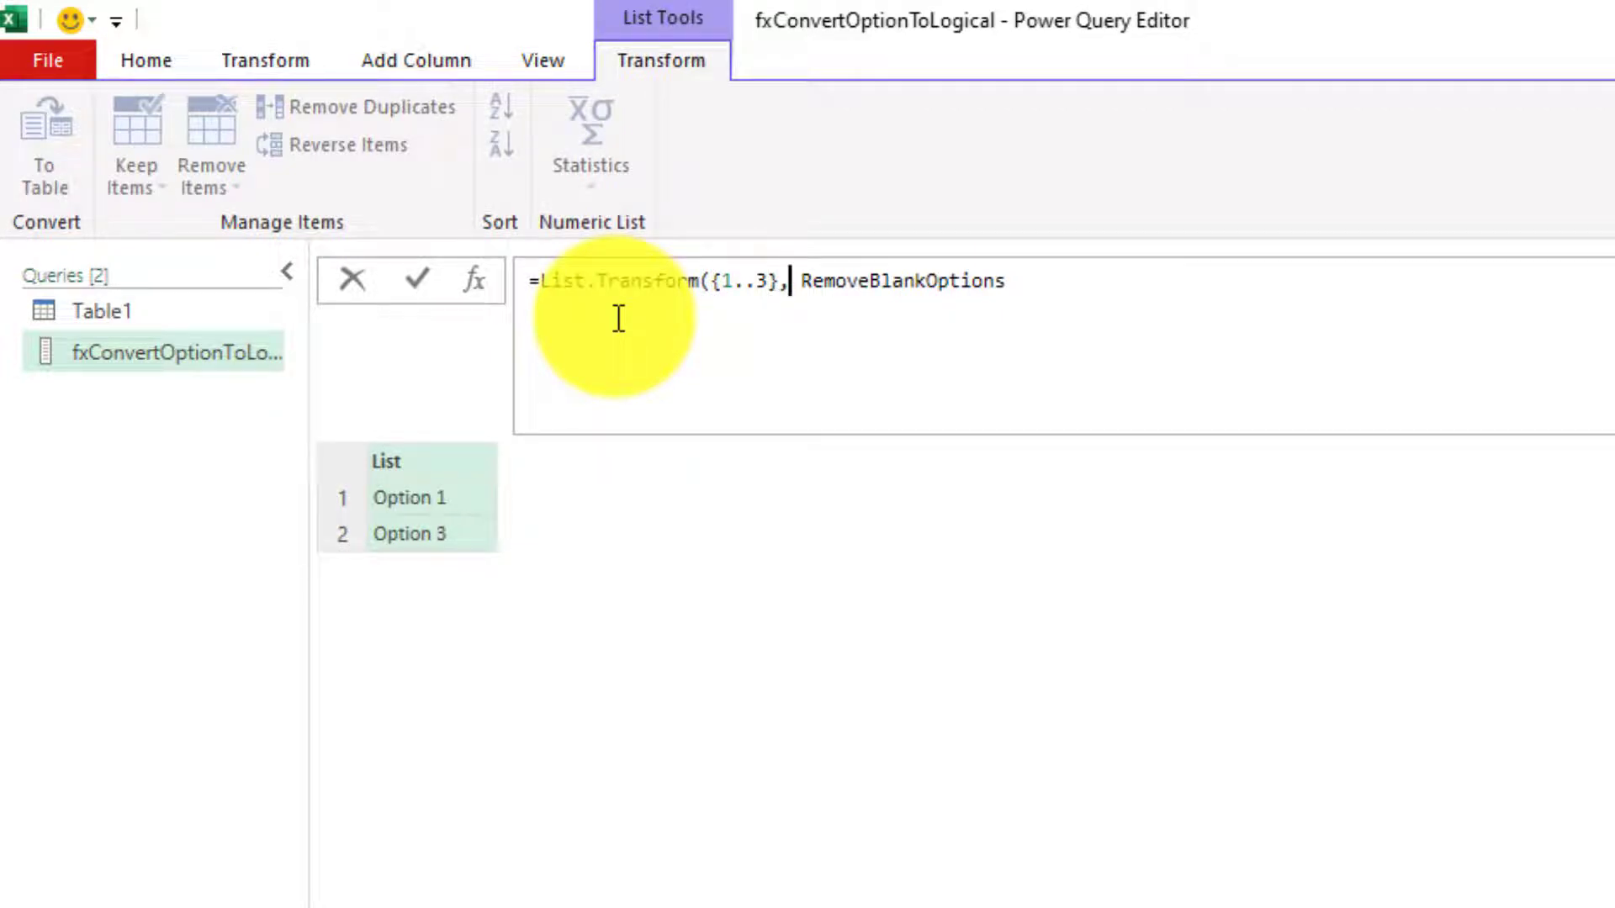
# - Within the List.Transform formula, wrap RemoveBlankOptions in List.Contains as the list to check
pyautogui.write('Li')
pyautogui.press('Tab')
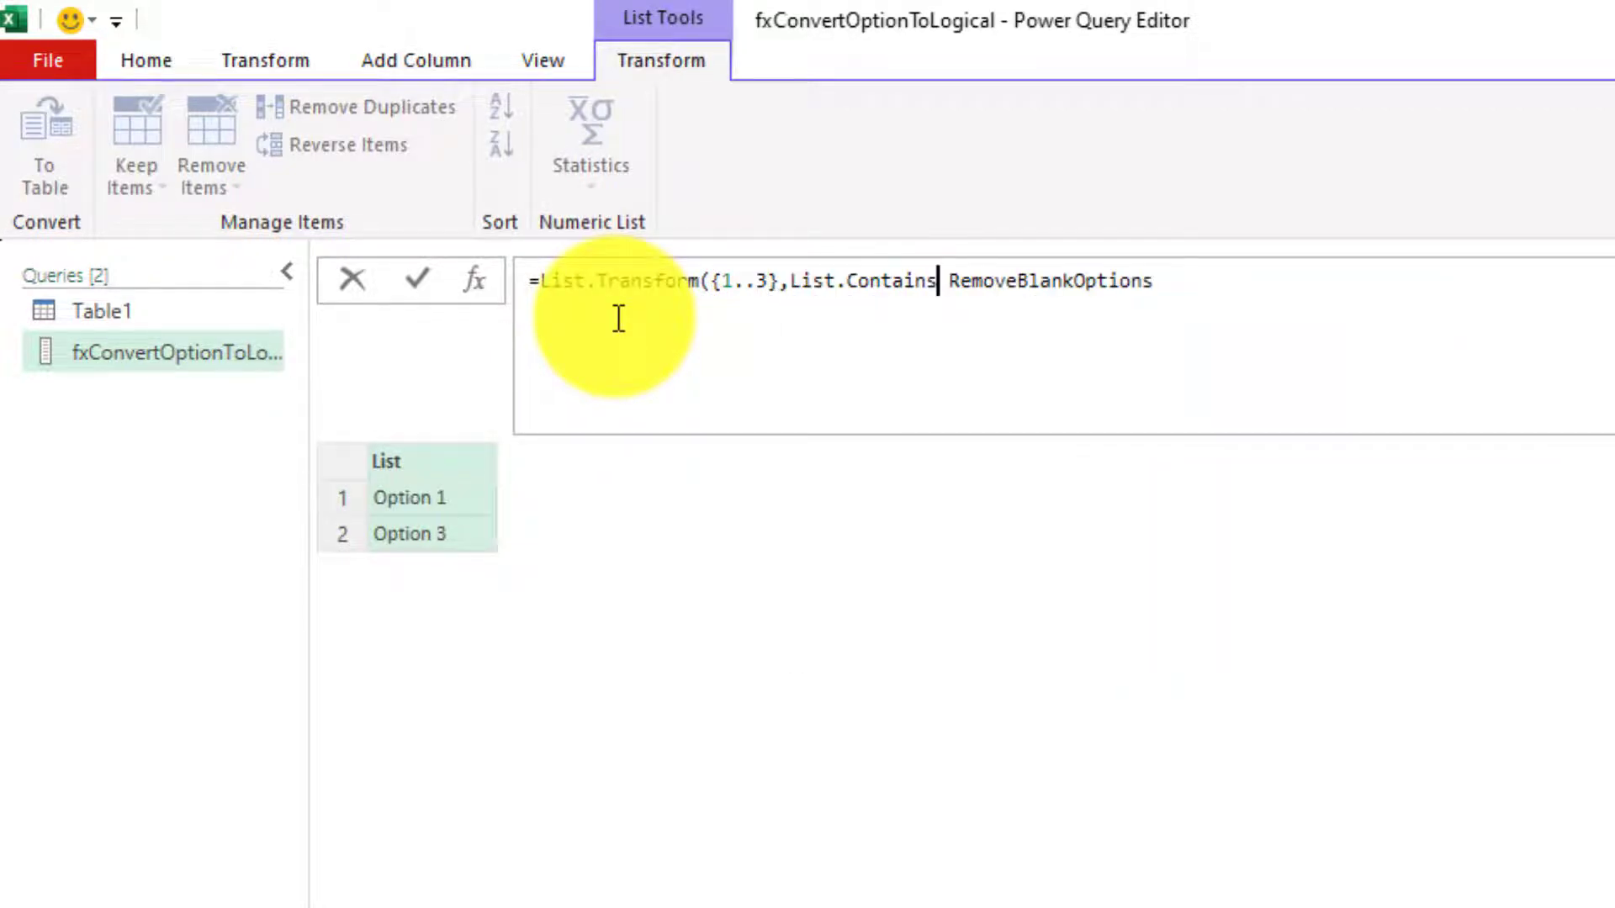
pyautogui.write('(')
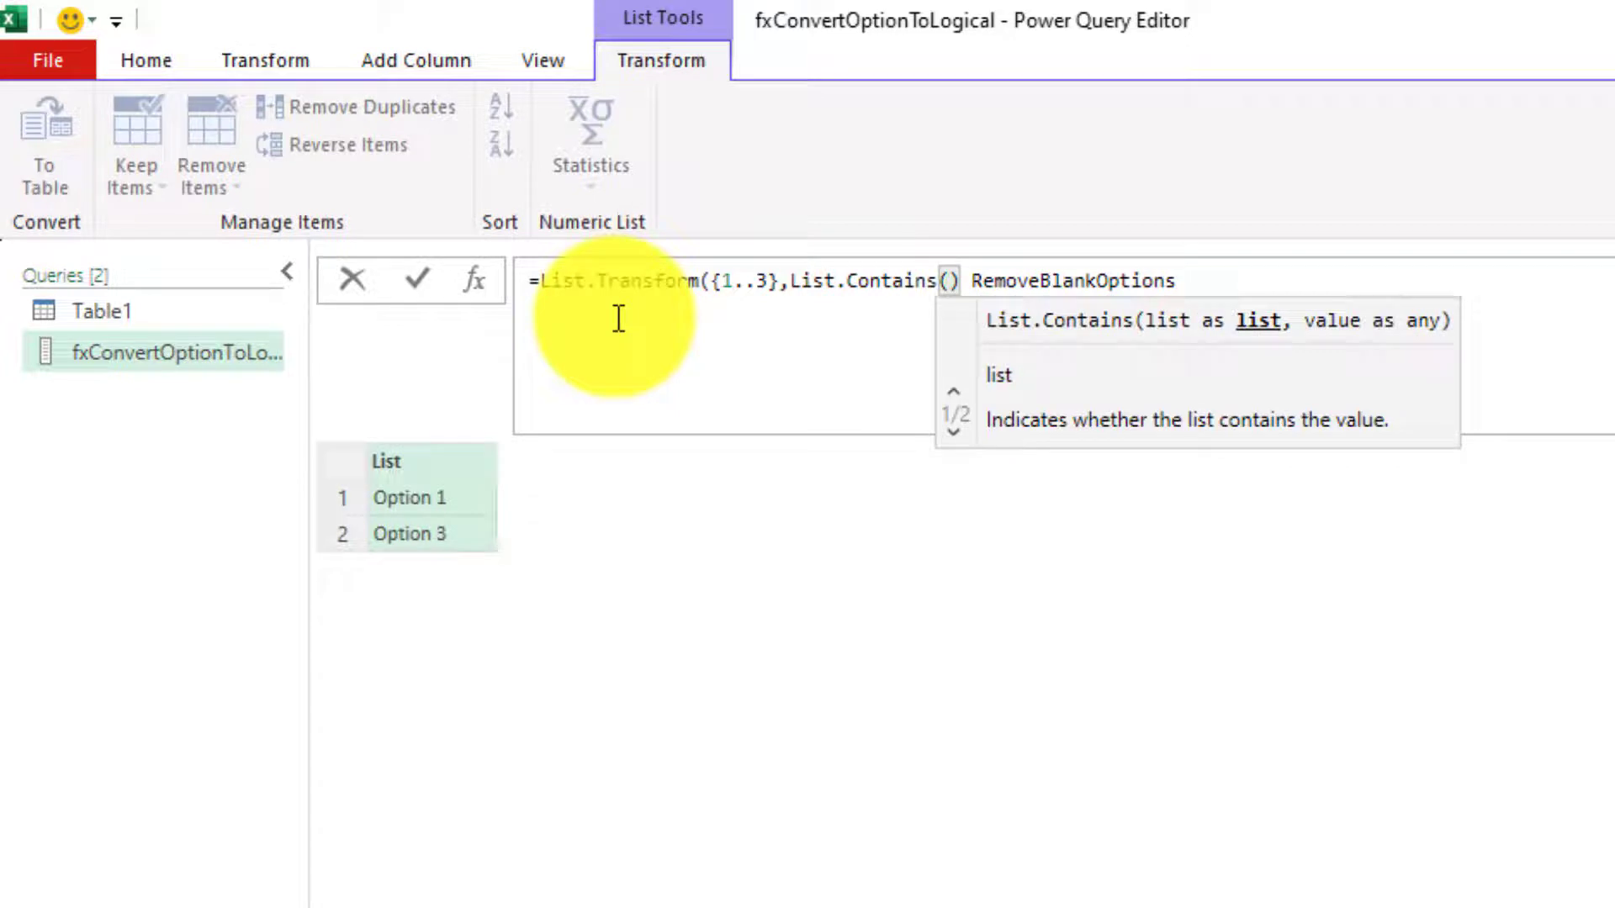
pyautogui.write(')')
pyautogui.press('BackSpace')
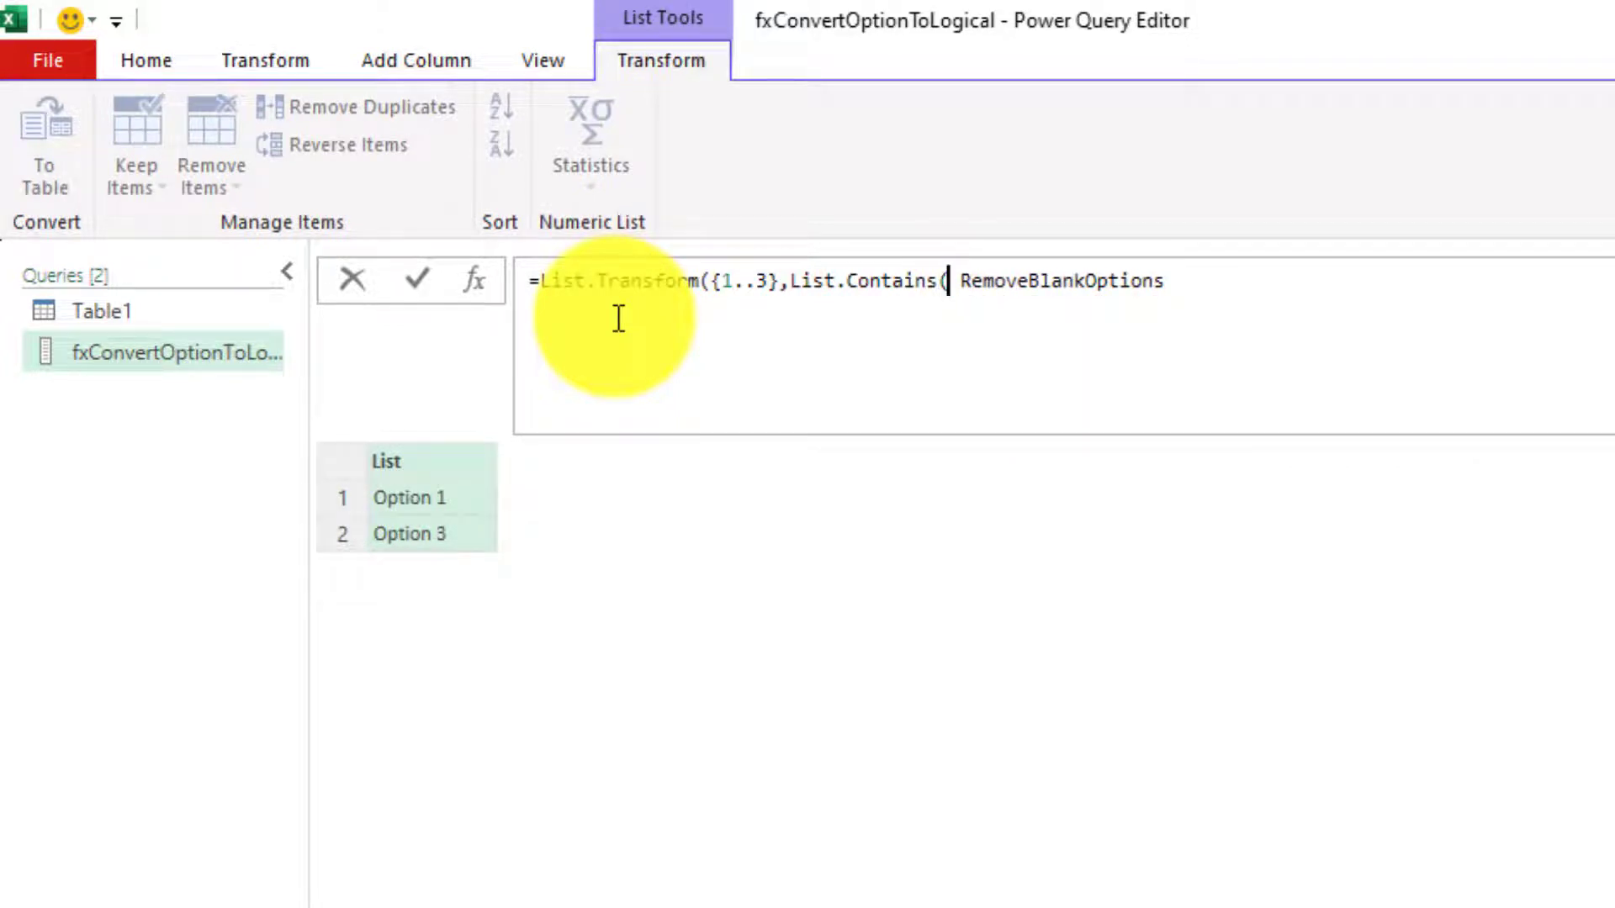
pyautogui.press('BackSpace')
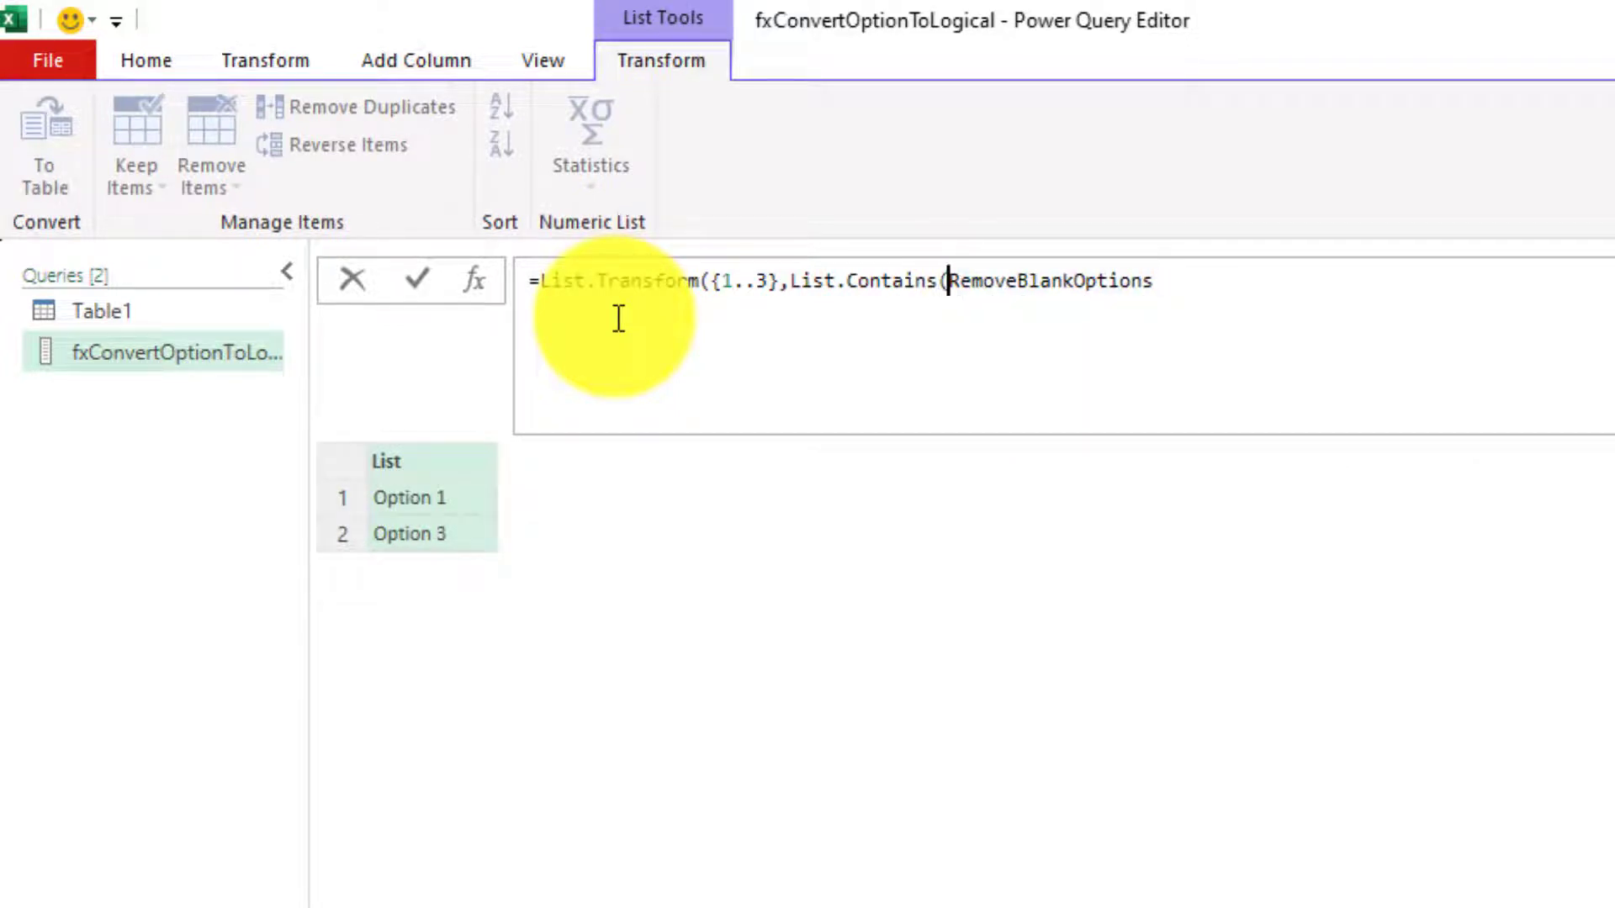
pyautogui.press('End')
pyautogui.write(',')
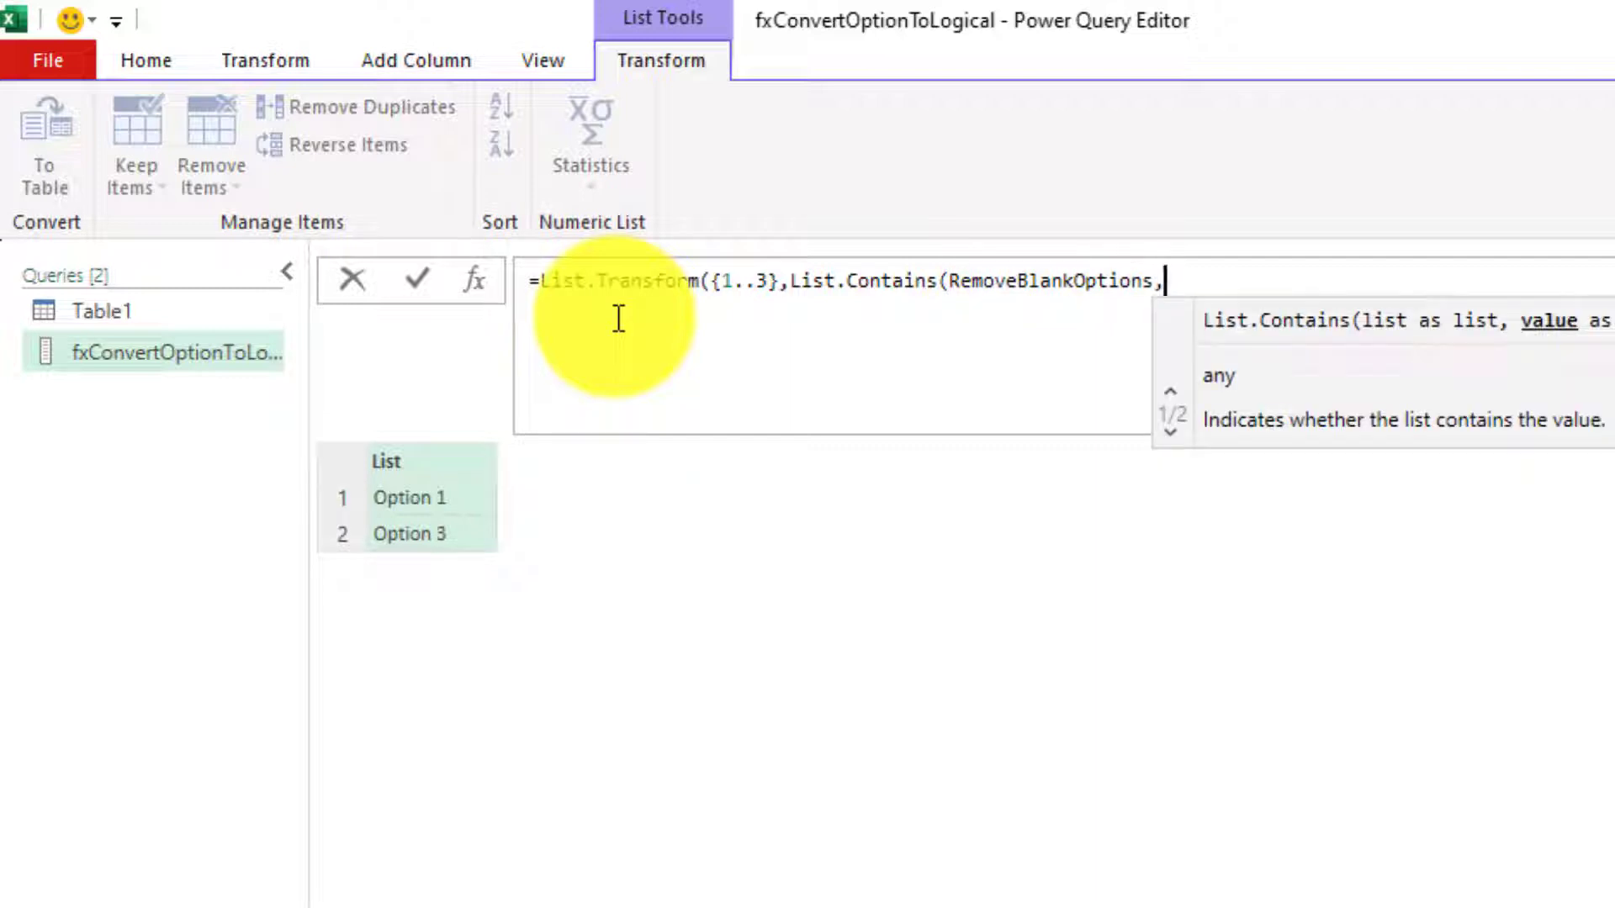
# - Set the value List.Contains looks for to "Option " & Text.From(_) and close the function
pyautogui.write('"Option')
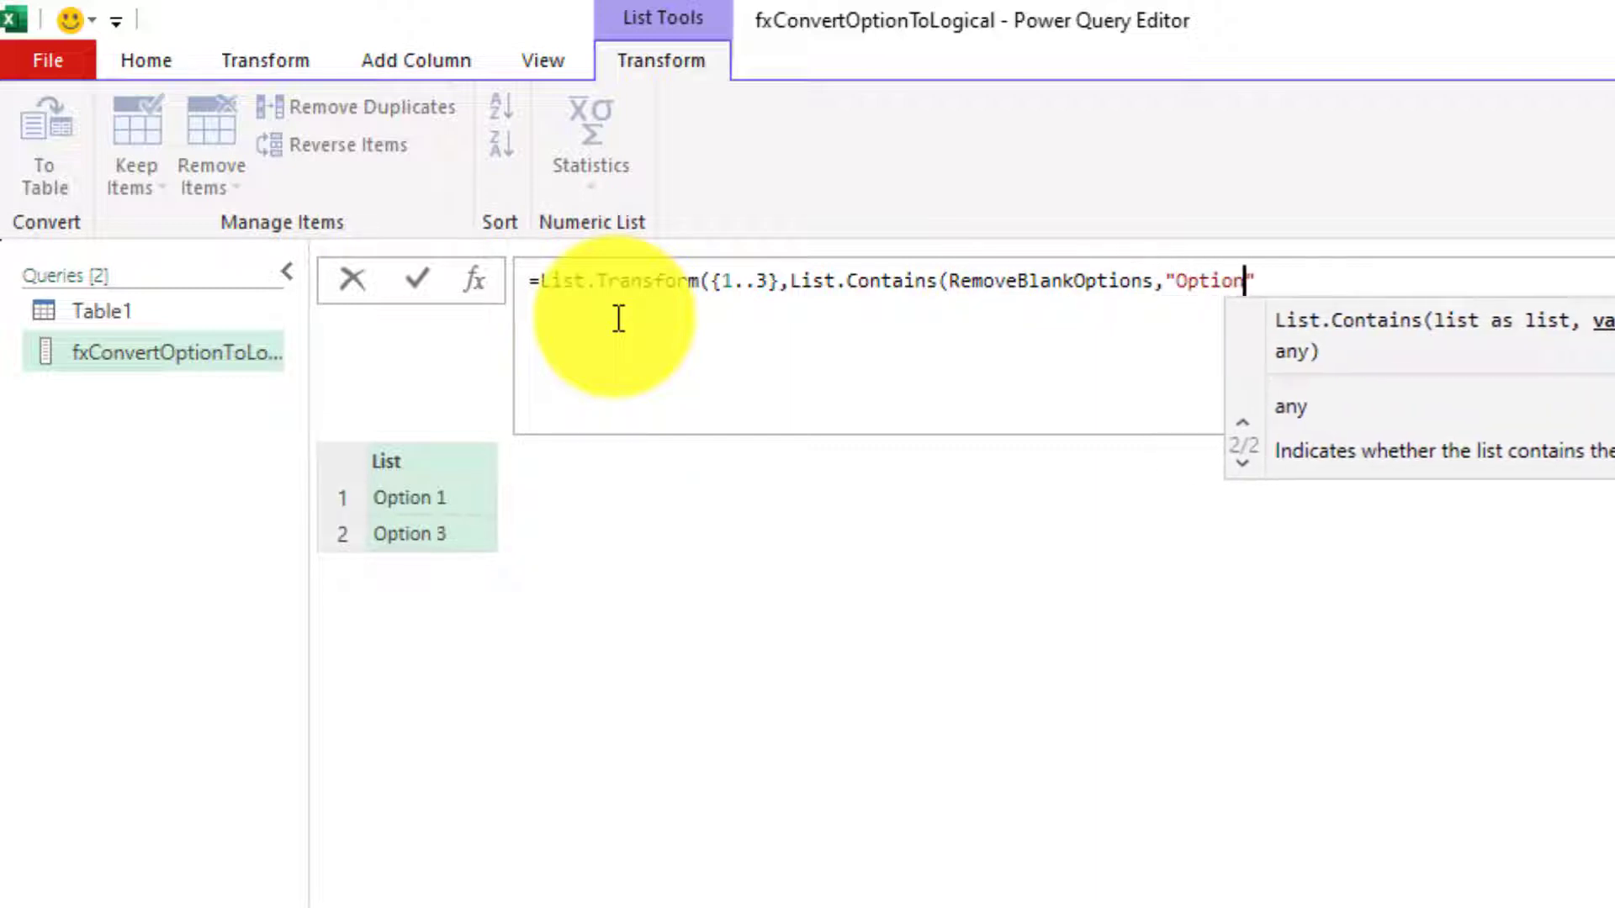
pyautogui.write(' " & ')
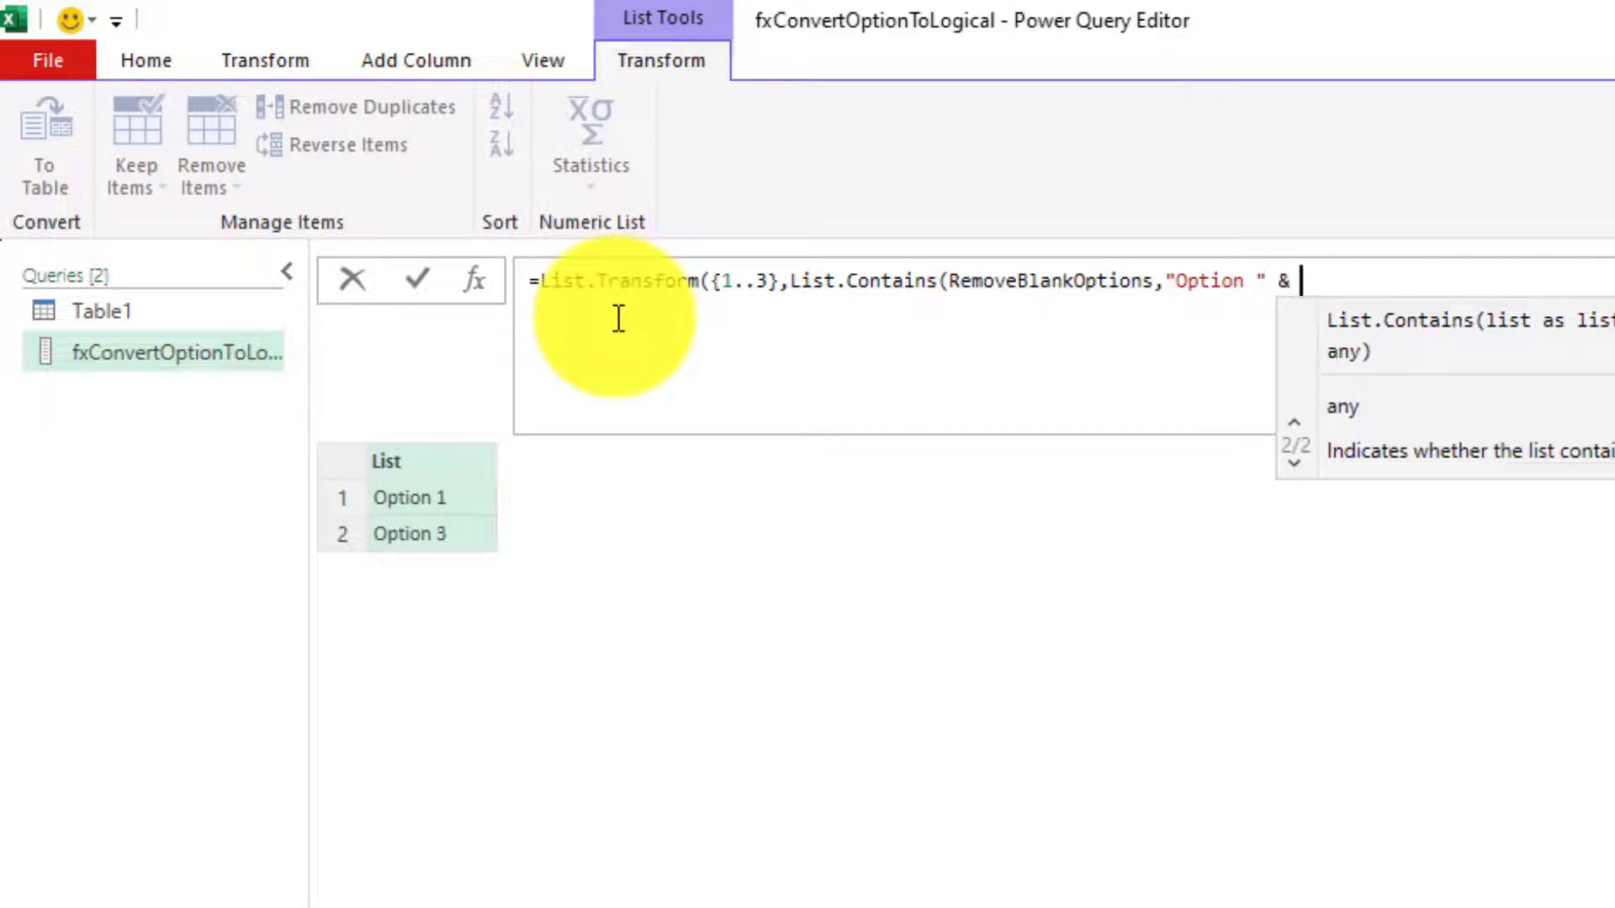
pyautogui.write('Text.F')
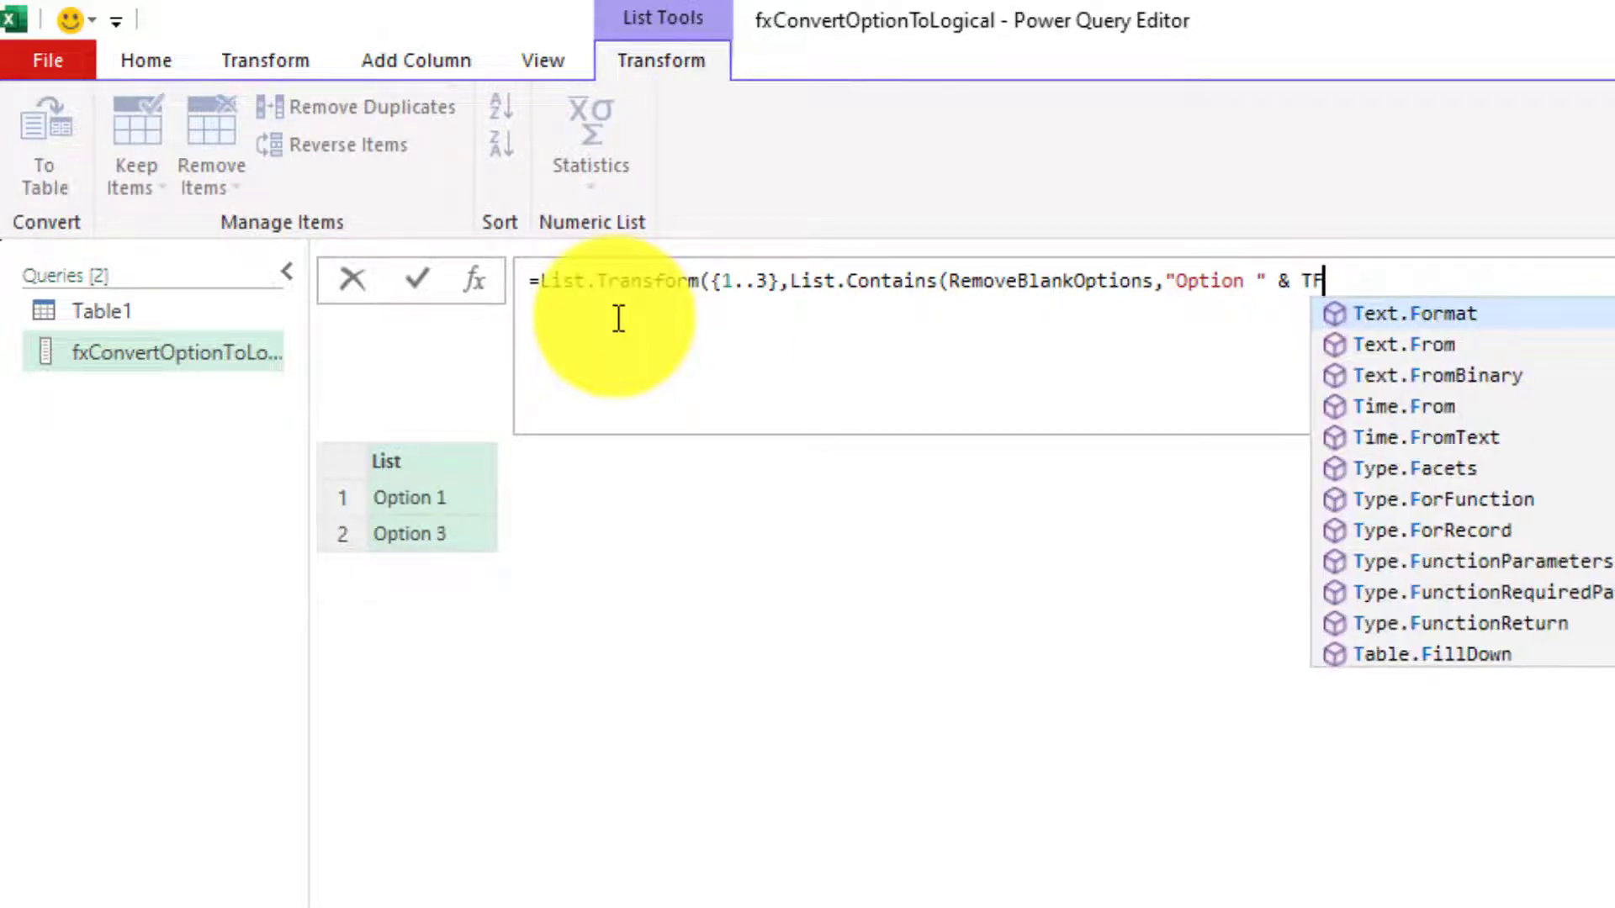
pyautogui.press('Tab')
pyautogui.write('(')
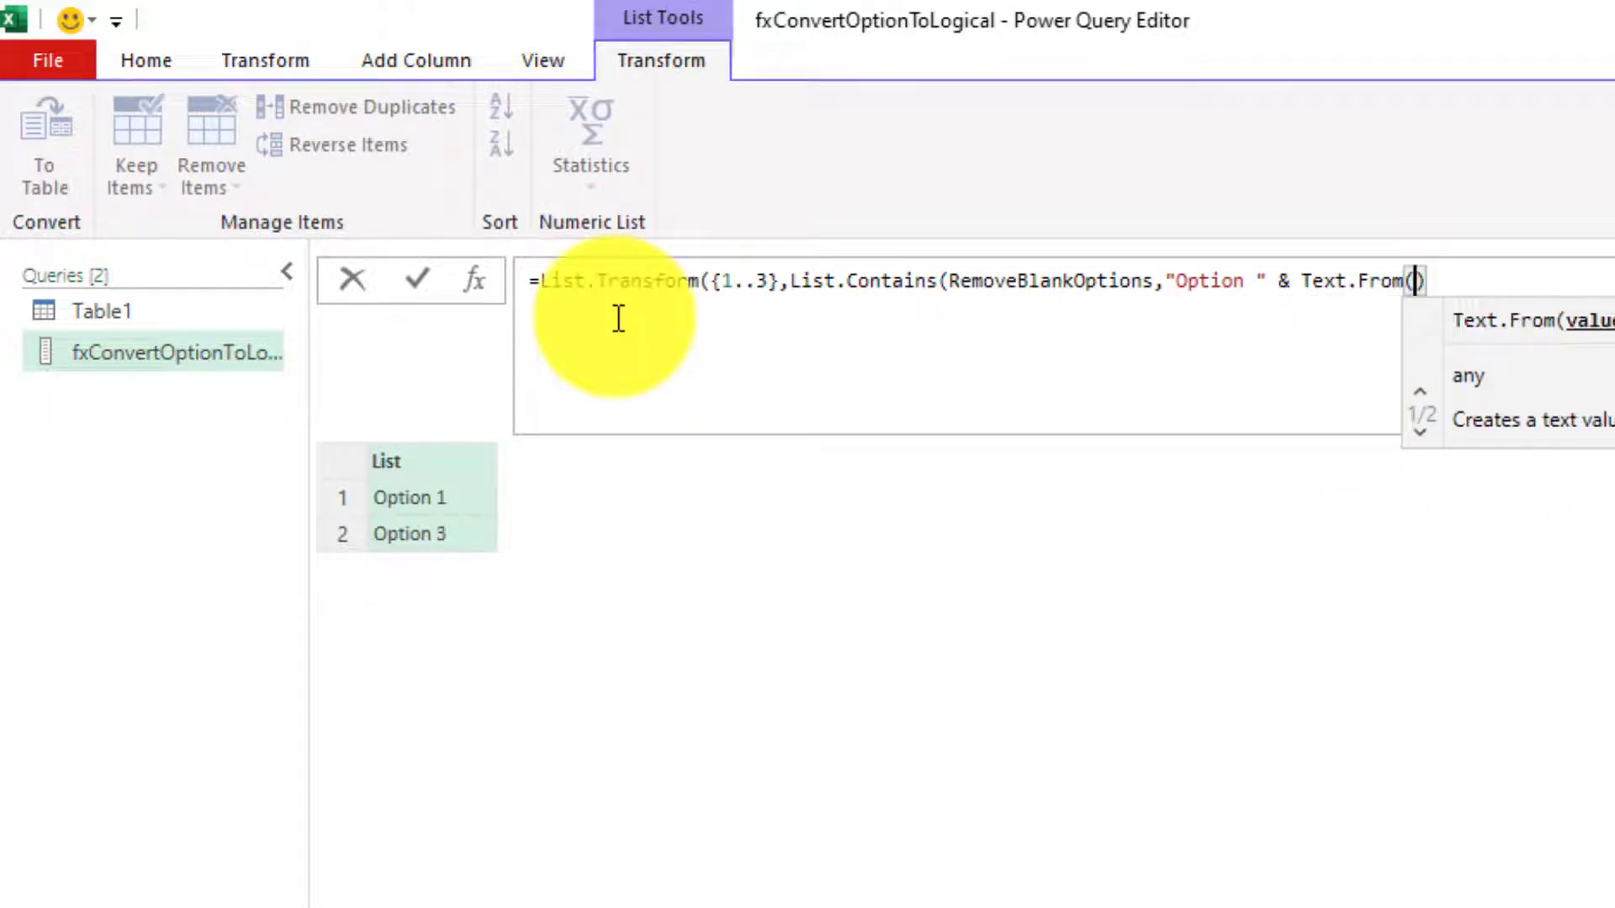
pyautogui.write('_')
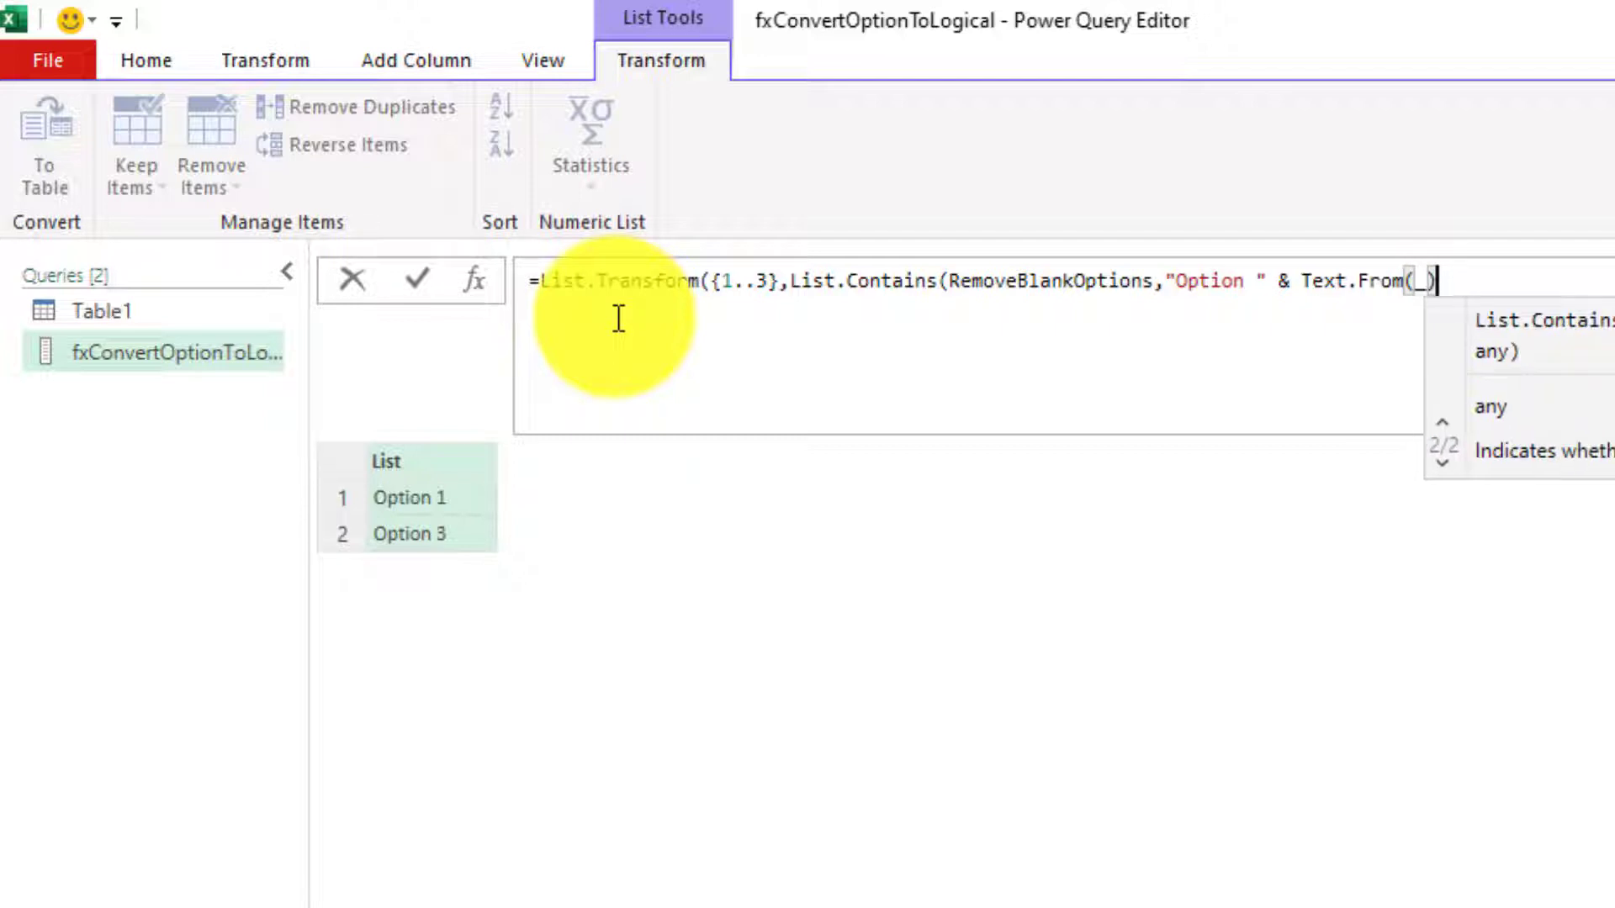
pyautogui.write('))')
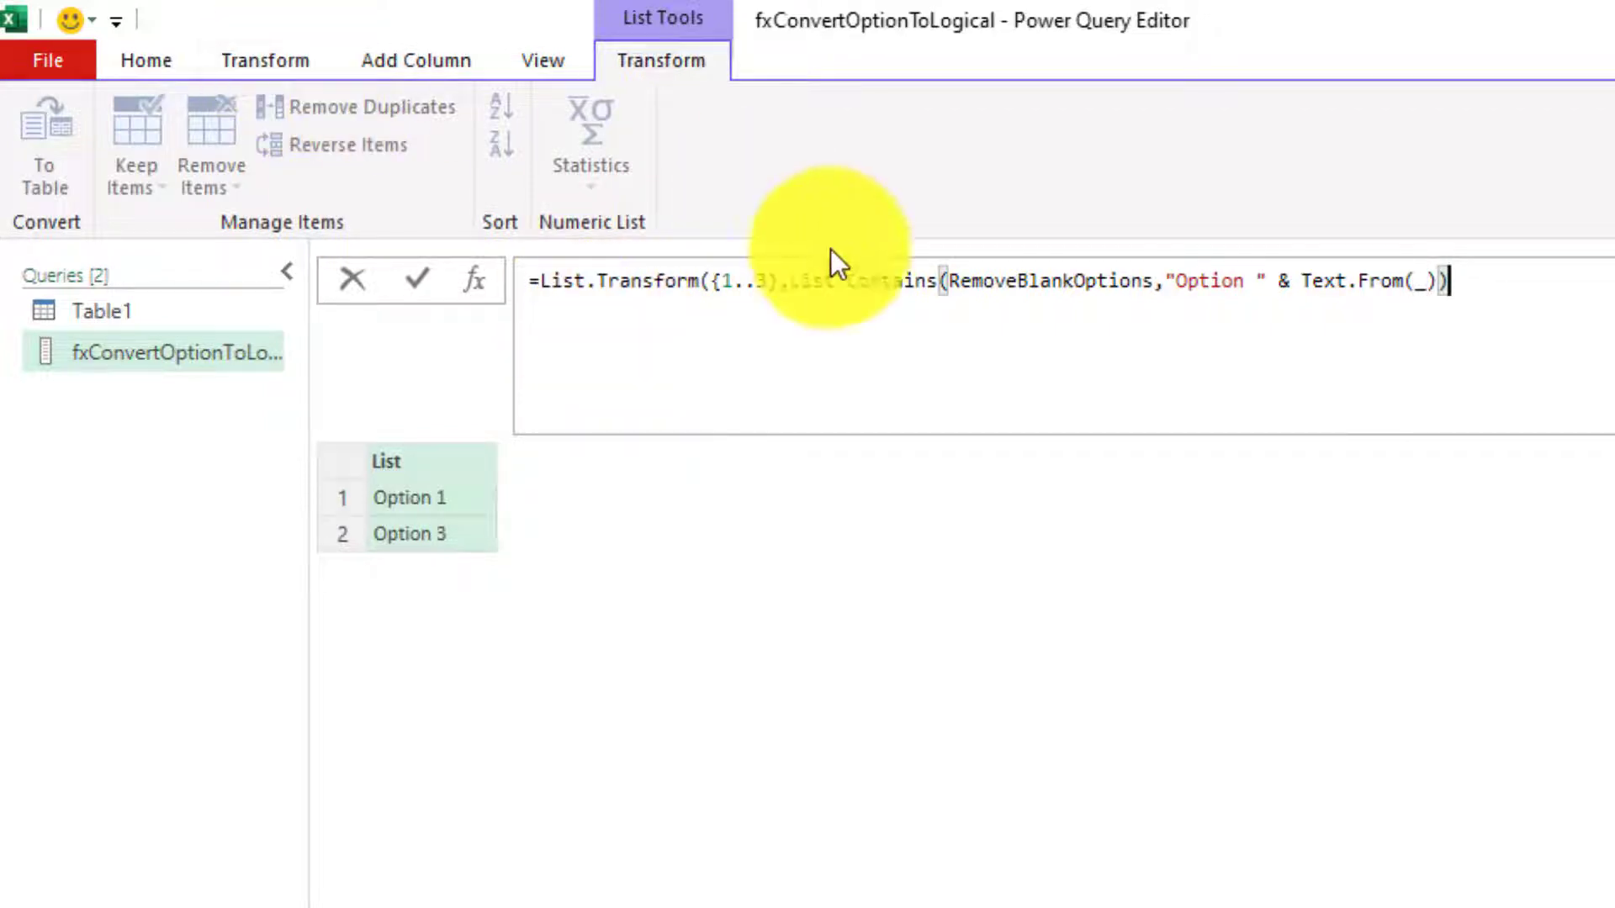
# - Put each before List.Contains, close the List.Transform formula and commit it
pyautogui.click(791, 280)
pyautogui.write('eah')
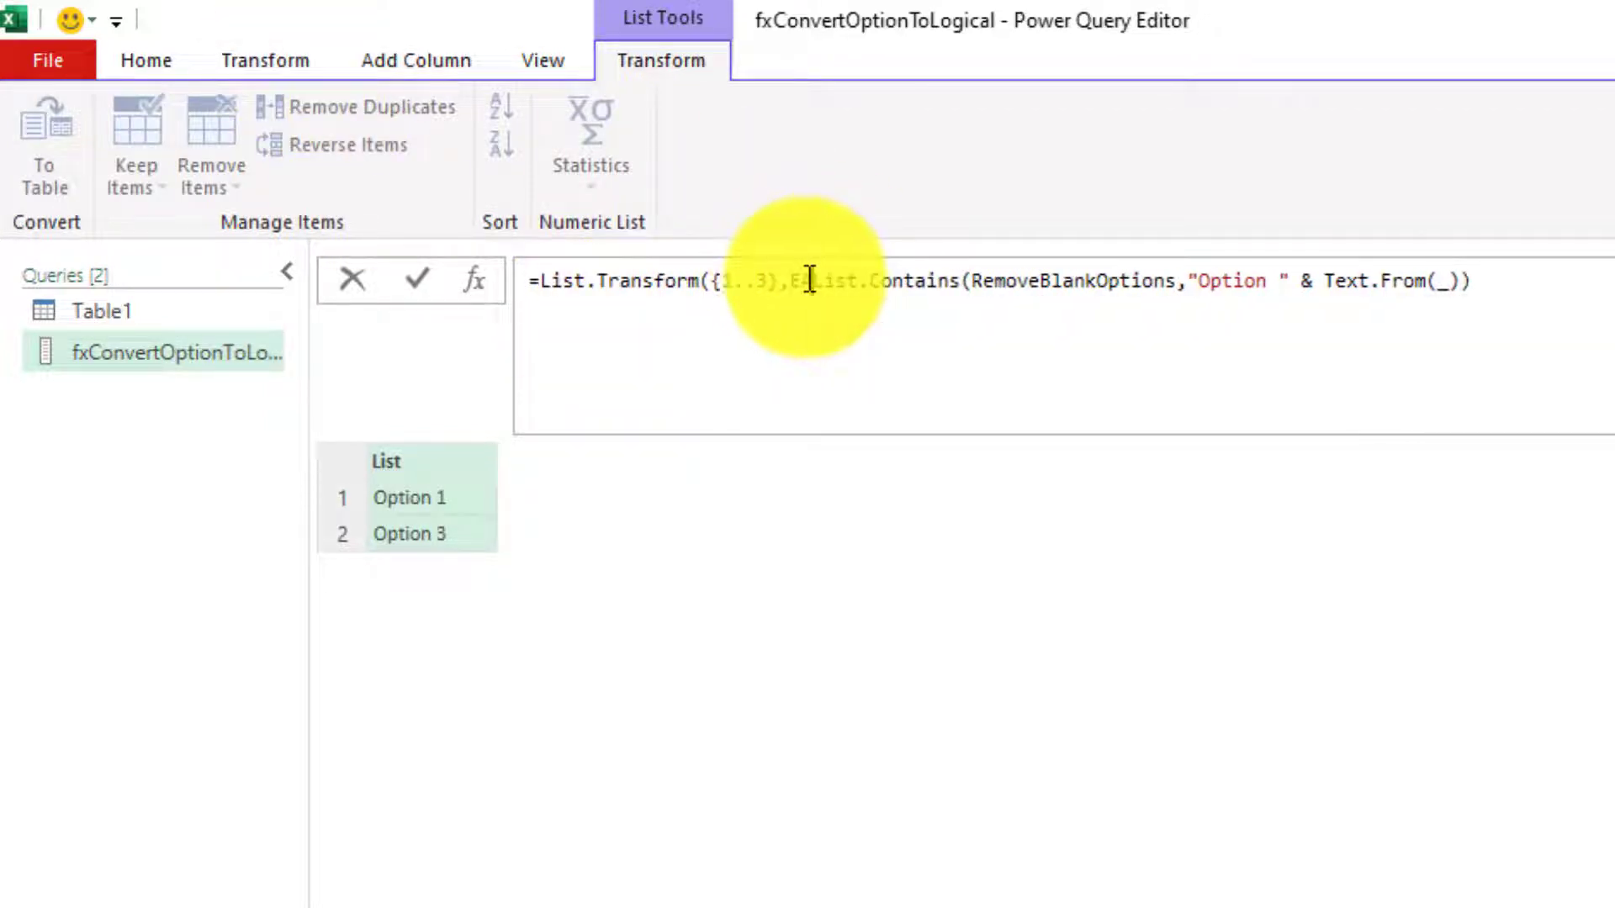
pyautogui.press('BackSpace')
pyautogui.press('BackSpace')
pyautogui.press('BackSpace')
pyautogui.write('each')
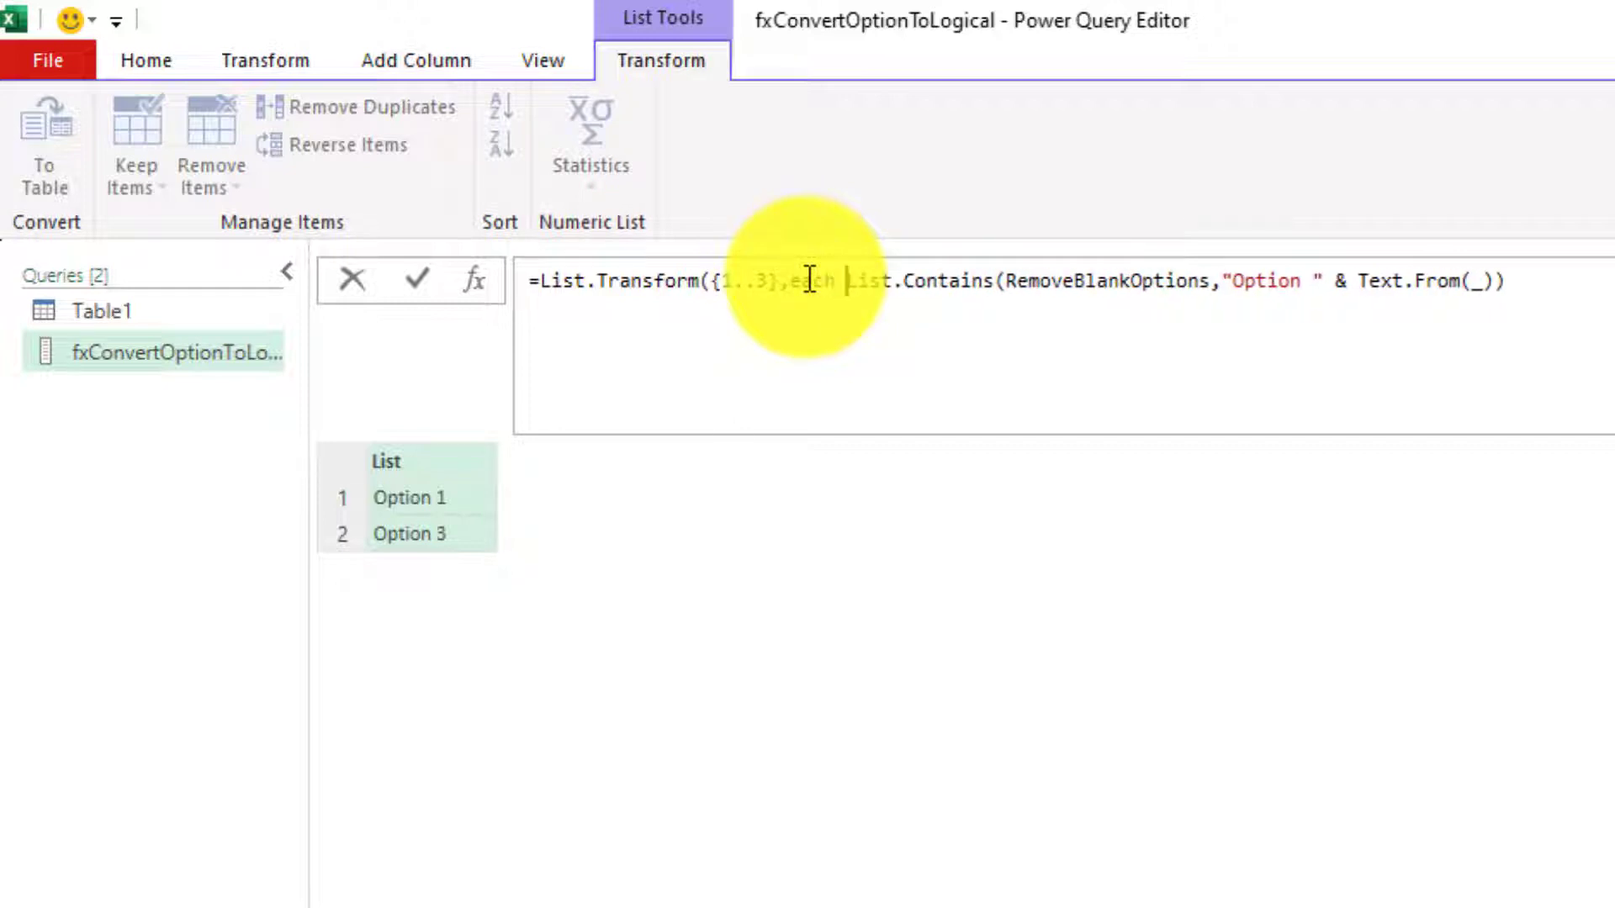
pyautogui.click(1601, 278)
pyautogui.write(')')
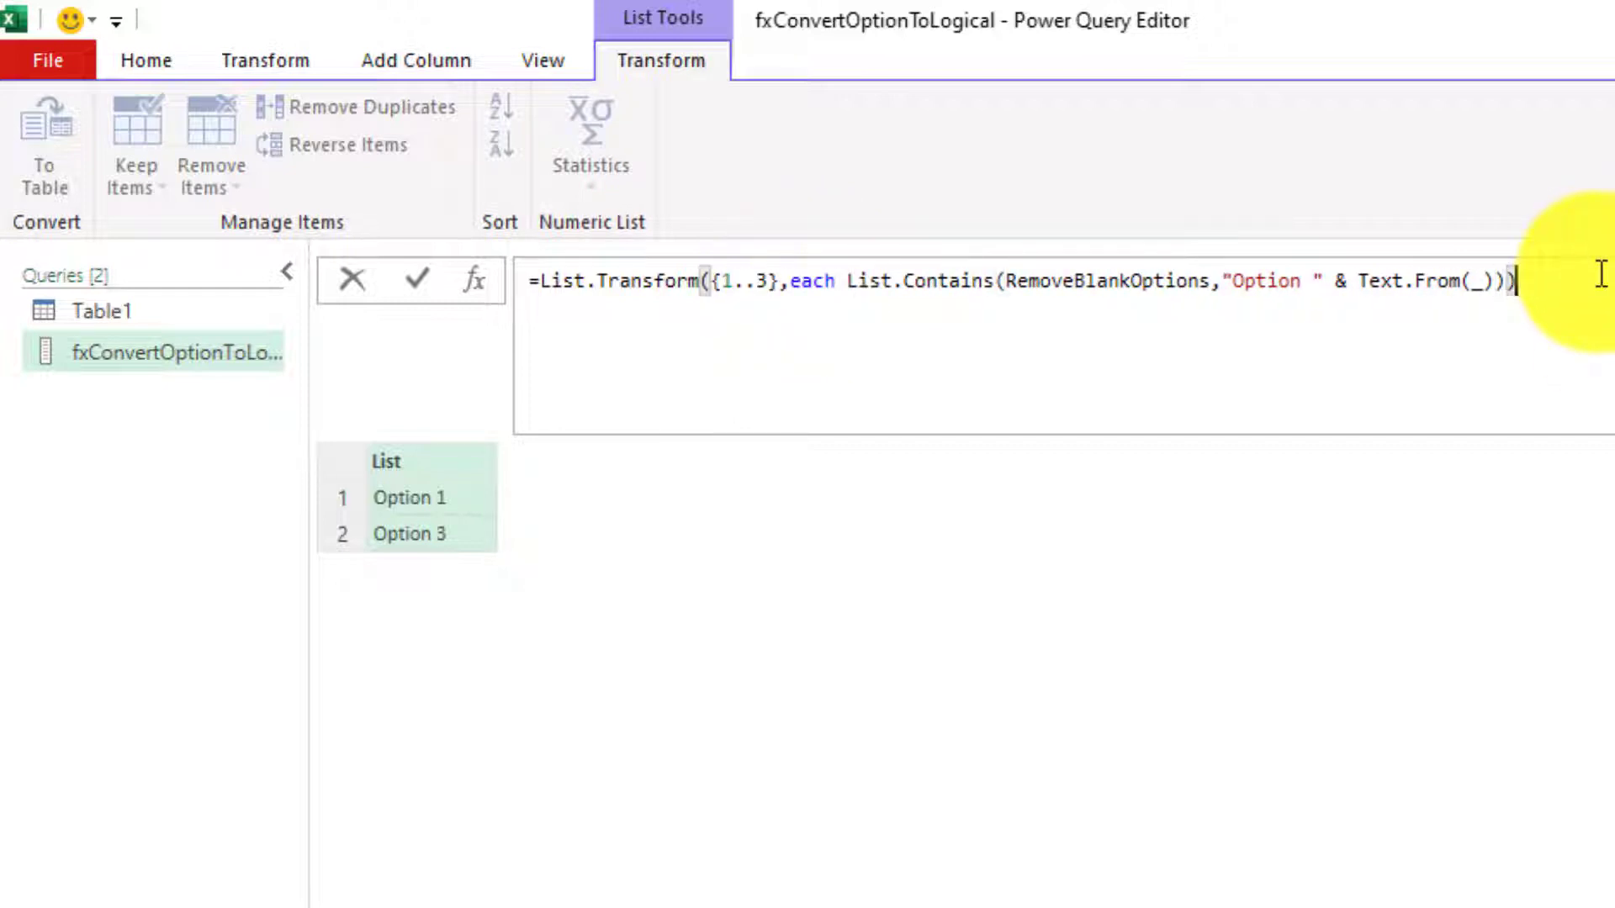
pyautogui.press('Return')
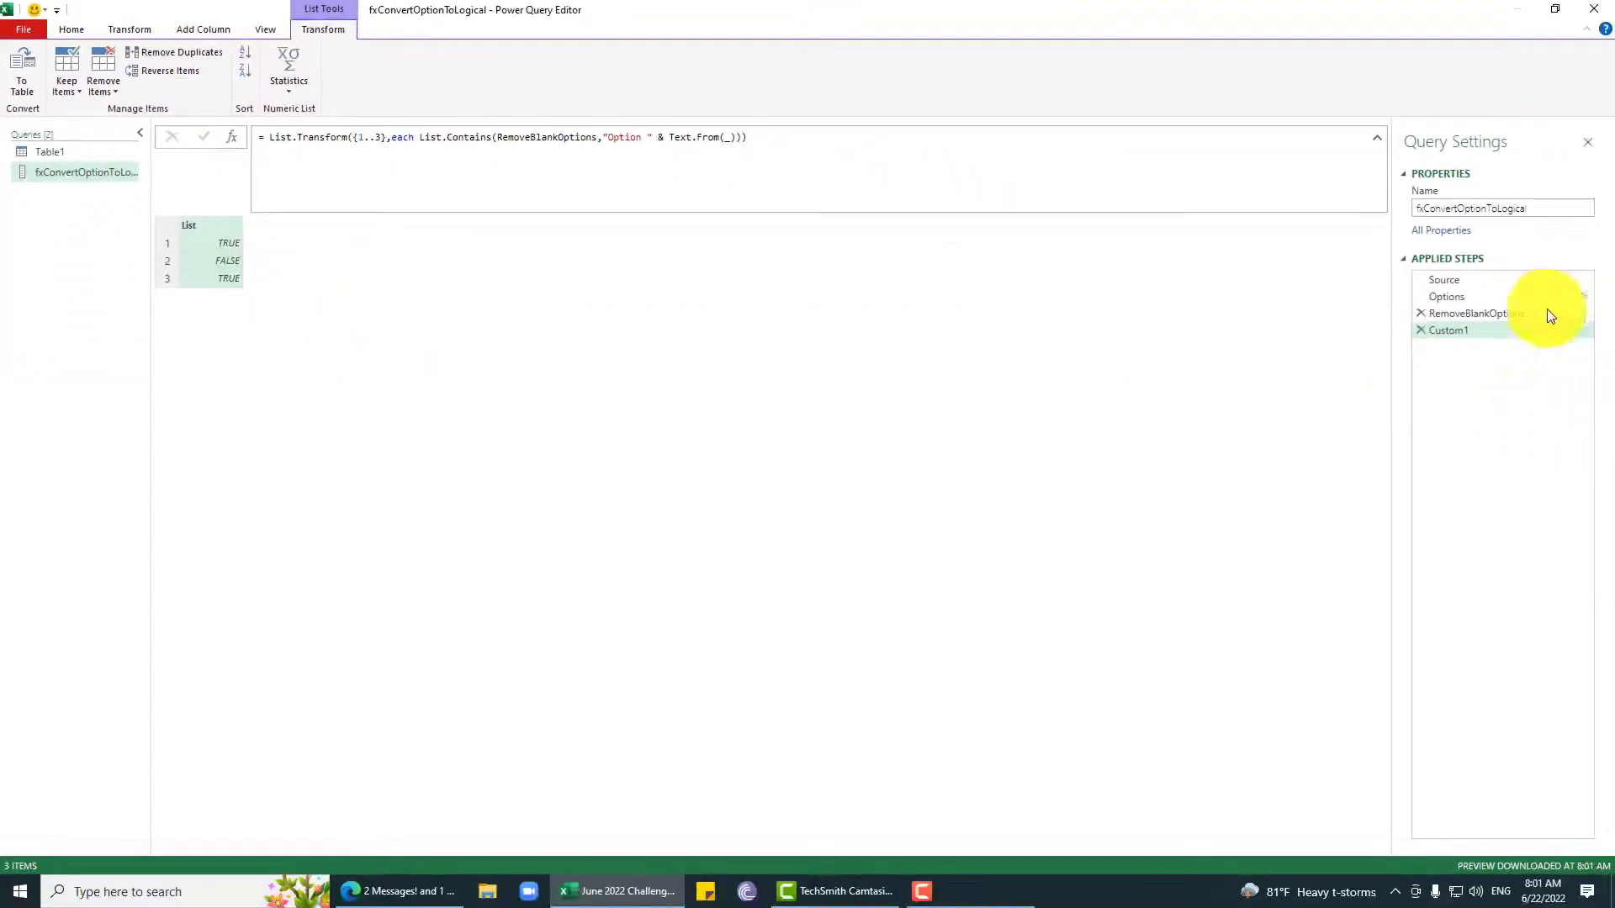
# - Rename the List.Transform step as ConvertToLogical after checking it against the RemoveBlankOptions list
pyautogui.click(1544, 313)
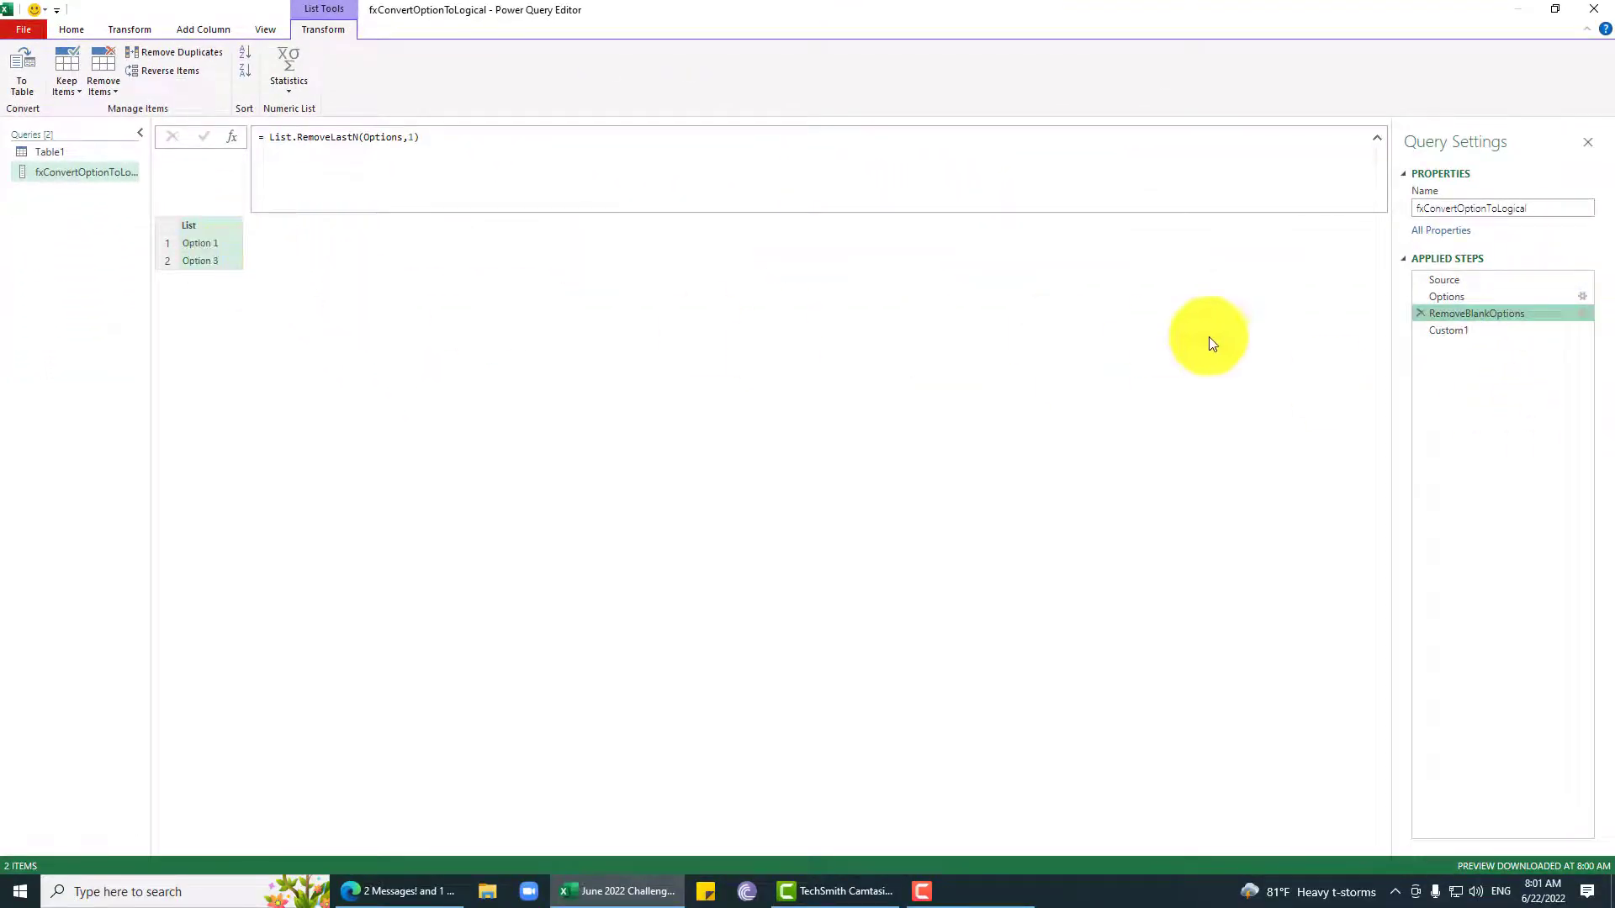
pyautogui.click(1476, 330)
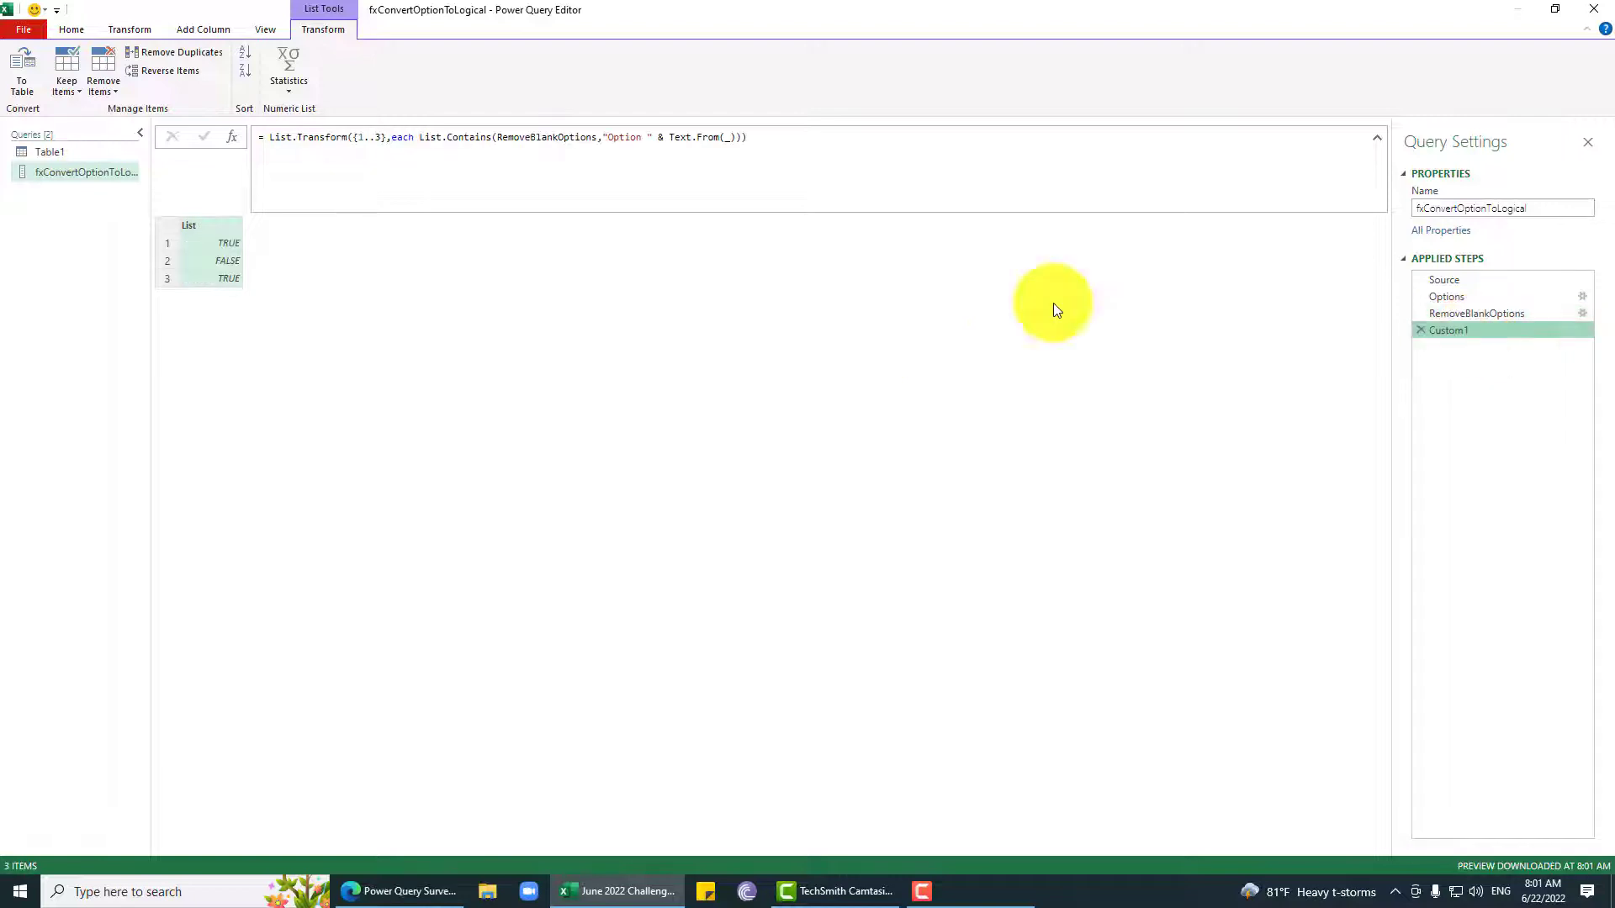
pyautogui.click(210, 261)
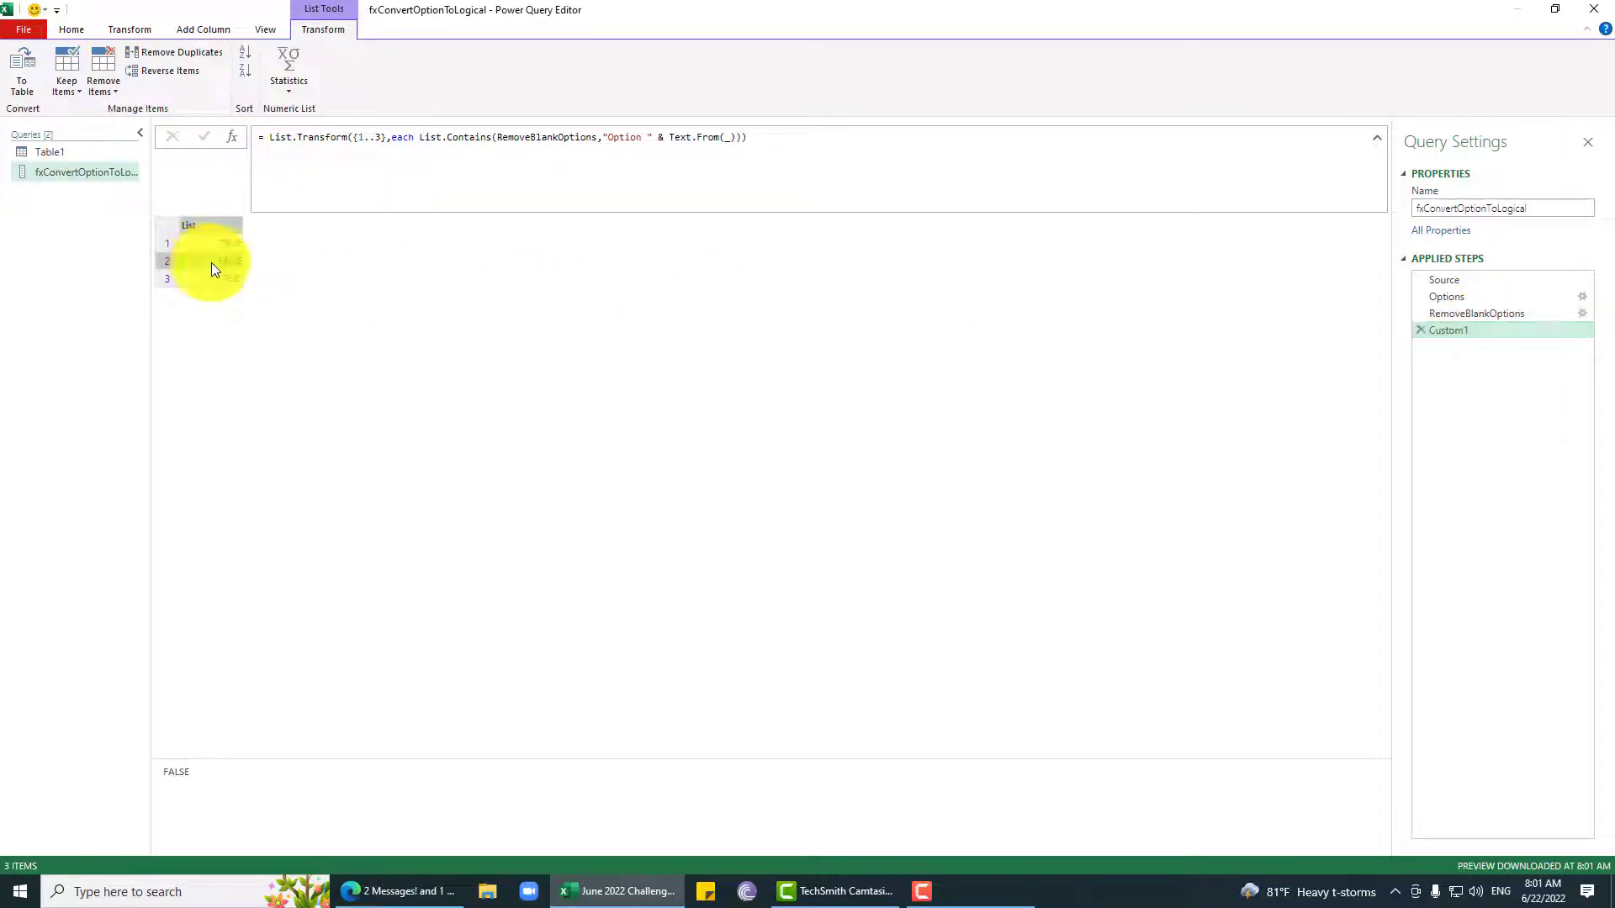
pyautogui.rightClick(1494, 333)
pyautogui.click(1508, 366)
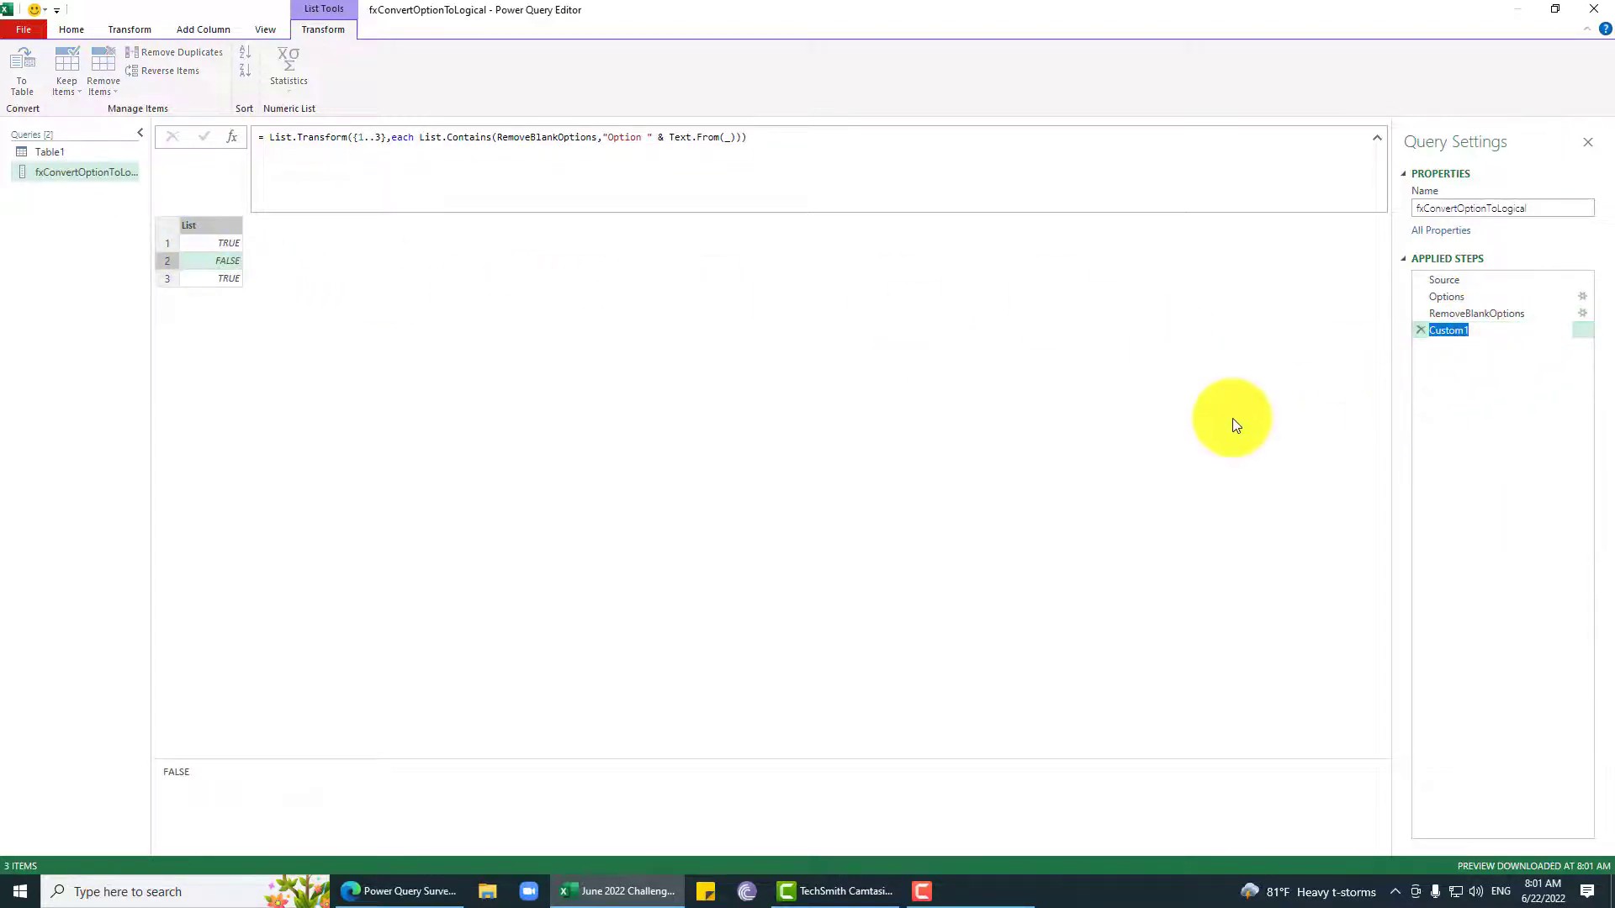
pyautogui.write('ConvertToLogi')
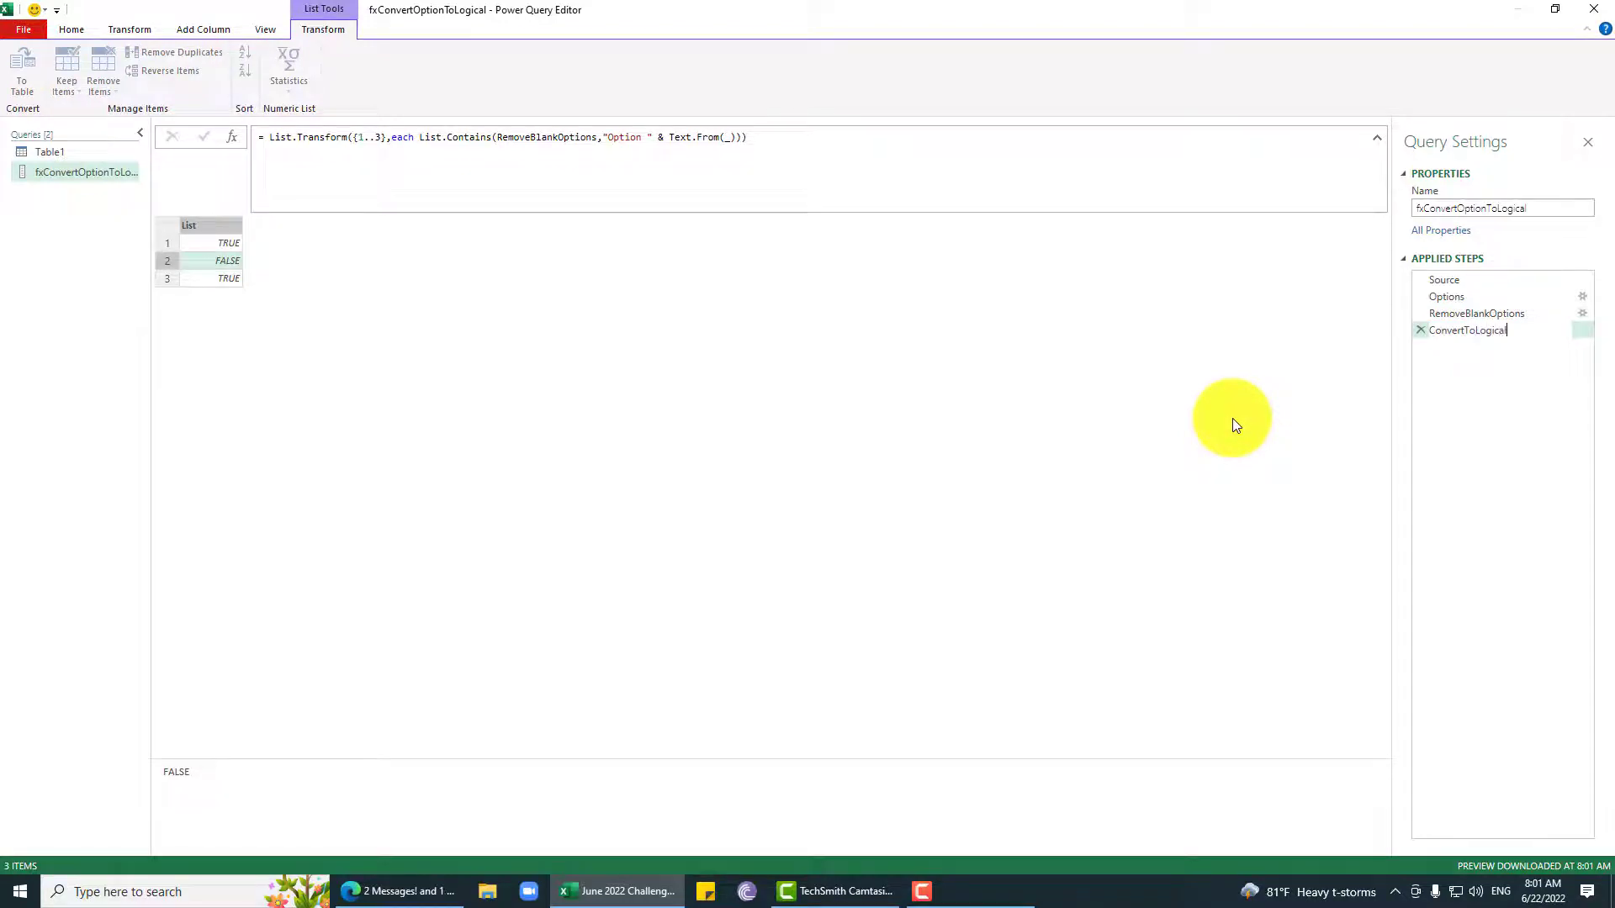
pyautogui.write('cal')
pyautogui.press('Return')
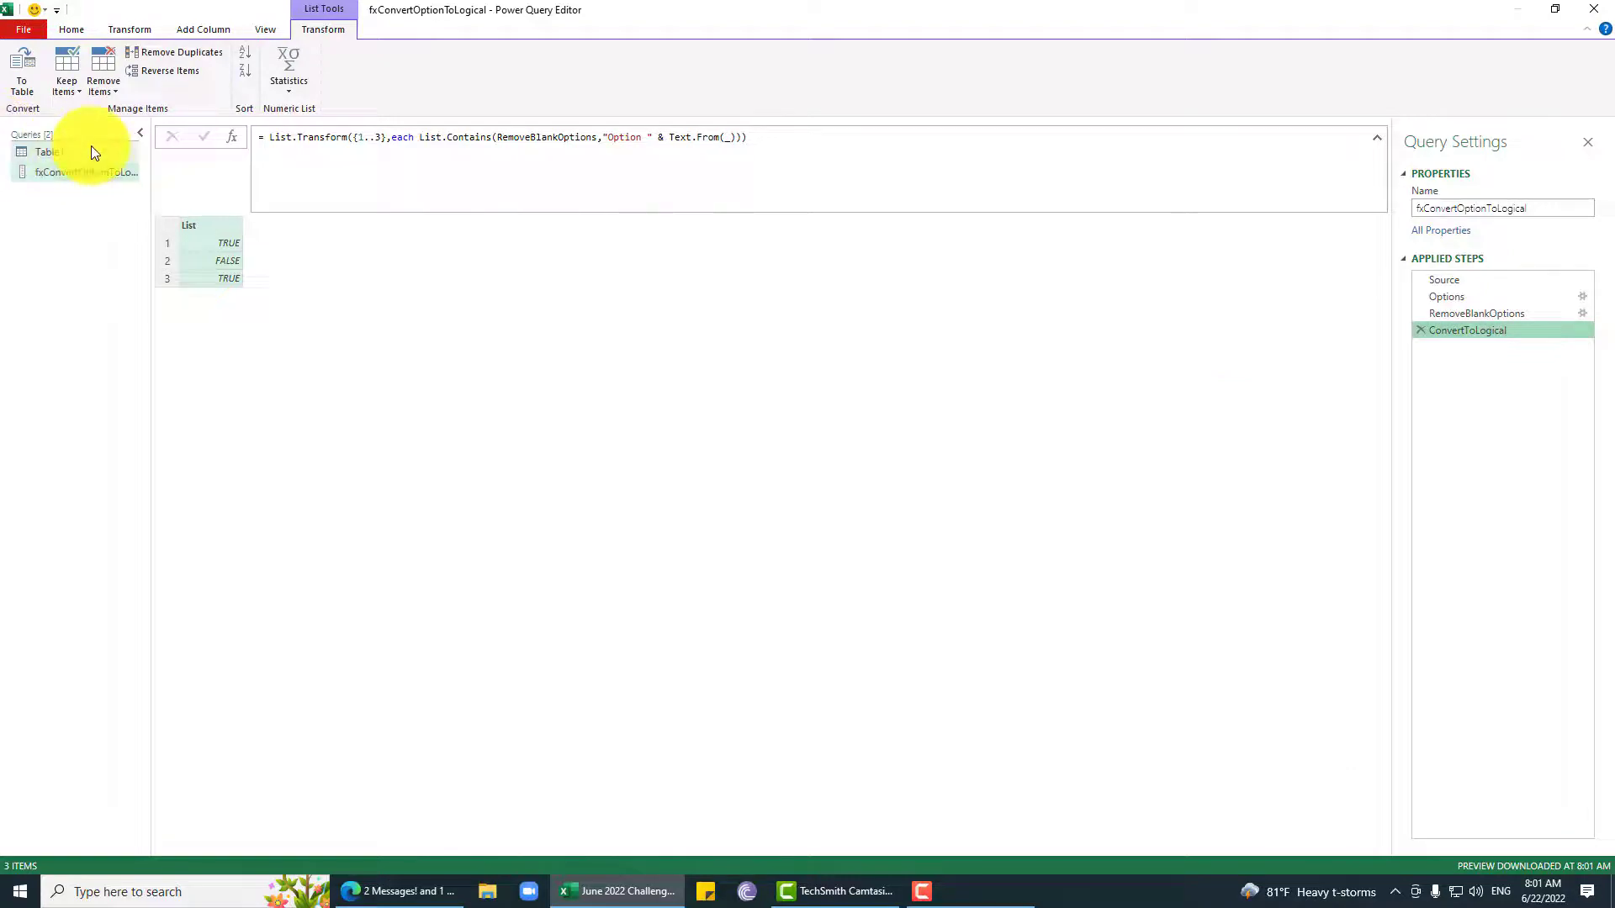
# - In the Table1 query, start a custom step applying Table.TransformColumns to RemovedColumnsStartWithSys, with a braced list for the transformations
pyautogui.click(93, 150)
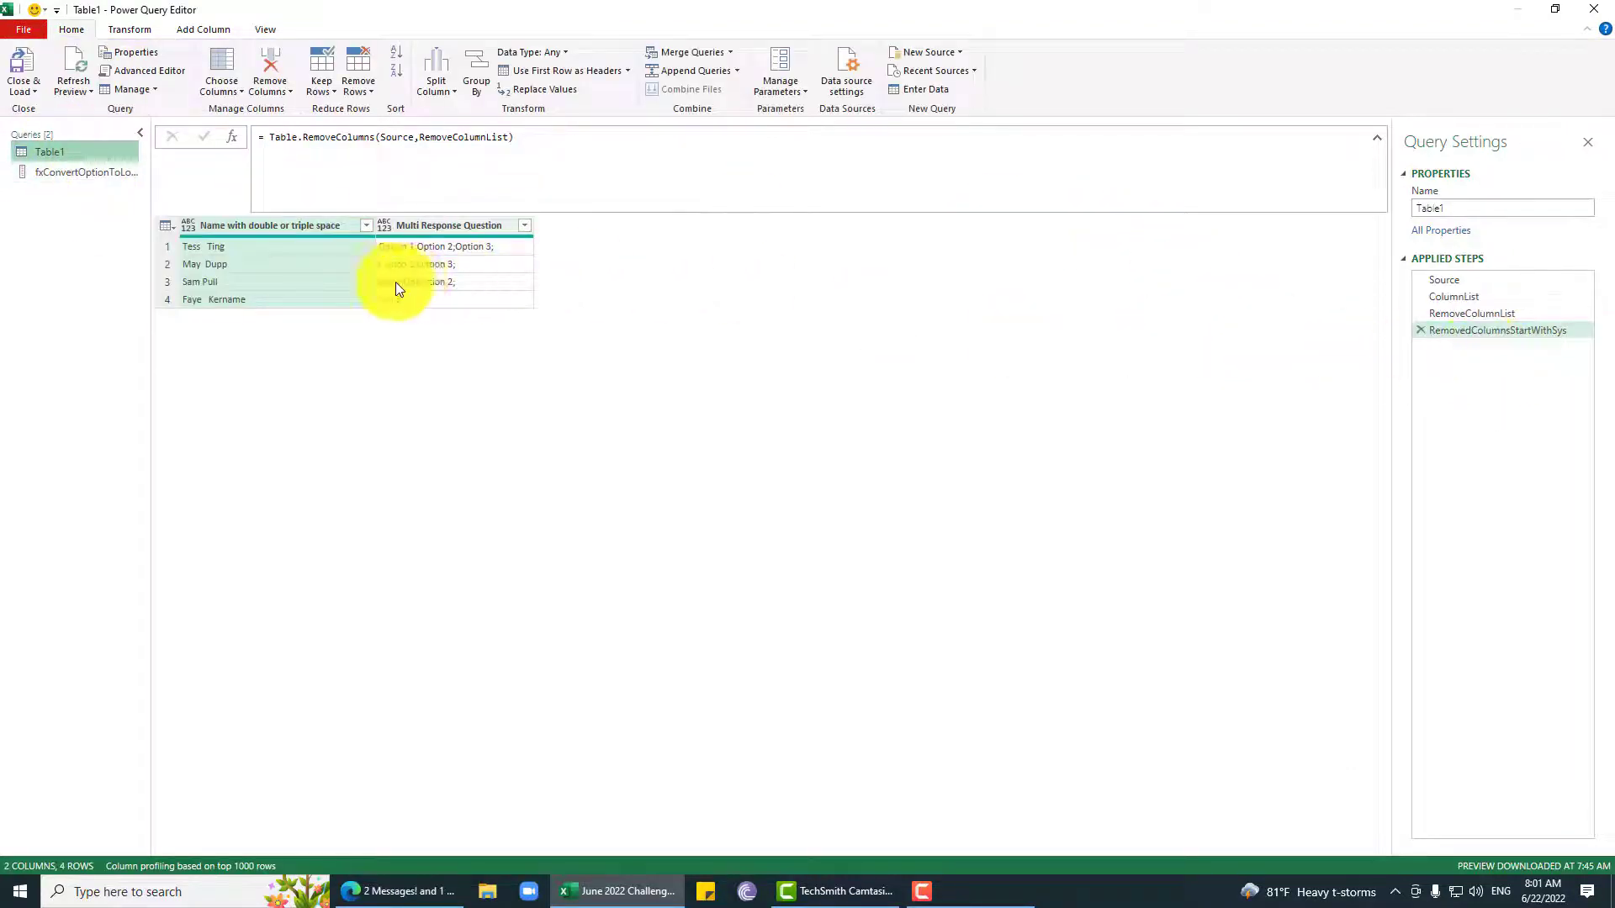
pyautogui.click(451, 224)
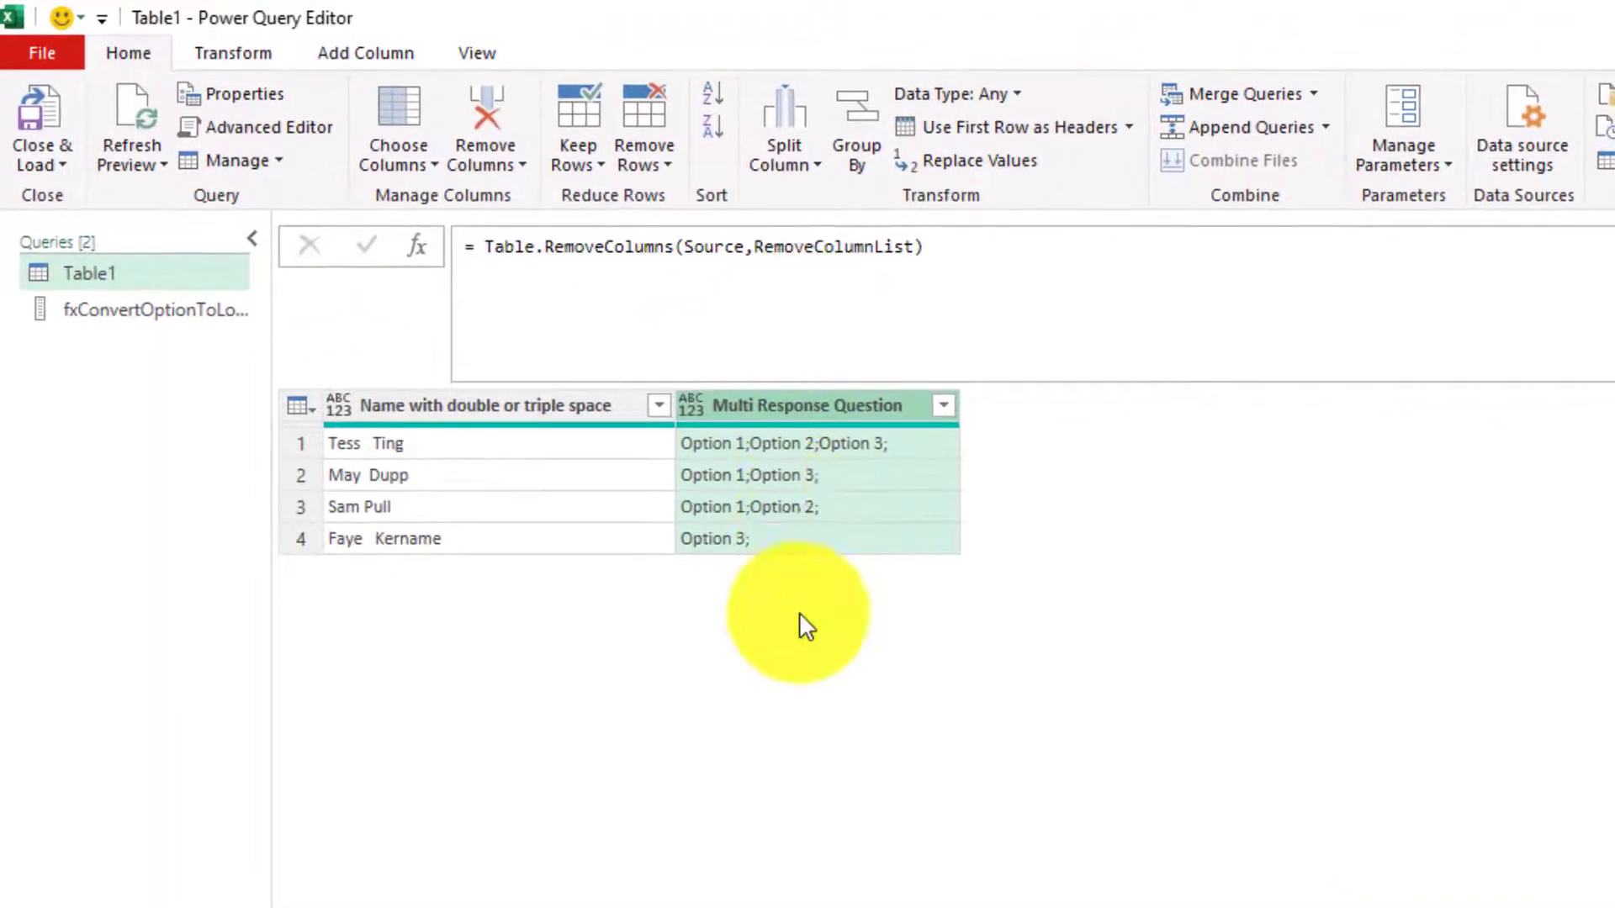
pyautogui.click(417, 245)
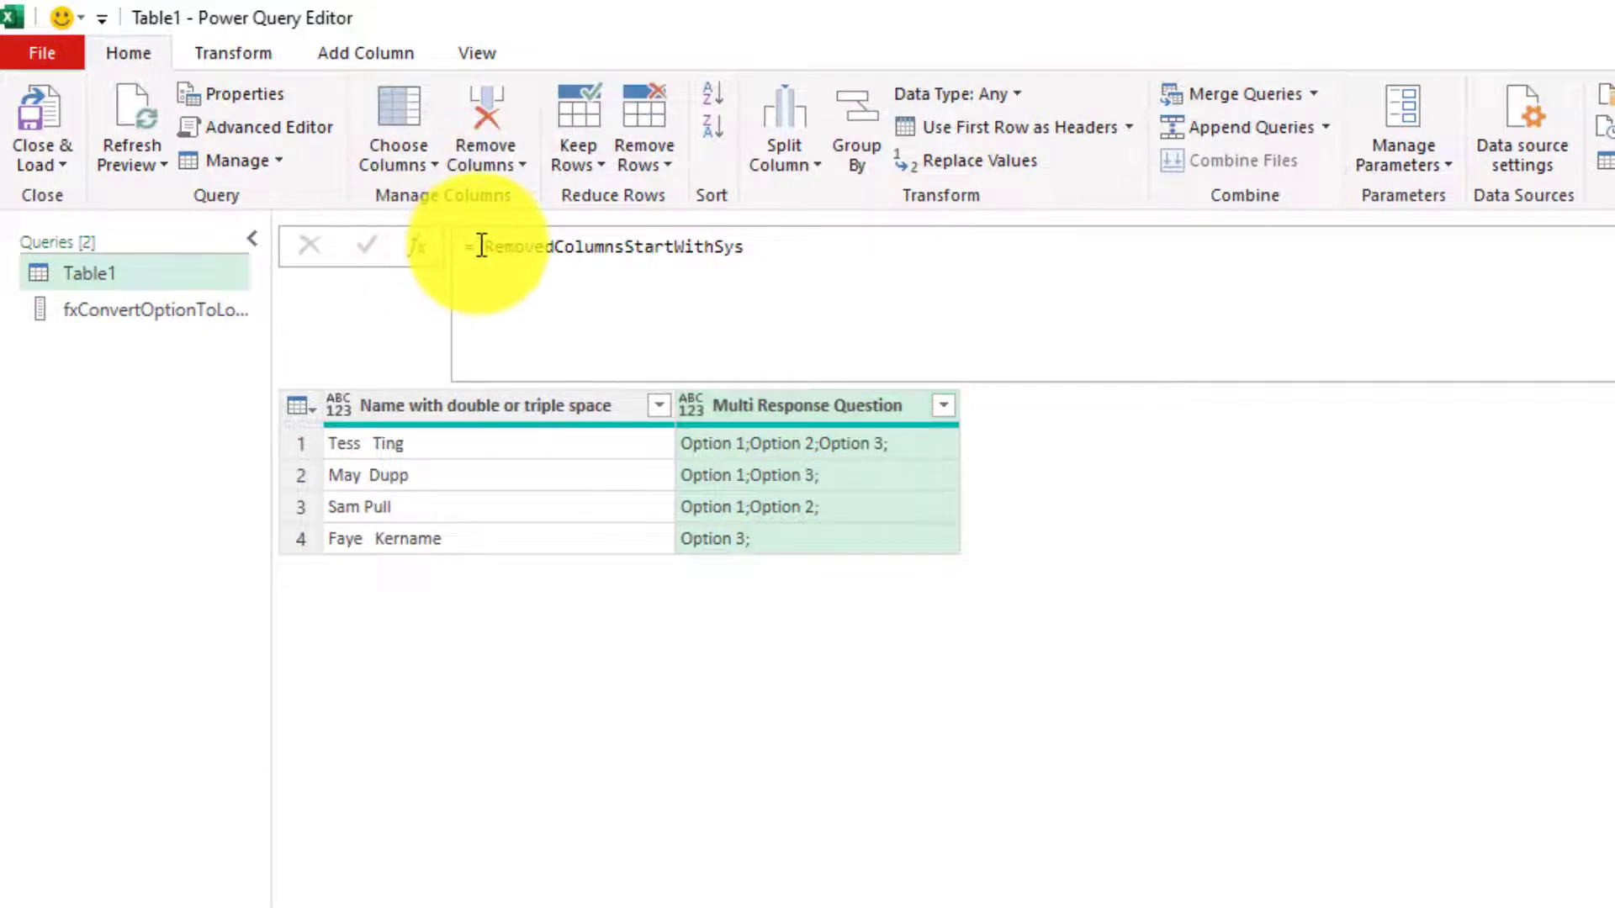
pyautogui.click(481, 245)
pyautogui.write('T')
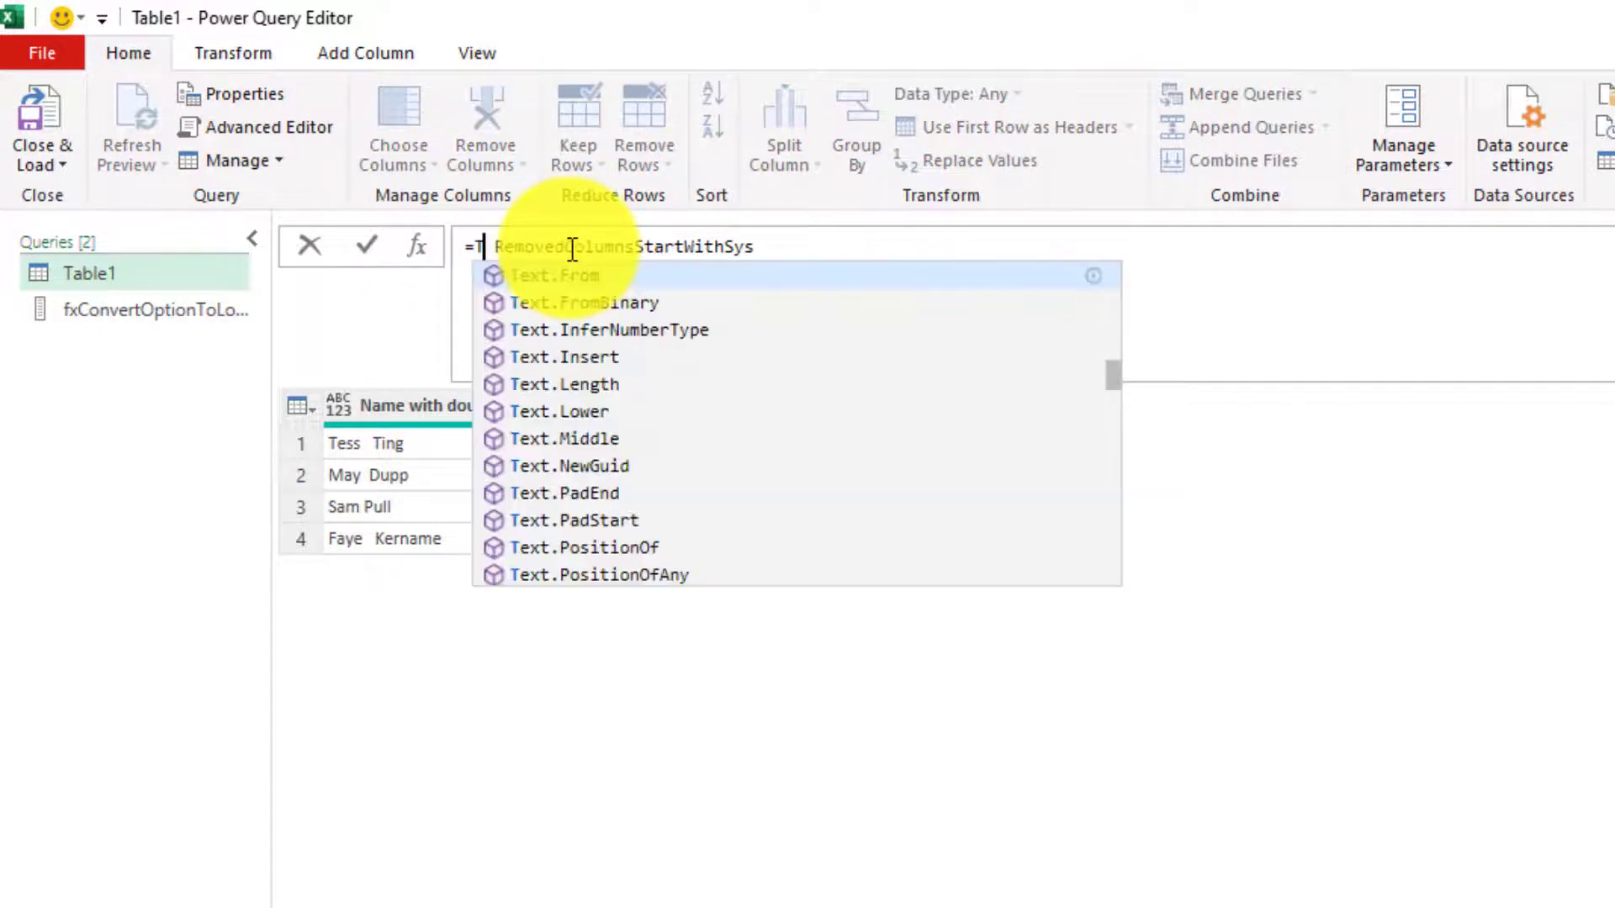
pyautogui.write('TRF')
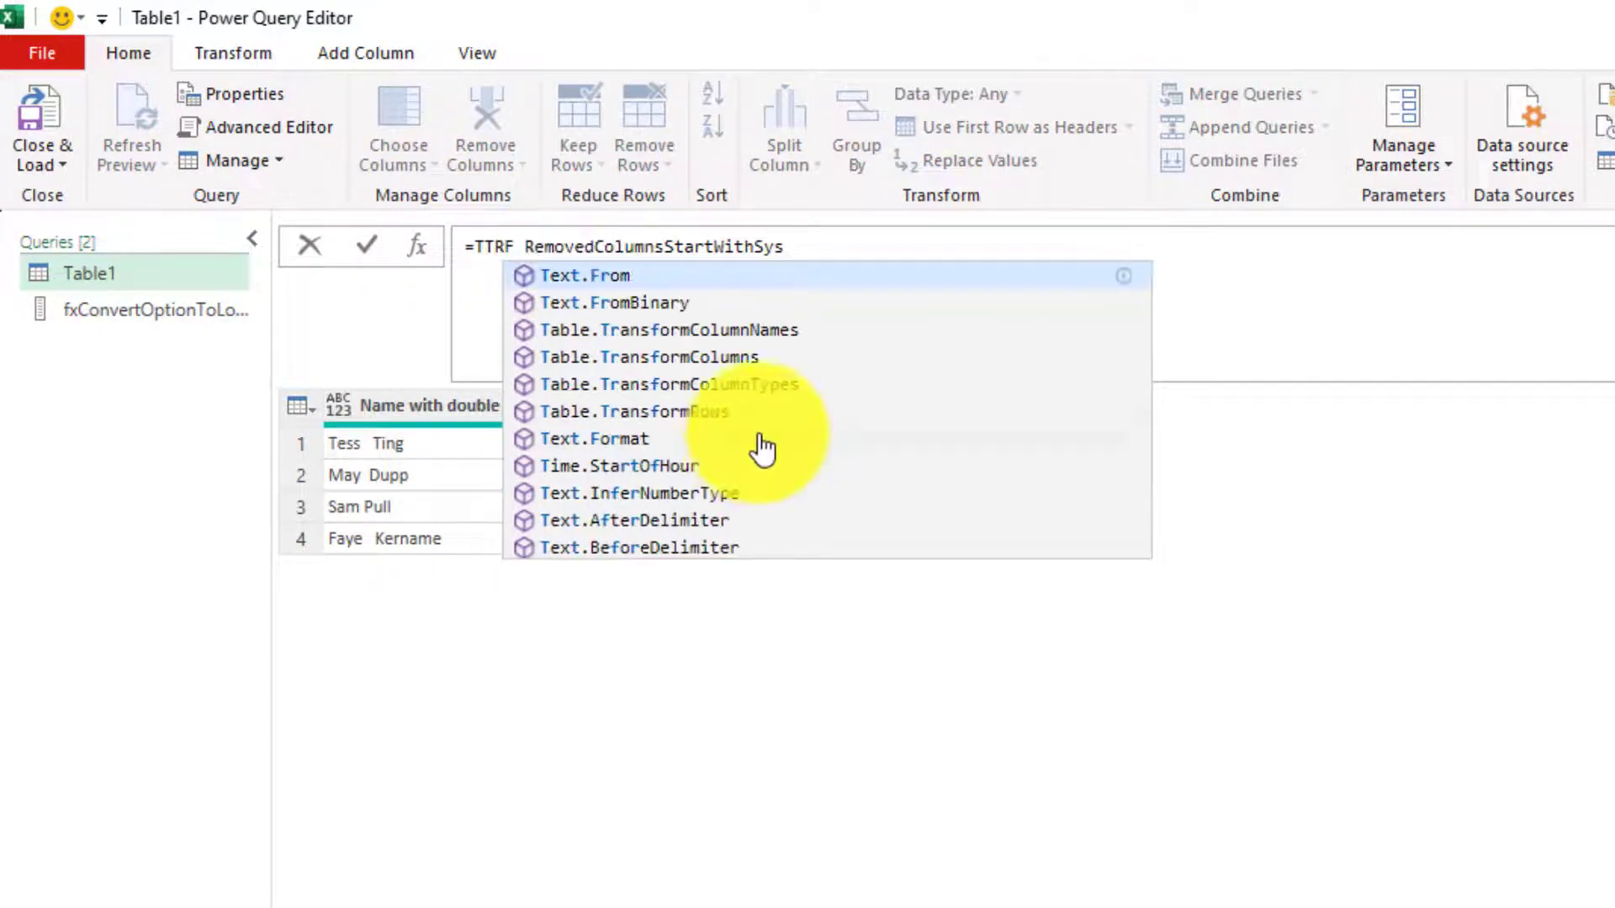
pyautogui.click(711, 360)
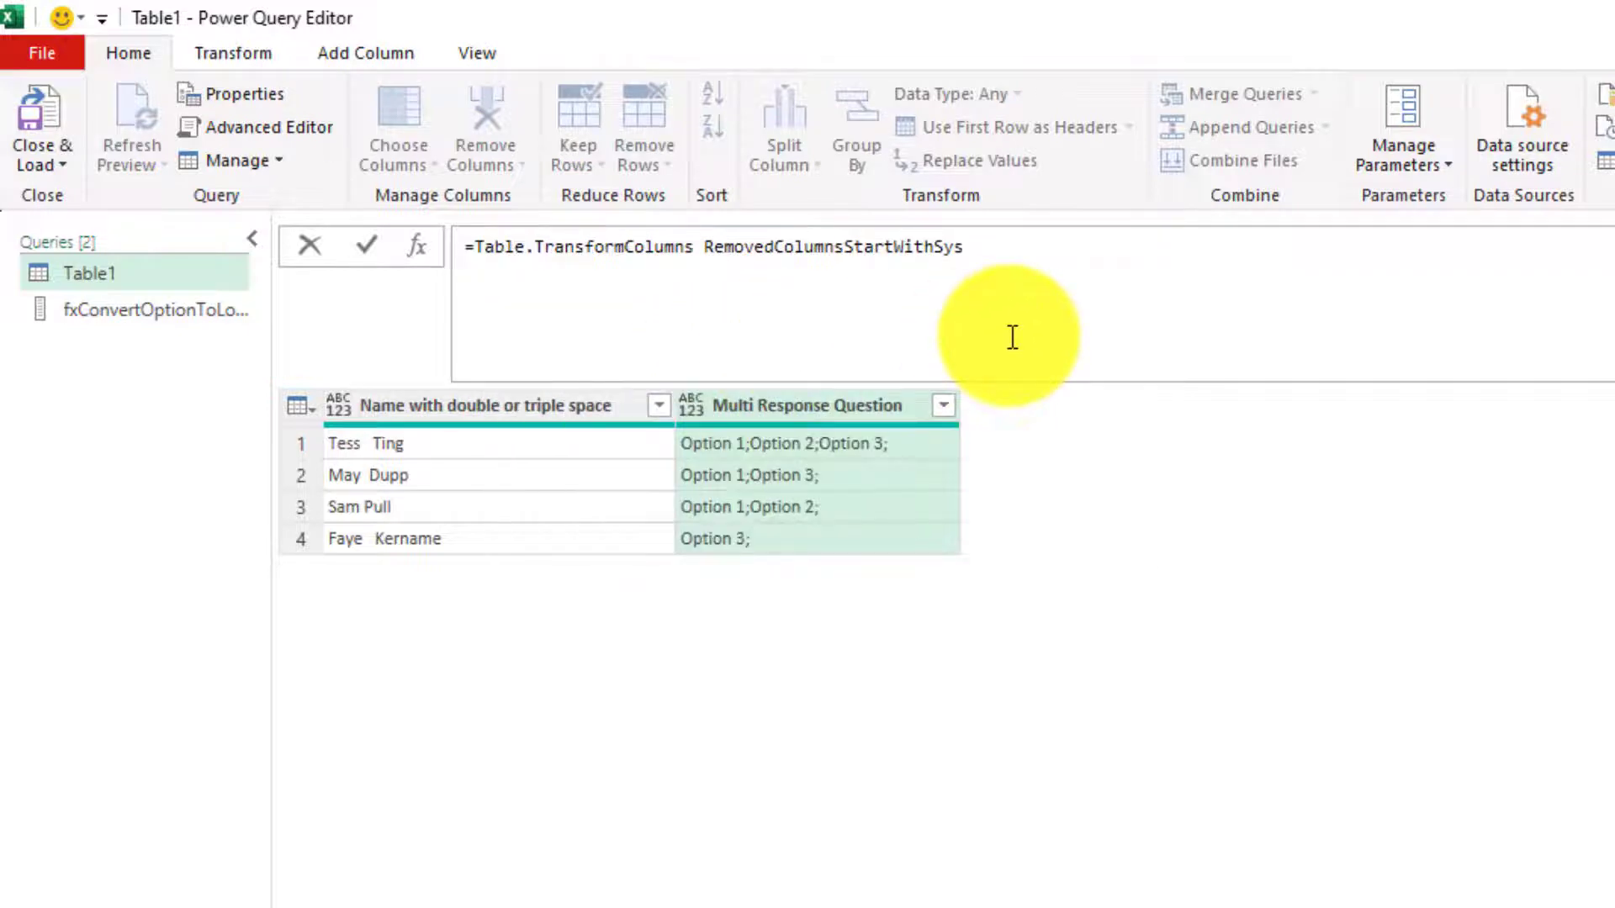
pyautogui.write('(')
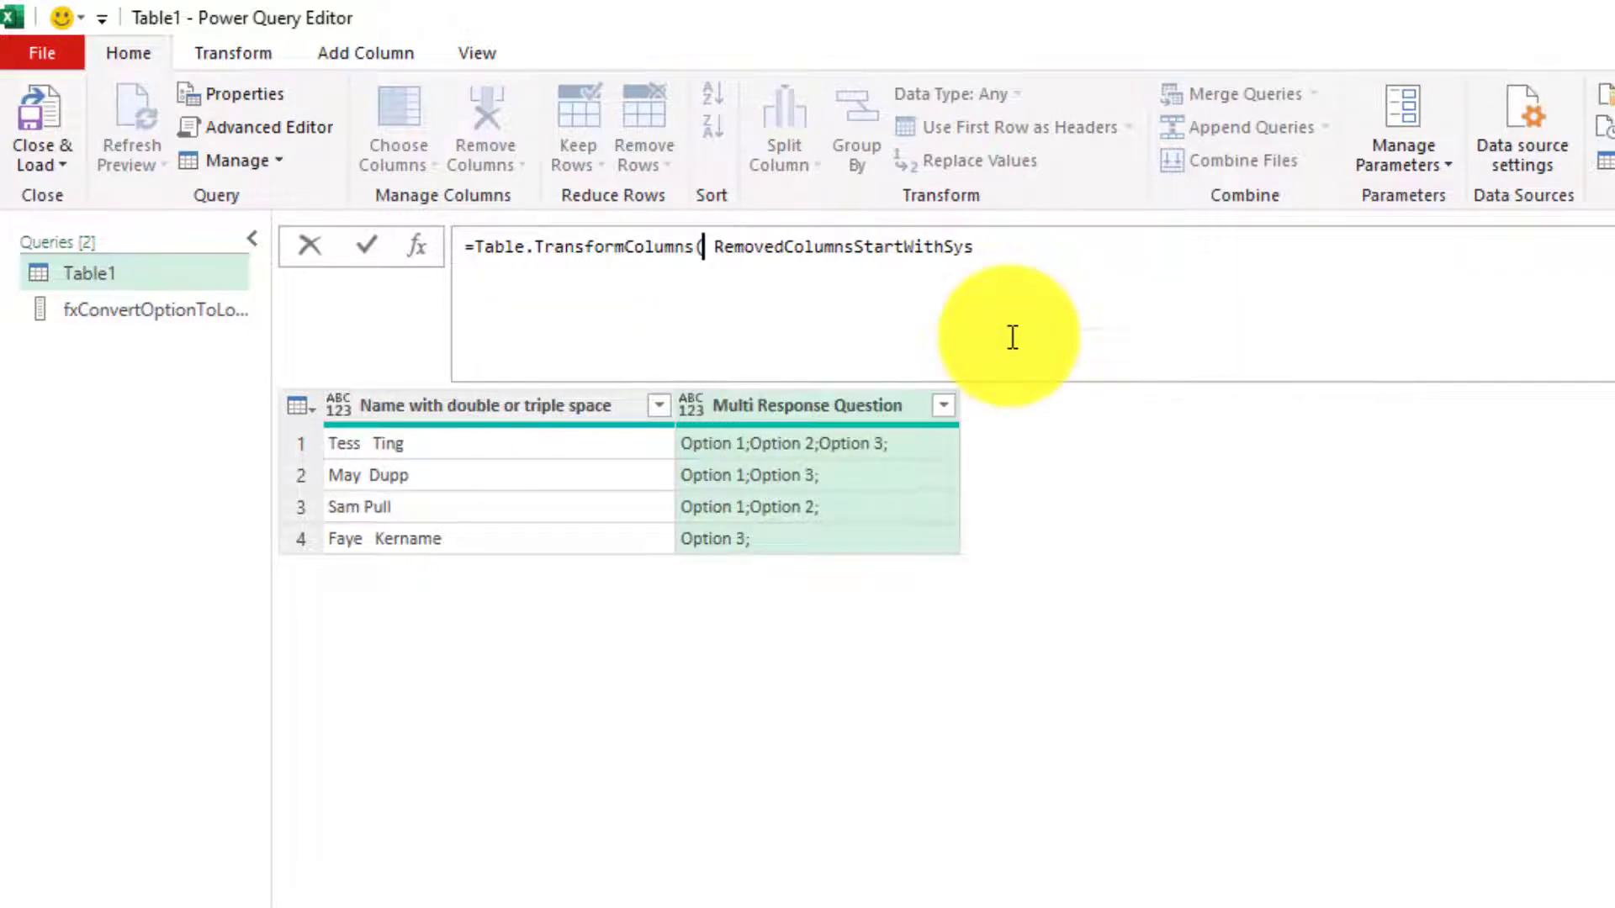
pyautogui.press('Delete')
pyautogui.click(1055, 244)
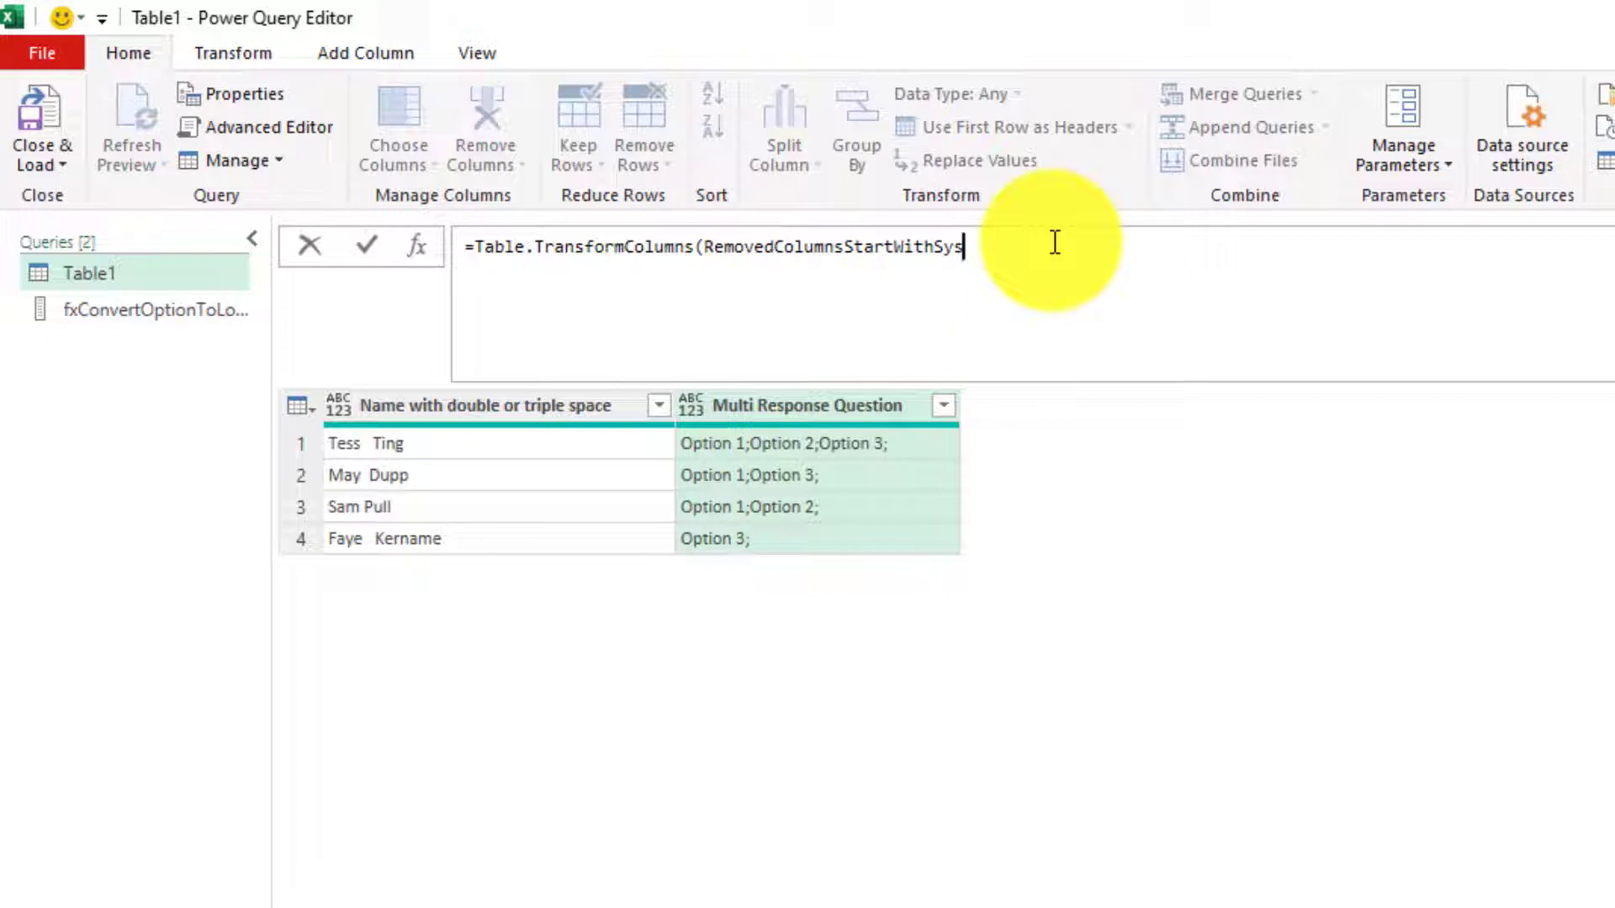
pyautogui.write(',{')
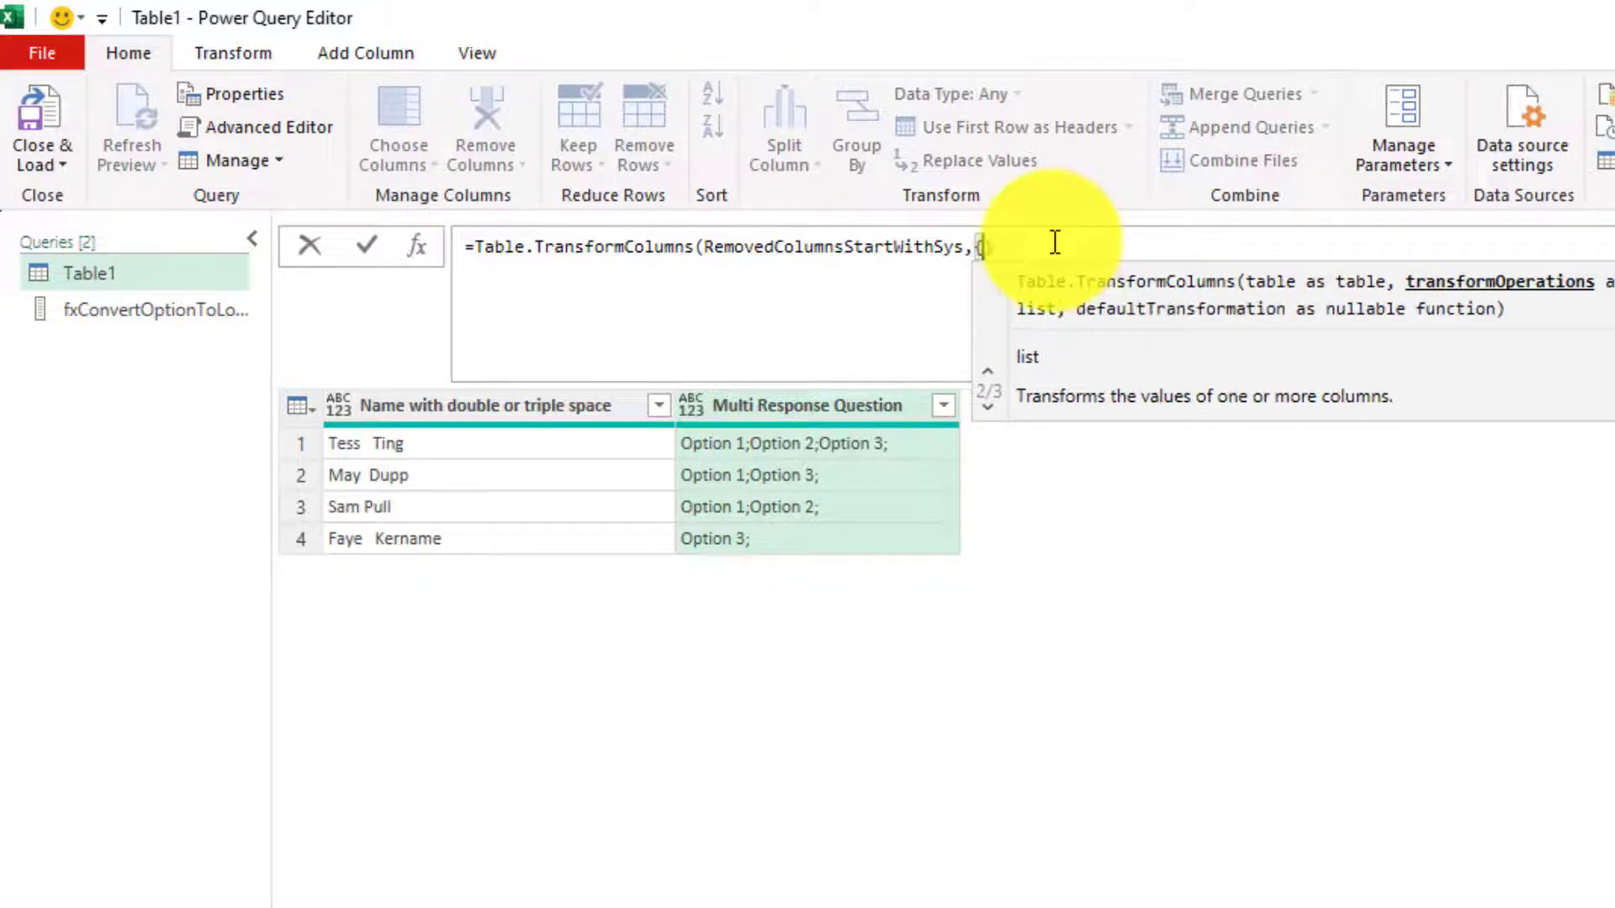
# - Copy the Multi Response Question column name from its header into the quotes of the Table.TransformColumns list
pyautogui.click(801, 406)
pyautogui.click(1588, 439)
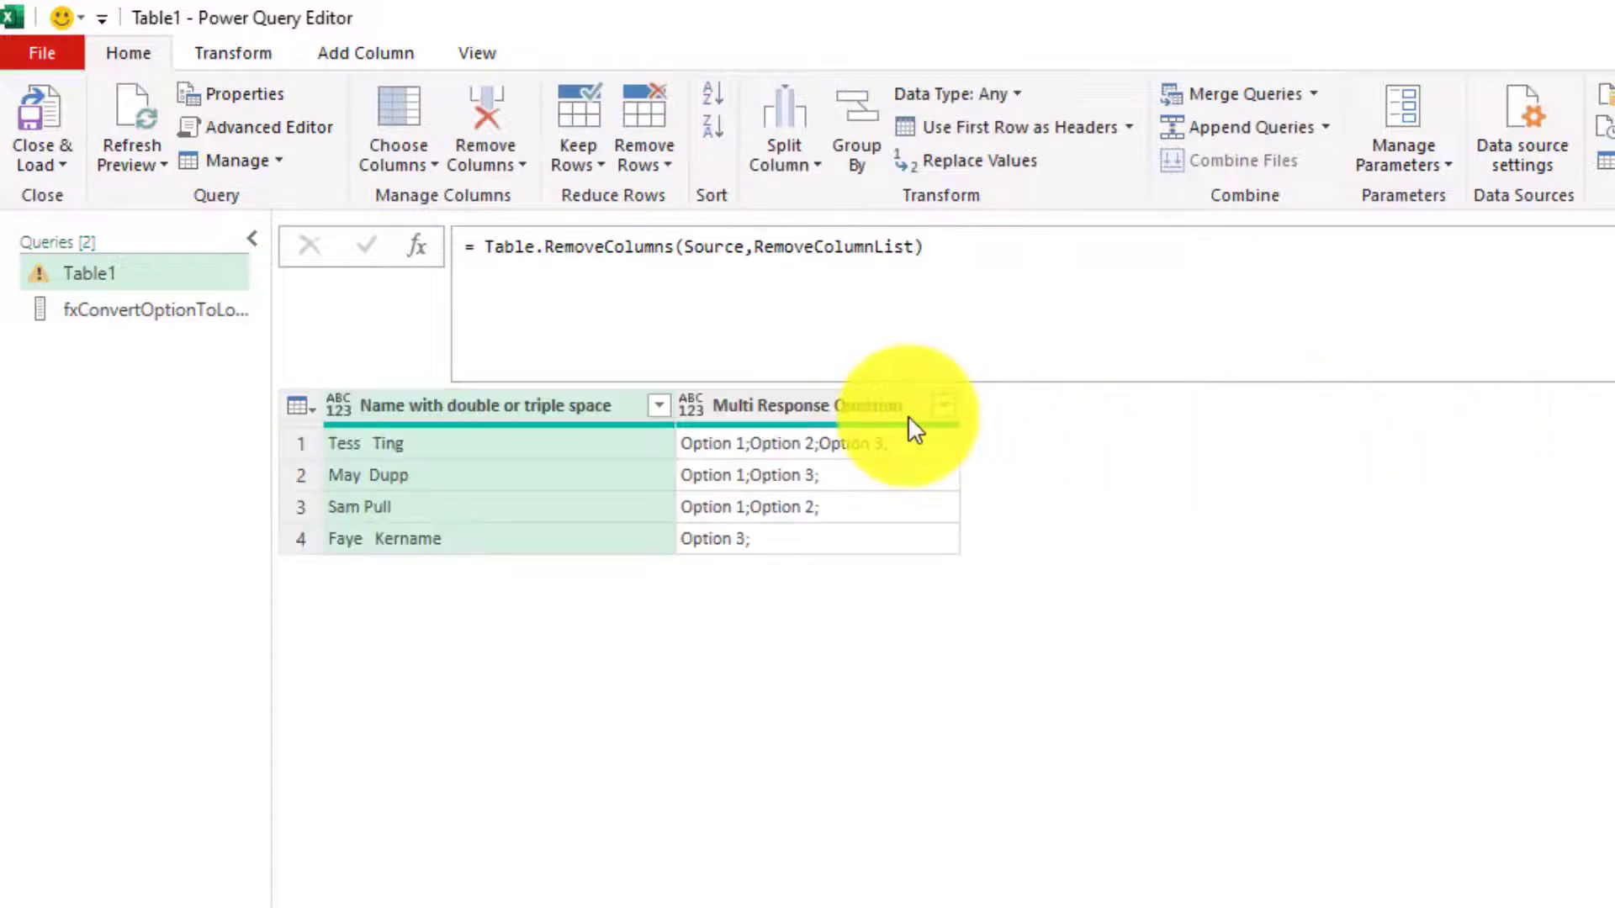
pyautogui.doubleClick(875, 405)
pyautogui.hotkey('ctrl', 'c')
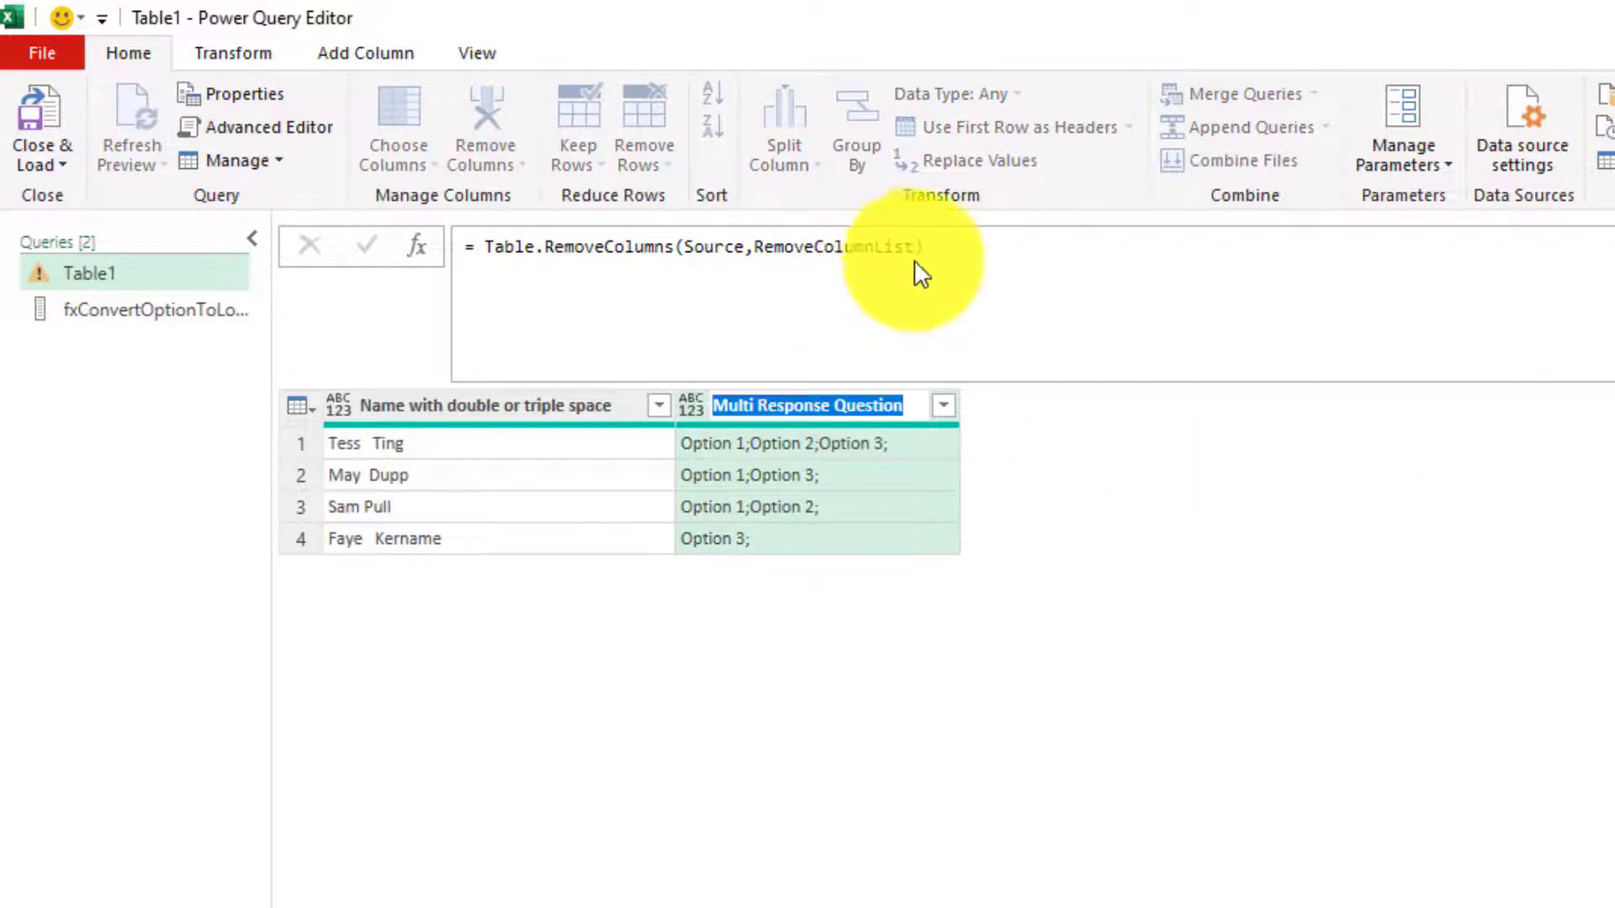
pyautogui.click(1599, 470)
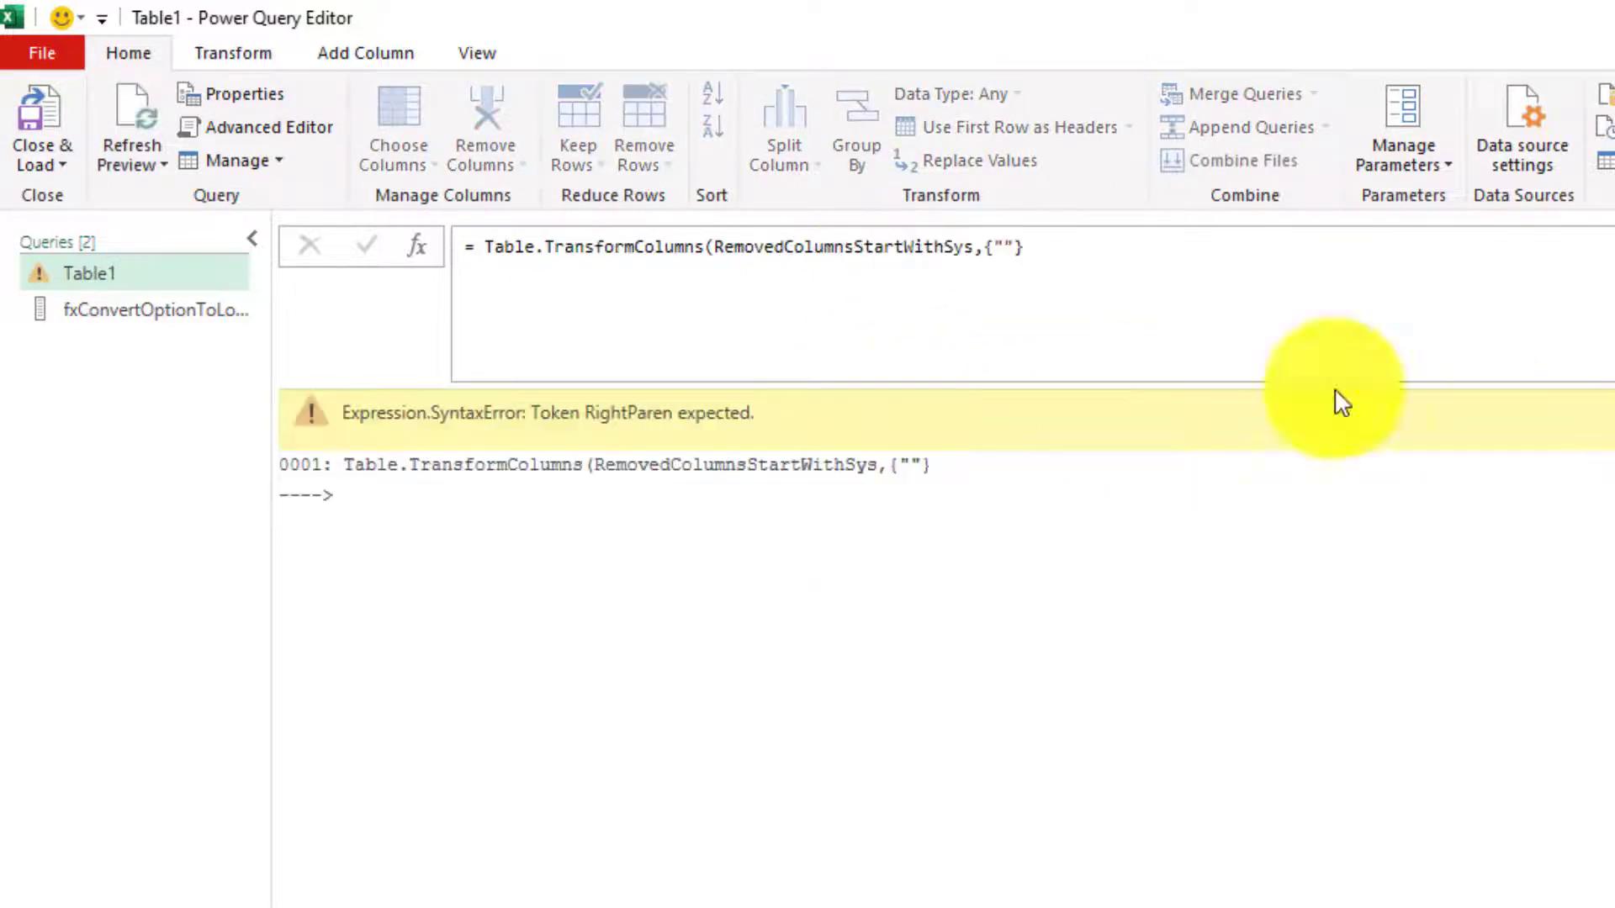
pyautogui.click(1002, 247)
pyautogui.hotkey('ctrl', 'v')
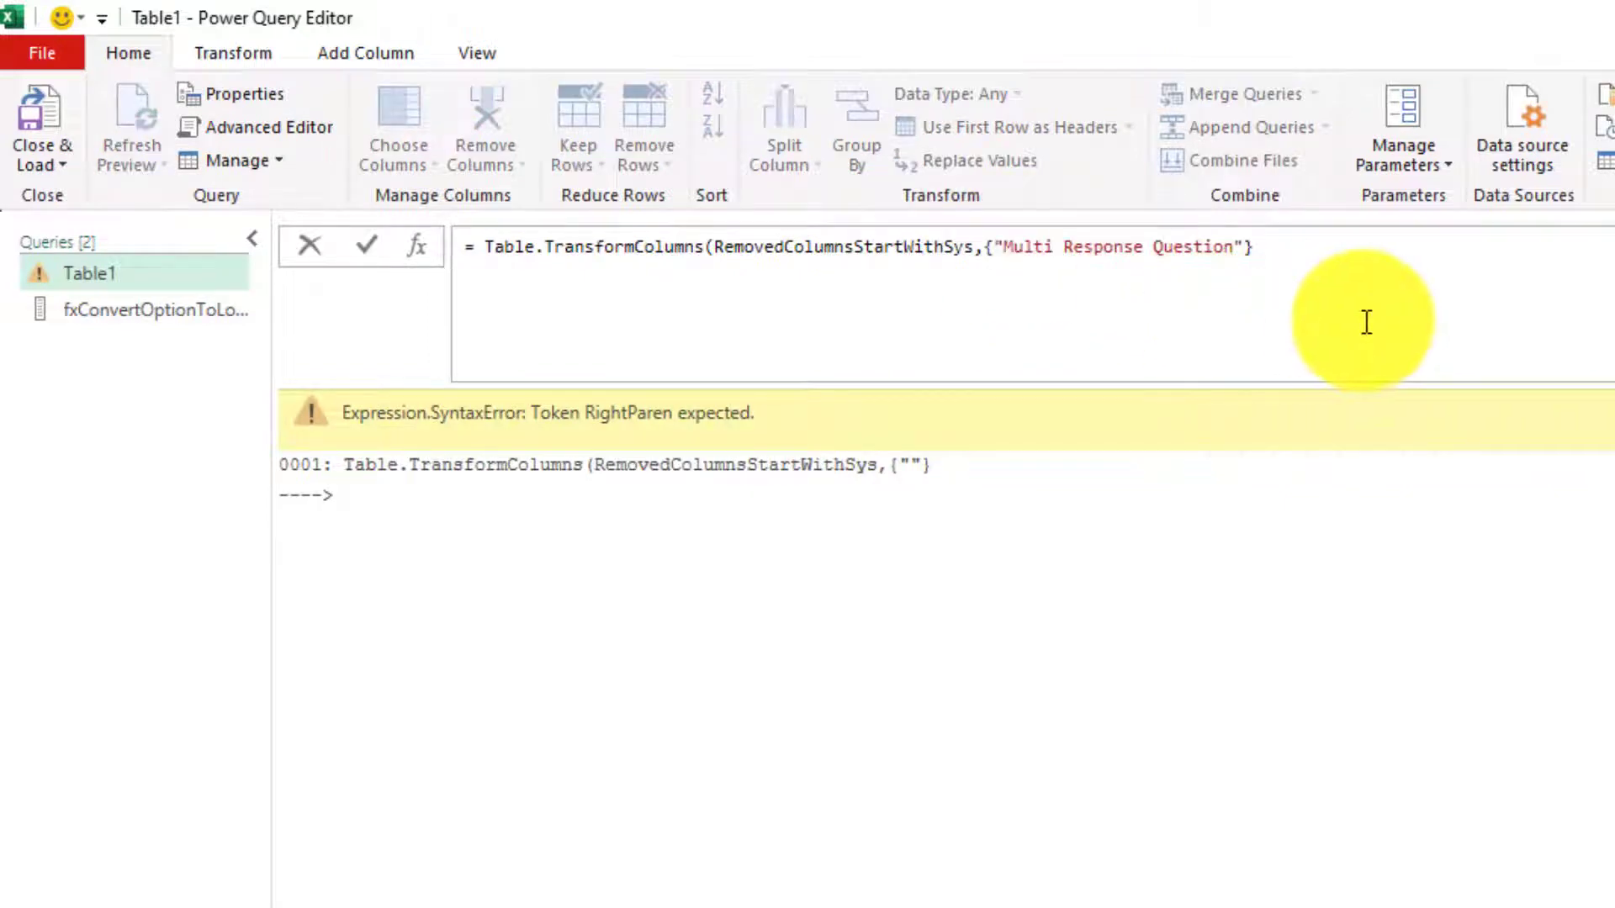
# - Complete the Table.TransformColumns formula with each fxConvertOptionToLogical(_) for the Multi Response Question column and commit it
pyautogui.press('Right')
pyautogui.write(',')
pyautogui.write('each ')
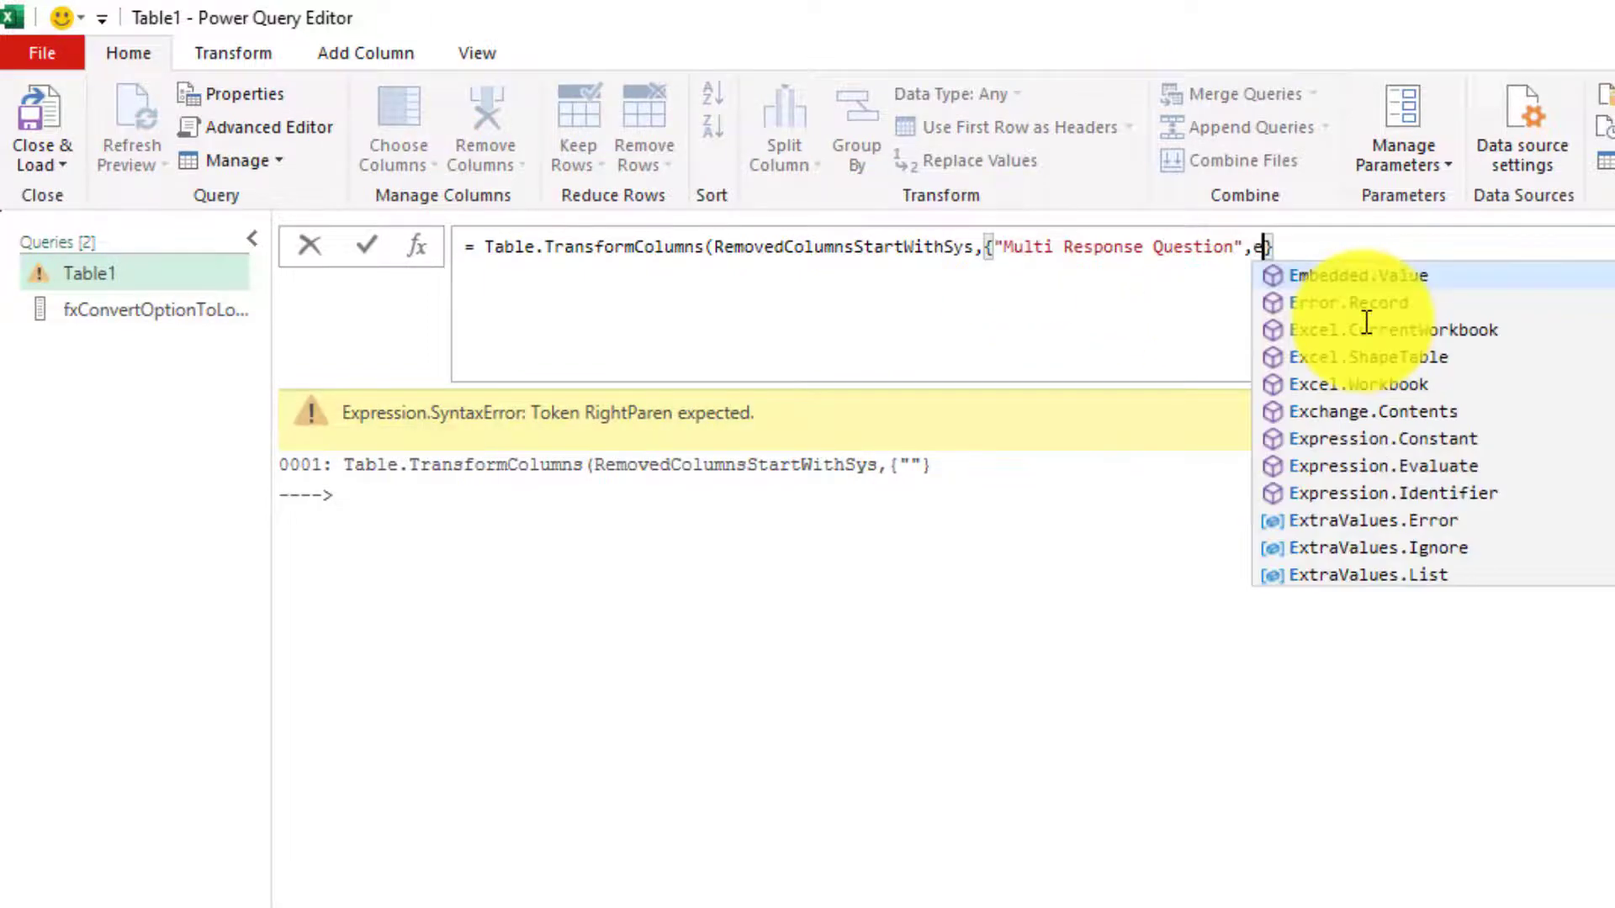
pyautogui.write('fxConvertOptionToLogical')
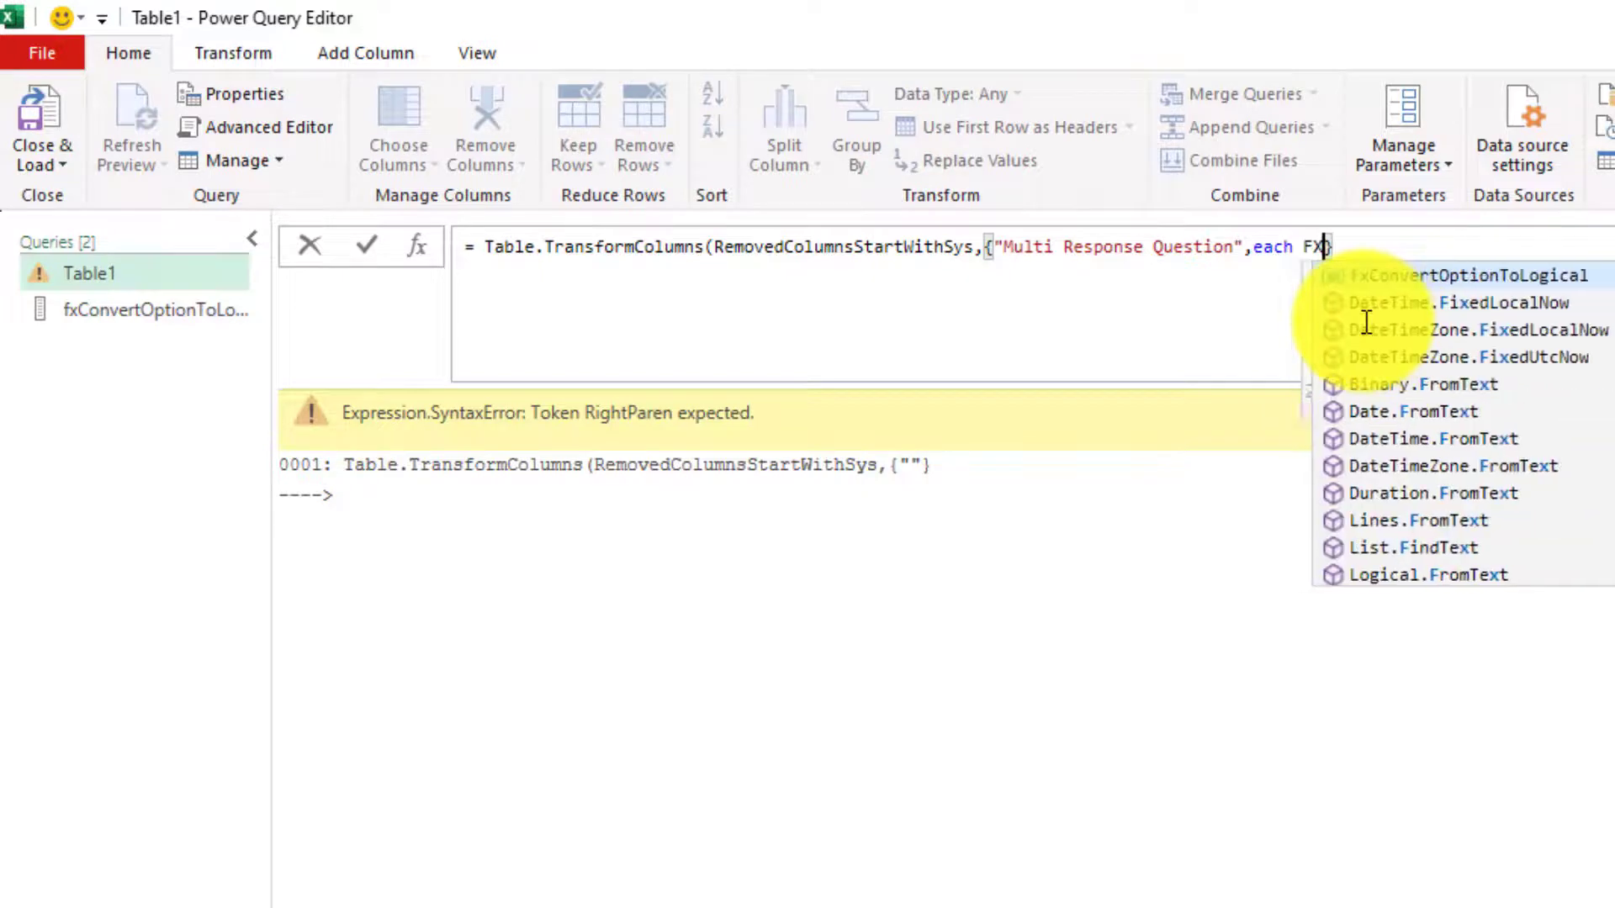
pyautogui.write('(_')
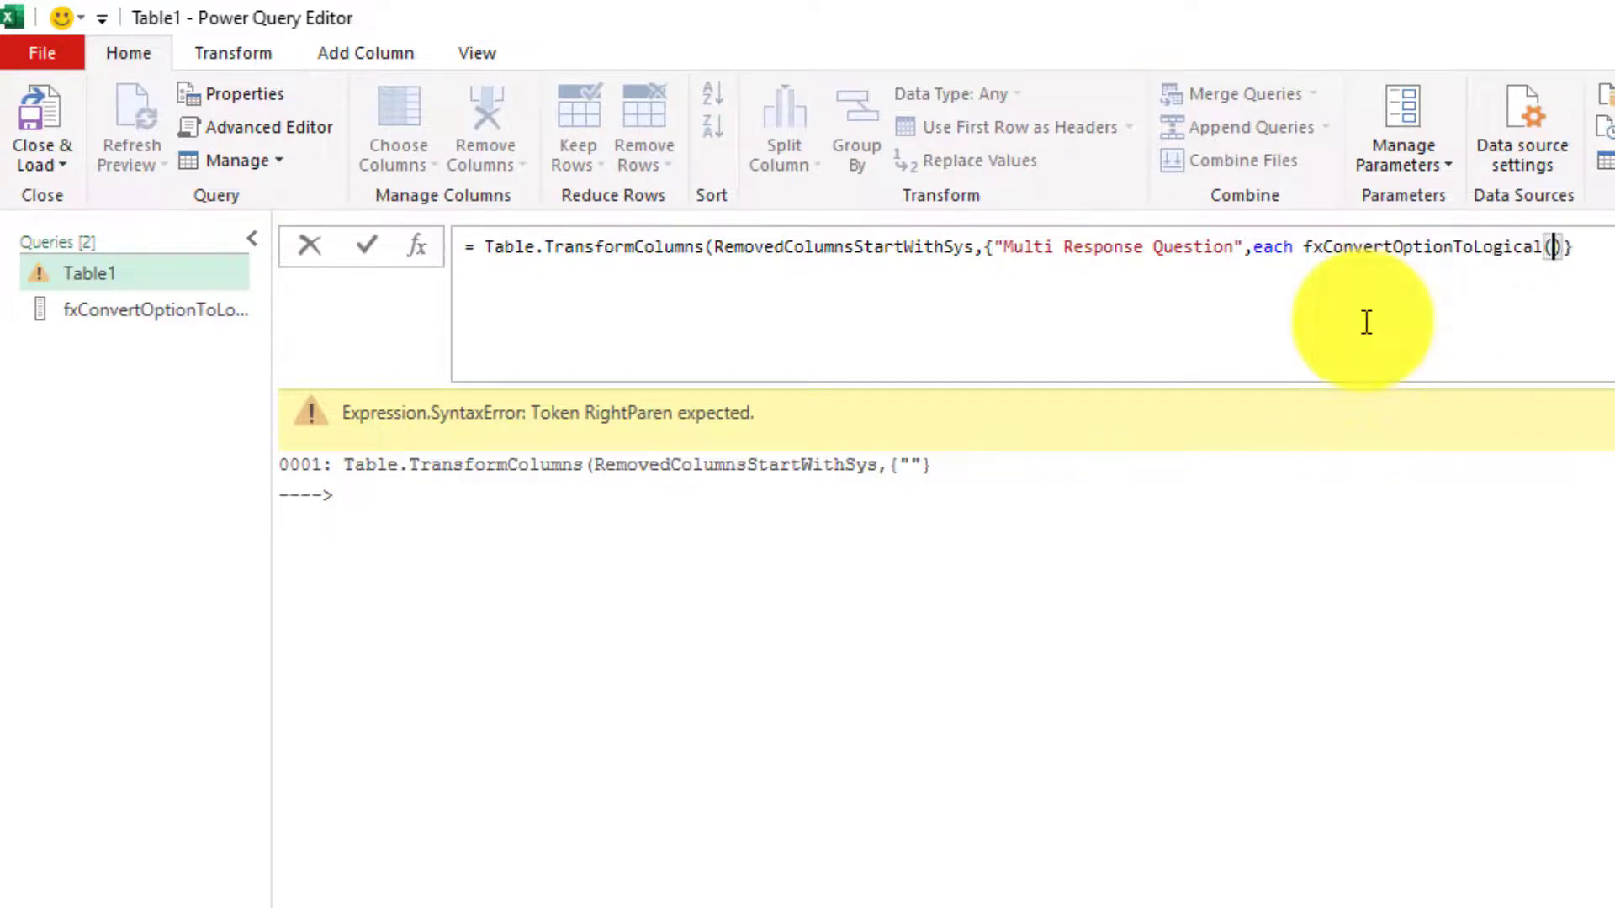
pyautogui.press('Right')
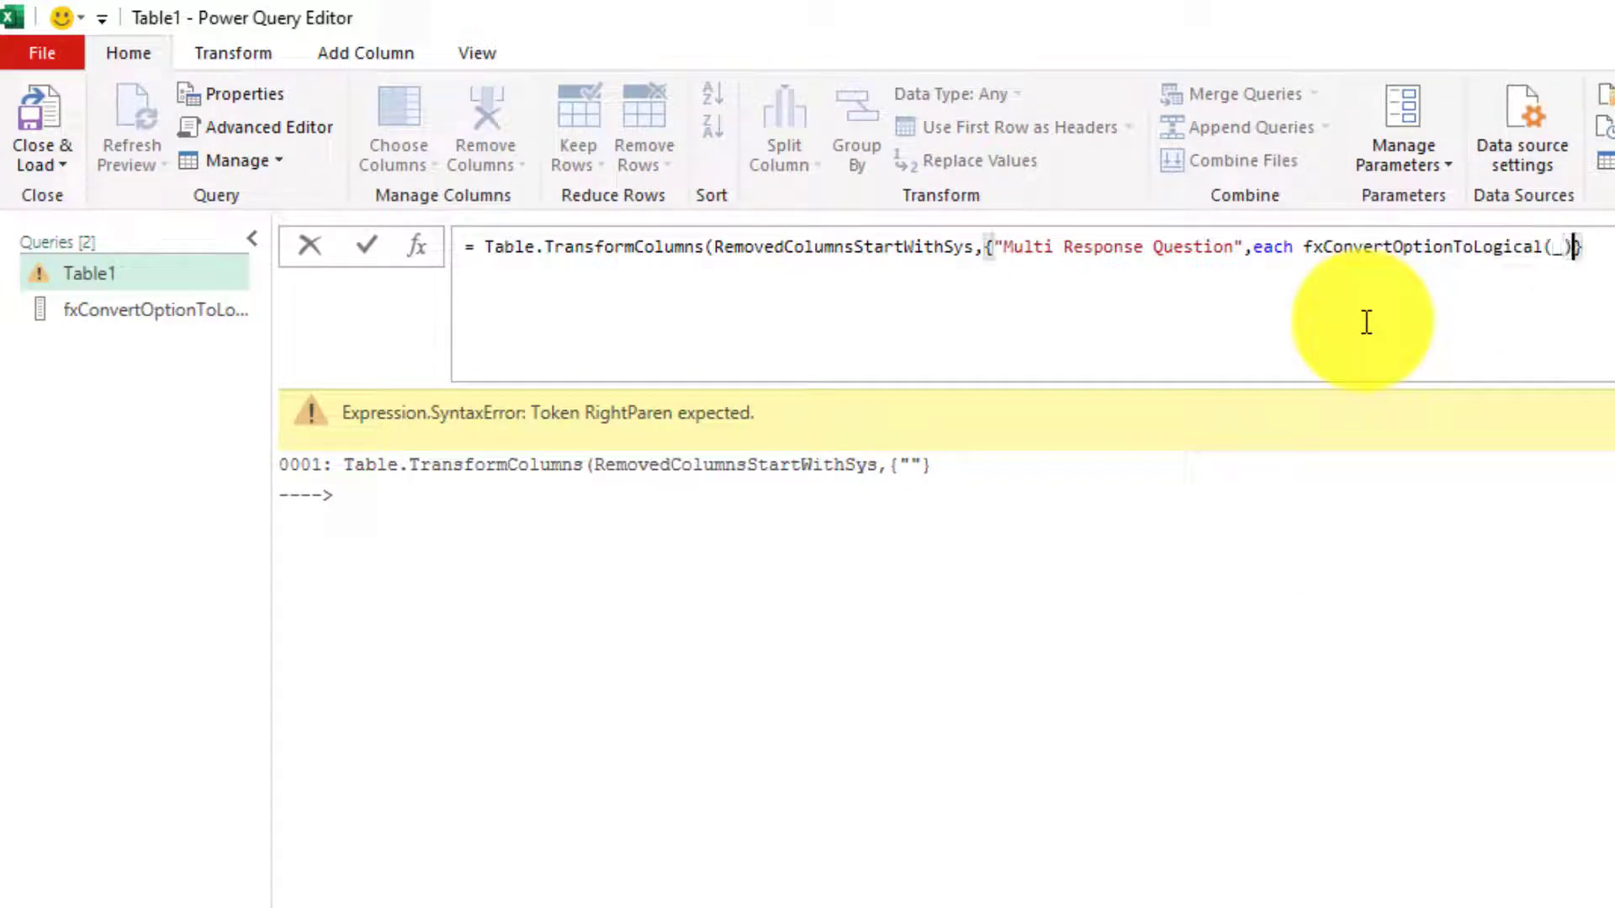
pyautogui.write(')')
pyautogui.press('Return')
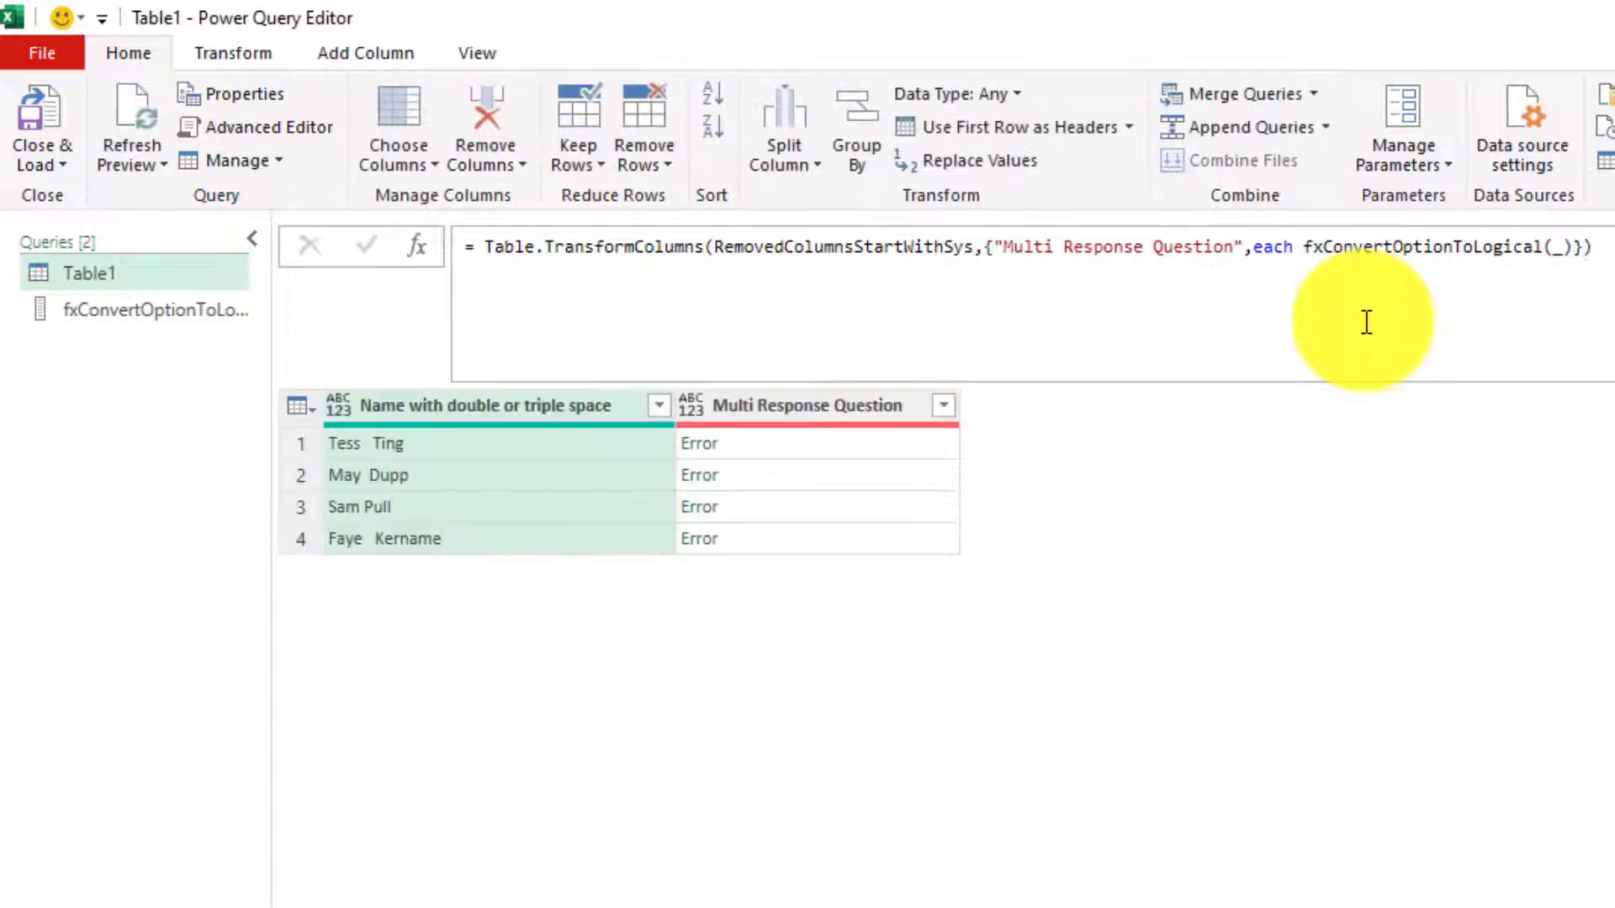
# - Open the fxConvertOptionToLogical query's full code and add a line with parentheses for a parameter above let
pyautogui.click(156, 310)
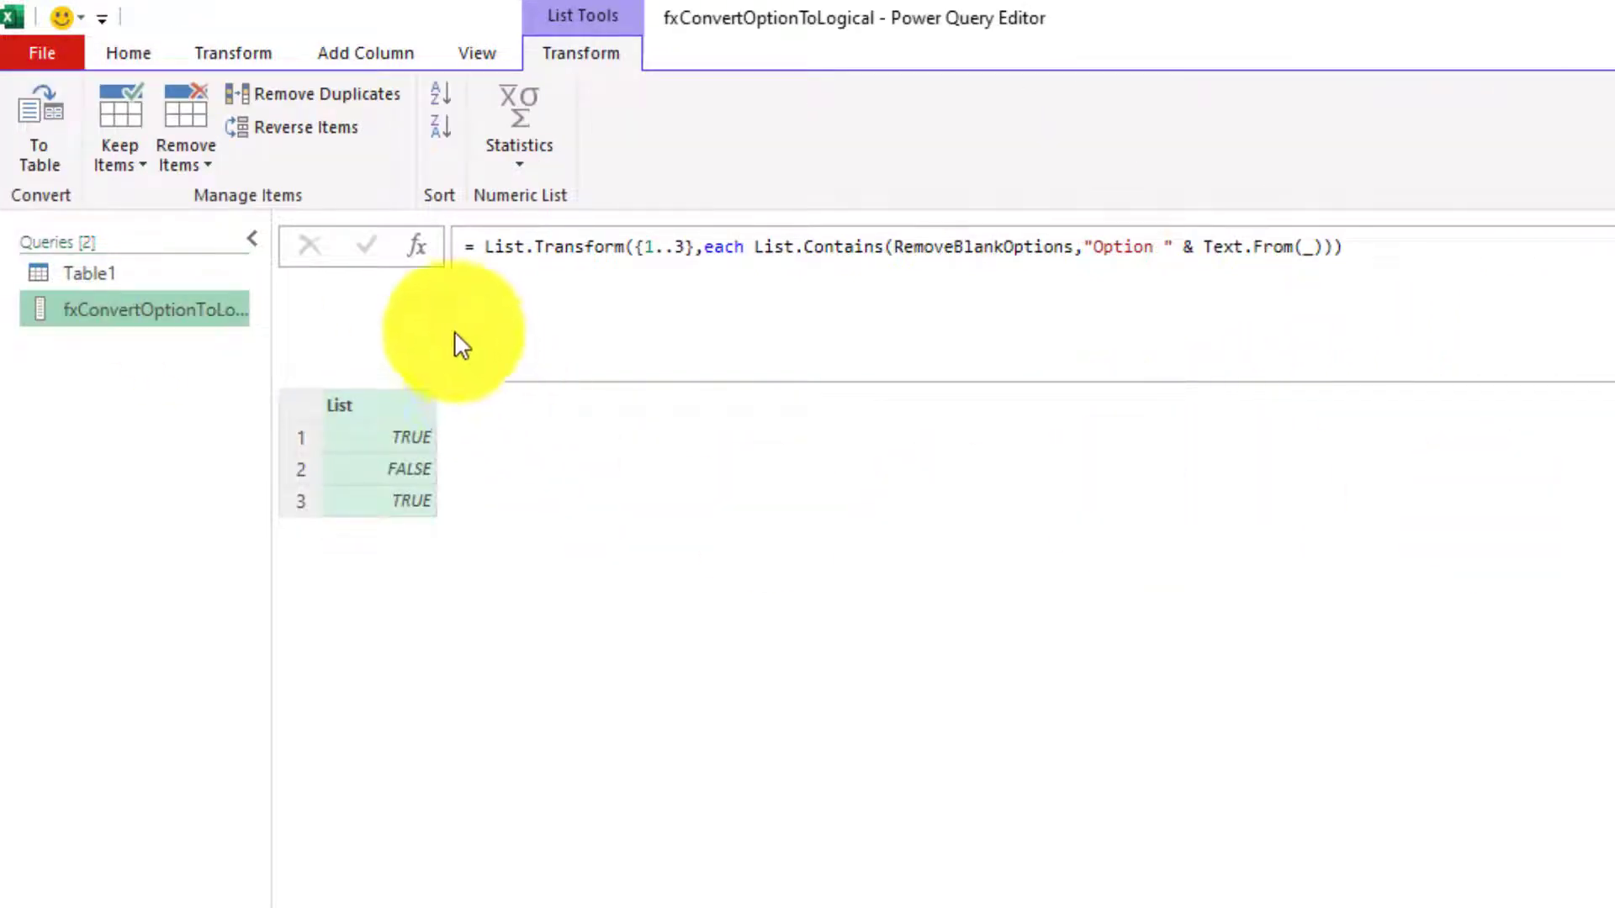
pyautogui.click(128, 51)
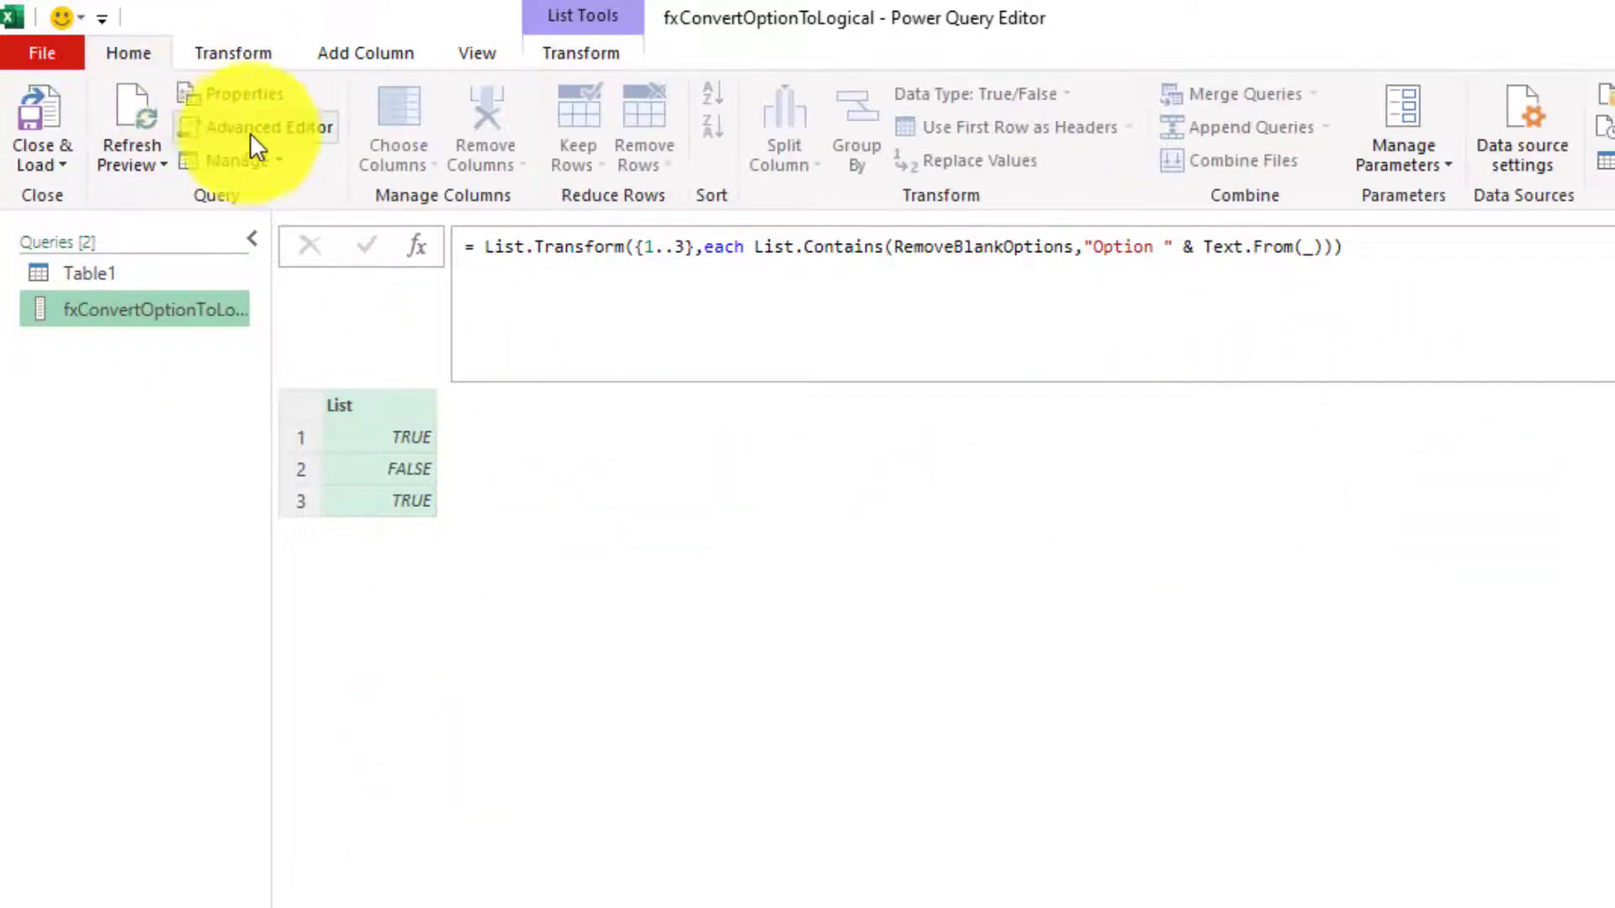
pyautogui.click(264, 129)
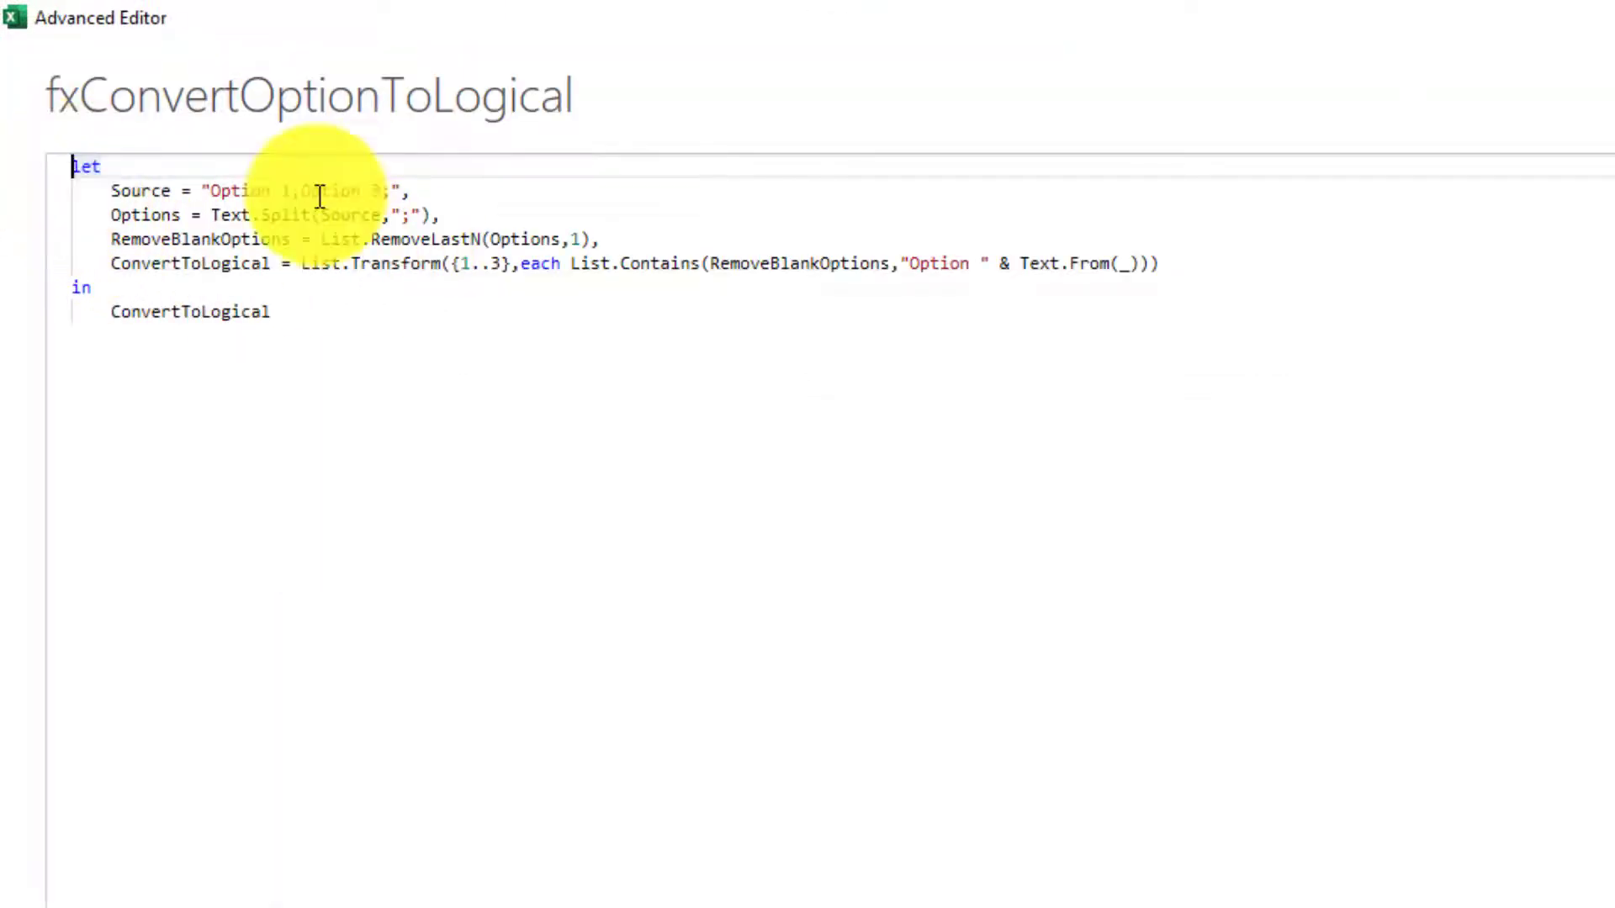
pyautogui.press('Return')
pyautogui.press('Up')
pyautogui.write('(')
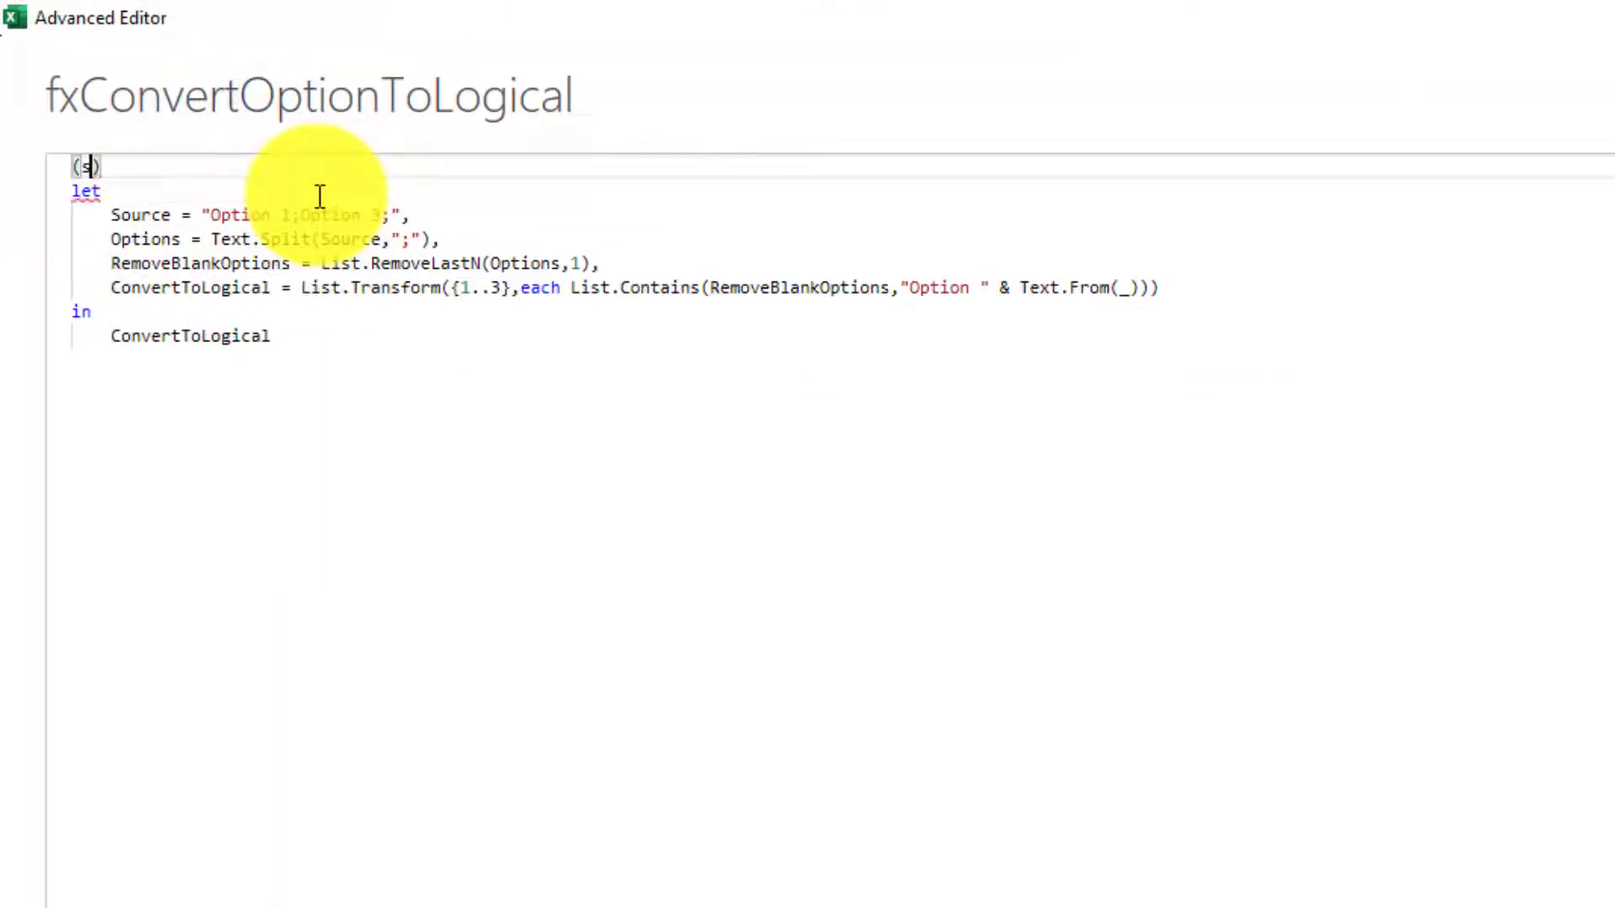
pyautogui.write('S')
pyautogui.press('Escape')
pyautogui.write('ce')
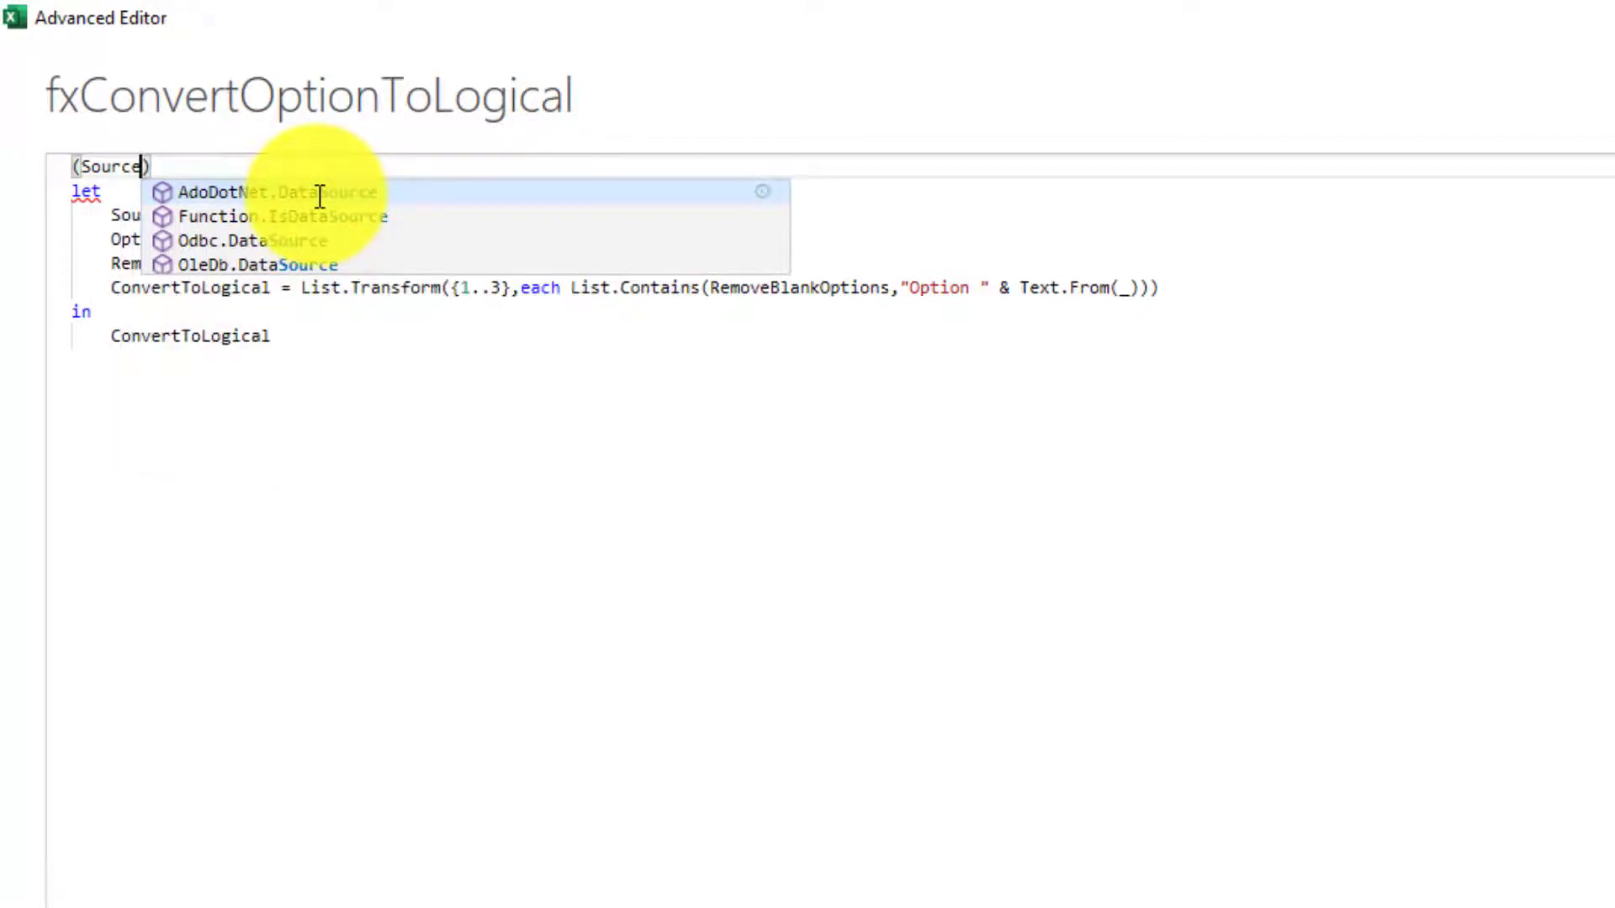
pyautogui.press('BackSpace')
pyautogui.press('BackSpace')
pyautogui.press('BackSpace')
pyautogui.press('BackSpace')
pyautogui.press('BackSpace')
pyautogui.press('BackSpace')
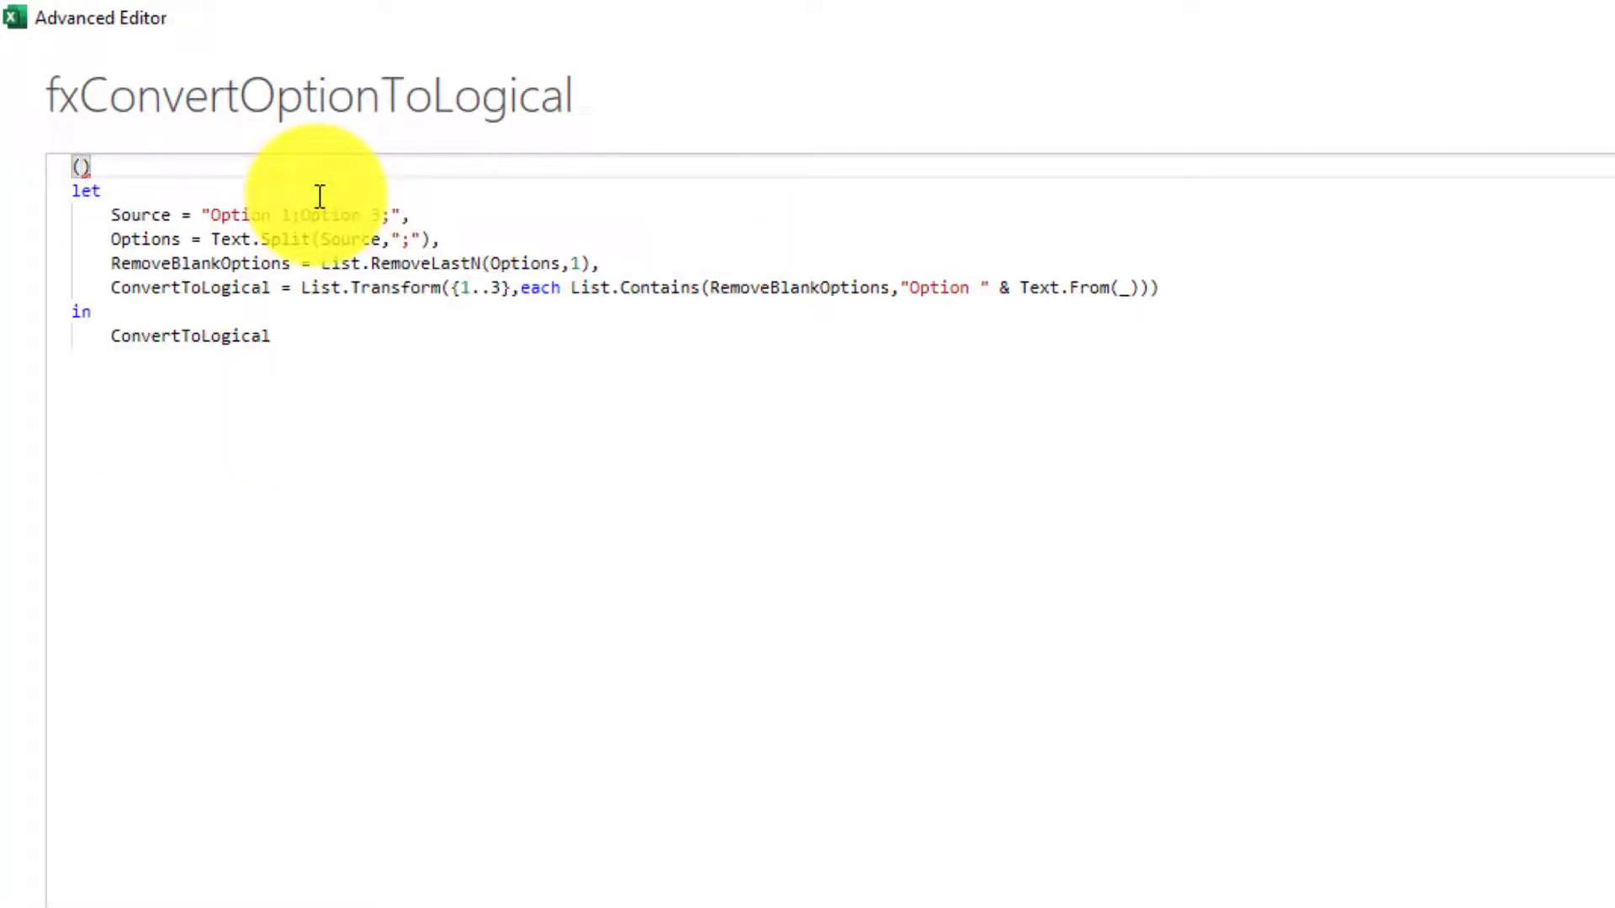
# - Complete the function declaration as (InputText as text) as list=>
pyautogui.write('I')
pyautogui.press('BackSpace')
pyautogui.write('Input')
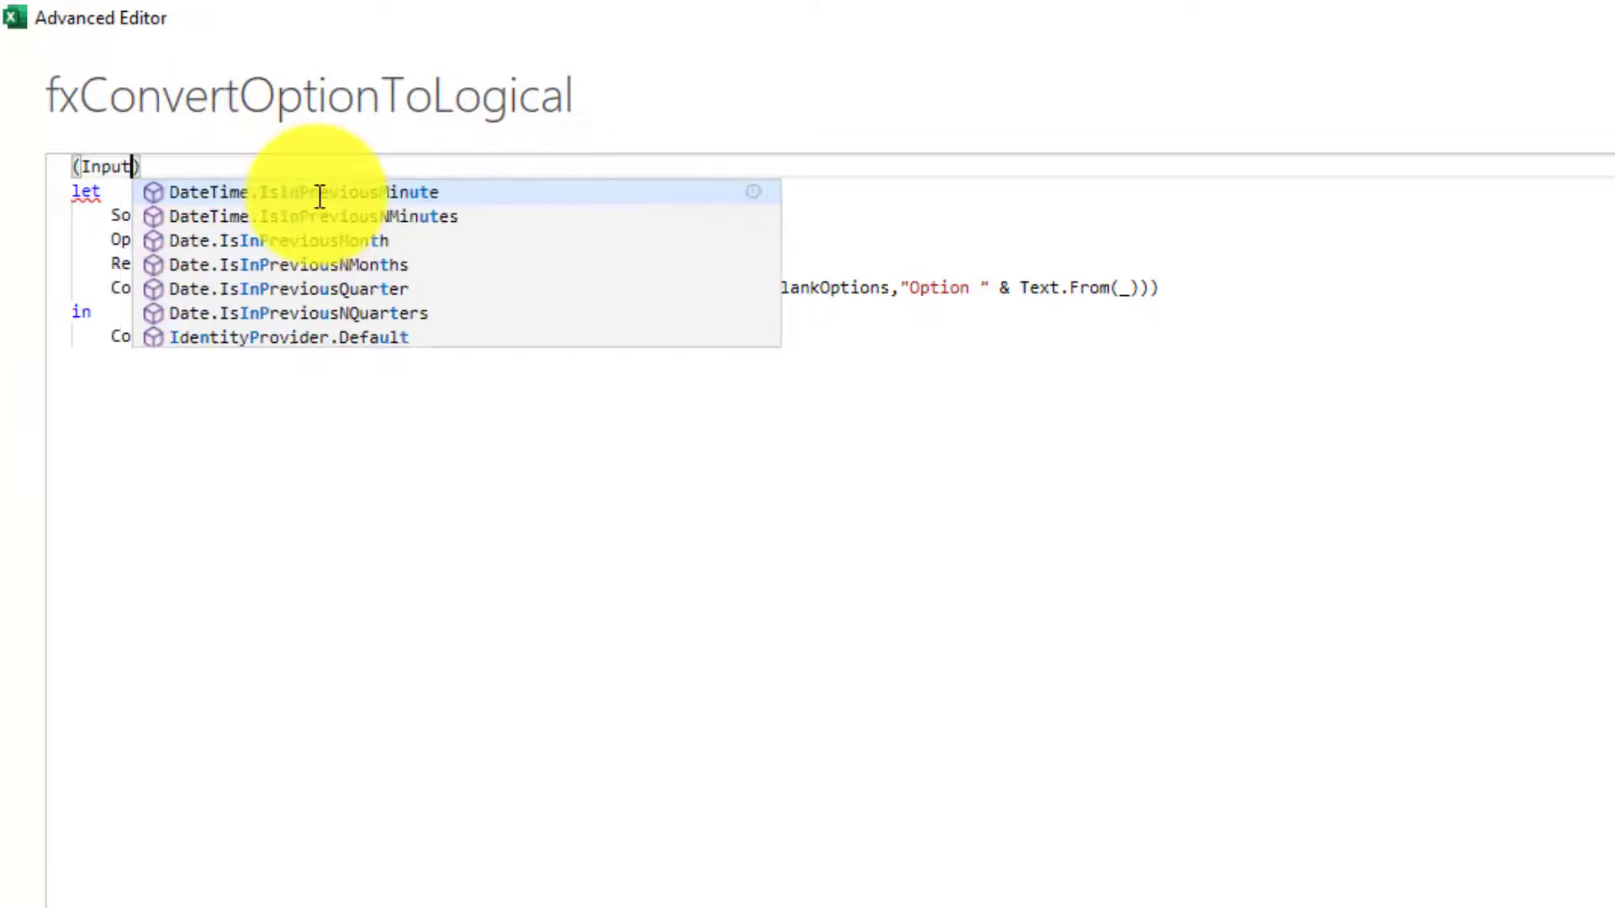
pyautogui.write('Text as text')
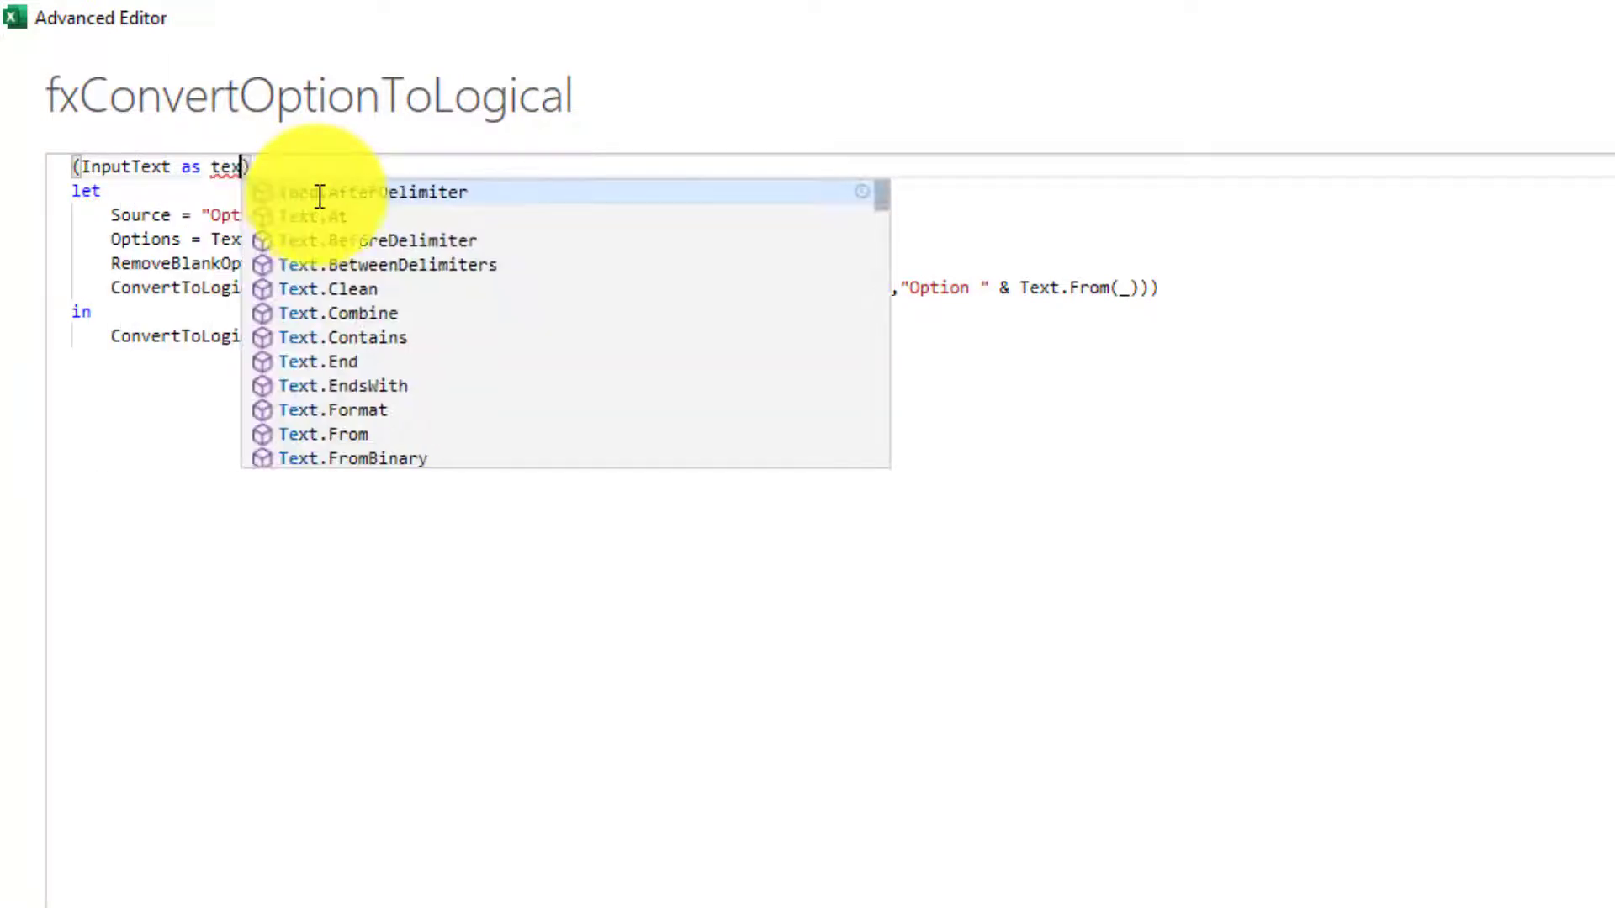
pyautogui.press('Right')
pyautogui.write('as l')
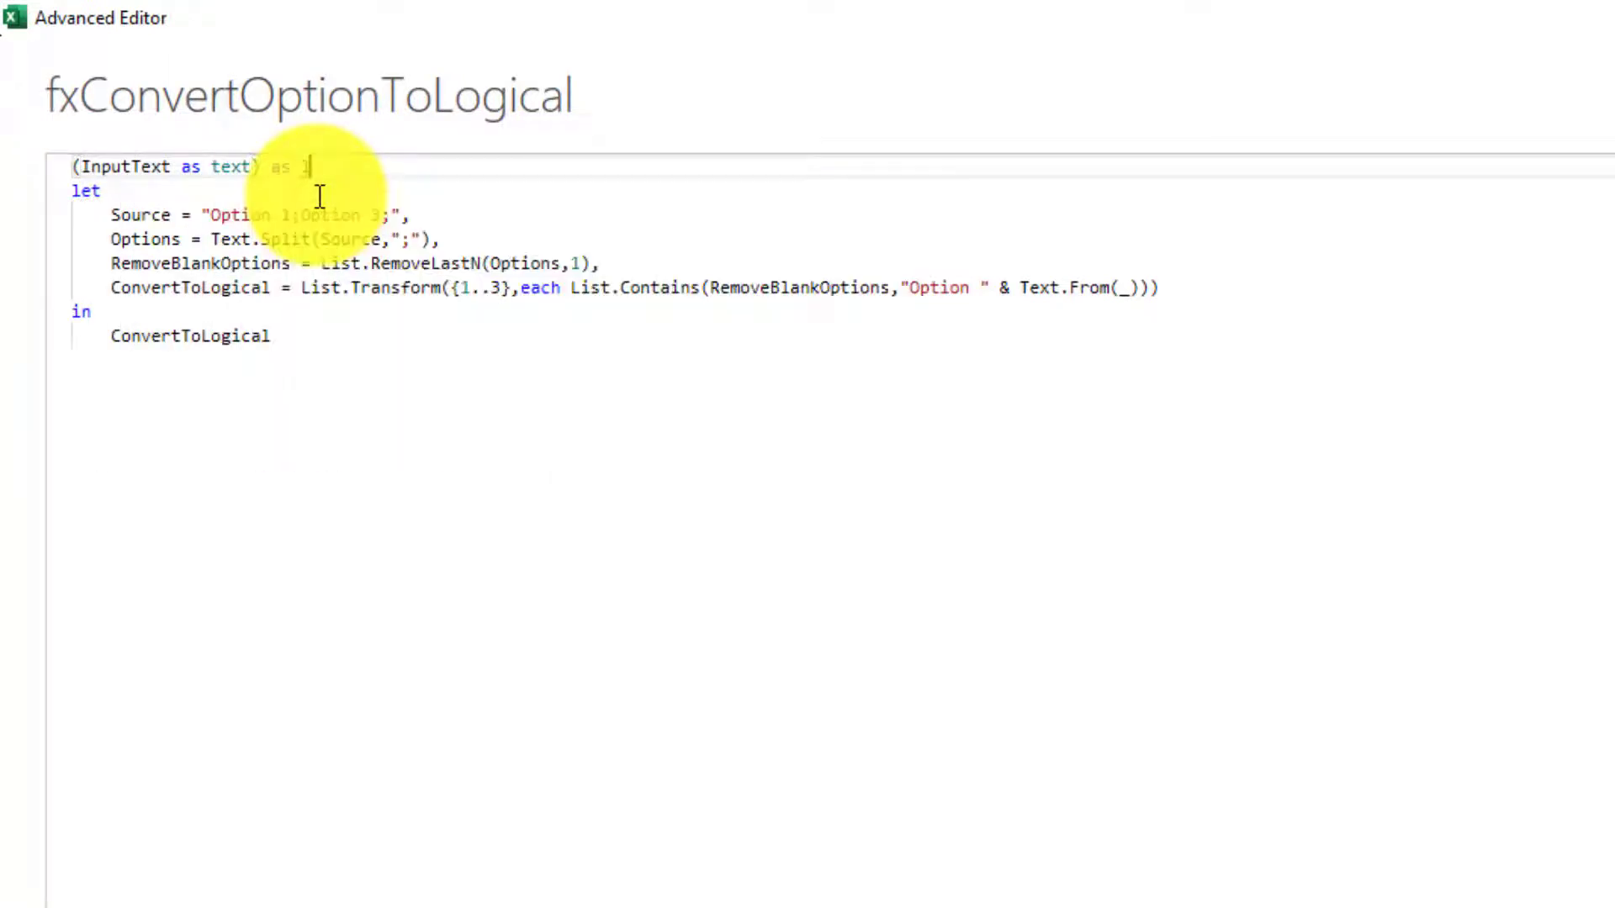
pyautogui.write('ist=>')
# - Comment out the hard-coded Source line, add Source=InputText, below it, and save the function code
pyautogui.moveTo(427, 219); pyautogui.dragTo(112, 218)
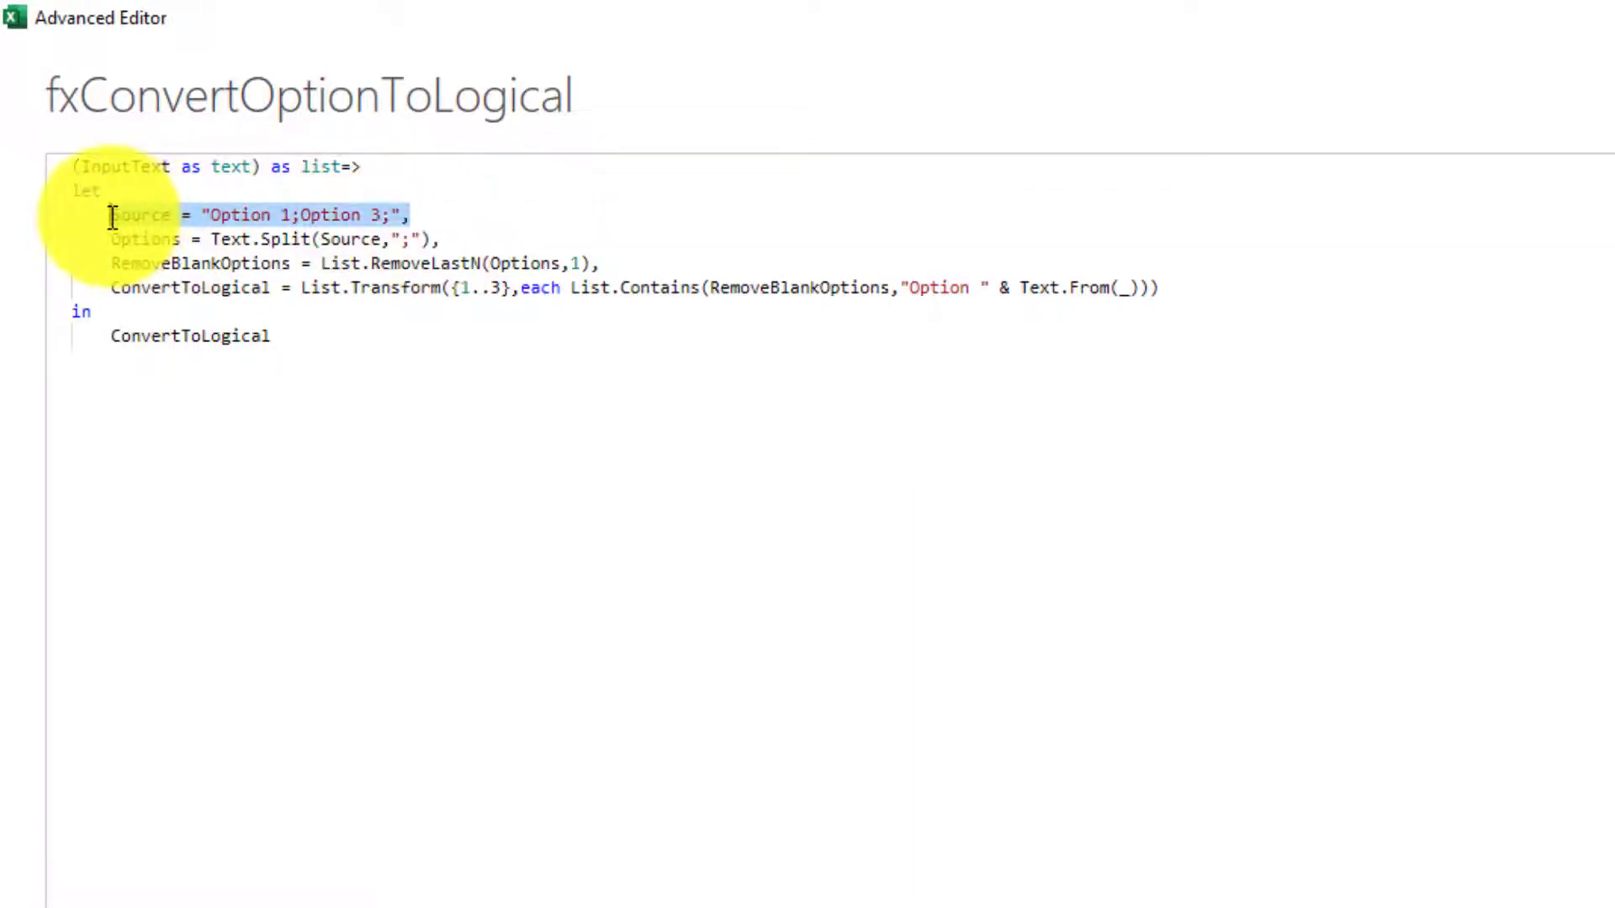
pyautogui.hotkey('ctrl', '/')
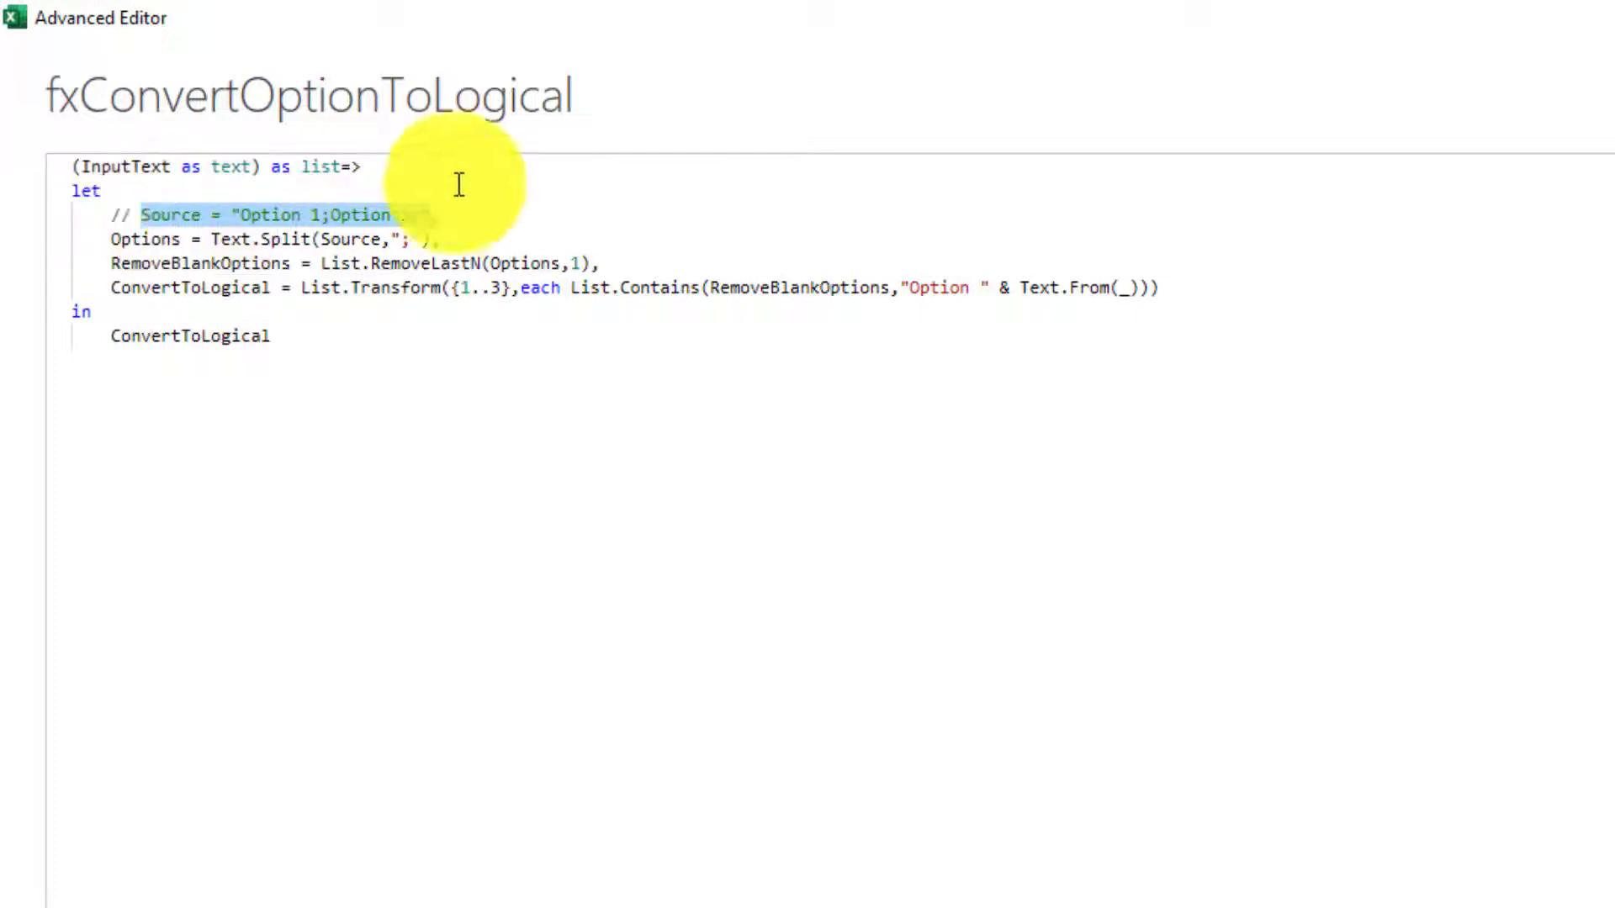
pyautogui.click(509, 211)
pyautogui.press('Return')
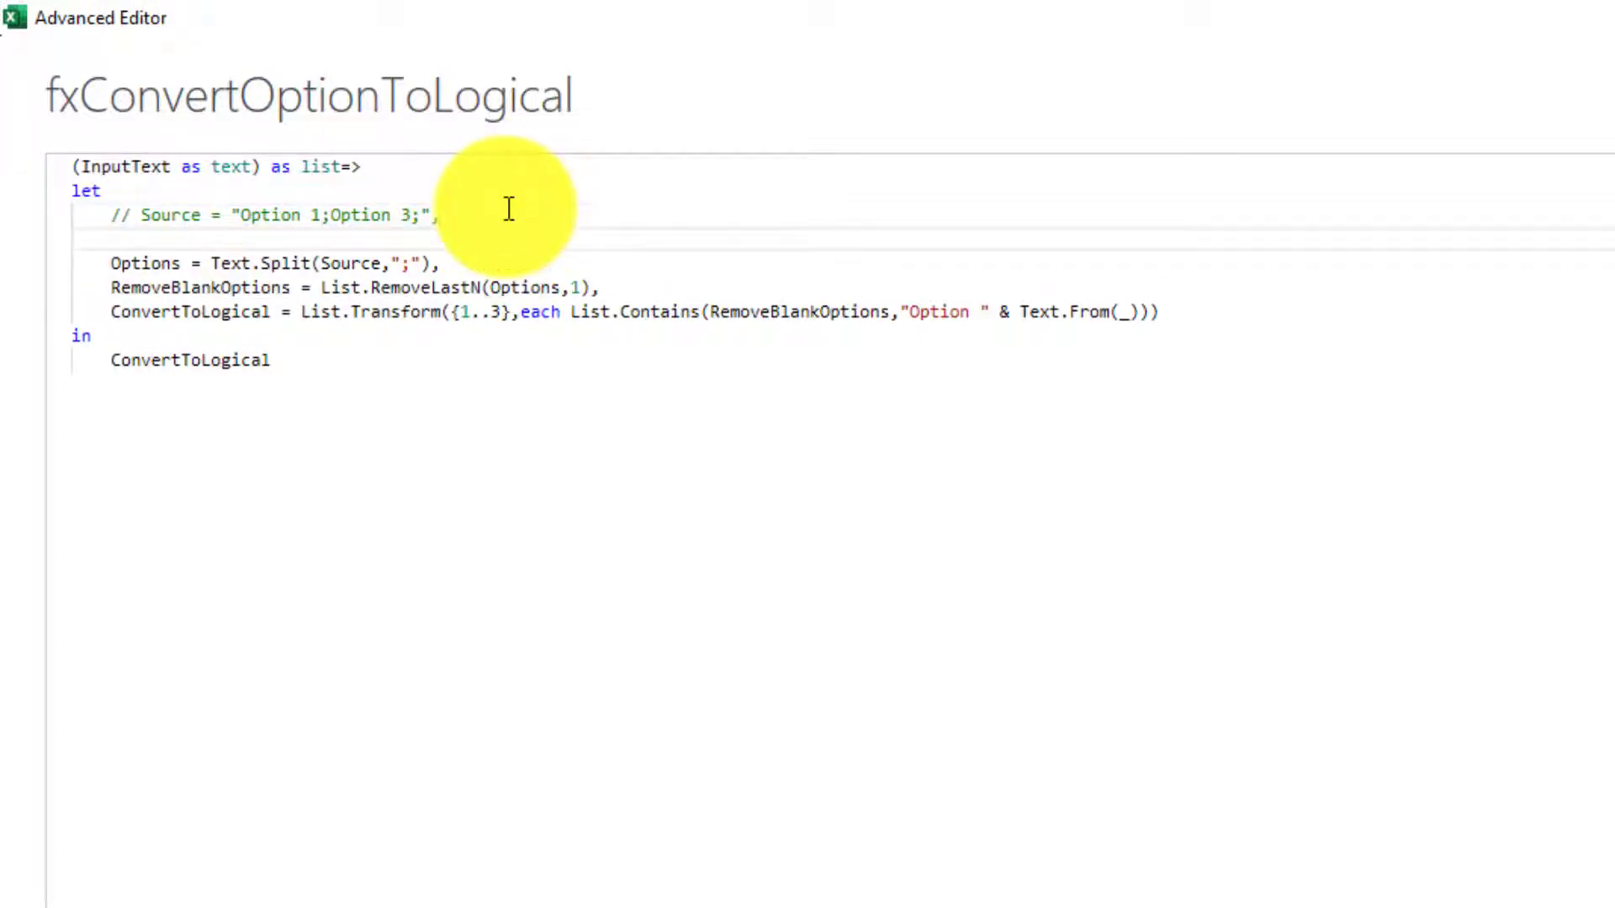
pyautogui.write('Source=InputText,')
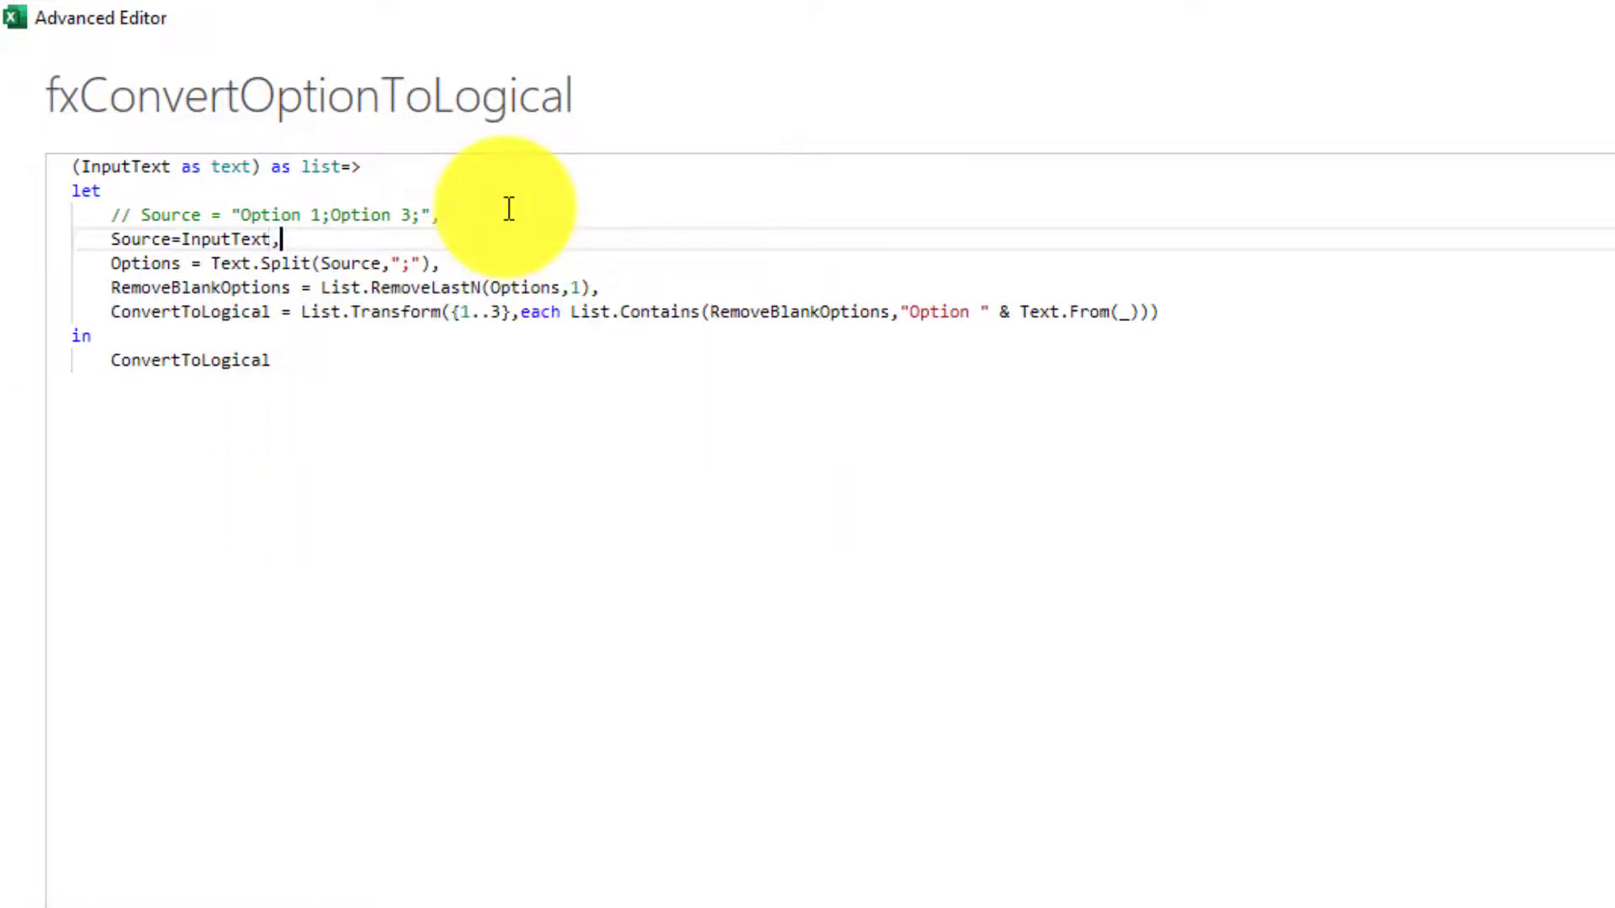
pyautogui.click(1506, 837)
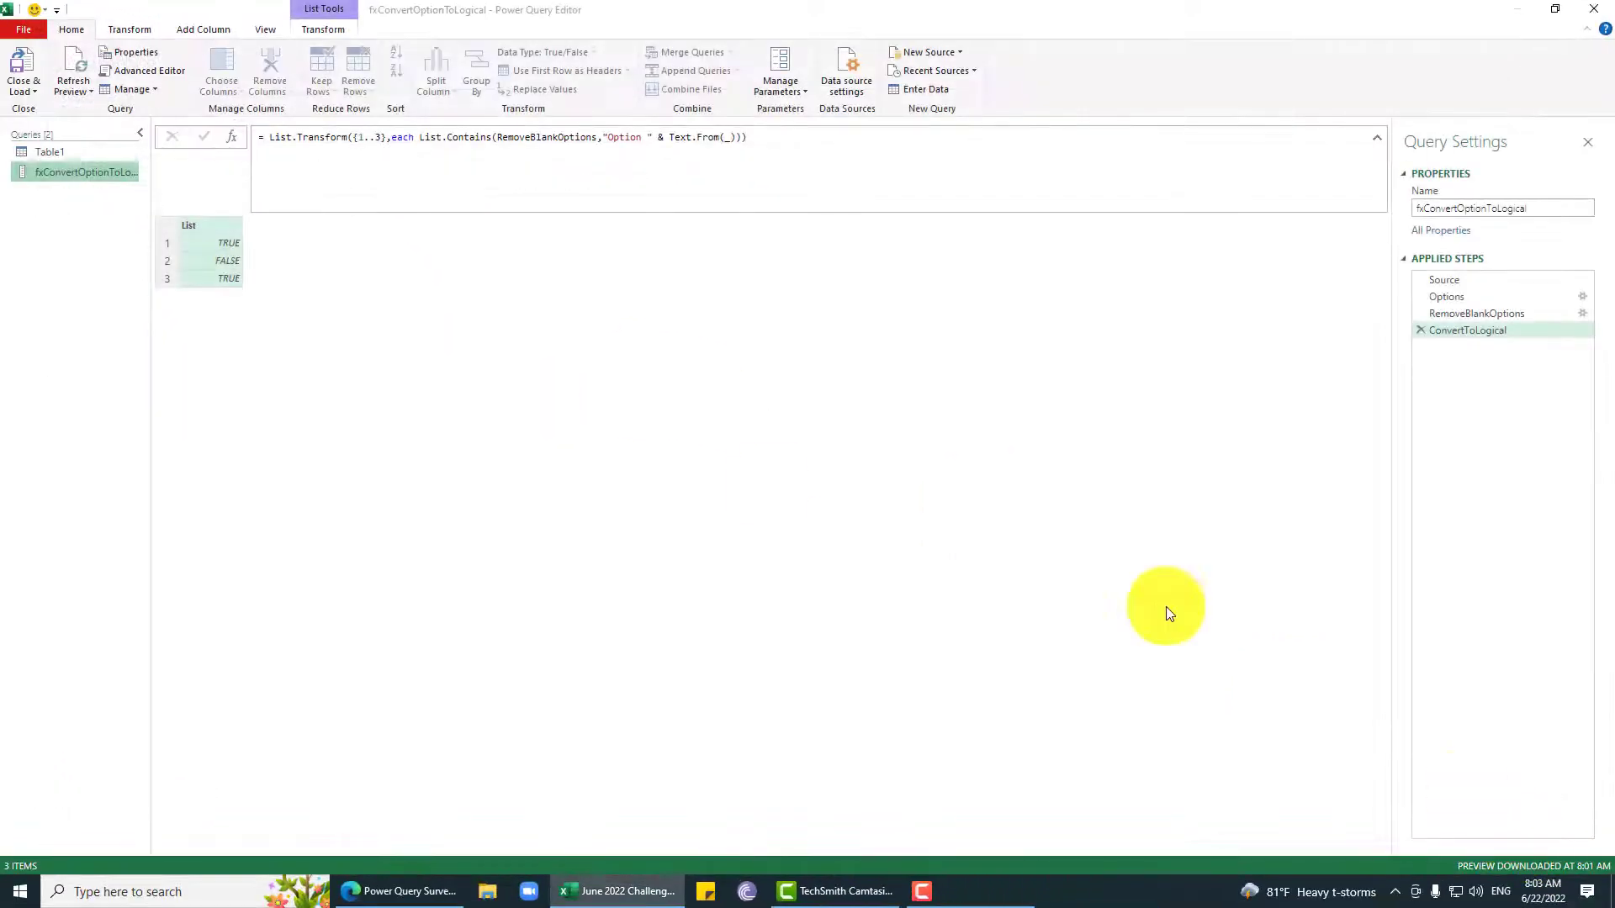
# - Examine the Multi Response Question lists in the first two rows of the Table1 query
pyautogui.click(46, 153)
pyautogui.click(437, 245)
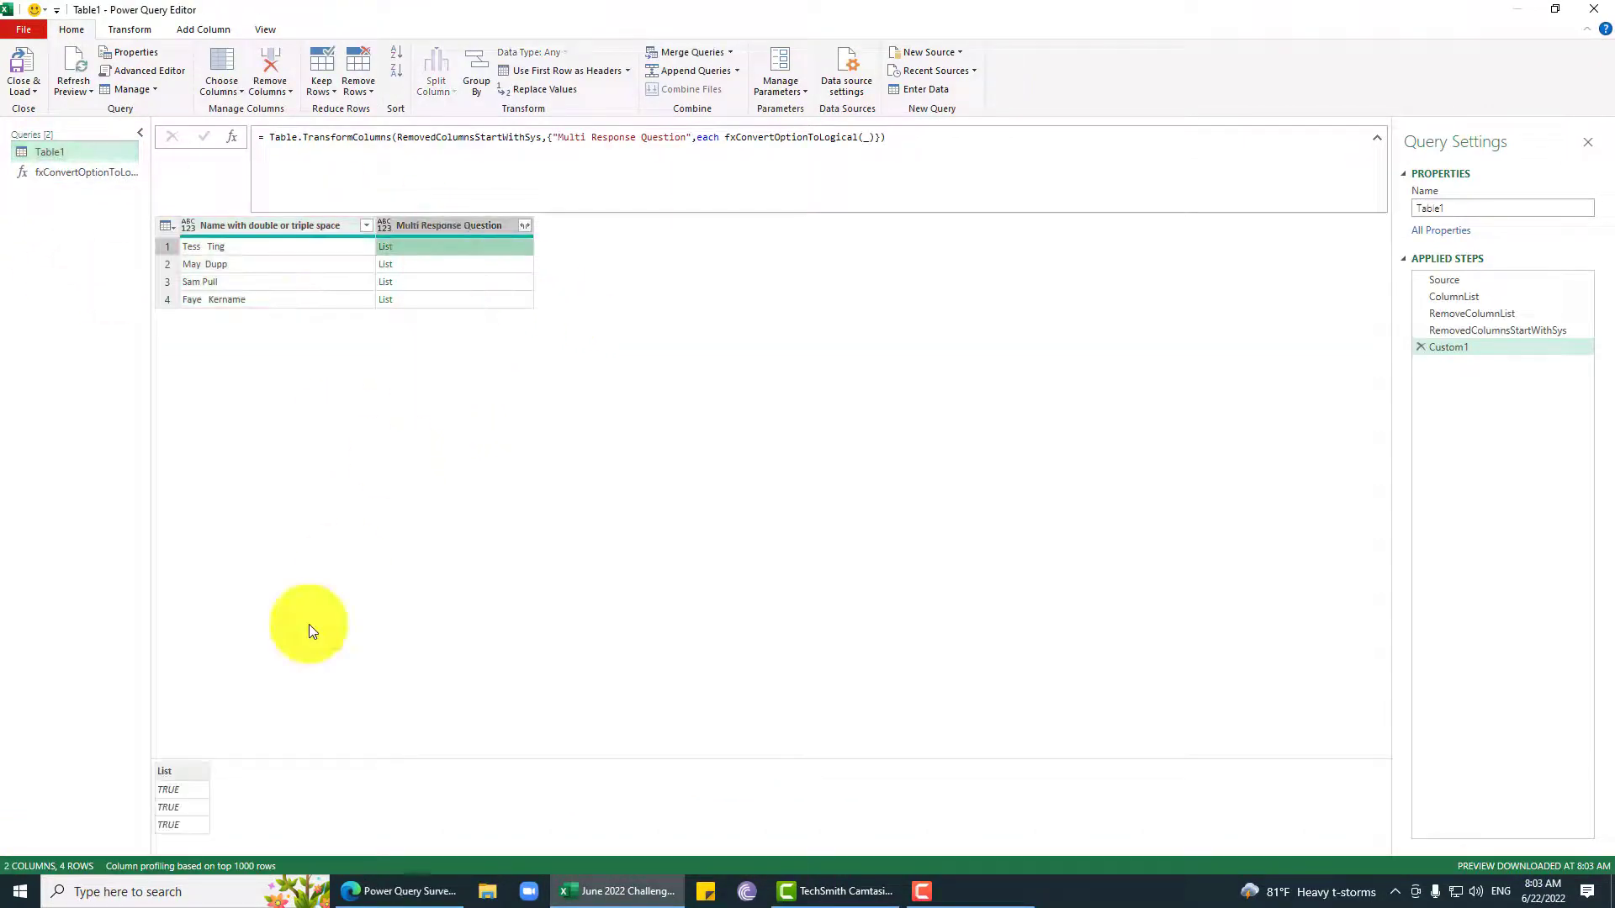
pyautogui.click(461, 265)
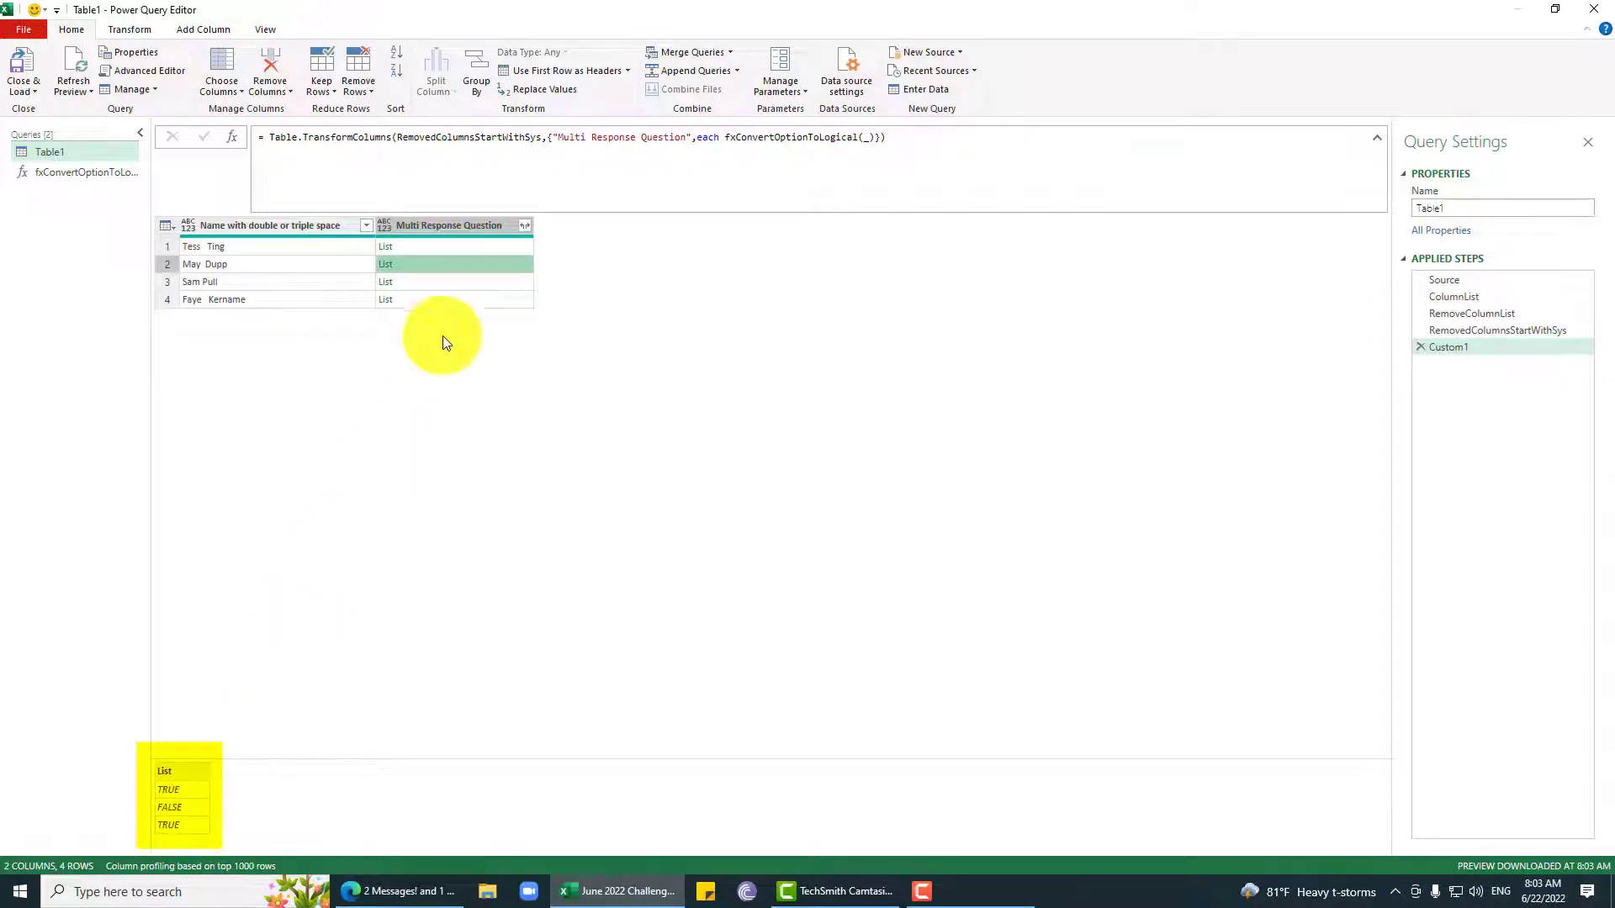
# - Rename the Custom1 step as TableColumnTransformation
pyautogui.rightClick(1485, 346)
pyautogui.click(1500, 383)
pyautogui.write('T')
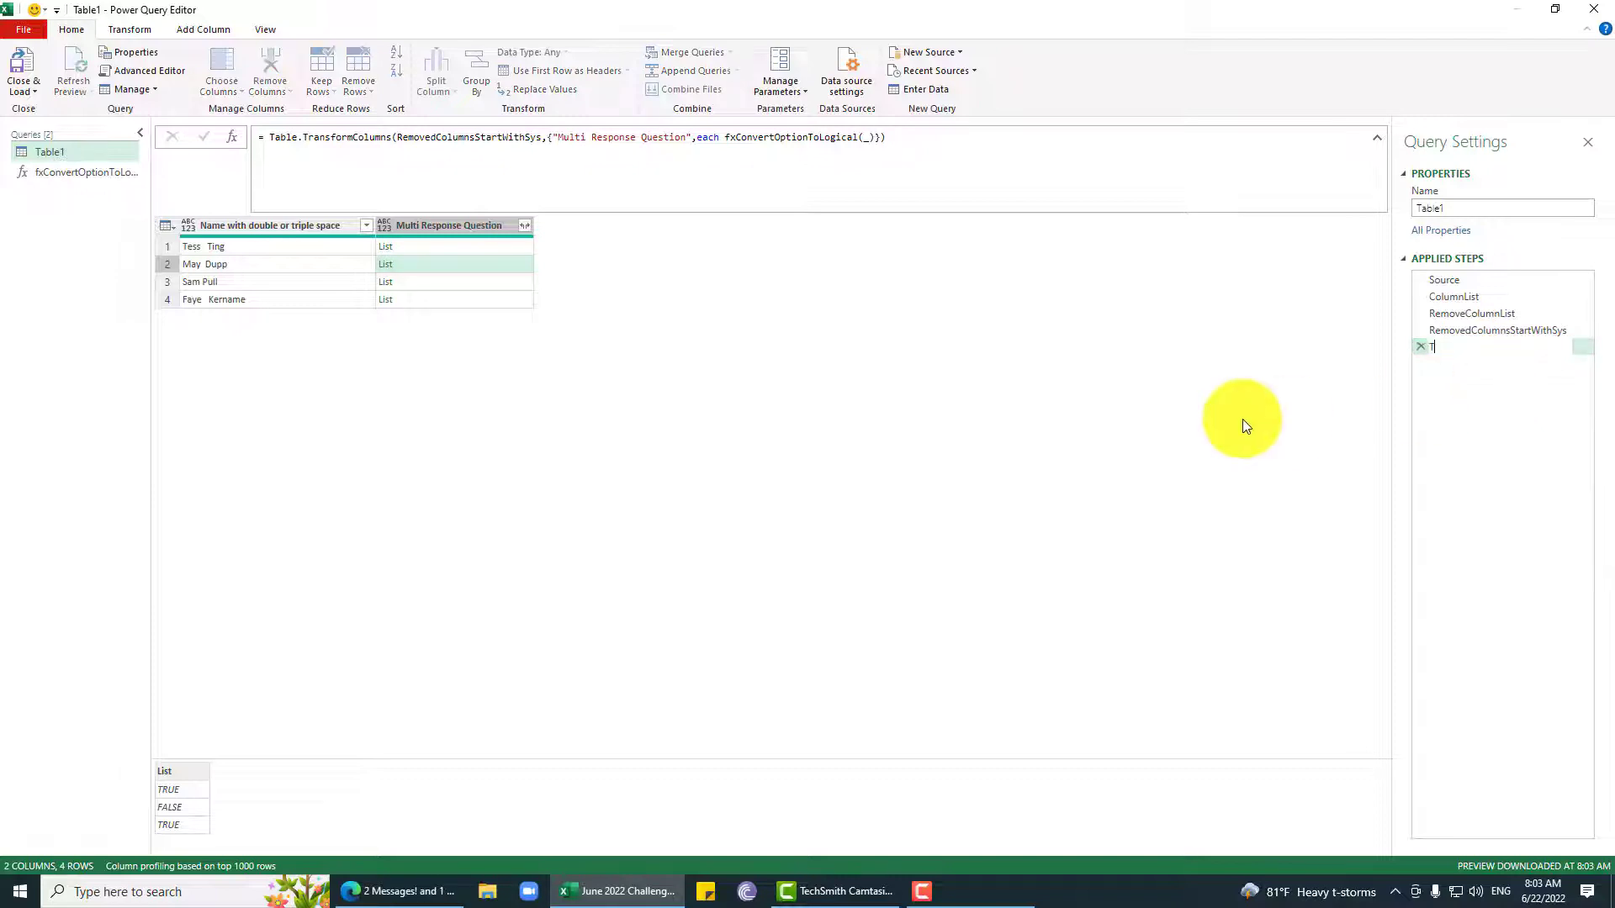
pyautogui.write('ableColumnTransformation')
pyautogui.press('Return')
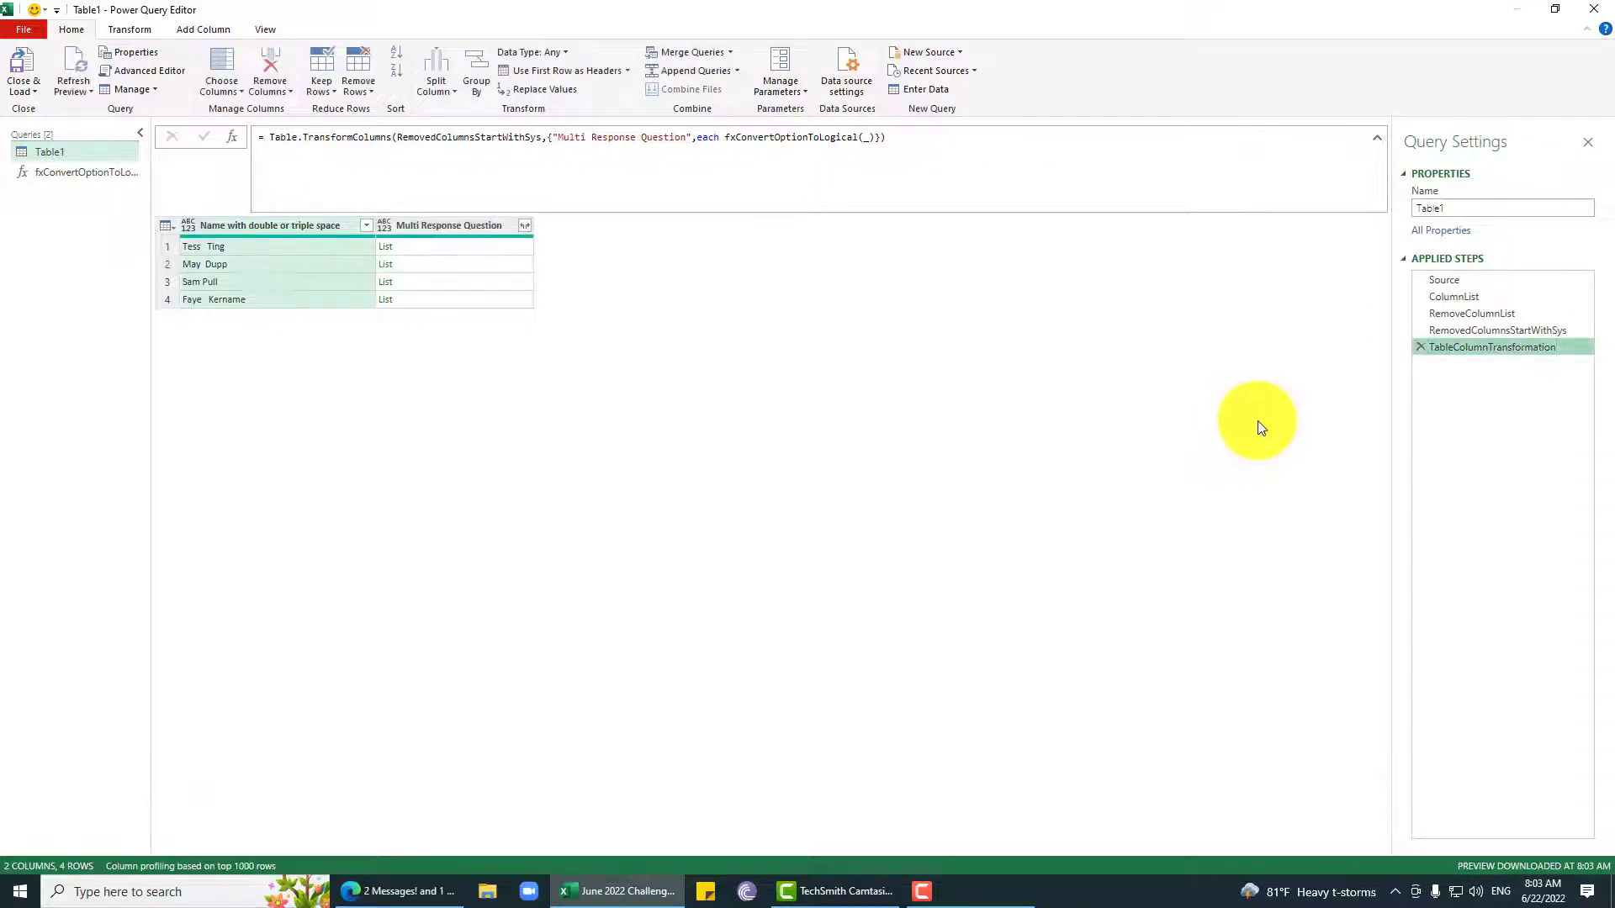
# - Copy the full name in the fourth row of the name column from its cell preview
pyautogui.click(232, 299)
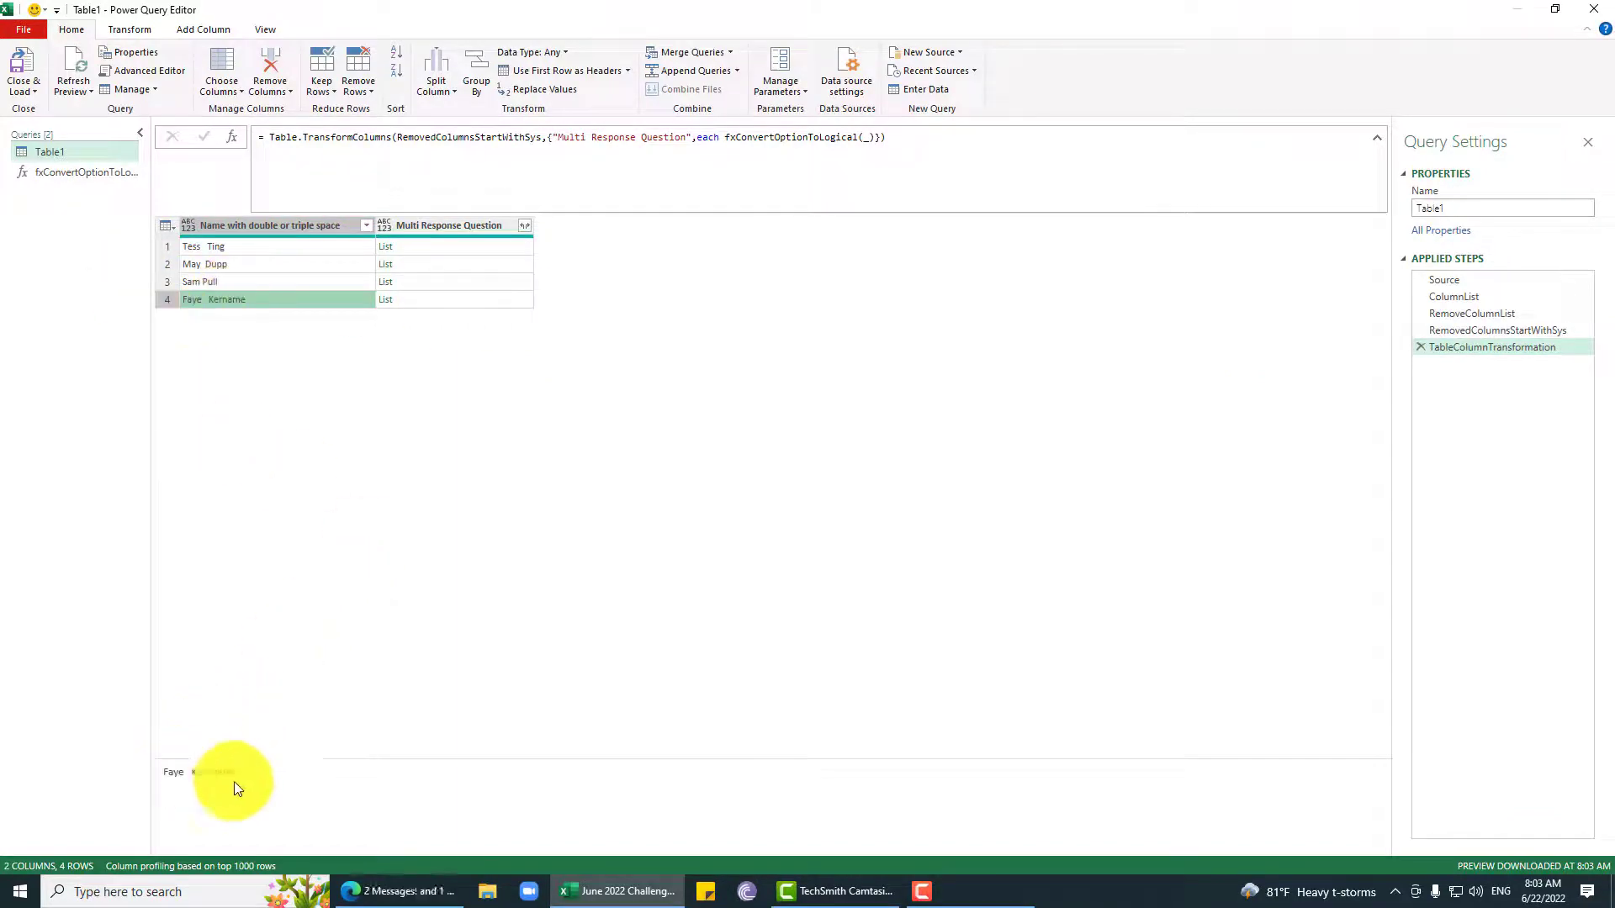
pyautogui.moveTo(233, 773); pyautogui.dragTo(155, 771)
pyautogui.hotkey('ctrl', 'c')
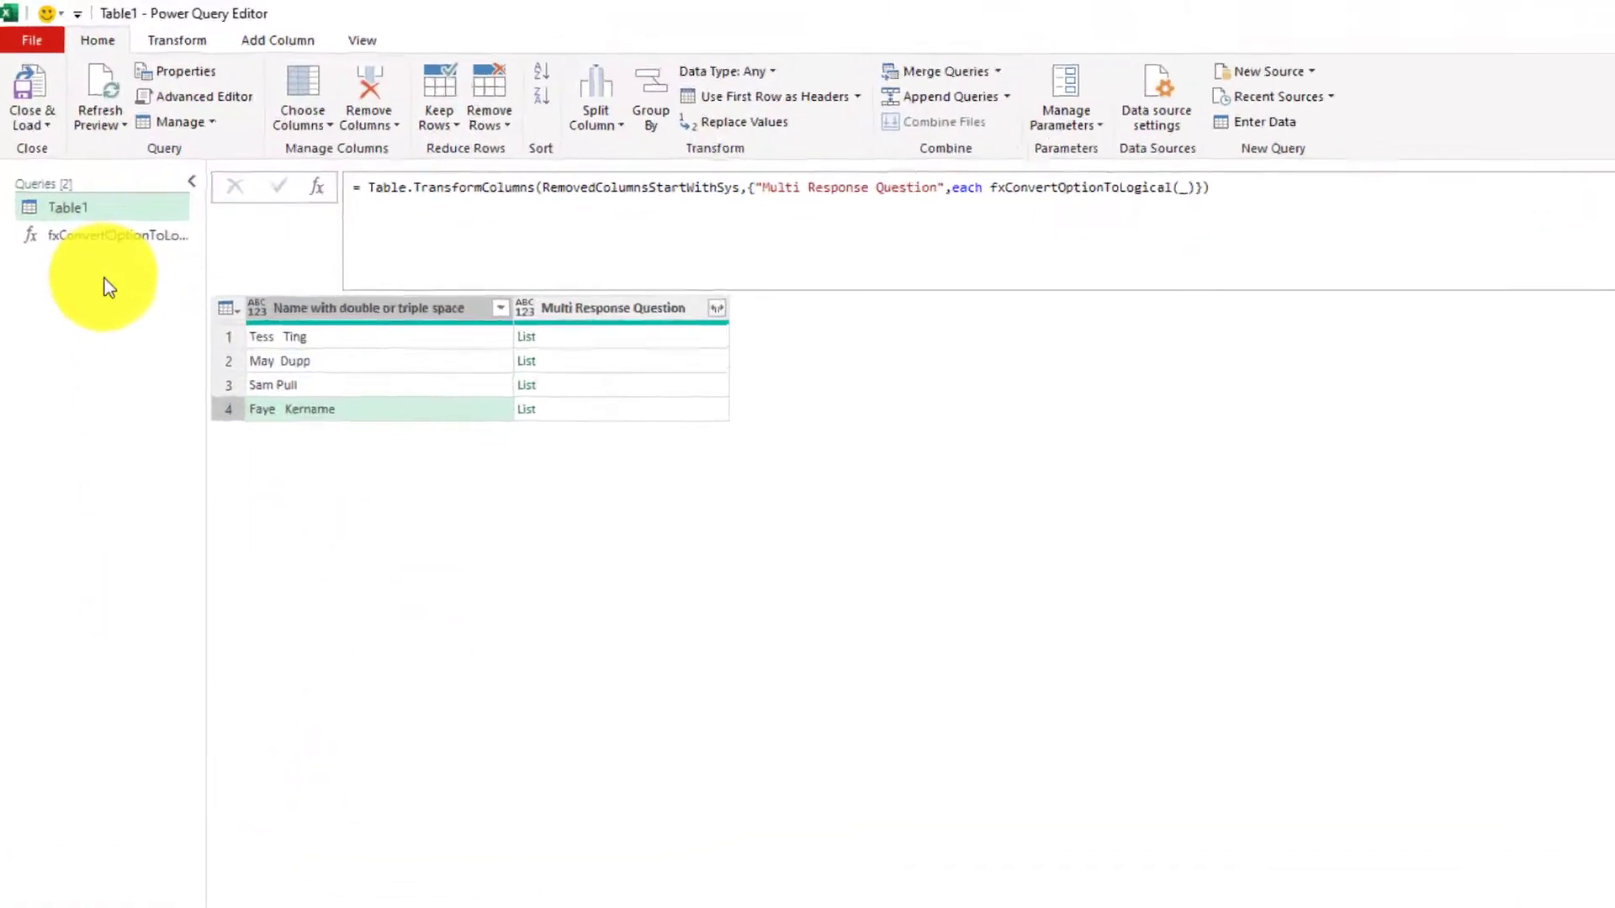
# - Create a new blank query with the copied full name as its source text
pyautogui.rightClick(78, 225)
pyautogui.moveTo(122, 260)
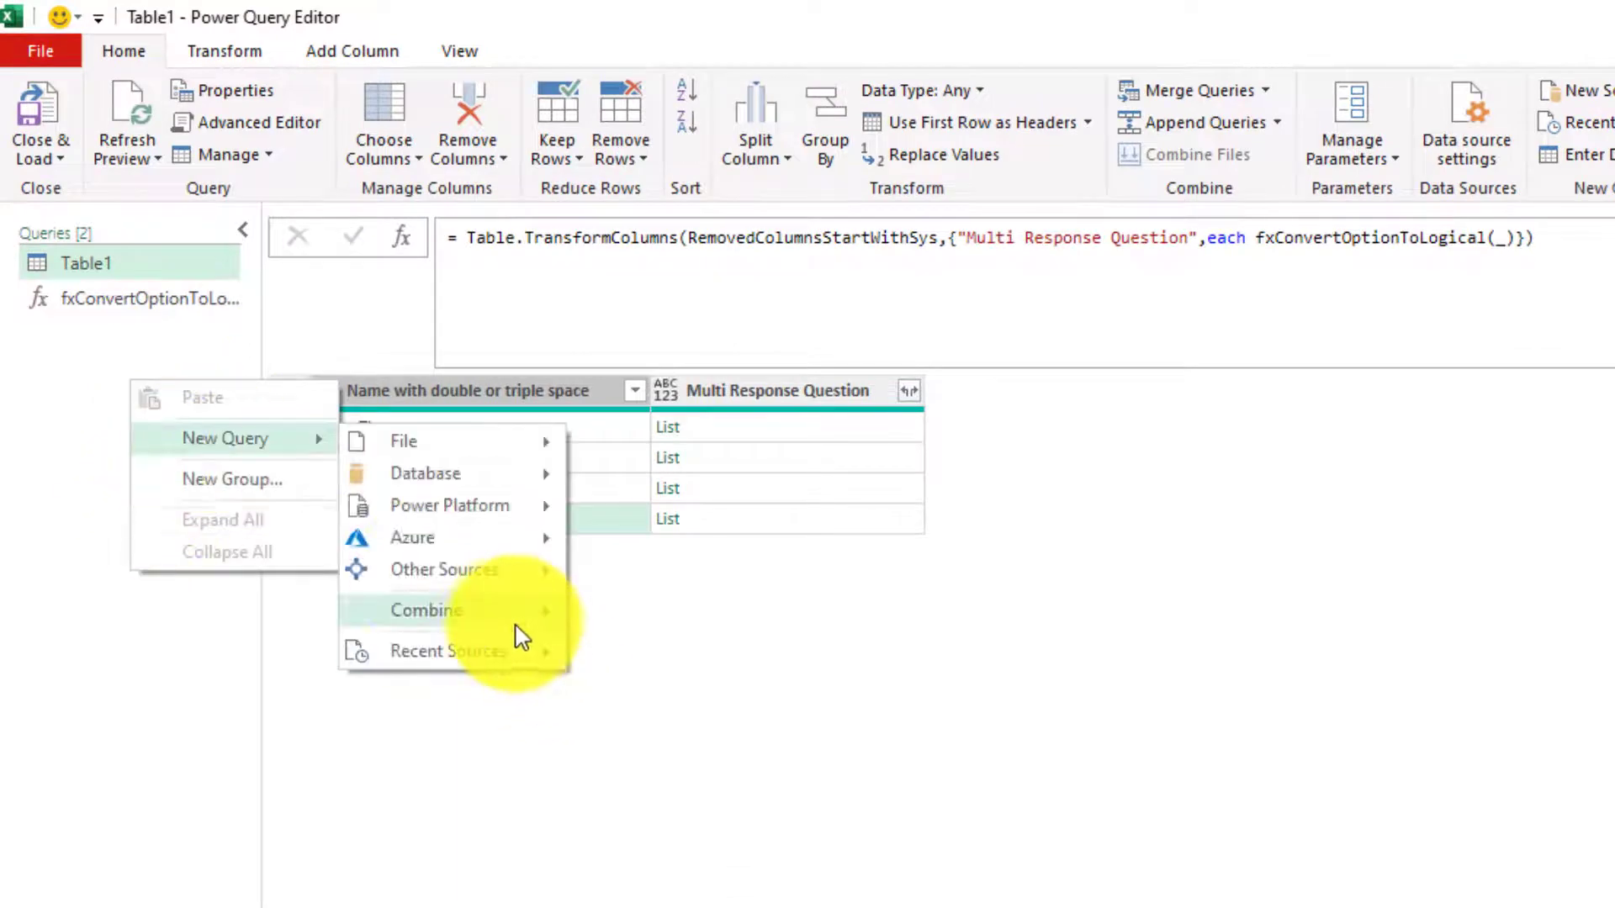
pyautogui.moveTo(515, 624)
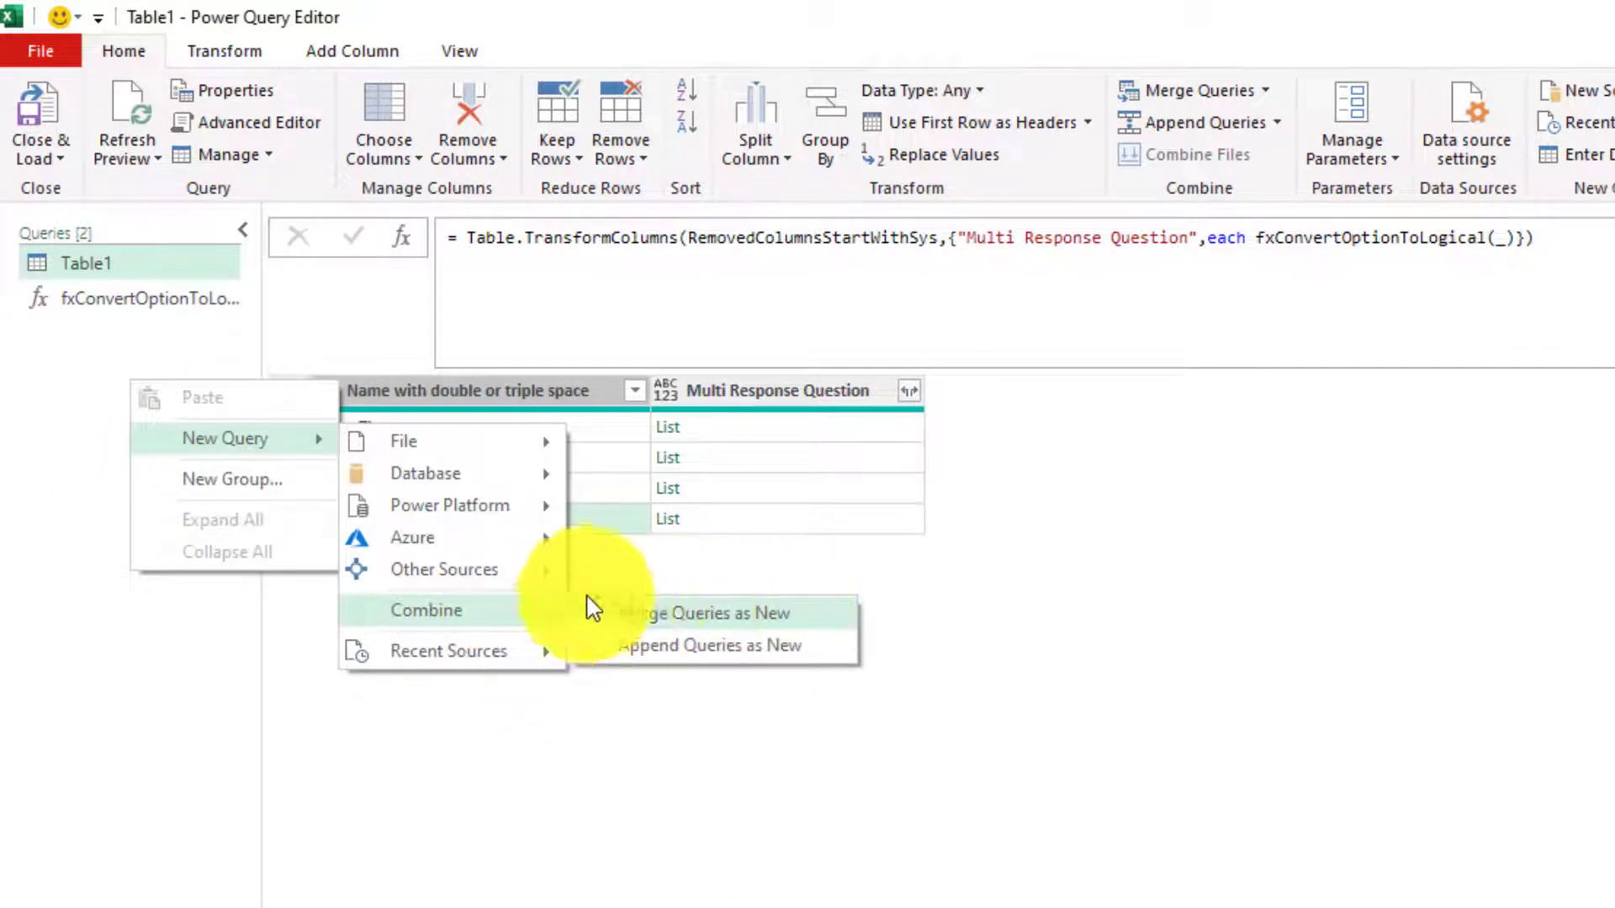
pyautogui.moveTo(533, 573)
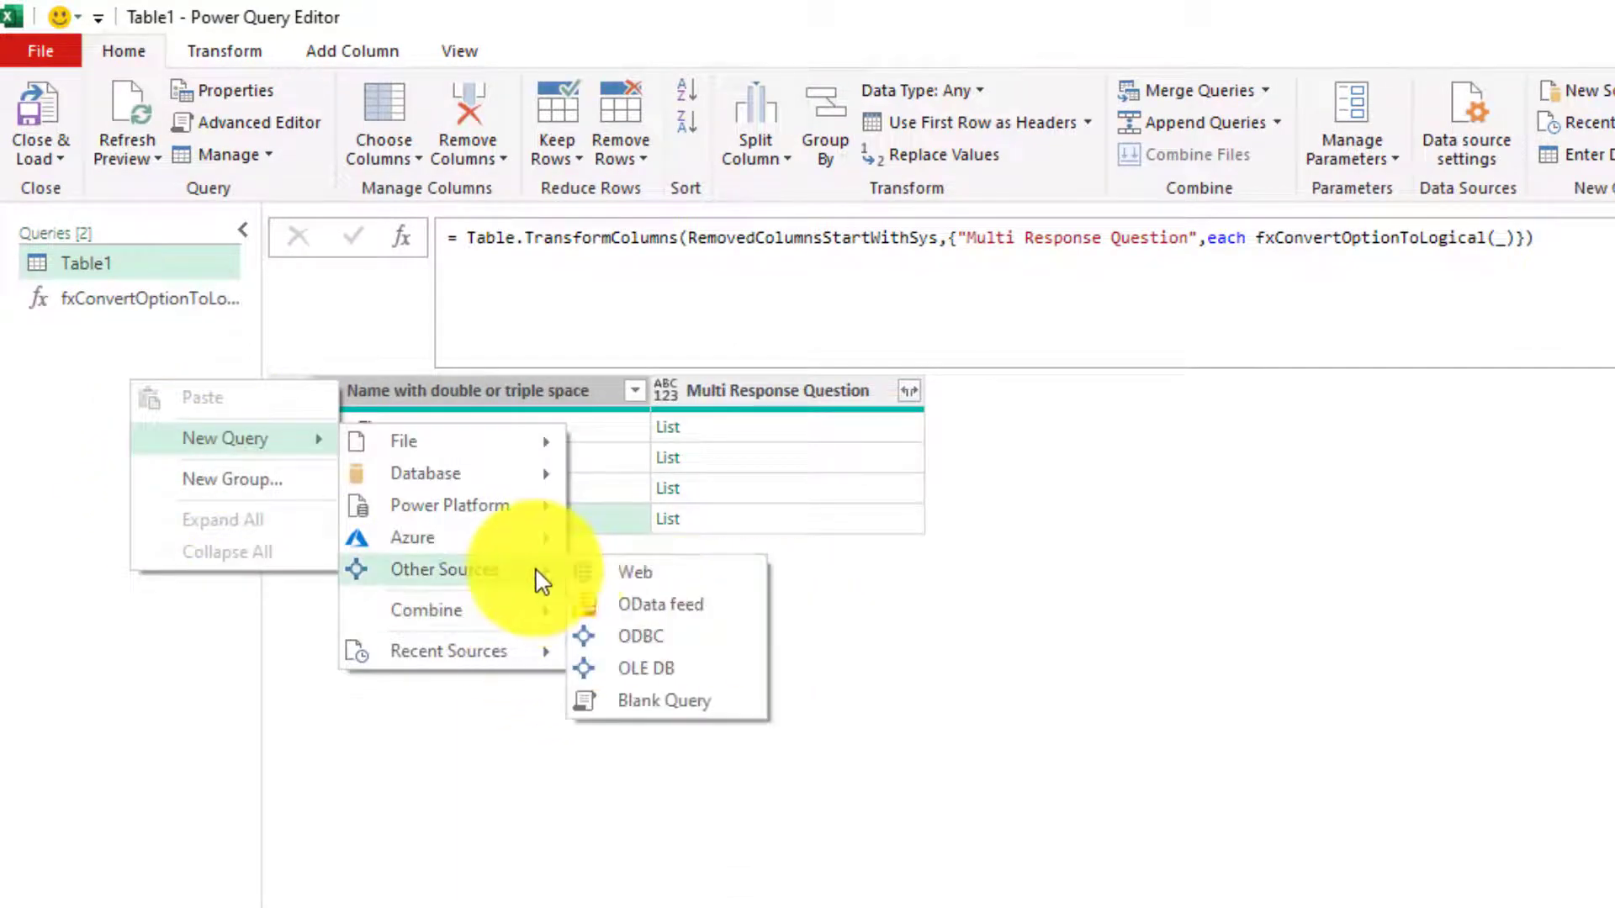
pyautogui.click(691, 715)
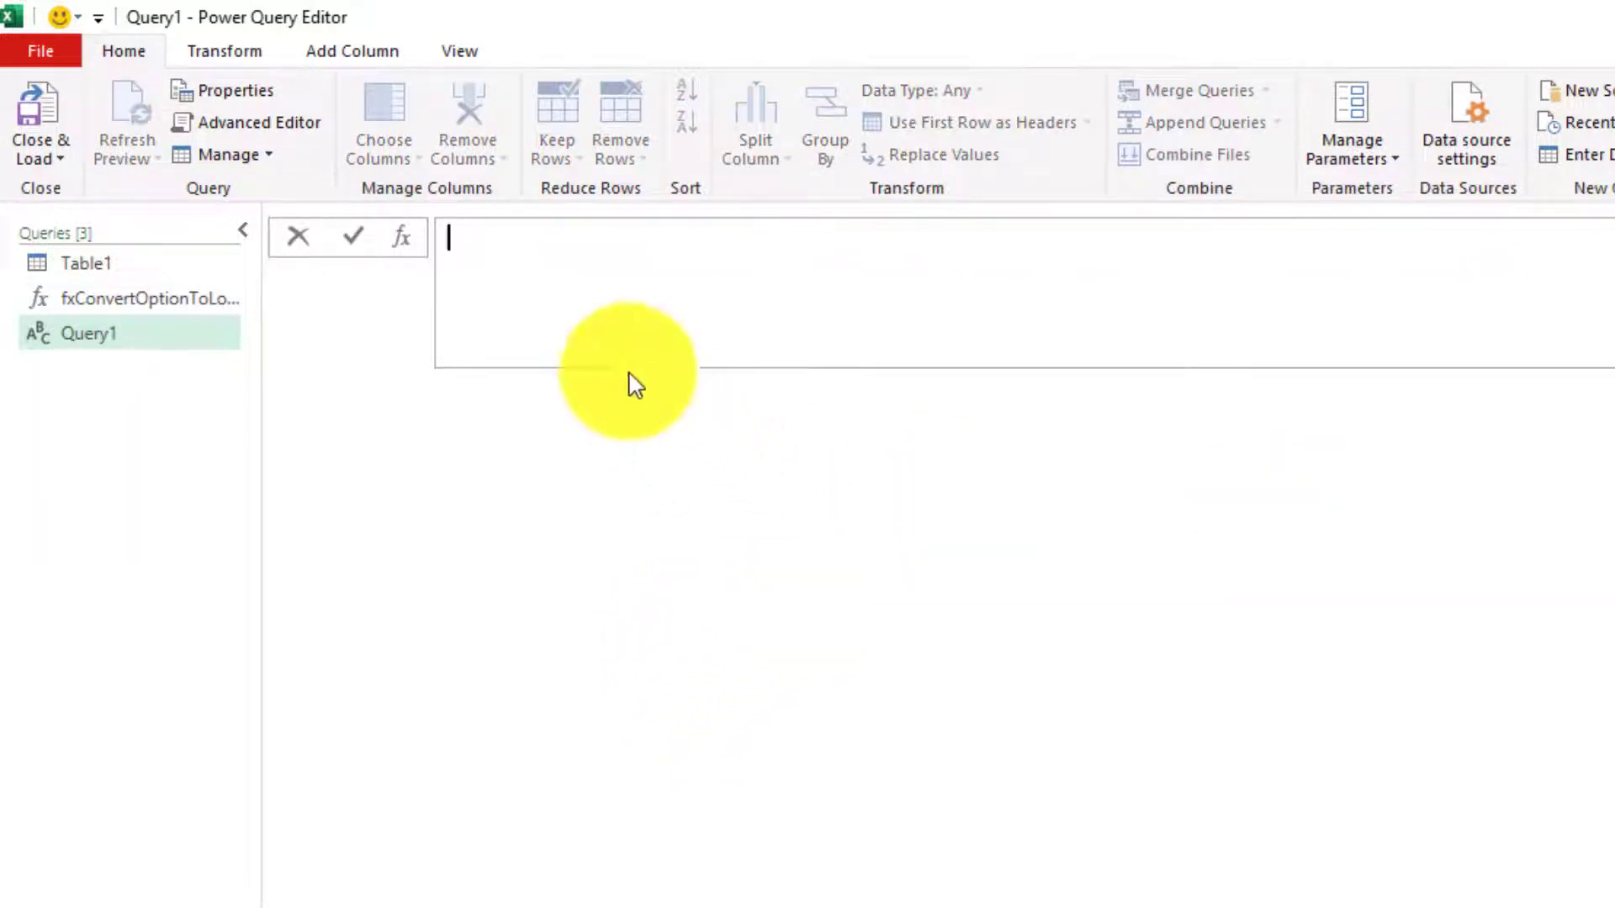
pyautogui.hotkey('ctrl', 'v')
pyautogui.press('Return')
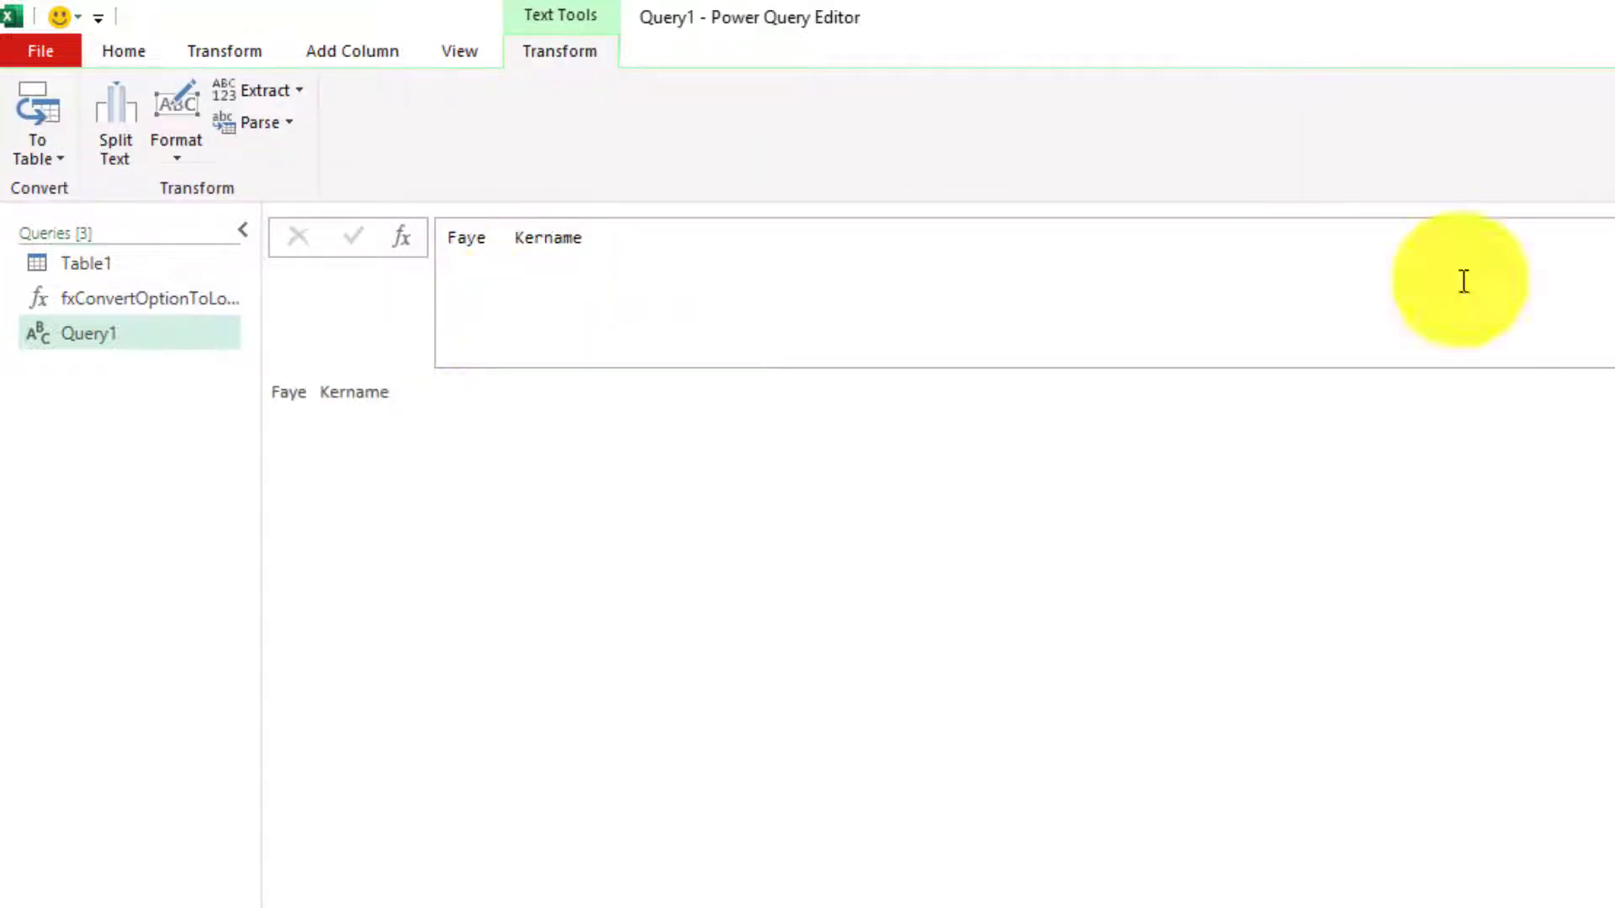
# - Add a custom step to Query1 that splits Source at each space with Text.Split( Source," ")
pyautogui.click(455, 241)
pyautogui.hotkey('ctrl', 'a')
pyautogui.write('=a')
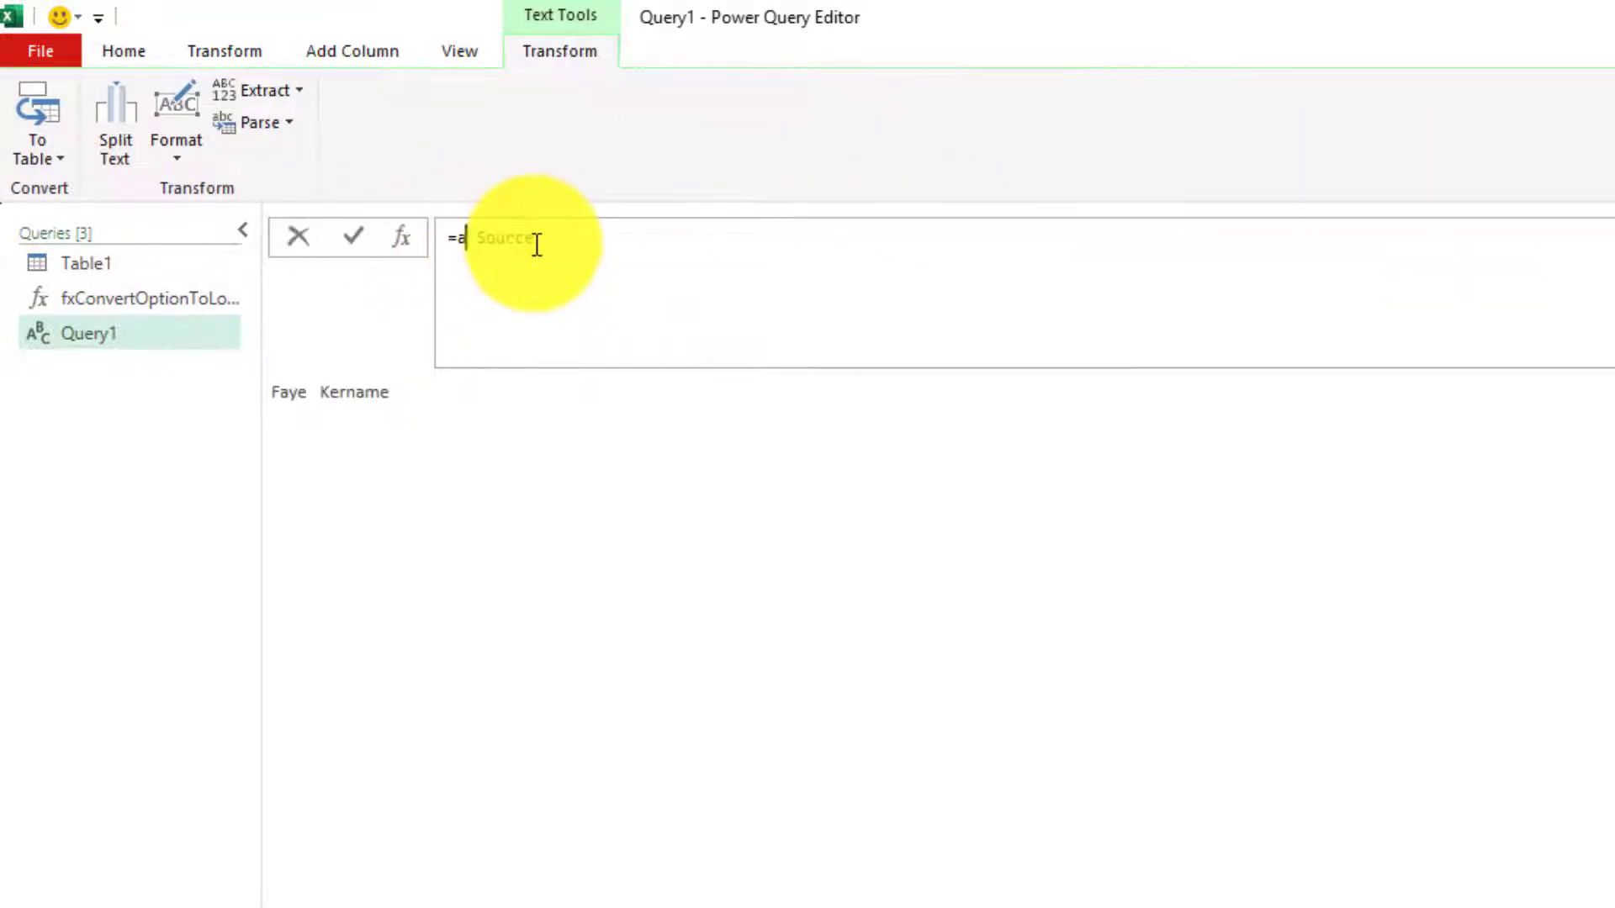
pyautogui.press('BackSpace')
pyautogui.write('tsp')
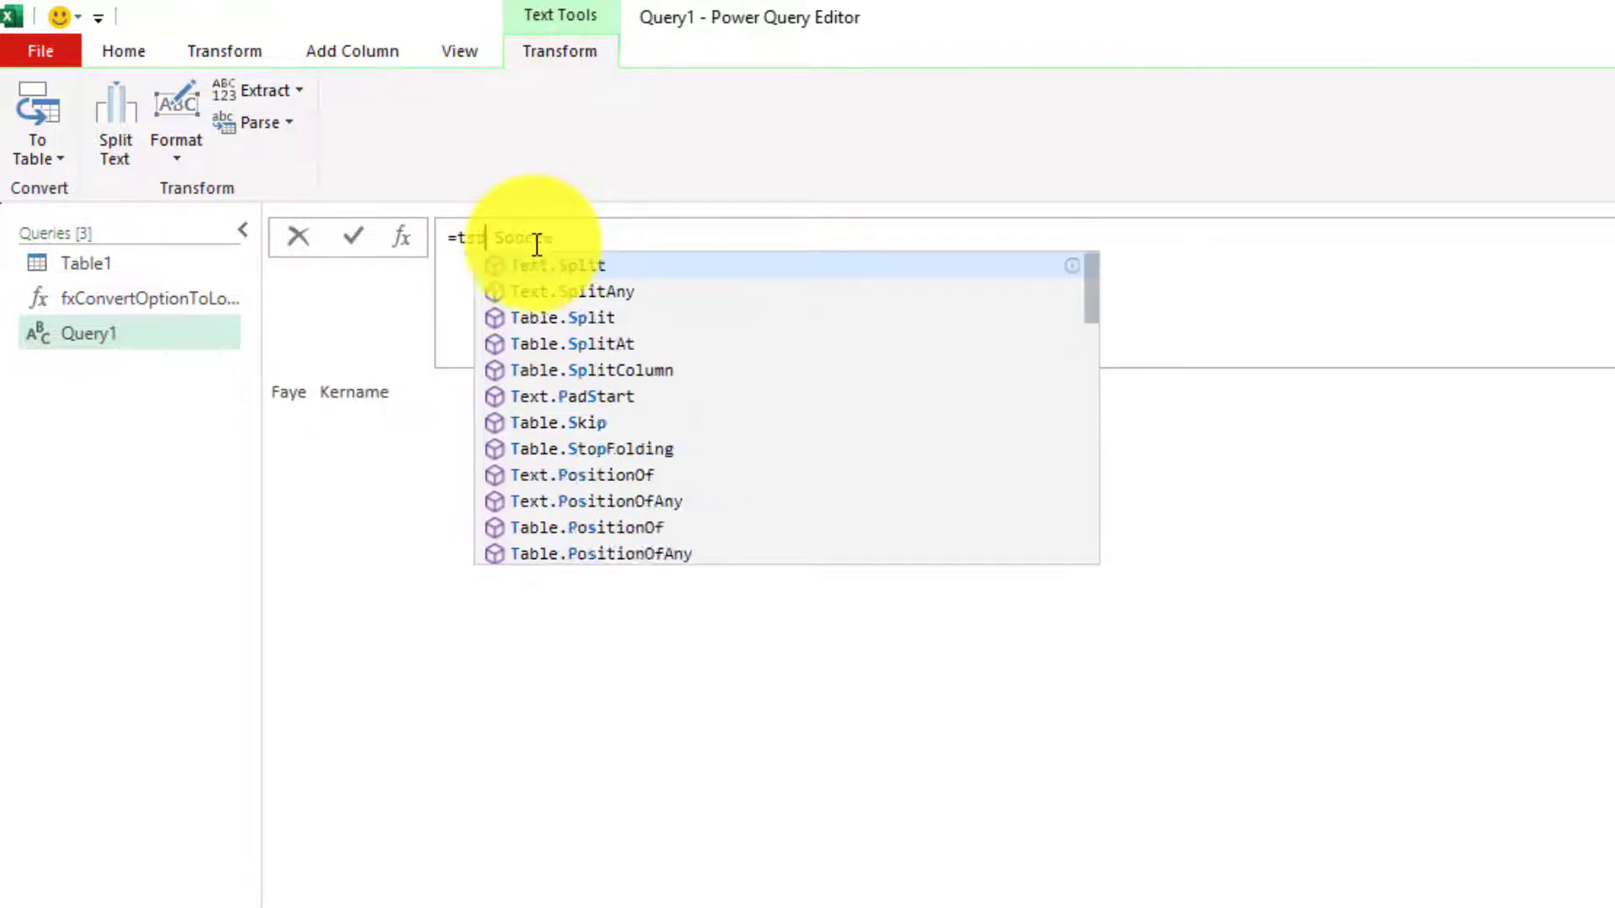
pyautogui.press('Tab')
pyautogui.write('()')
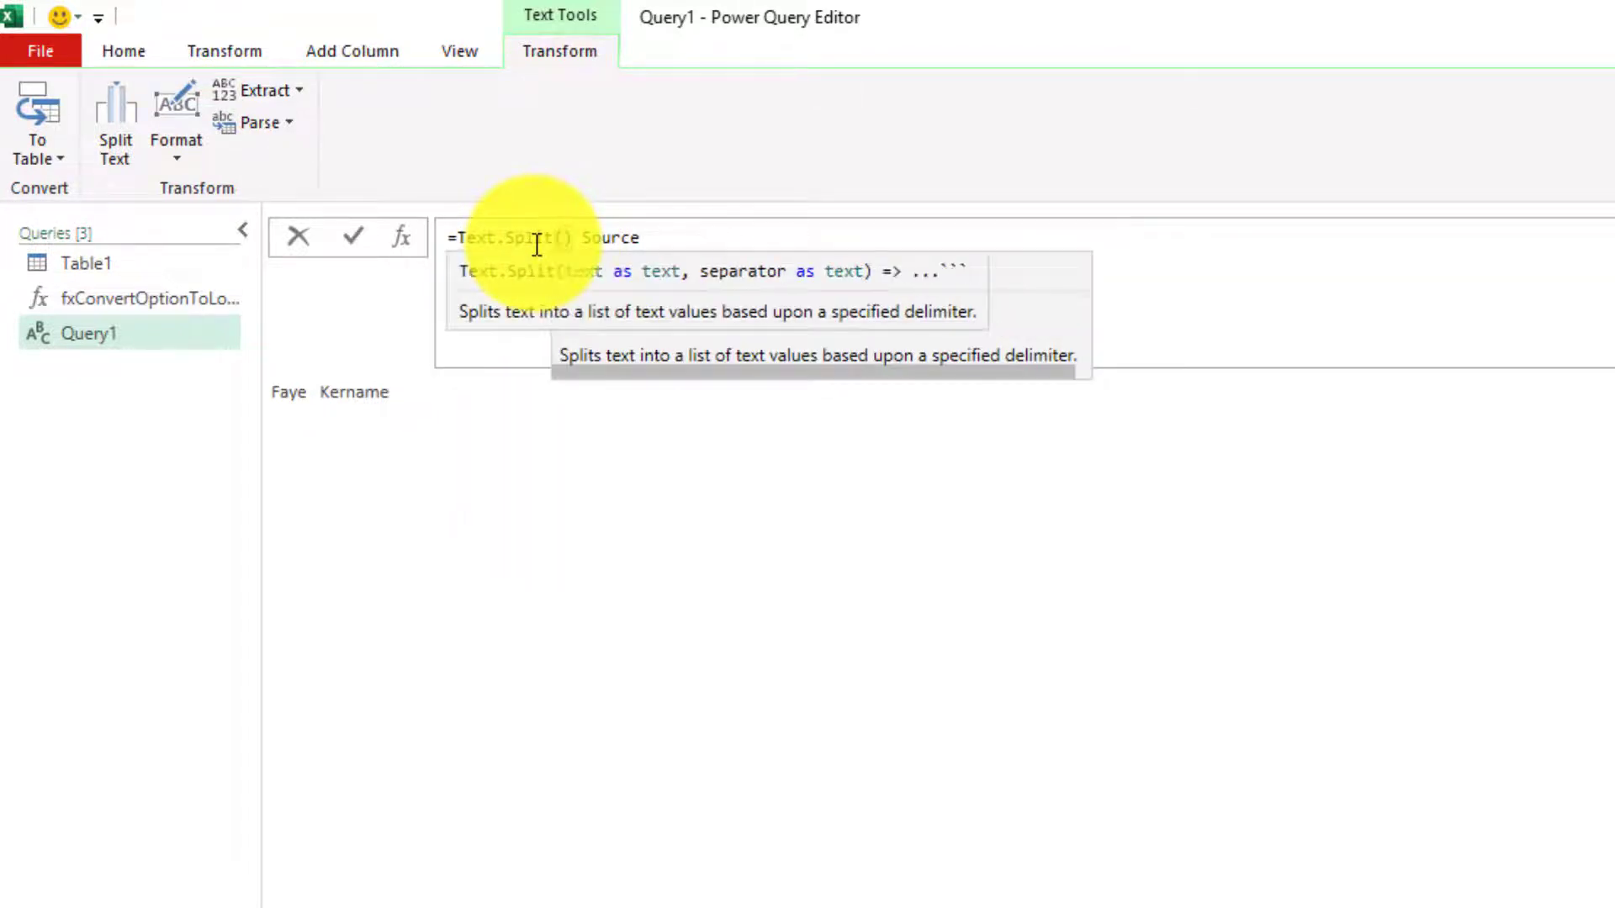
pyautogui.press('BackSpace')
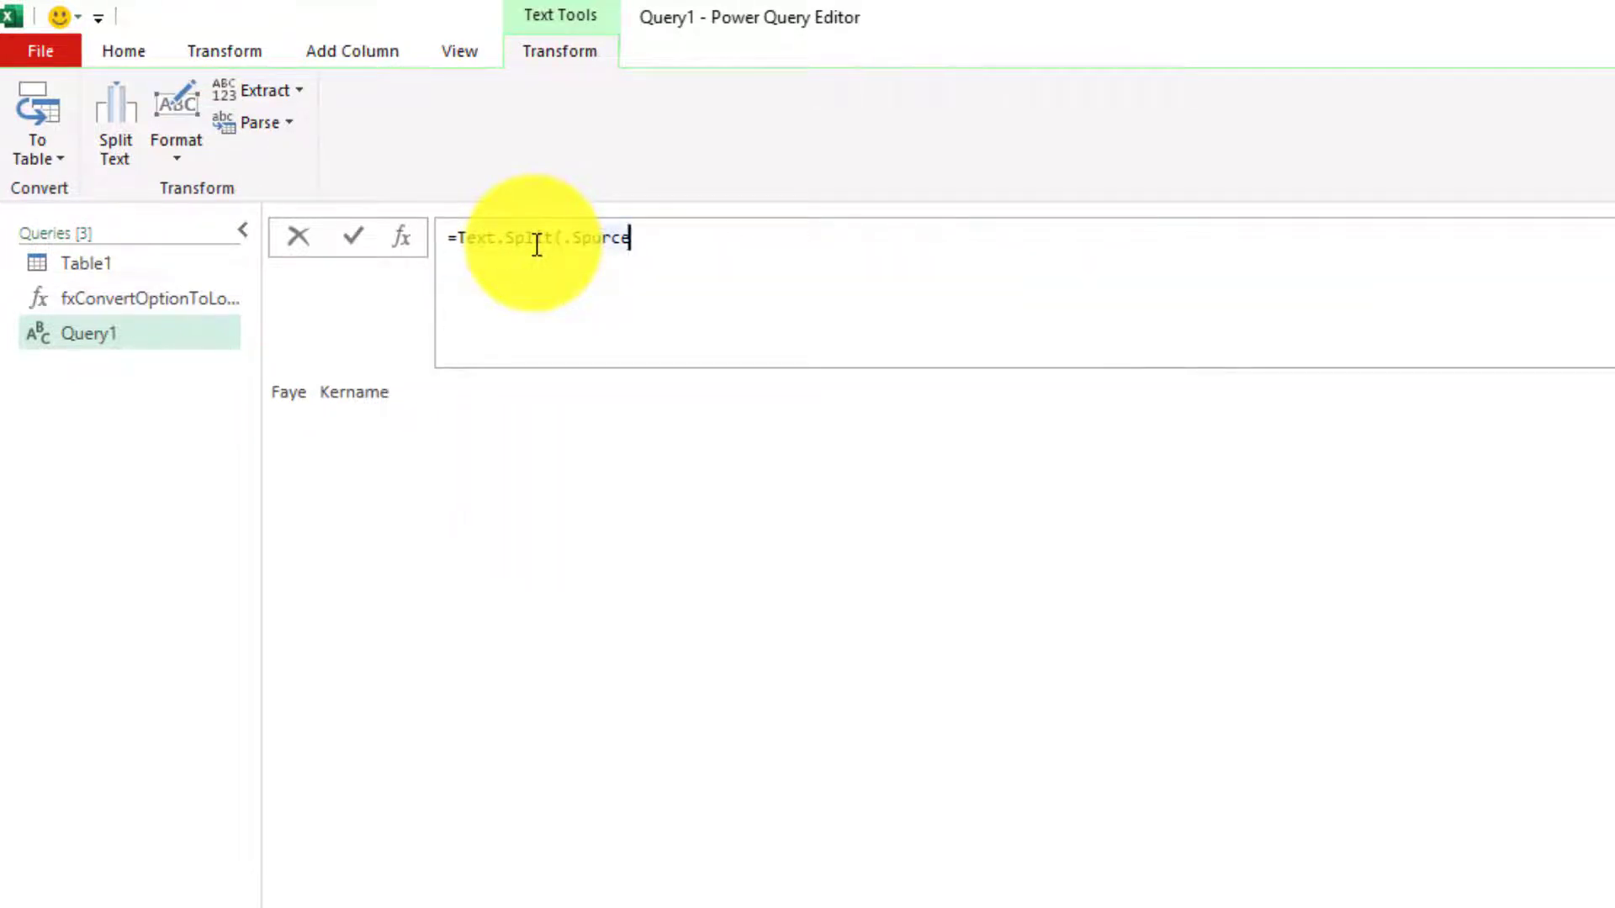
pyautogui.write('," ")')
pyautogui.hotkey('shift', 'Return')
pyautogui.press('Return')
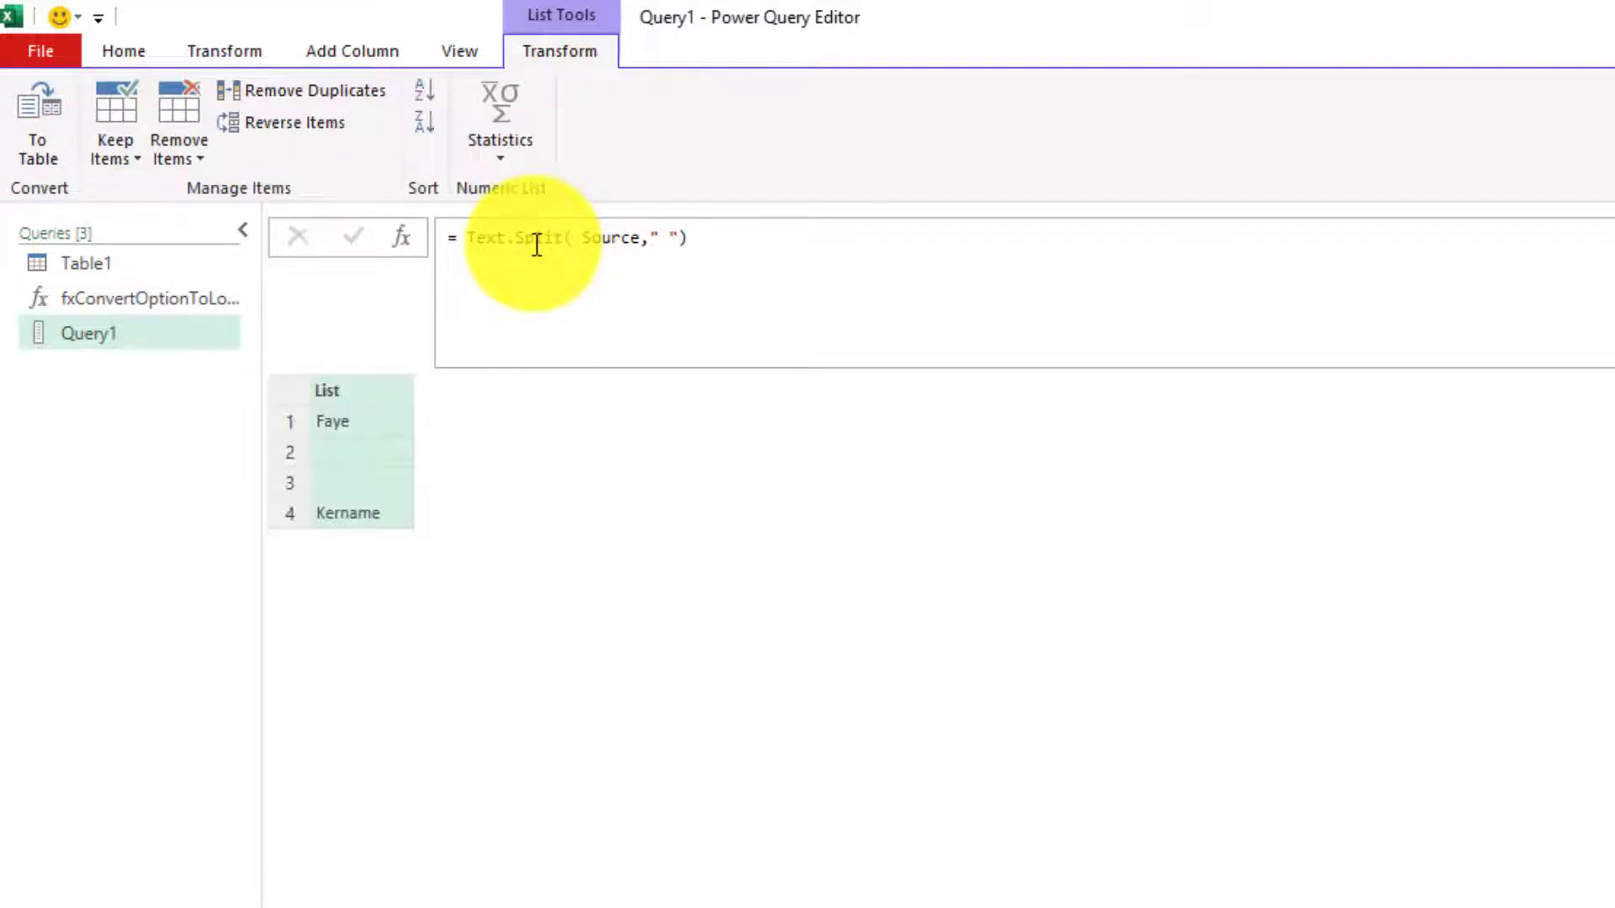
# - Add a custom step to Query1 that keeps only the non-empty list items with List.Select(Custom1,each _<>"")
pyautogui.click(402, 236)
pyautogui.click(458, 238)
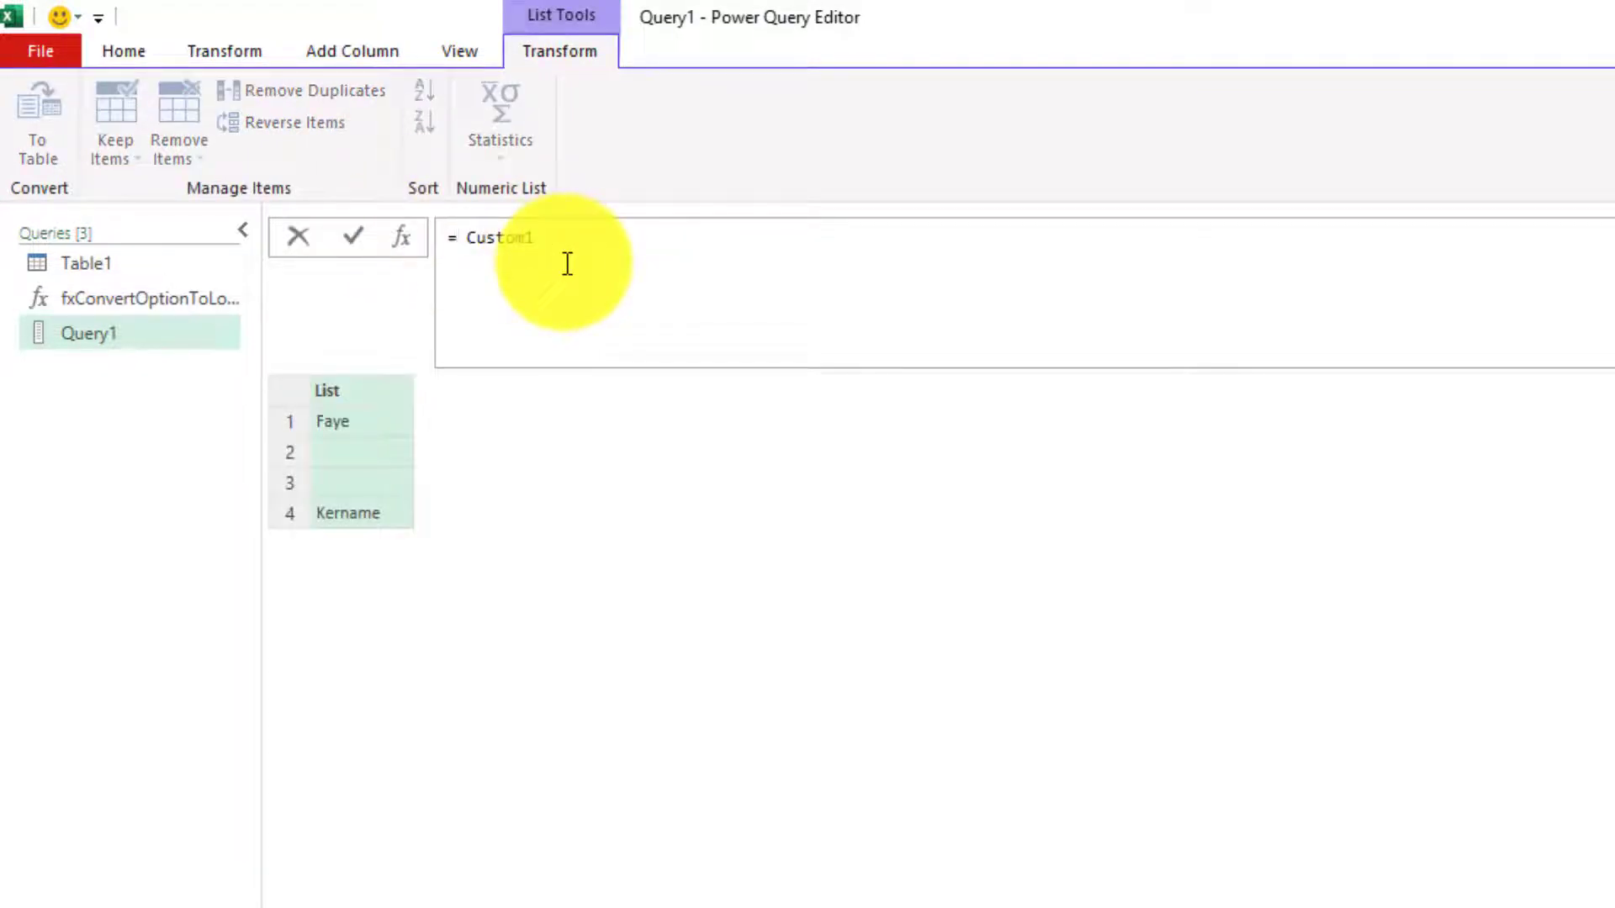
pyautogui.write('List.Select(')
pyautogui.press('Delete')
pyautogui.press('BackSpace')
pyautogui.write(',')
pyautogui.write('"')
pyautogui.press('BackSpace')
pyautogui.press('BackSpace')
pyautogui.write('each _<>"")')
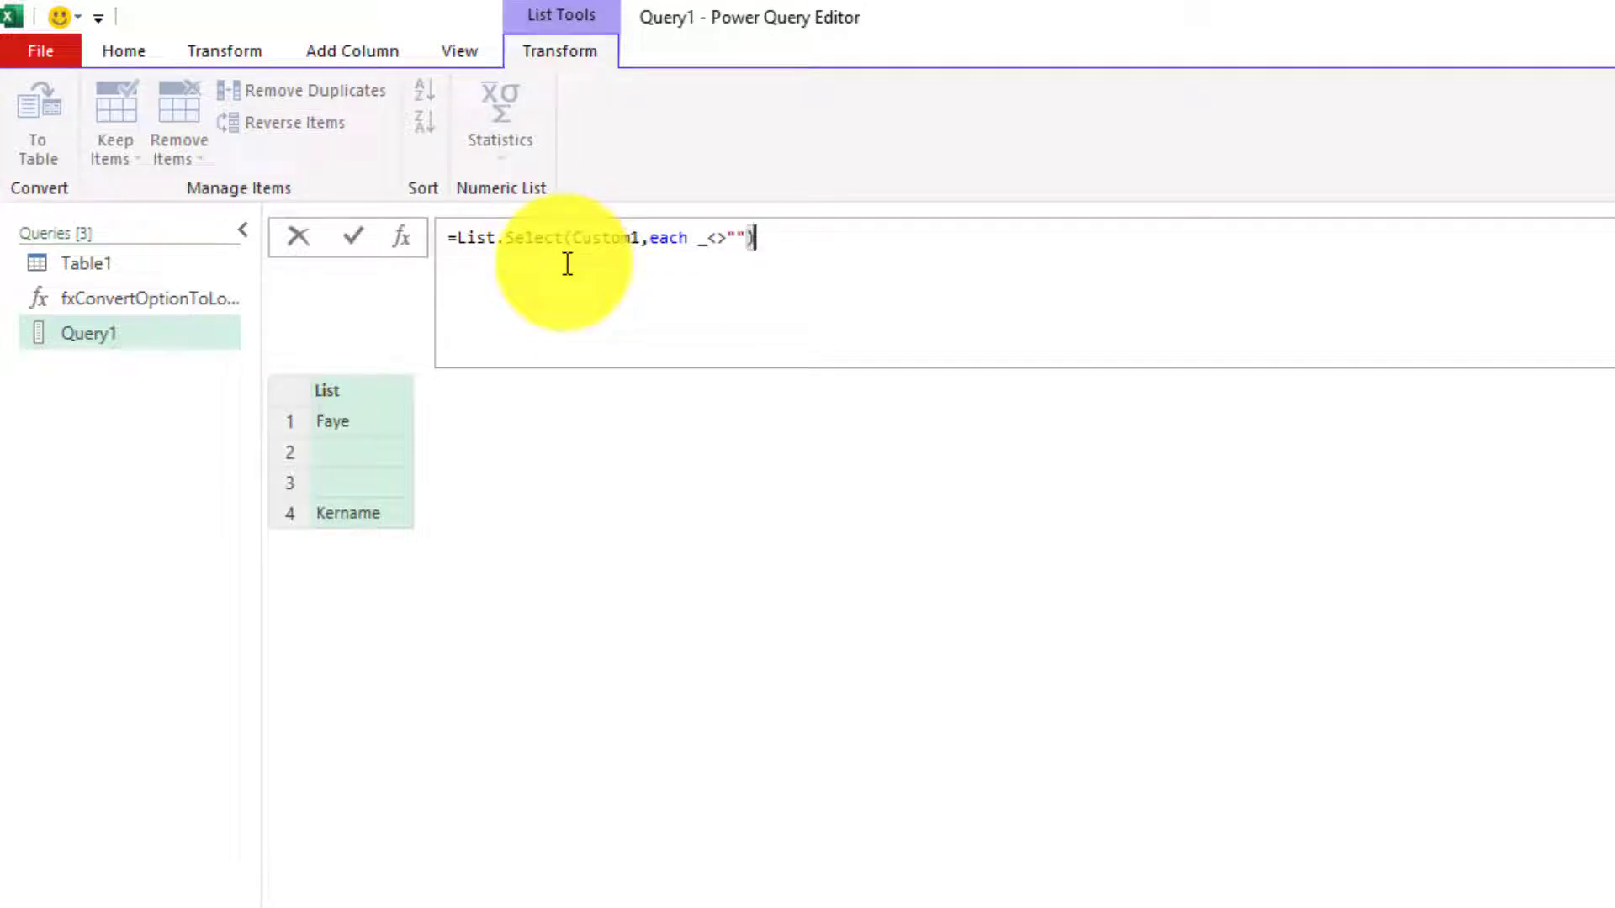
pyautogui.press('Return')
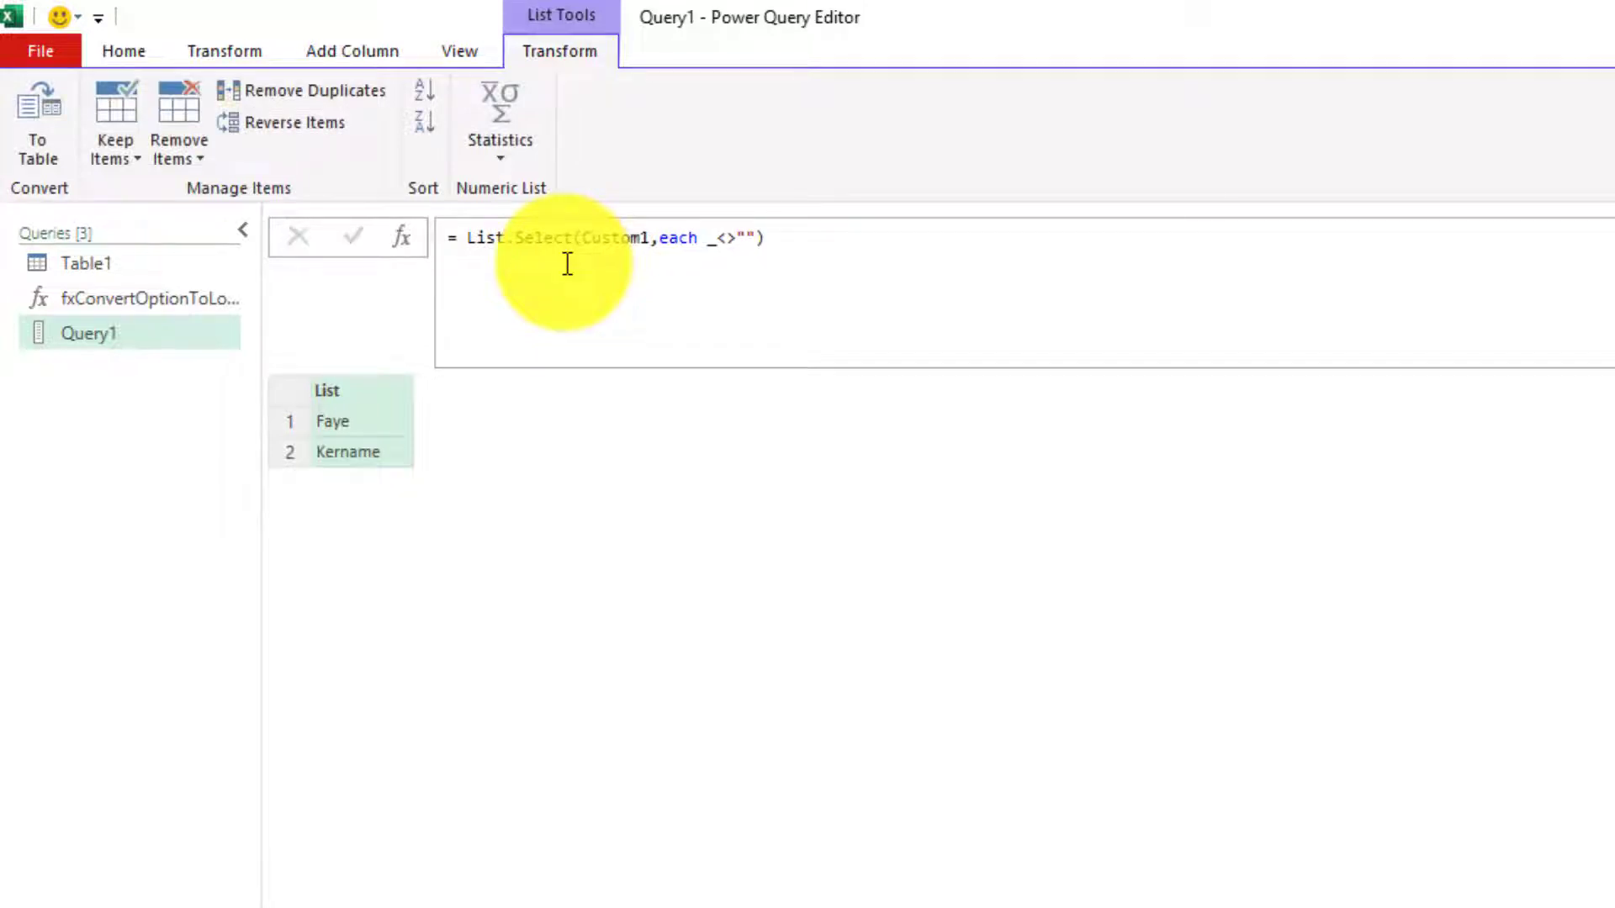
# - Add another custom step that joins the remaining words with single spaces using Text.Combine(Custom2," ")
pyautogui.click(402, 238)
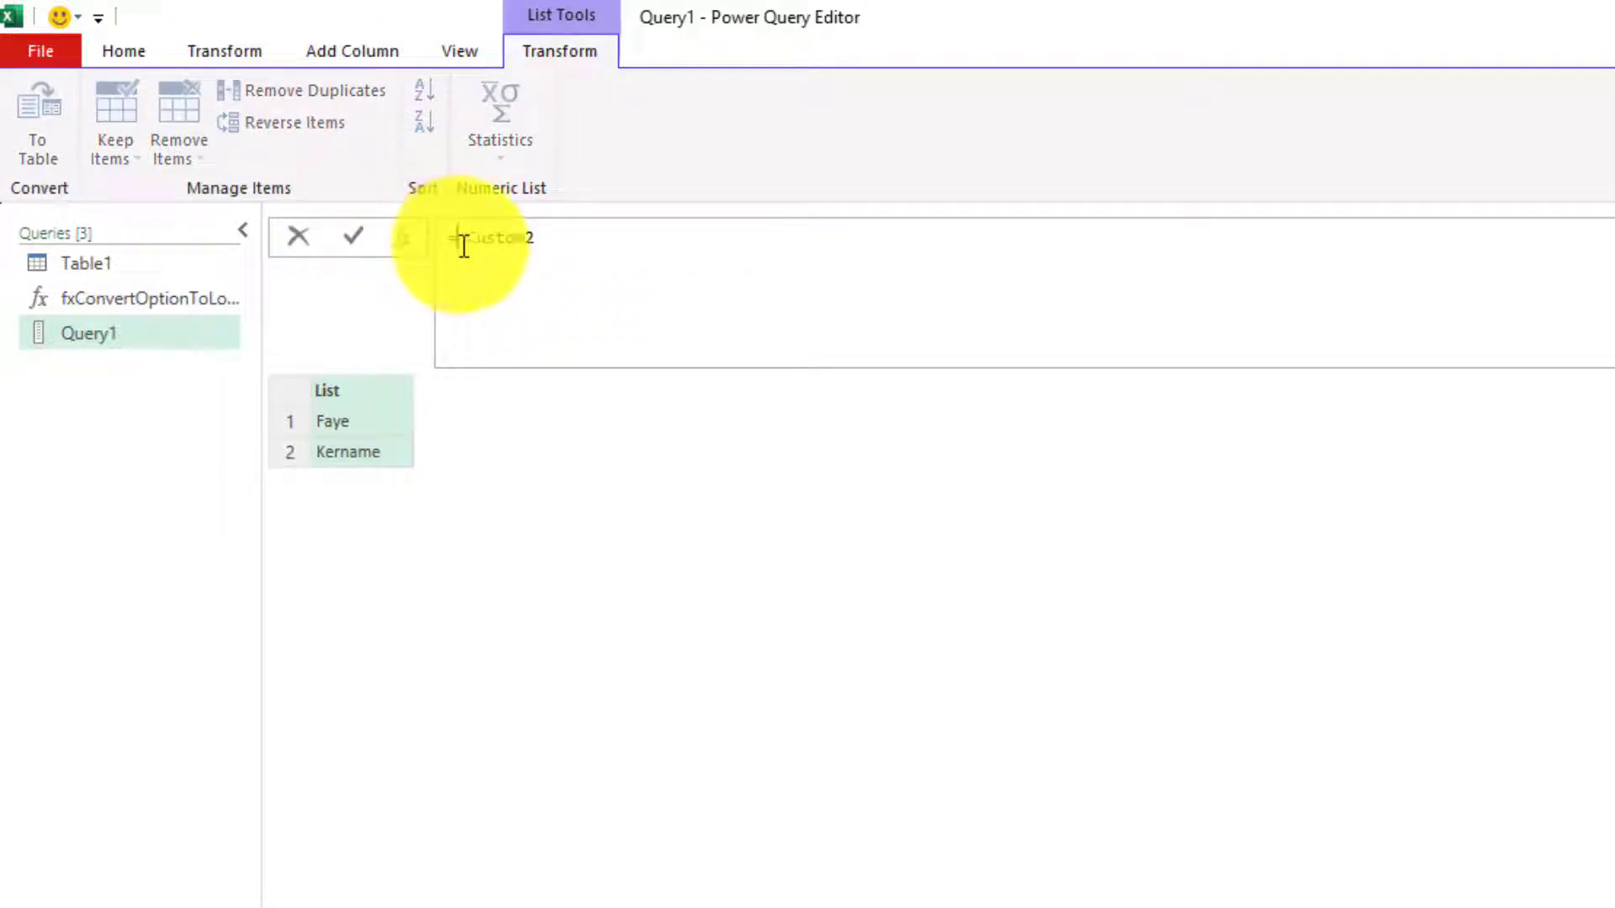
pyautogui.write('TC')
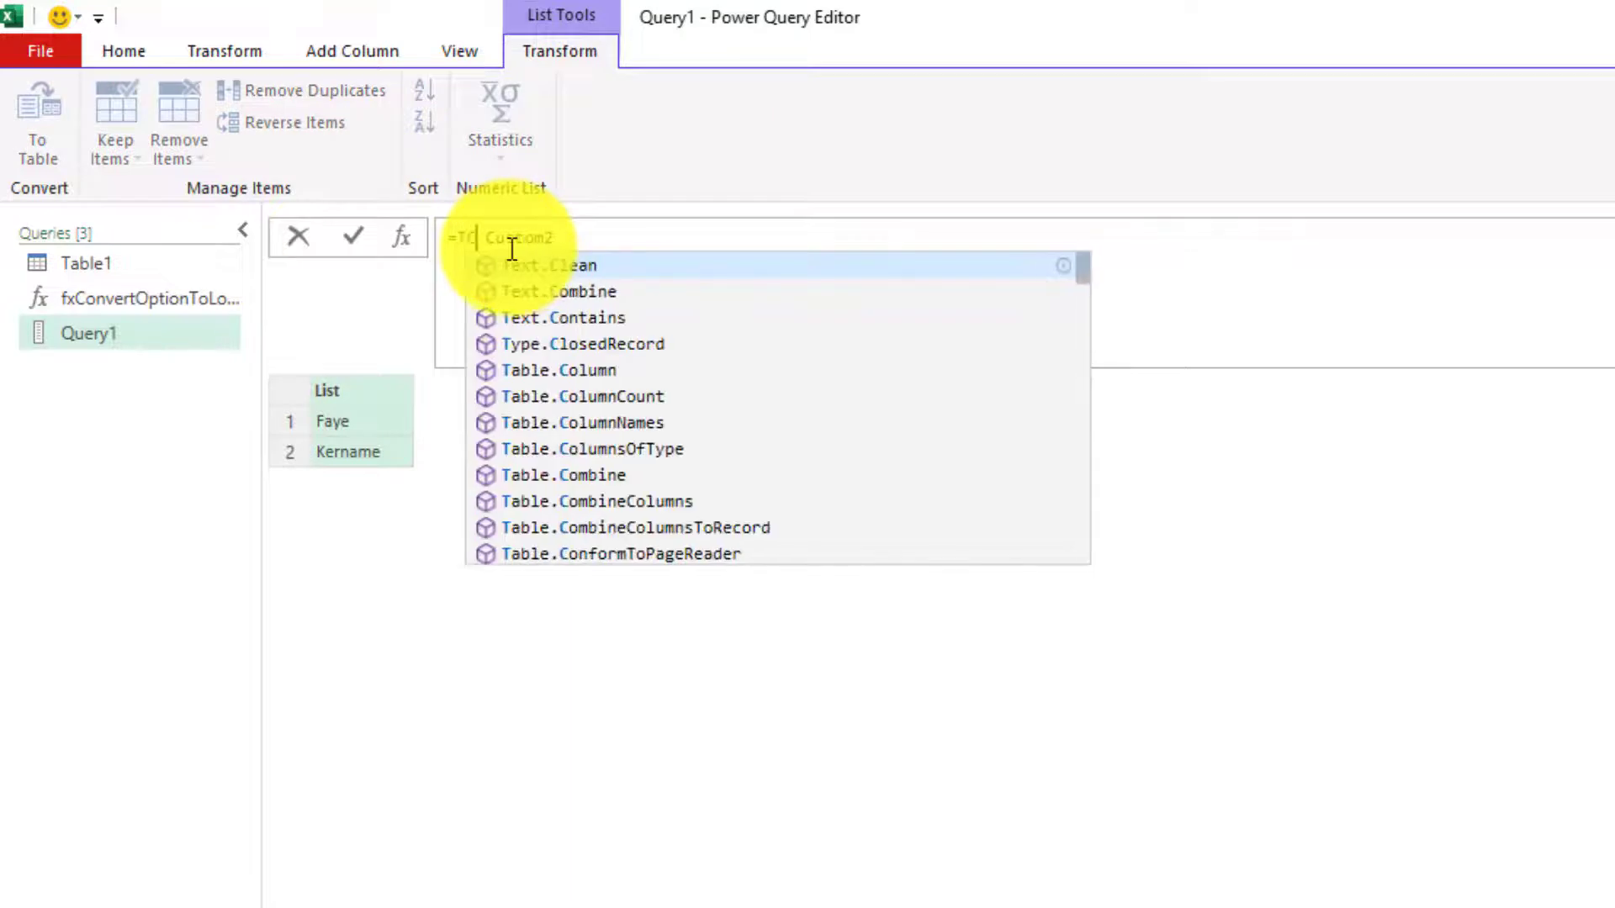
pyautogui.press('Down')
pyautogui.press('Tab')
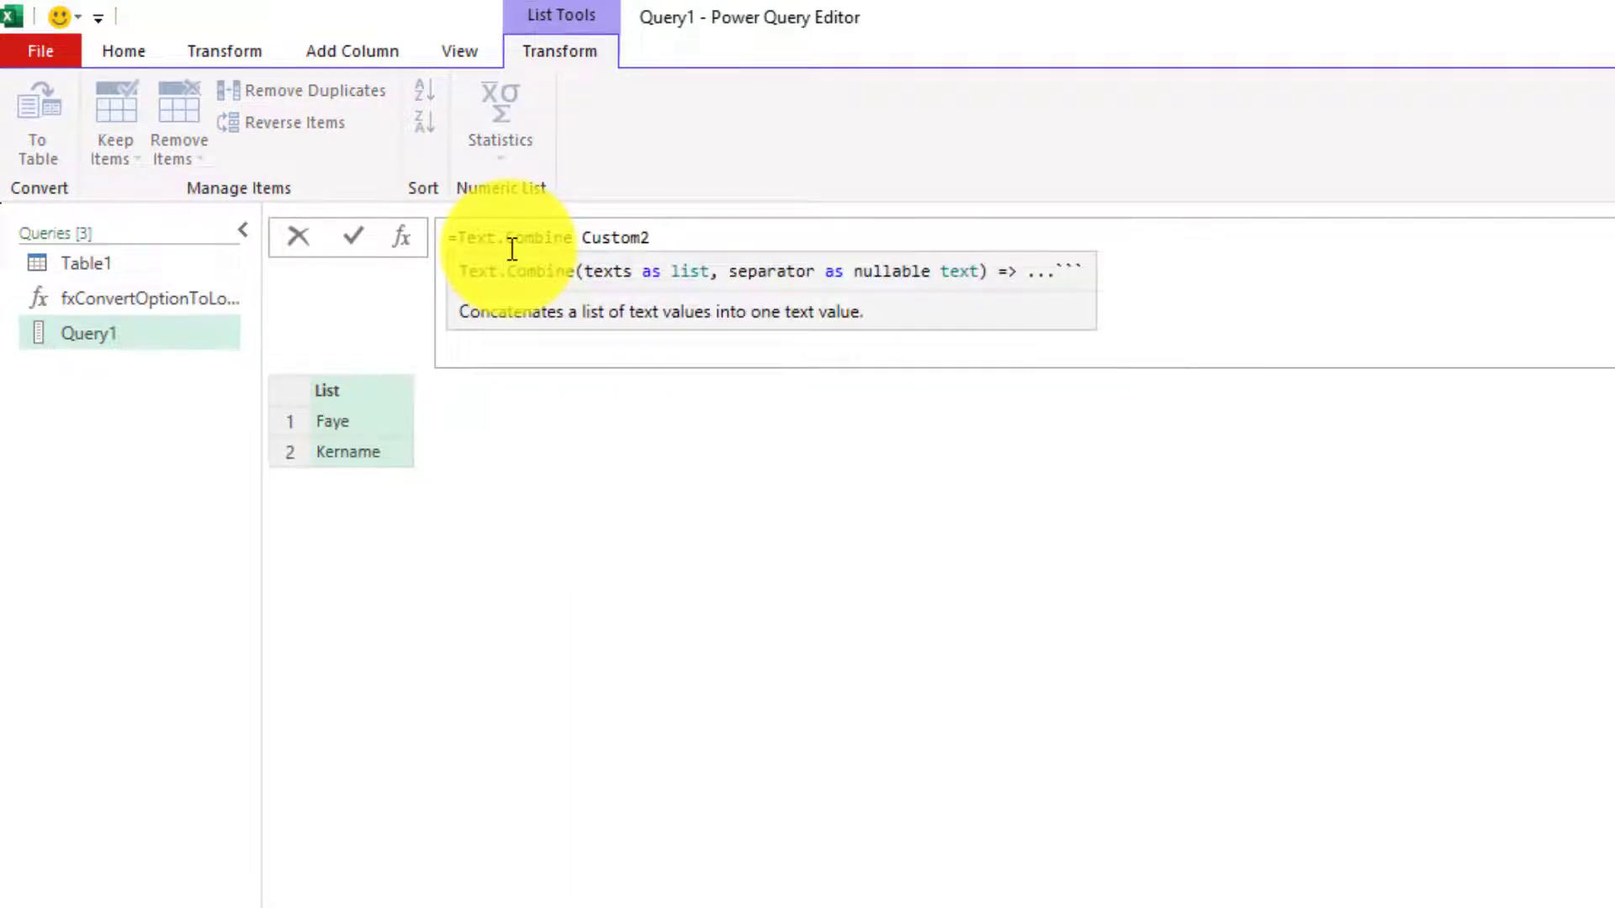
pyautogui.write('()')
pyautogui.press('Delete')
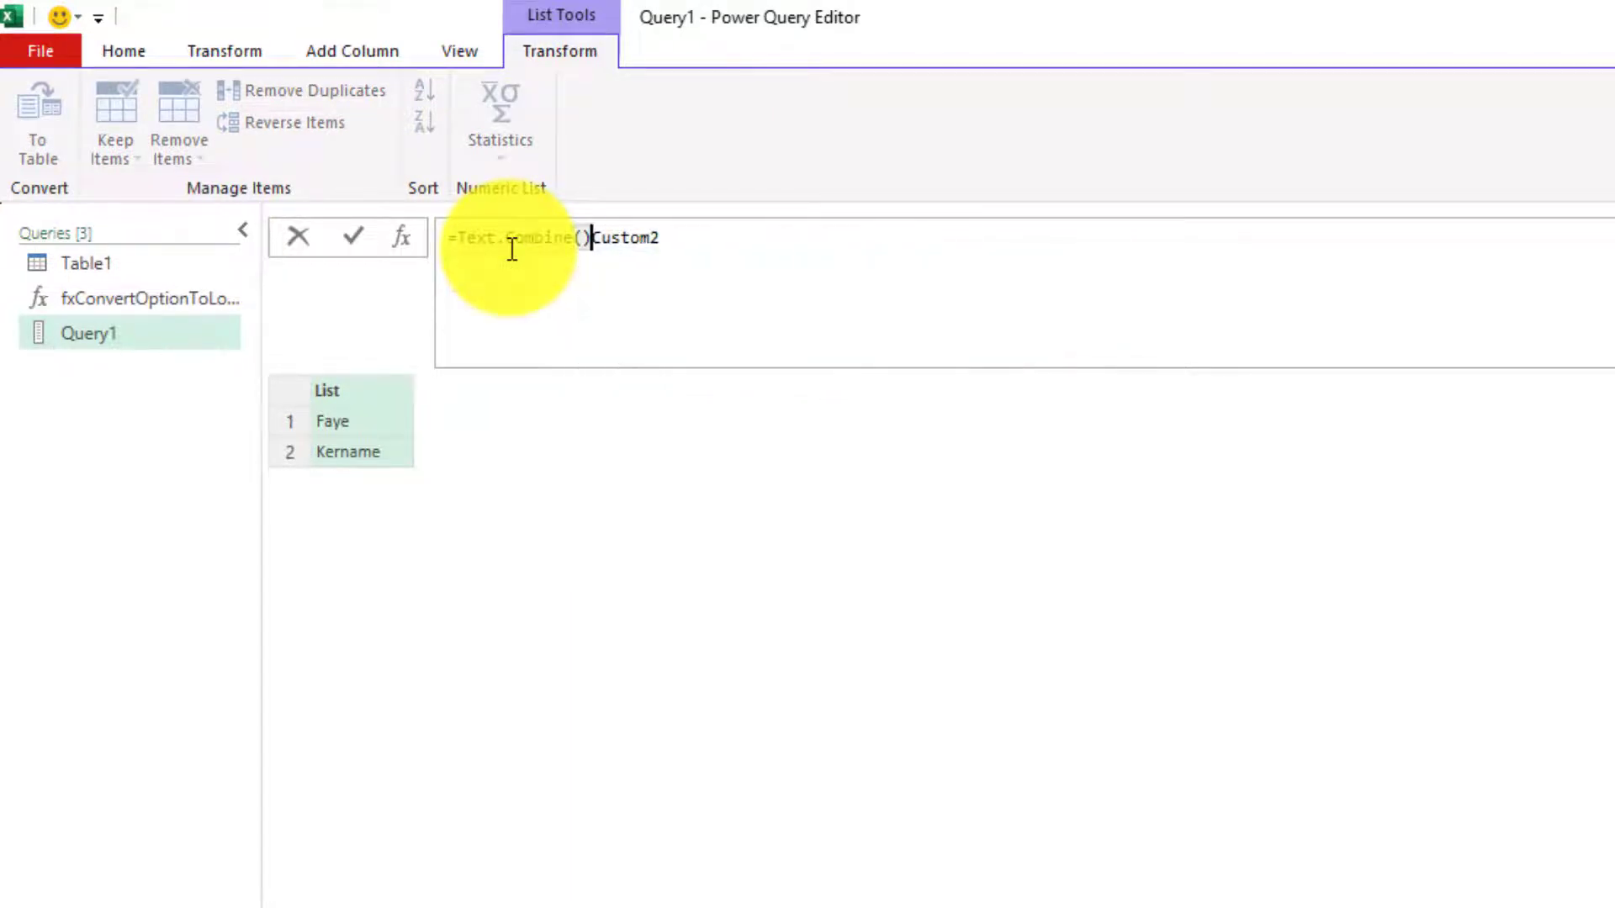
pyautogui.press('BackSpace')
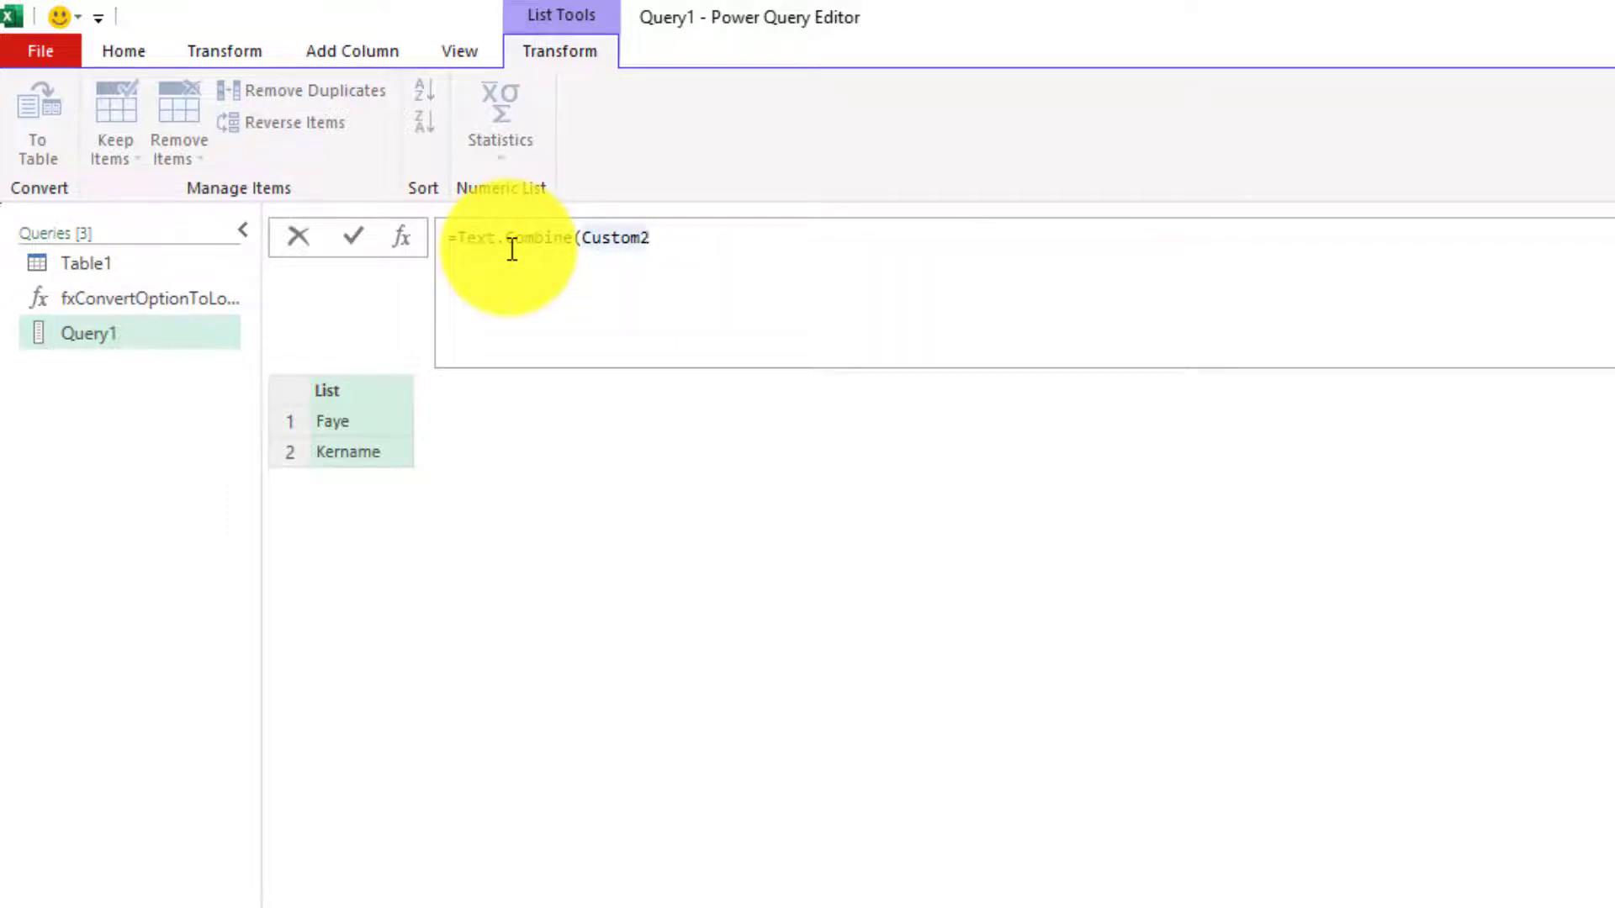
pyautogui.write('," ")')
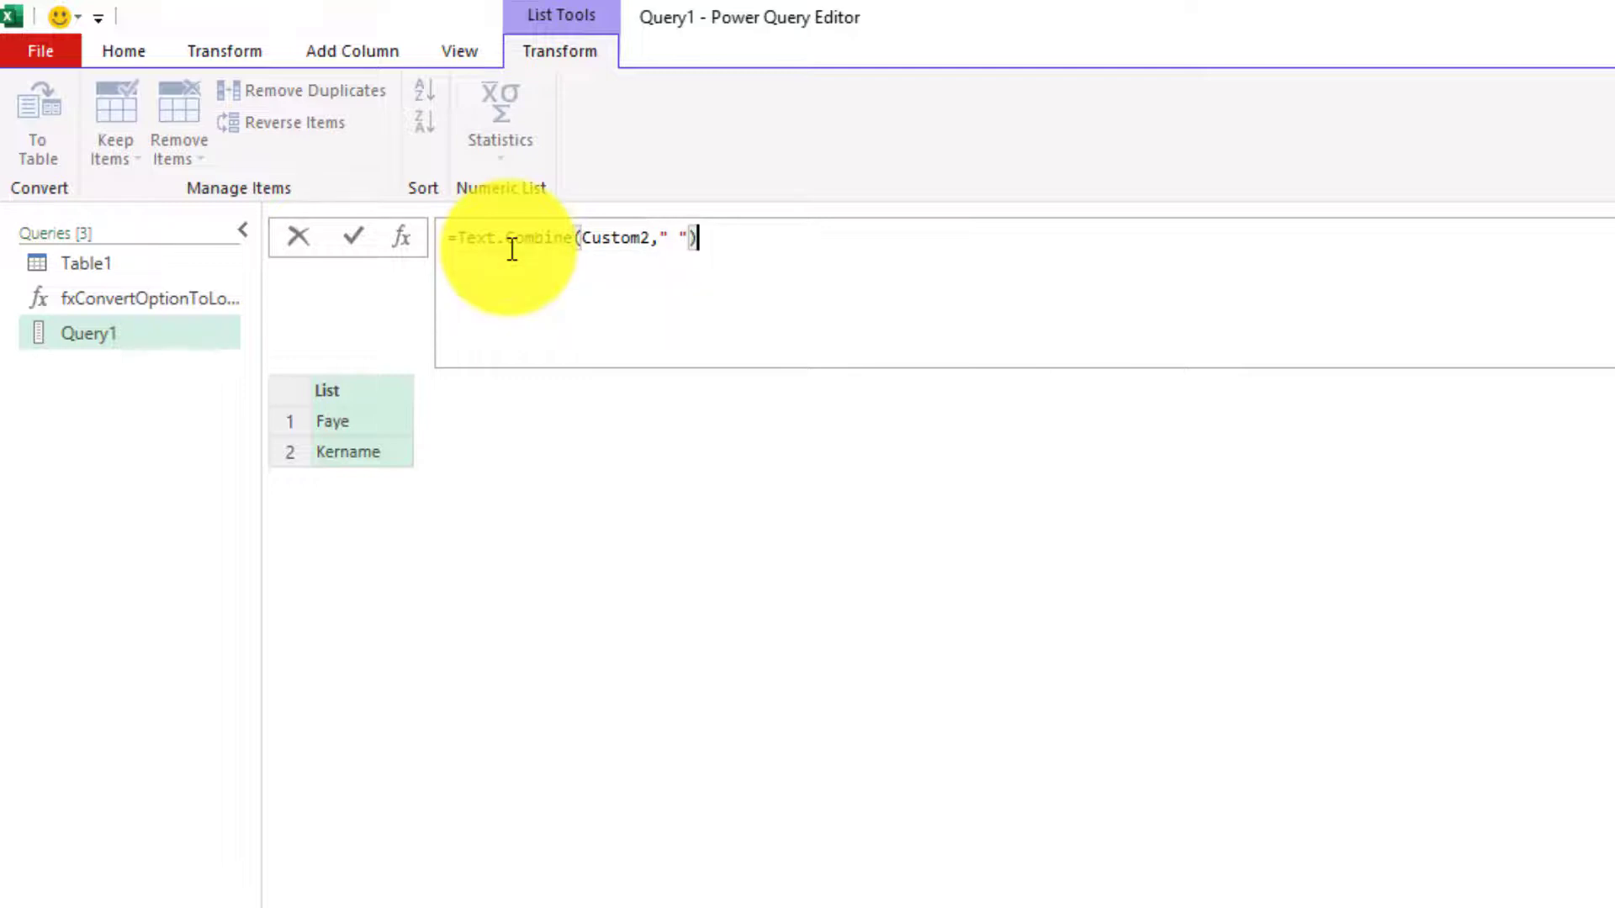
pyautogui.hotkey('shift', 'Return')
pyautogui.press('Return')
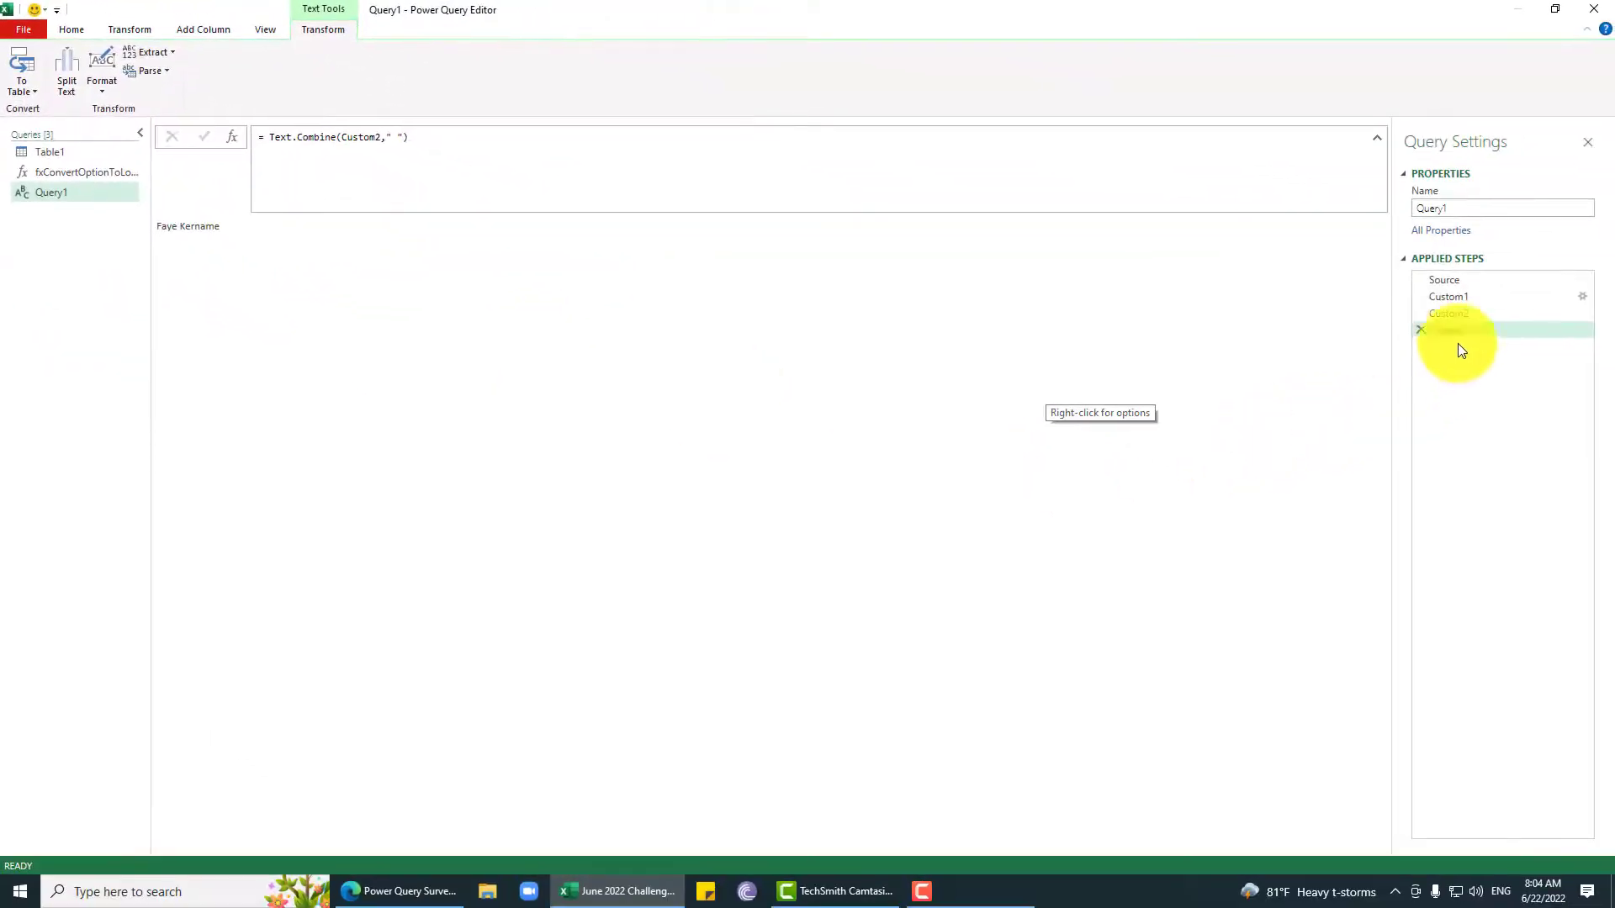
# - Rename the Custom1 applied step of Query1 as Words
pyautogui.click(1458, 296)
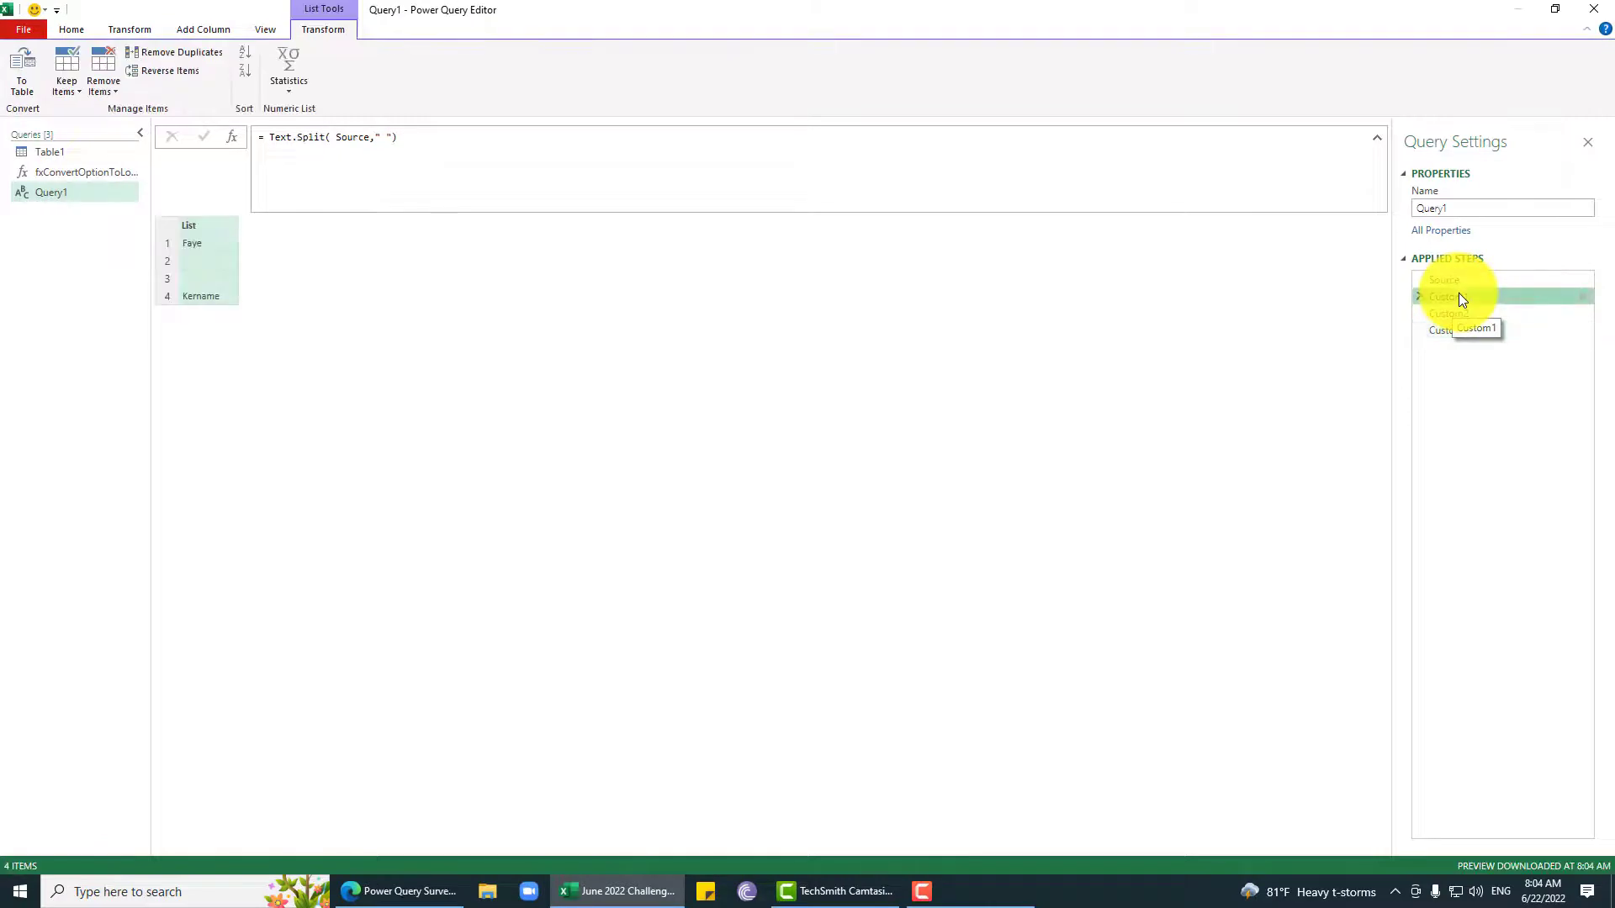
pyautogui.rightClick(1459, 296)
pyautogui.click(1506, 329)
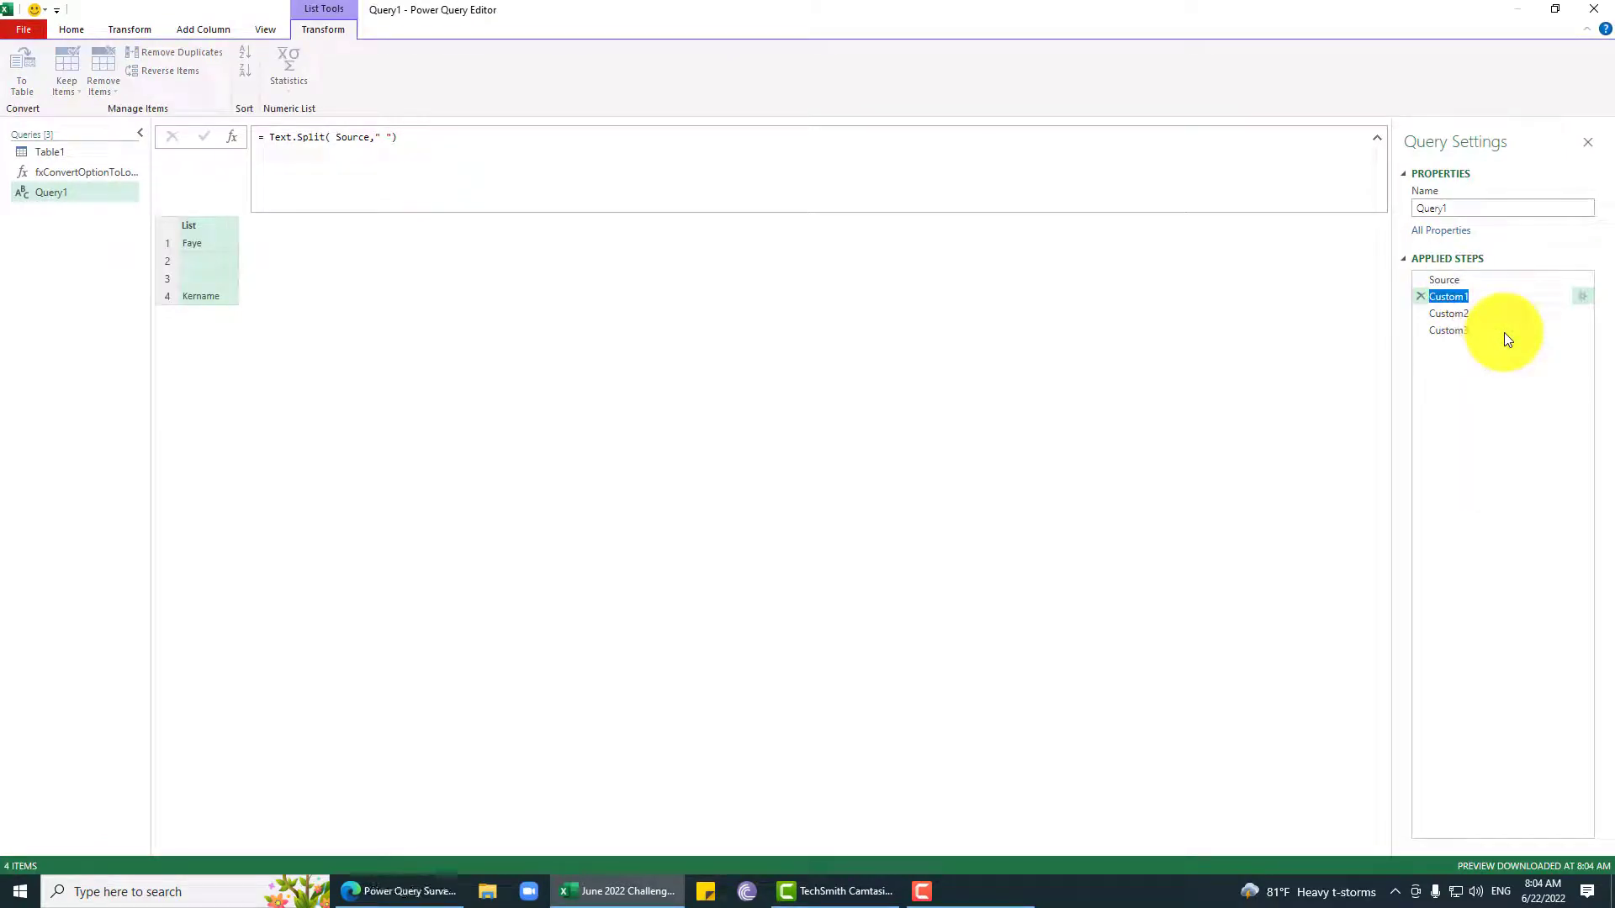
pyautogui.write('Words')
pyautogui.press('Return')
# - Rename the Custom2 applied step, which filters out the empty items, as RemoveSpace
pyautogui.click(1470, 310)
pyautogui.rightClick(1470, 310)
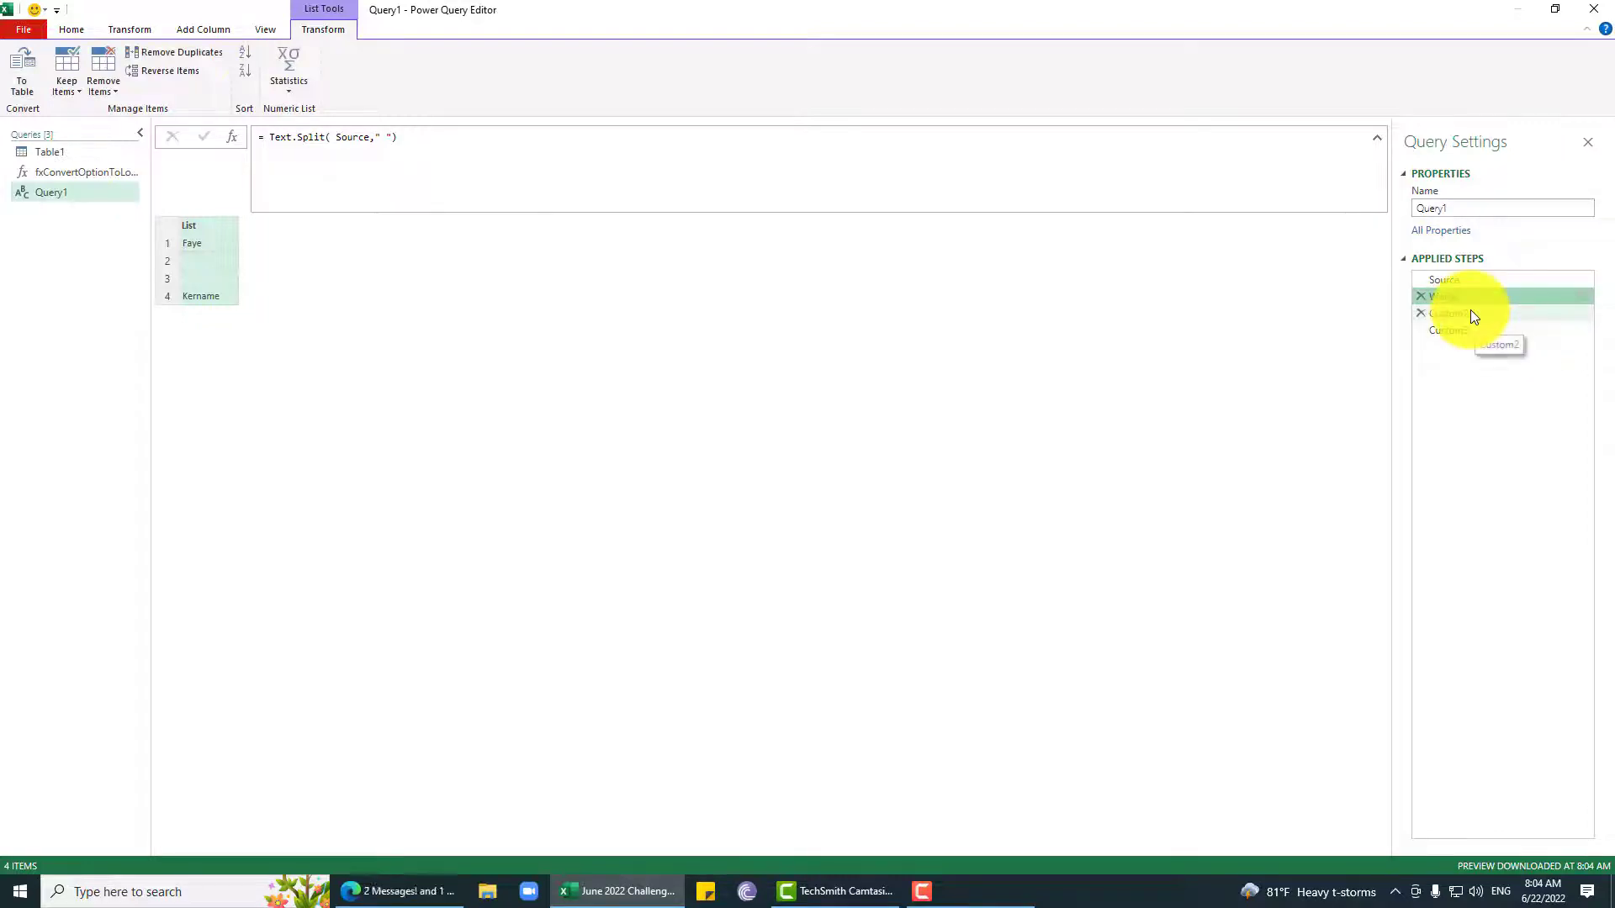
pyautogui.click(1515, 348)
pyautogui.write('RemoveSpace')
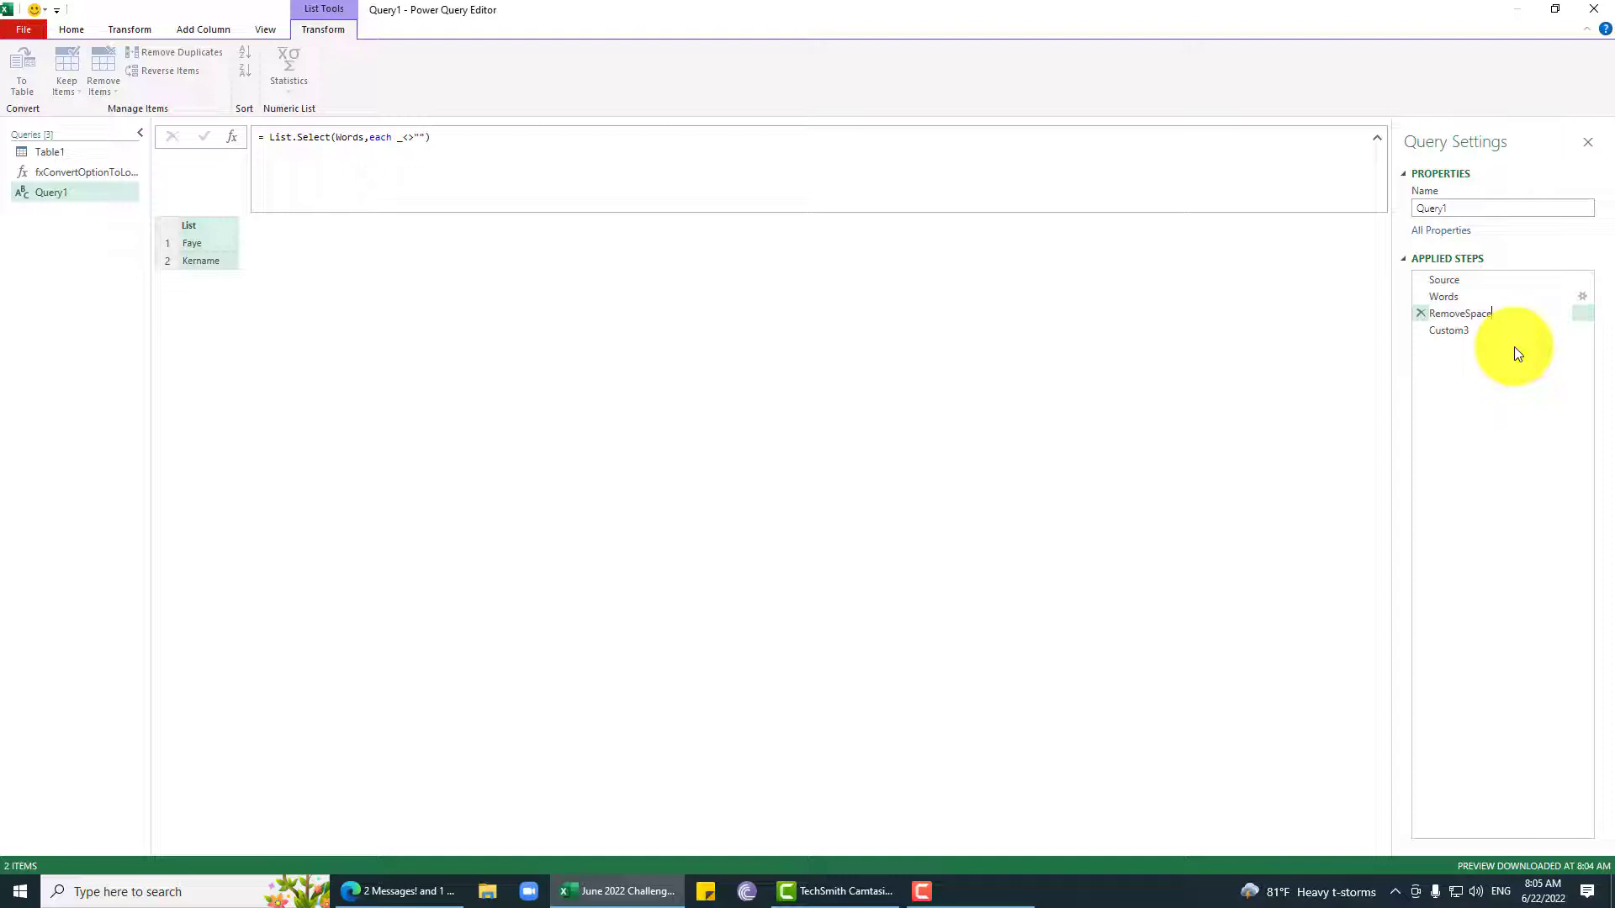
pyautogui.press('Return')
# - Rename the Custom3 applied step, which combines the text, as JoinWords
pyautogui.click(1495, 337)
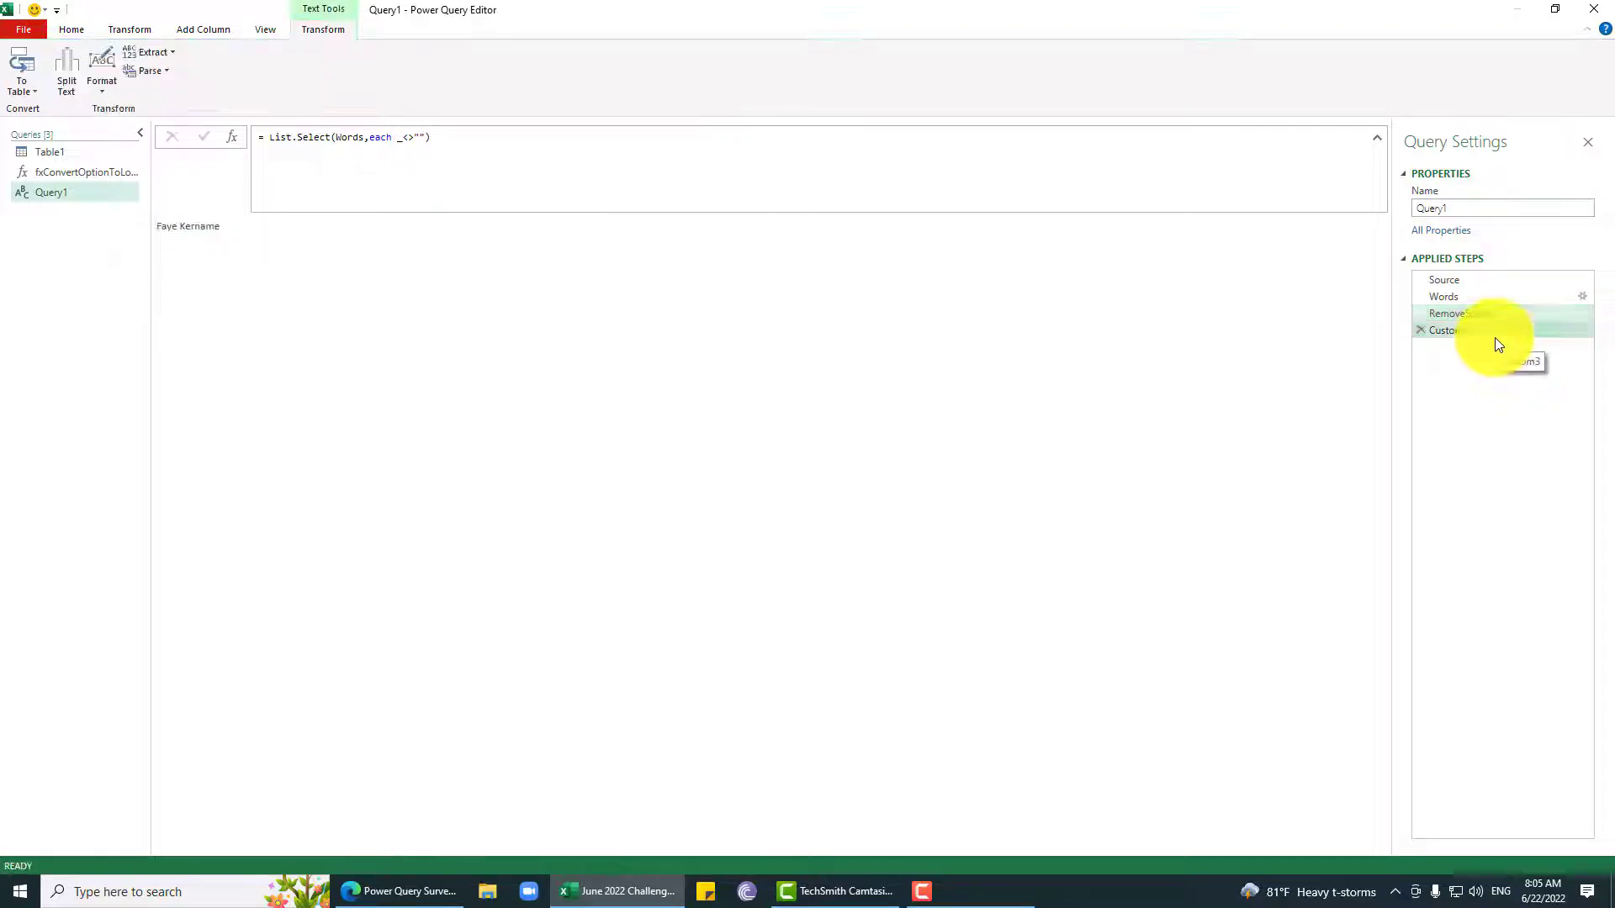
pyautogui.rightClick(1496, 337)
pyautogui.click(1515, 367)
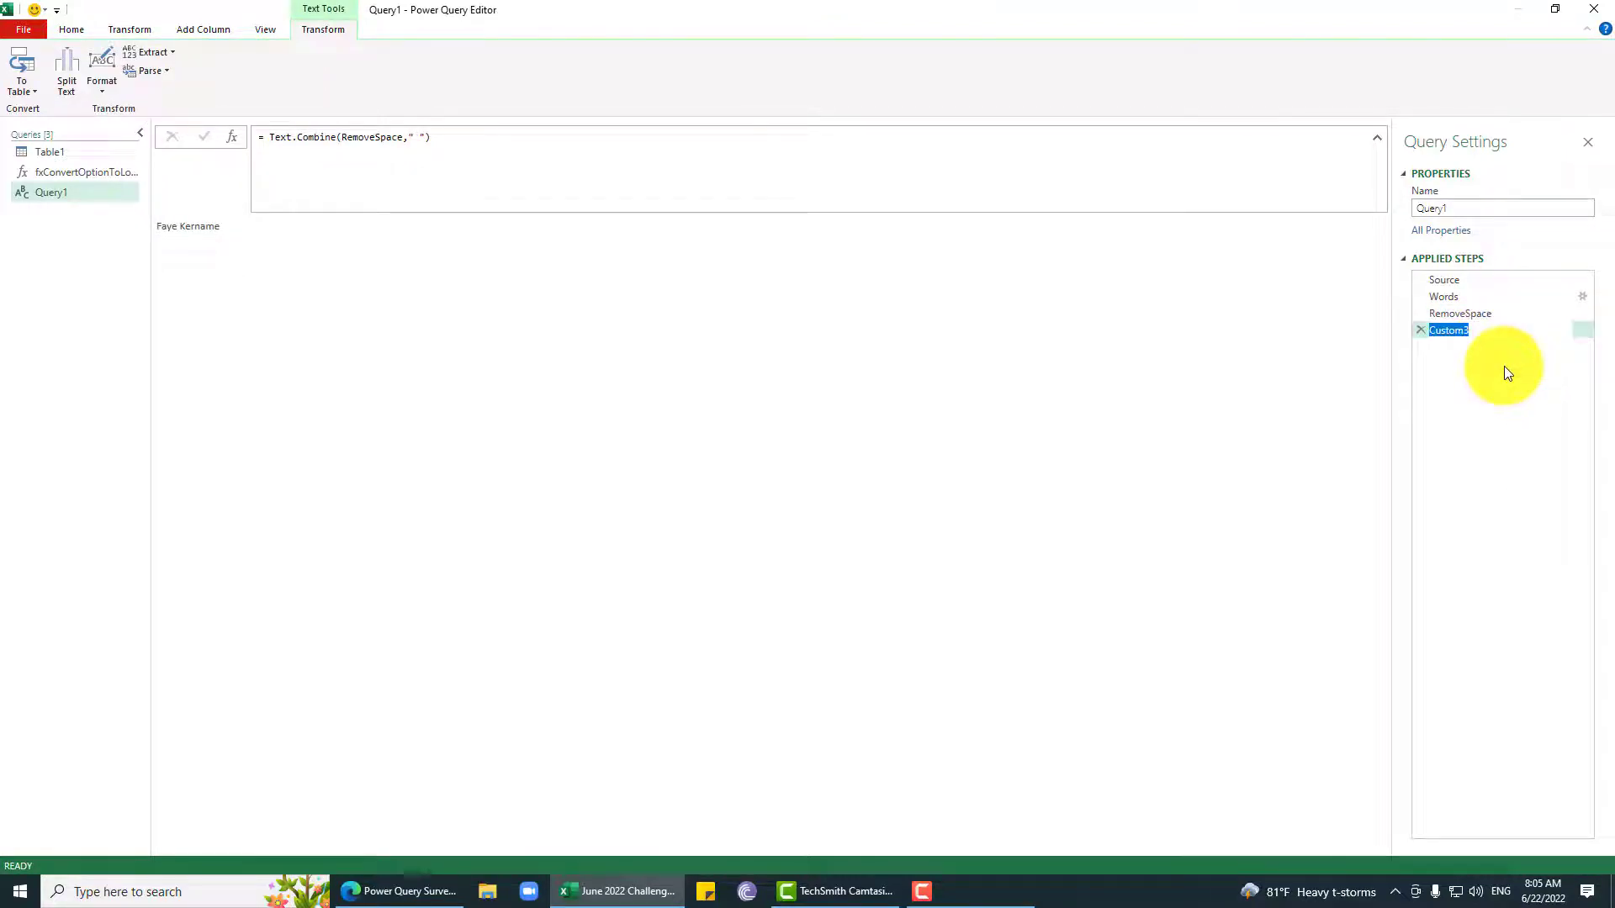
pyautogui.write('JoinWords')
pyautogui.press('Return')
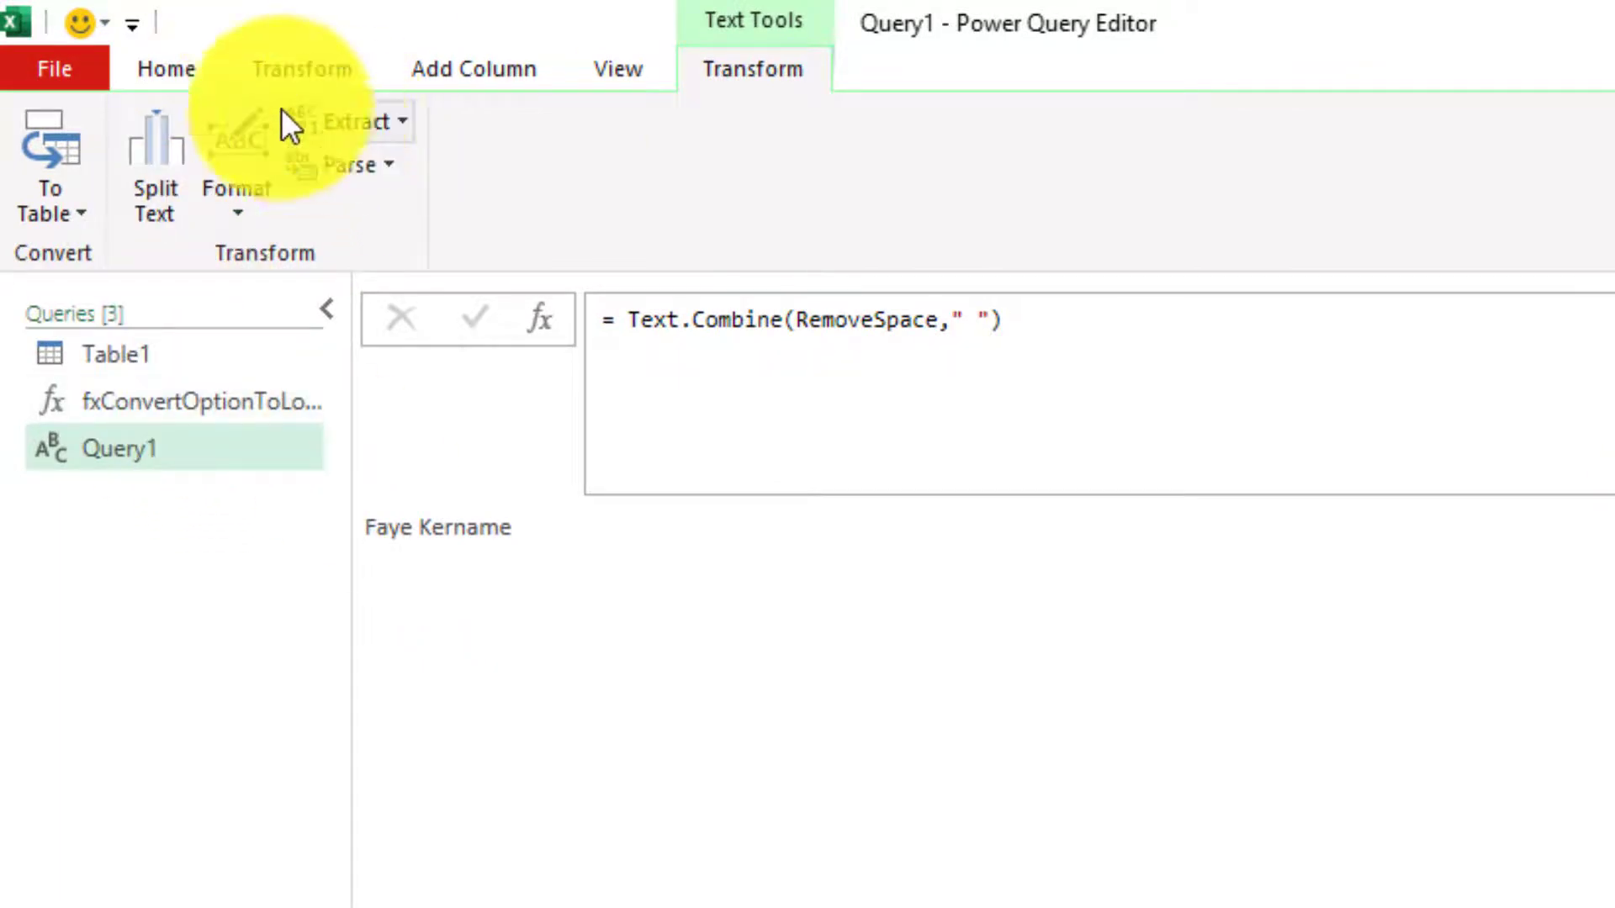
# - Turn Query1's code into a function by adding the line (InputText as text) as text=> above let in the Advanced Editor
pyautogui.click(202, 74)
pyautogui.click(395, 162)
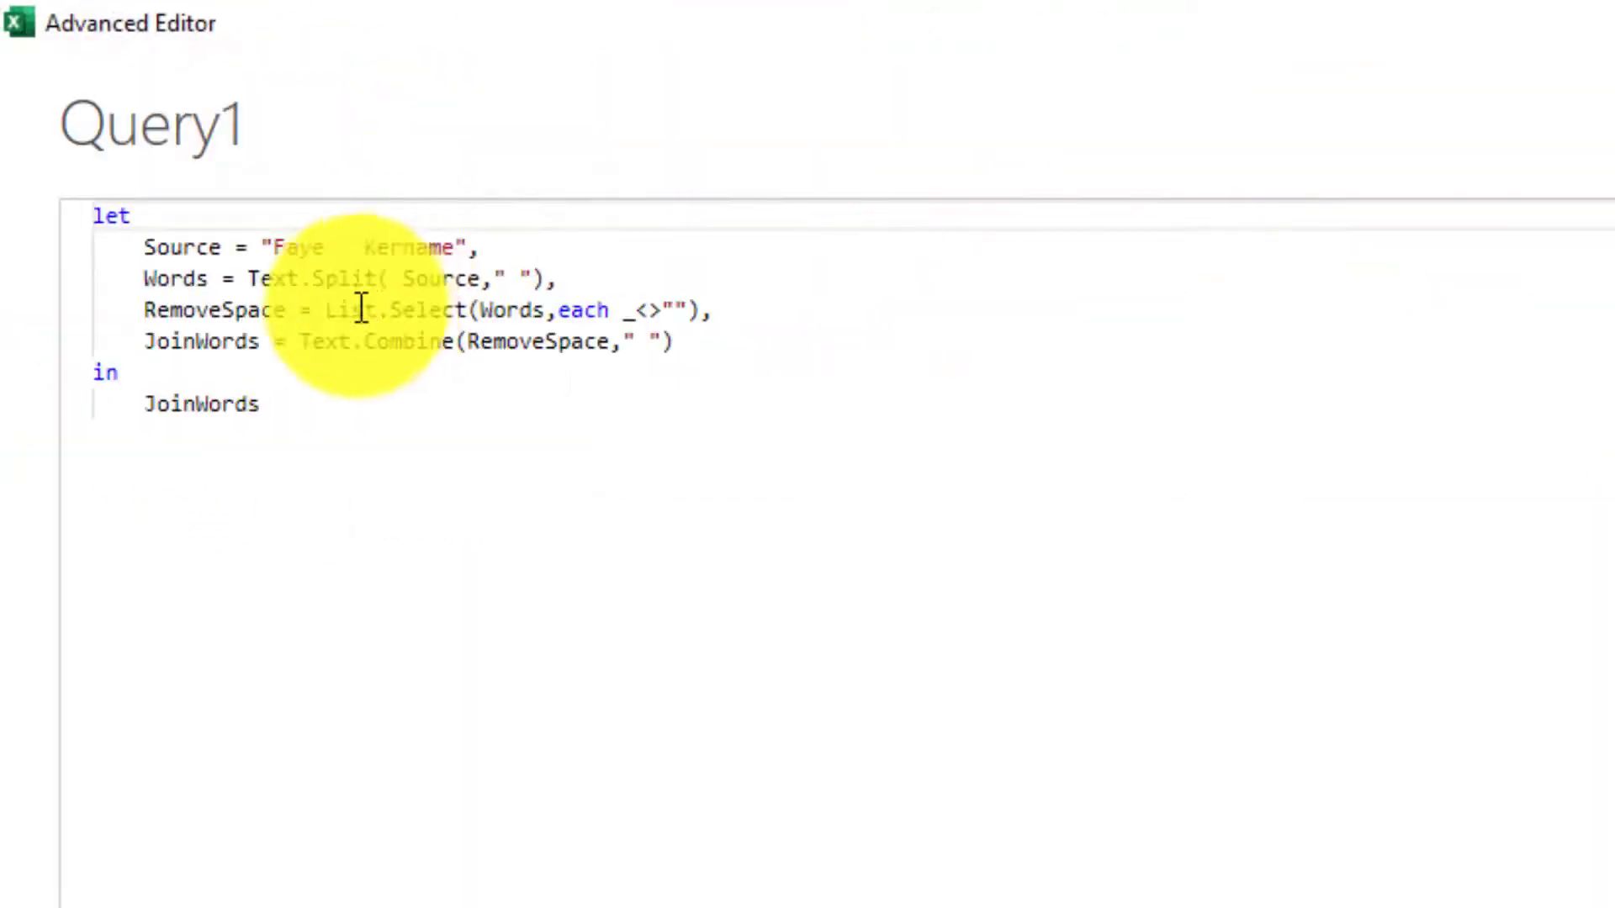
pyautogui.click(100, 216)
pyautogui.press('Left')
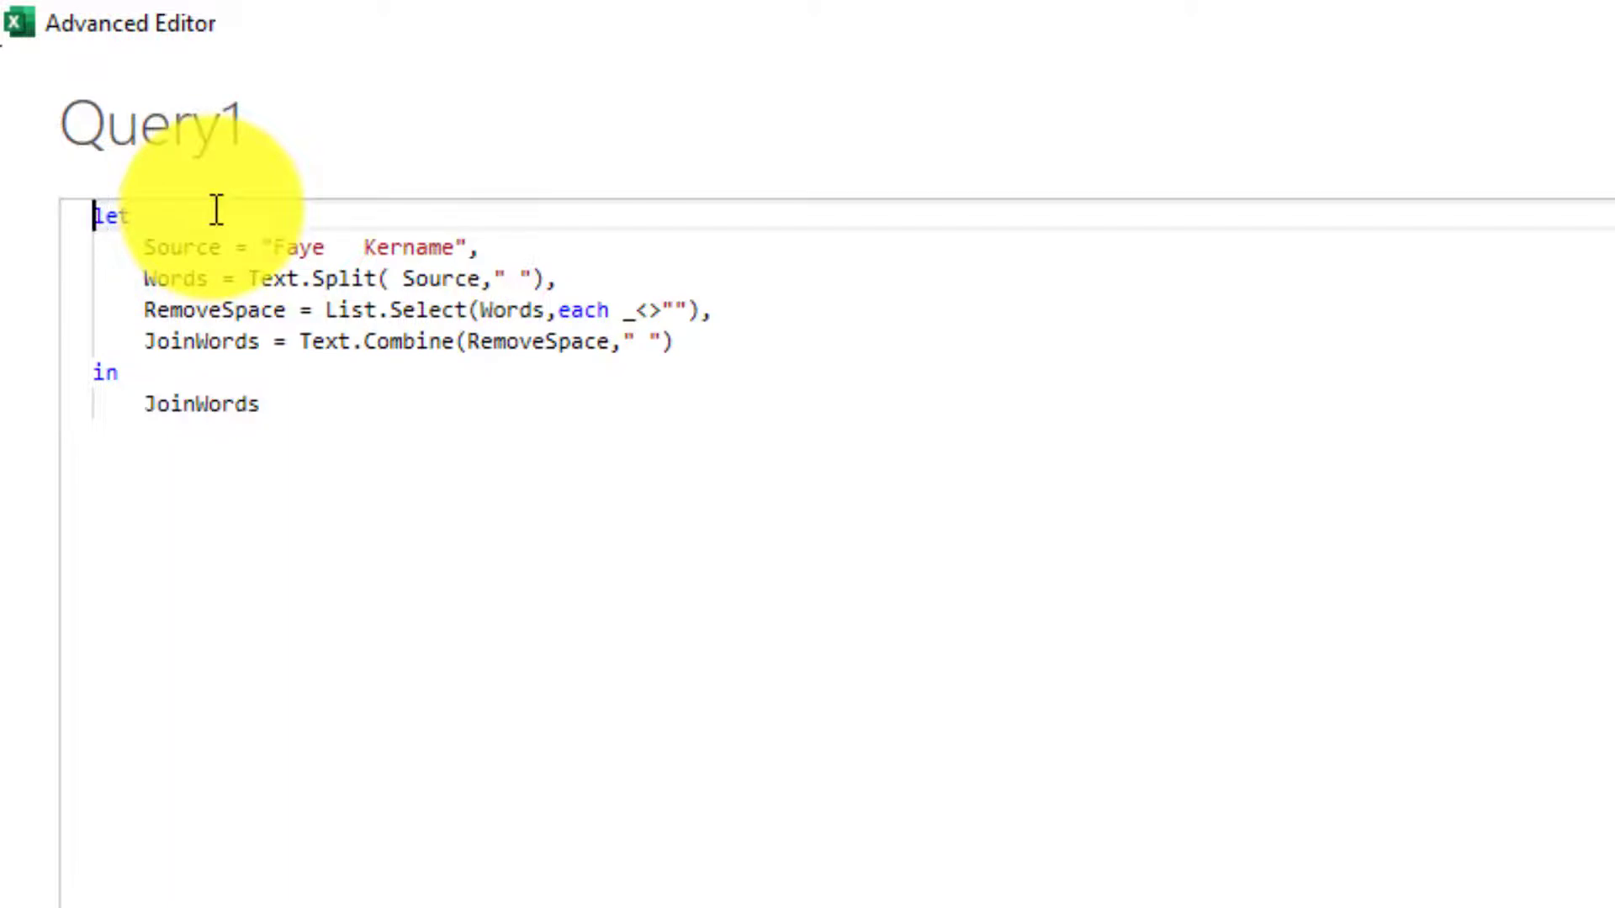
pyautogui.press('Return')
pyautogui.write('(')
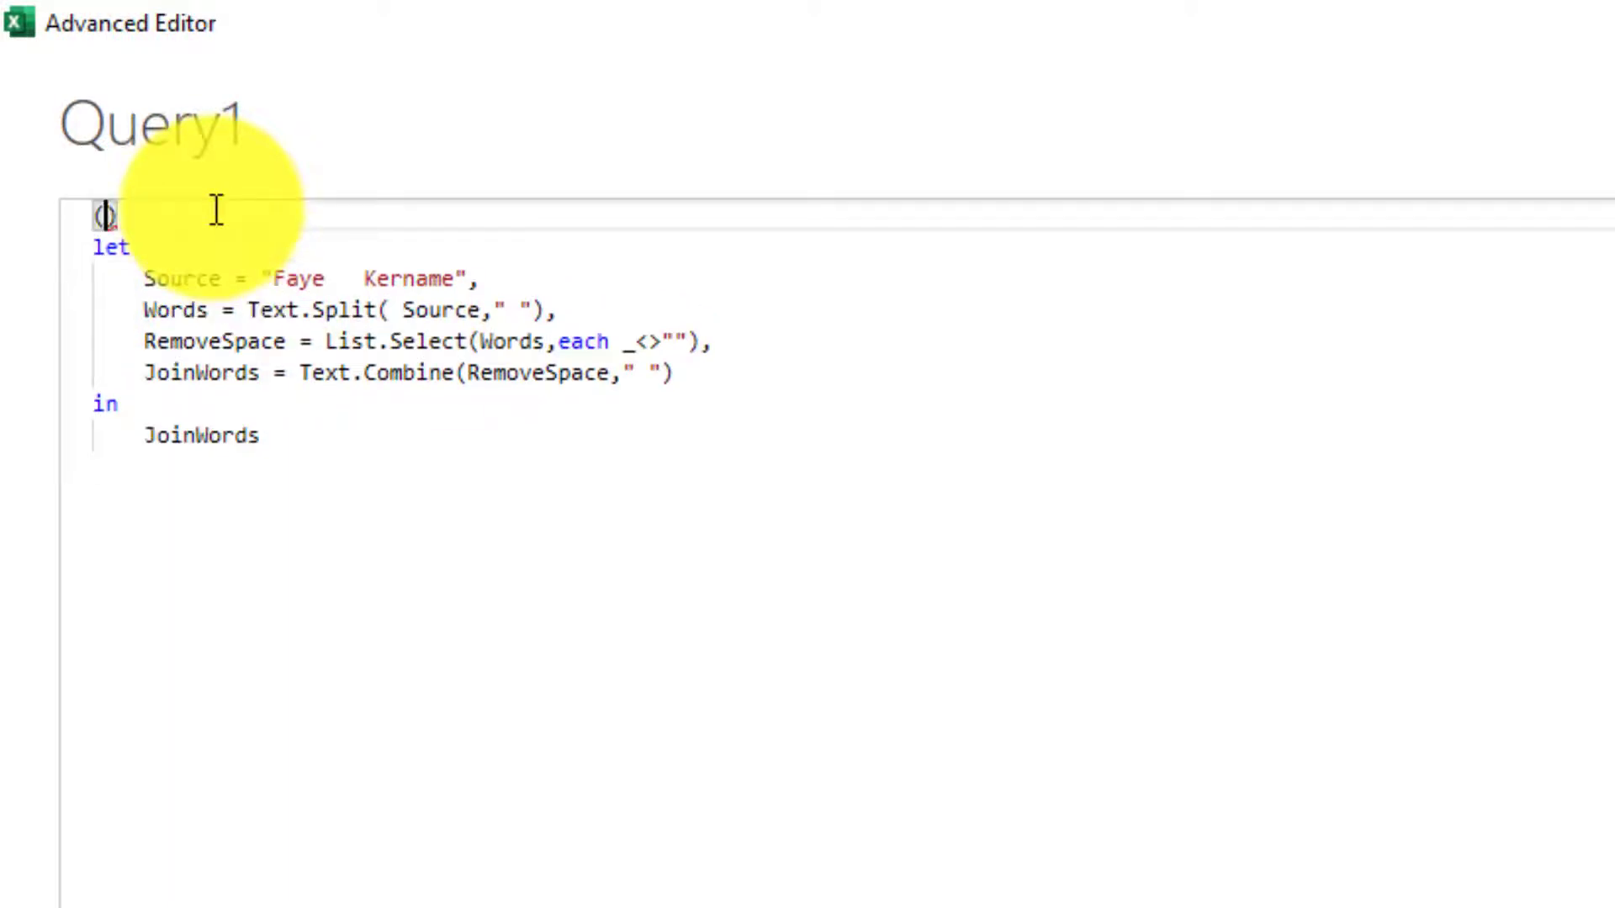
pyautogui.write('Input1')
pyautogui.write('e')
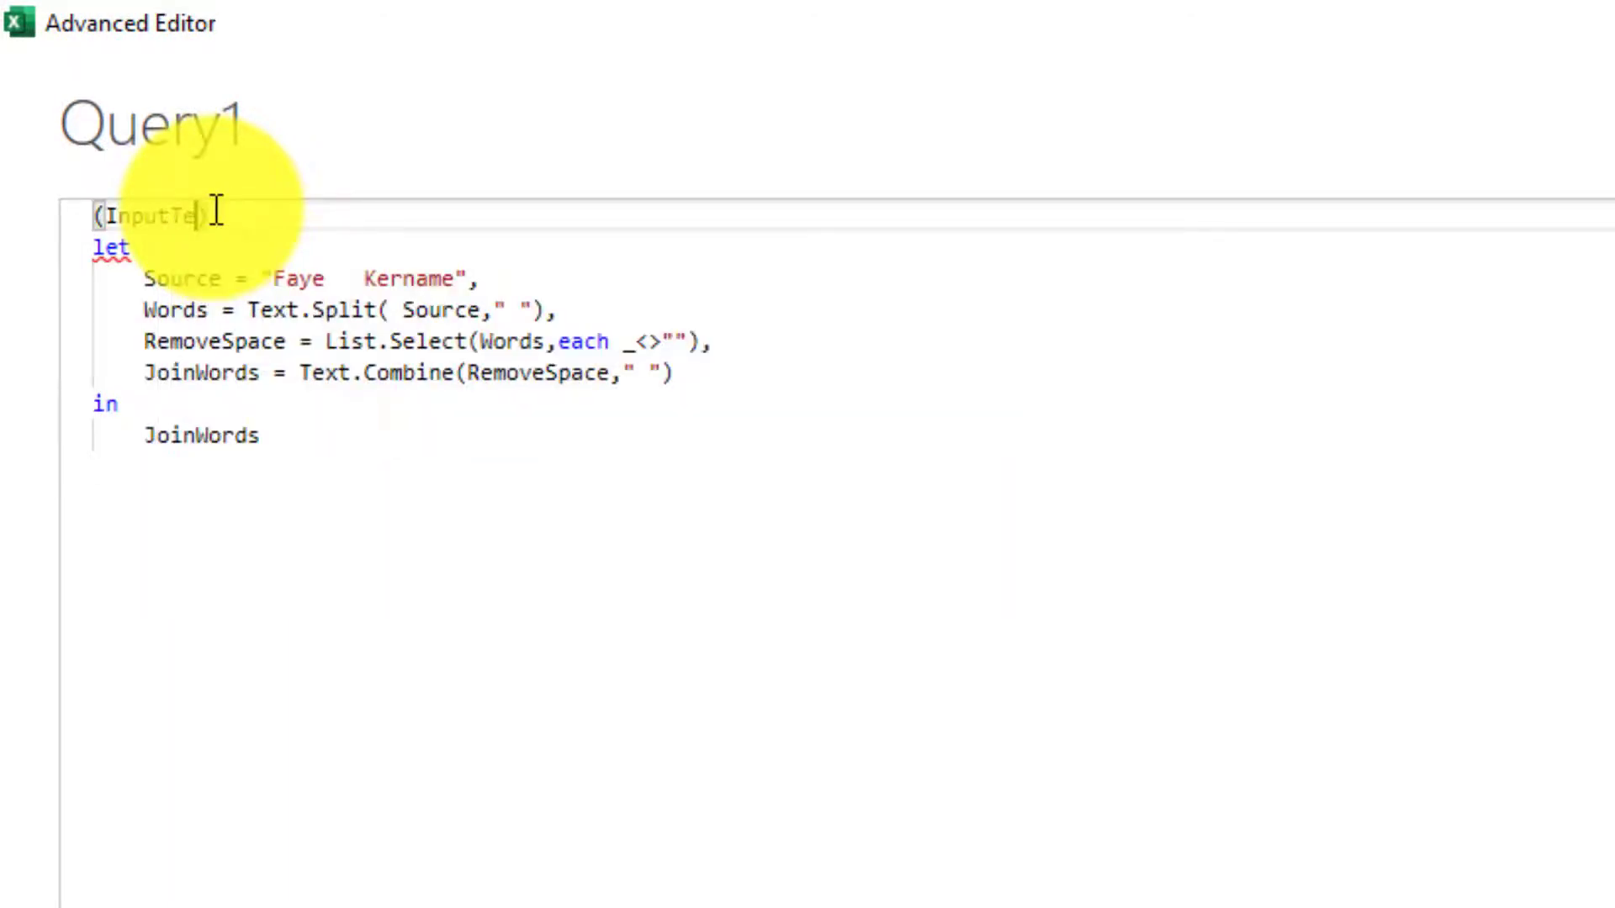
pyautogui.write('xt as text')
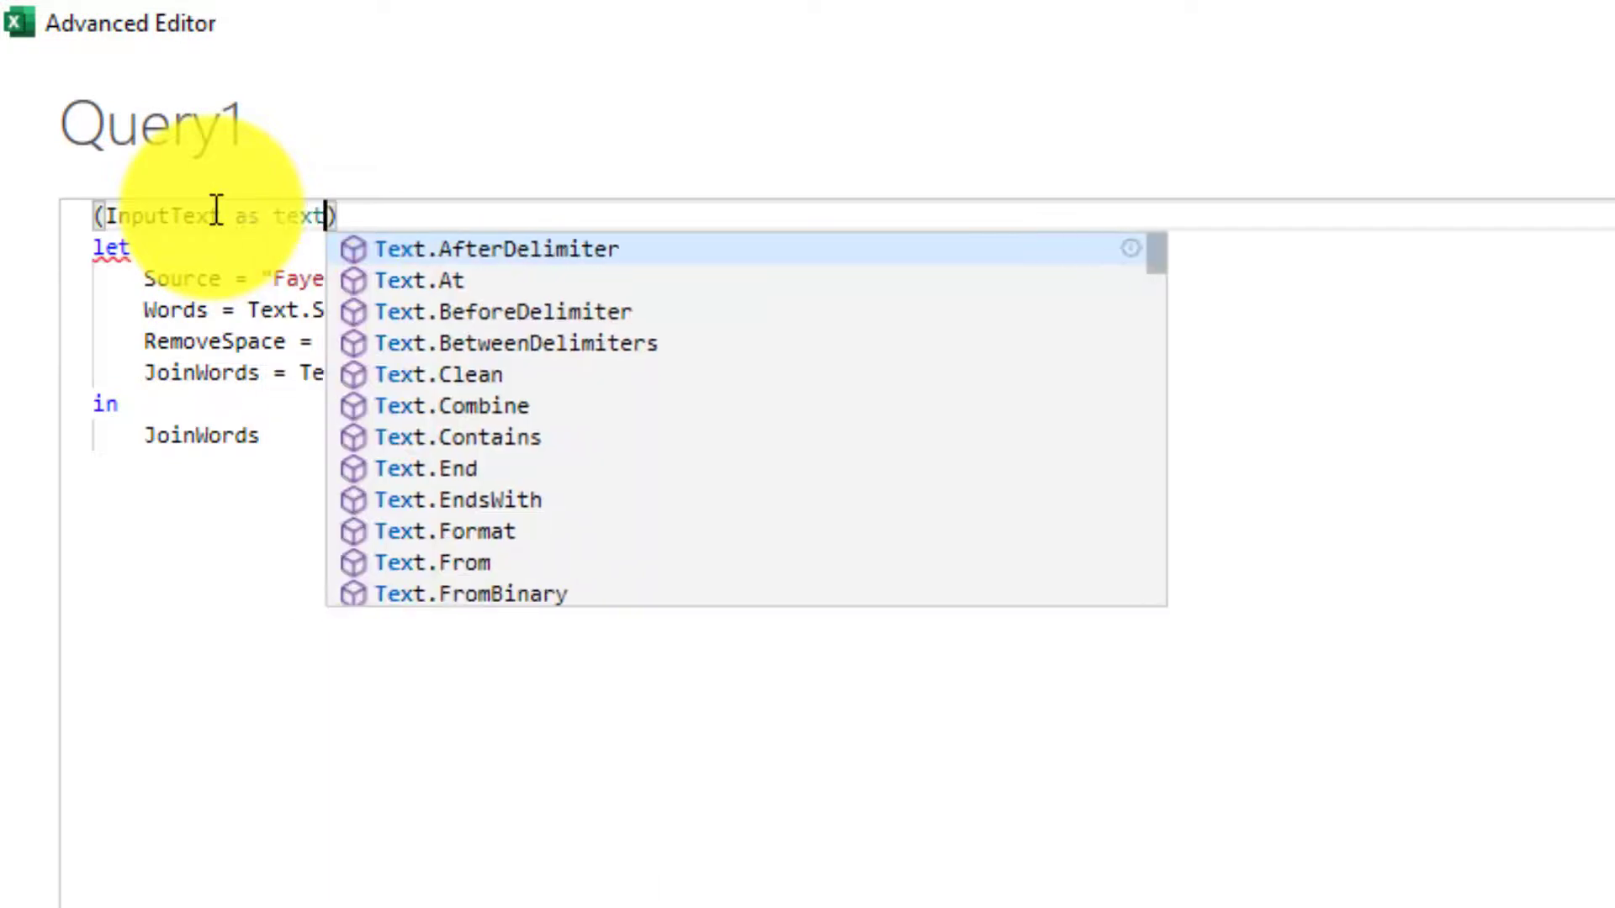
pyautogui.press('End')
pyautogui.write('as te')
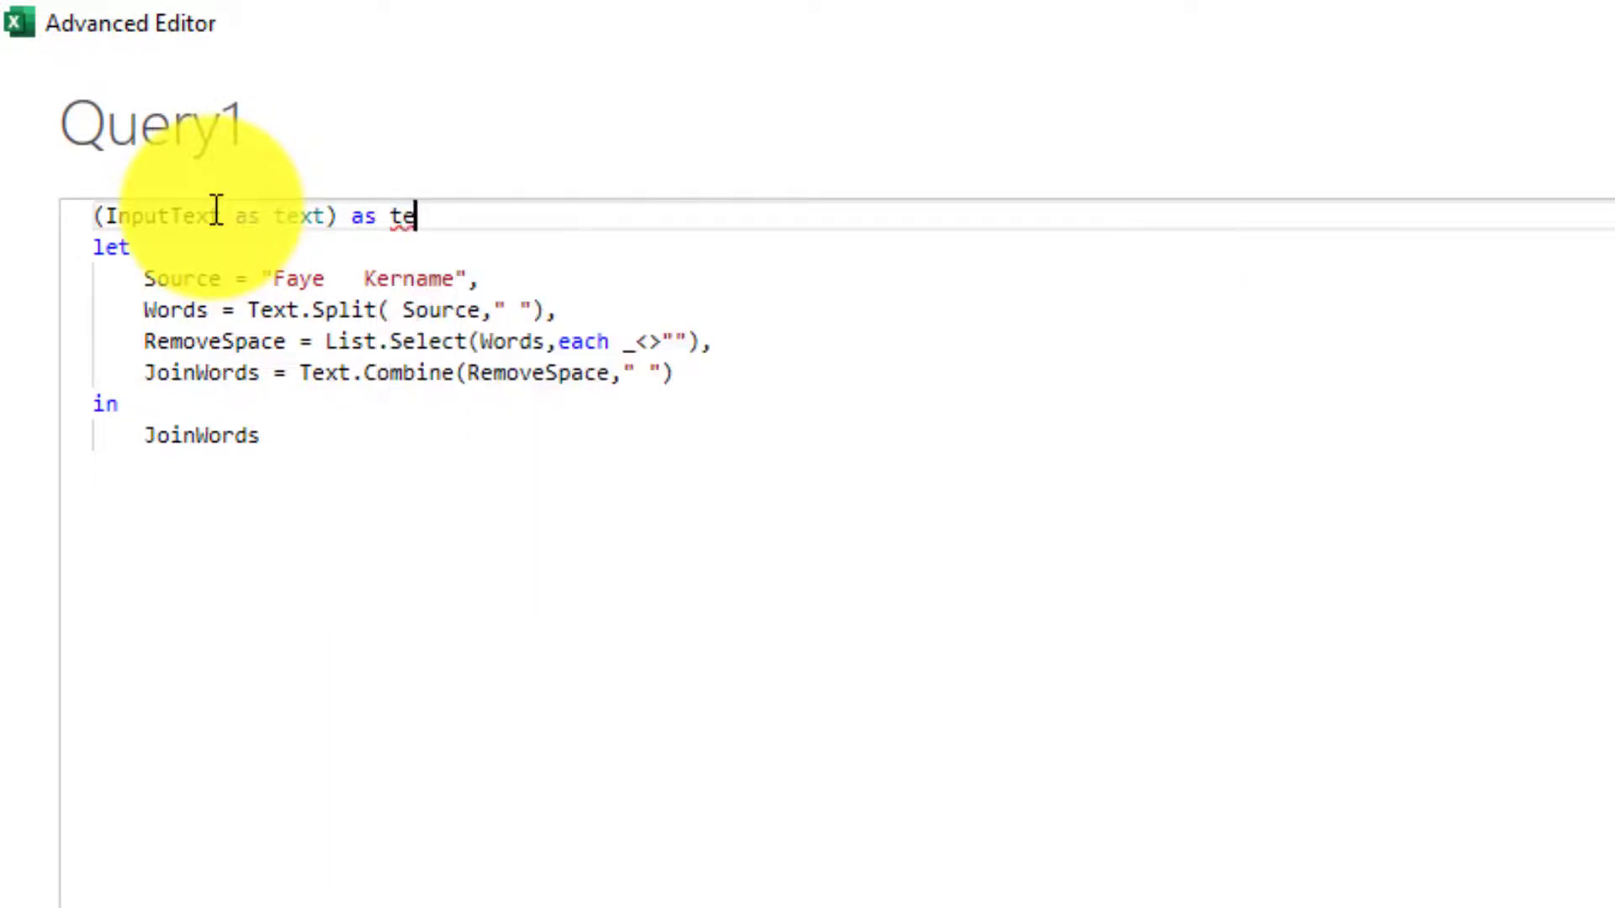
pyautogui.write('xt=>')
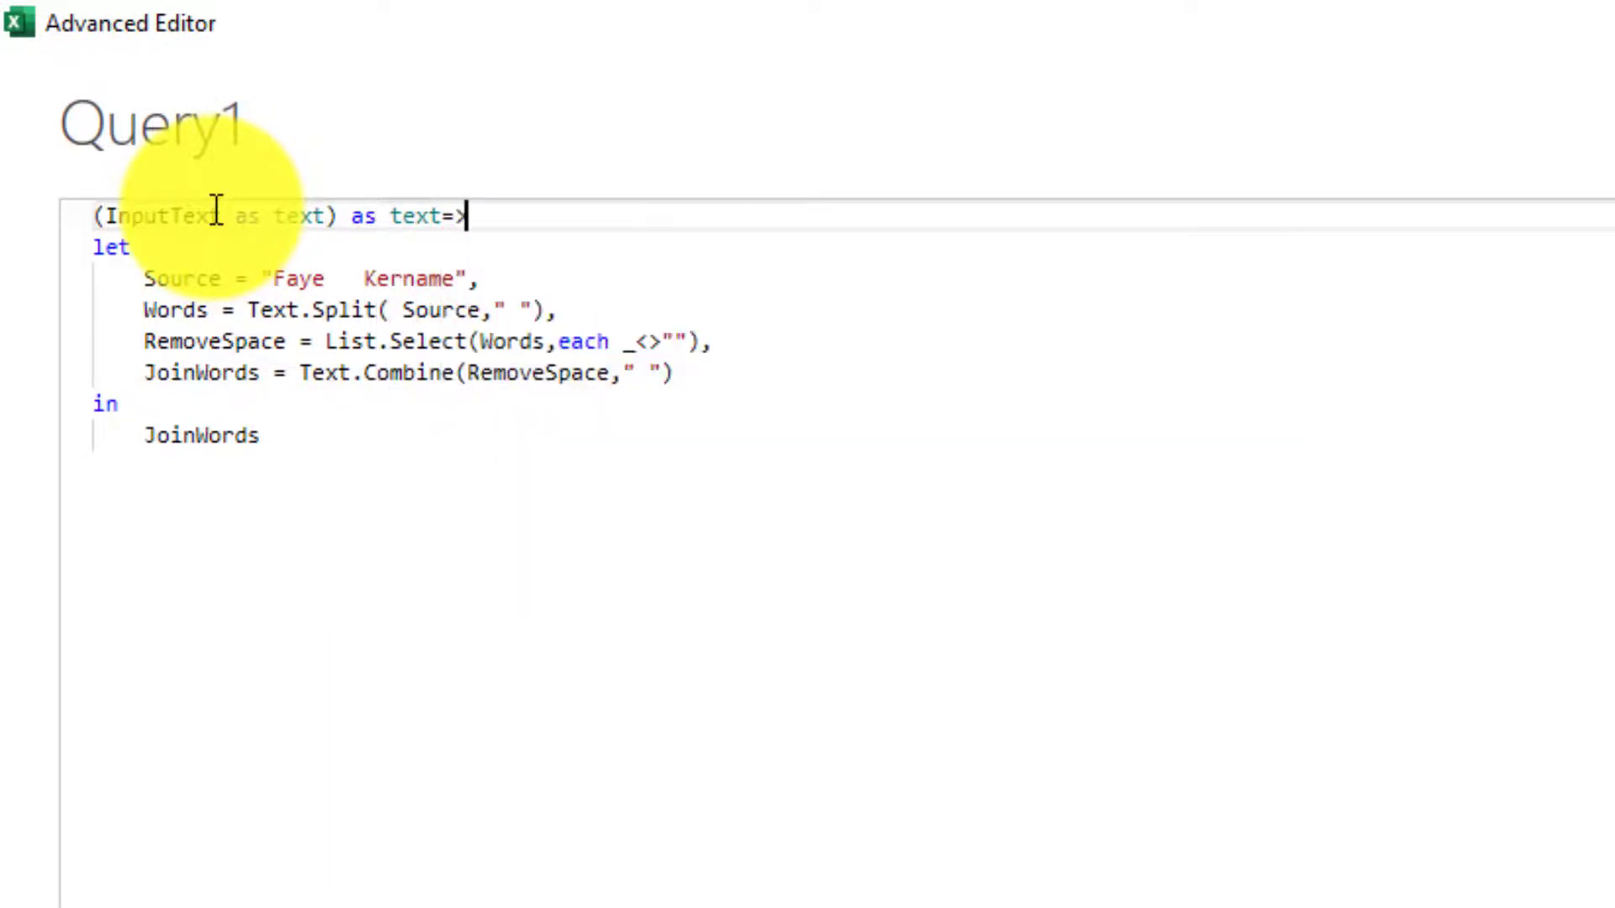
# - Add the line Source=InputText, to the function, comment out the hard-coded Source line, and apply the code
pyautogui.click(526, 288)
pyautogui.press('Return')
pyautogui.write('S')
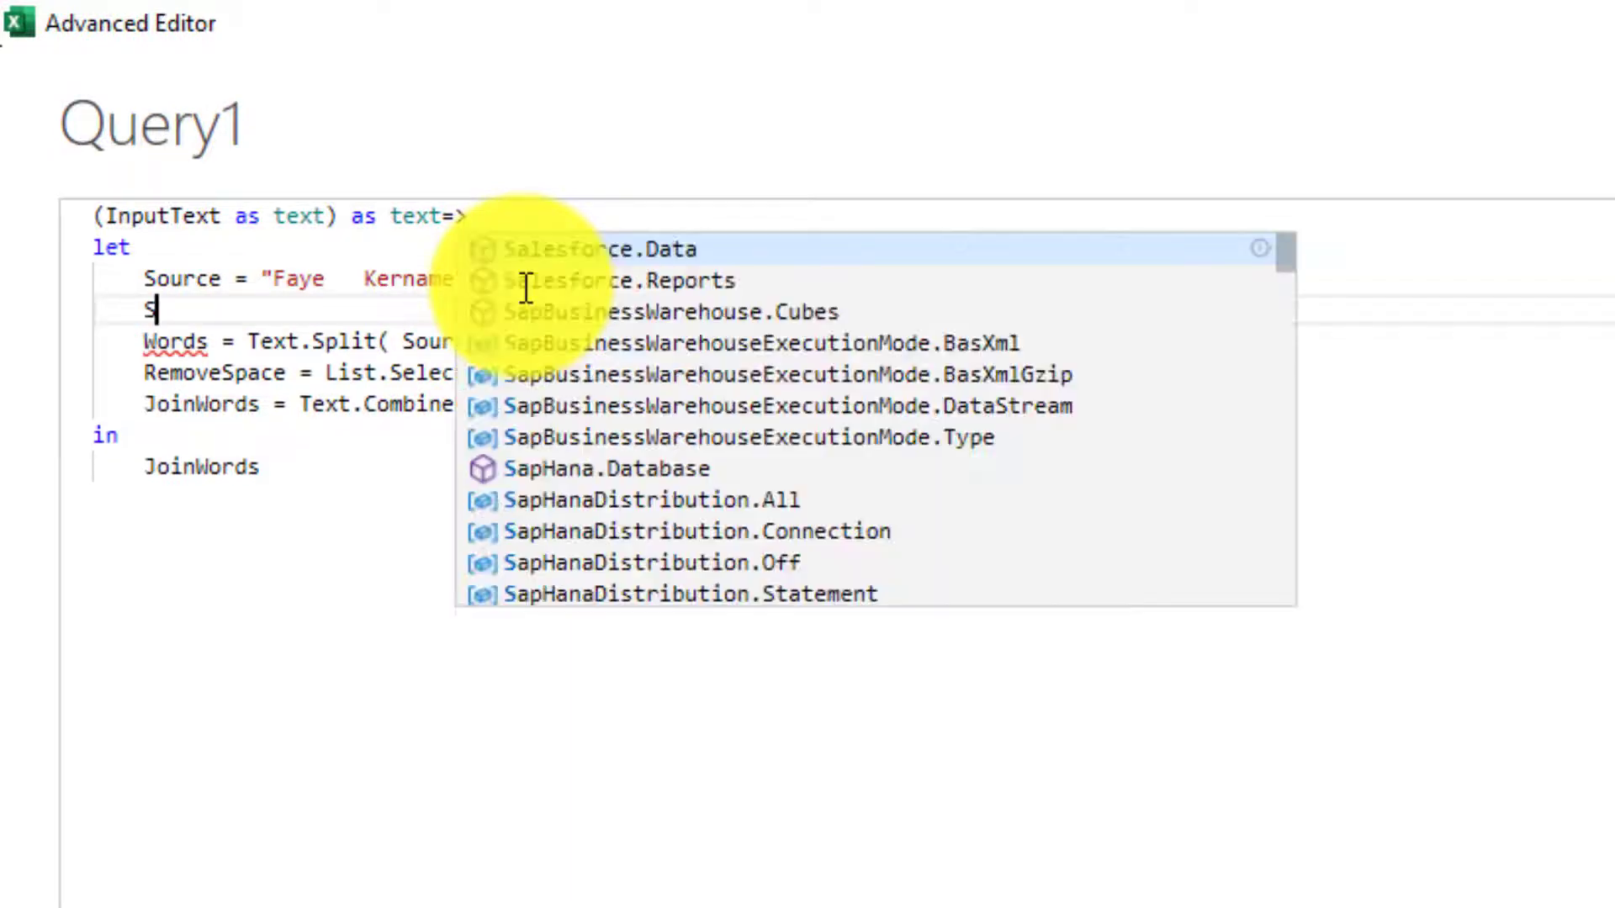
pyautogui.write('ource=')
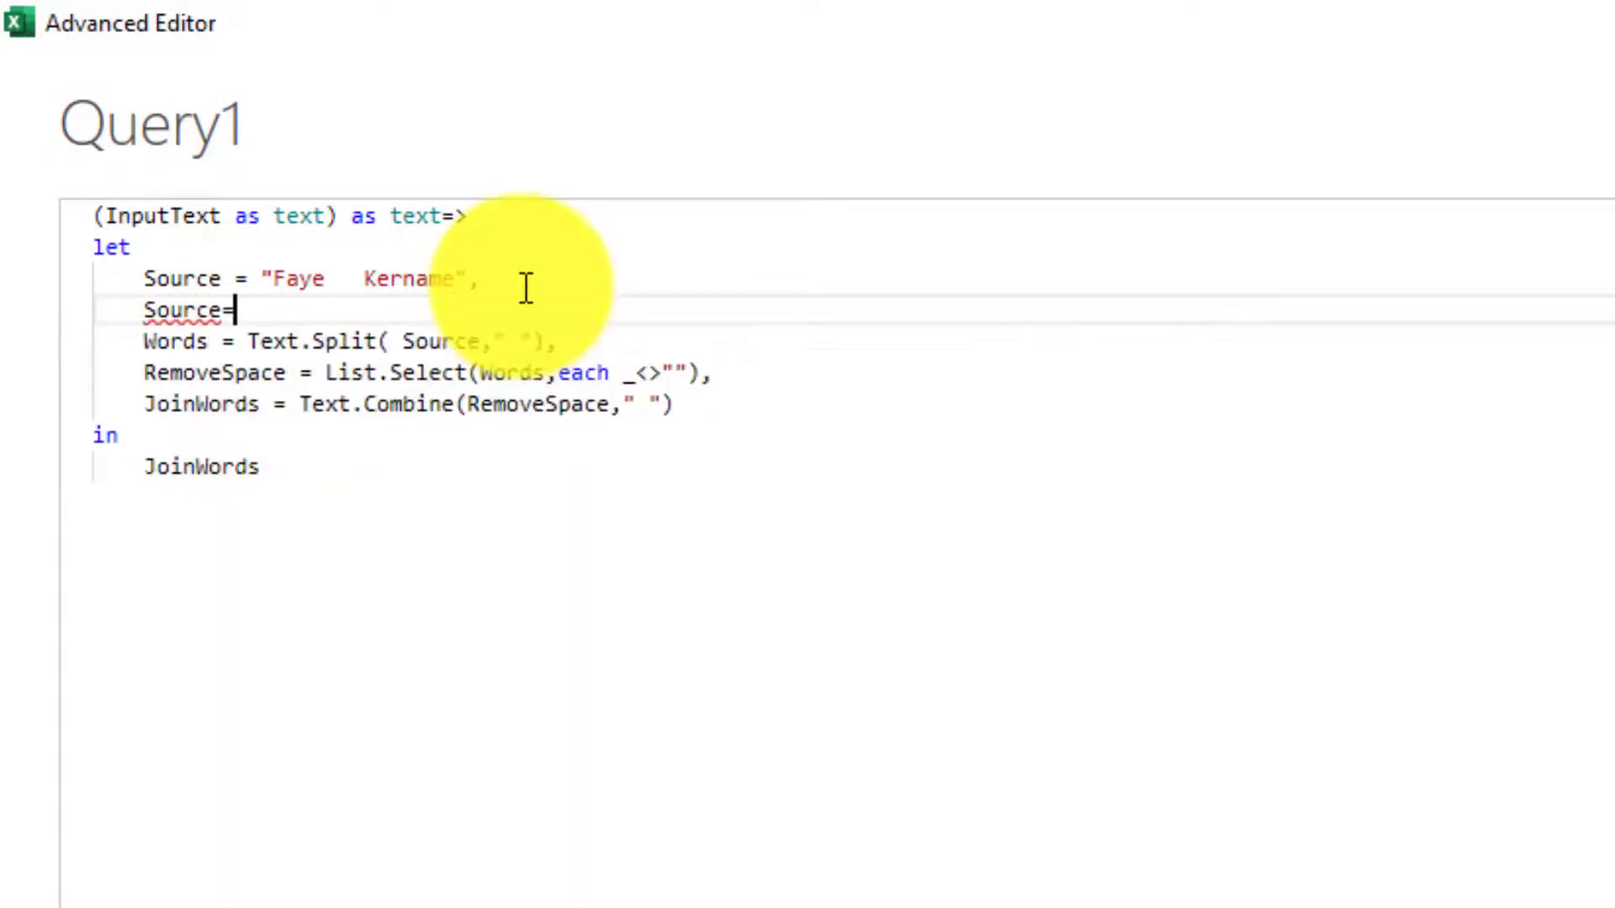
pyautogui.write('inputText')
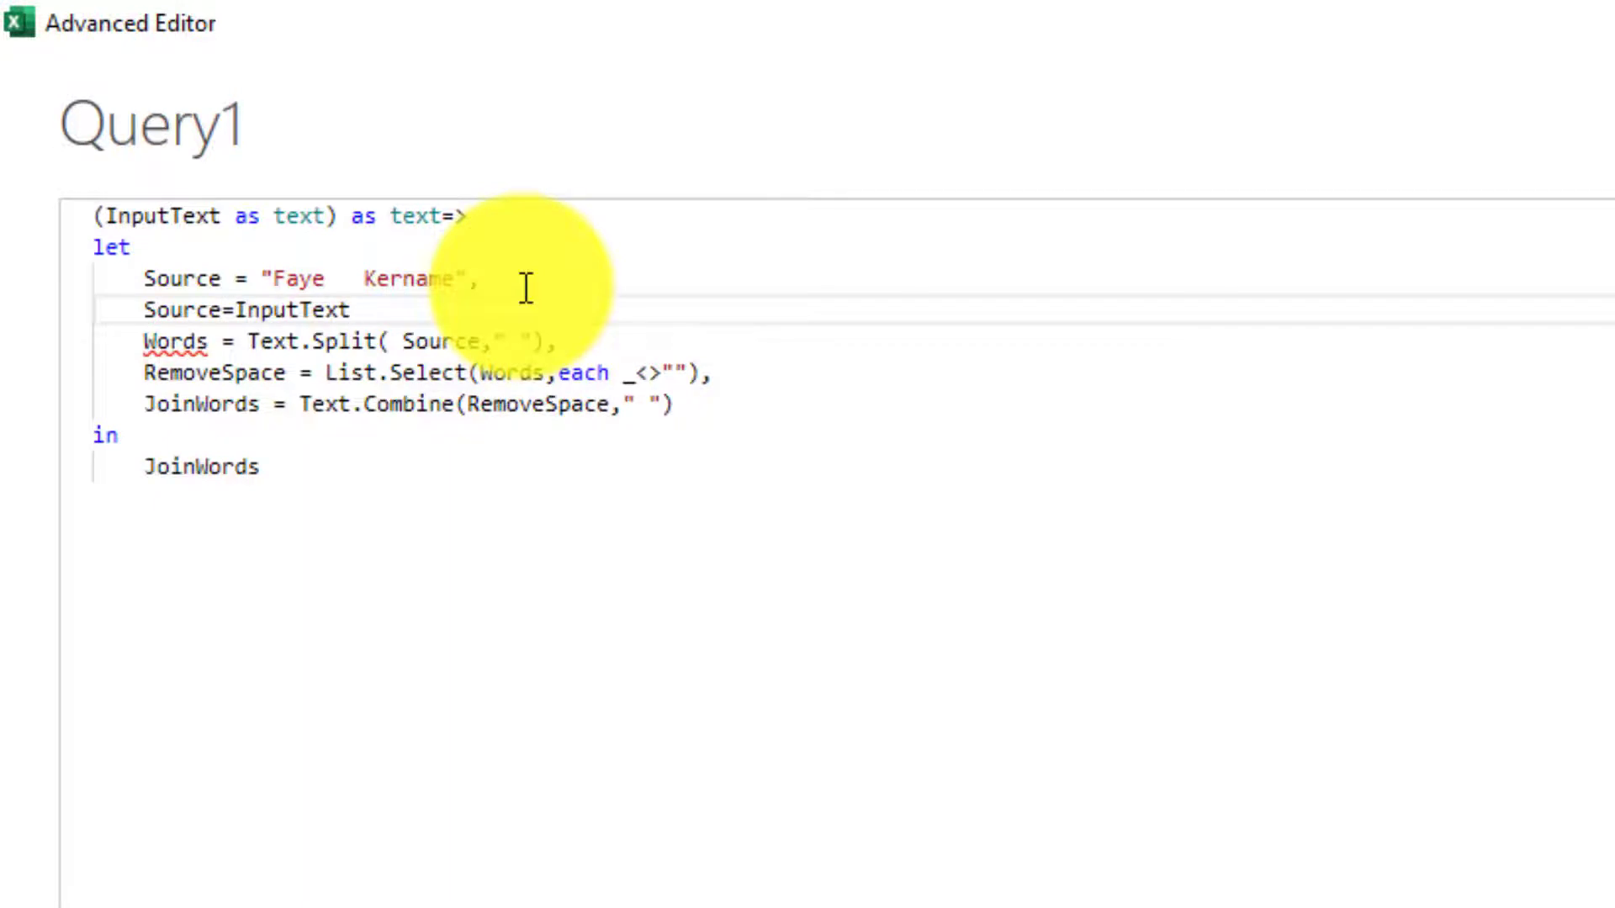
pyautogui.press('Up')
pyautogui.hotkey('ctrl', '/')
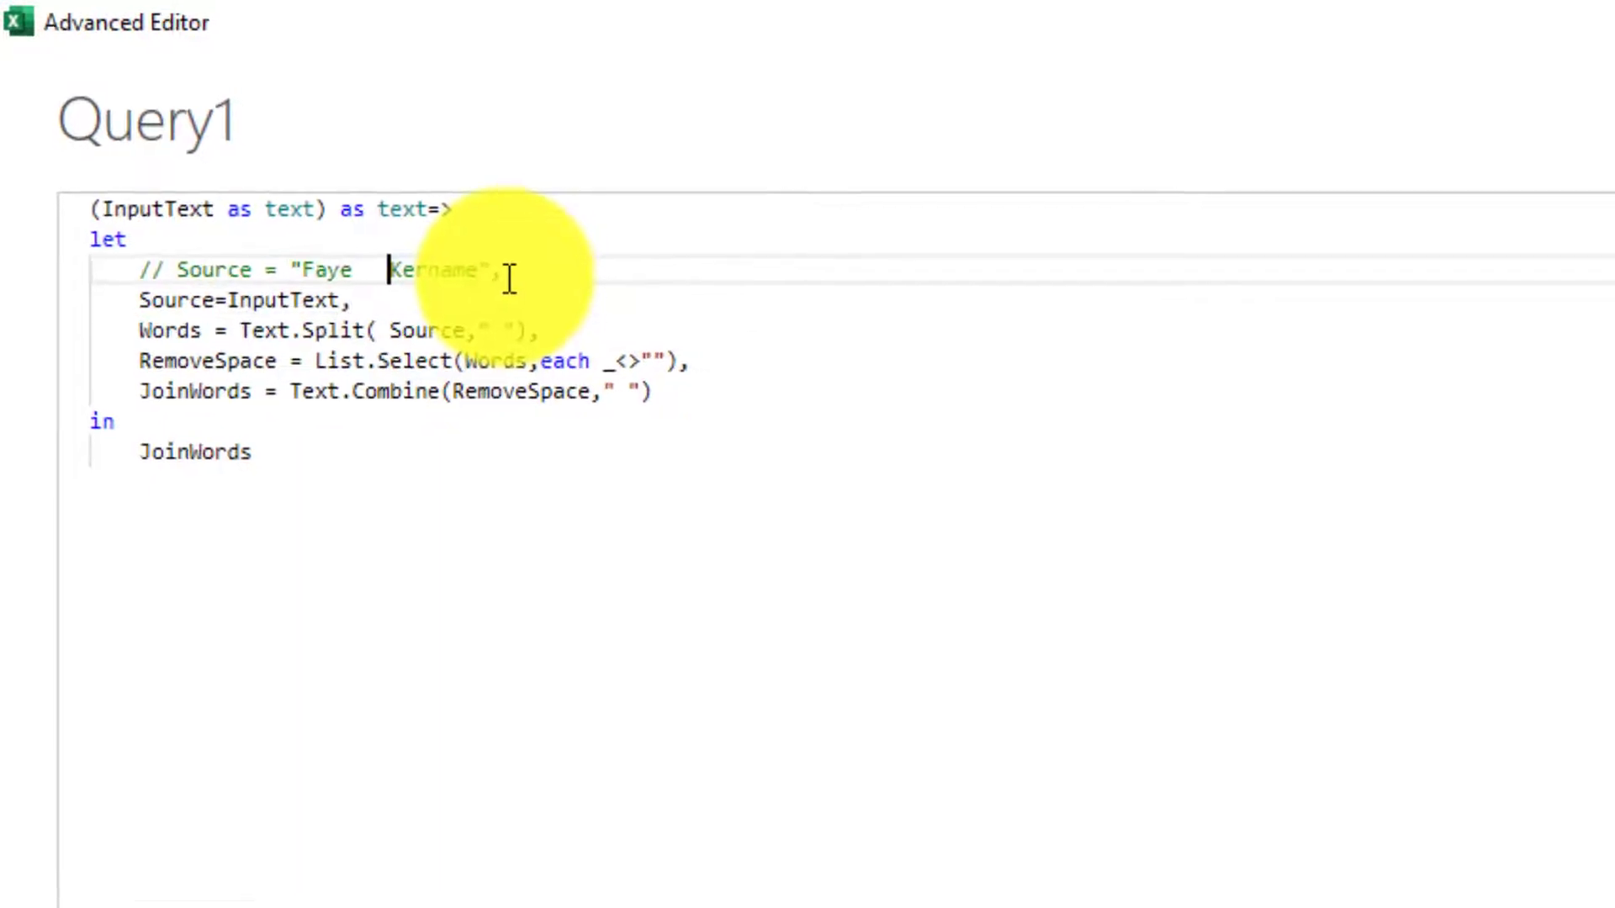
pyautogui.click(1505, 840)
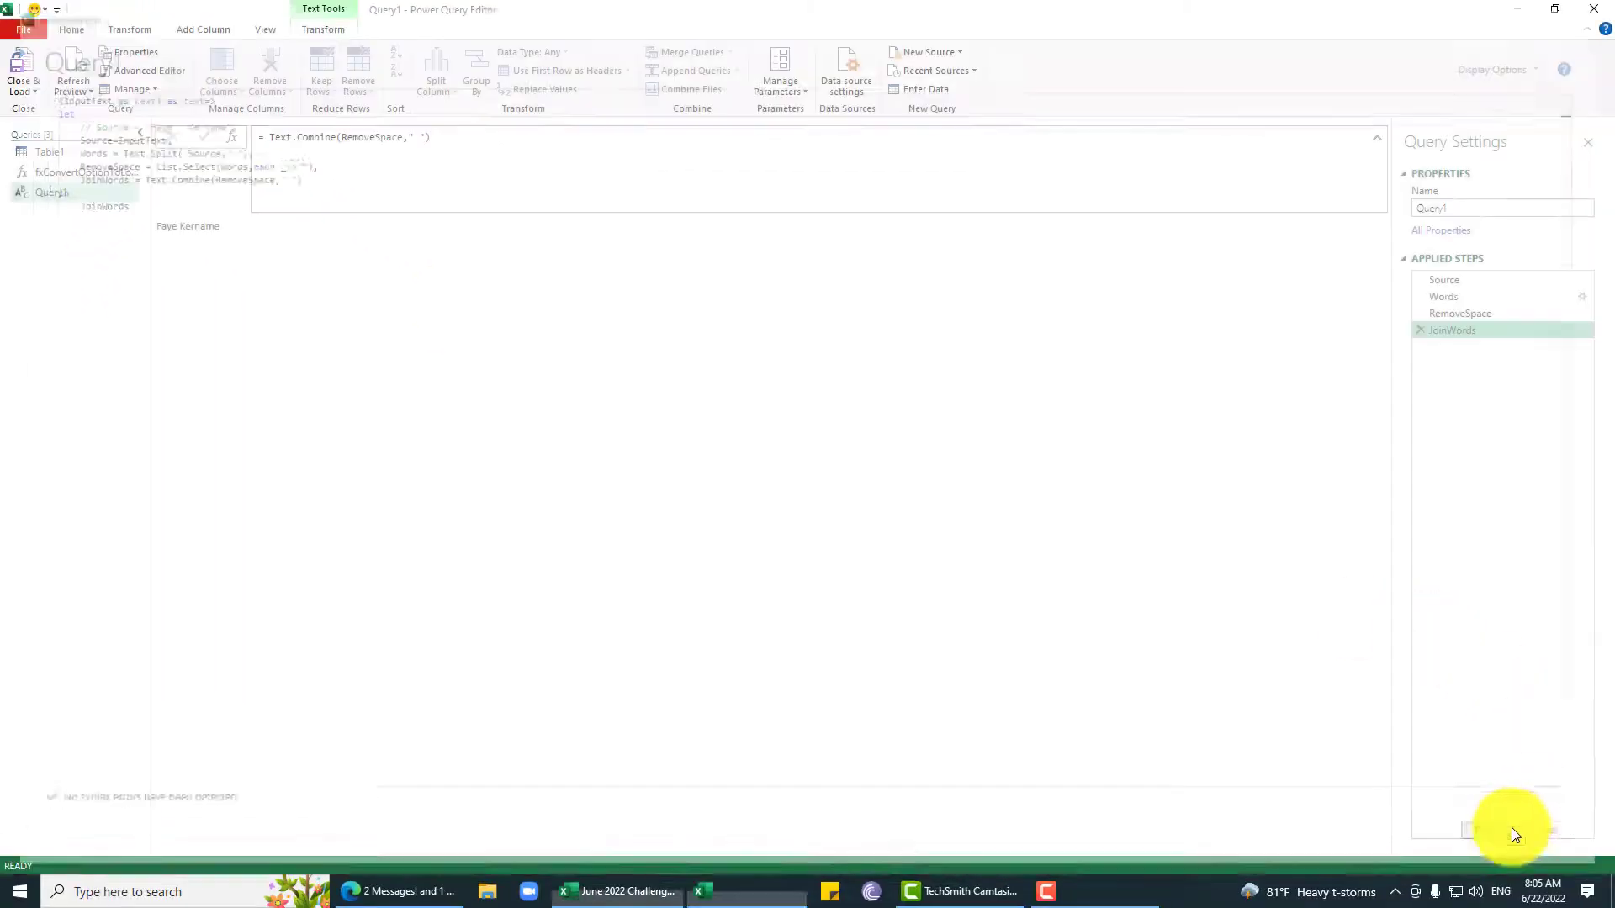
# - Copy the header text of the Name with double or triple space column in Table1 without renaming it
pyautogui.click(63, 172)
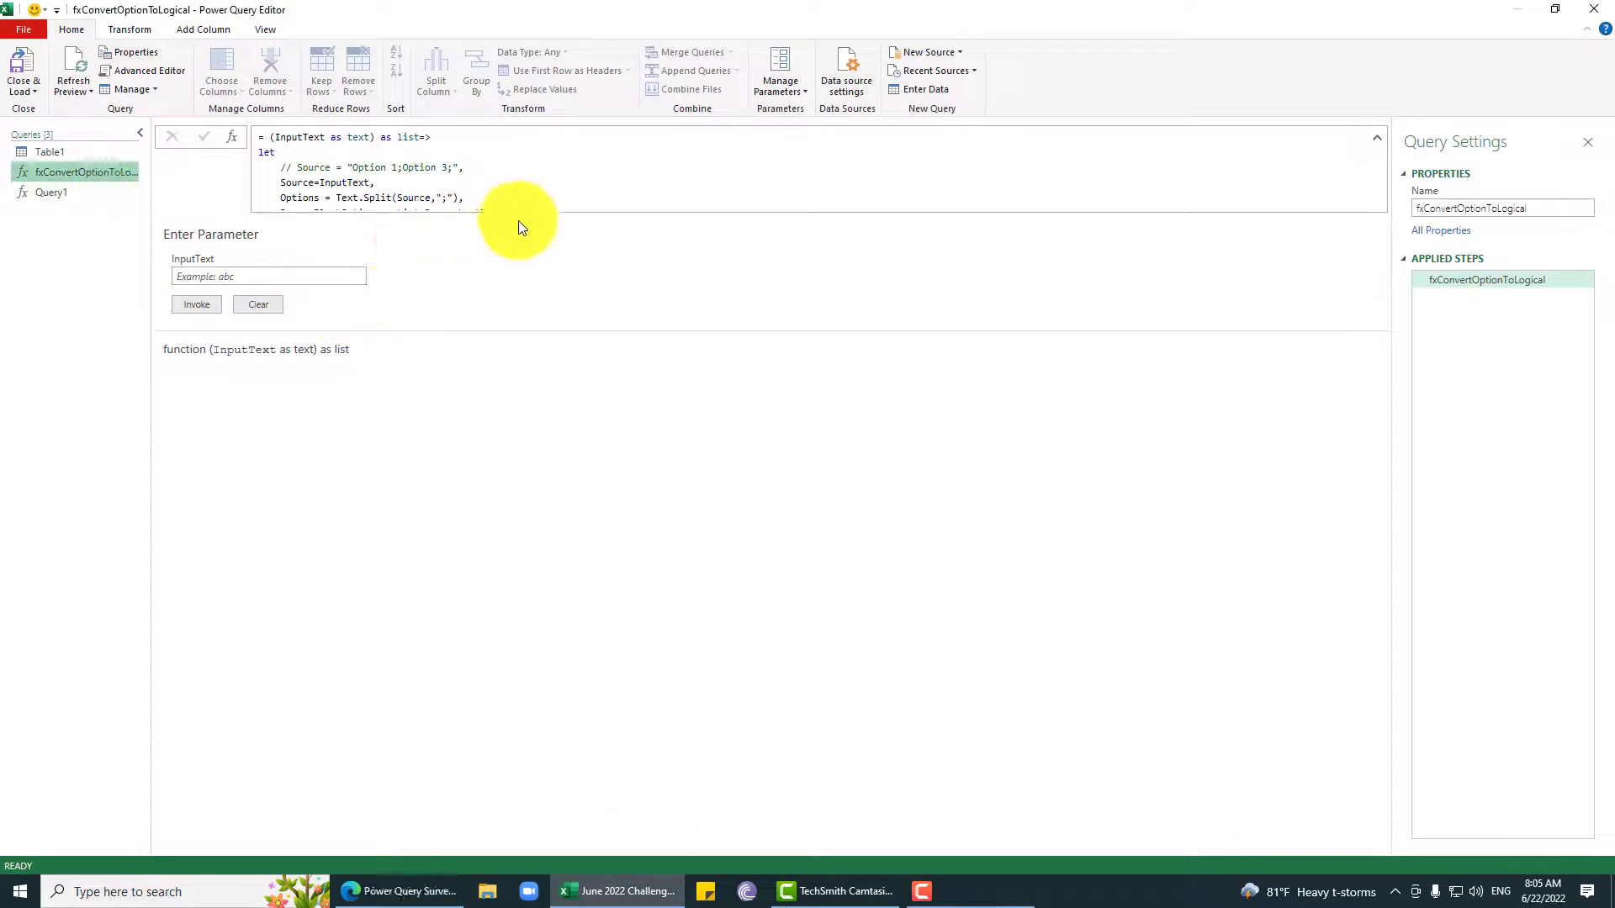
pyautogui.click(84, 153)
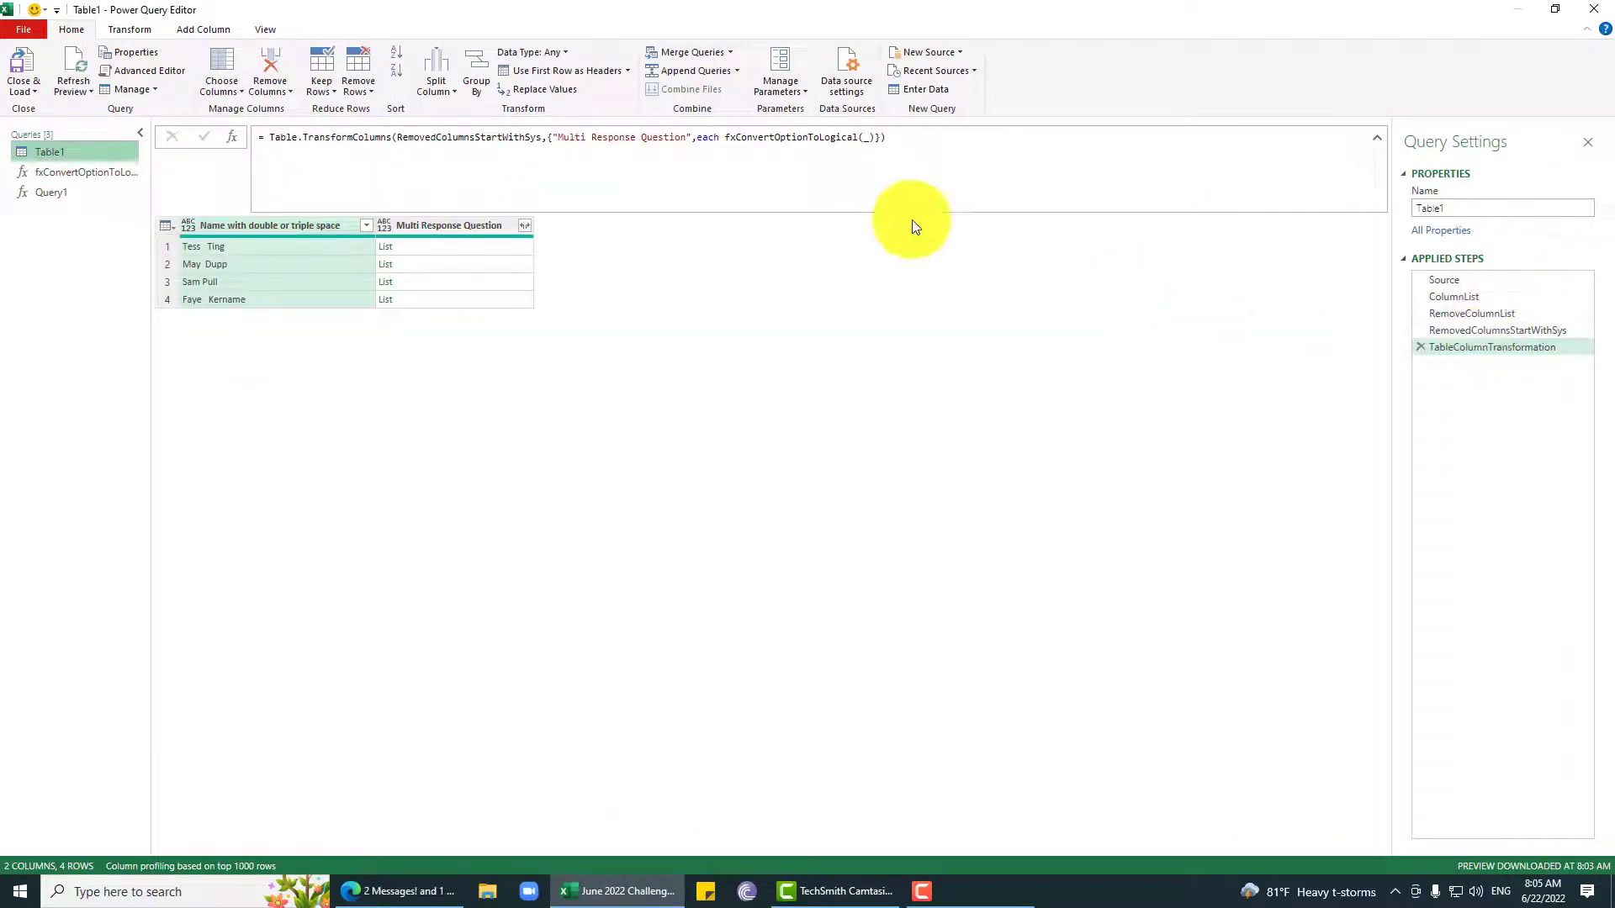
pyautogui.doubleClick(305, 224)
pyautogui.hotkey('ctrl', 'c')
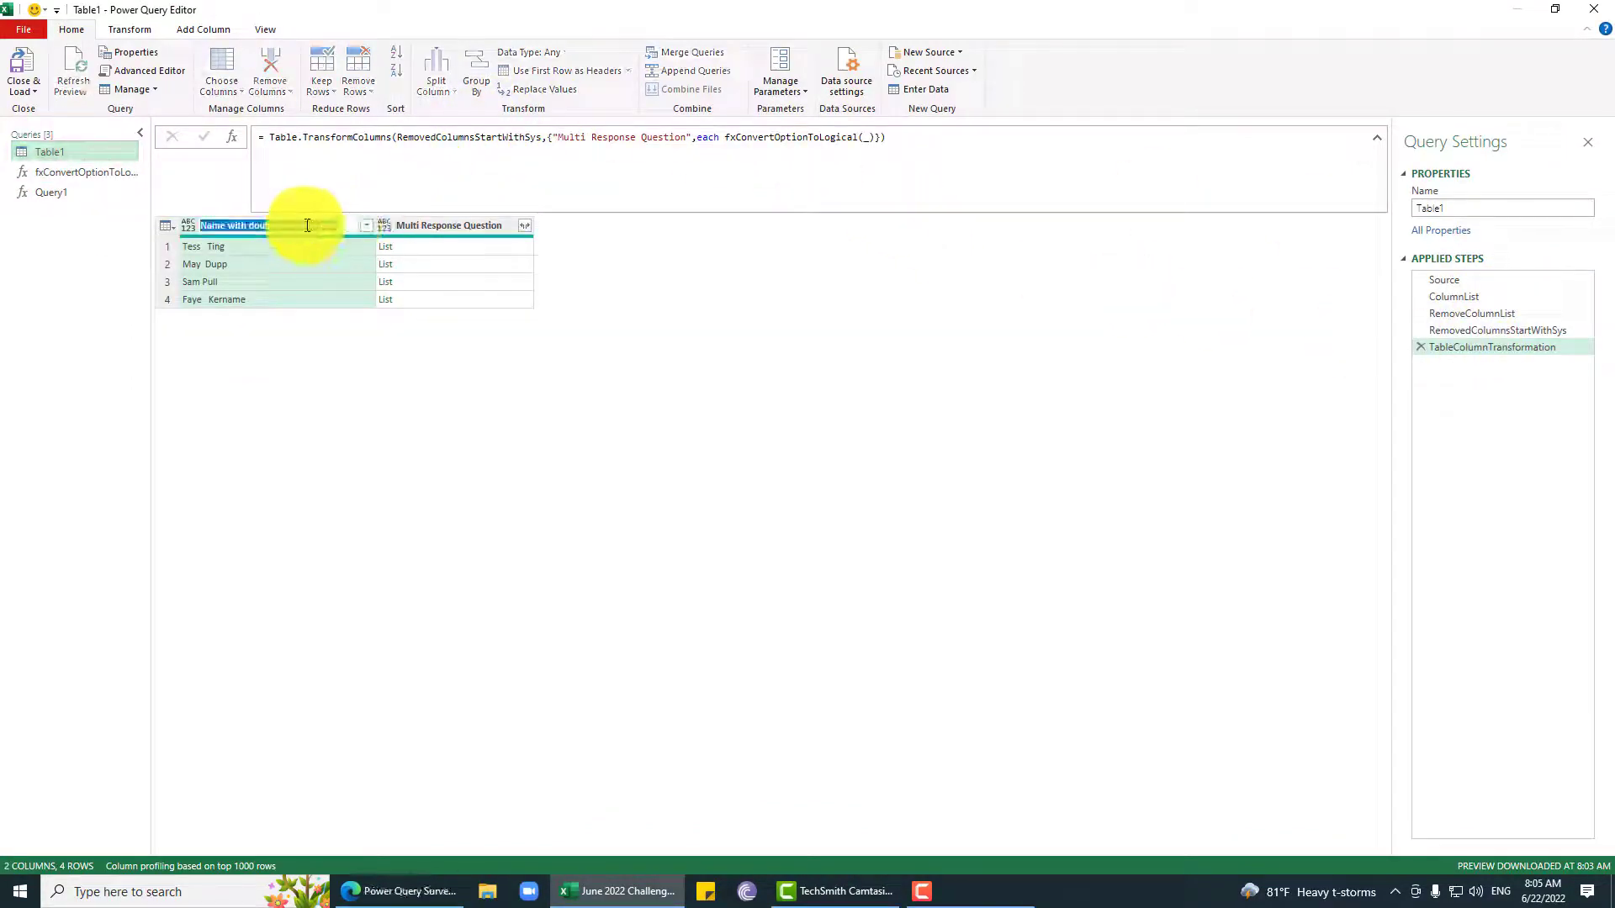
pyautogui.press('Escape')
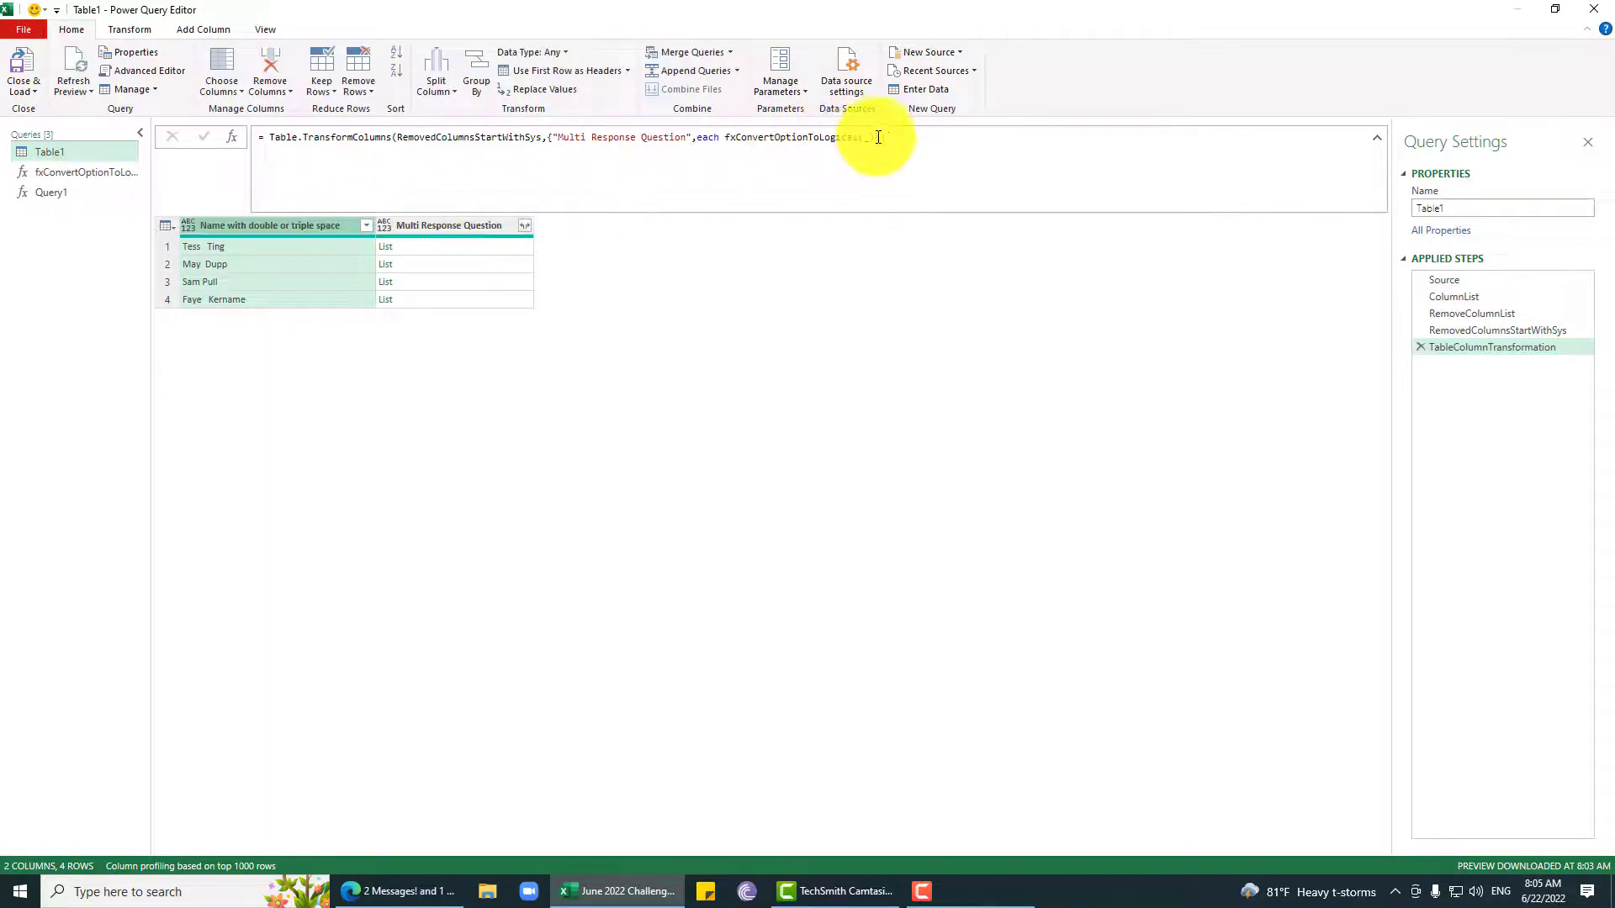
# - Add an opening brace for an outer list before the "Multi Response Question" pair in the Table.TransformColumns formula
pyautogui.click(545, 137)
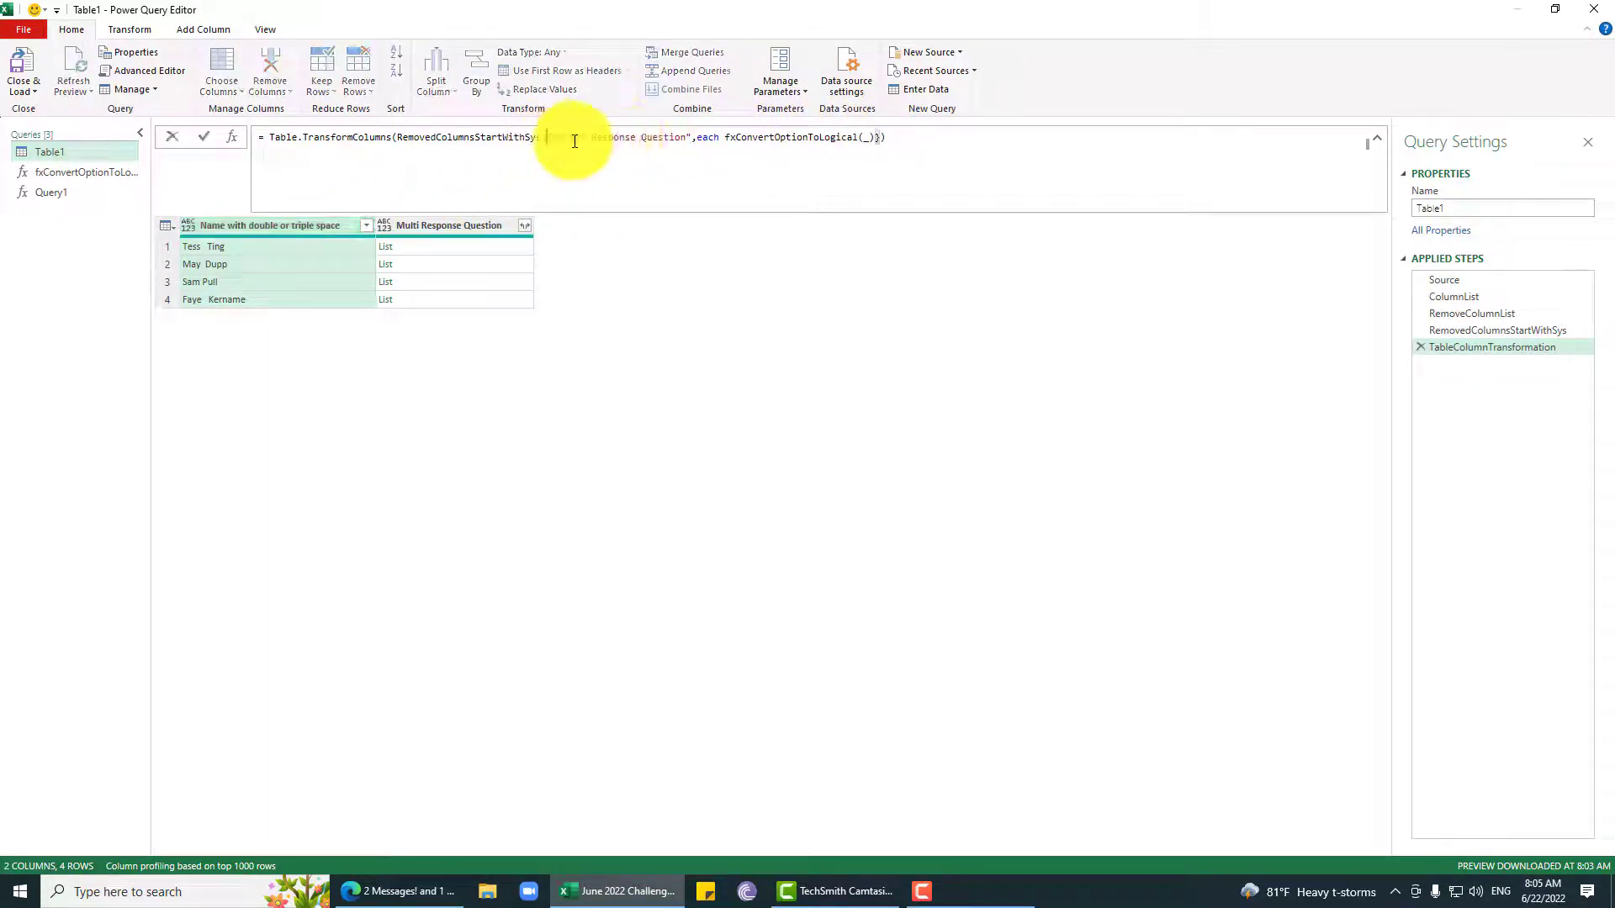
pyautogui.write('{')
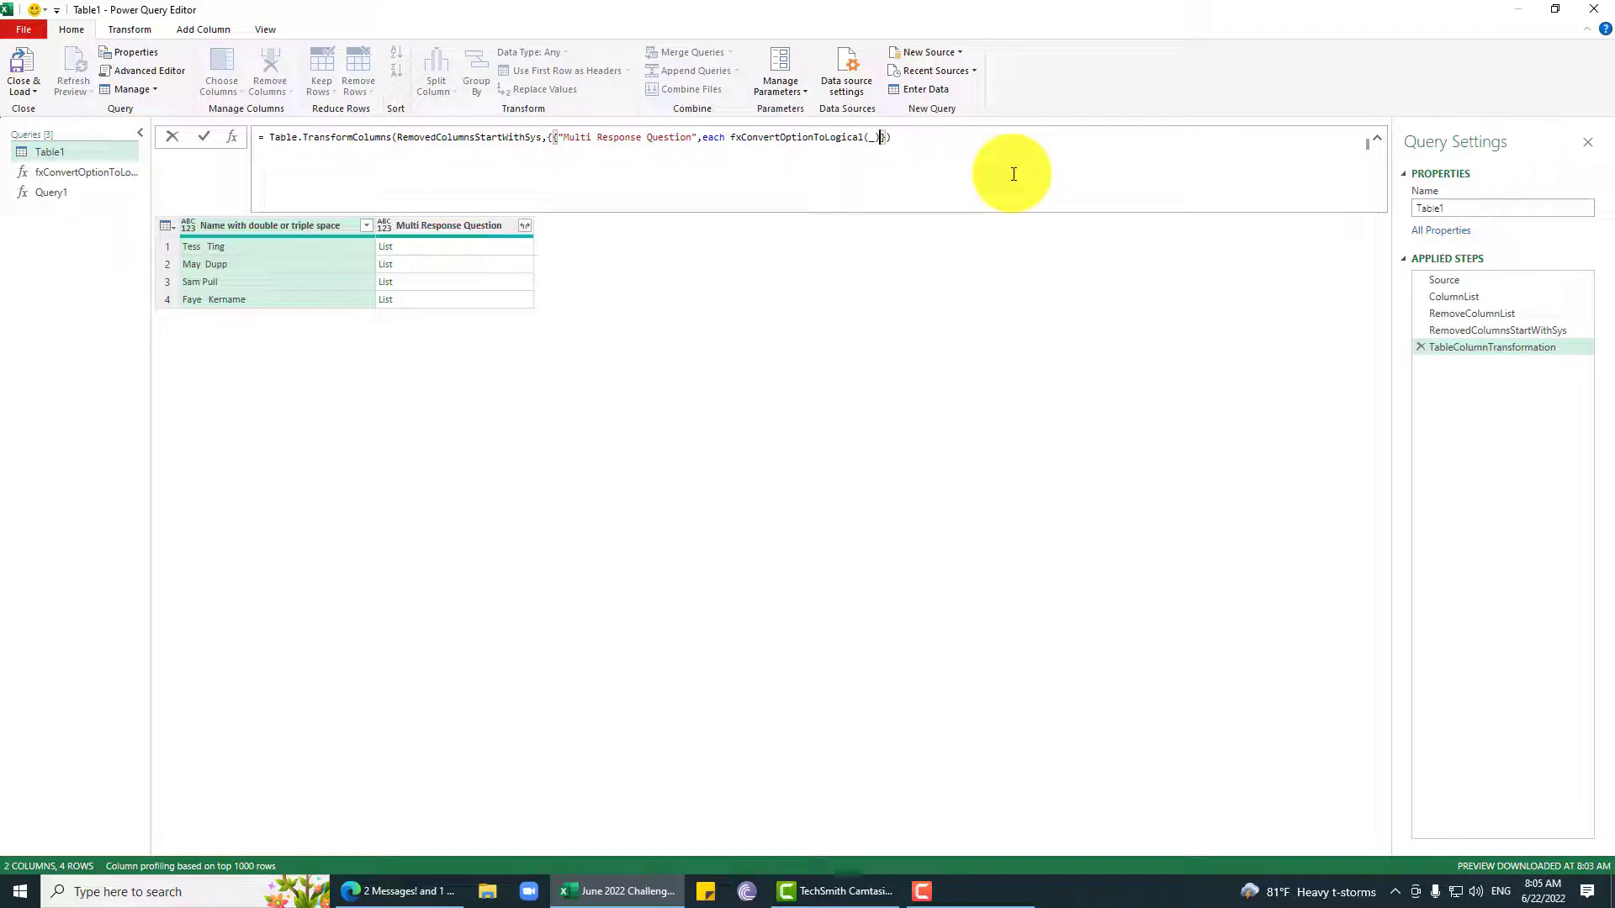
pyautogui.press('Left')
pyautogui.press('Left')
pyautogui.press('Left')
pyautogui.press('Left')
pyautogui.press('Left')
pyautogui.press('Left')
pyautogui.press('Left')
pyautogui.press('Left')
pyautogui.press('Left')
pyautogui.press('Left')
pyautogui.press('Left')
pyautogui.press('Left')
pyautogui.press('Left')
pyautogui.press('Left')
pyautogui.press('Left')
pyautogui.press('Left')
pyautogui.press('Left')
pyautogui.press('Left')
pyautogui.press('Left')
pyautogui.press('Left')
pyautogui.press('Left')
# - Insert a {"Name with double or triple space",each fx} pair before the Multi Response Question pair in the formula
pyautogui.write('{')
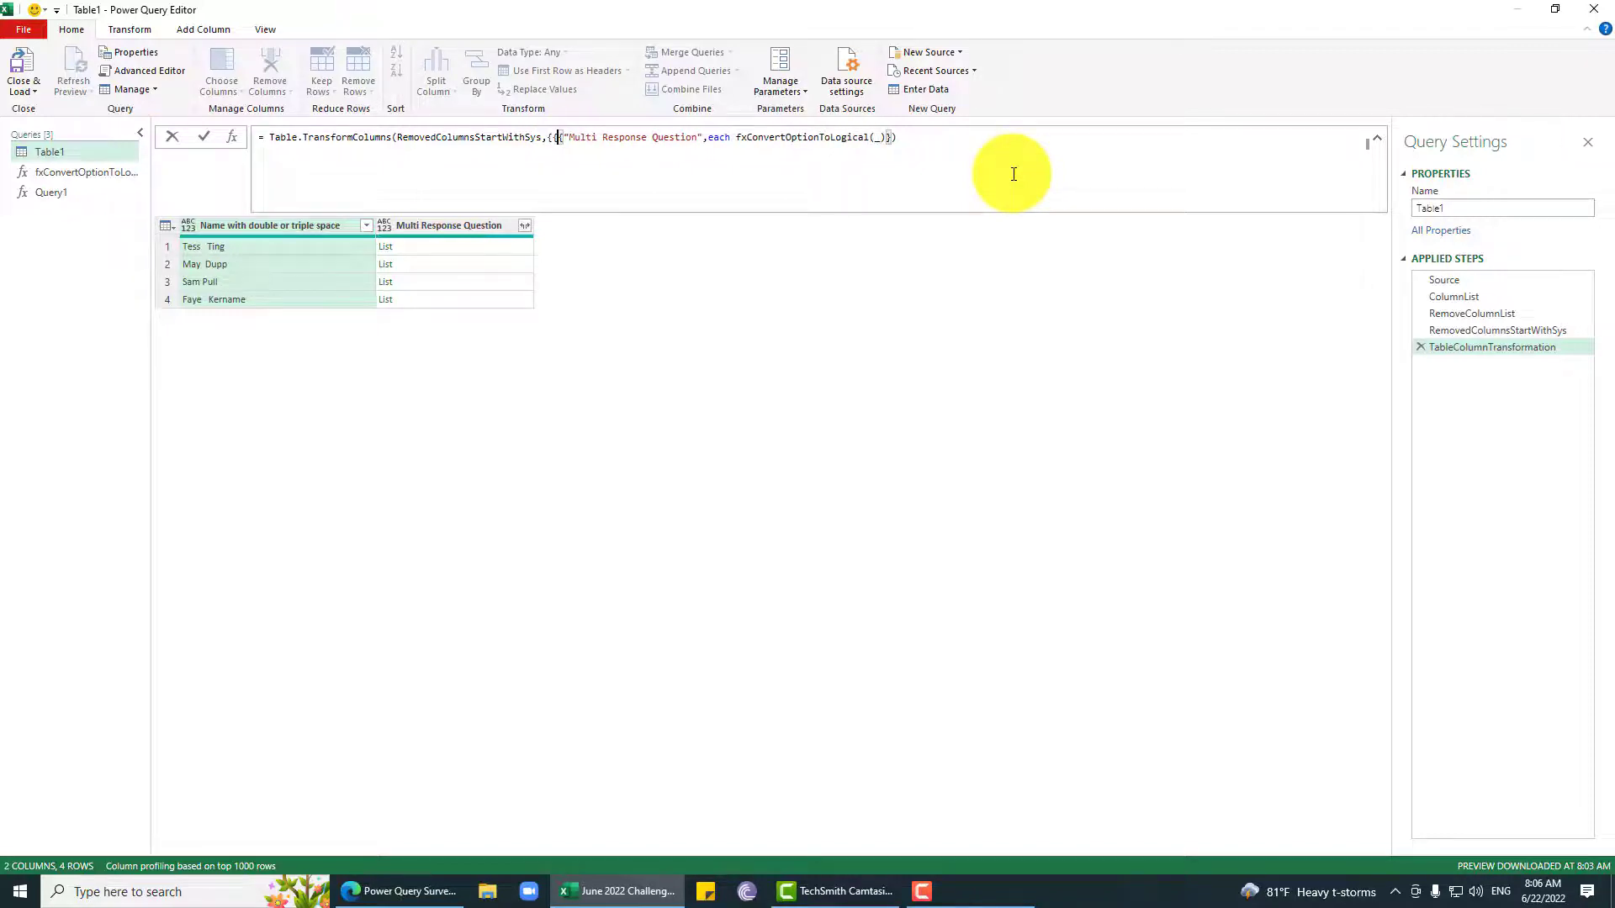
pyautogui.write('{')
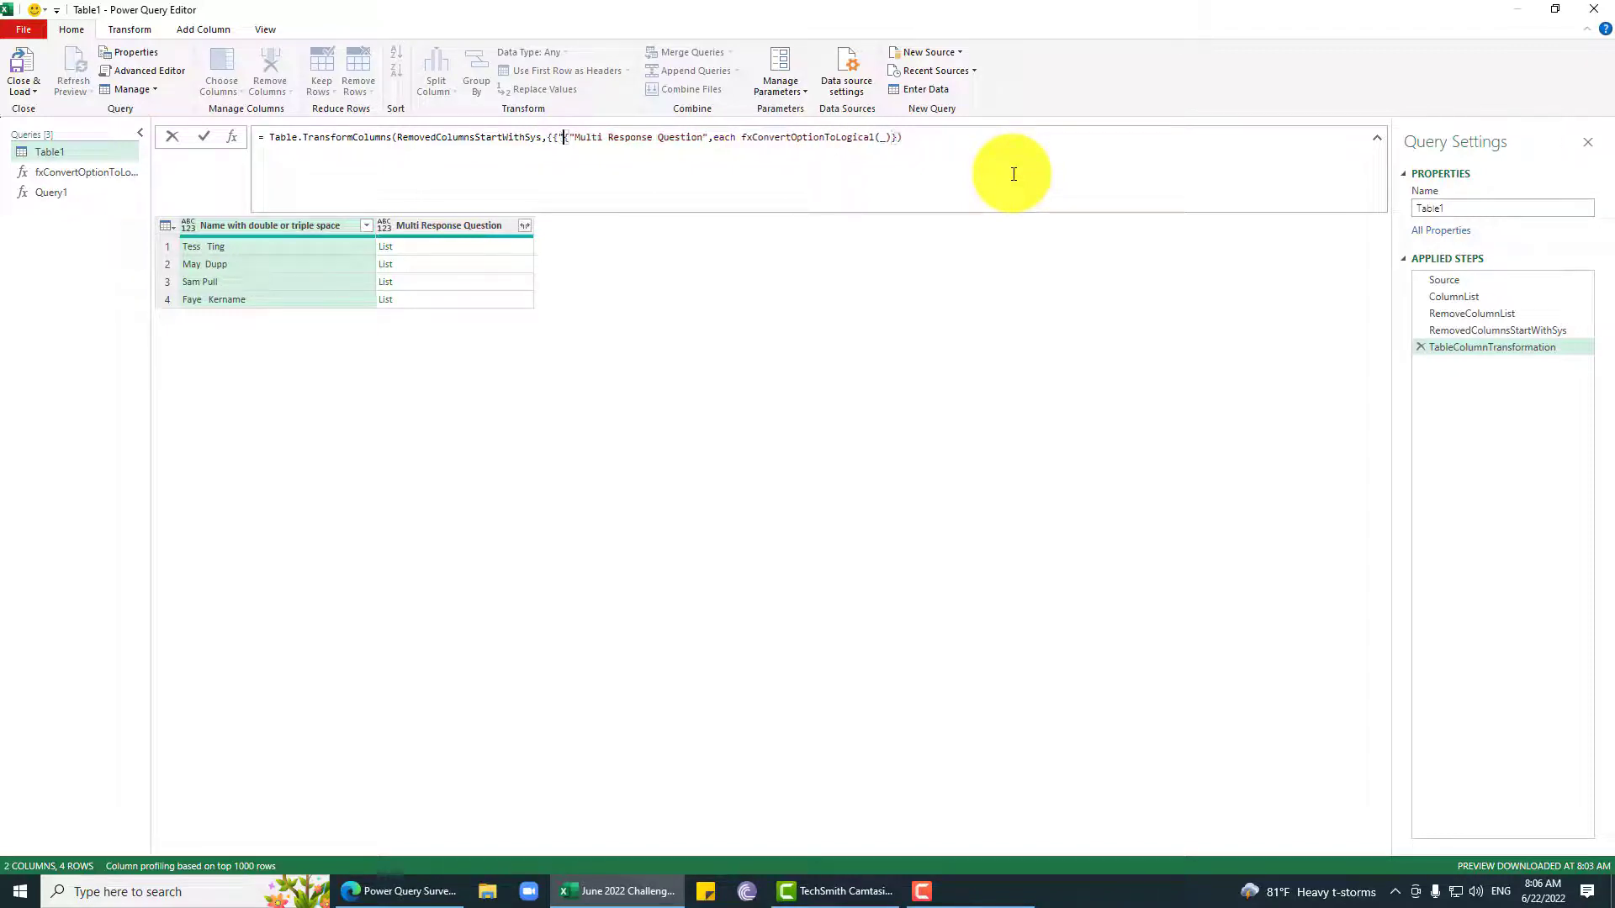
pyautogui.hotkey('ctrl', 'v')
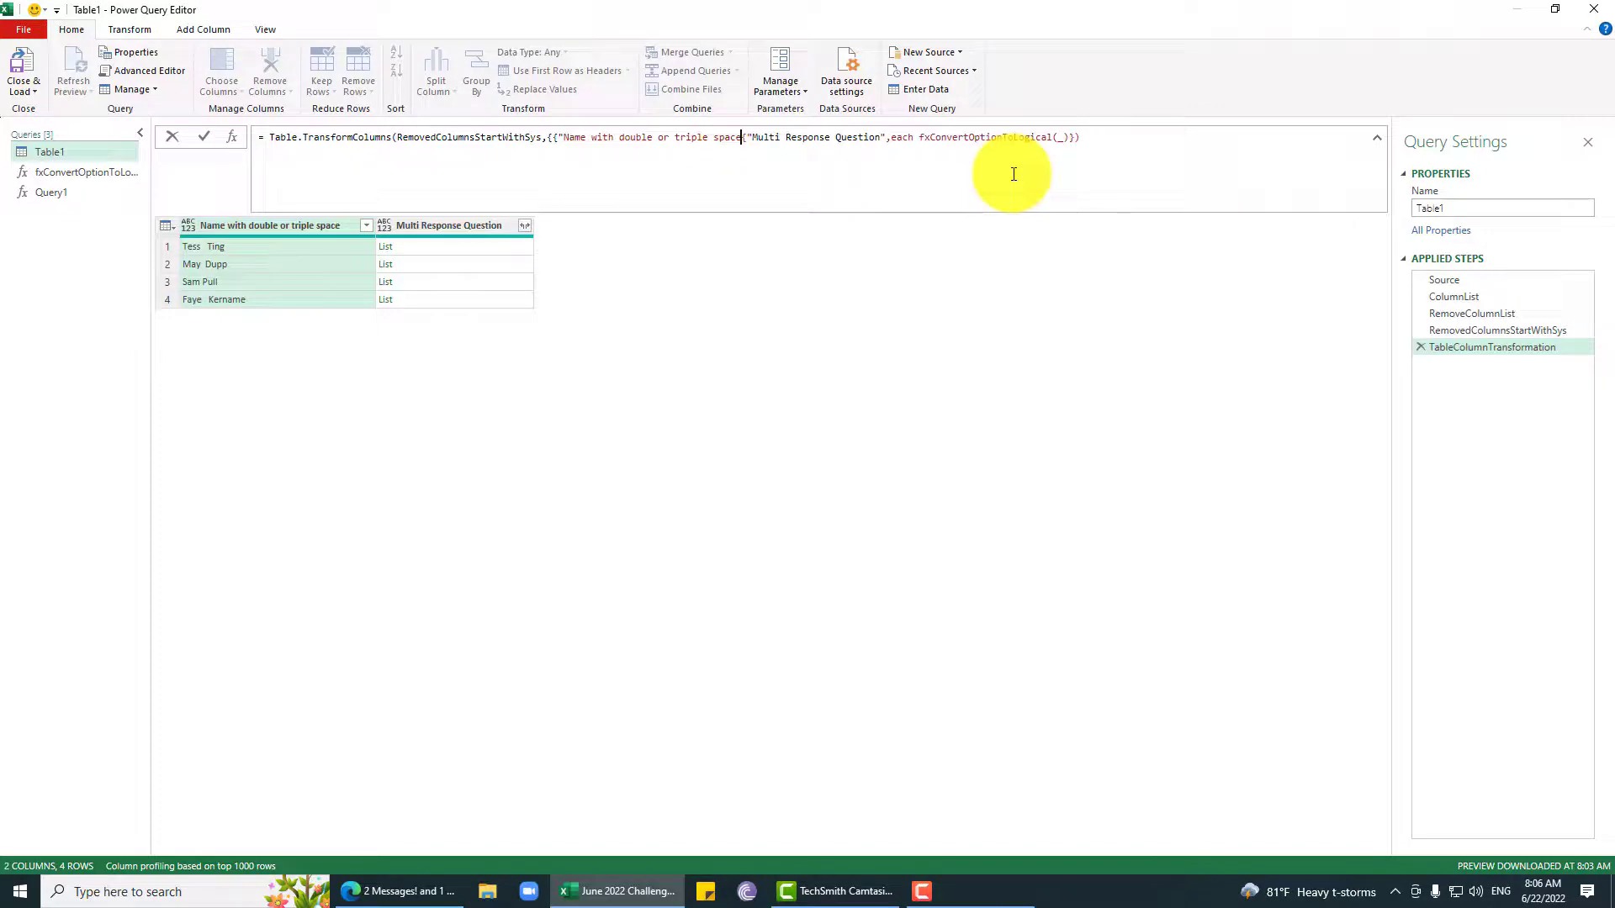
pyautogui.write('",},')
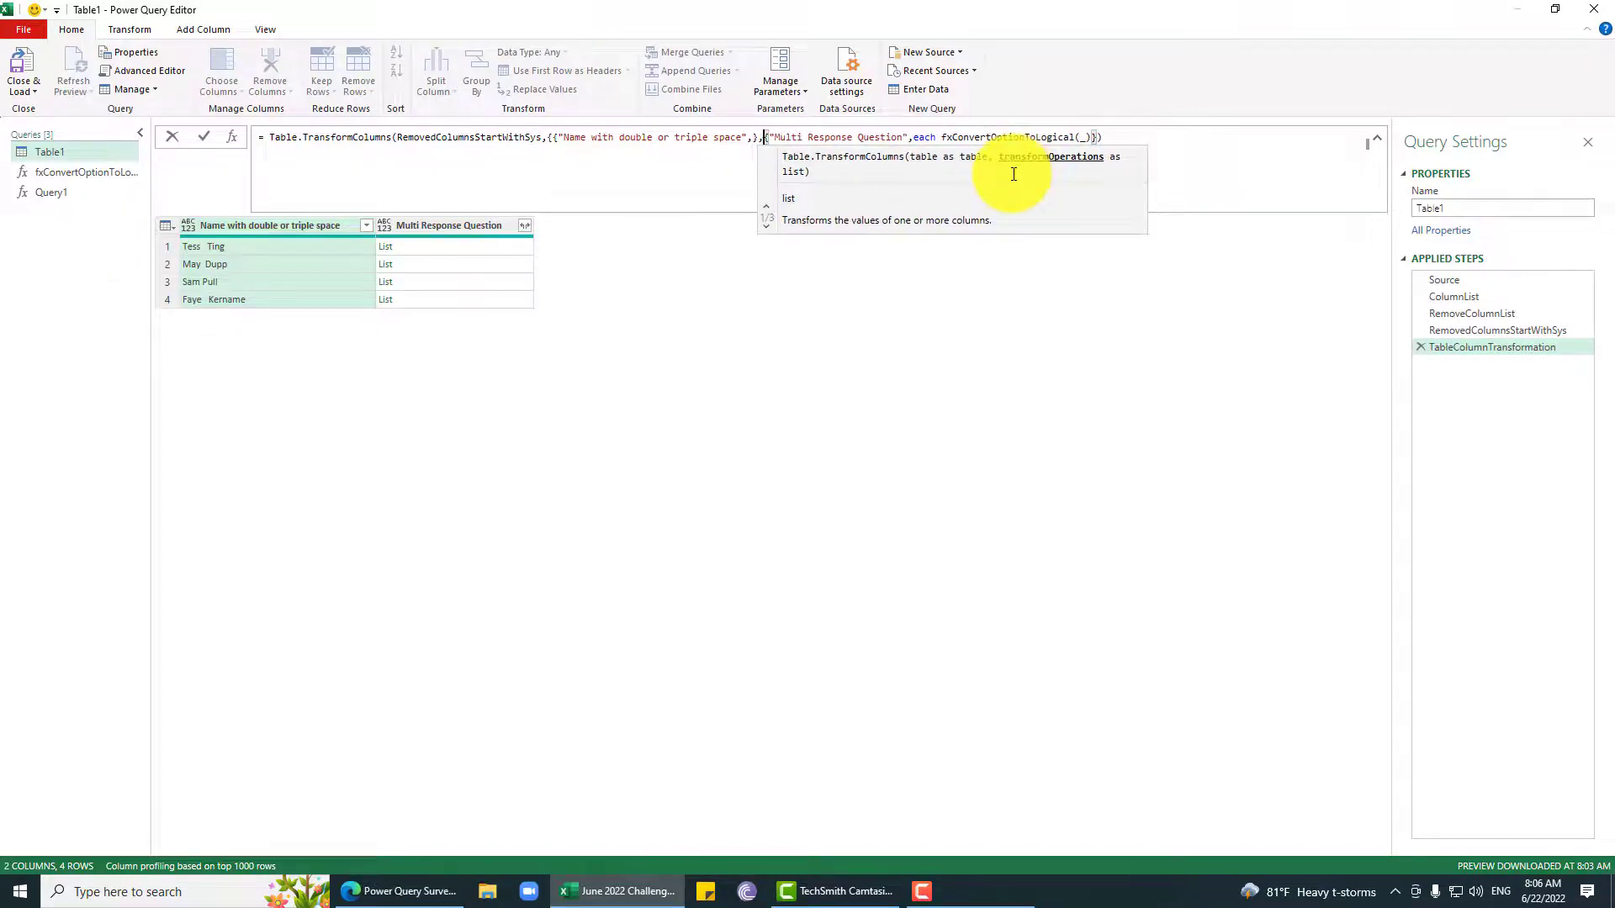
pyautogui.press('Left')
pyautogui.press('Left')
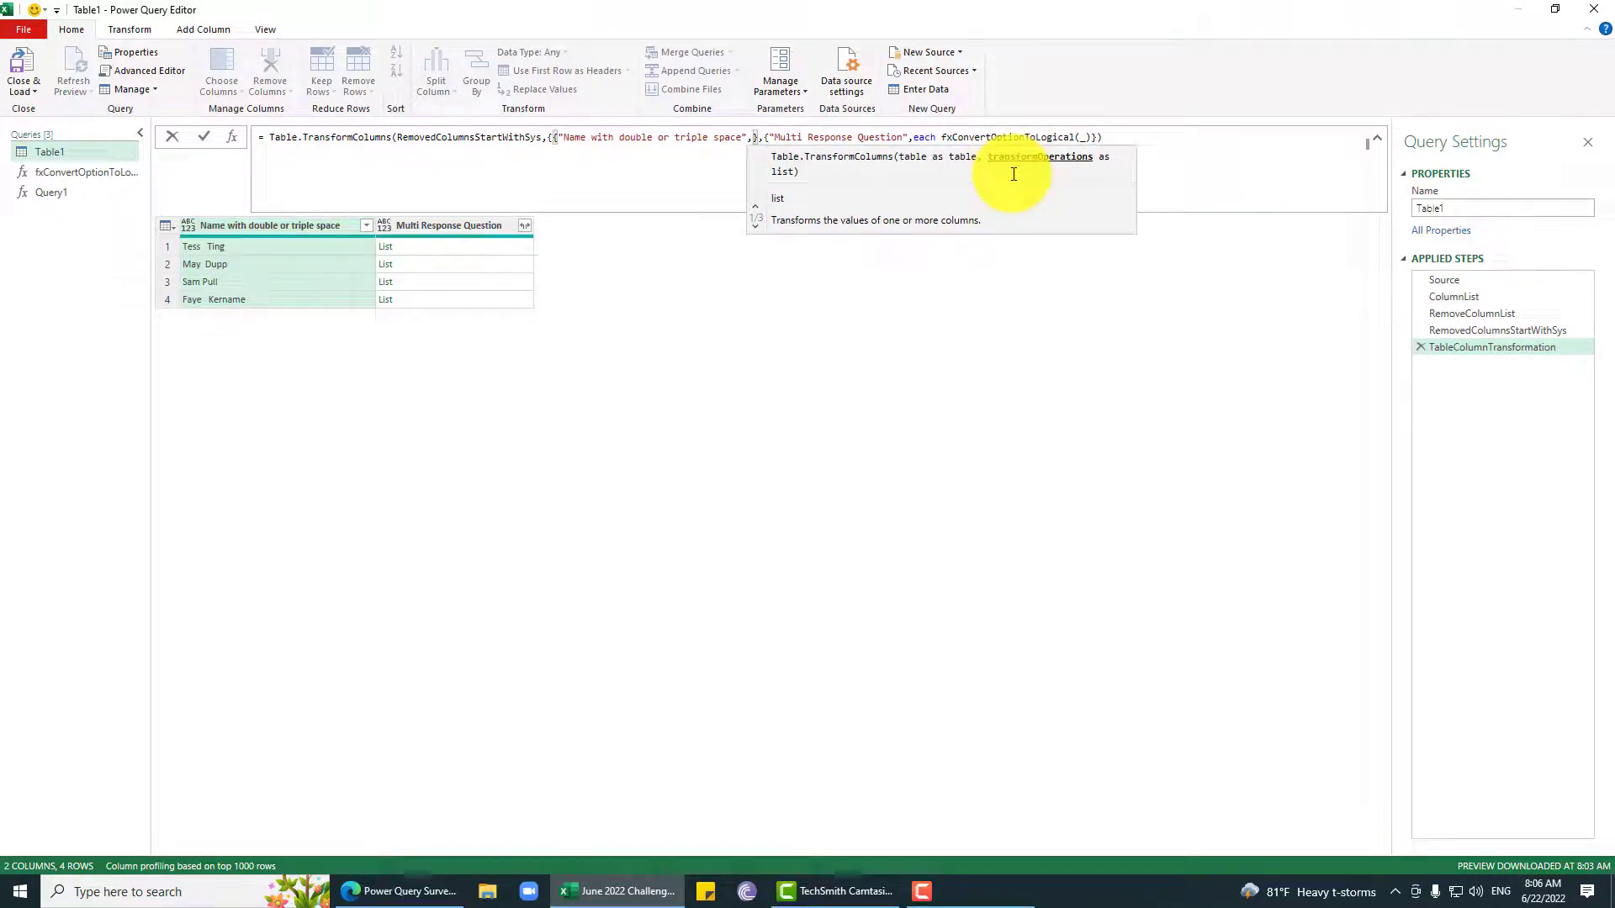
pyautogui.write('each fx')
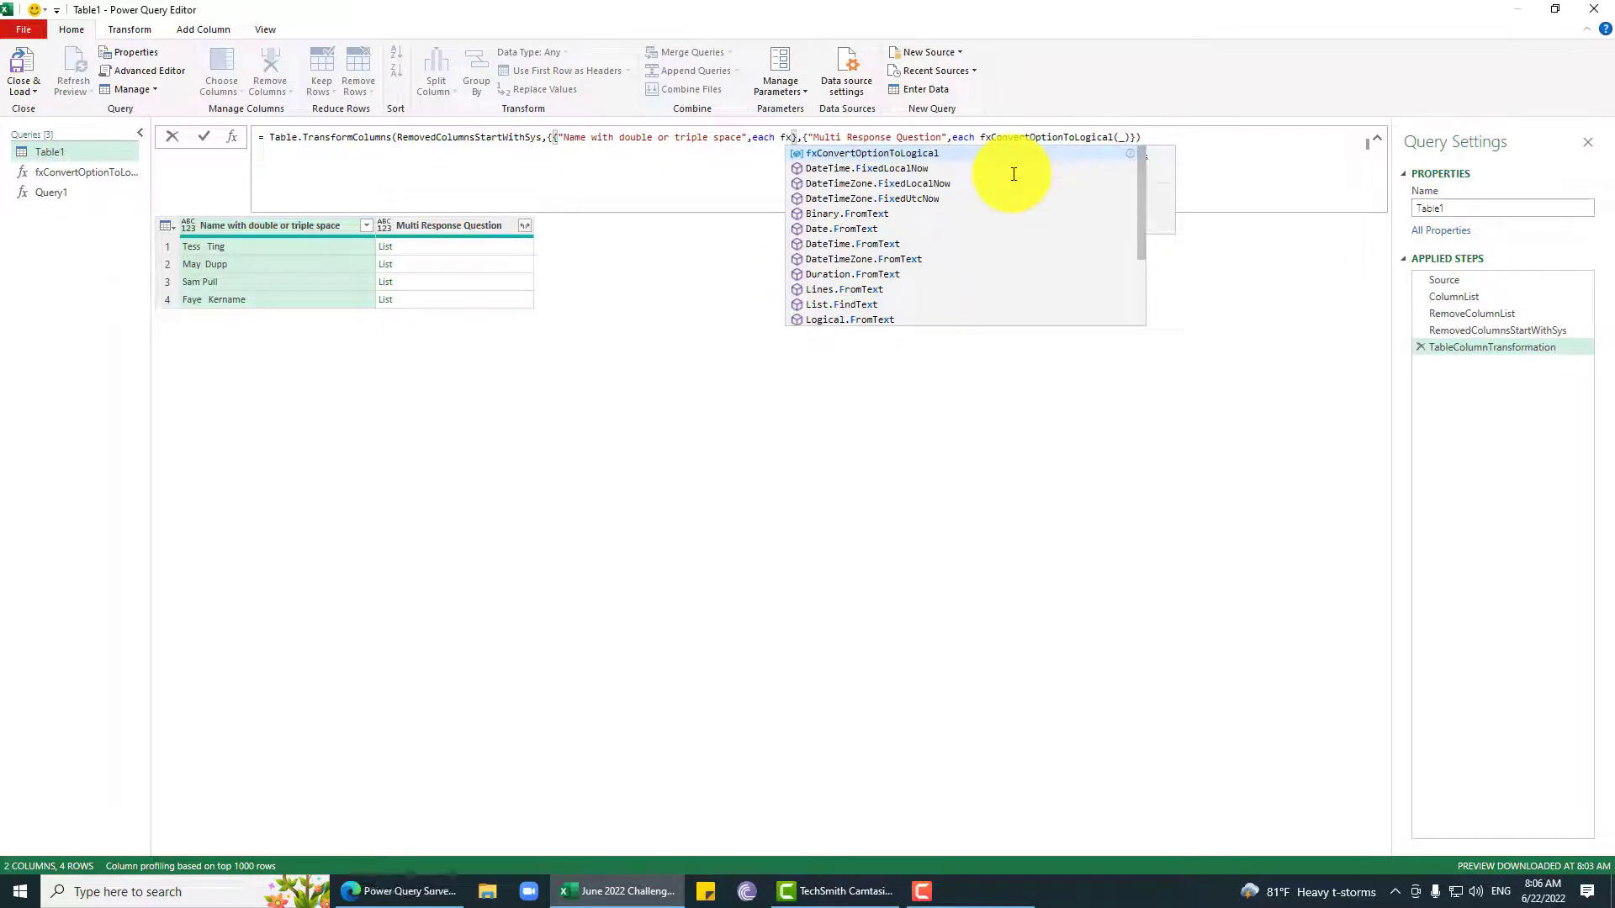
# - Rename the Query1 function as fxTRIM
pyautogui.click(85, 197)
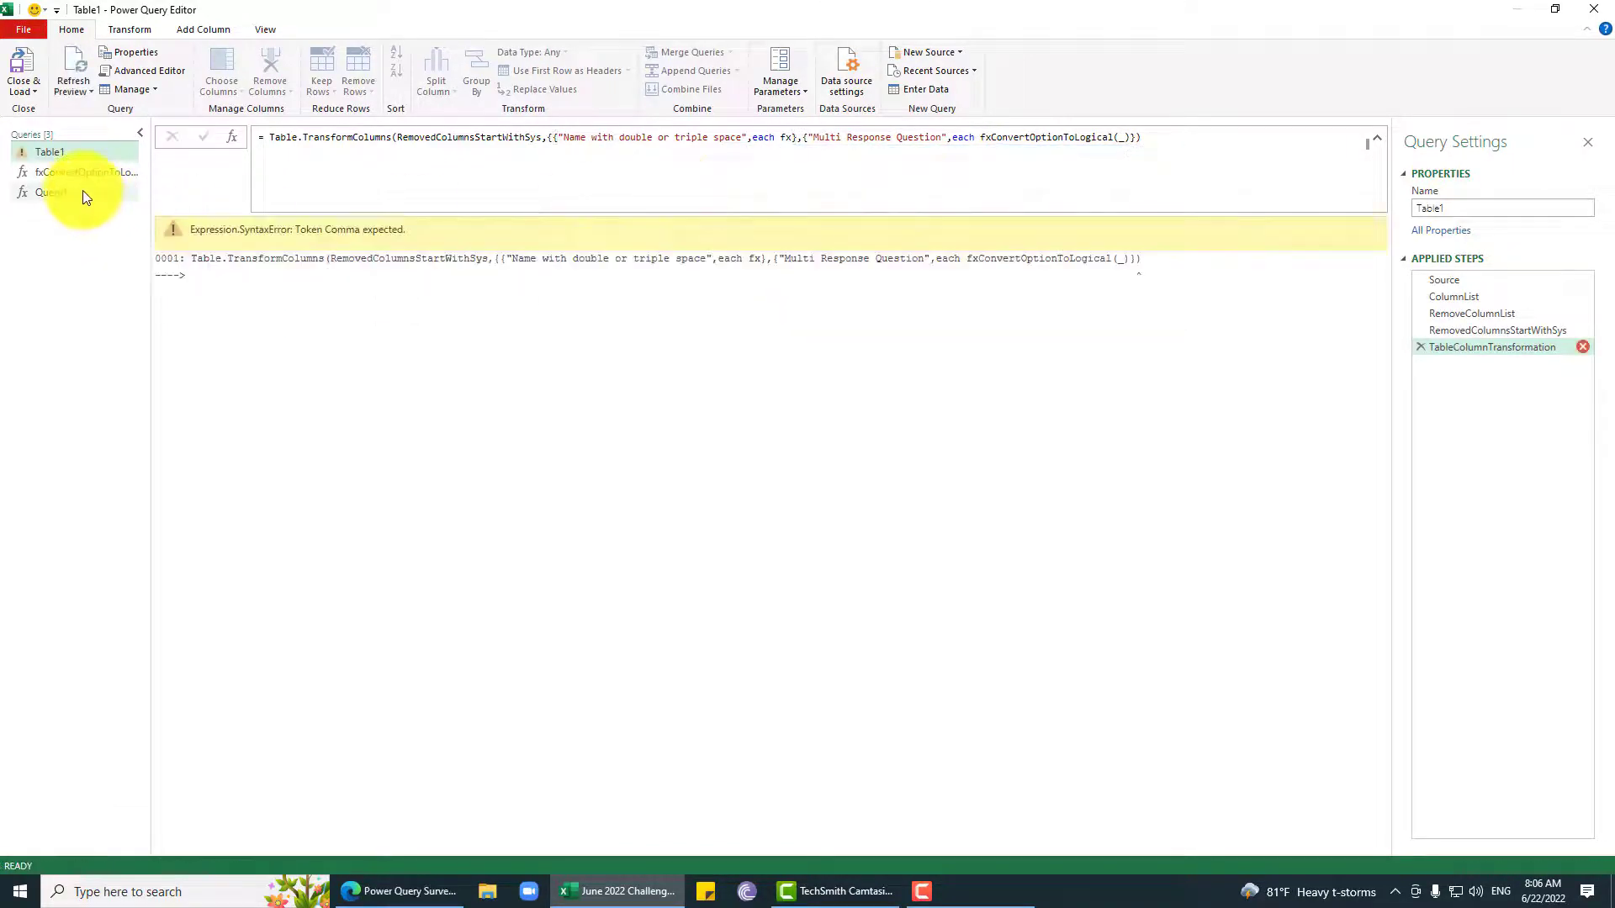
pyautogui.doubleClick(1487, 210)
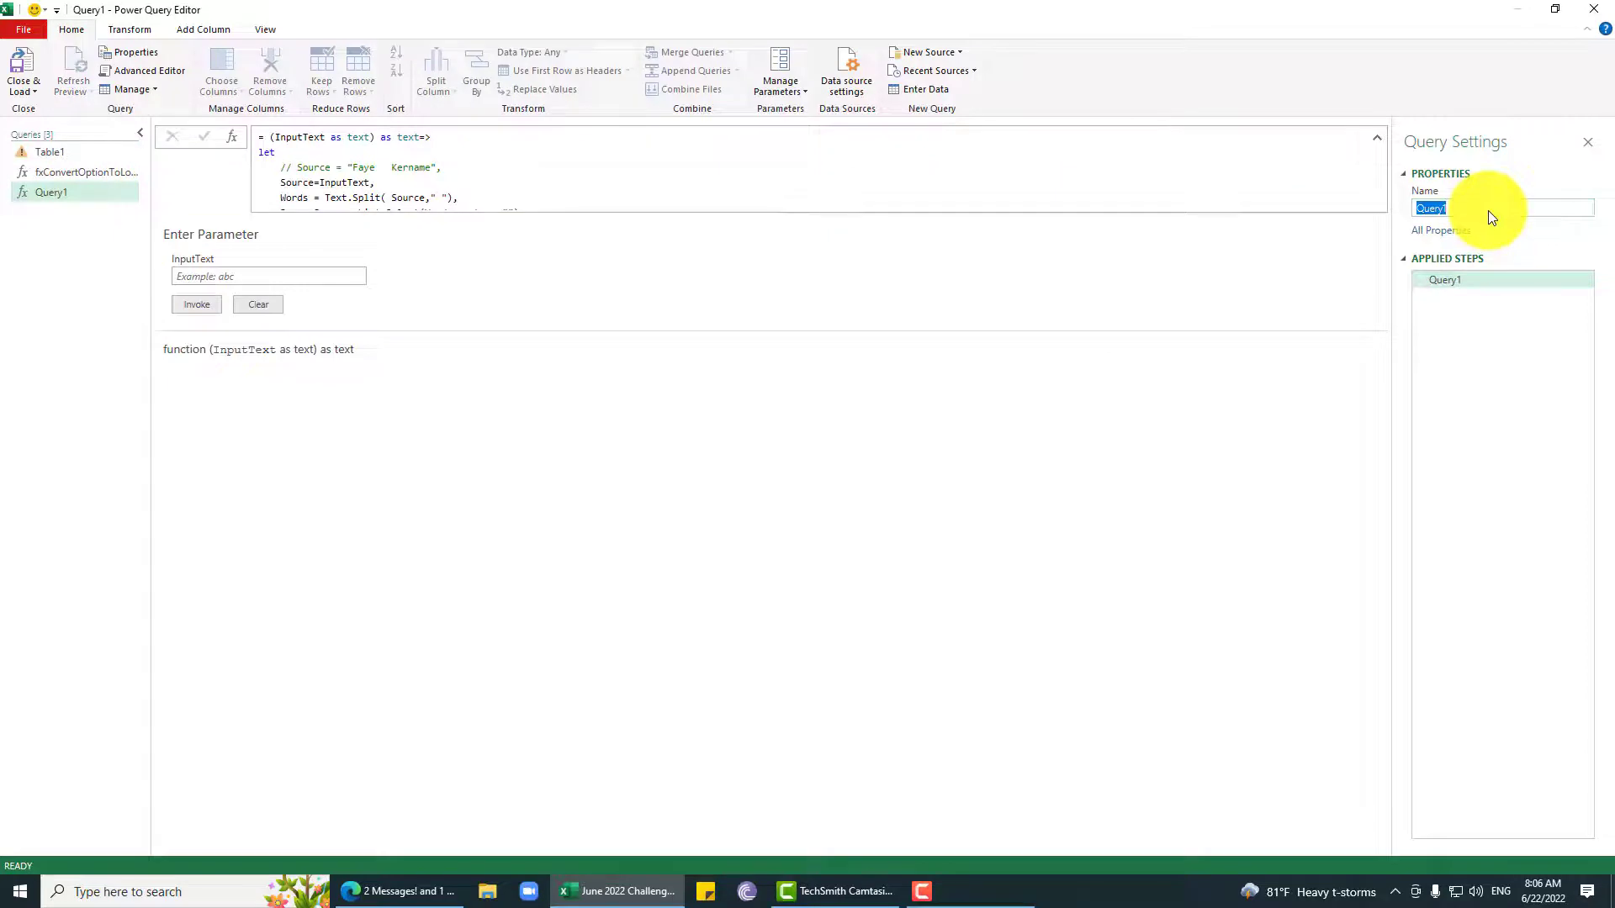
pyautogui.write('fxTRIM')
pyautogui.press('Return')
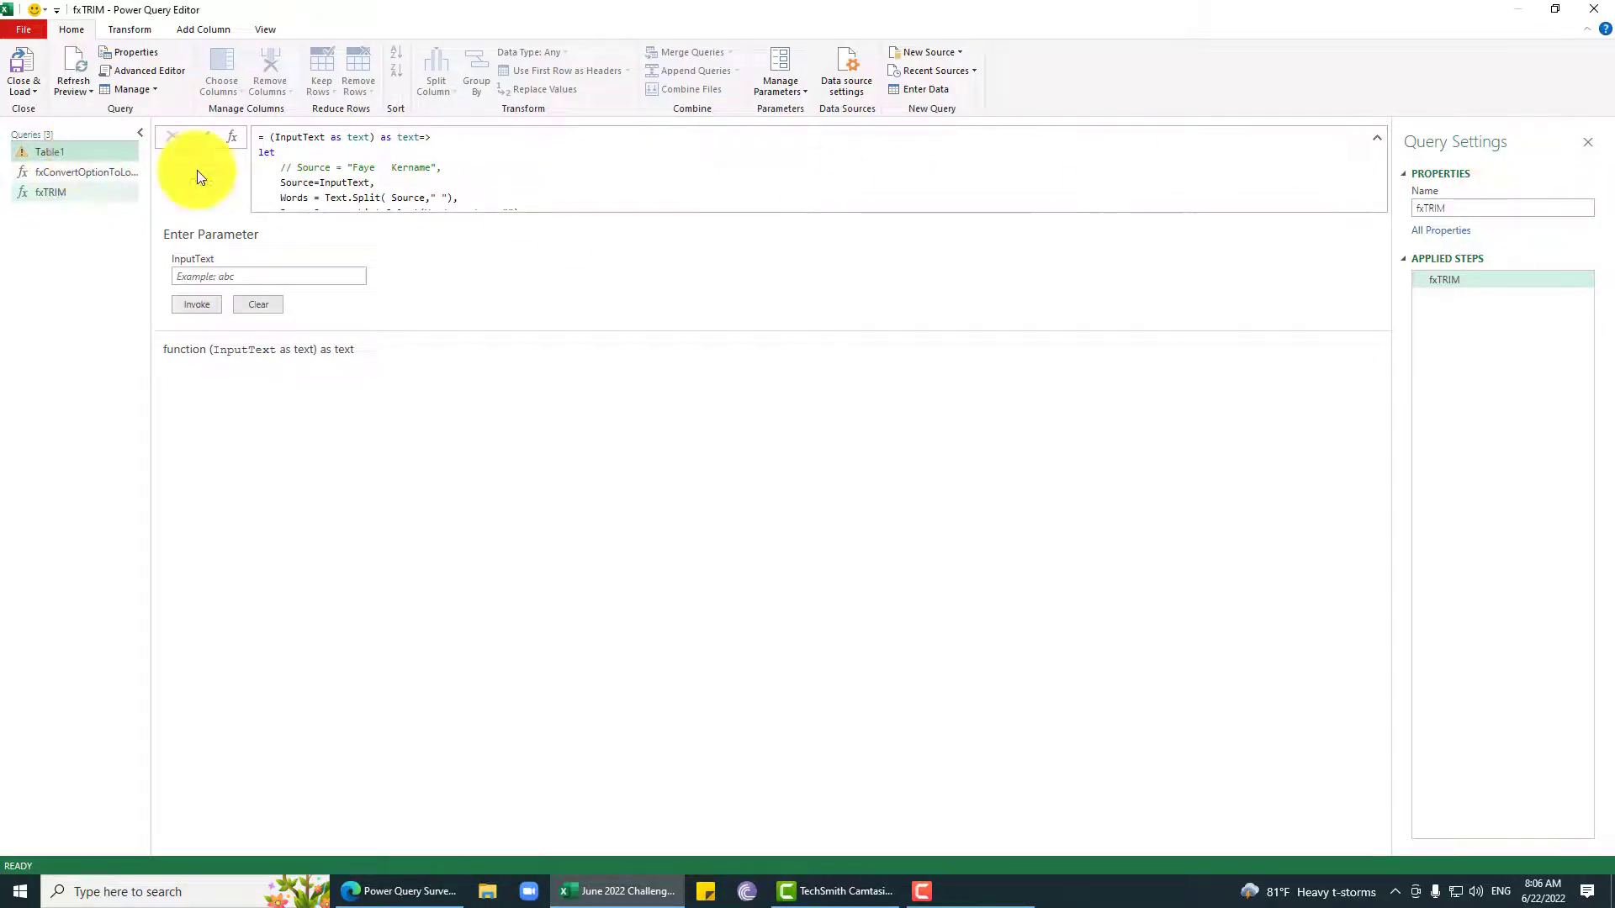
# - Complete the name column's transformation in Table1's formula as each fxTRIM(_)
pyautogui.click(799, 138)
pyautogui.write('T')
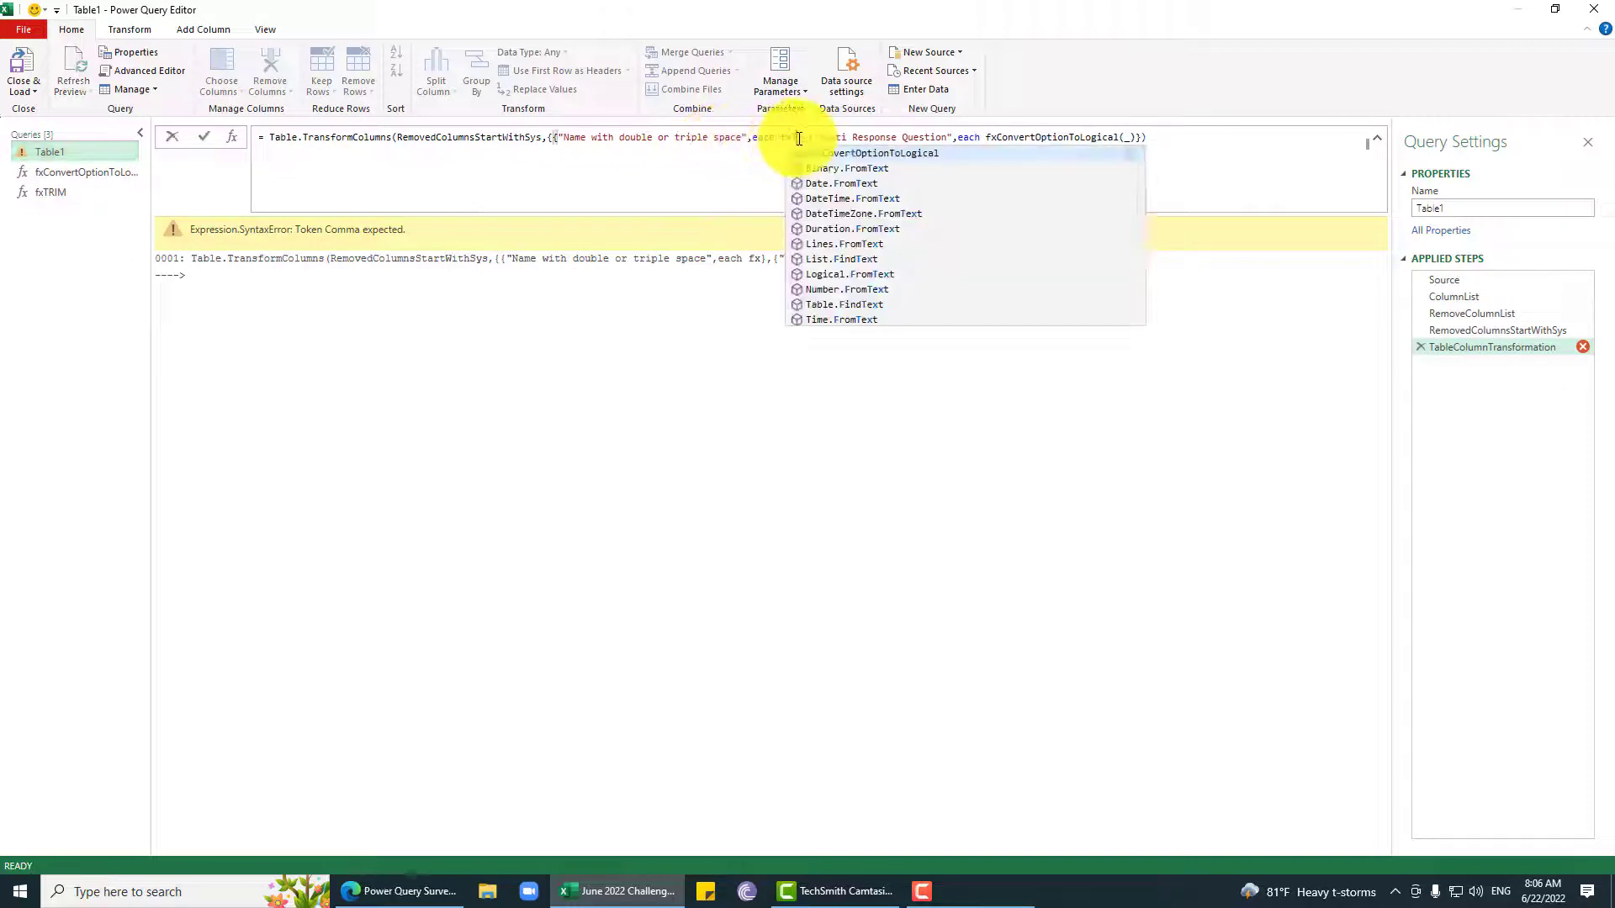
pyautogui.write('R')
pyautogui.write('(_)')
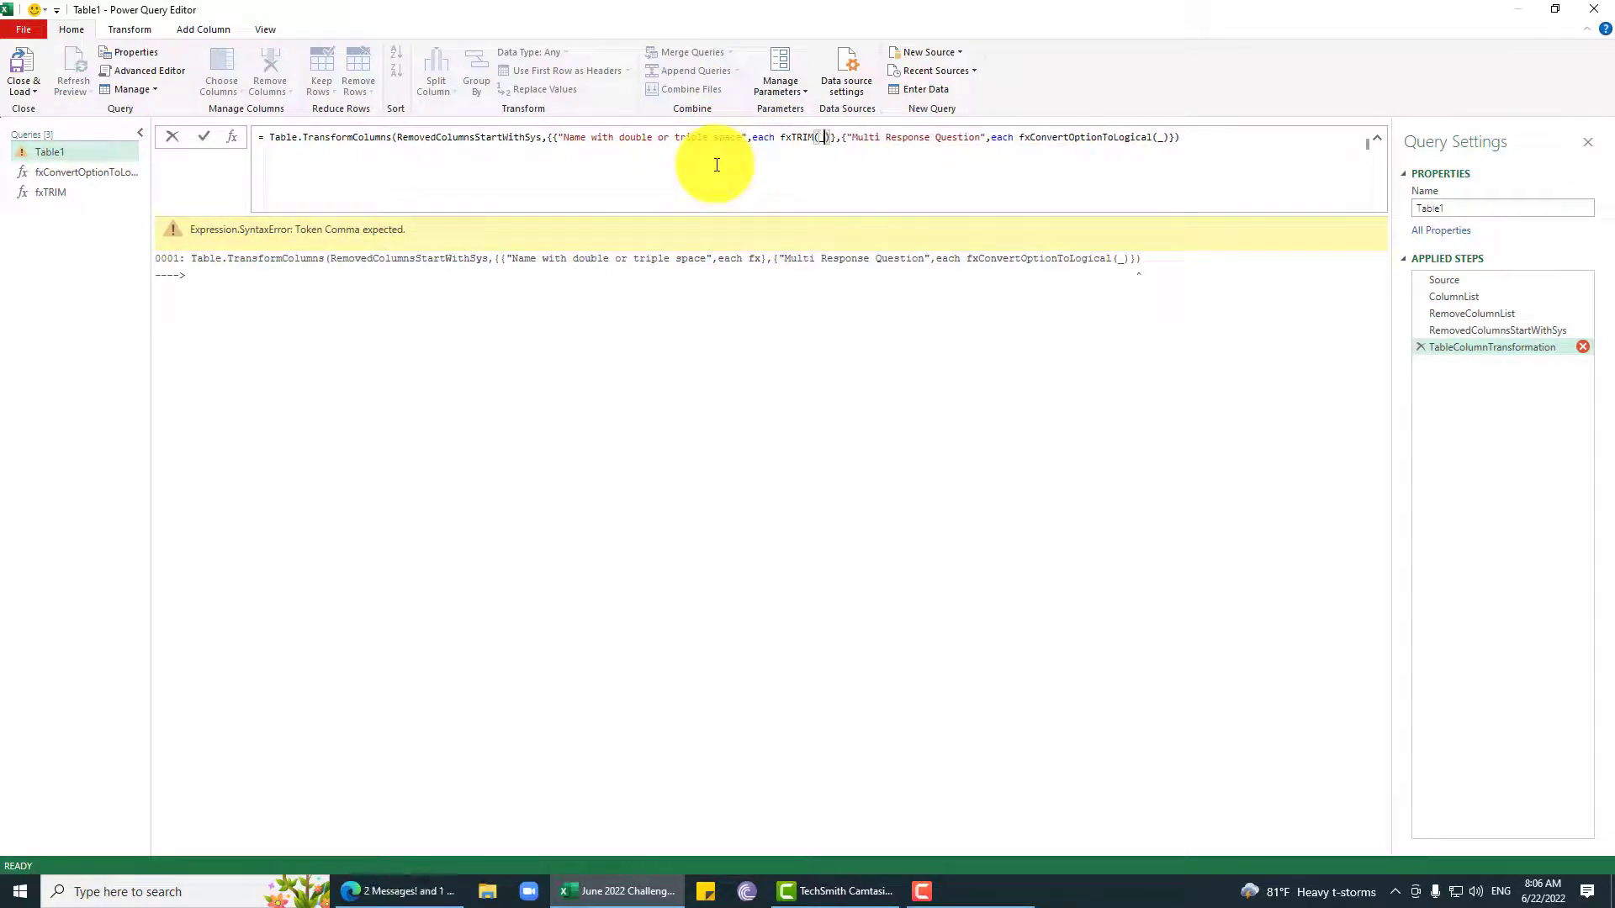
# - Close the outer transformation list with a brace at the formula's end and apply the formula
pyautogui.press('Right')
pyautogui.press('Right')
pyautogui.press('Right')
pyautogui.press('Right')
pyautogui.press('Right')
pyautogui.press('Right')
pyautogui.press('Right')
pyautogui.press('Right')
pyautogui.press('Right')
pyautogui.press('Right')
pyautogui.press('Right')
pyautogui.press('Right')
pyautogui.press('Right')
pyautogui.press('Right')
pyautogui.press('Right')
pyautogui.press('Right')
pyautogui.press('Right')
pyautogui.press('Right')
pyautogui.press('Right')
pyautogui.press('Right')
pyautogui.press('Right')
pyautogui.press('Right')
pyautogui.press('Right')
pyautogui.press('Right')
pyautogui.press('Right')
pyautogui.press('Right')
pyautogui.press('Right')
pyautogui.press('Right')
pyautogui.press('Right')
pyautogui.press('Right')
pyautogui.press('Right')
pyautogui.press('Right')
pyautogui.press('Right')
pyautogui.press('Right')
pyautogui.press('Right')
pyautogui.write('}')
pyautogui.press('Return')
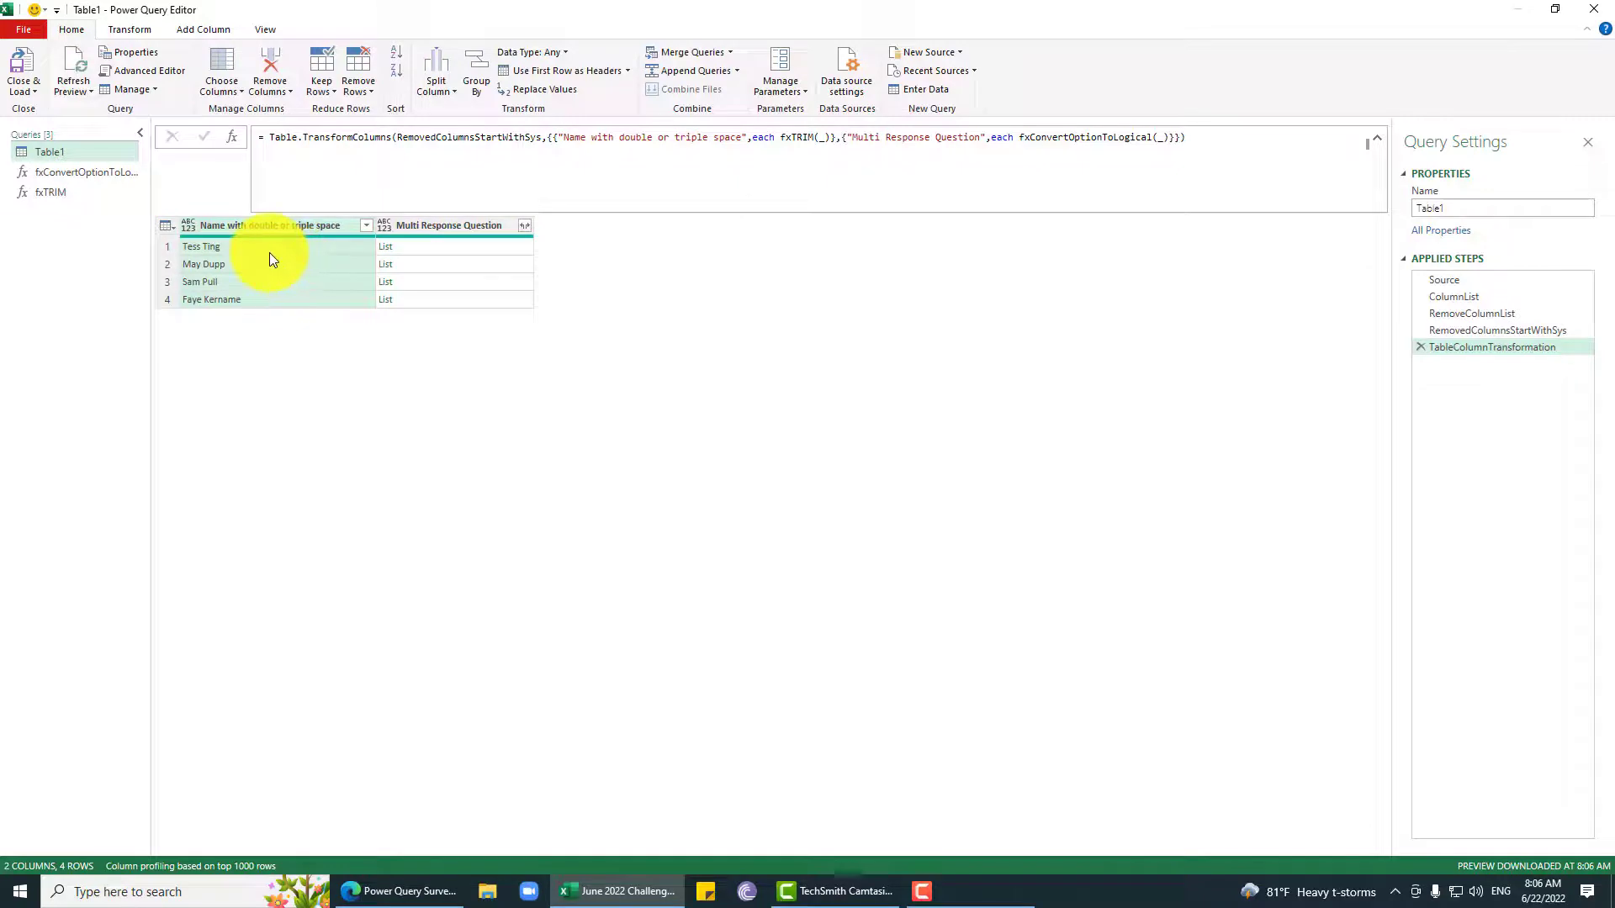
# - Preview the last row's cleaned name and its Multi Response Question list
pyautogui.click(250, 296)
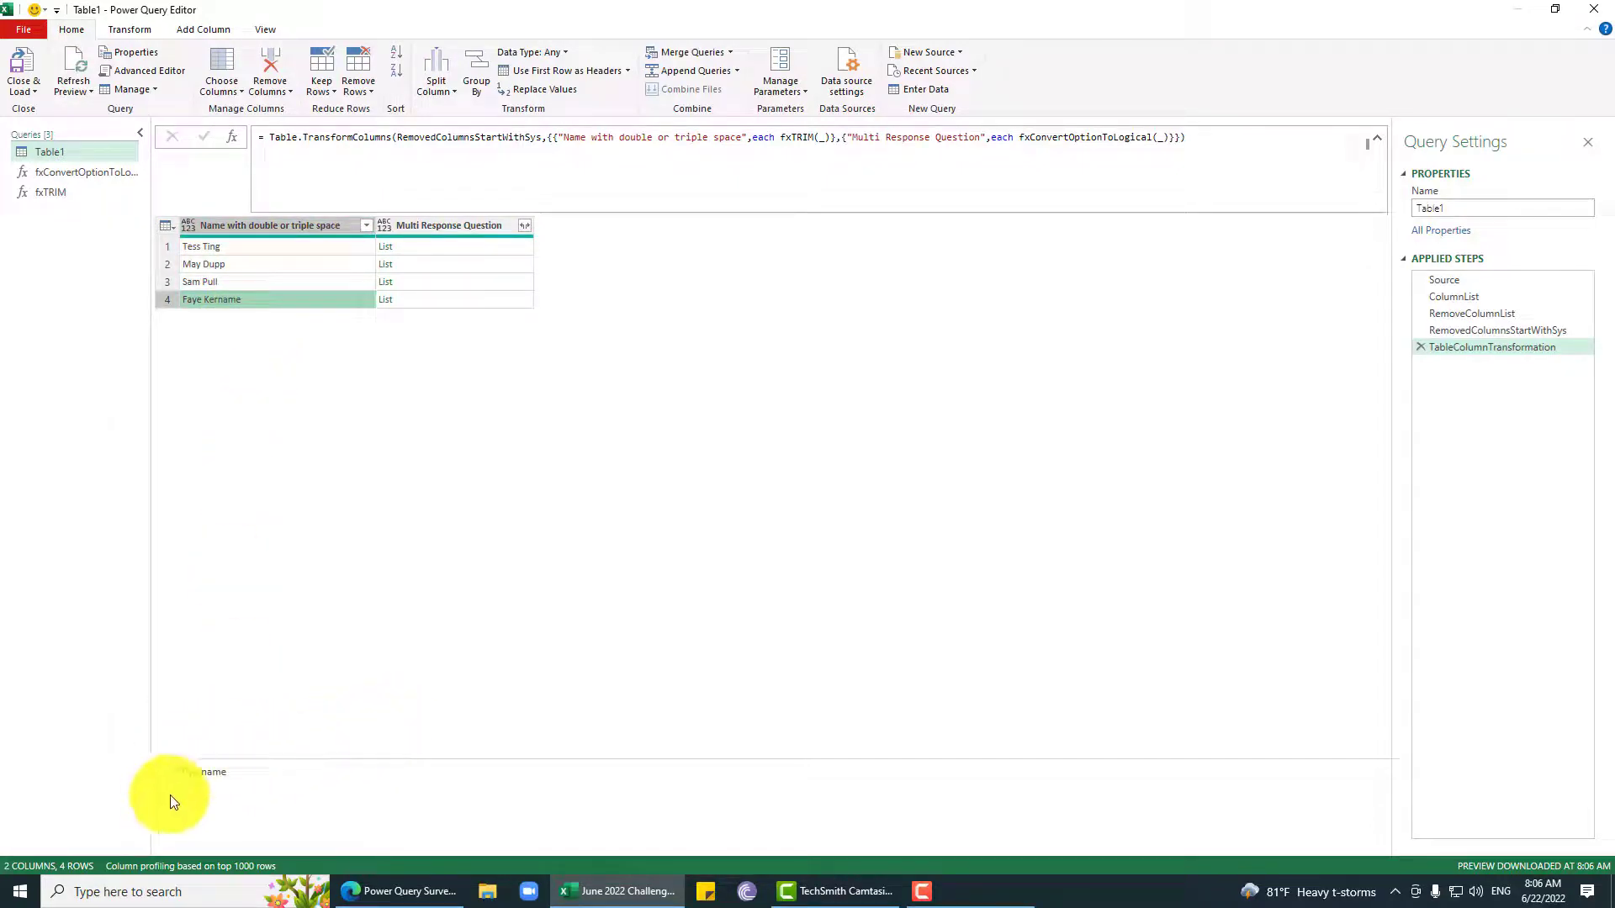
pyautogui.click(408, 300)
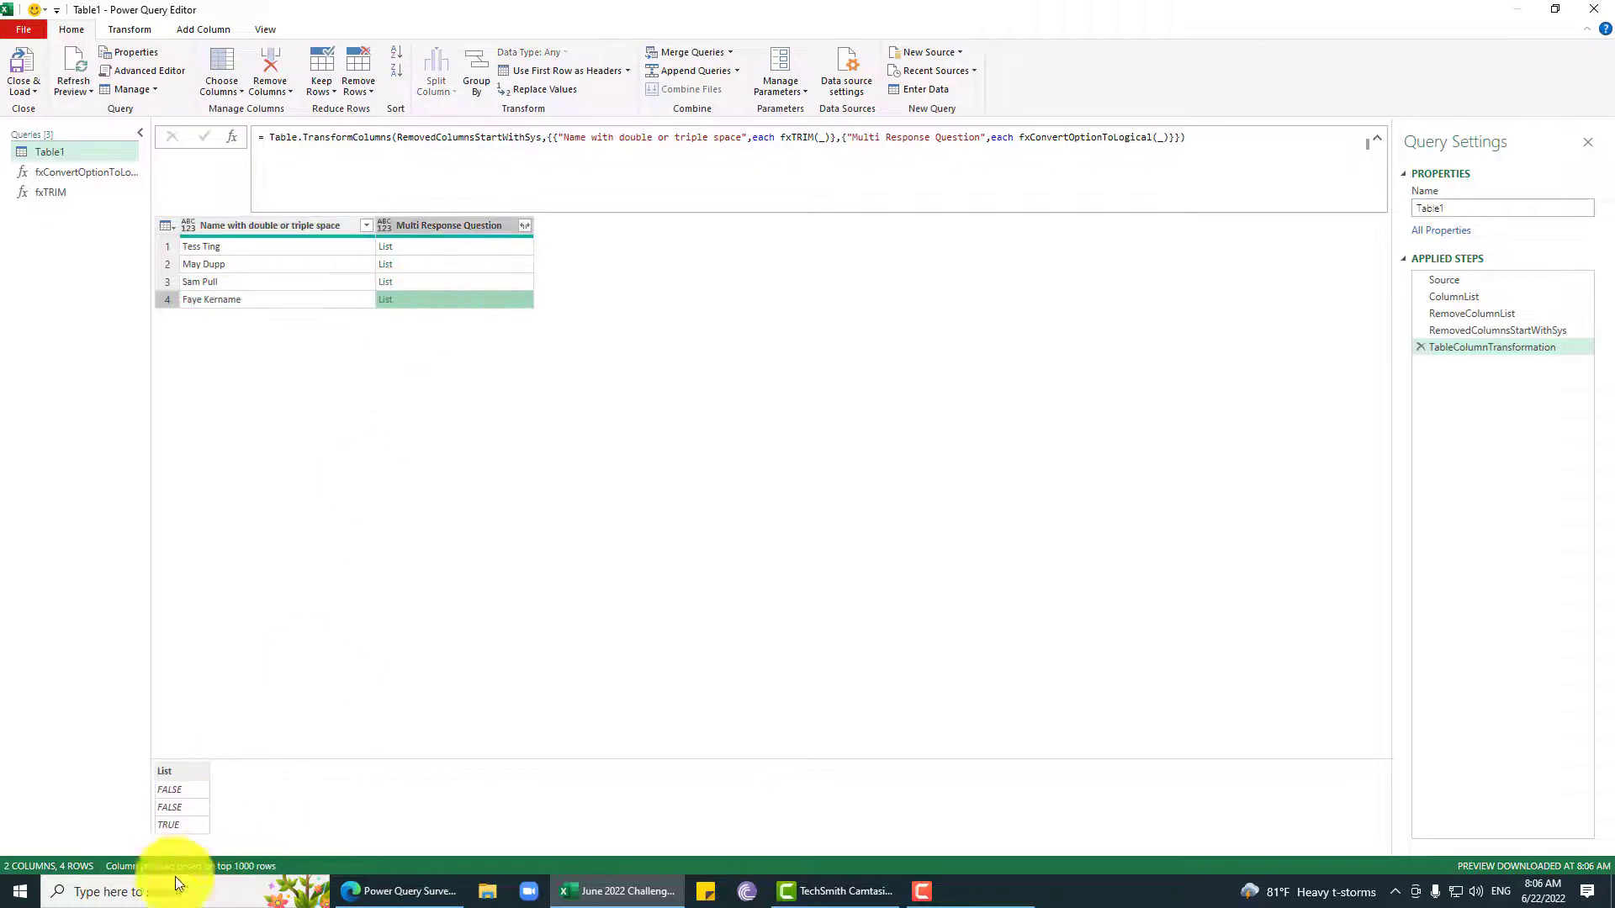
# - Try extracting the Multi Response Question list values without a delimiter, and delete the resulting Extracted Values step
pyautogui.click(524, 227)
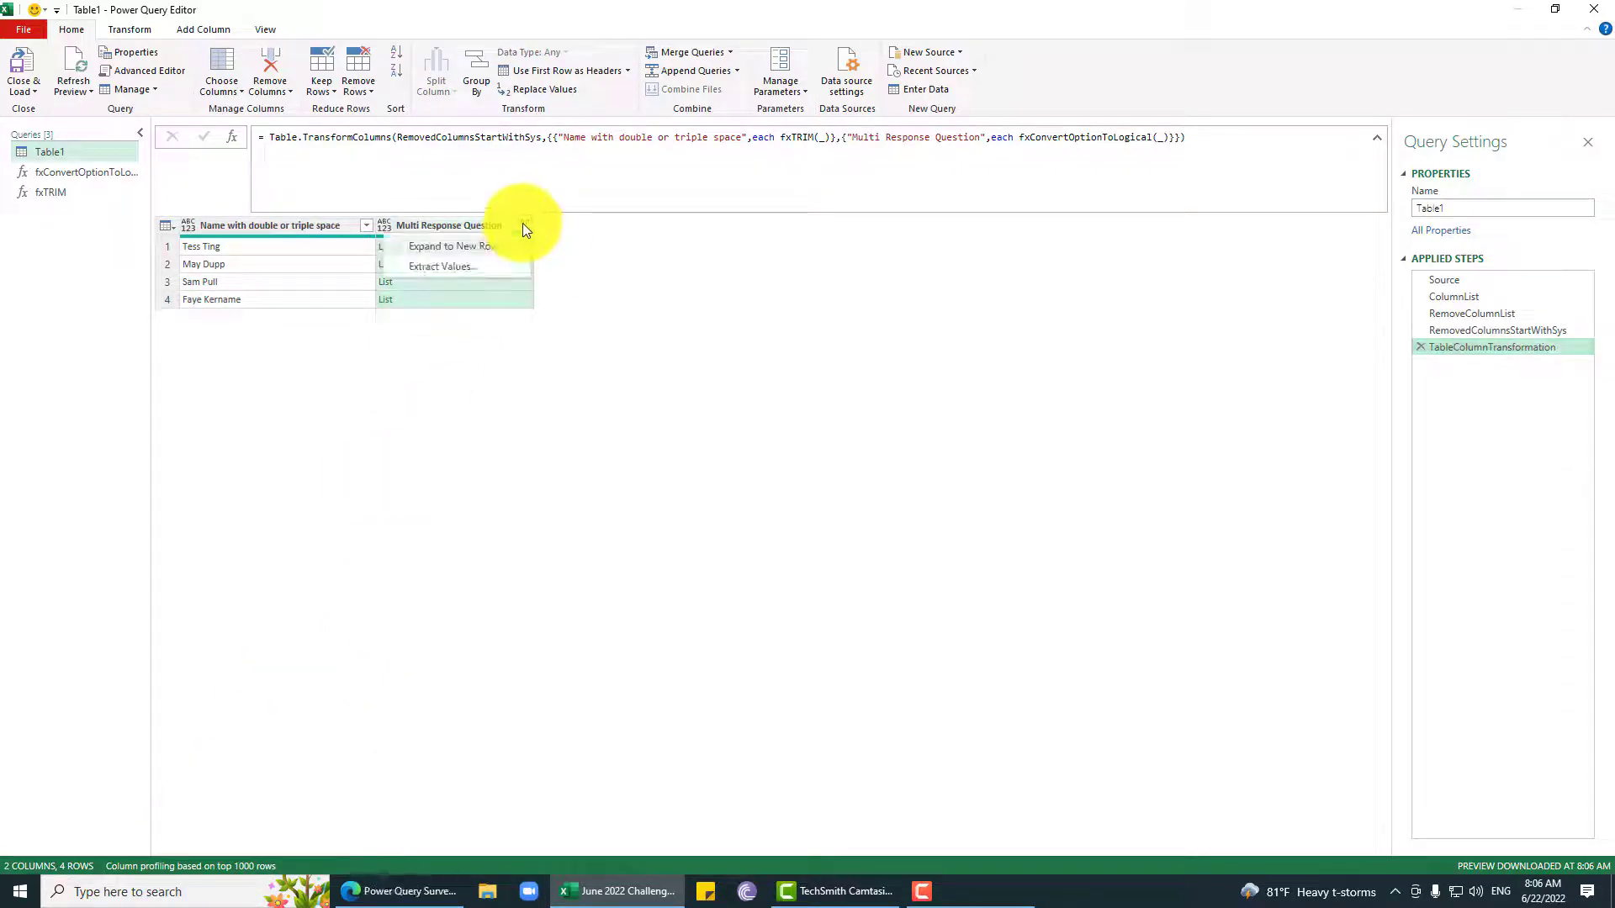
pyautogui.click(433, 267)
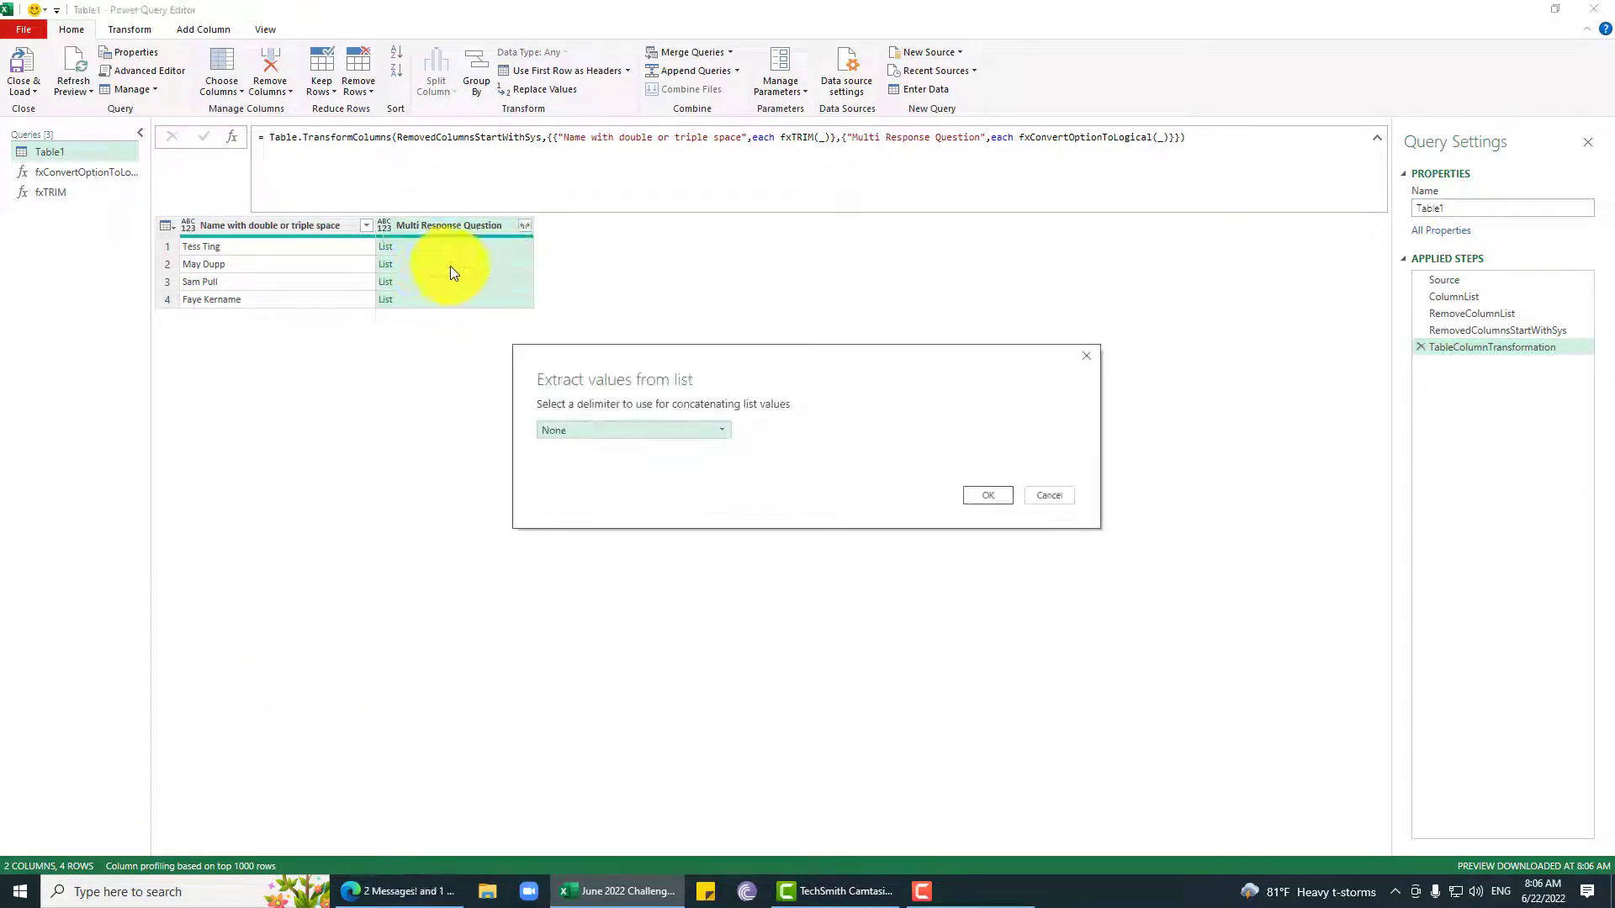
pyautogui.click(703, 431)
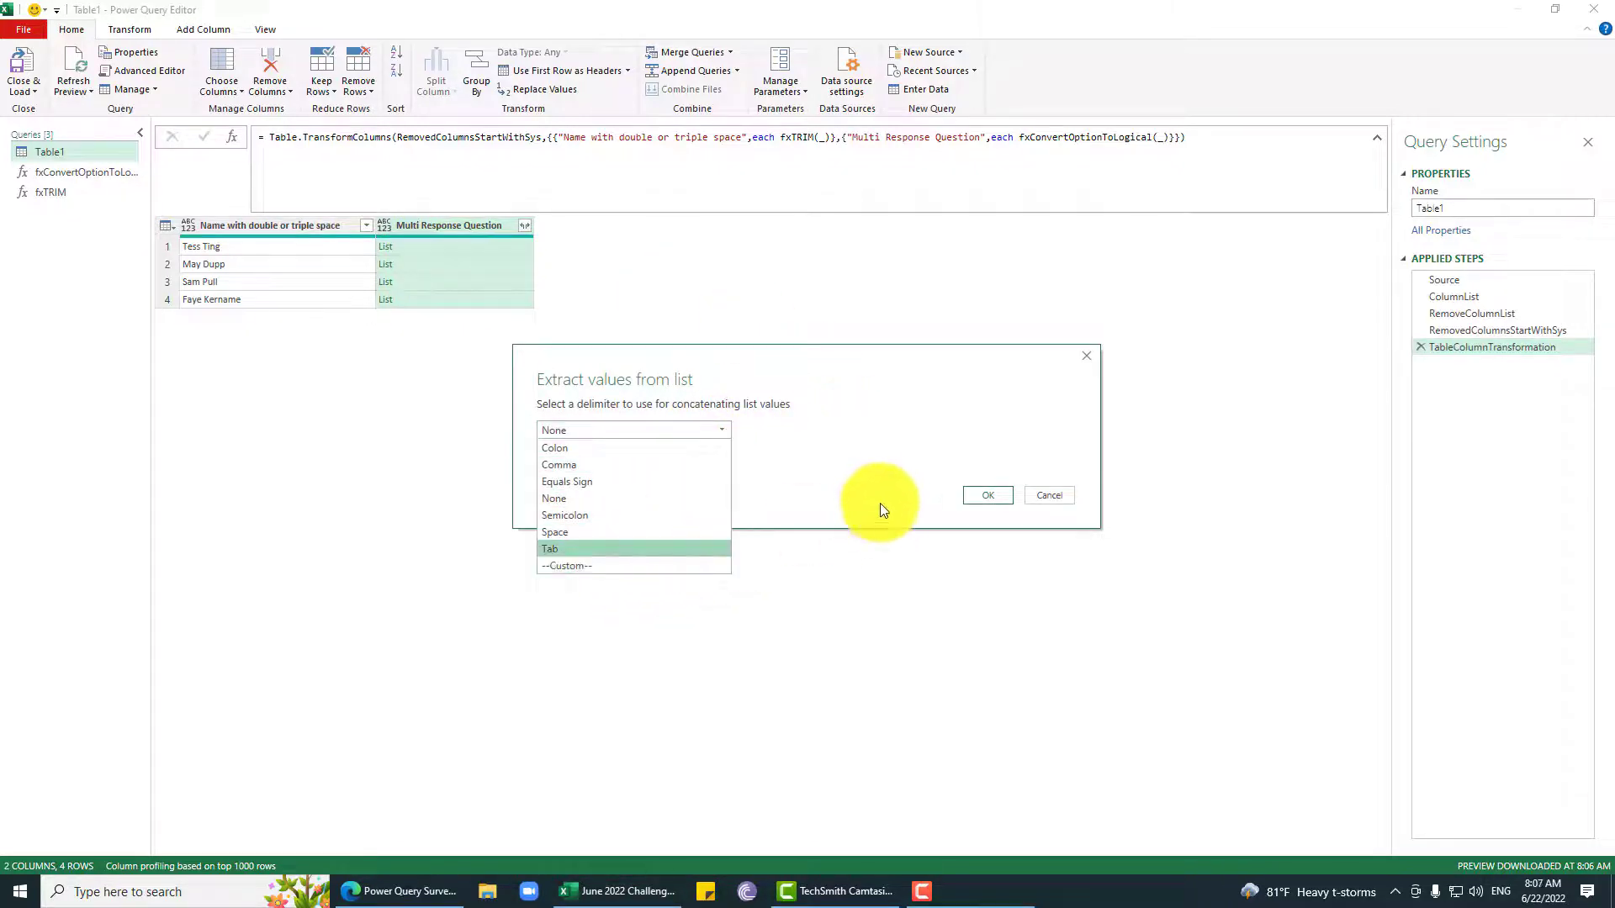
pyautogui.click(925, 500)
pyautogui.click(987, 495)
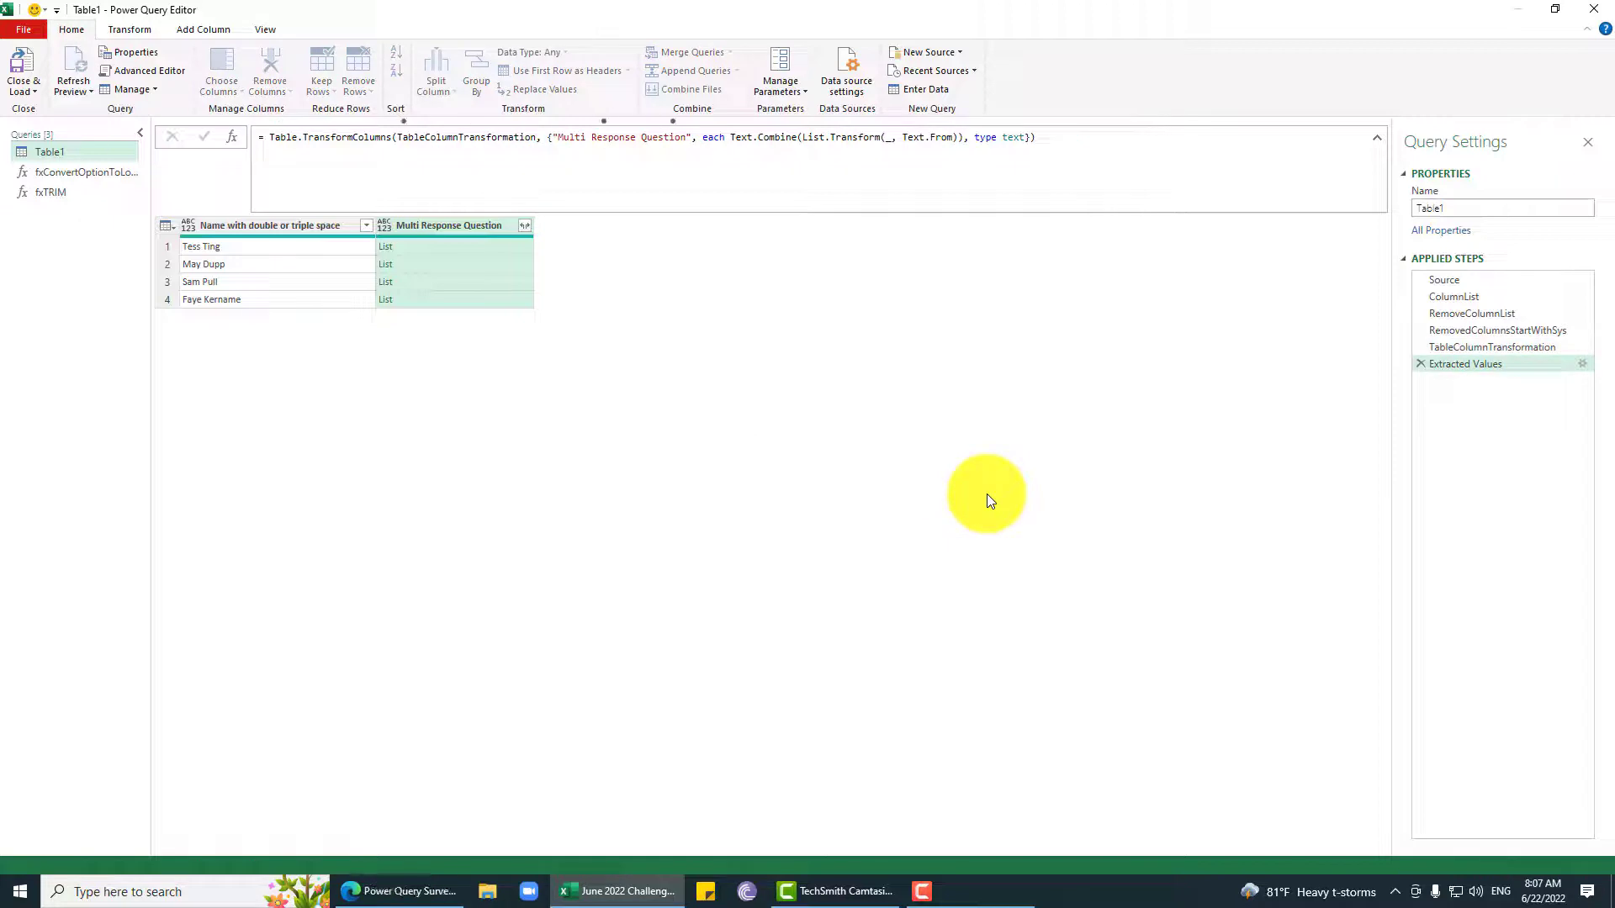
pyautogui.click(1421, 364)
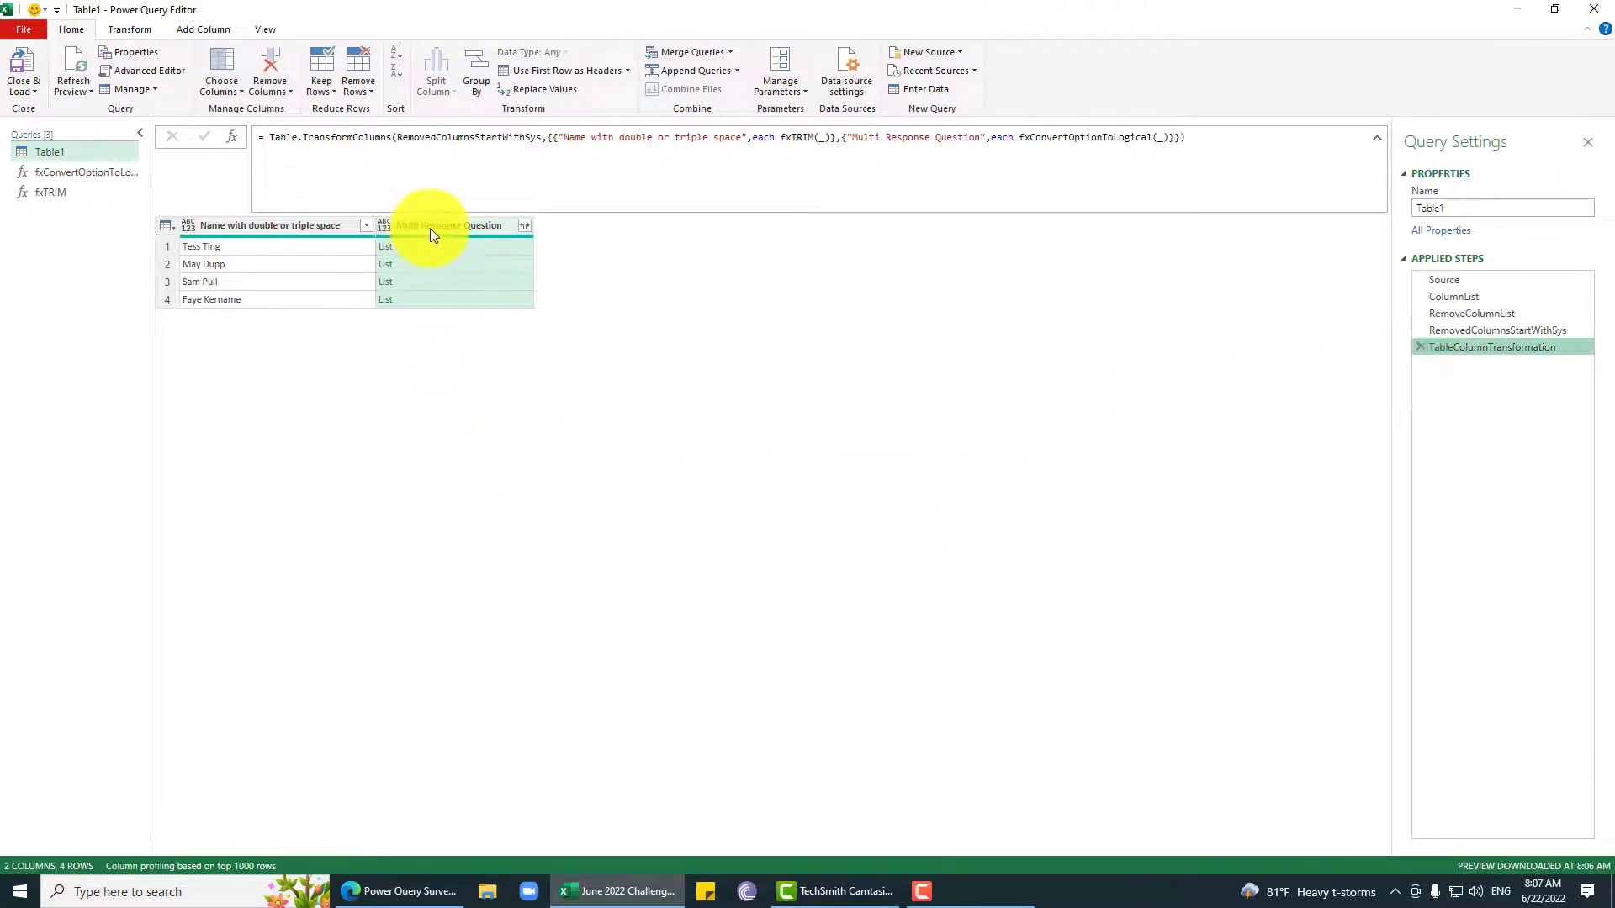
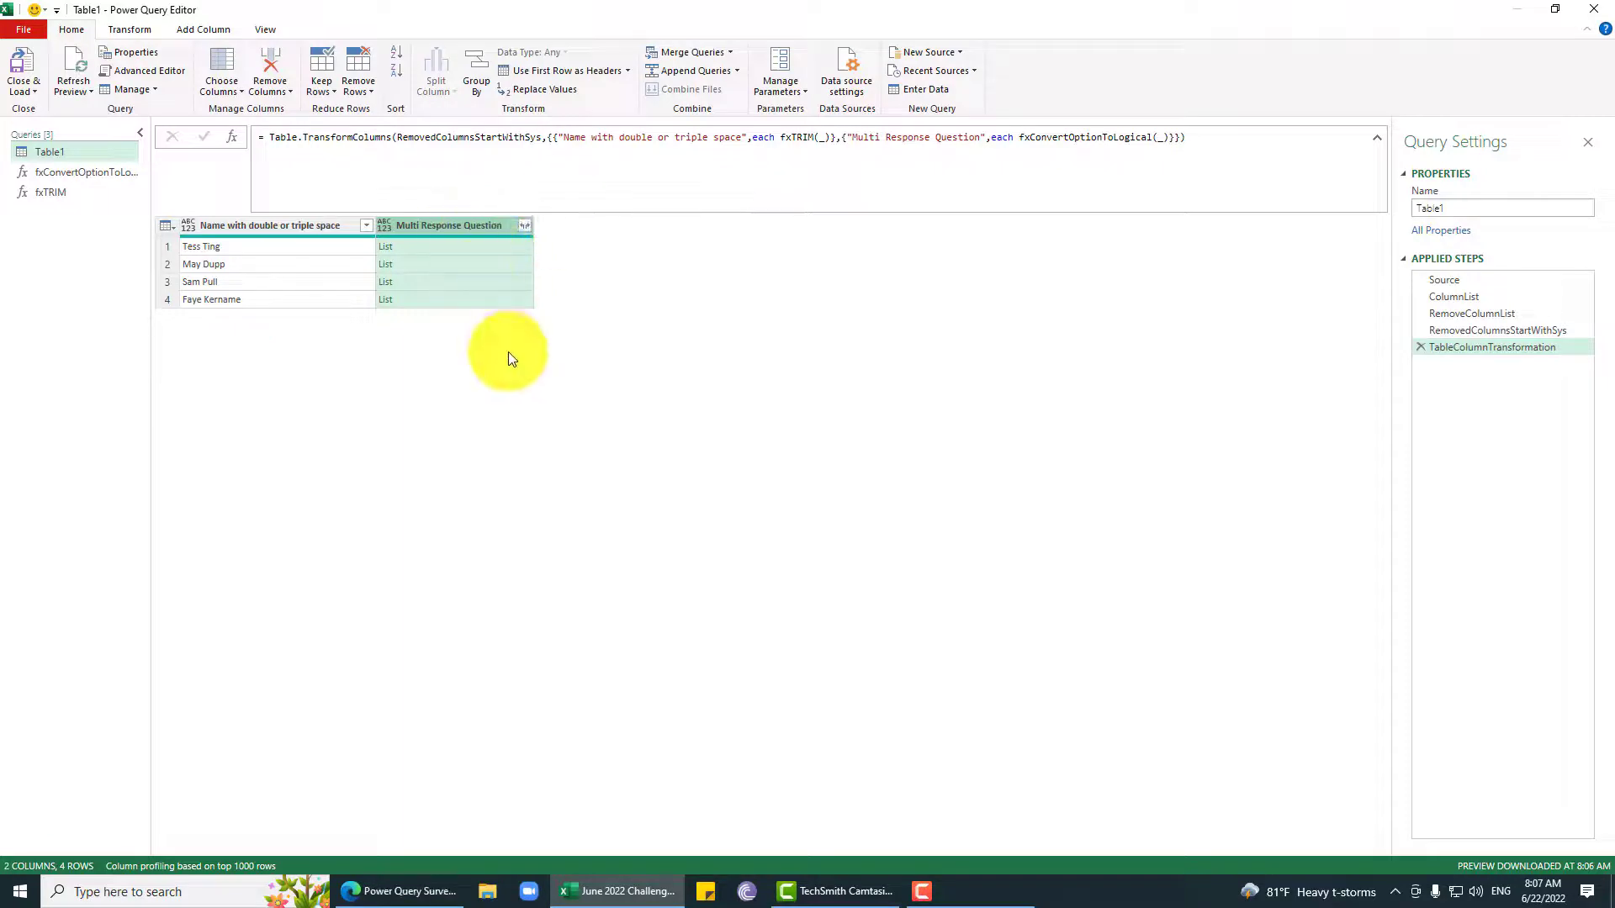
# - Examine the lists inside the Multi Response Question cells and the column's expand options
pyautogui.click(446, 264)
pyautogui.click(447, 285)
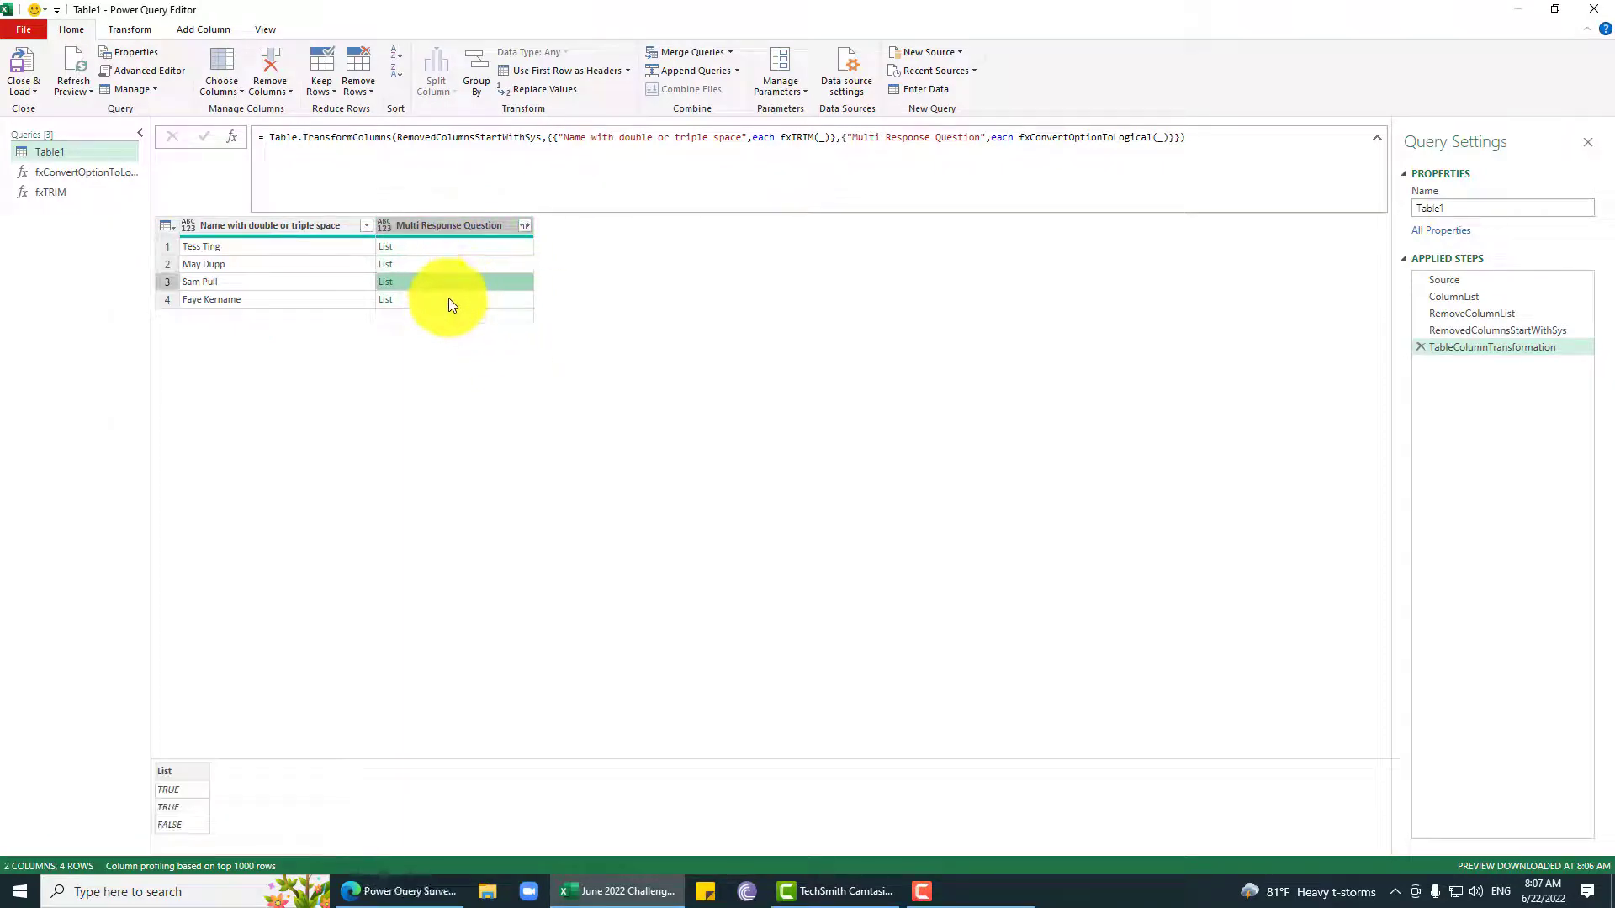
pyautogui.click(448, 302)
pyautogui.click(462, 223)
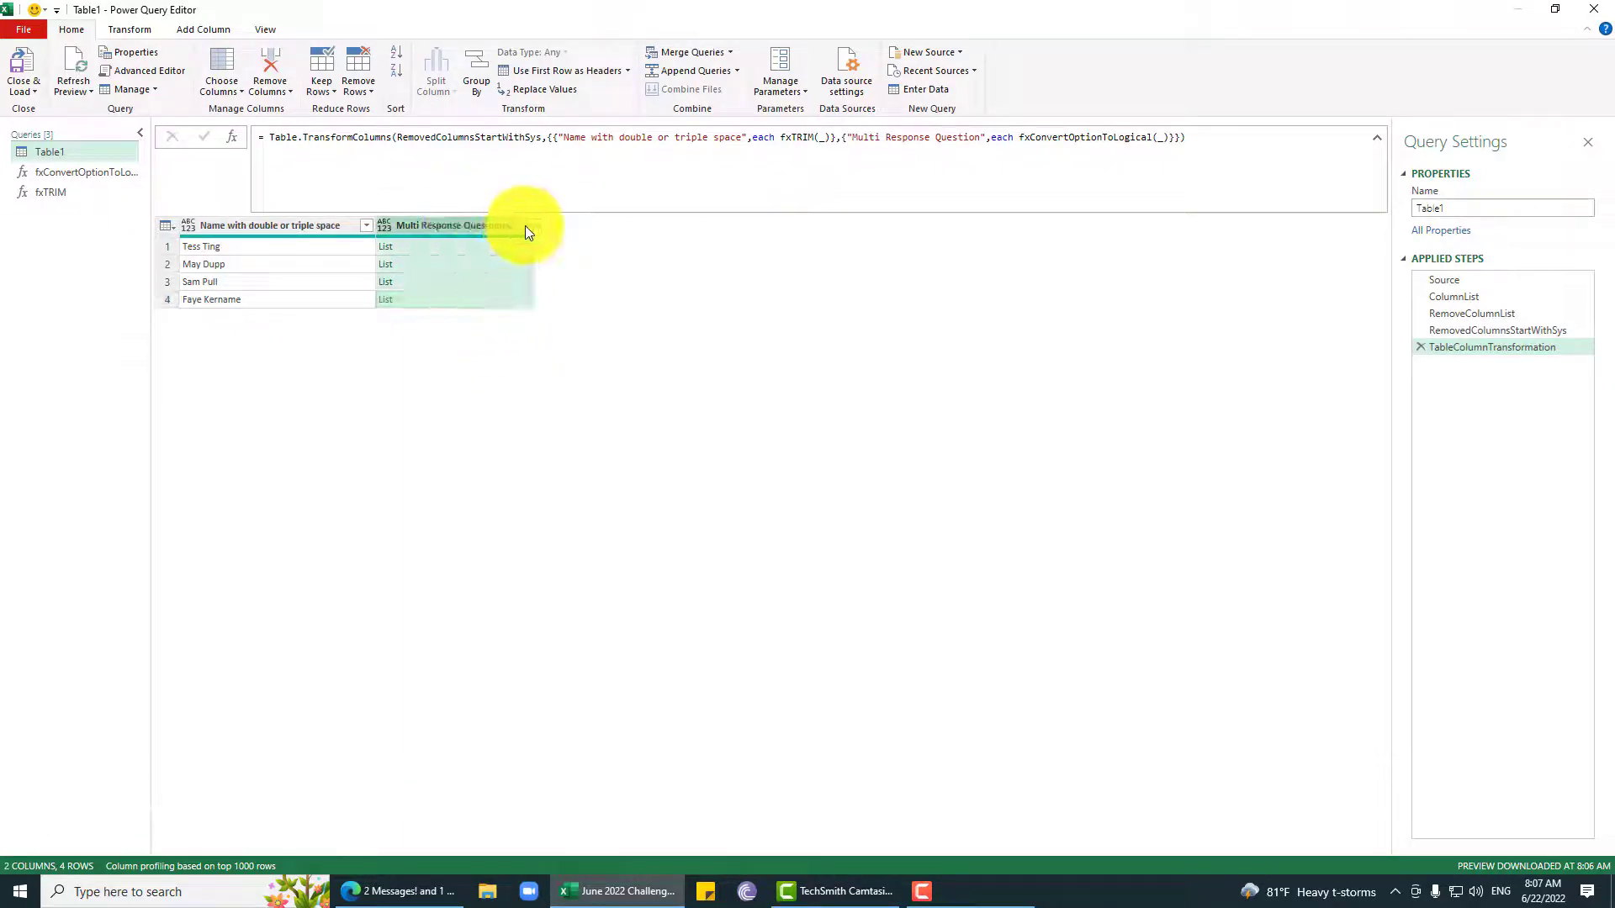
pyautogui.click(525, 225)
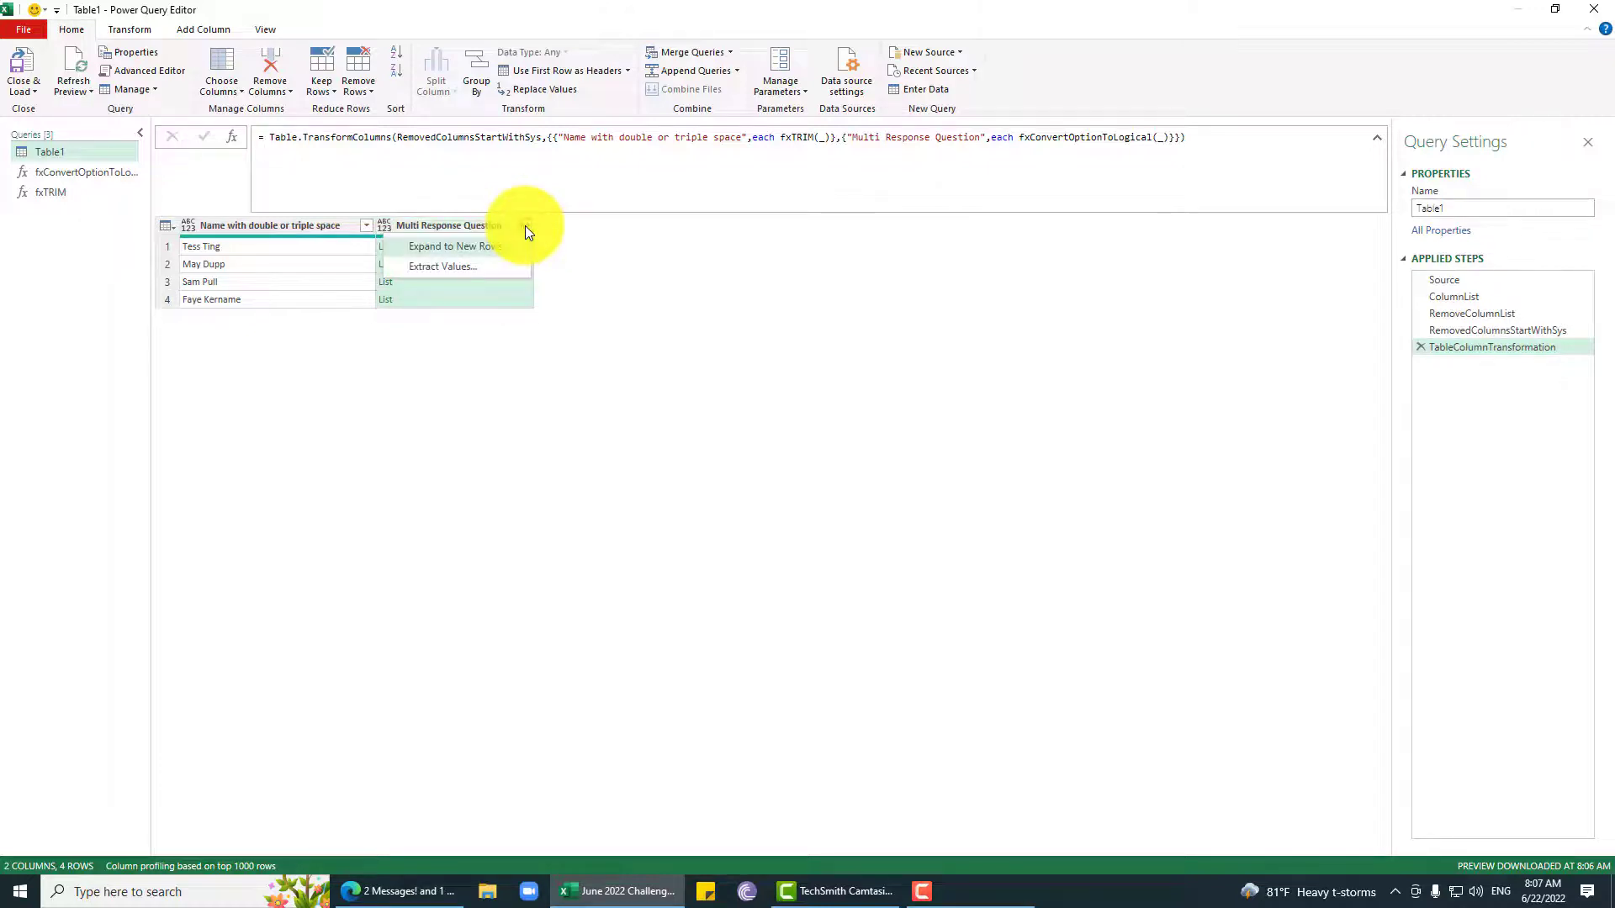
pyautogui.click(1011, 886)
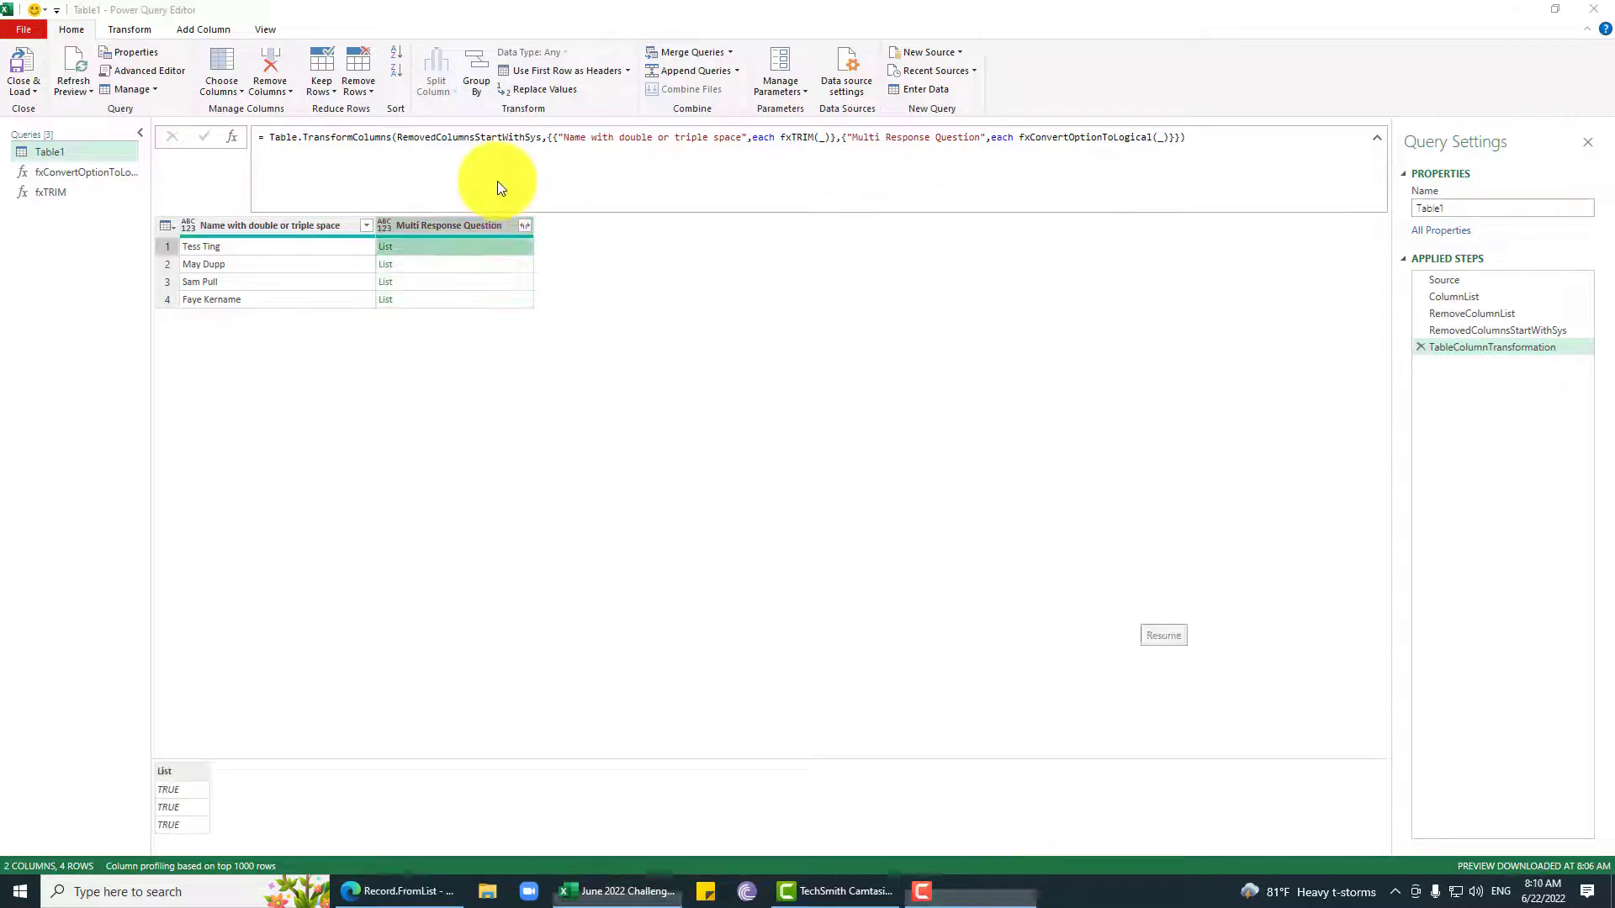
pyautogui.click(980, 588)
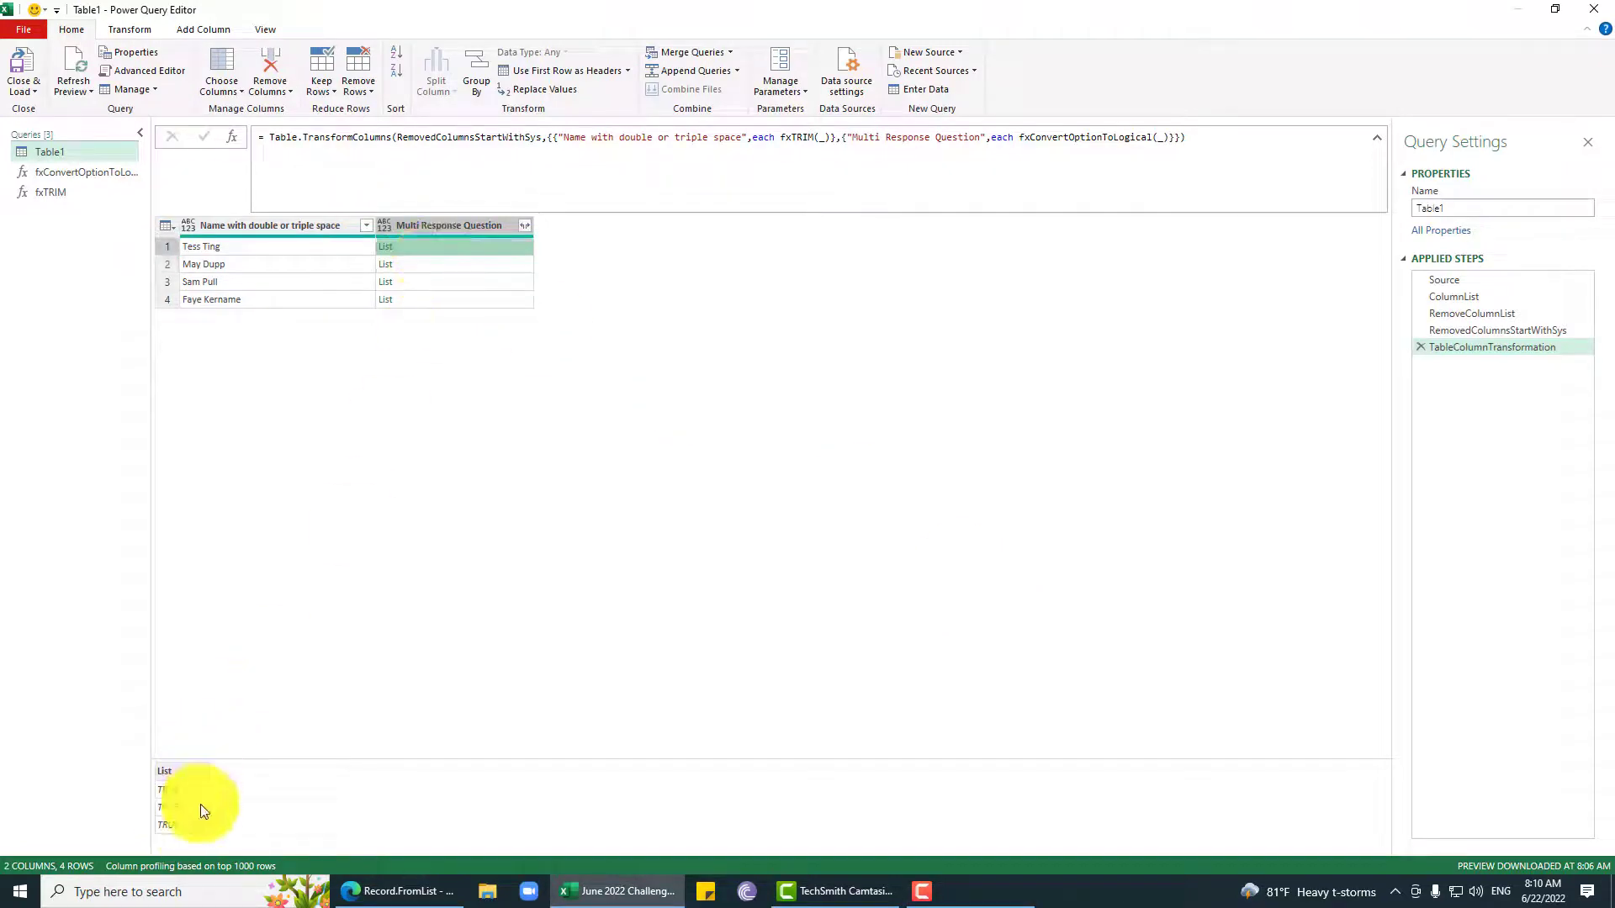
pyautogui.click(446, 225)
pyautogui.click(448, 247)
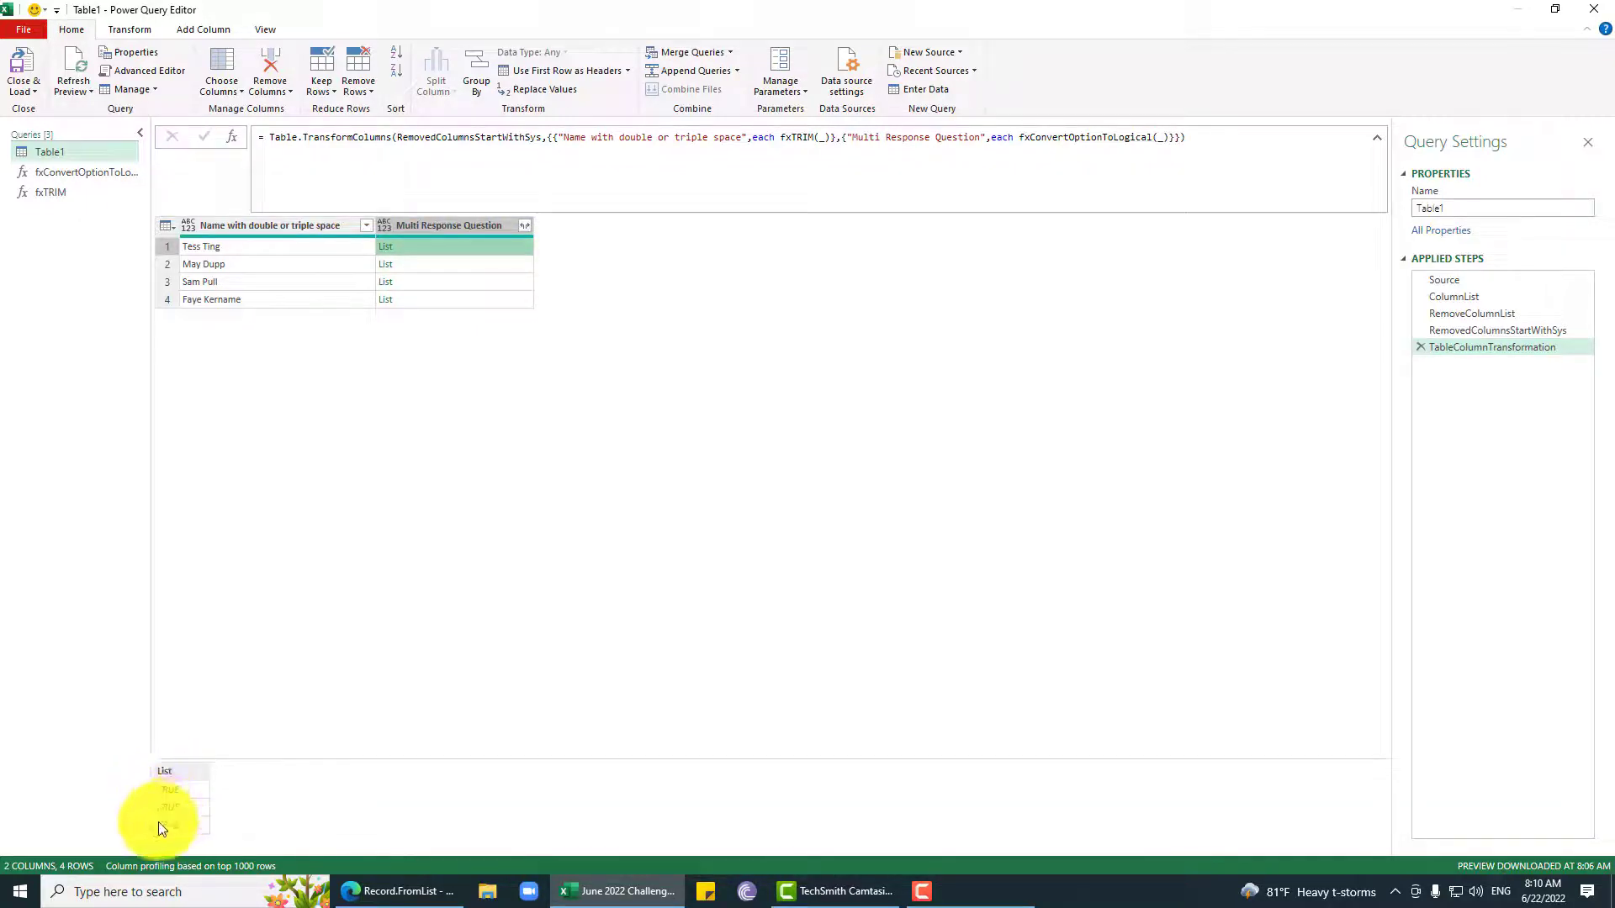
# - Add a custom step that starts a Table.TransformColumns formula with TableColumnTransformation as its table argument
pyautogui.click(453, 225)
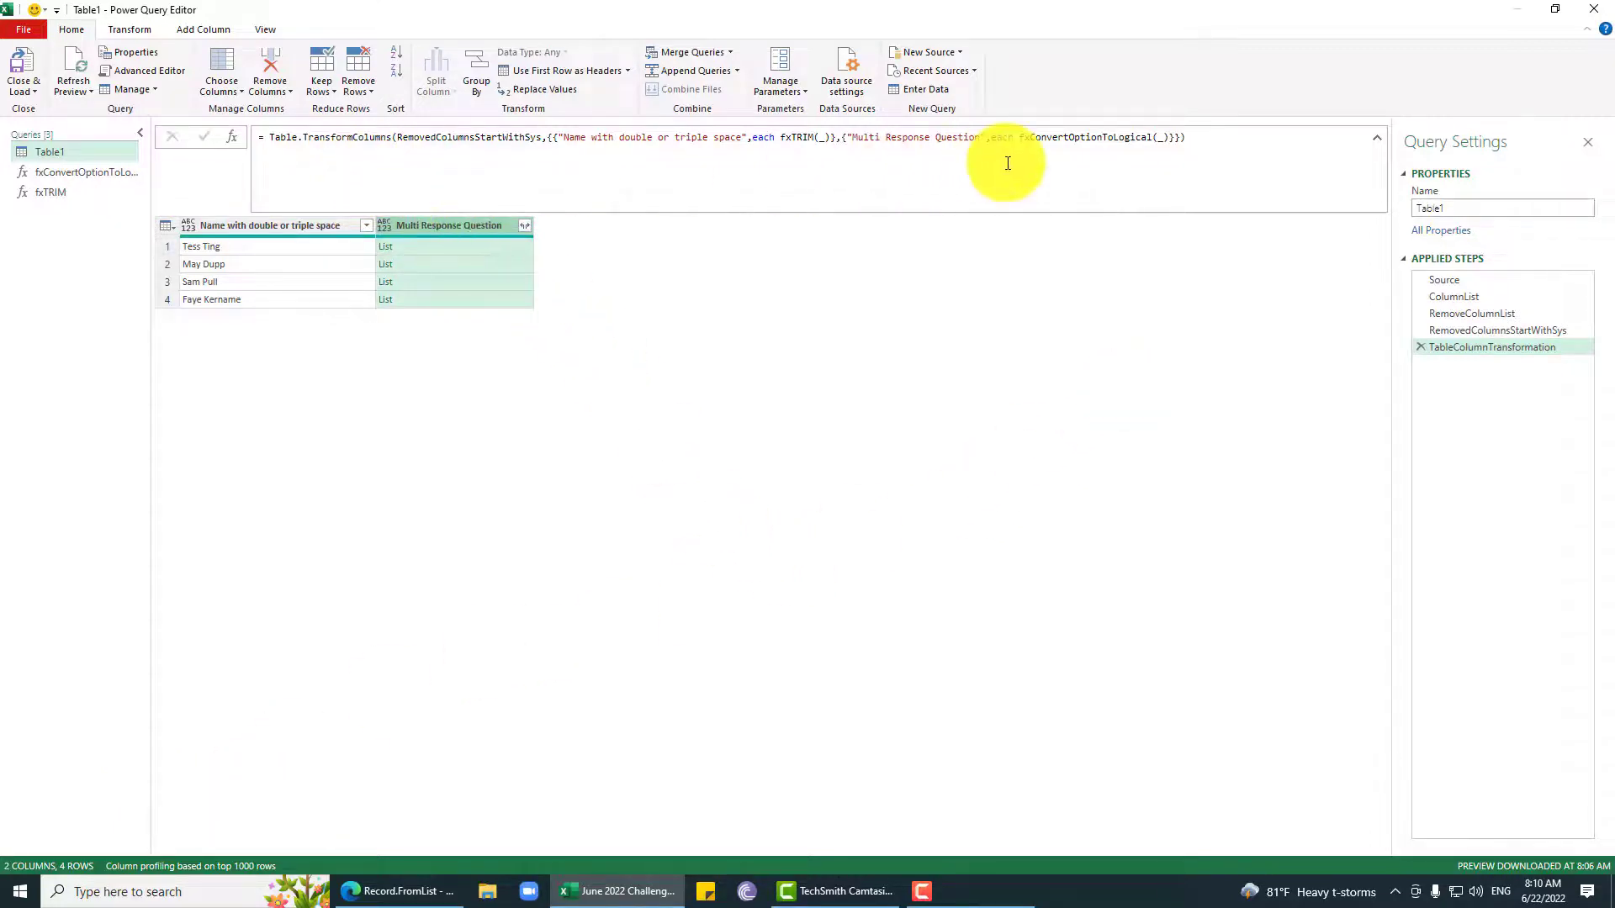
pyautogui.click(230, 136)
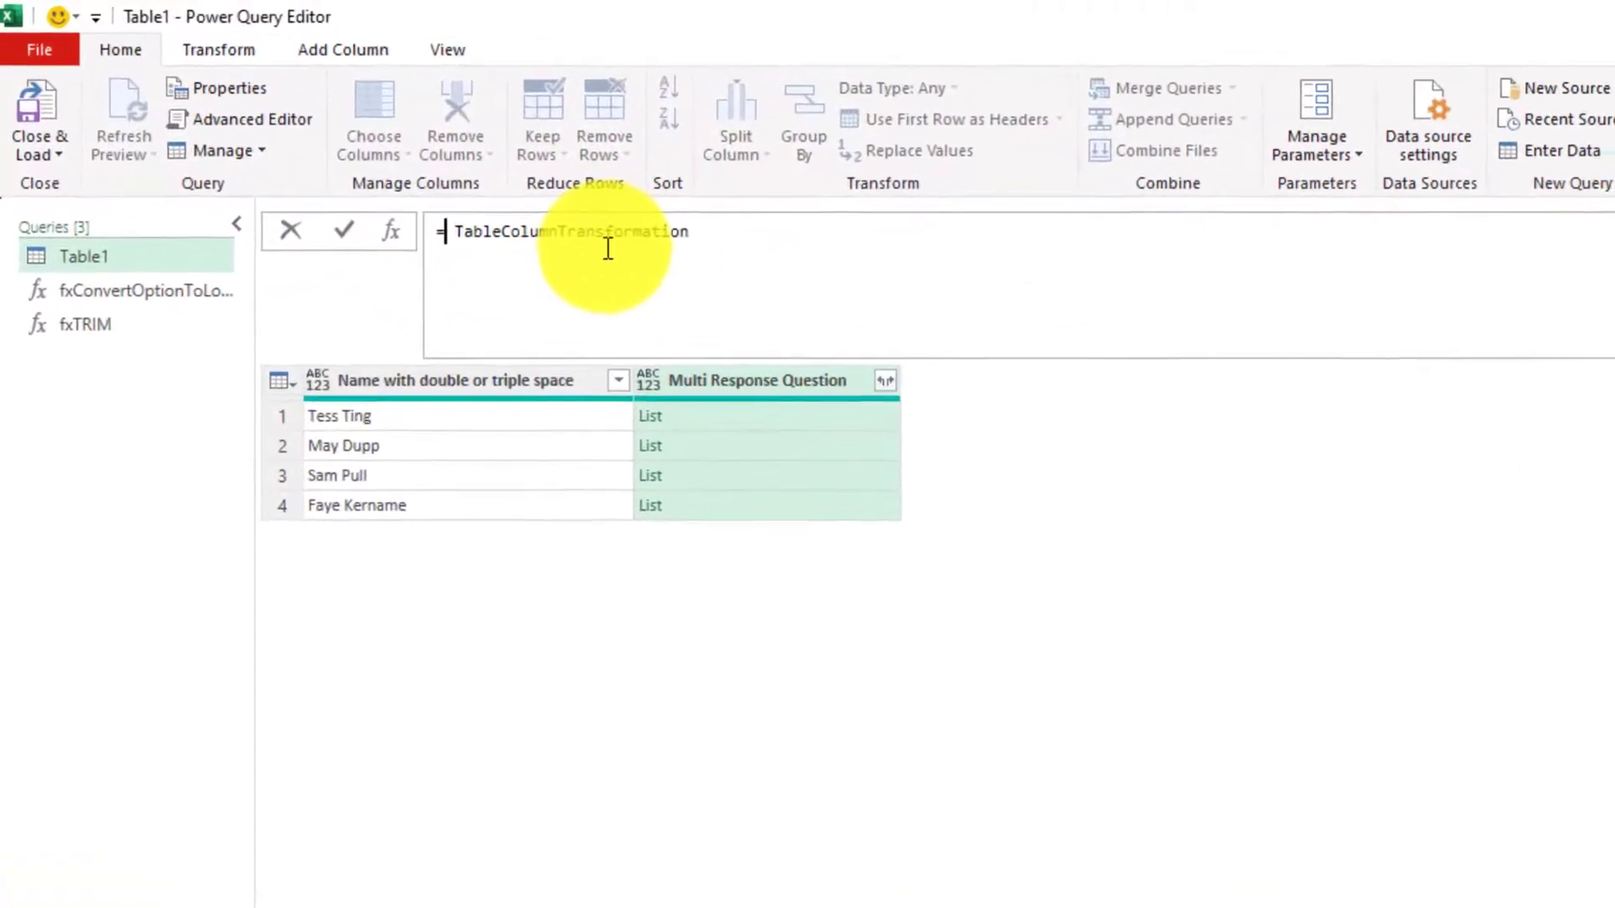
pyautogui.write('TTR')
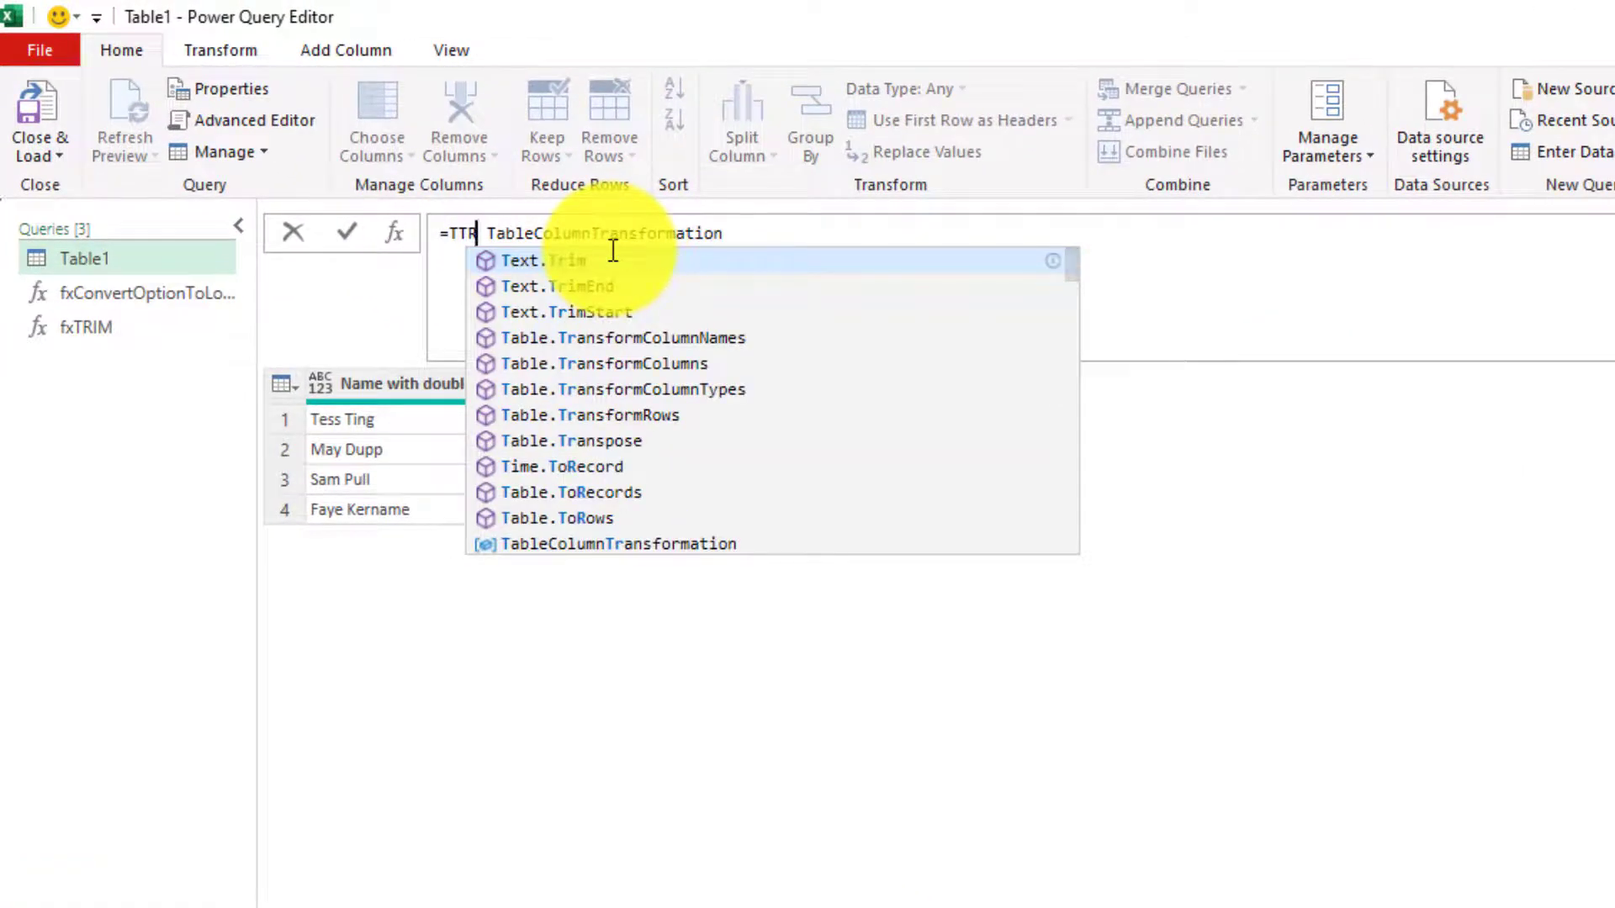
pyautogui.doubleClick(652, 369)
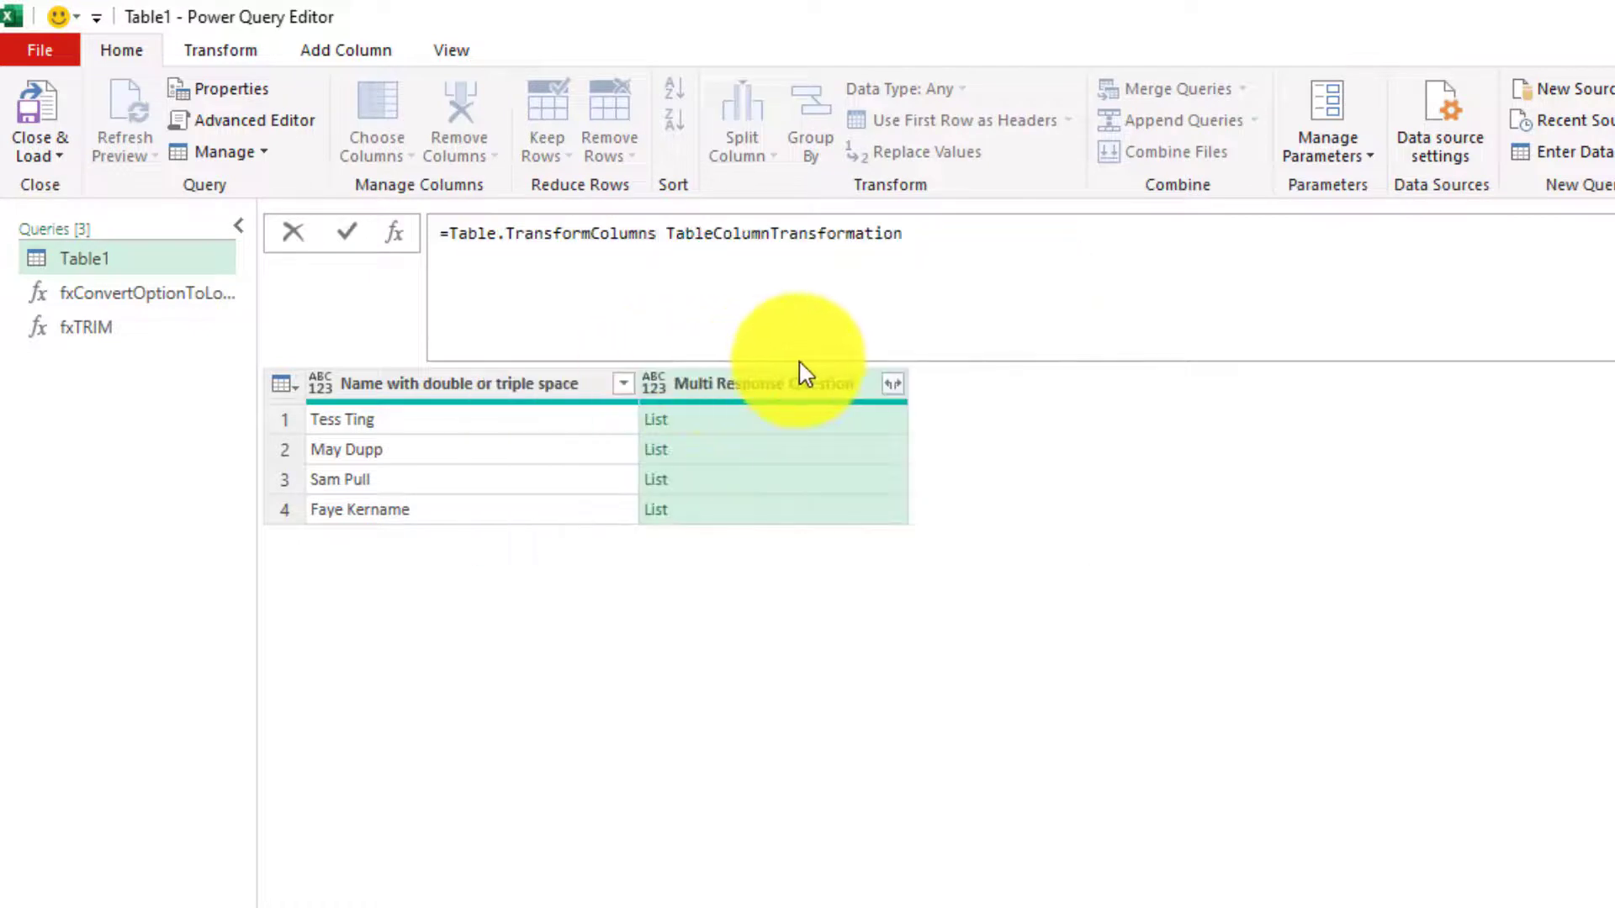
pyautogui.write('(')
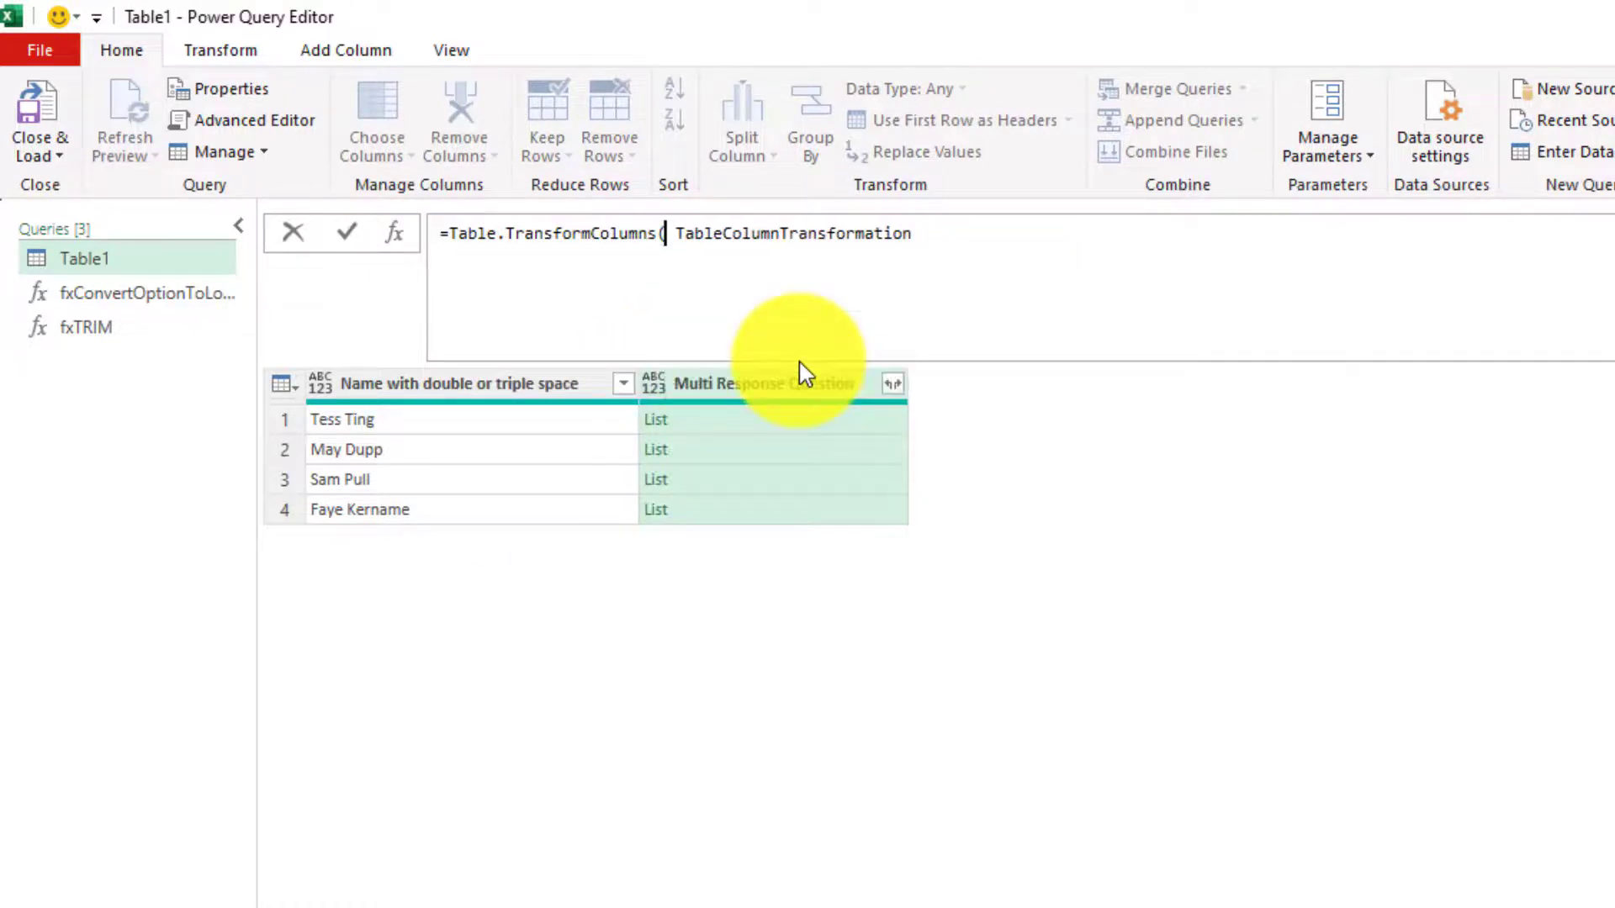
pyautogui.press('BackSpace')
pyautogui.press('End')
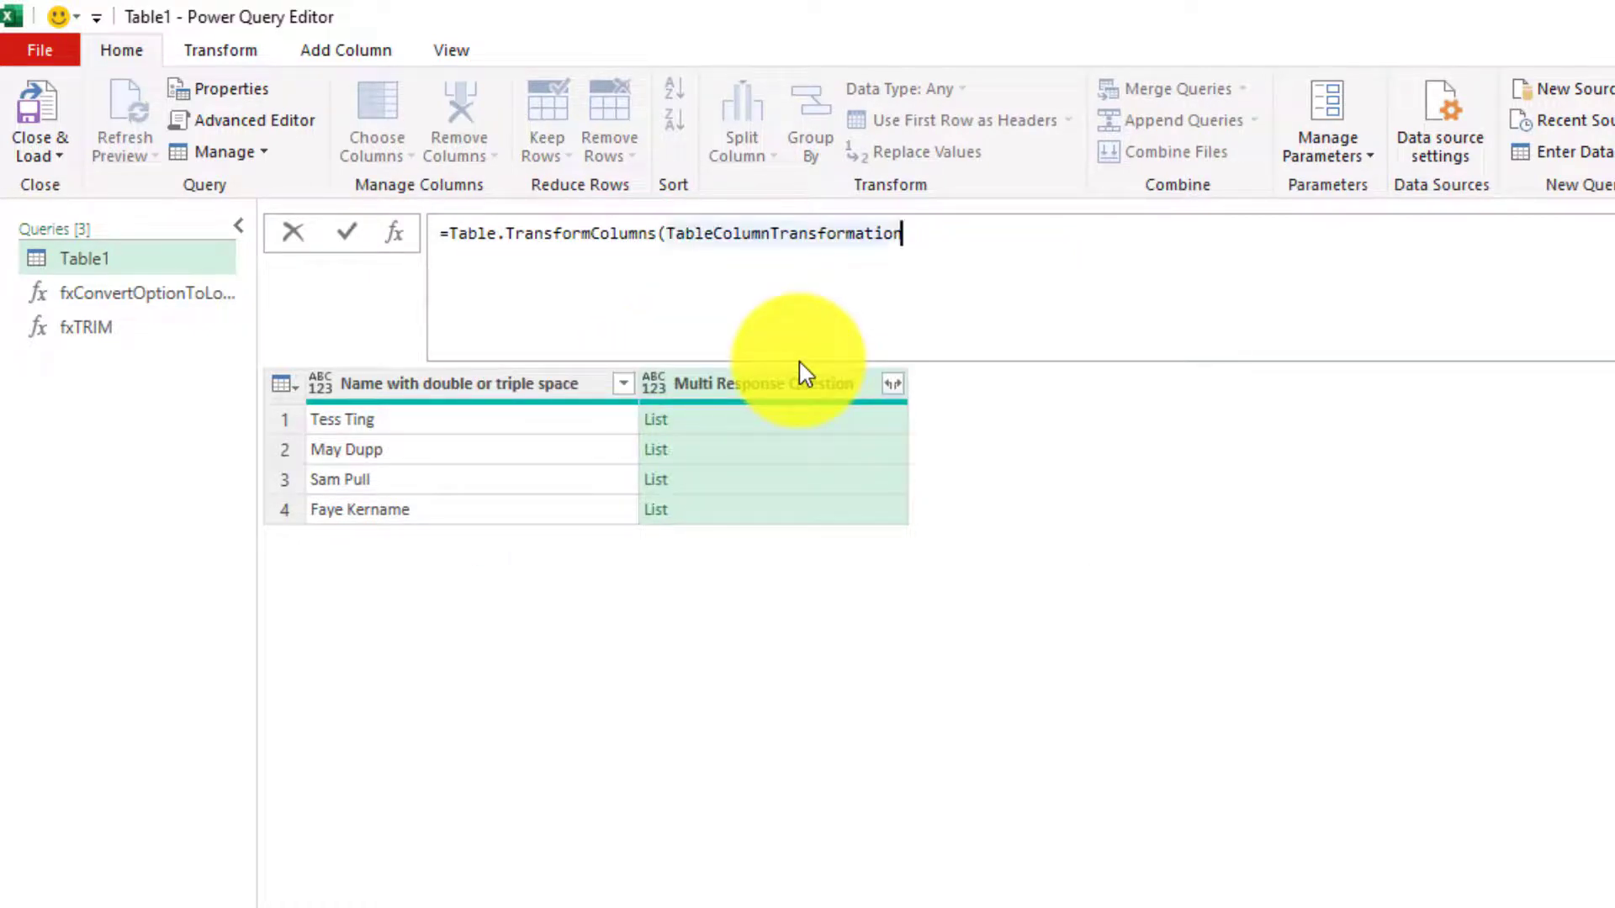
# - Add a transformation list in braces that targets the "Multi Response Question" column as the formula's second argument
pyautogui.write(',M')
pyautogui.press('BackSpace')
pyautogui.write('{')
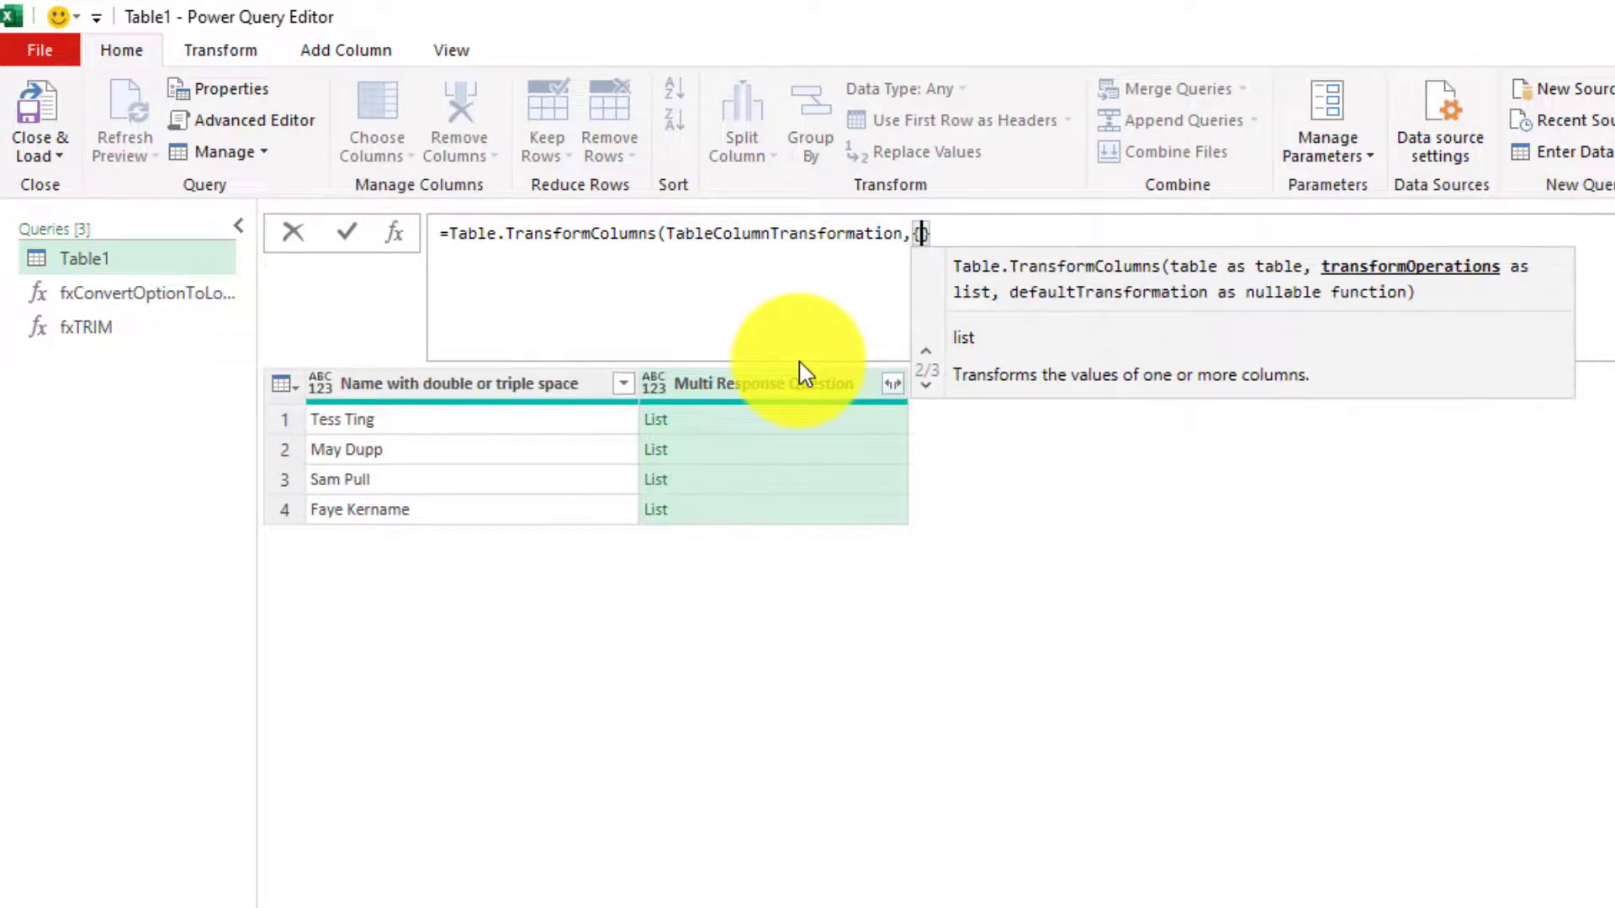
pyautogui.write('"Multi Response Question"')
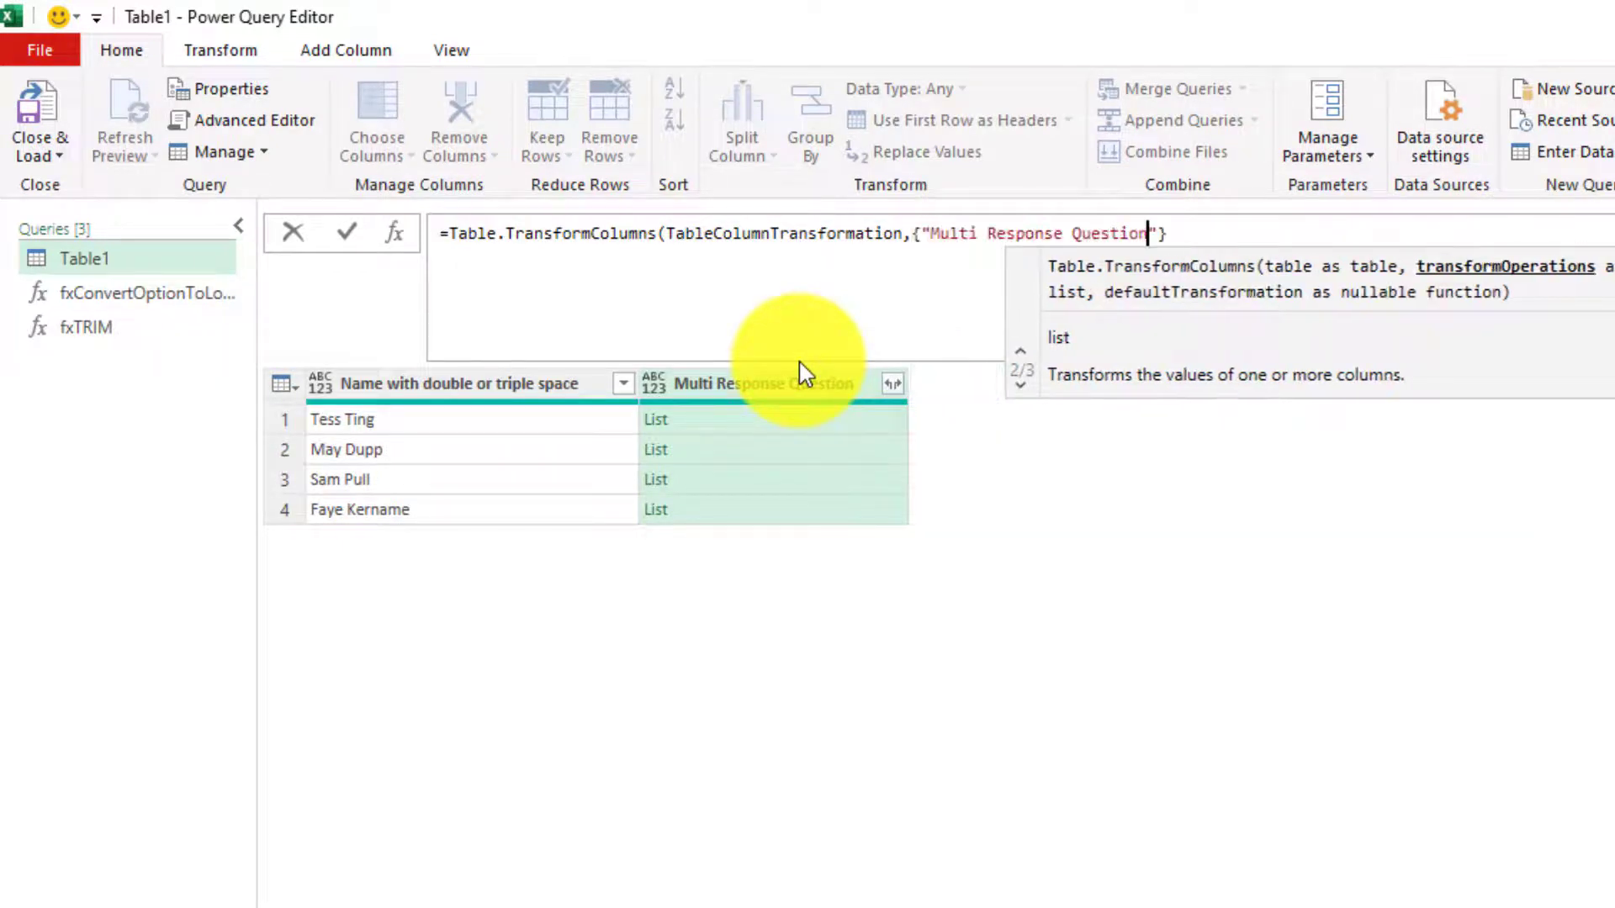
pyautogui.write(',')
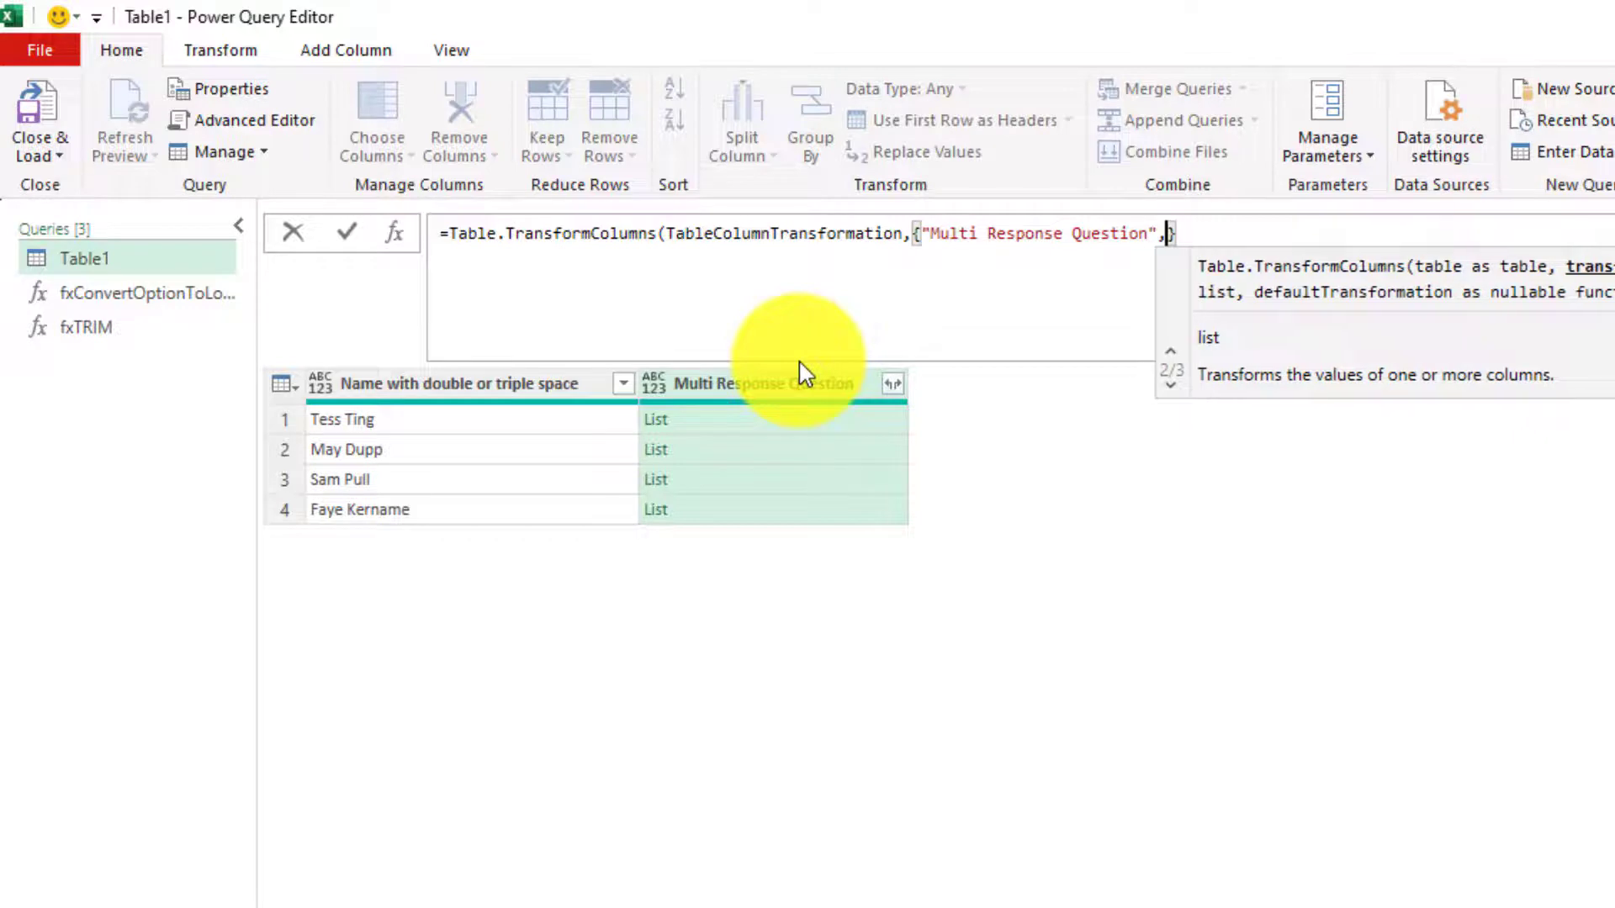
# - Enter each Record.FromList() as the transformation for the Multi Response Question column
pyautogui.write('r')
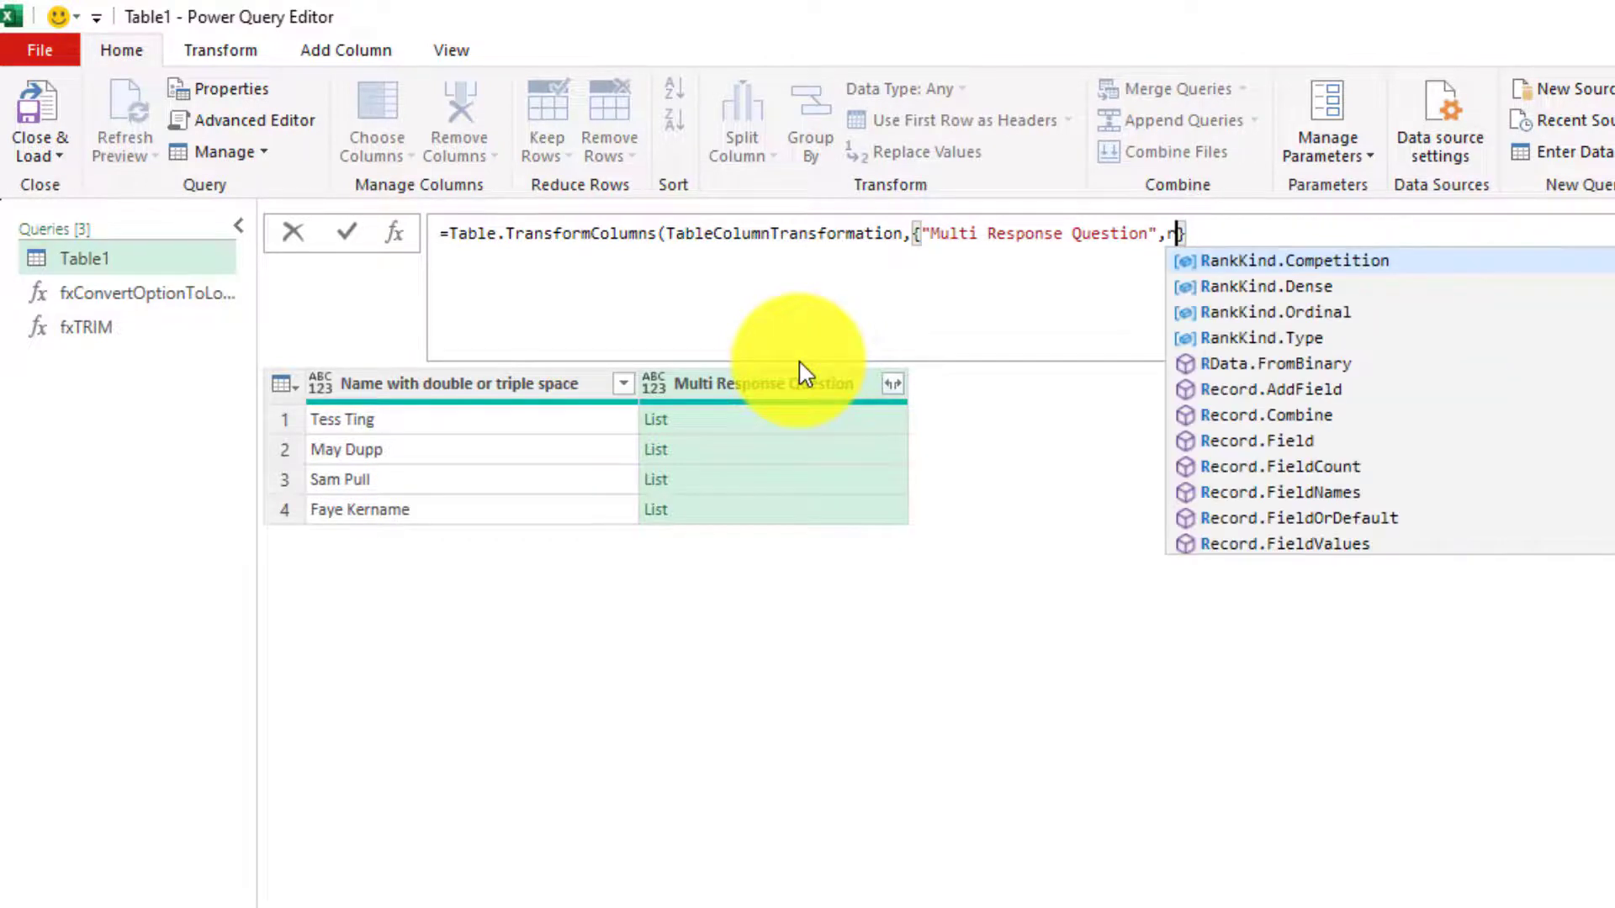
pyautogui.write('fr')
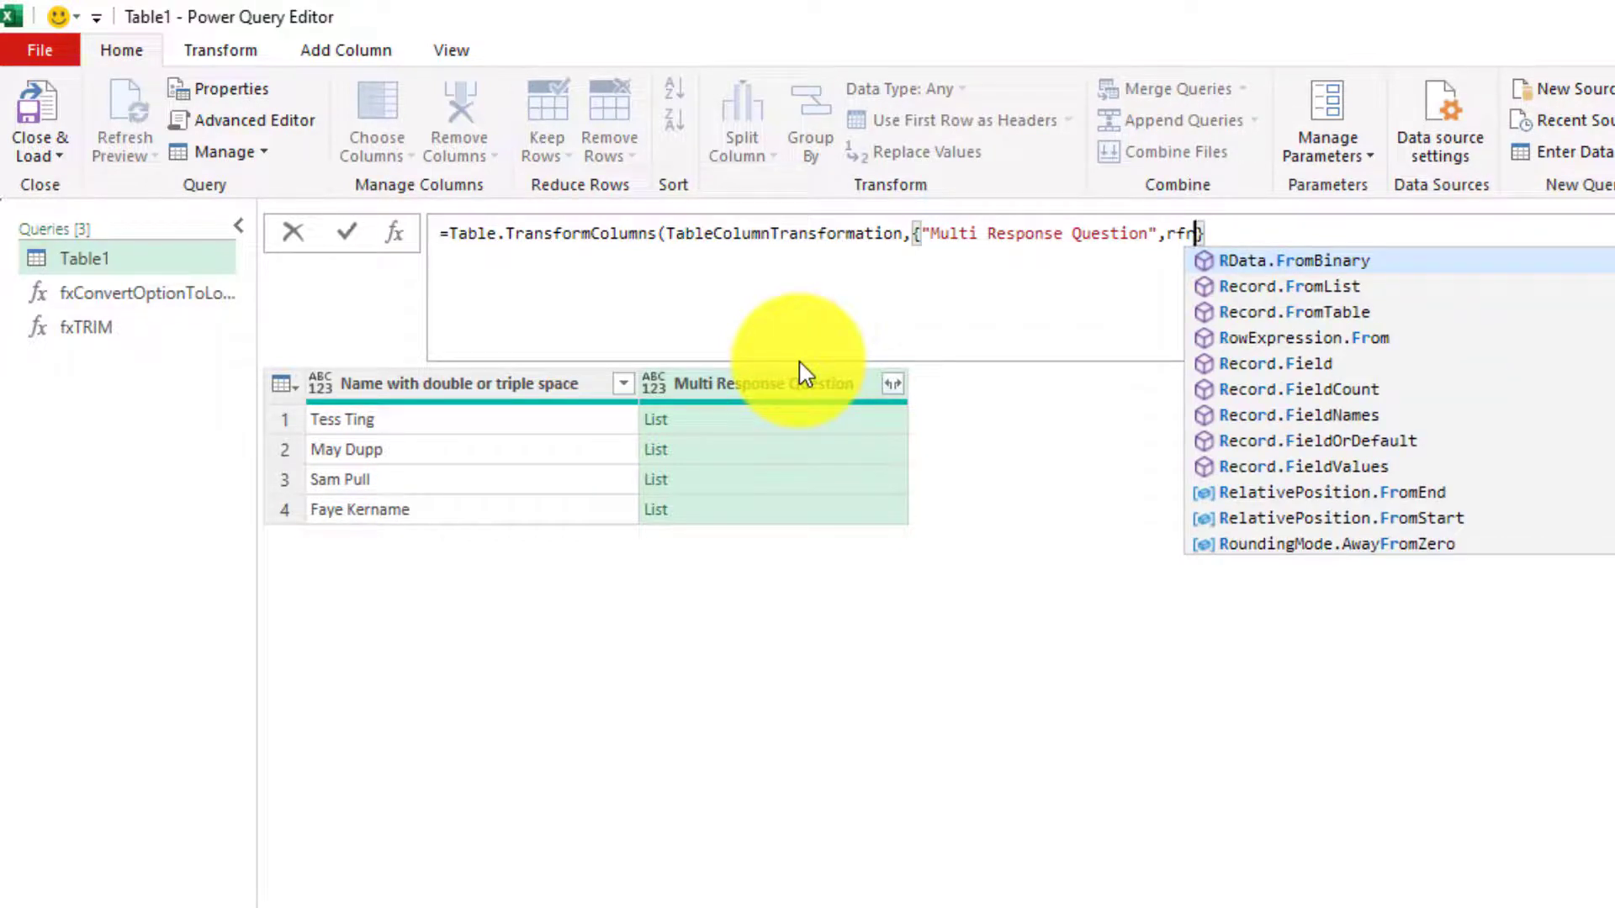
pyautogui.click(1313, 288)
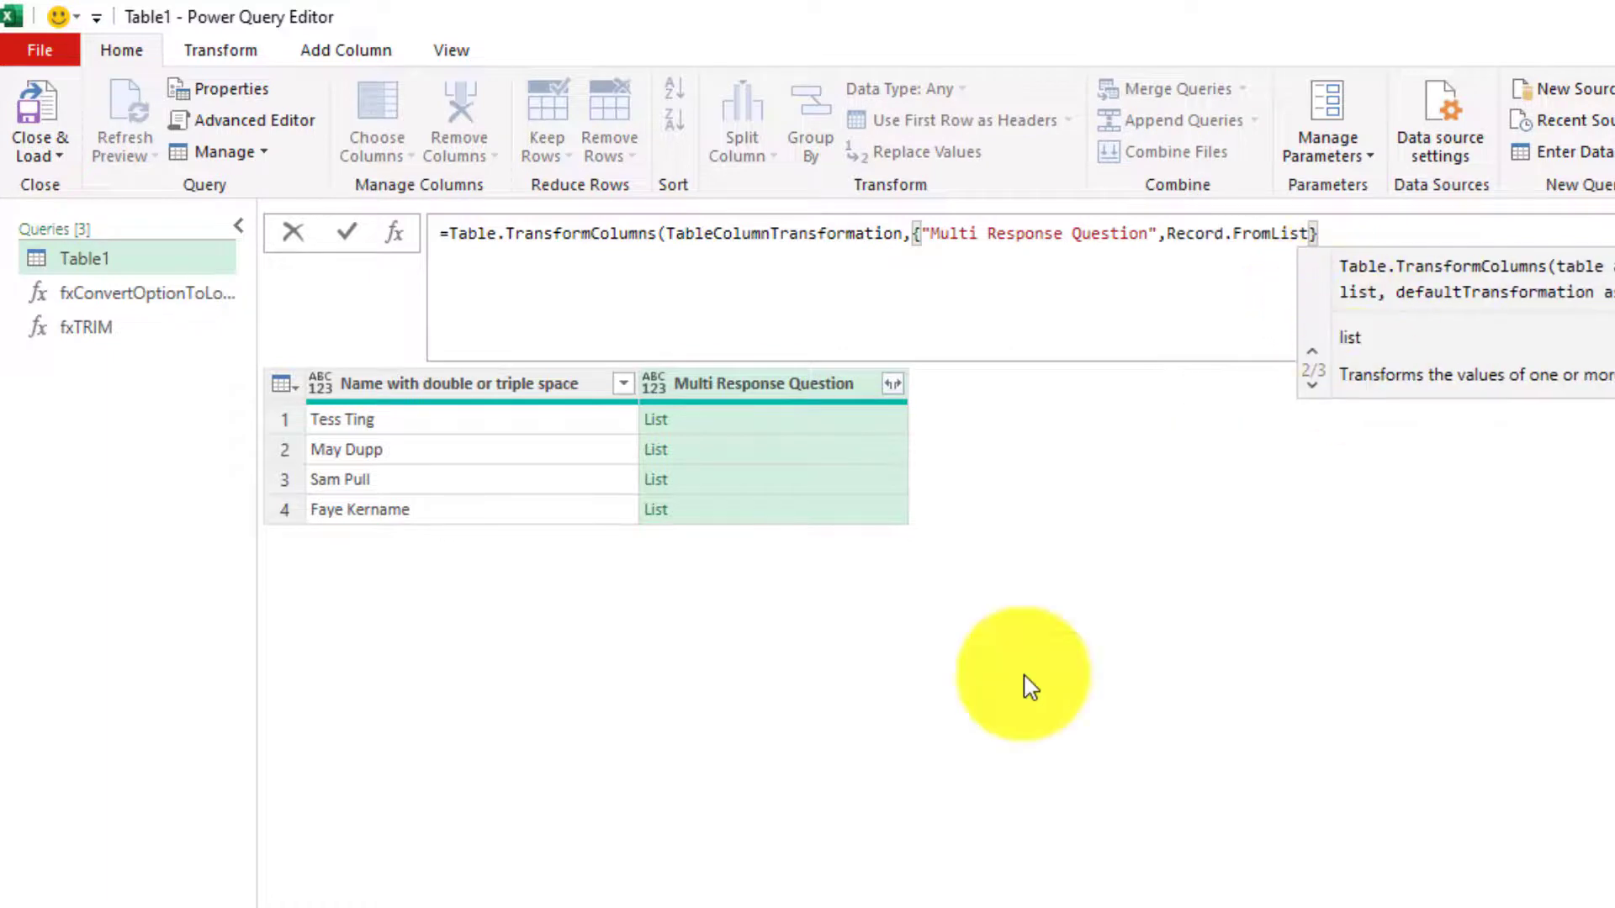
pyautogui.write('(')
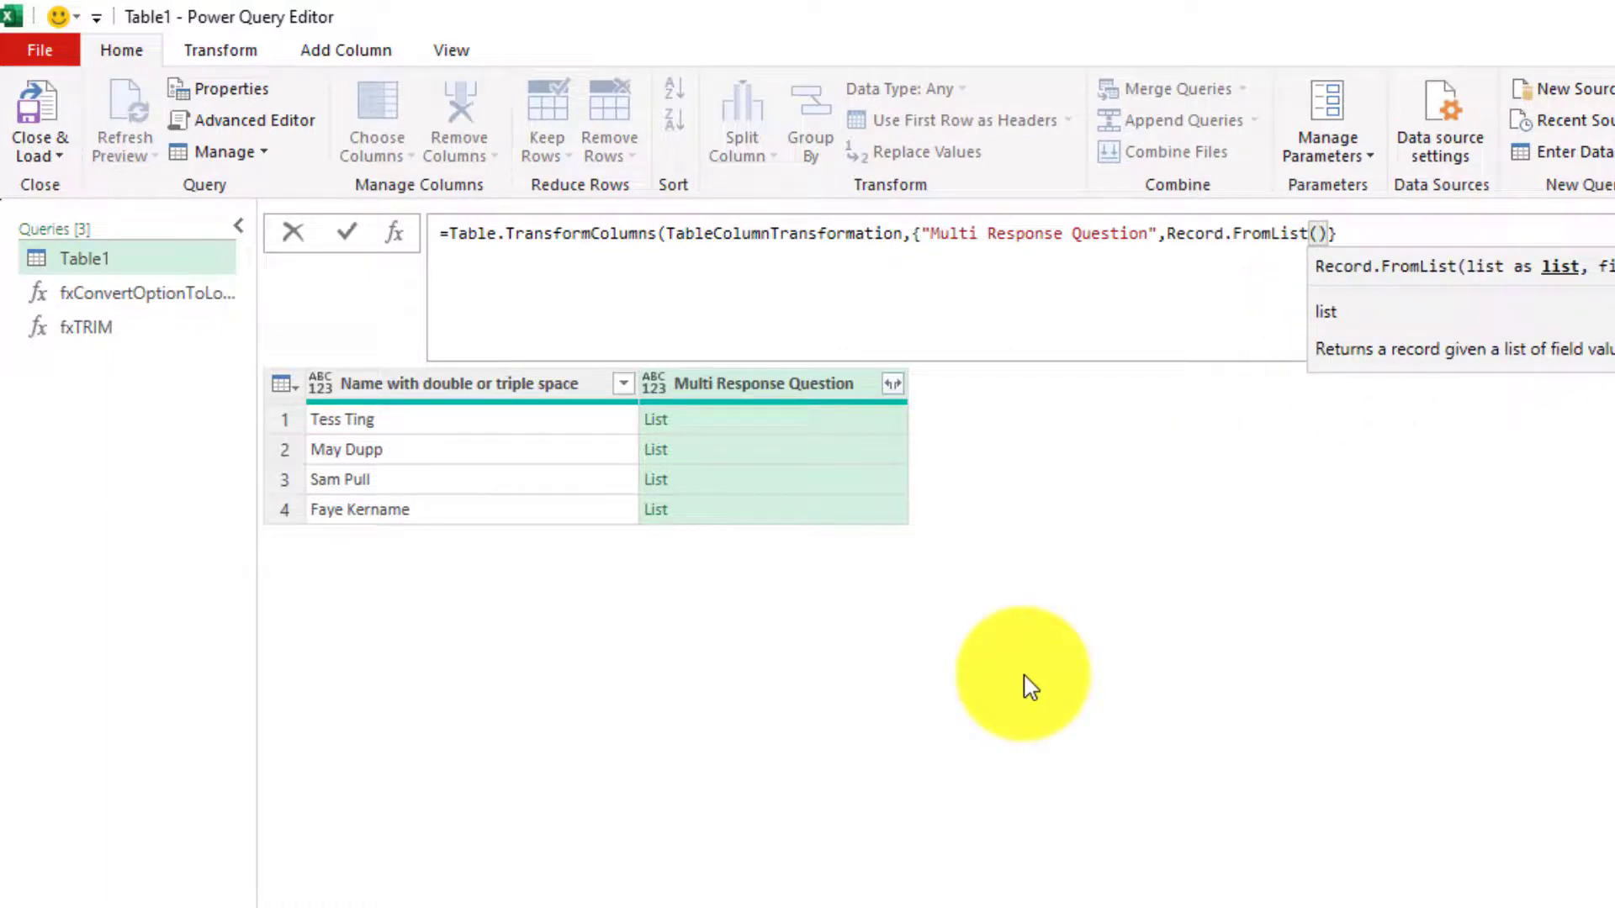
pyautogui.hotkey('ctrl', 'Left')
pyautogui.hotkey('ctrl', 'Left')
pyautogui.hotkey('ctrl', 'Left')
pyautogui.write('each')
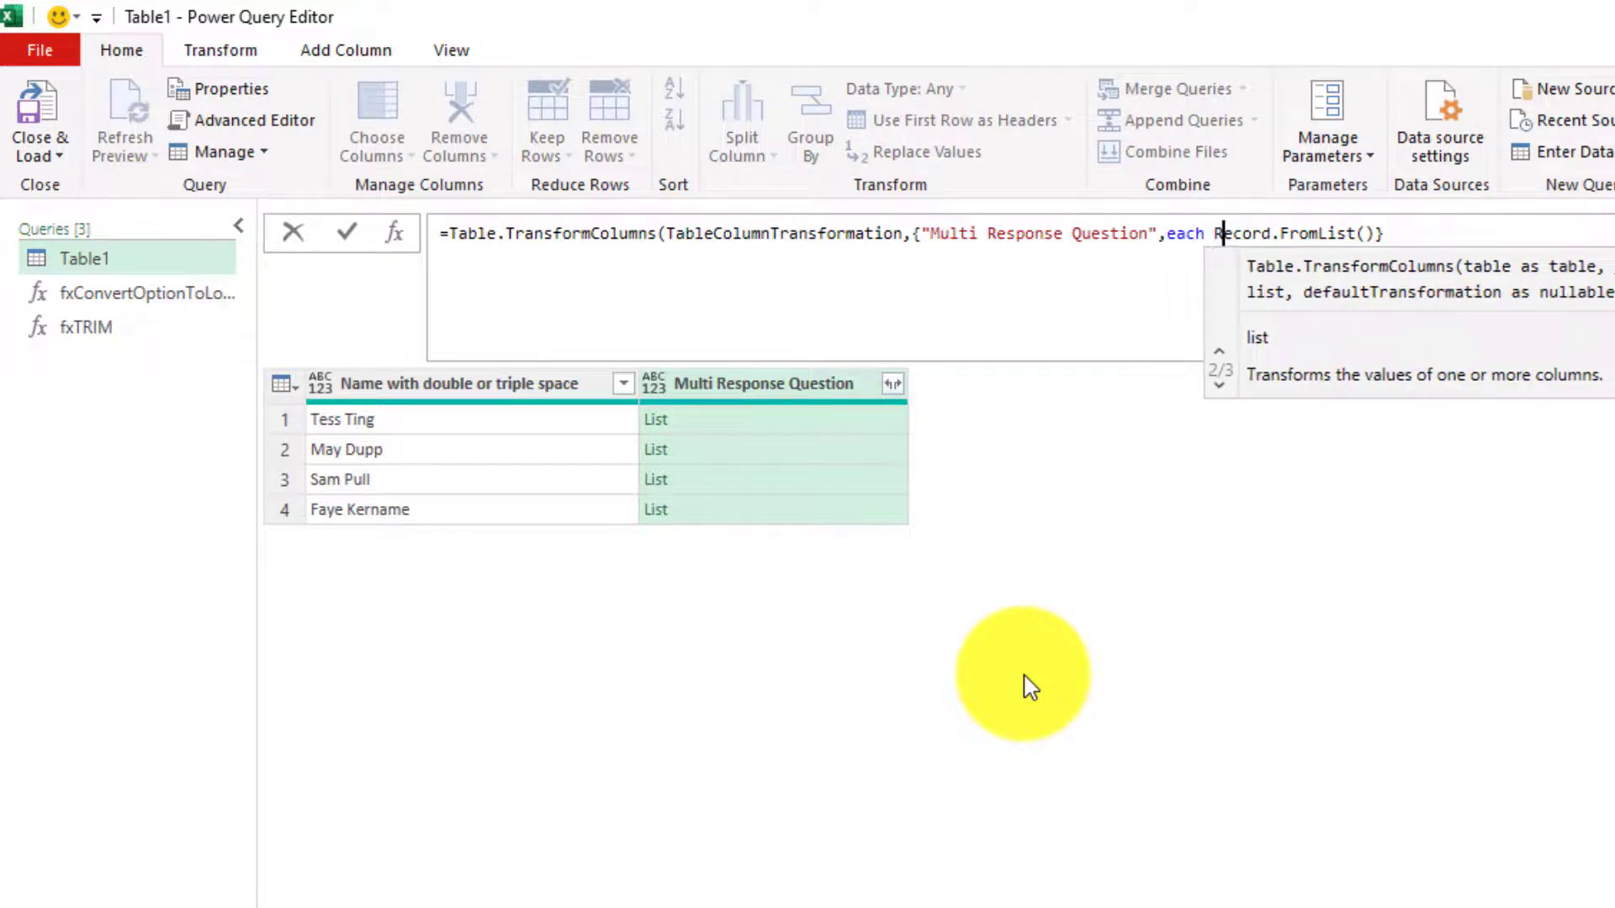
# - Pass _ as the list inside Record.FromList and start its field name list with "Option 1"
pyautogui.press('Right')
pyautogui.press('Right')
pyautogui.press('Right')
pyautogui.press('Right')
pyautogui.press('Right')
pyautogui.press('Right')
pyautogui.press('Right')
pyautogui.press('Right')
pyautogui.press('Right')
pyautogui.press('Right')
pyautogui.press('Right')
pyautogui.press('Right')
pyautogui.press('Right')
pyautogui.press('Right')
pyautogui.press('Right')
pyautogui.press('Right')
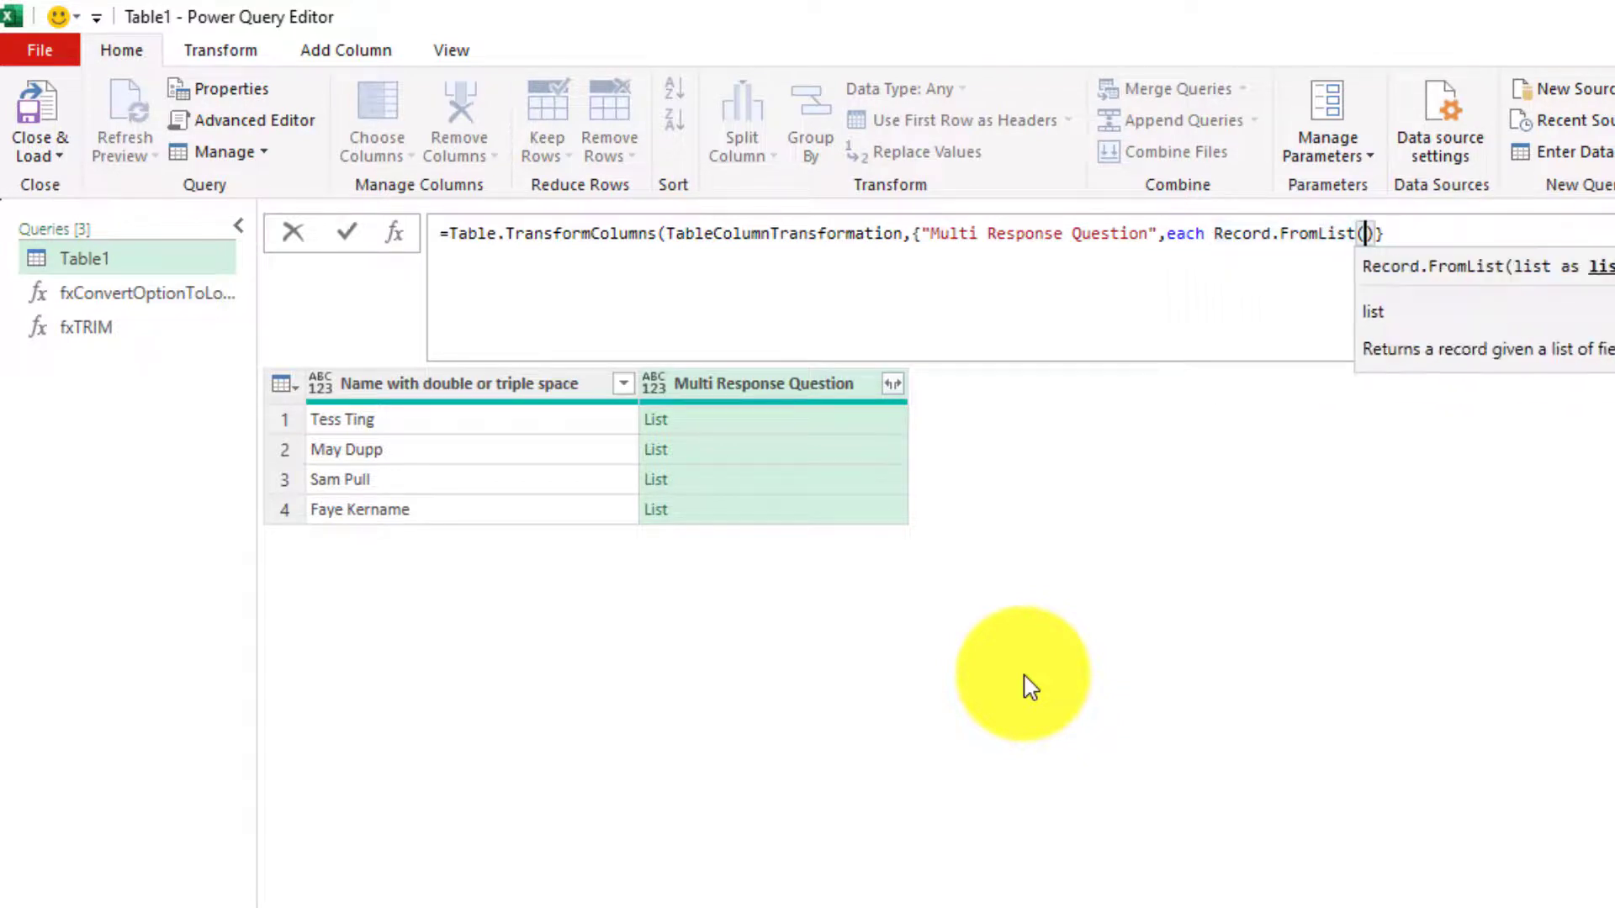
pyautogui.write('_,')
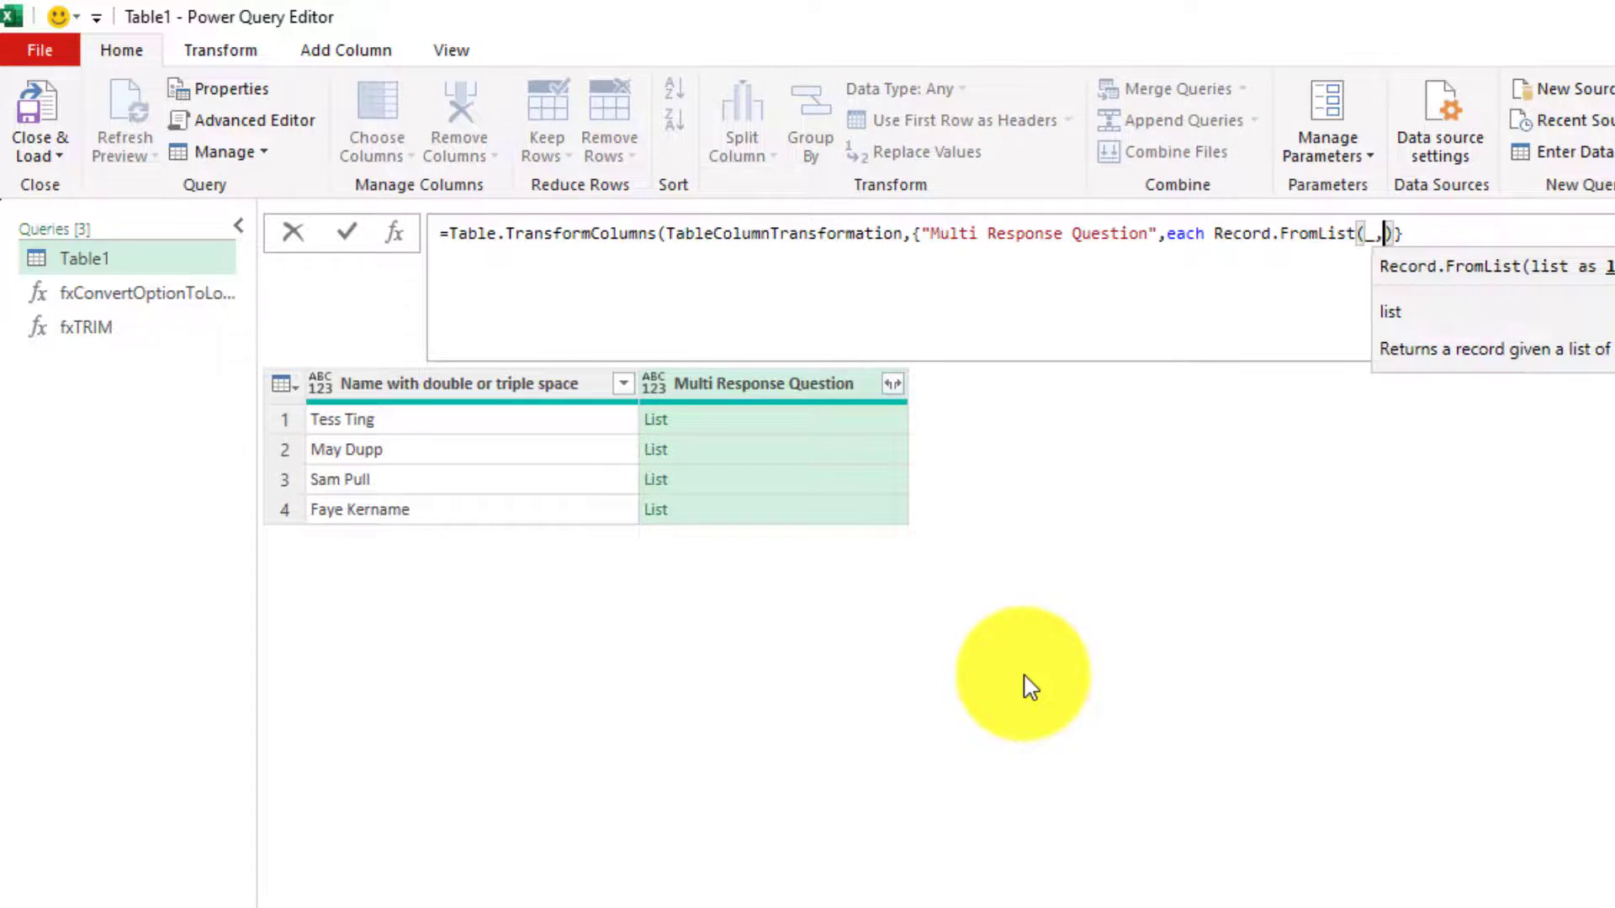
pyautogui.write('{')
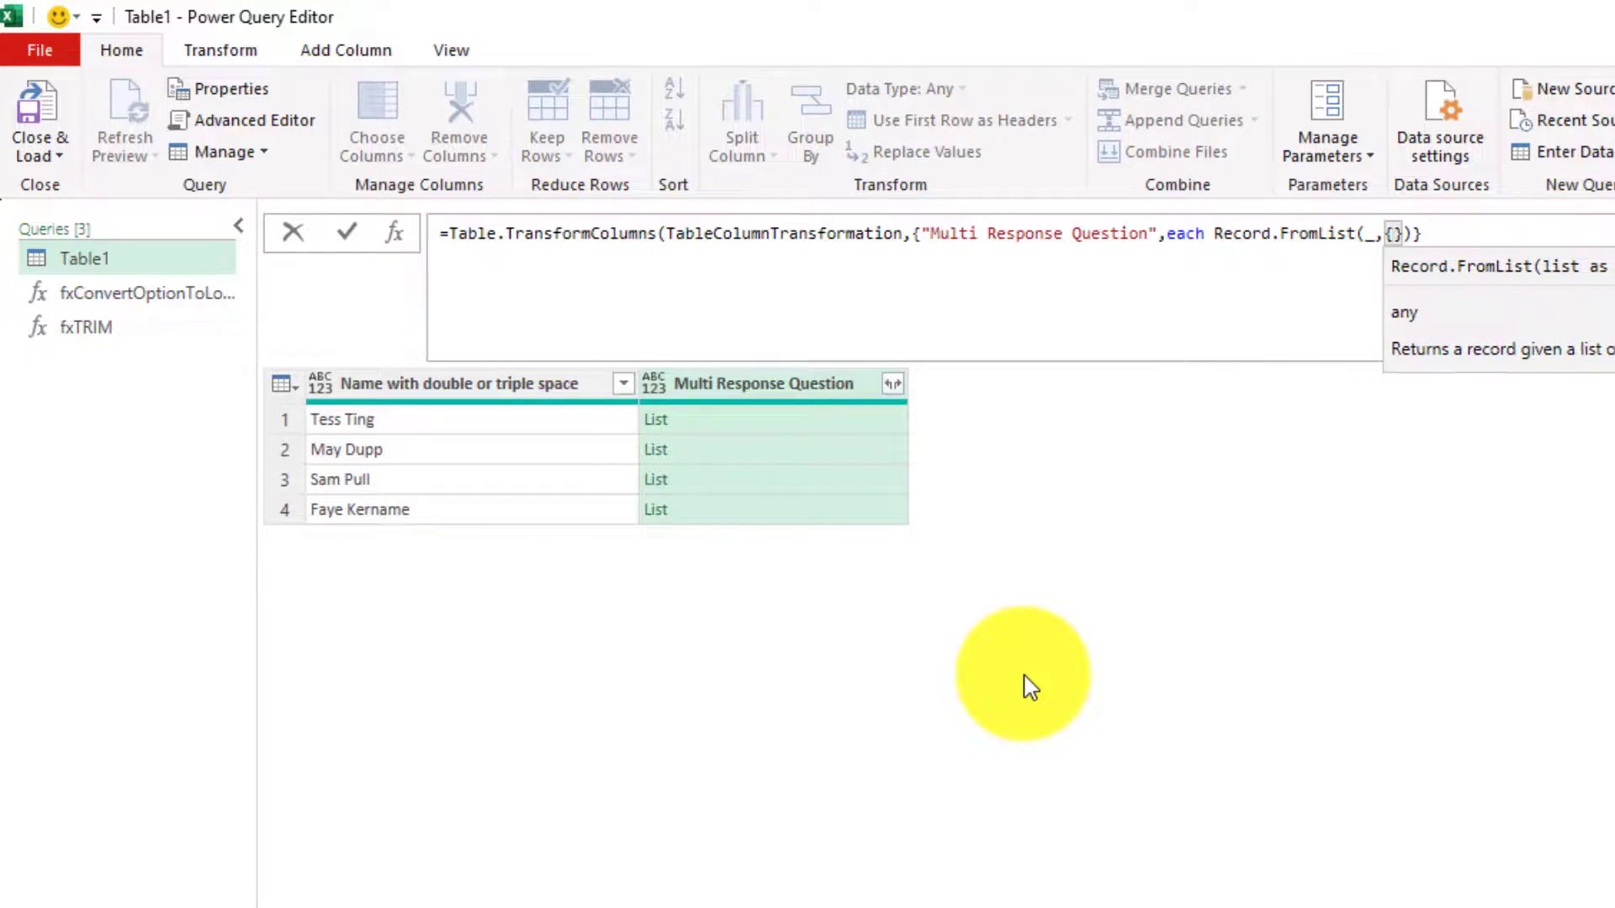
pyautogui.write('"')
pyautogui.write('Option ')
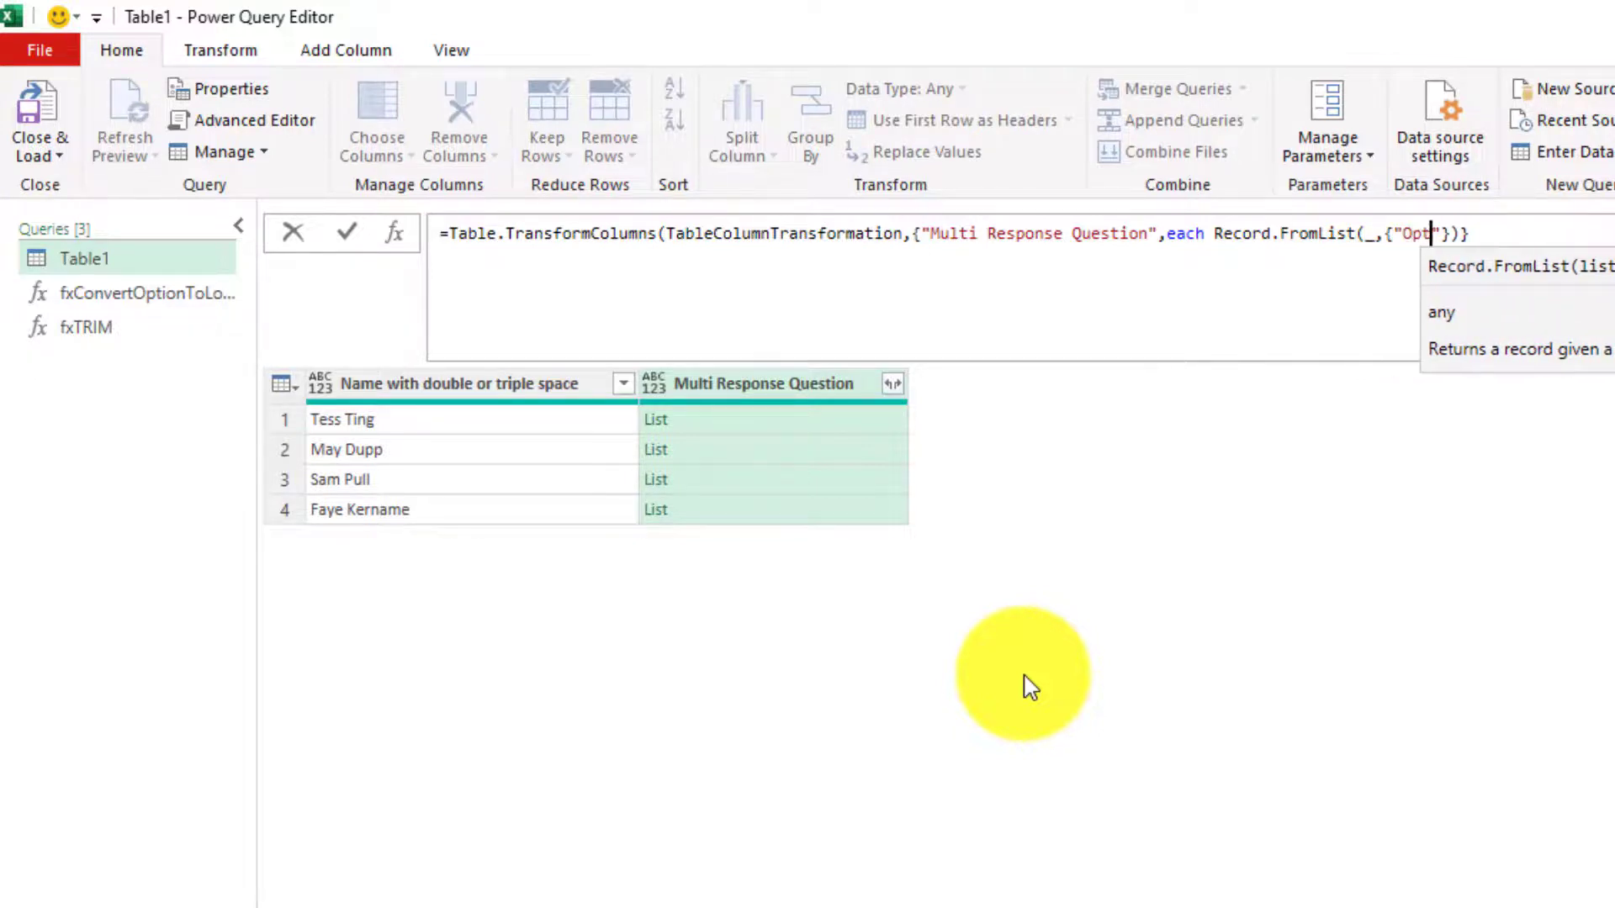
pyautogui.write('1"')
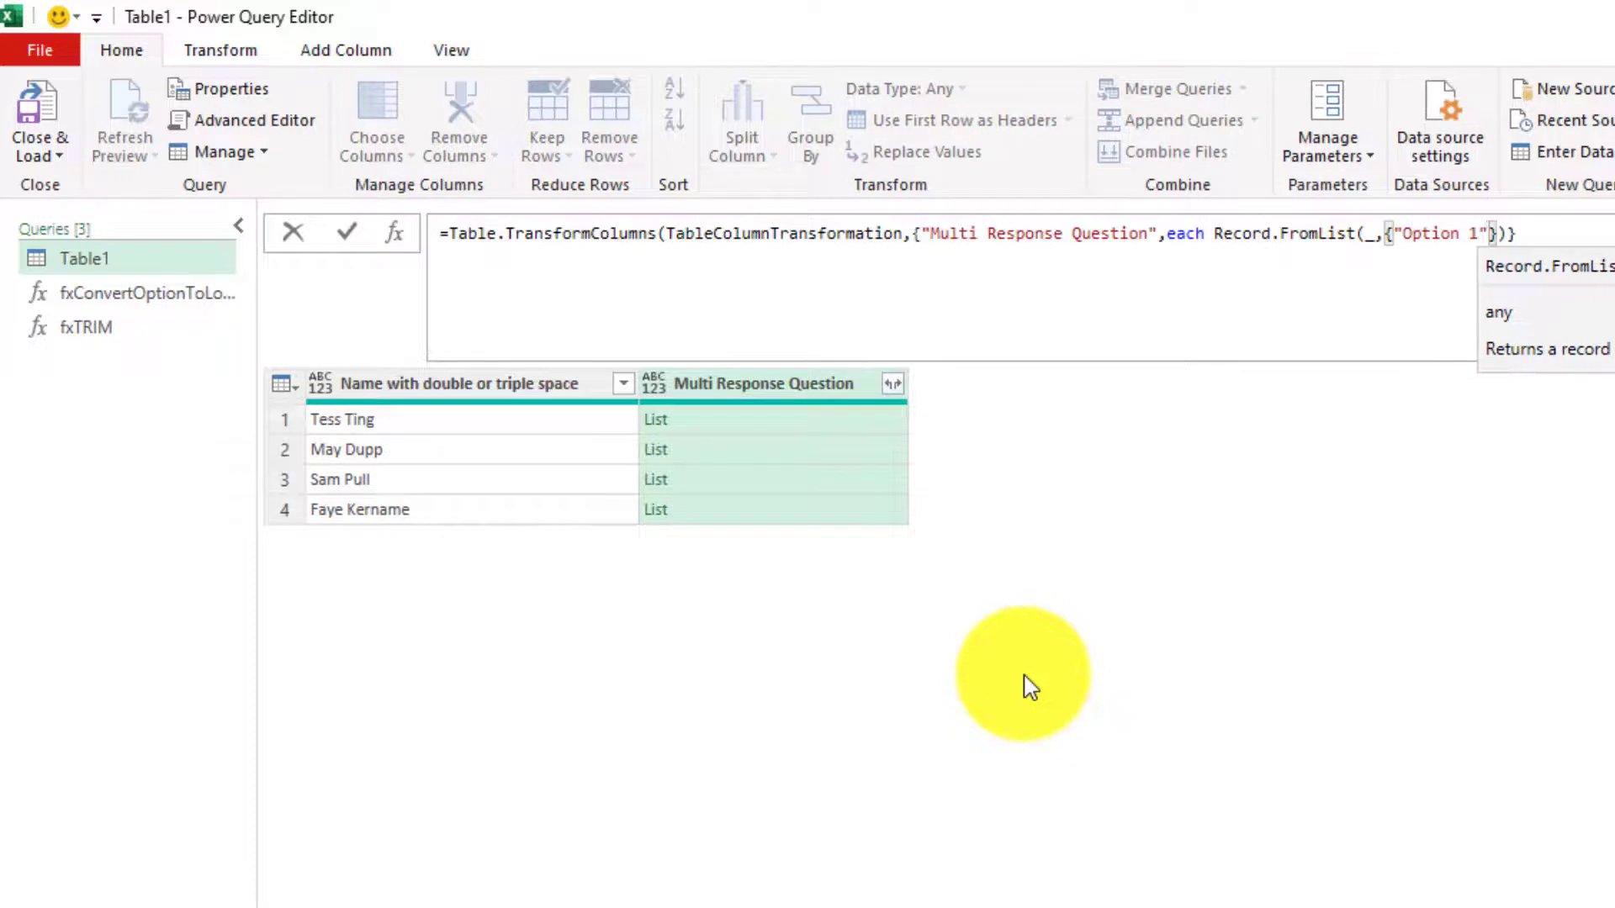
# - Add "Option 2" as the second field name in the Record.FromList list
pyautogui.write(',Optio')
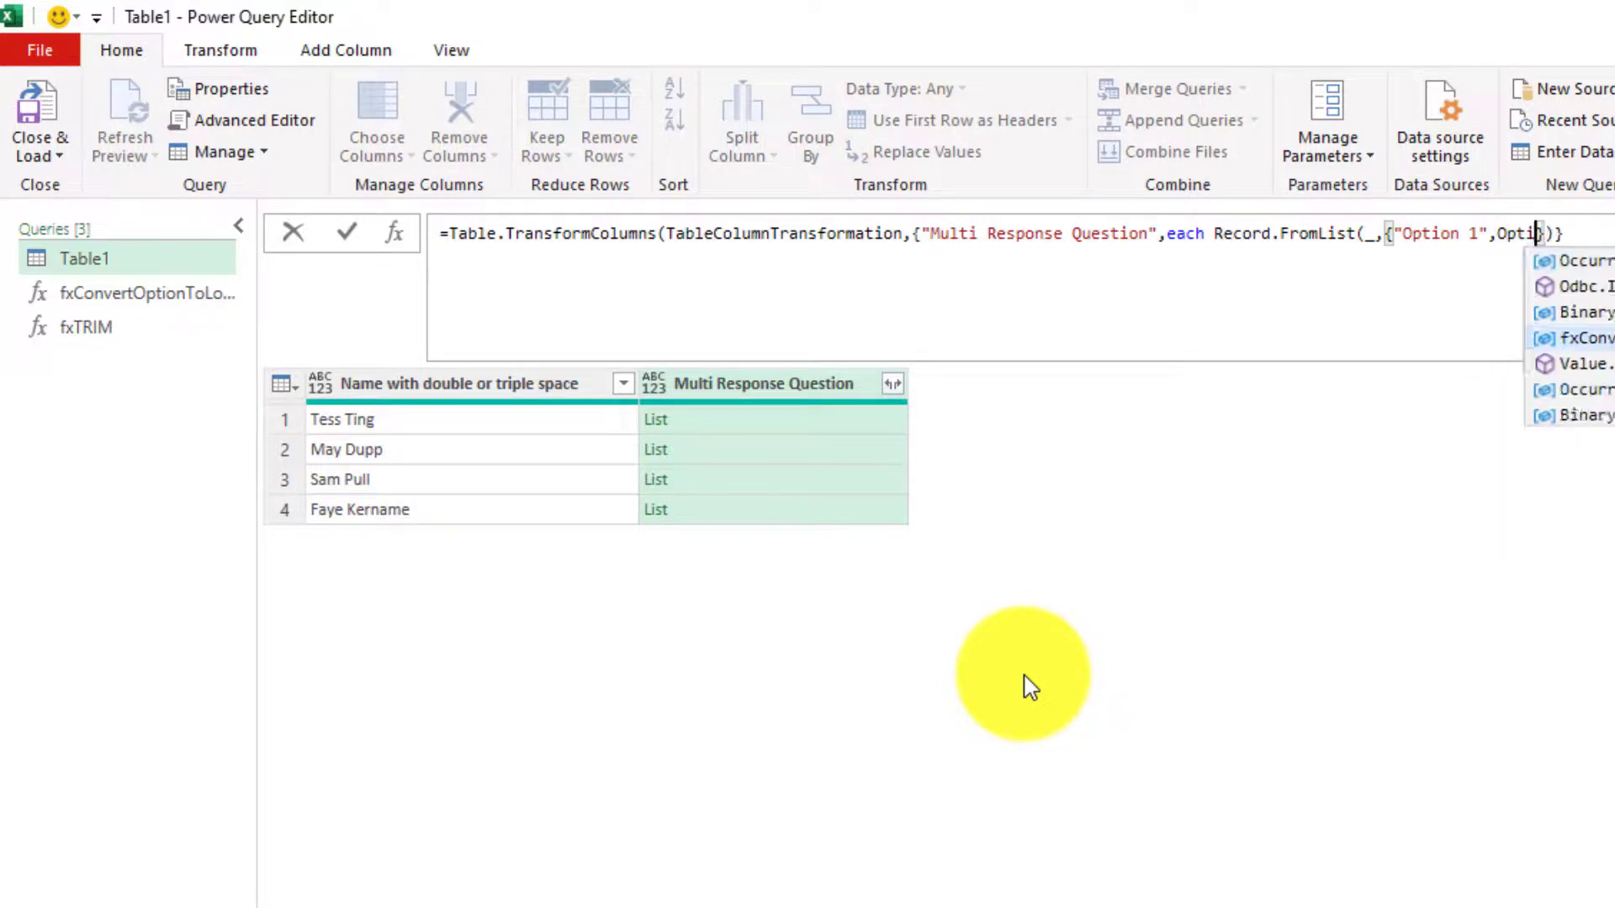
pyautogui.press('BackSpace')
pyautogui.press('BackSpace')
pyautogui.press('BackSpace')
pyautogui.press('BackSpace')
pyautogui.press('BackSpace')
pyautogui.write('"')
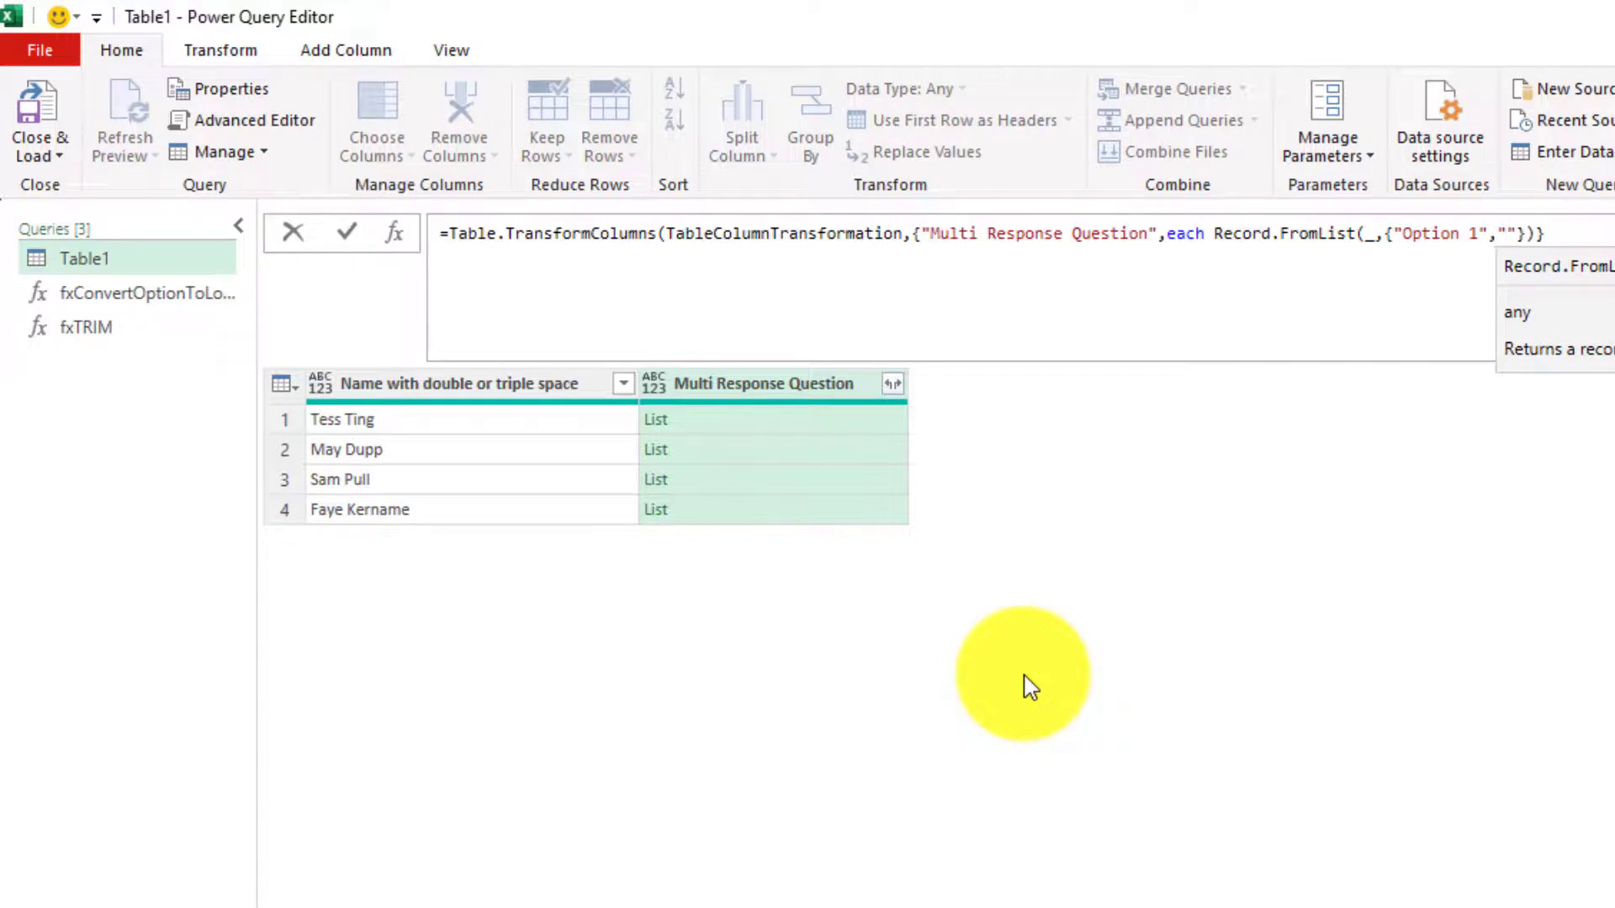
pyautogui.write('P')
pyautogui.press('BackSpace')
pyautogui.write('o')
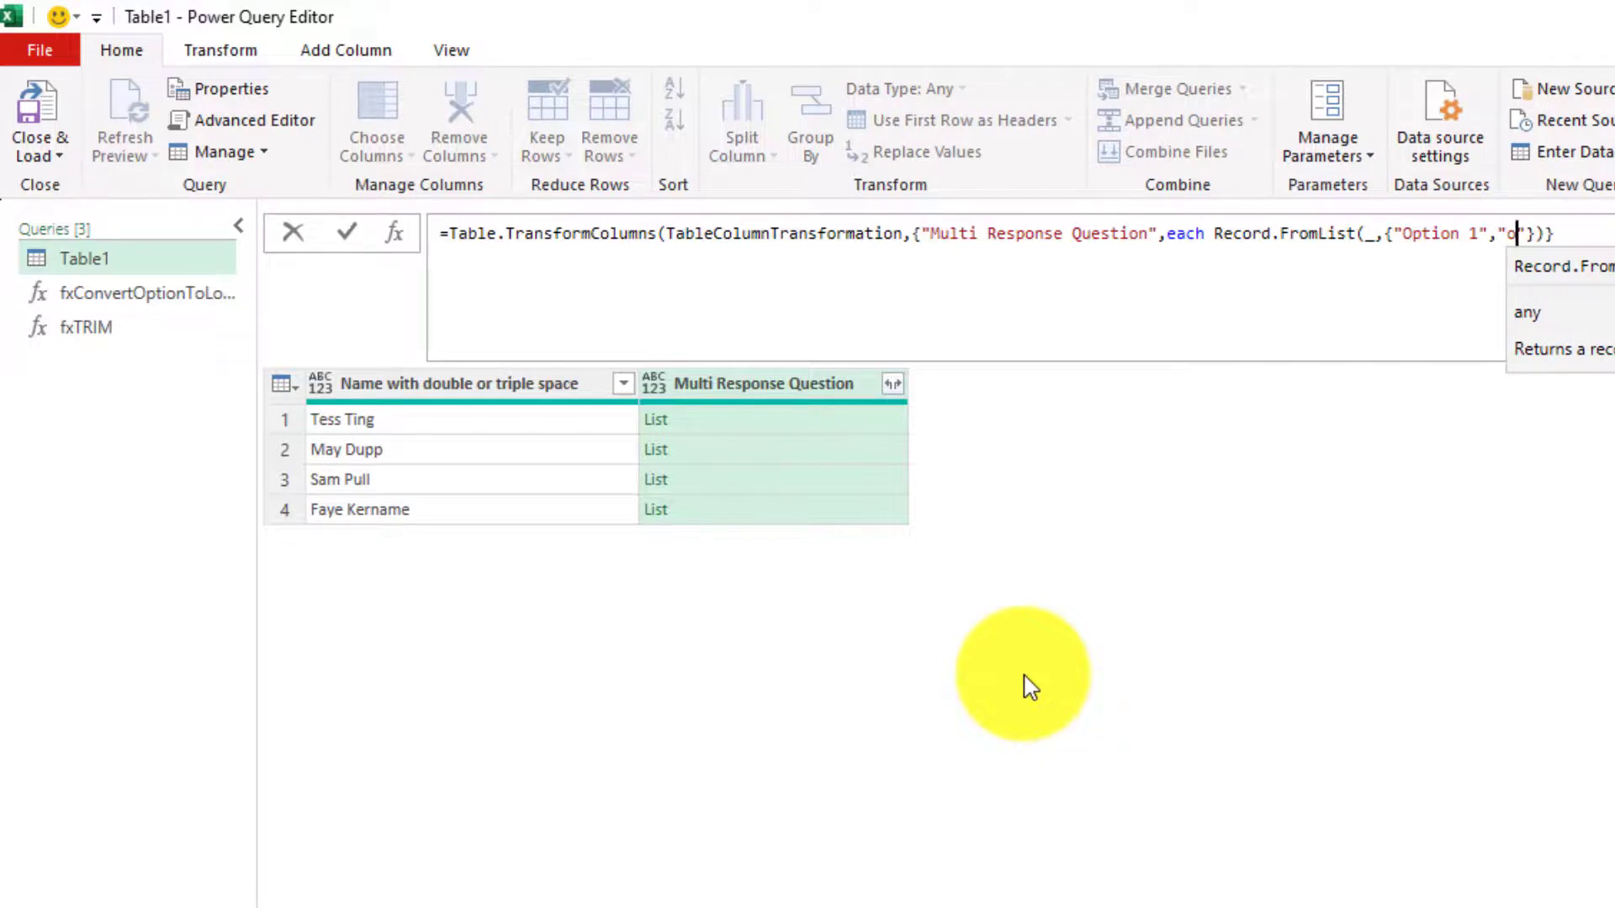
pyautogui.press('BackSpace')
pyautogui.write('Opti')
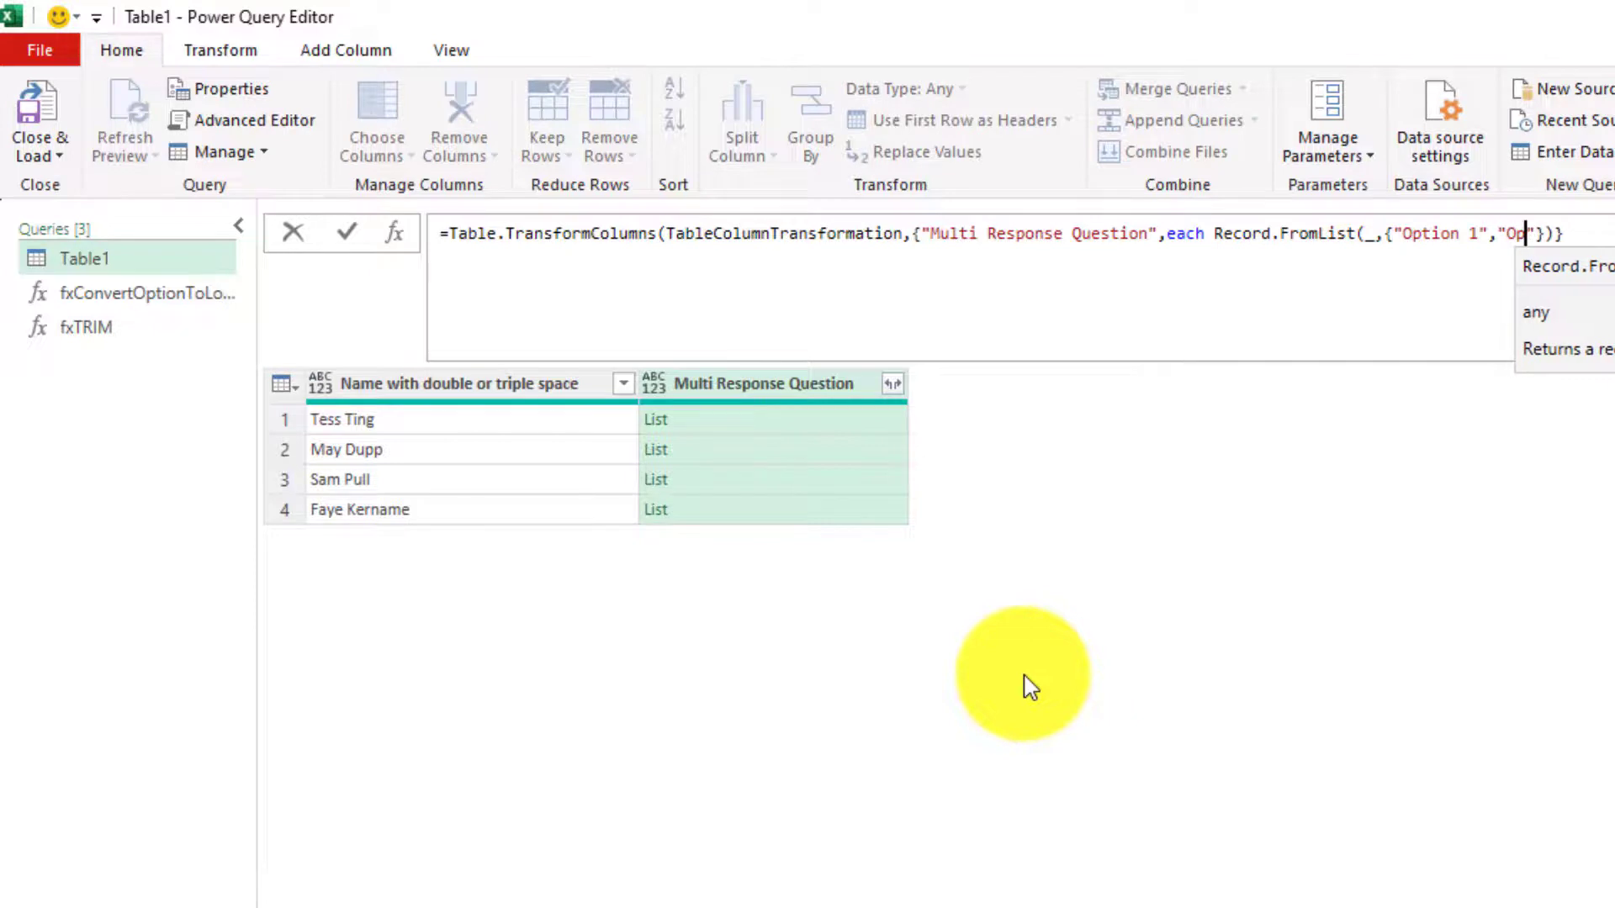
pyautogui.write('on 2')
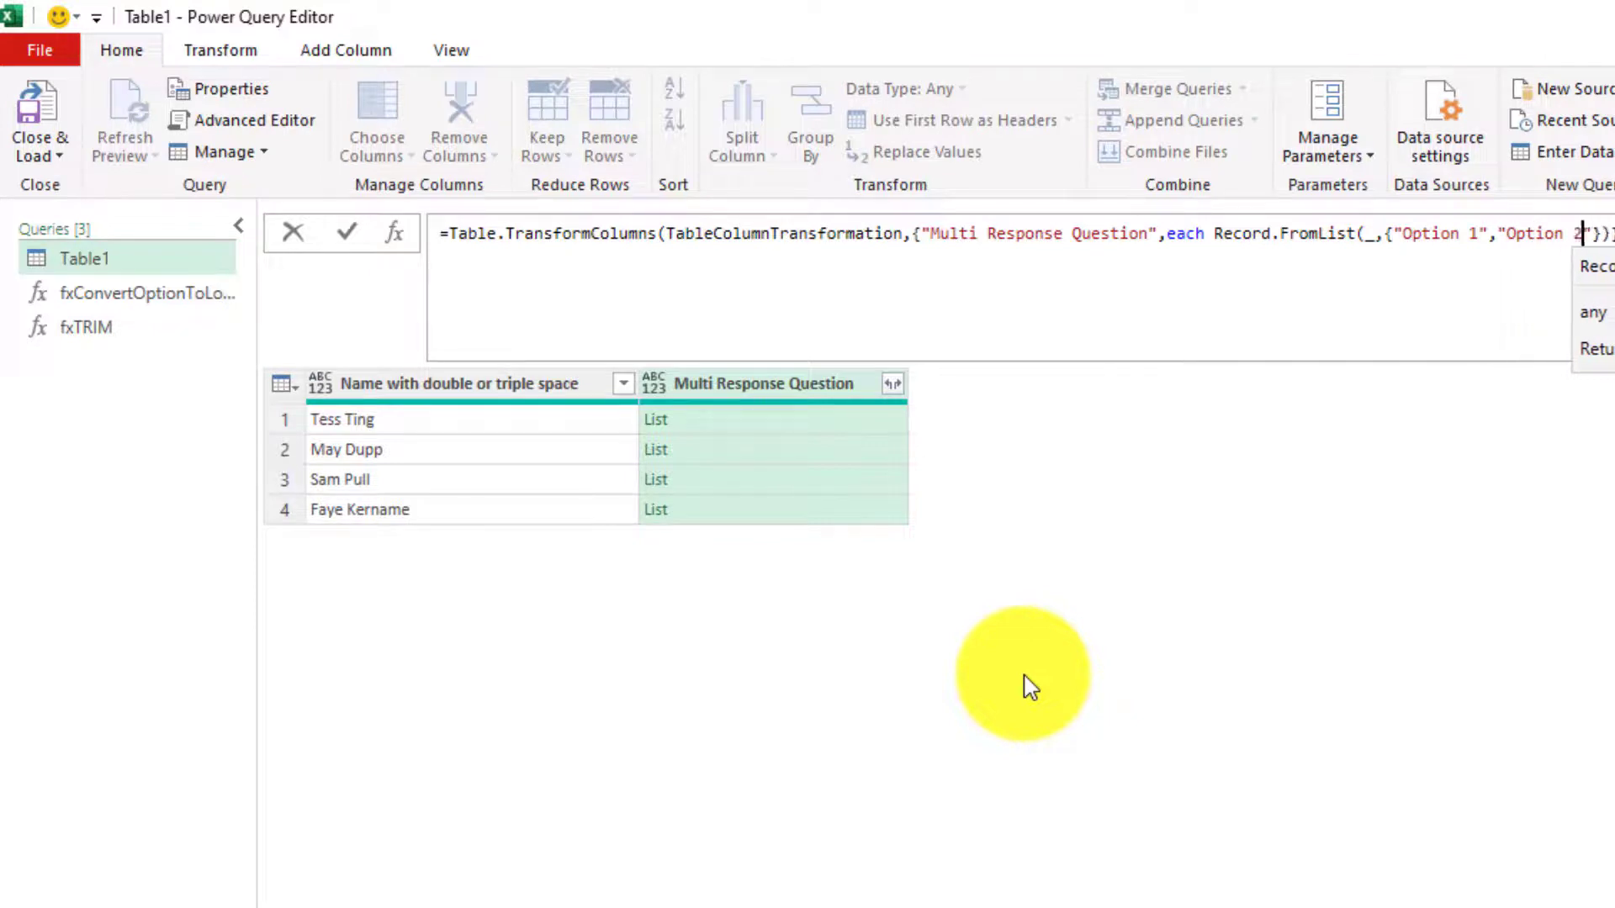
# - Add "Option 3" as the third field name, close the remaining brackets and apply the formula
pyautogui.write('","')
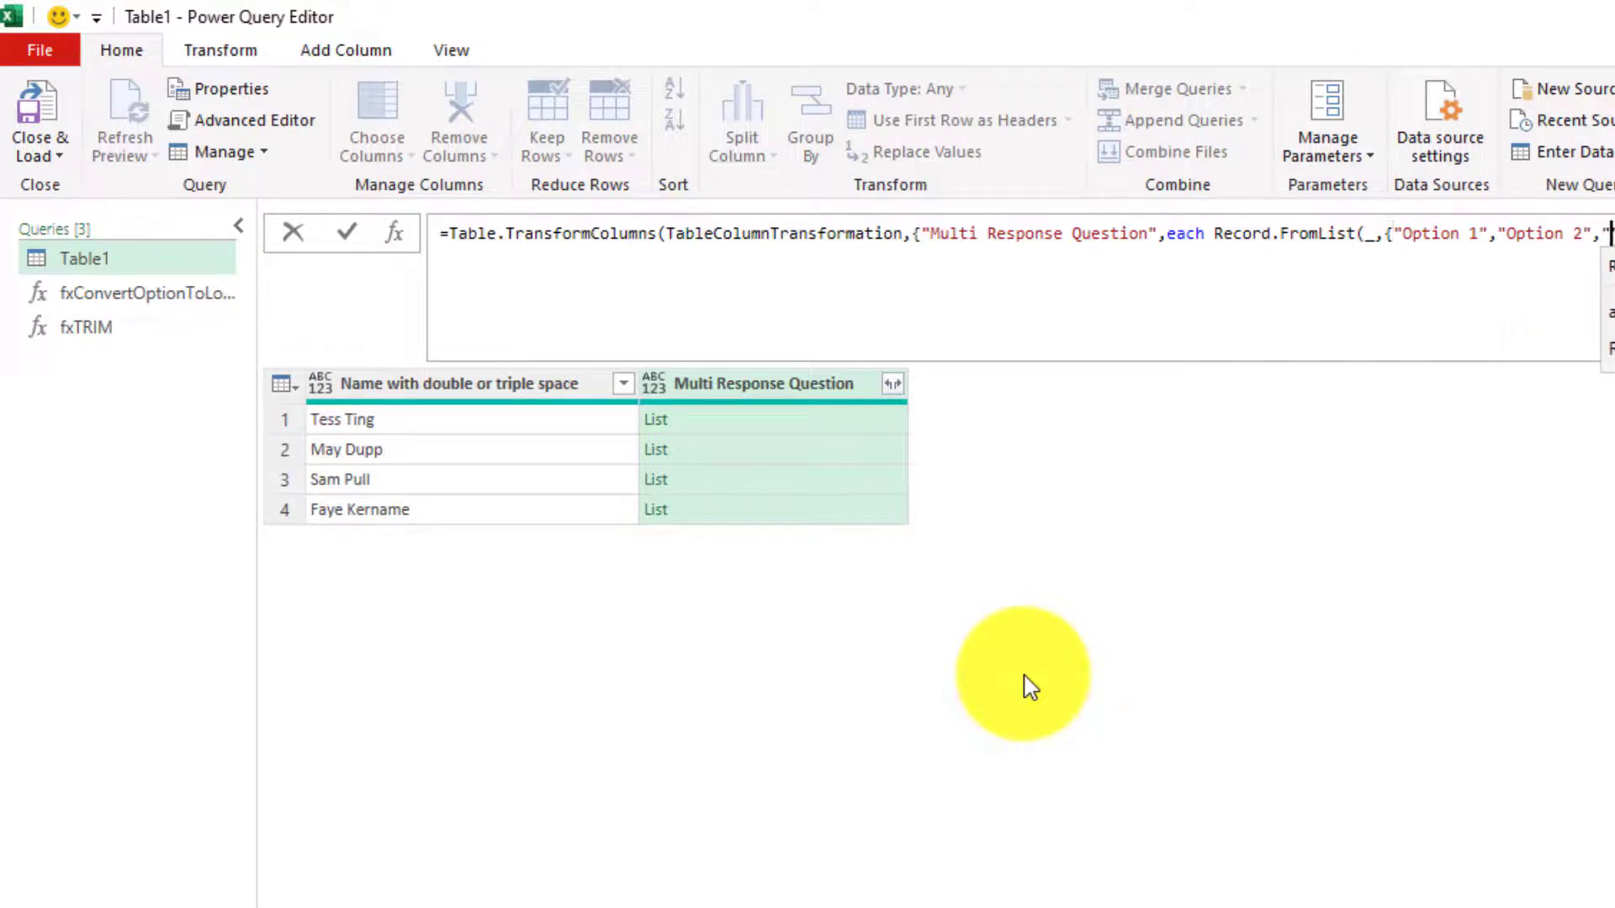
pyautogui.write('O')
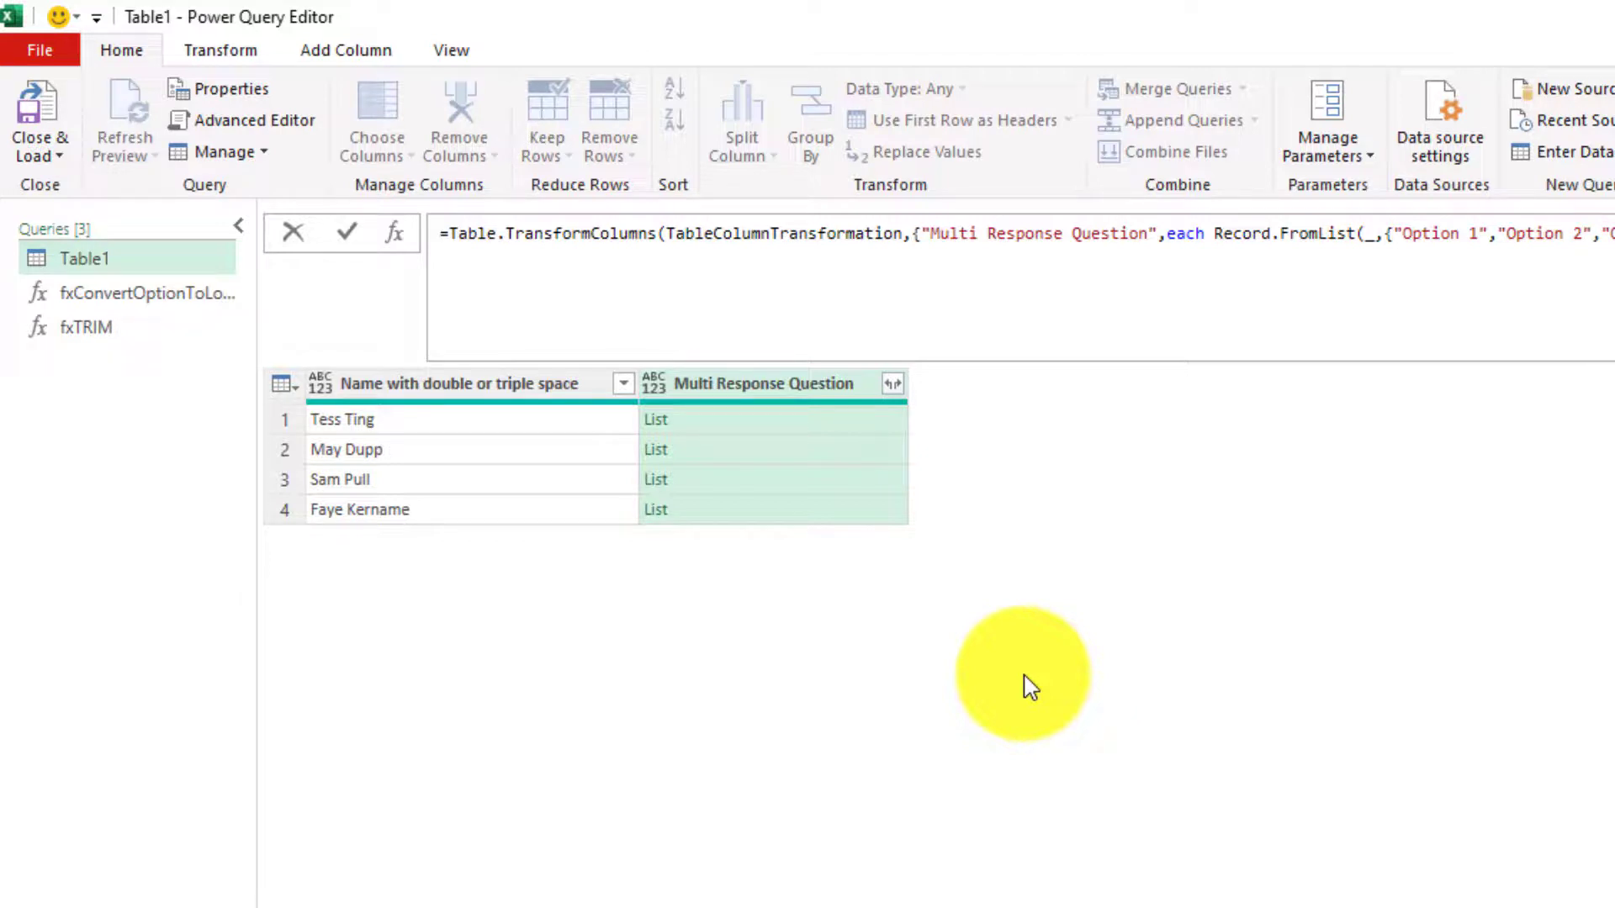
pyautogui.write(')}')
pyautogui.press('Return')
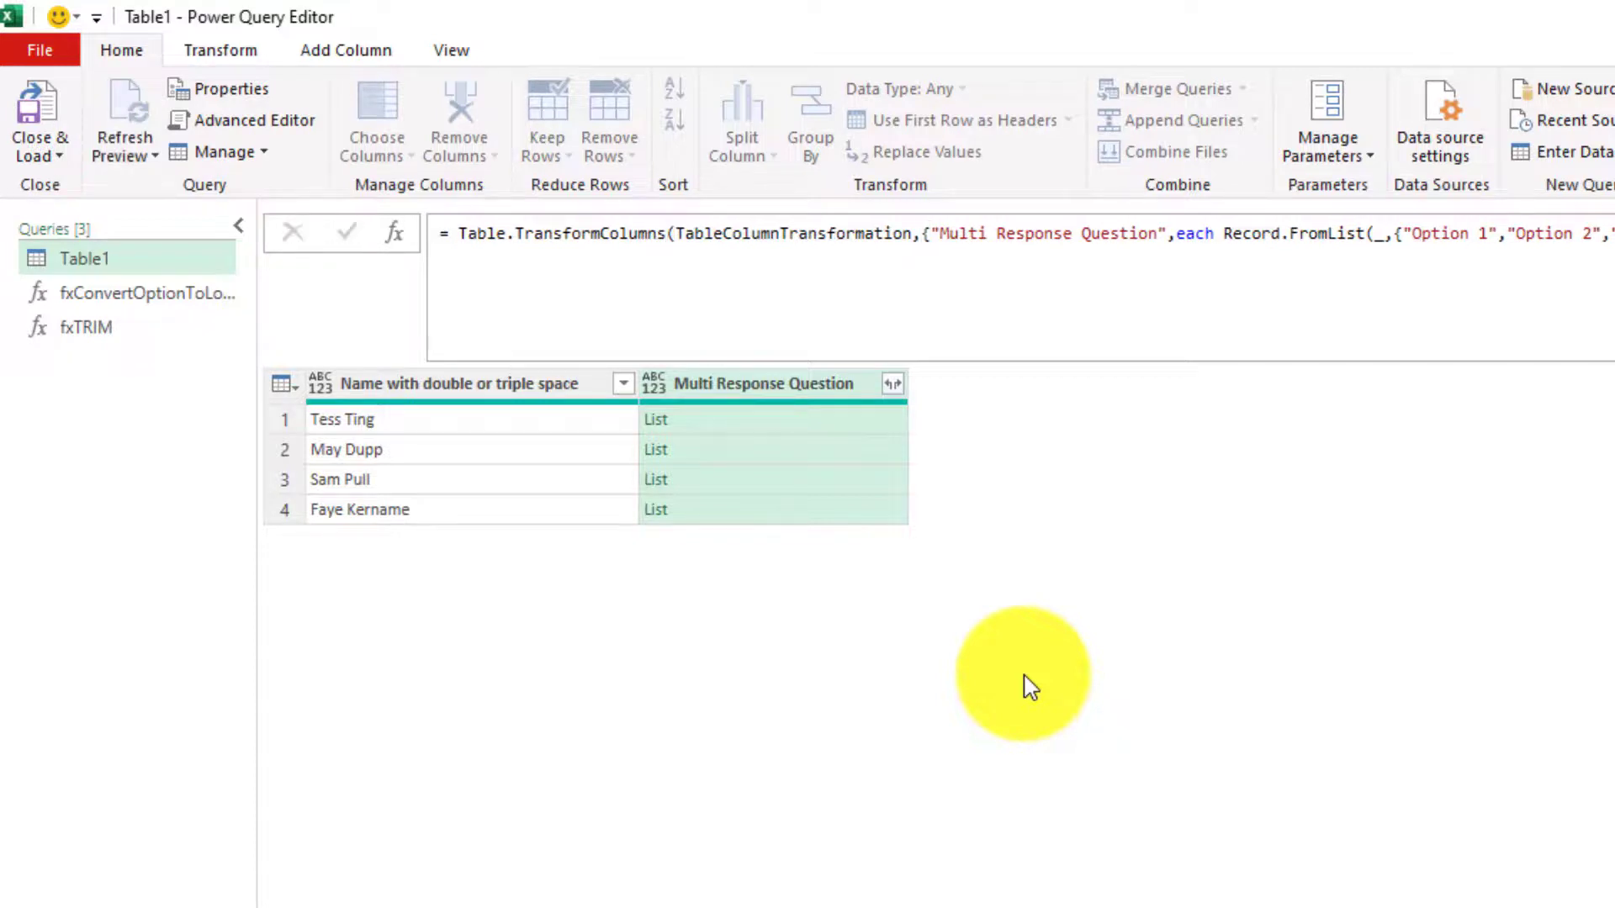
# - Expand the Multi Response Question records into Option 1, Option 2 and Option 3 columns without the original column name as prefix
pyautogui.click(814, 420)
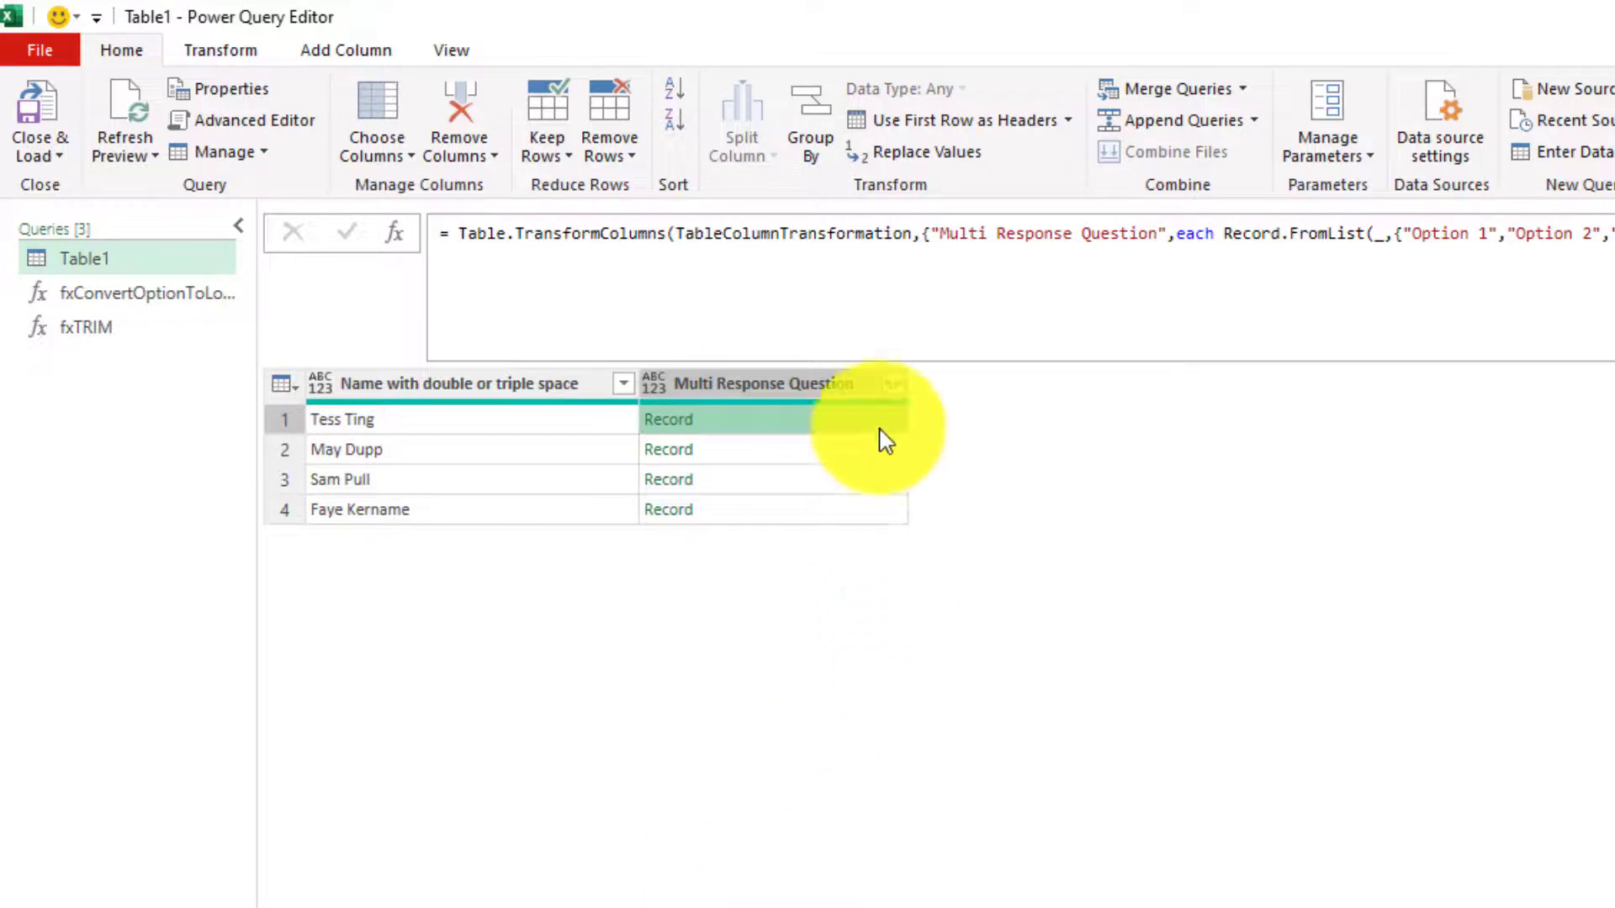
pyautogui.click(893, 384)
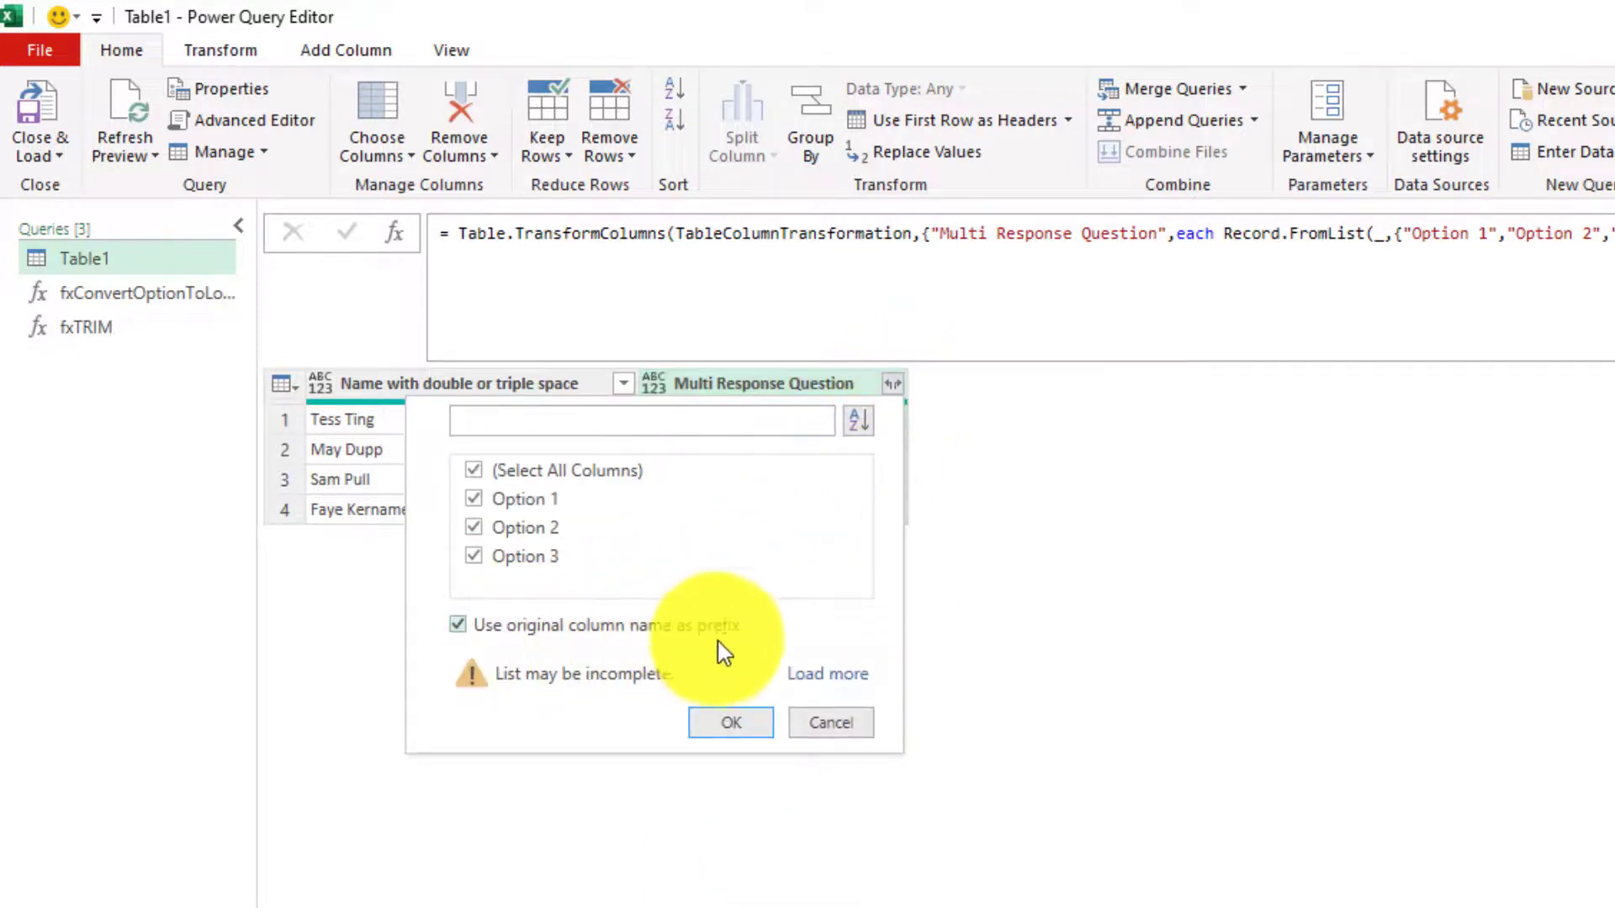
pyautogui.click(809, 674)
pyautogui.click(486, 703)
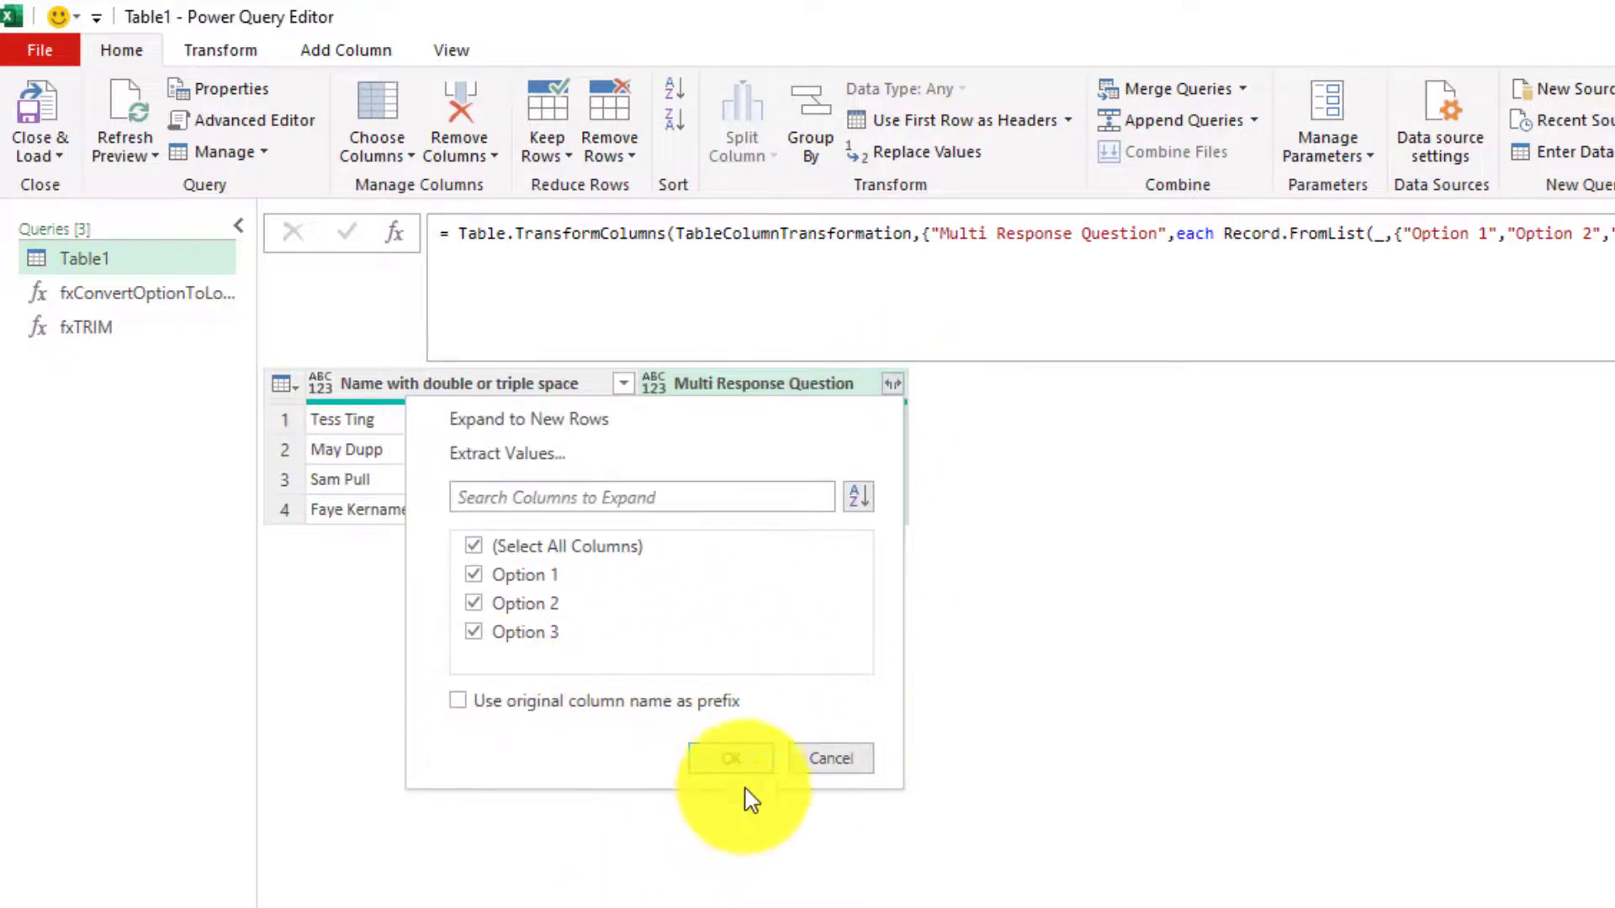
pyautogui.click(737, 757)
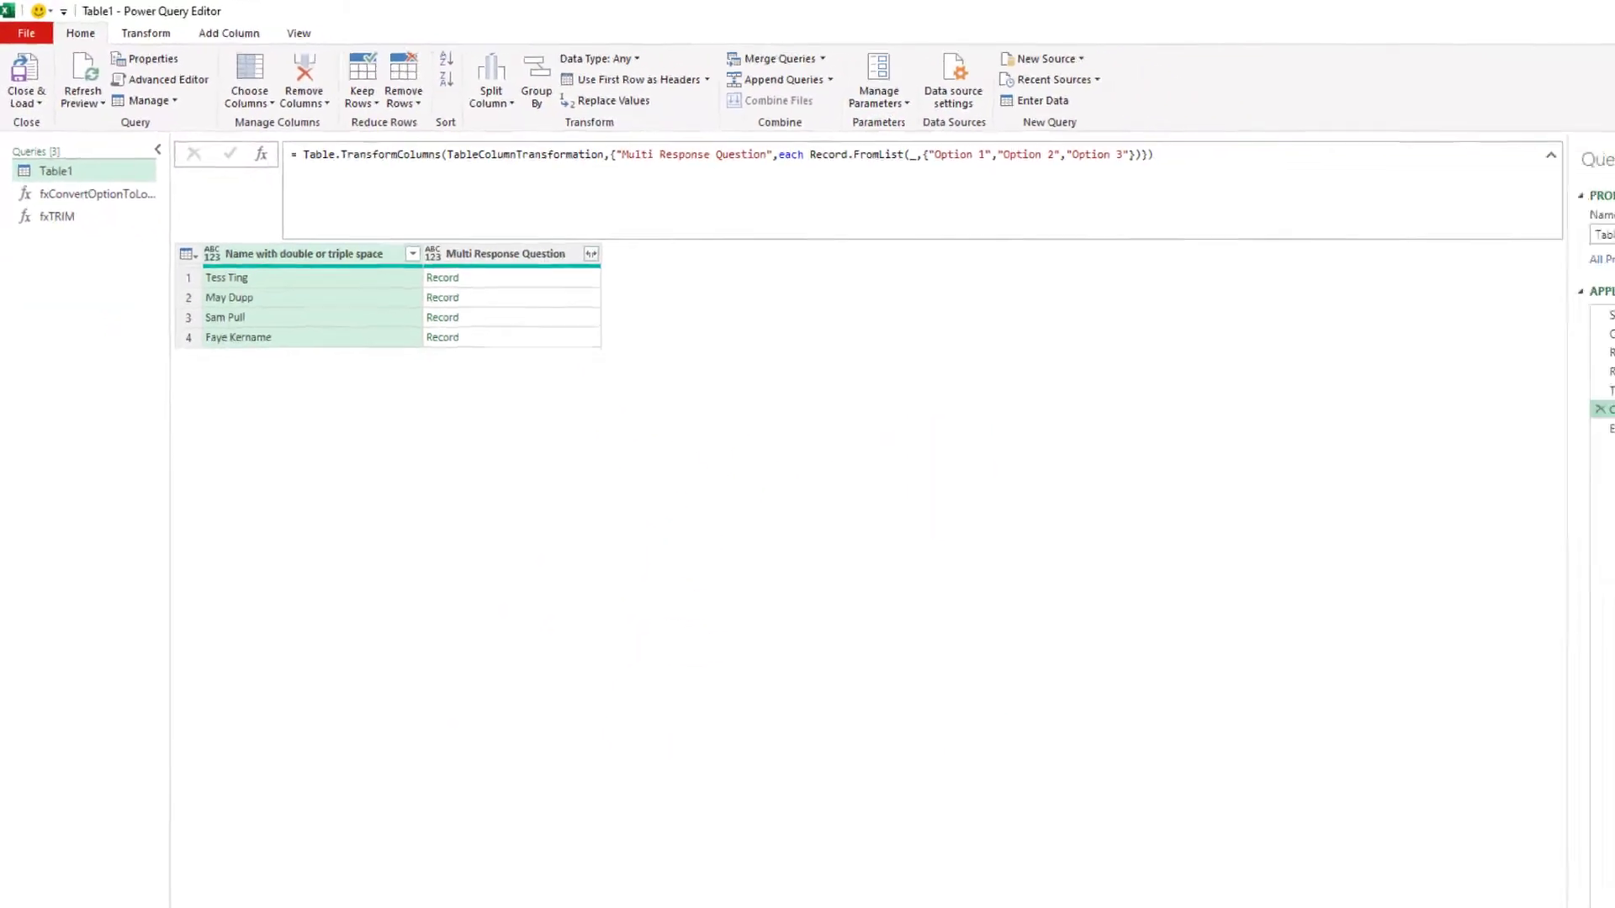
# - Open the name of the Custom1 applied step for renaming
pyautogui.rightClick(1447, 364)
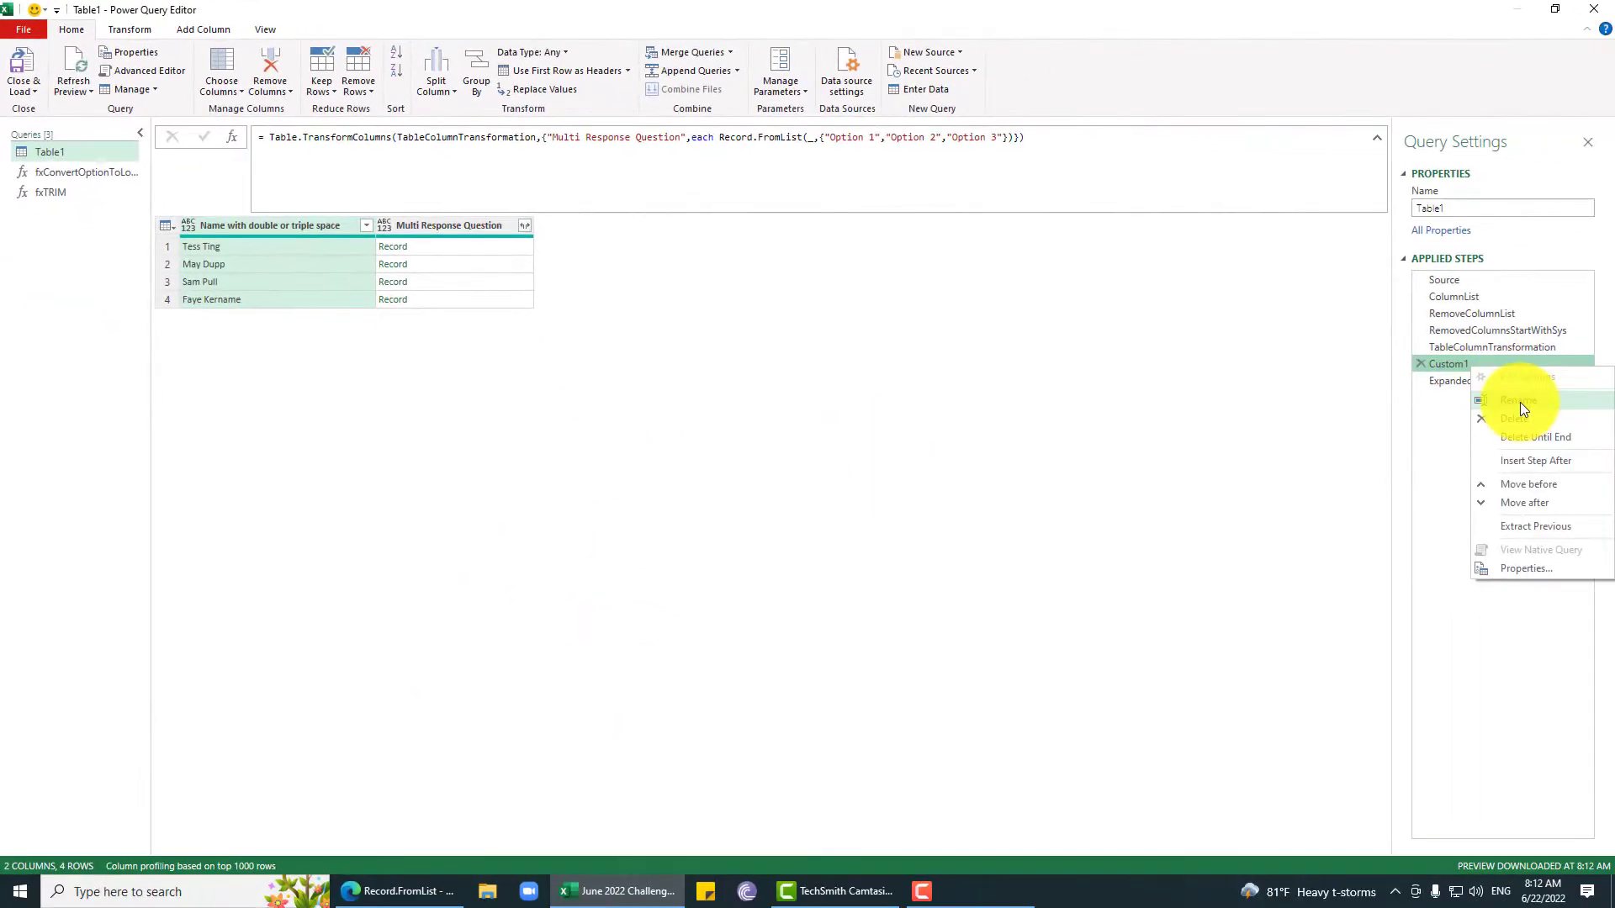
pyautogui.click(1521, 402)
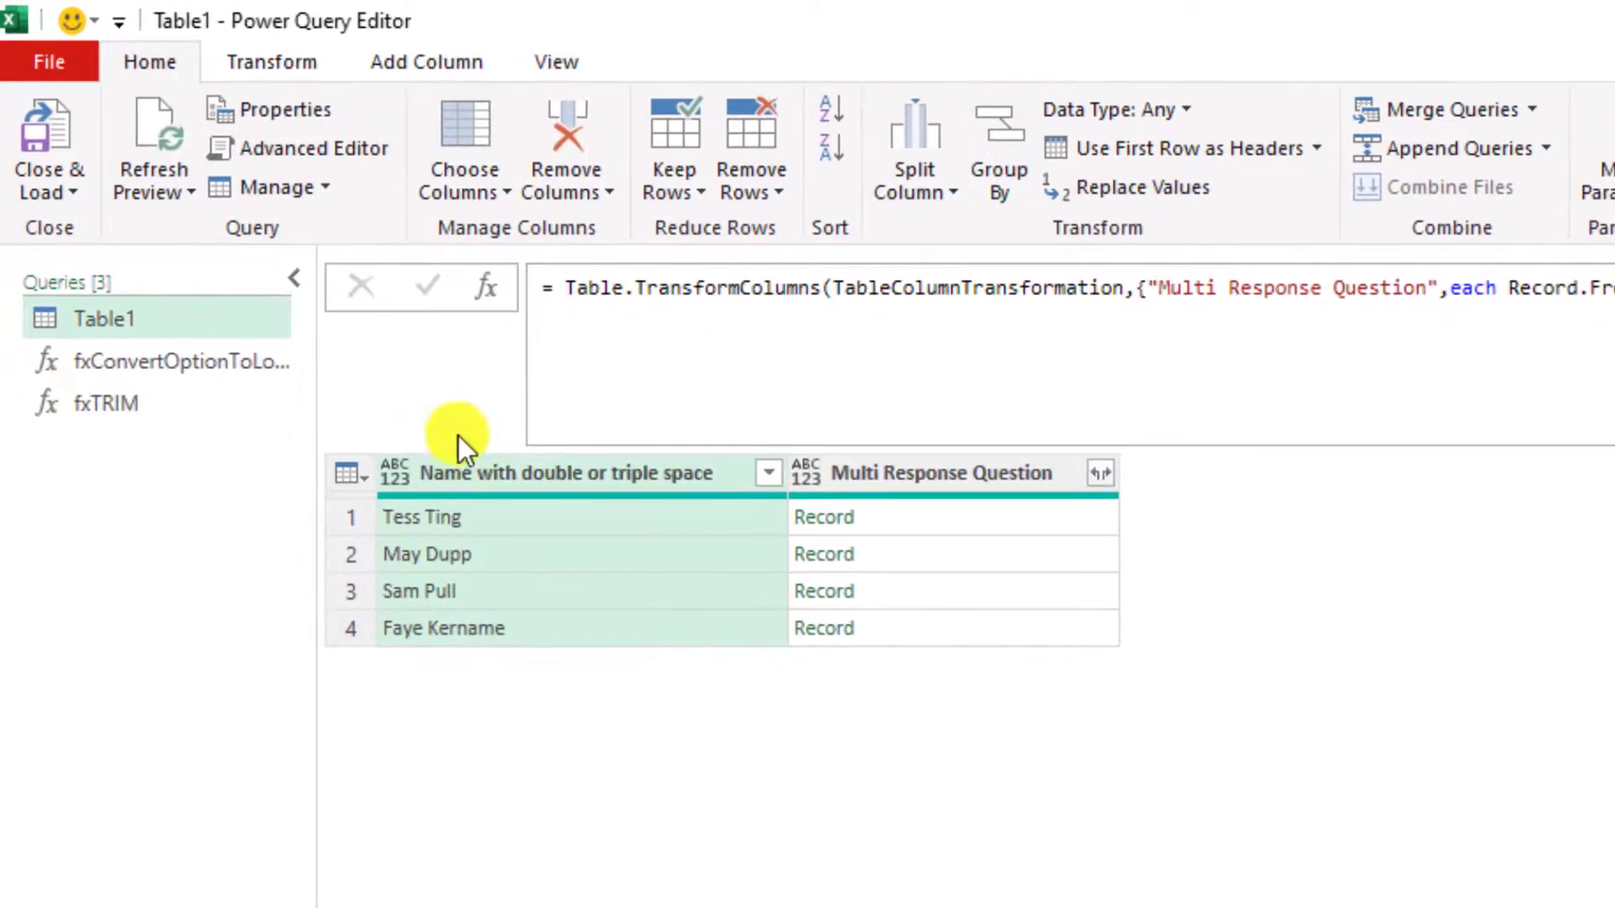
# - Change the return type of the fxConvertOptionToLogical function to record and check the Custom1 step of Table1
pyautogui.click(180, 370)
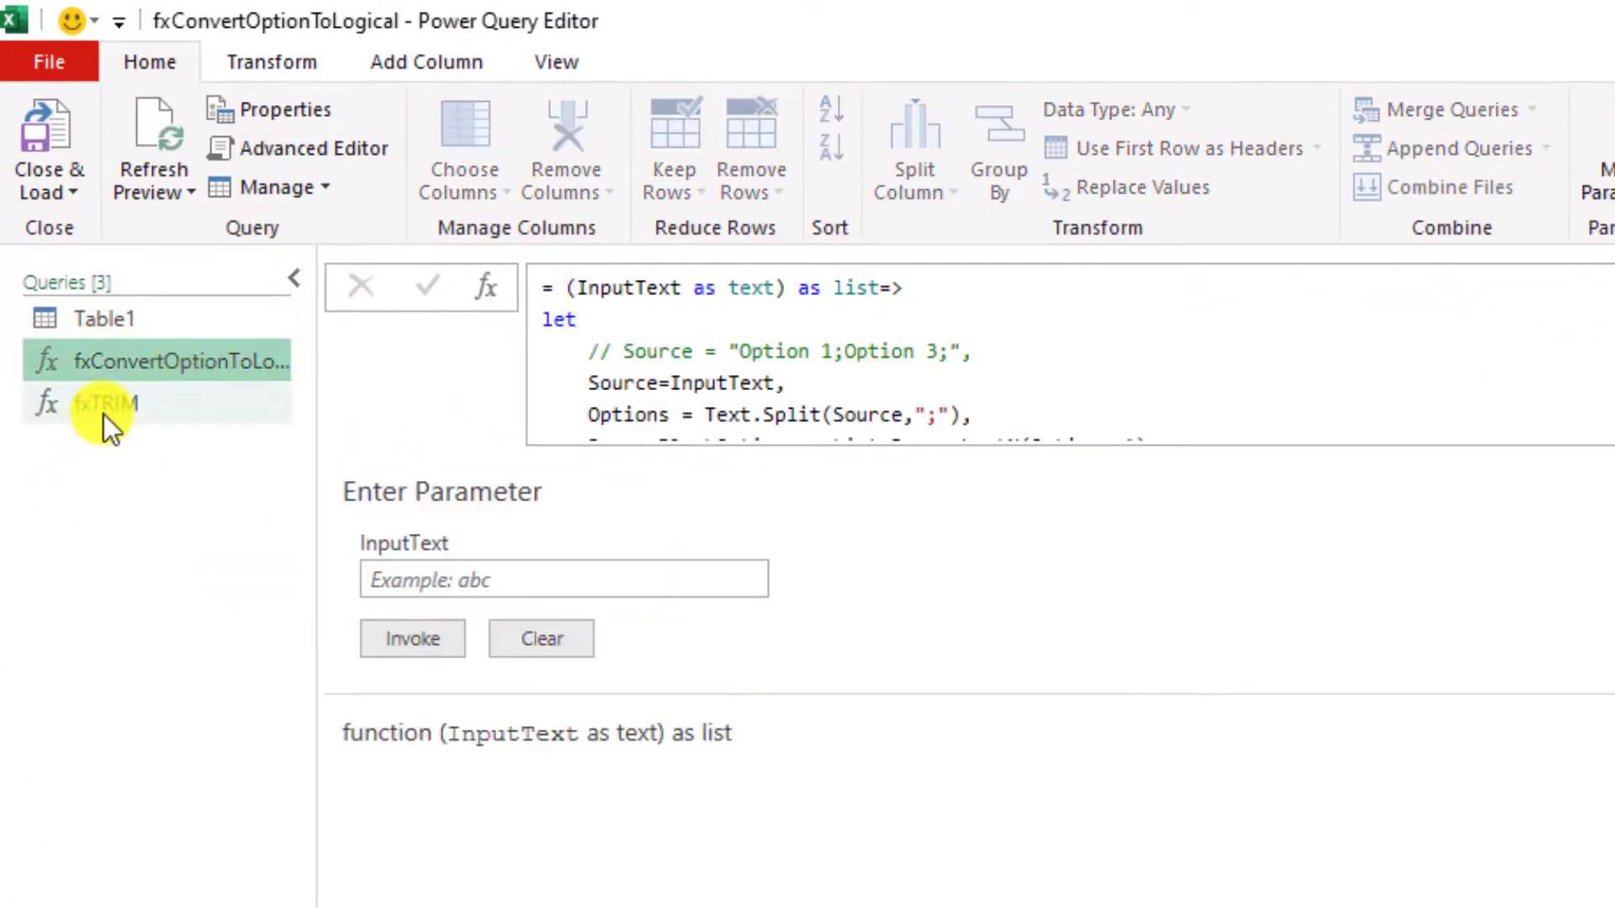
pyautogui.click(306, 148)
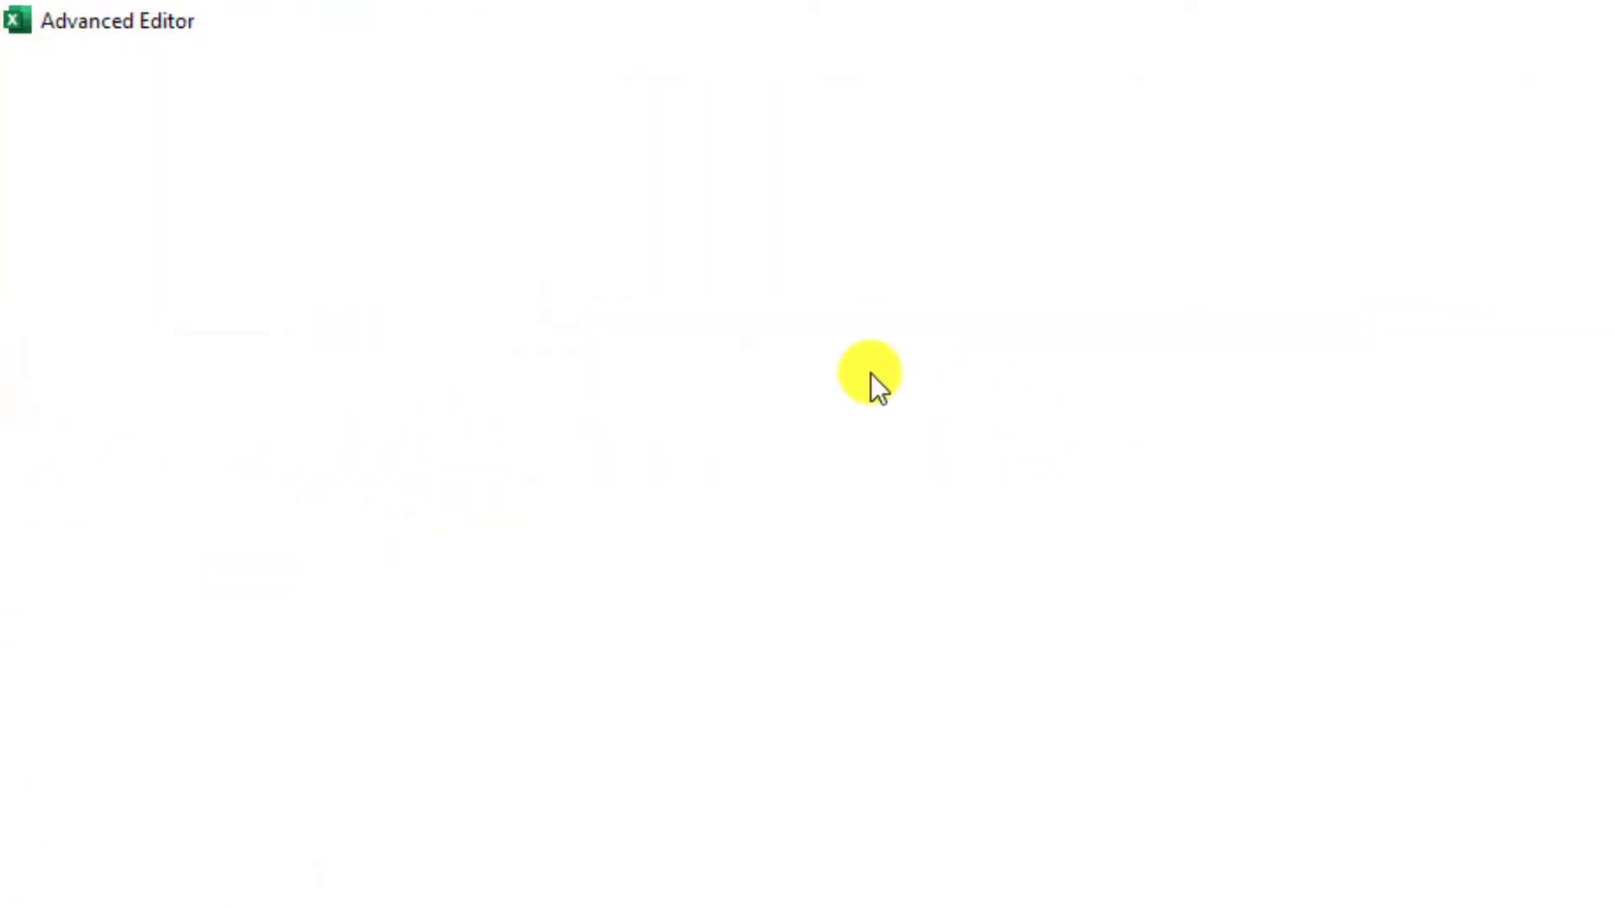
pyautogui.doubleClick(366, 195)
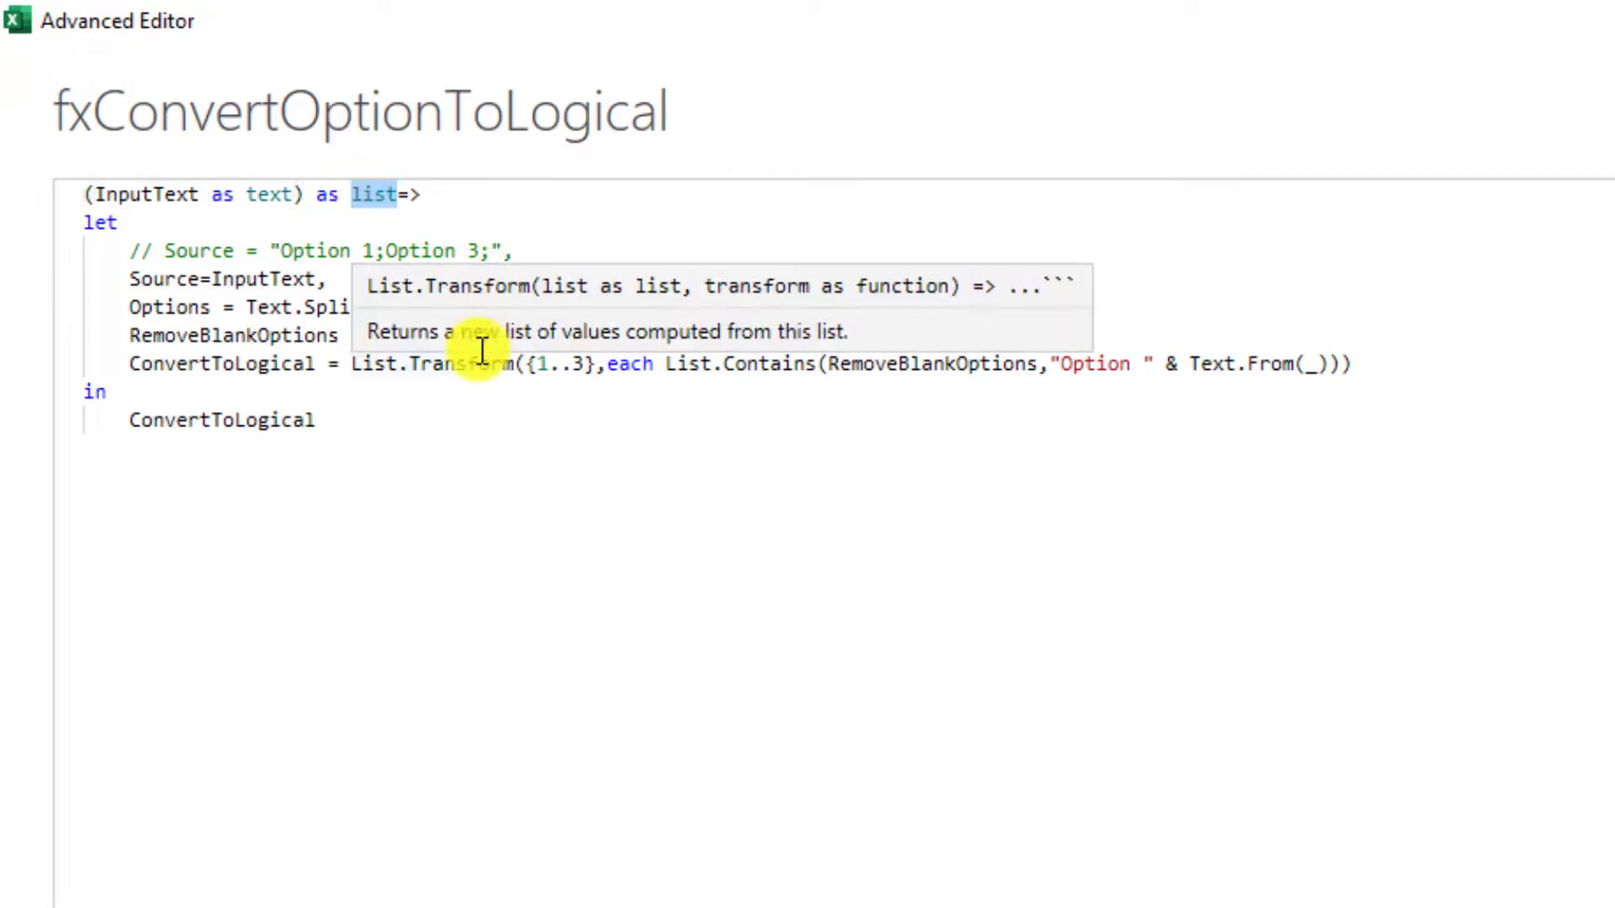
pyautogui.write('re')
pyautogui.press('BackSpace')
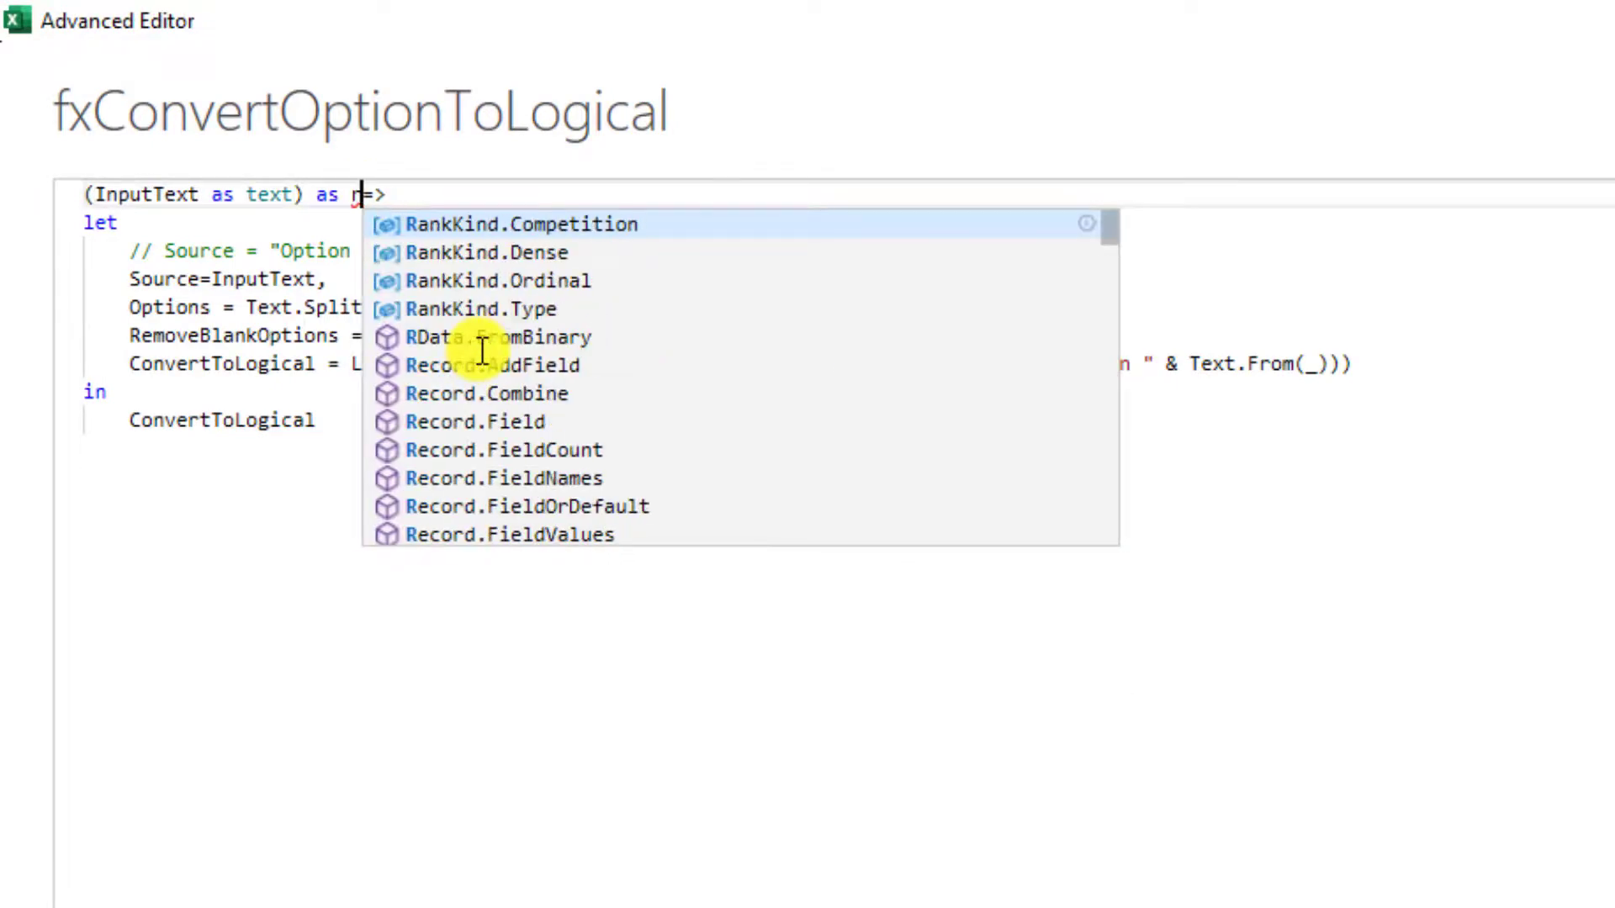
pyautogui.write('Ecord')
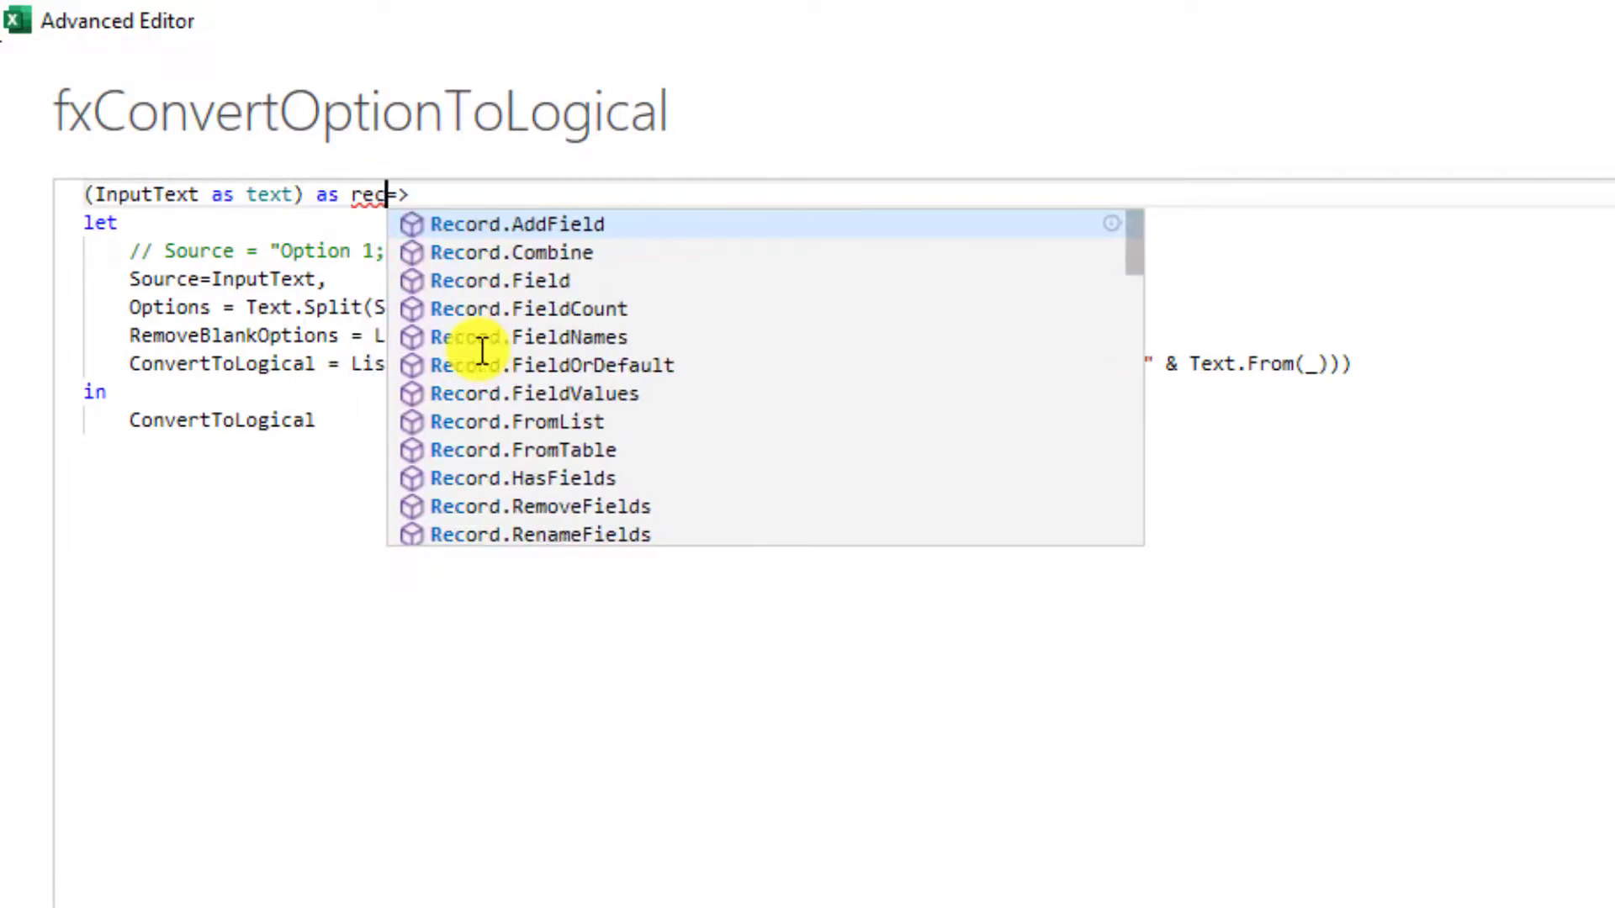
pyautogui.click(231, 500)
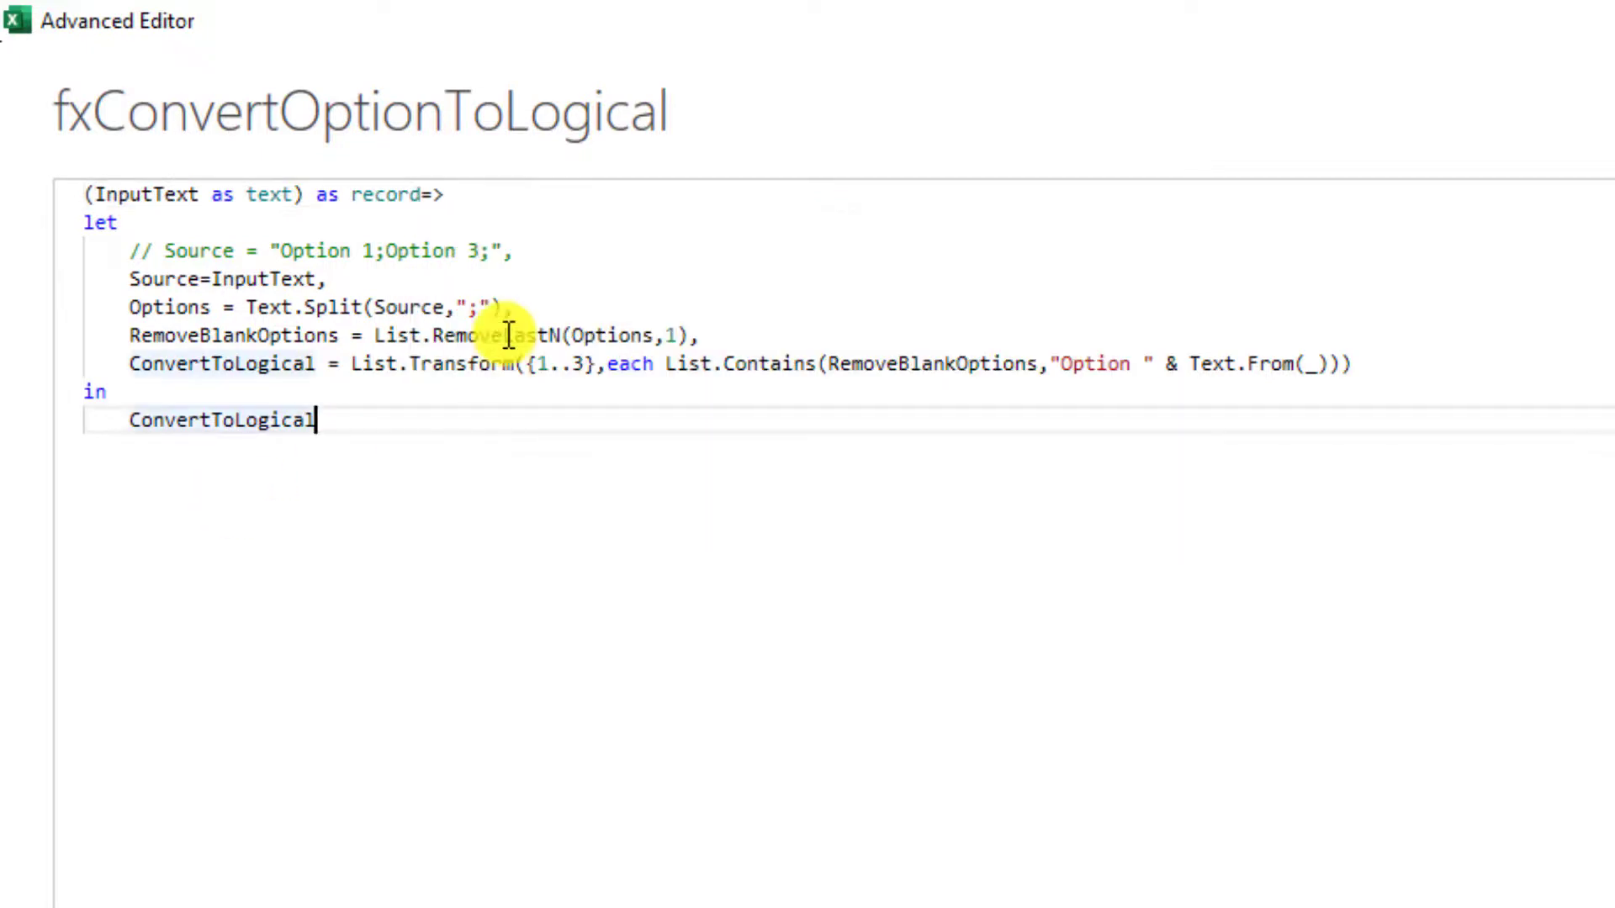
pyautogui.click(129, 425)
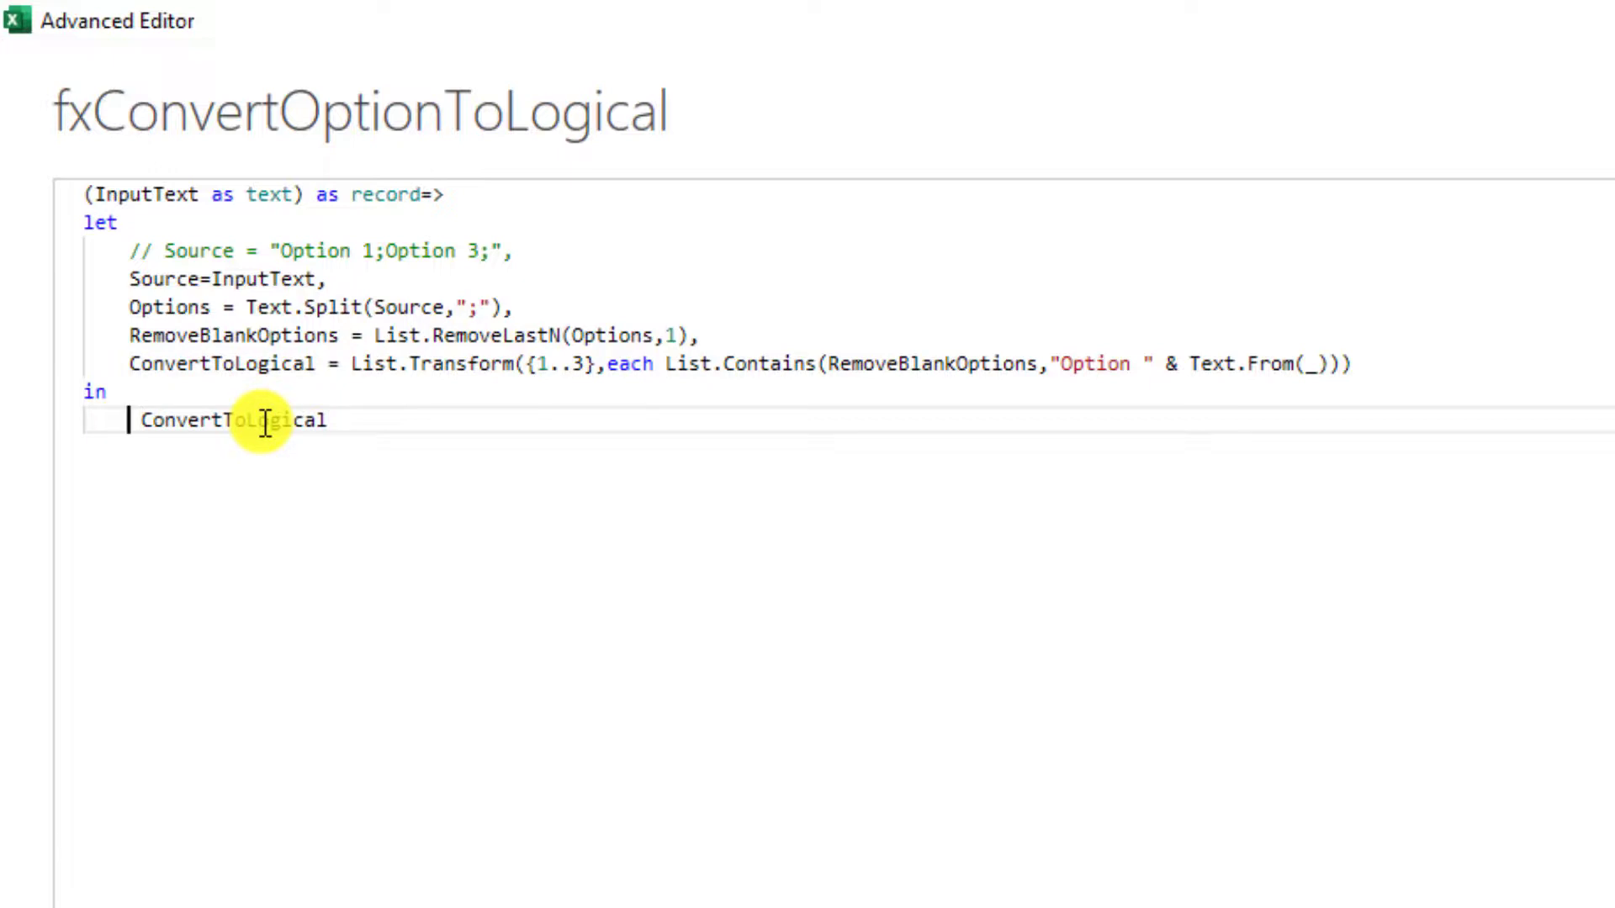
pyautogui.write('L')
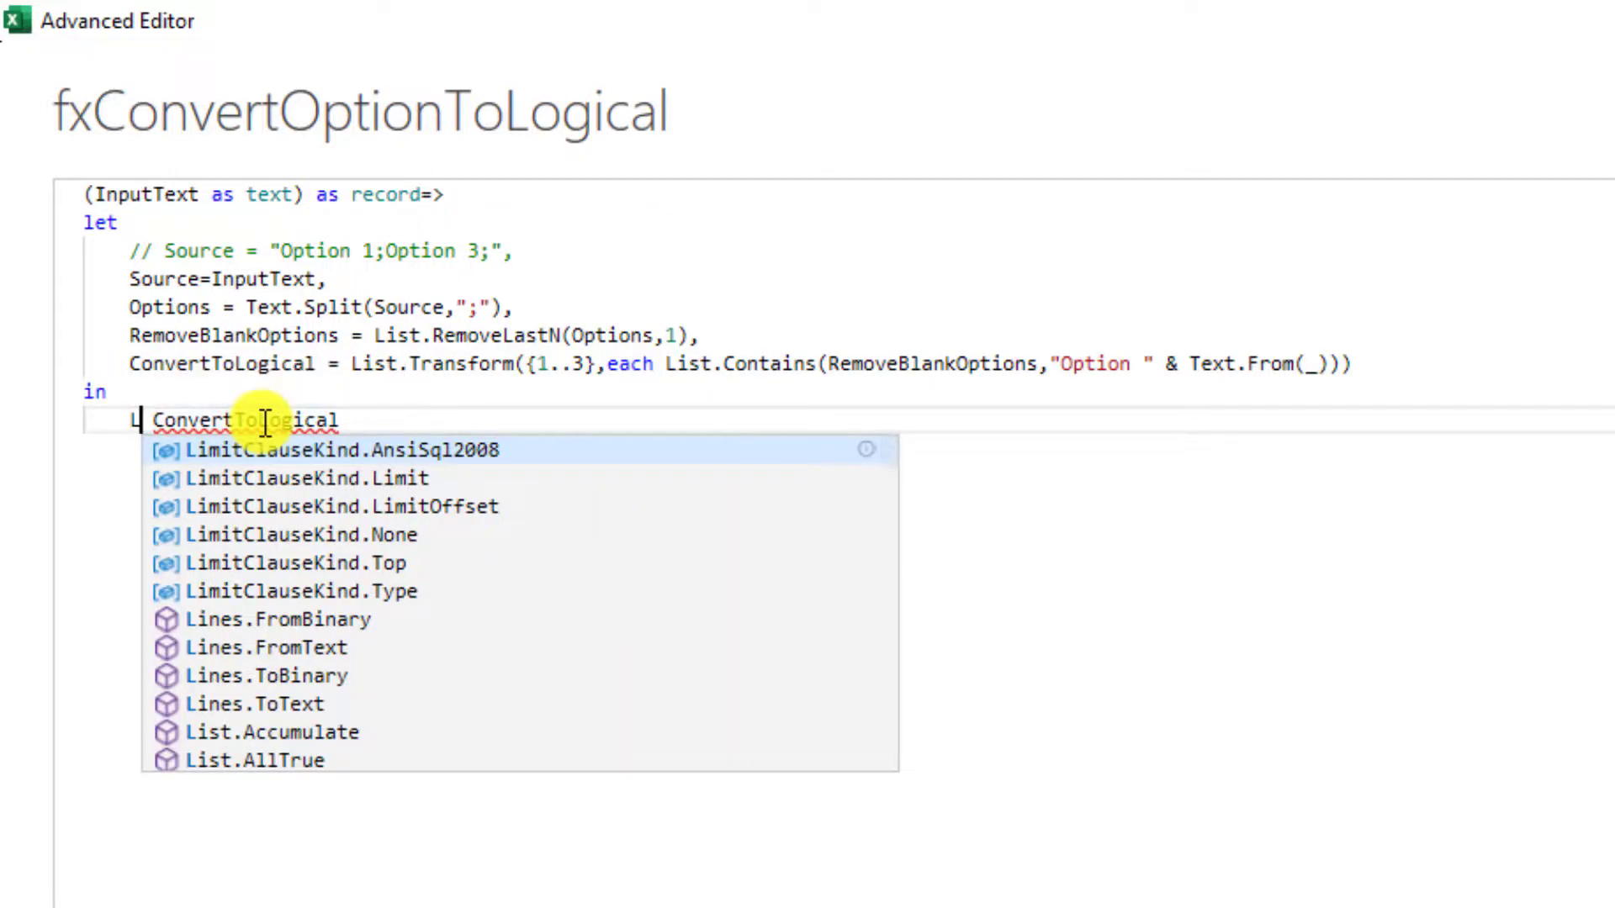
pyautogui.press('BackSpace')
pyautogui.press('Delete')
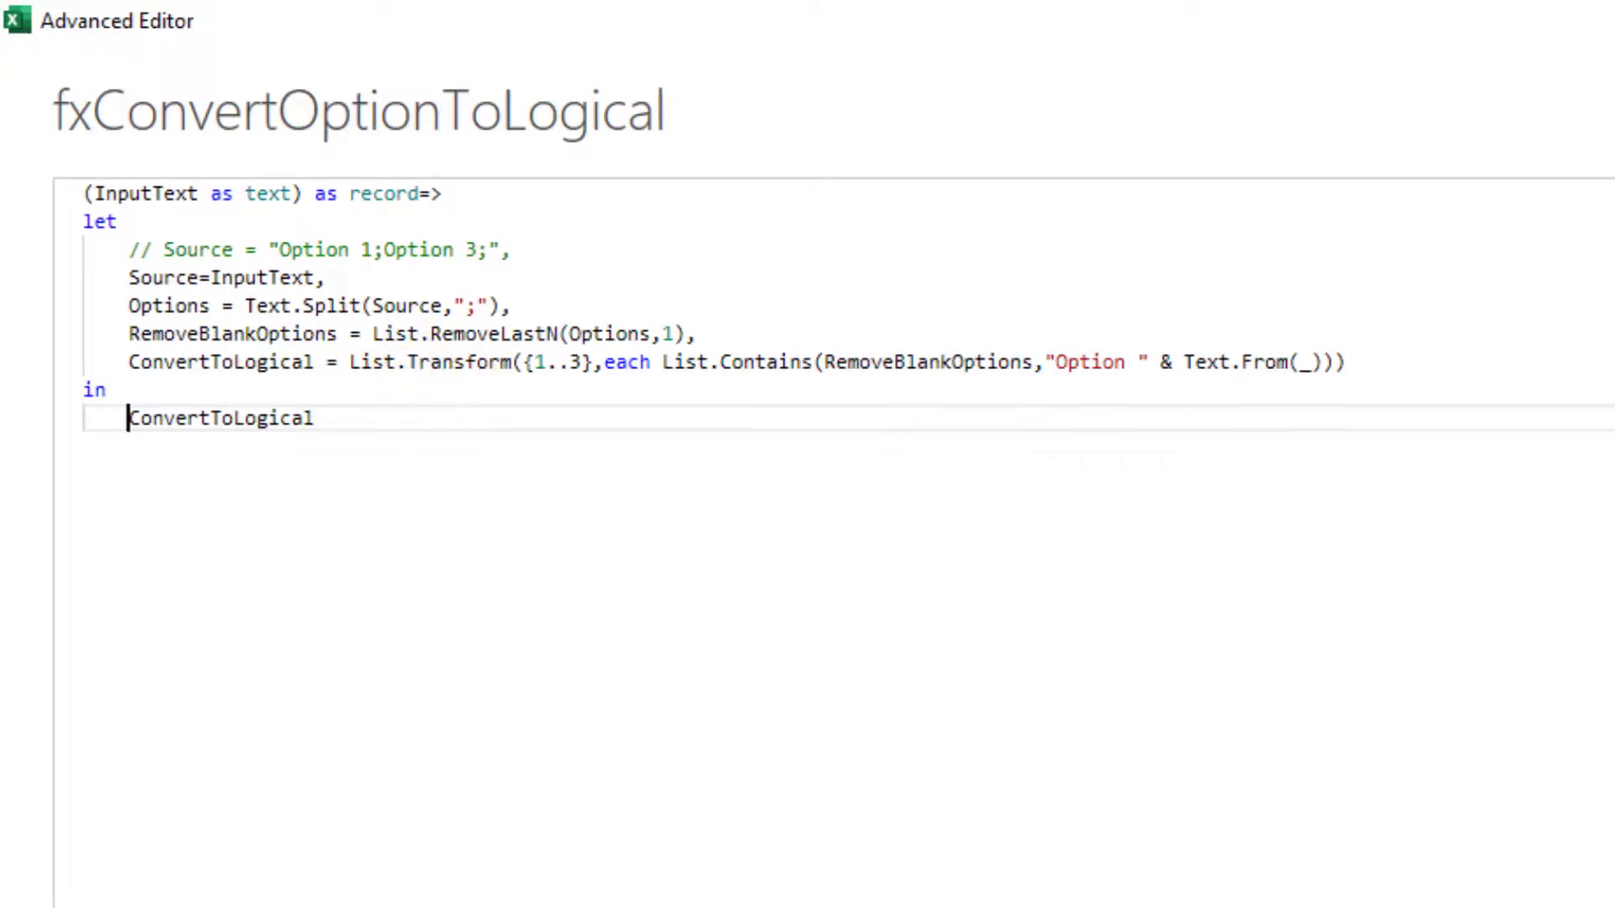
pyautogui.click(1539, 841)
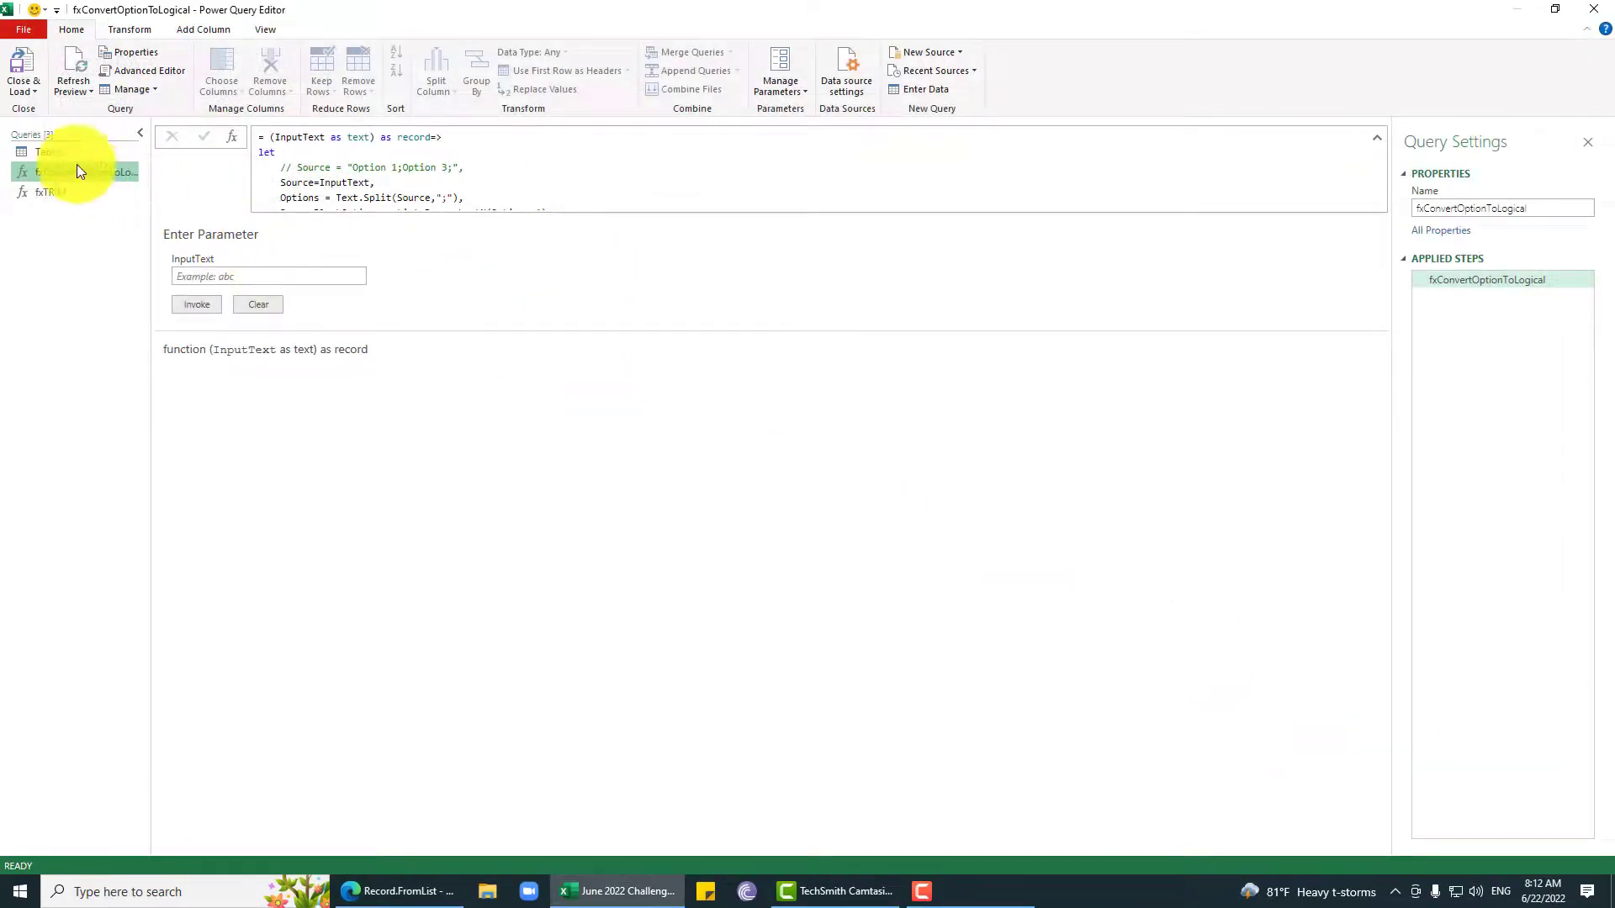
pyautogui.click(50, 153)
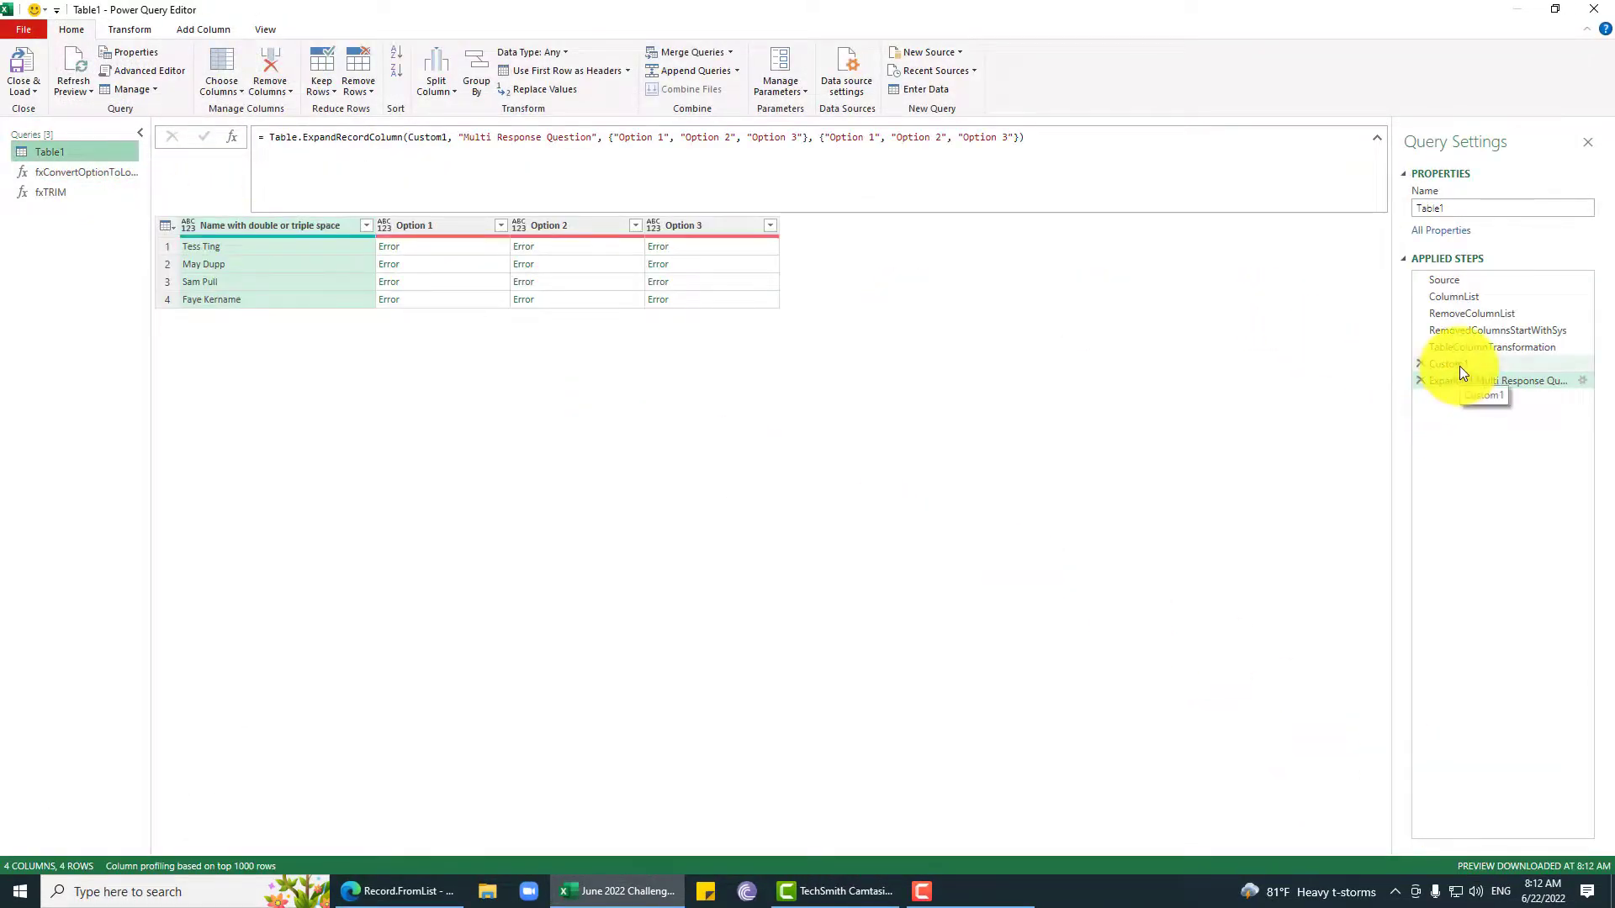
pyautogui.click(1461, 366)
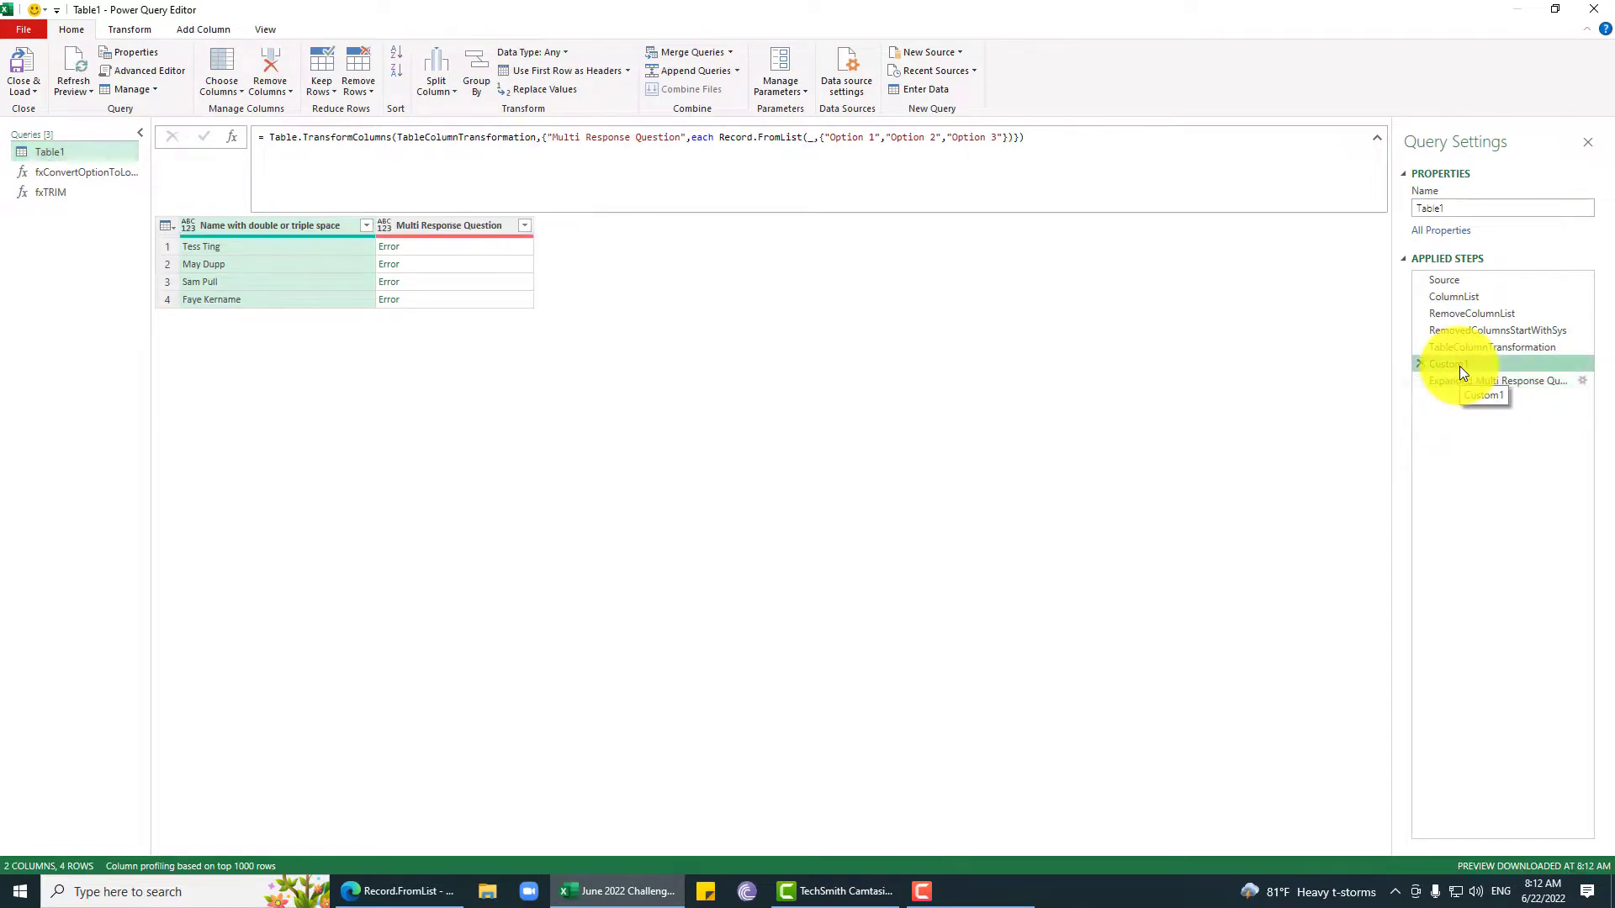
# - Set the return type of the fxConvertOptionToLogical function back to list and apply the edit
pyautogui.click(117, 171)
pyautogui.click(144, 70)
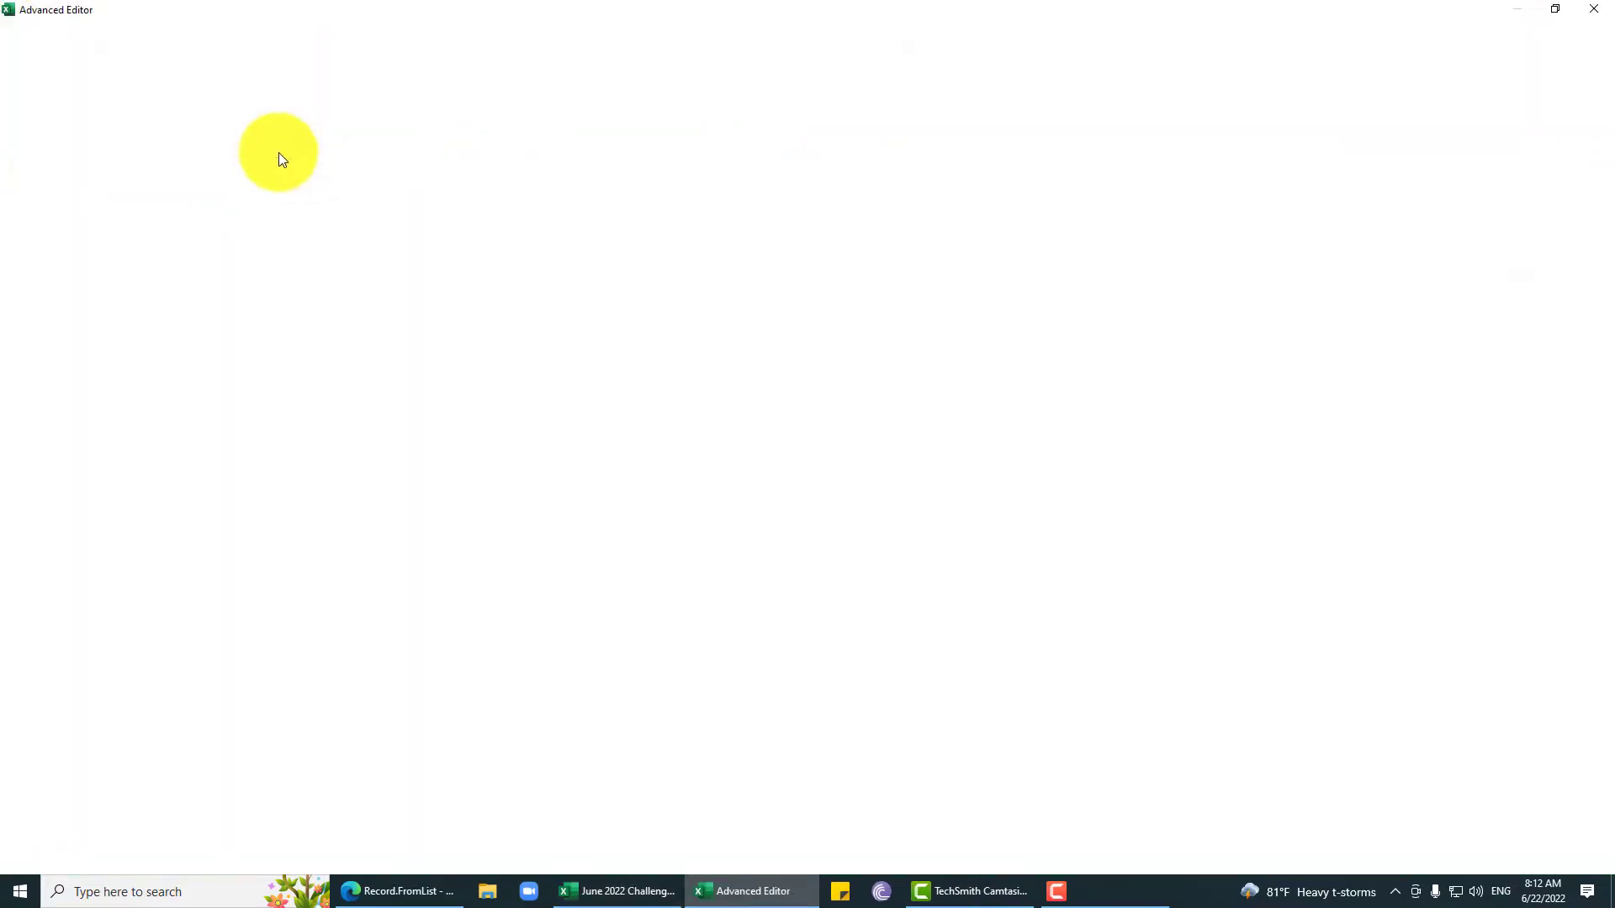
pyautogui.doubleClick(354, 194)
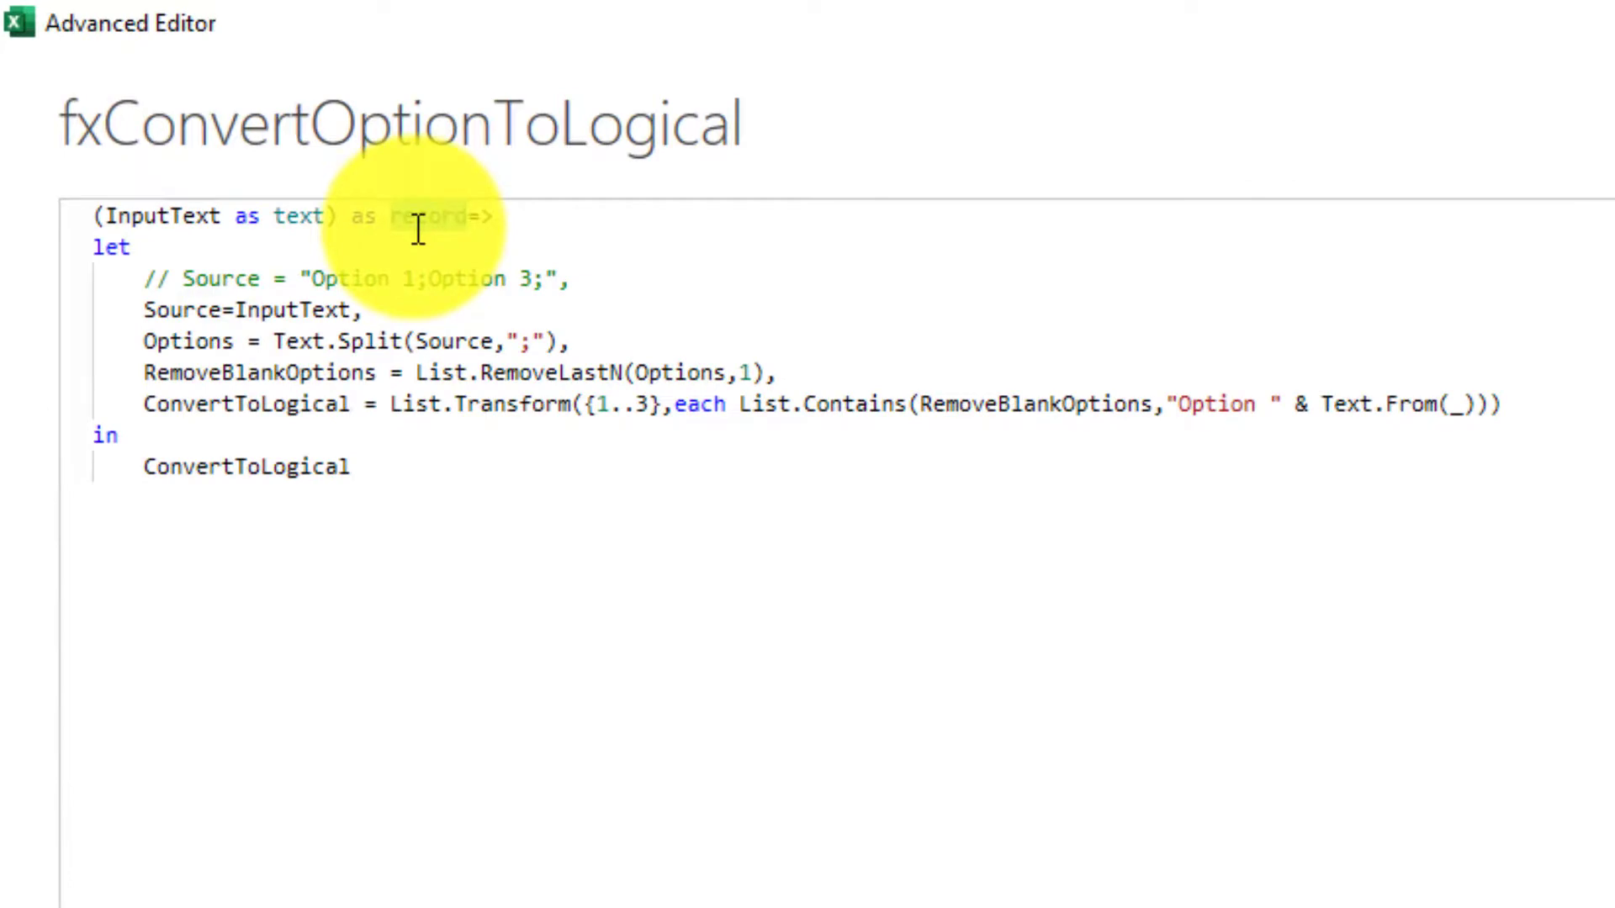
pyautogui.write('list')
pyautogui.click(414, 305)
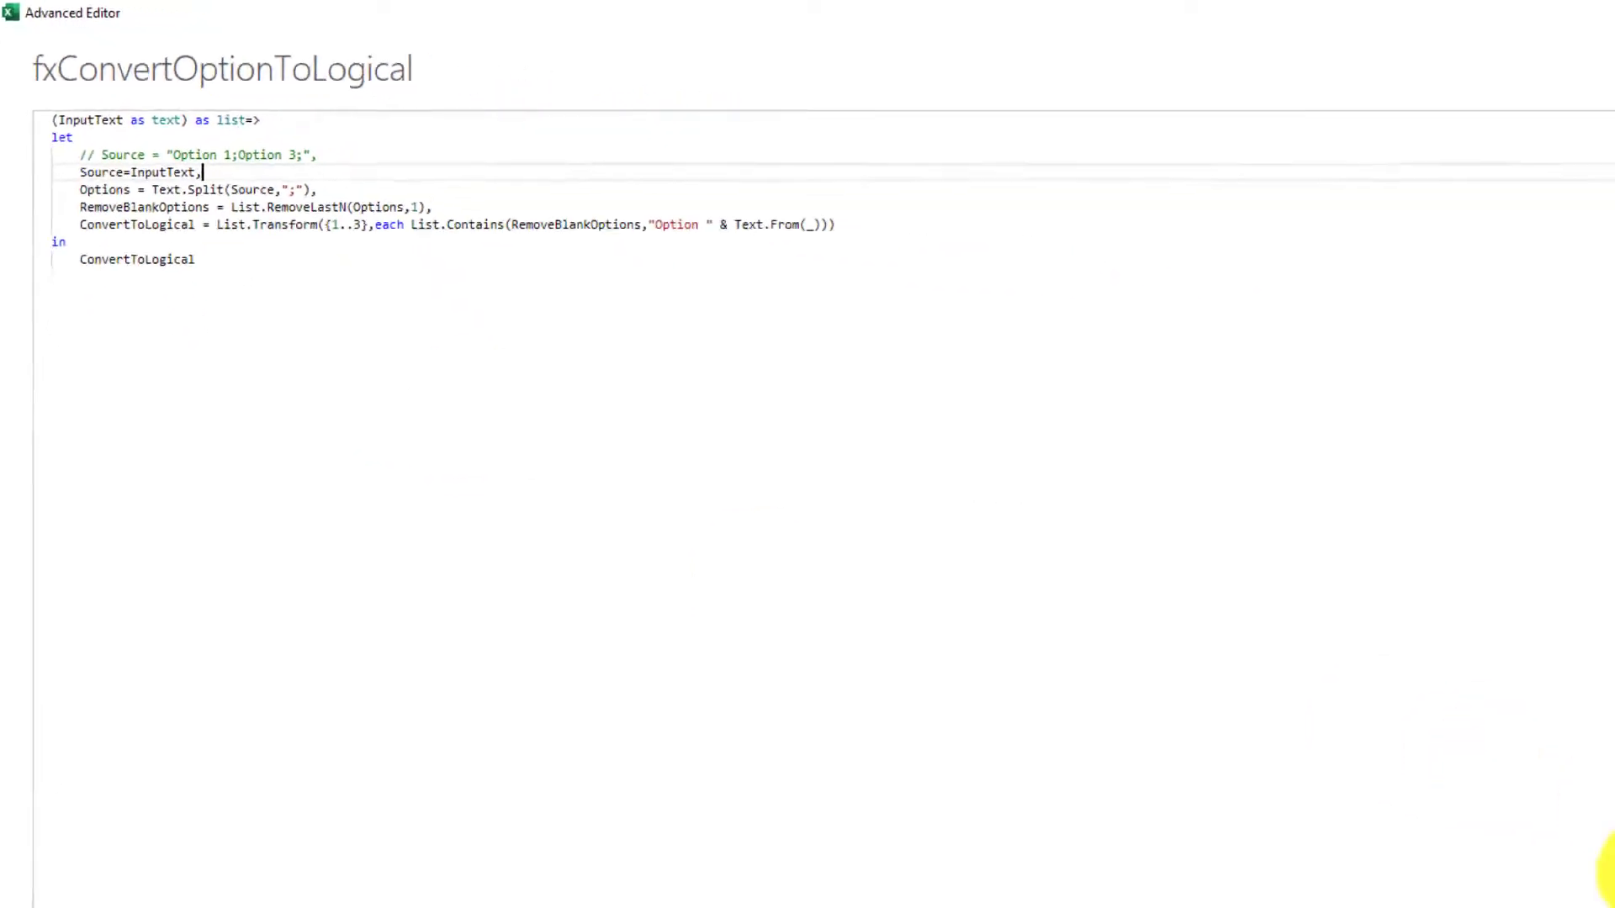
pyautogui.click(1521, 843)
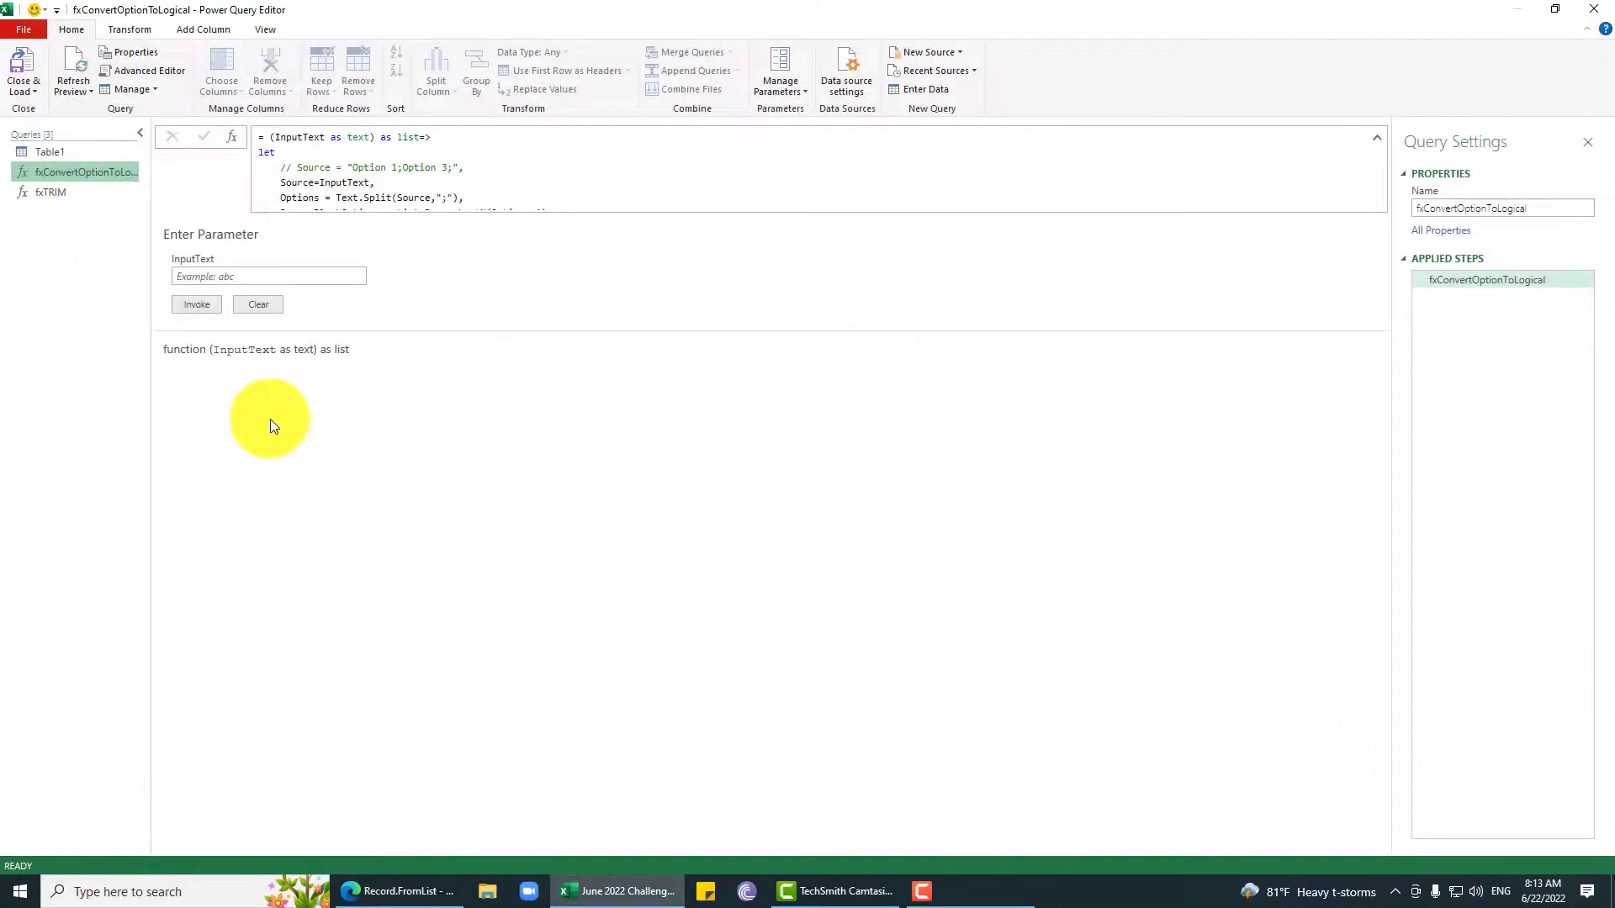
# - Rename the Custom1 applied step of Table1 as ConvertToRecord
pyautogui.click(68, 153)
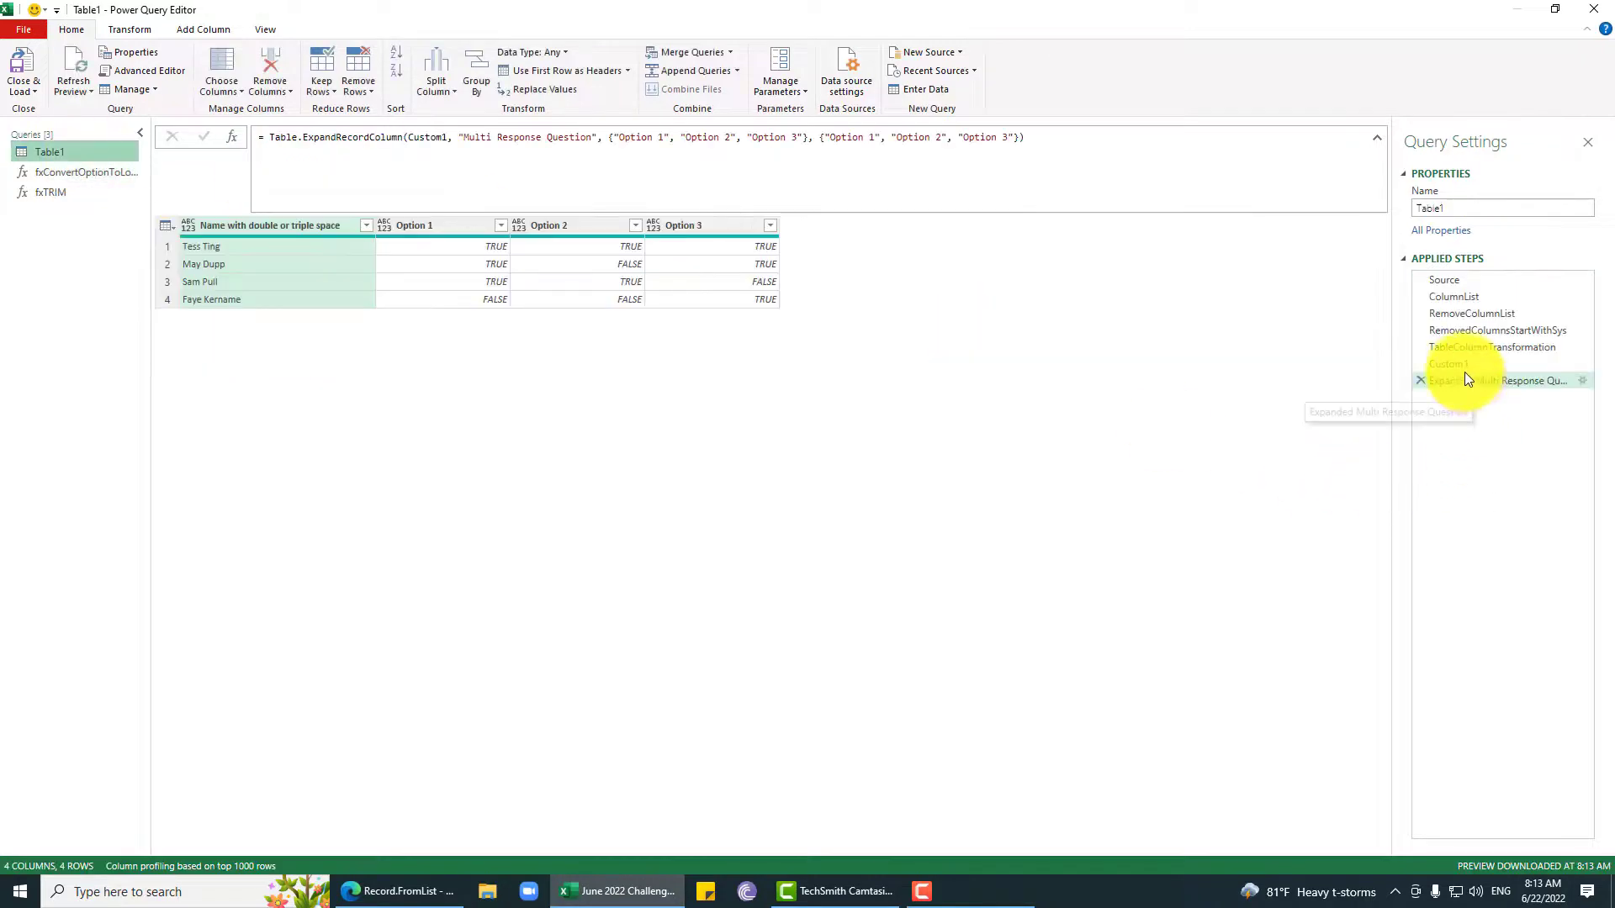
pyautogui.rightClick(1462, 364)
pyautogui.click(1497, 402)
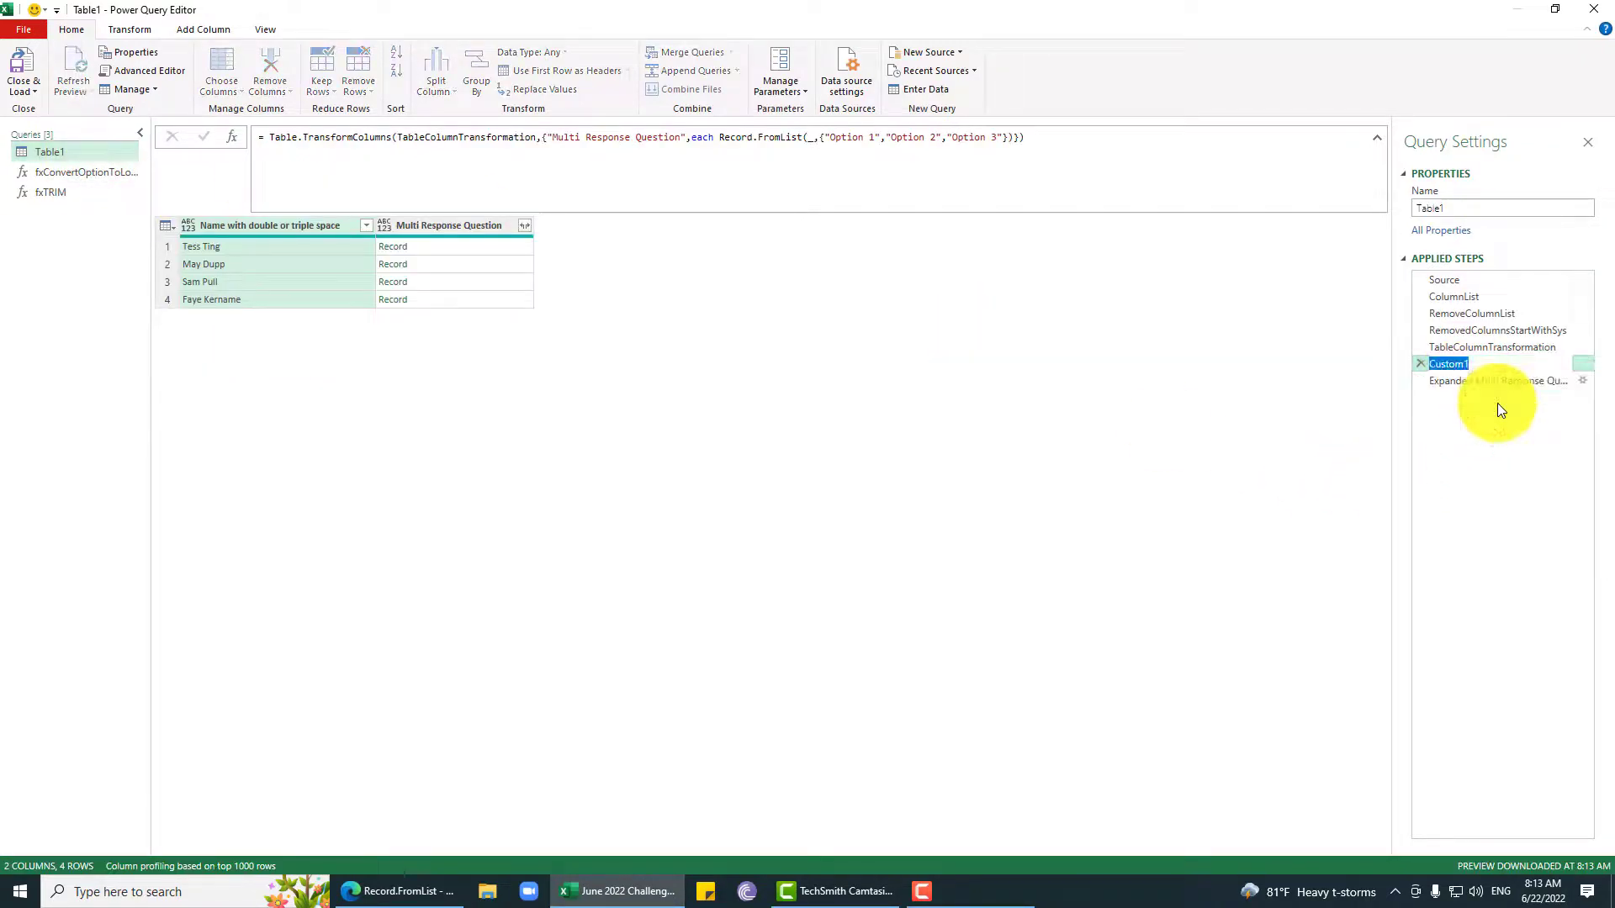
pyautogui.write('ConvertToRecord')
pyautogui.press('Return')
# - Rename the Expanded Multi Response Question step as Result and load the query to the workbook
pyautogui.click(1491, 387)
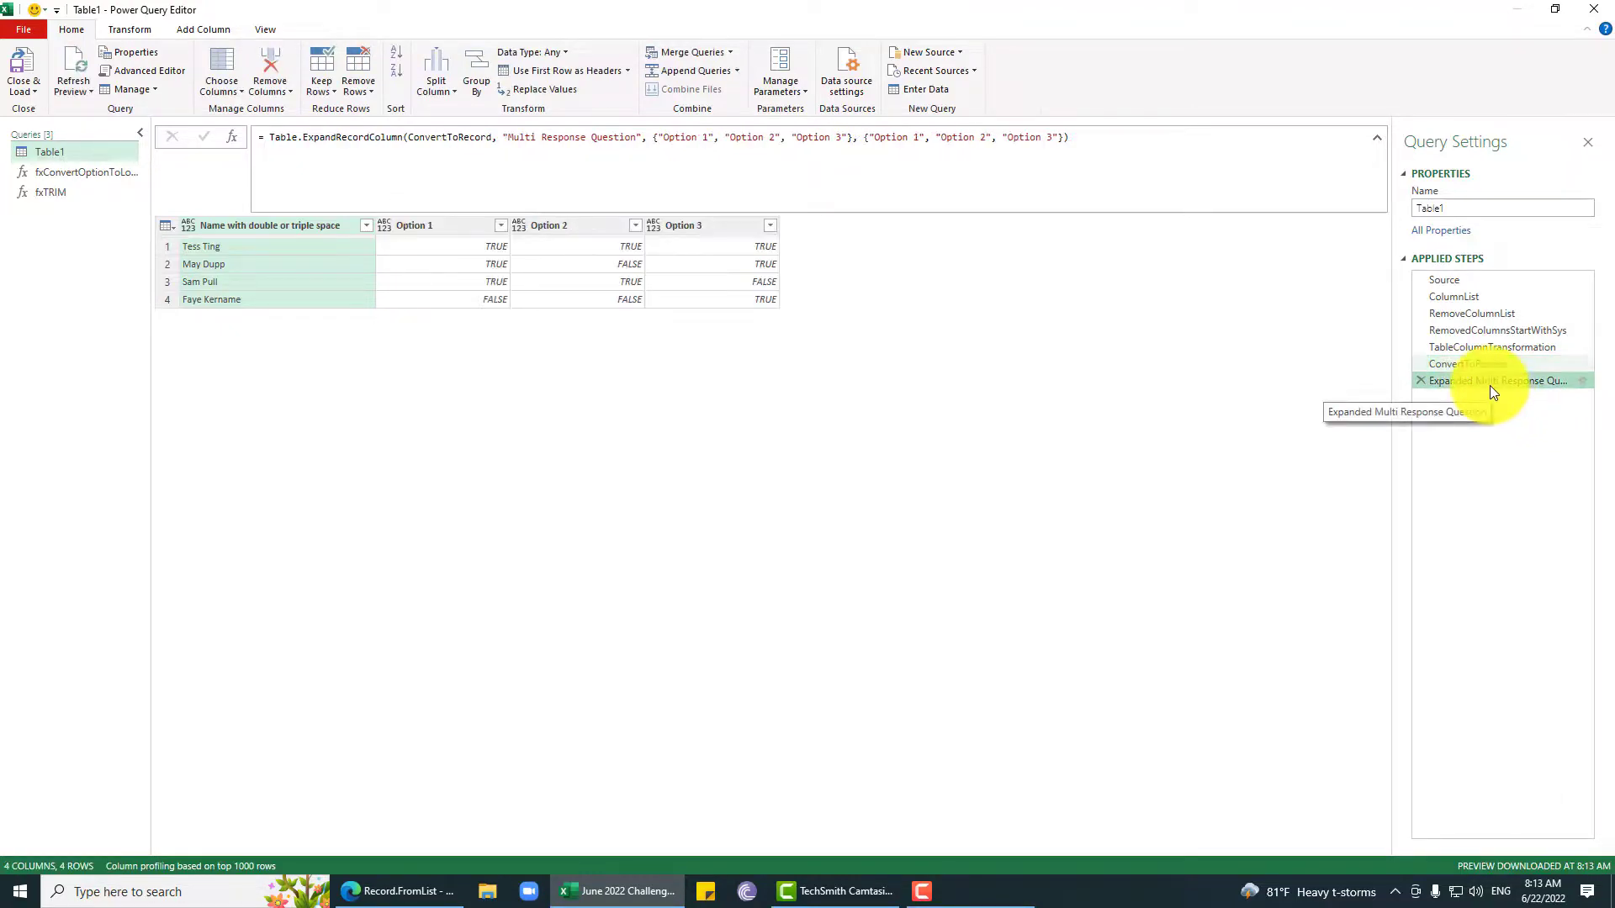
pyautogui.rightClick(1491, 385)
pyautogui.click(1521, 422)
pyautogui.write('R')
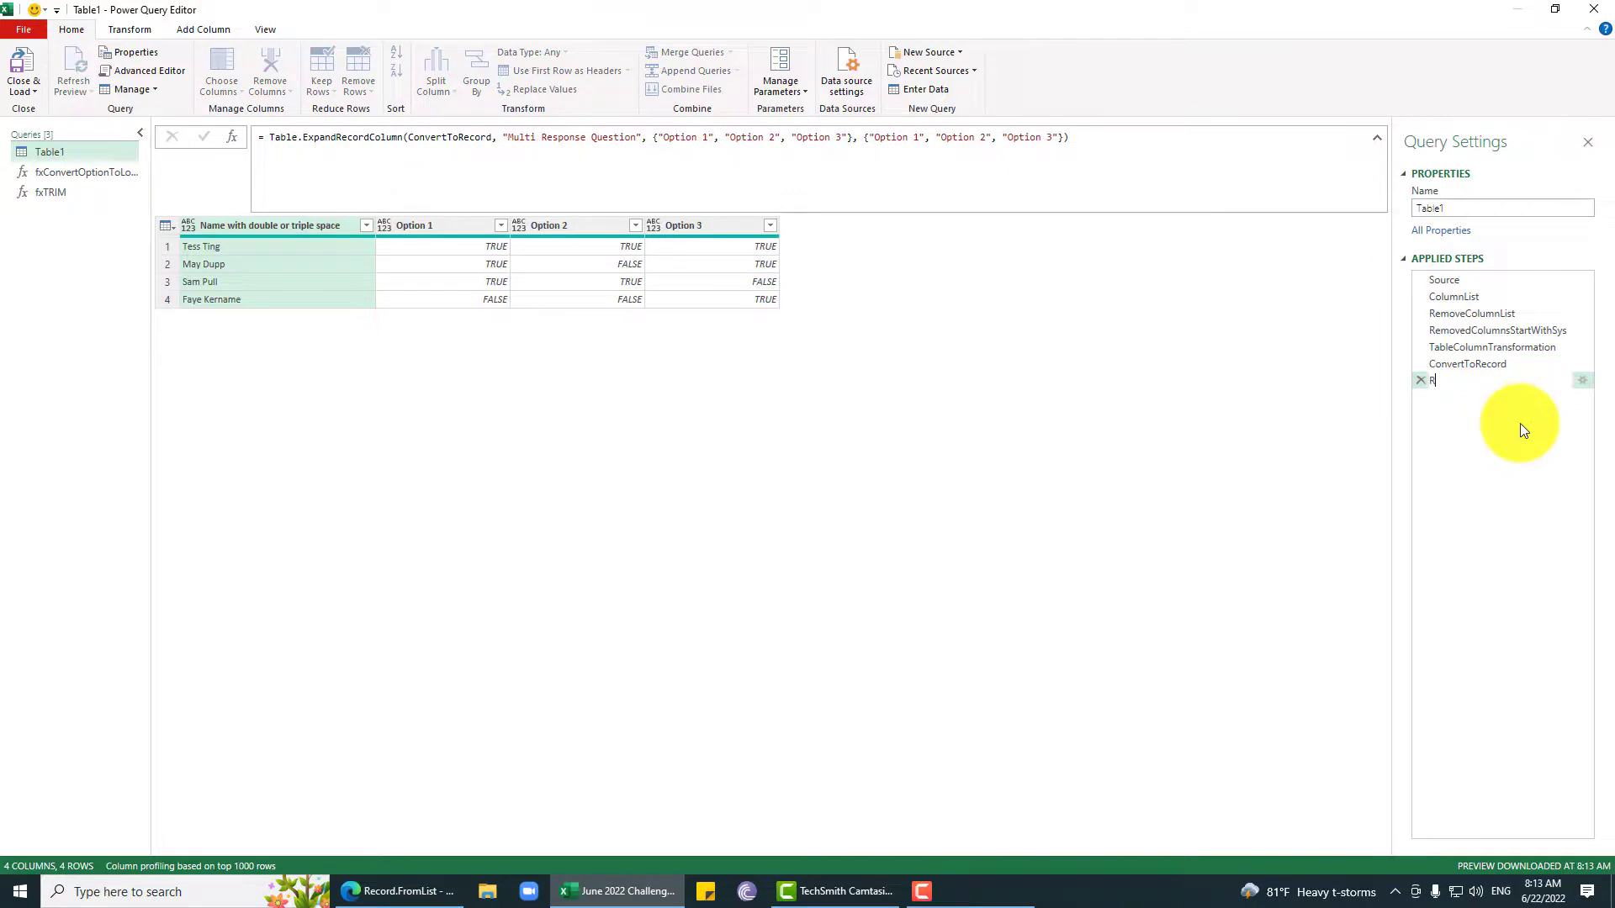
pyautogui.write('esult')
pyautogui.press('Return')
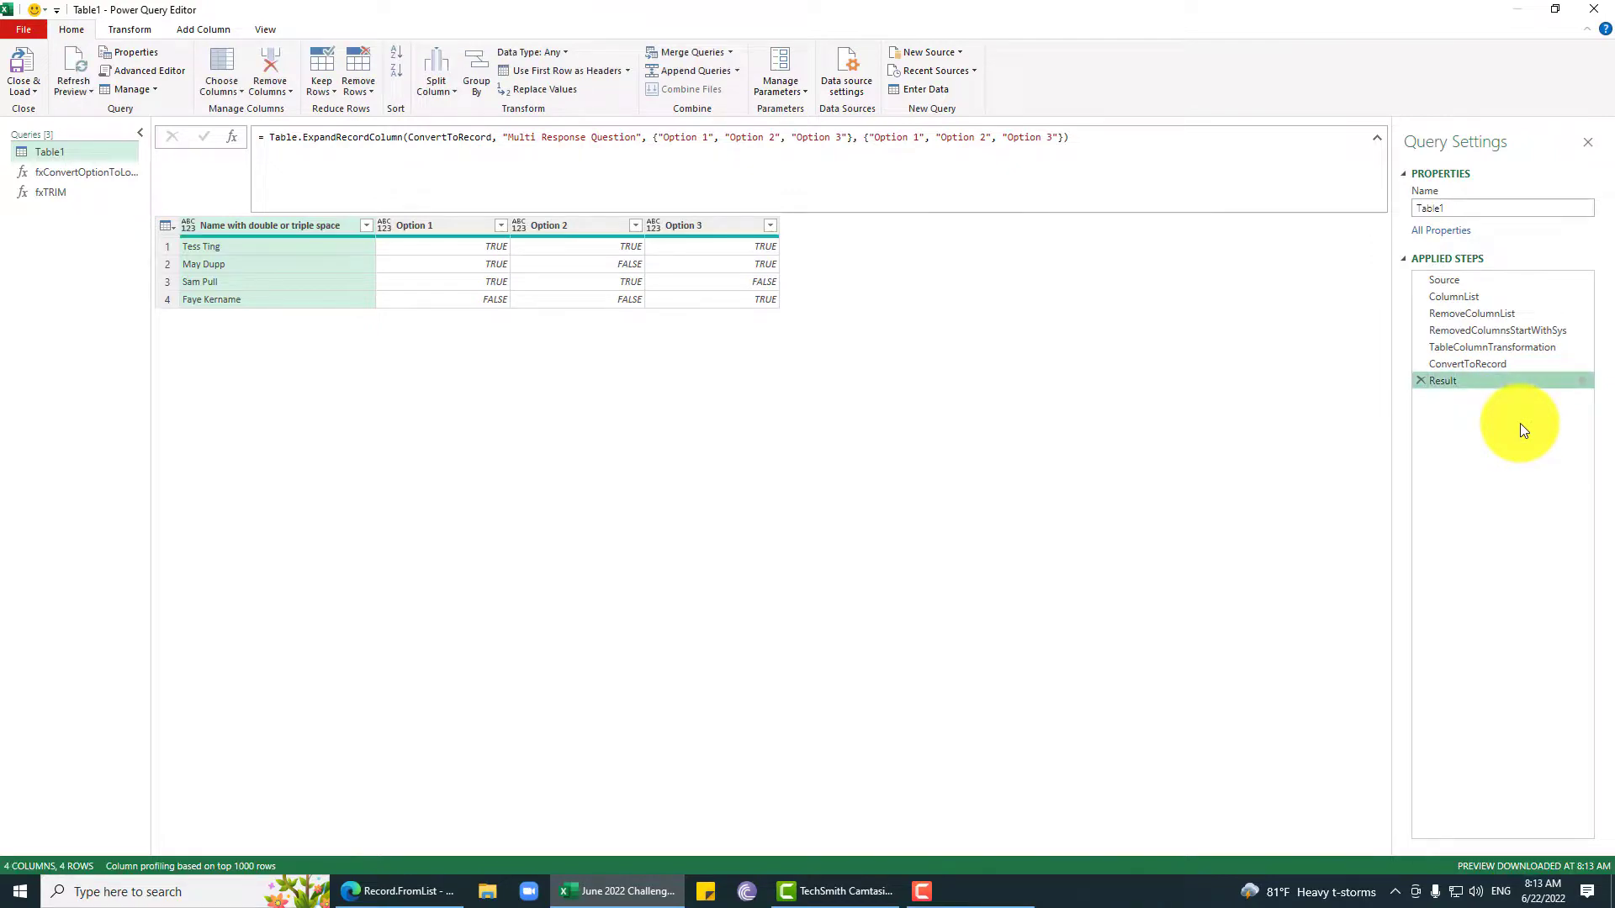
pyautogui.click(25, 66)
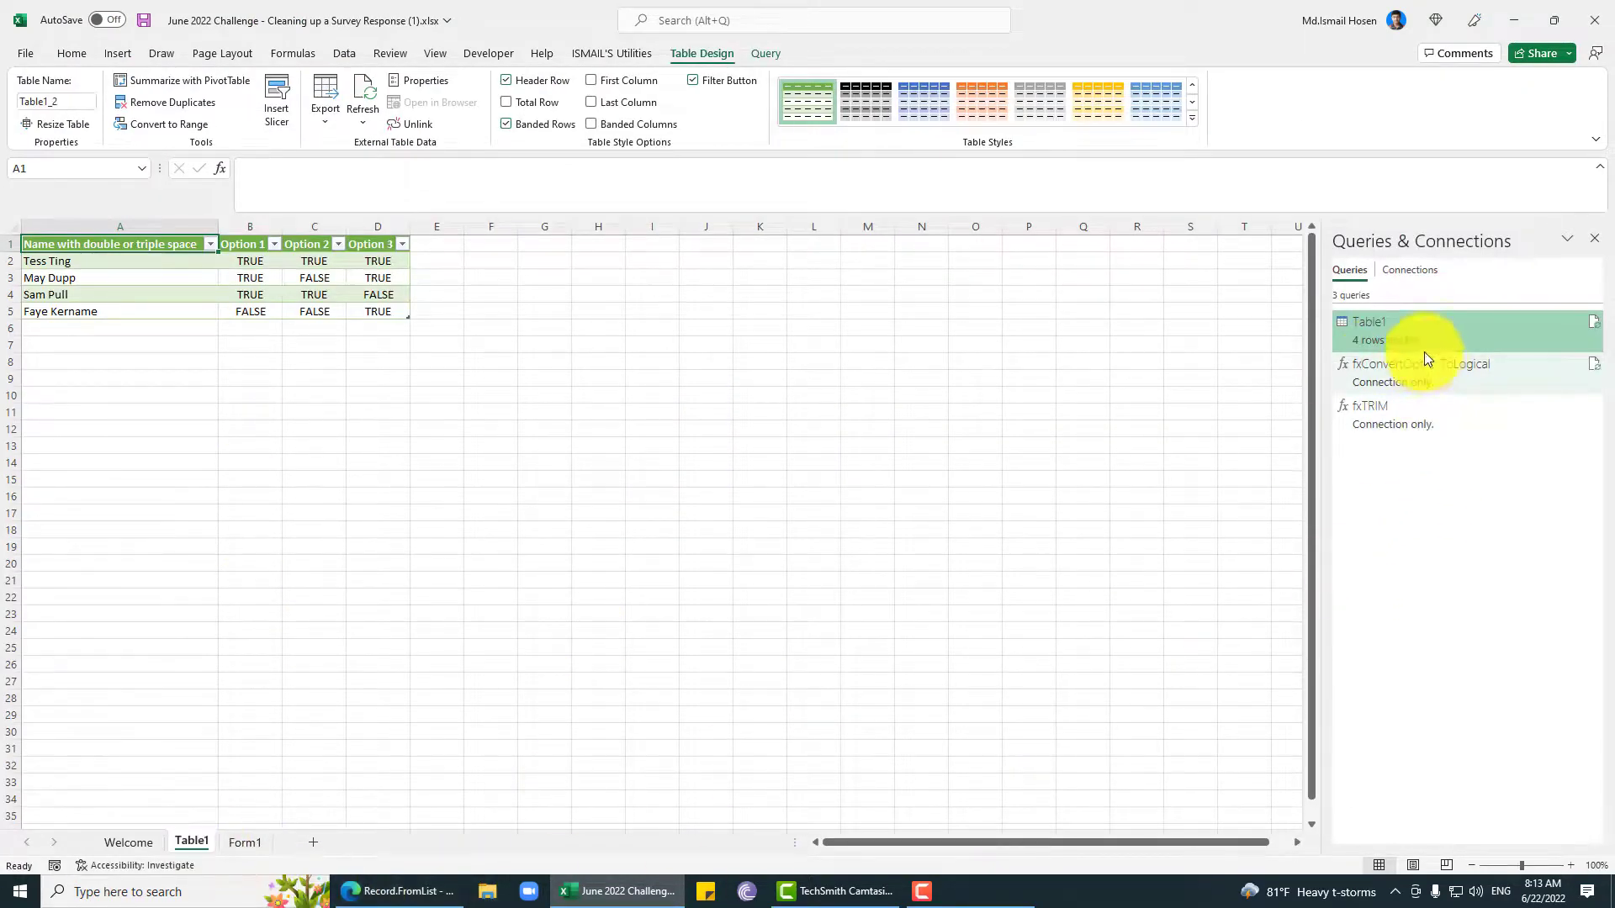
# - Reopen the Table1 query, rename it as CleanData and load it back to the workbook
pyautogui.doubleClick(1415, 330)
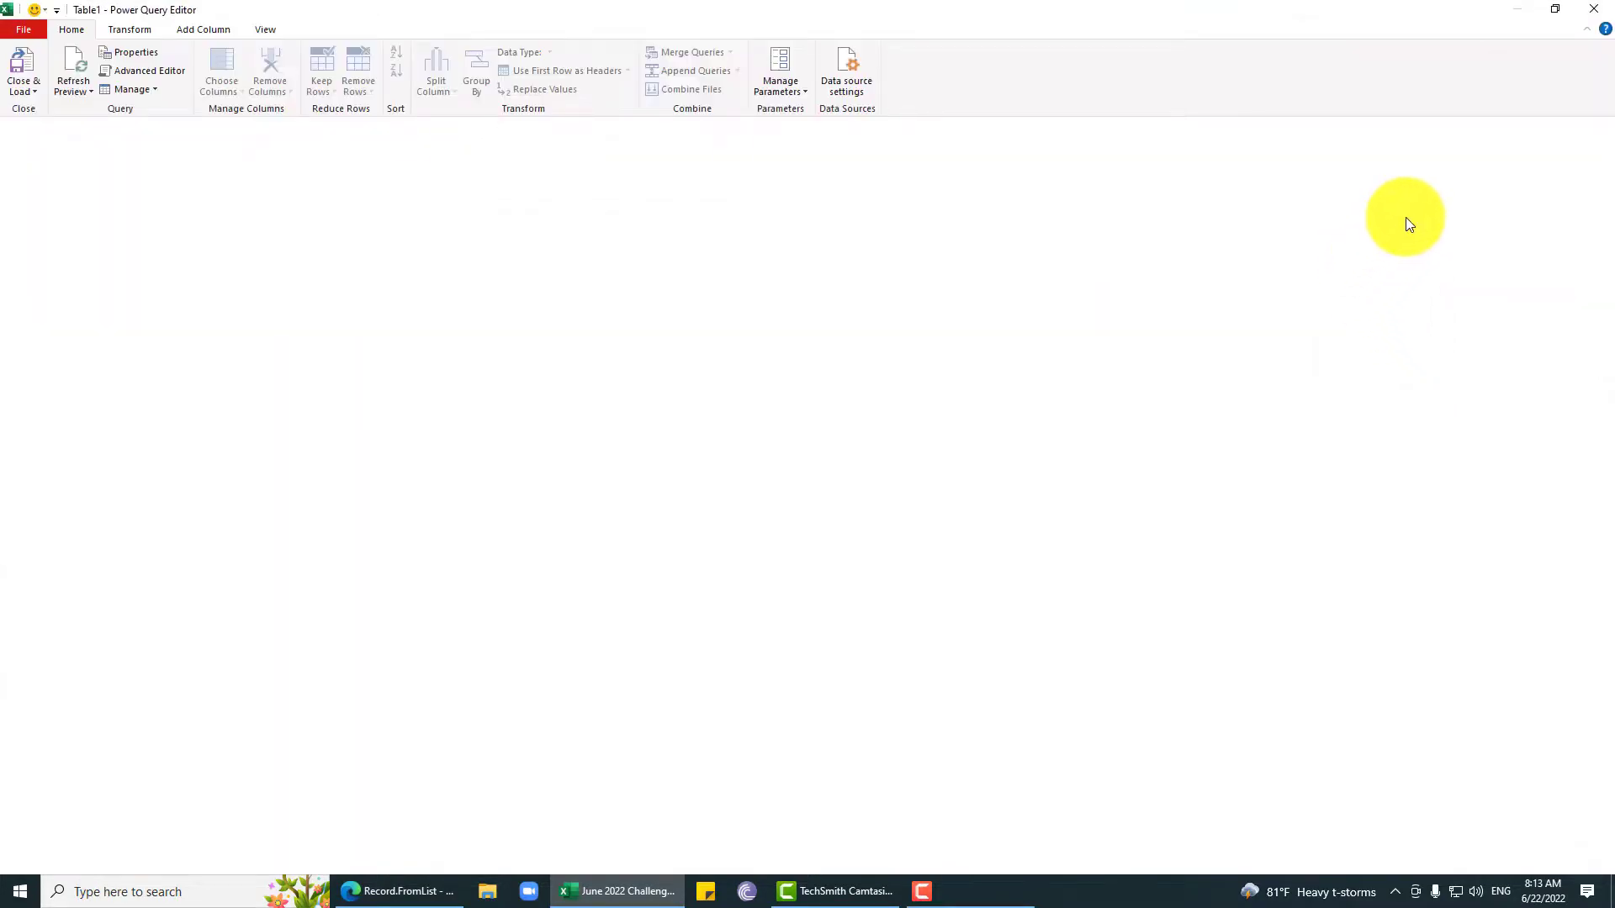
pyautogui.doubleClick(1456, 210)
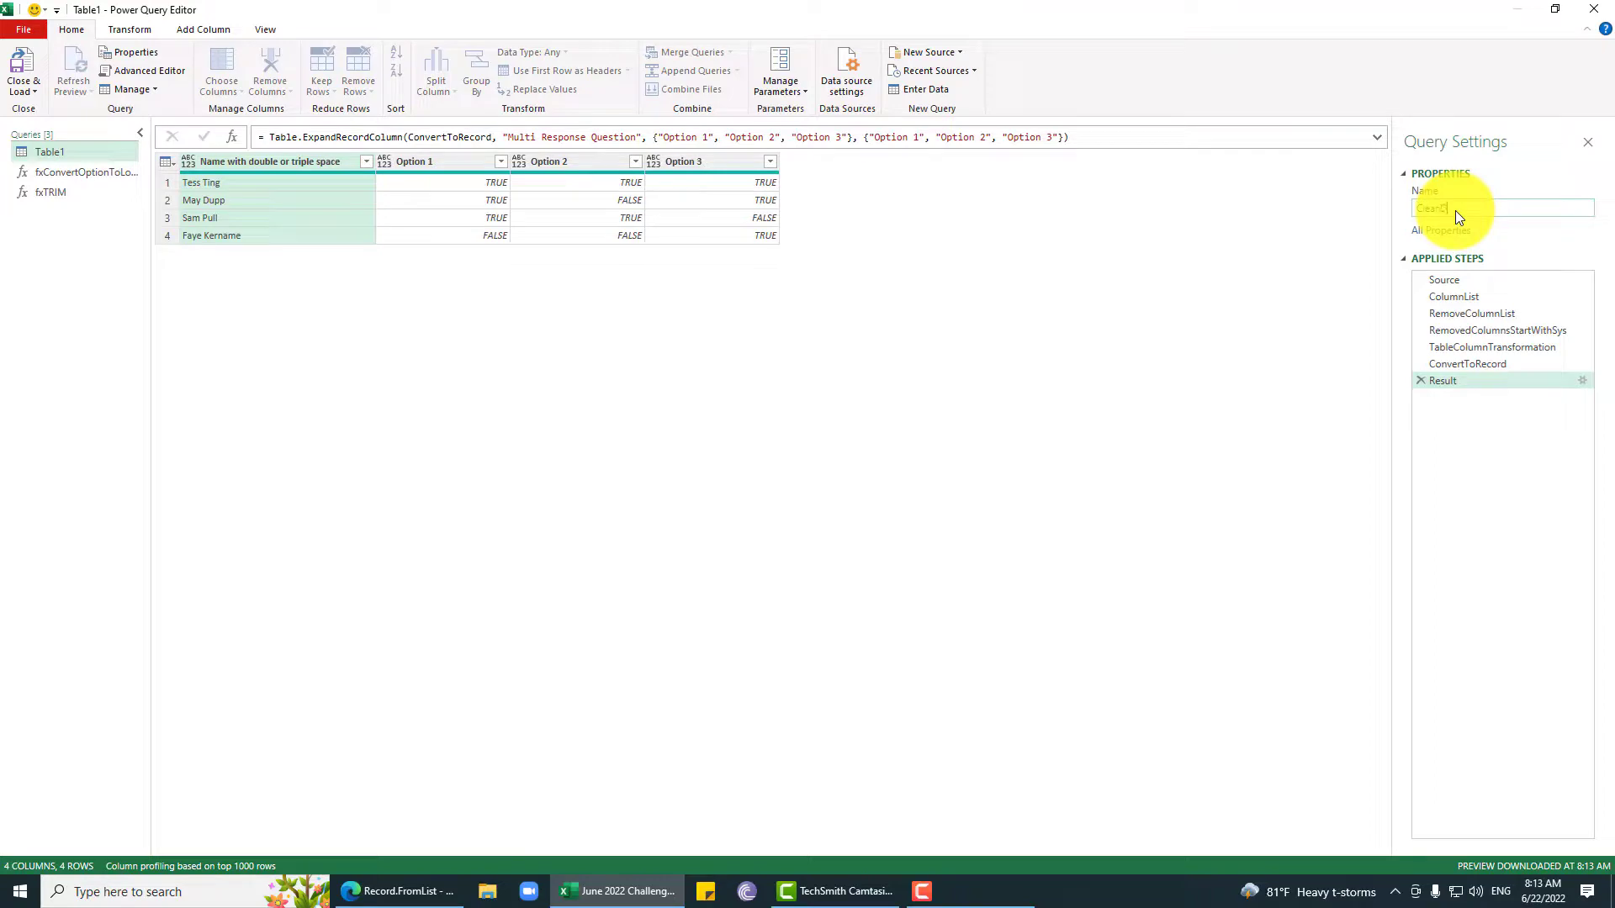
pyautogui.press('Return')
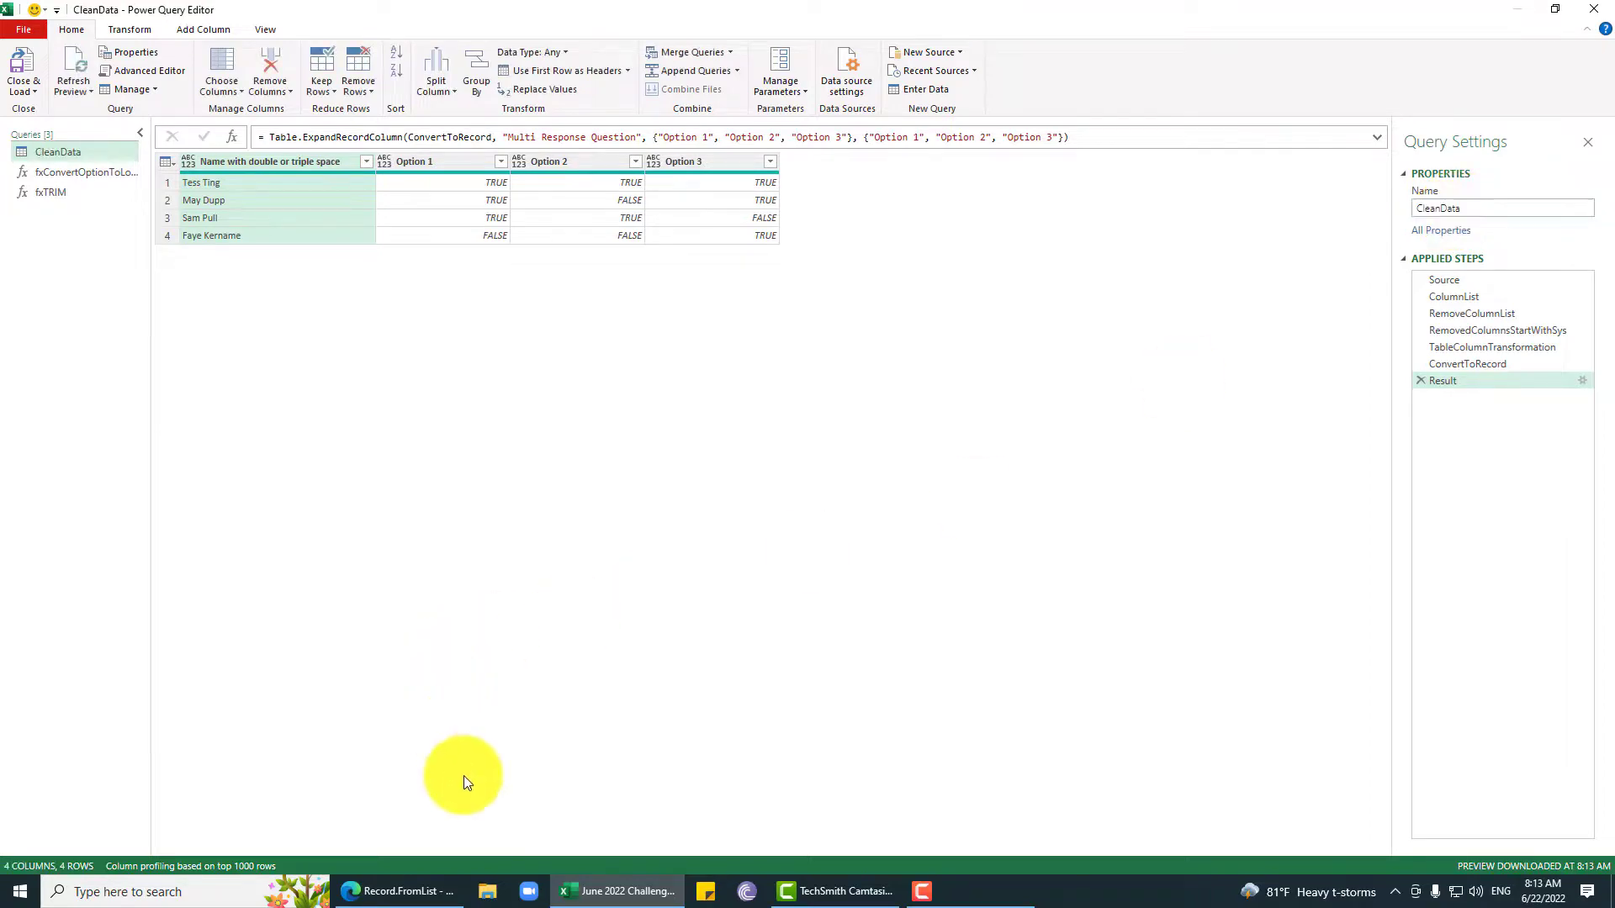
pyautogui.click(29, 52)
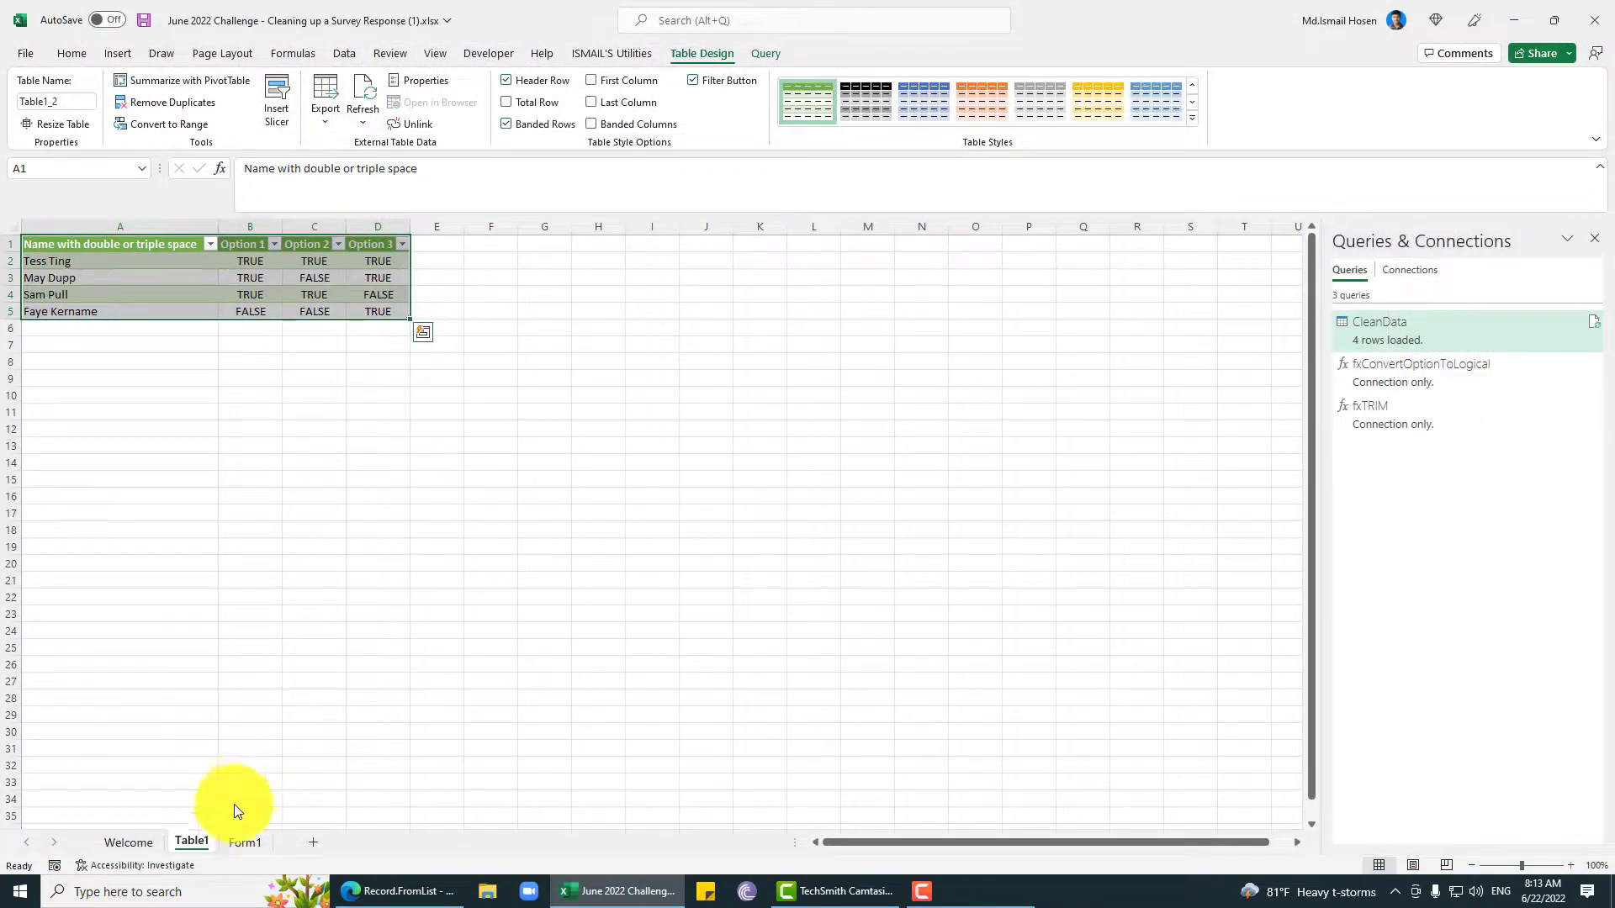
# - Rename the Table1 worksheet as Output
pyautogui.doubleClick(192, 842)
pyautogui.write('CleanData')
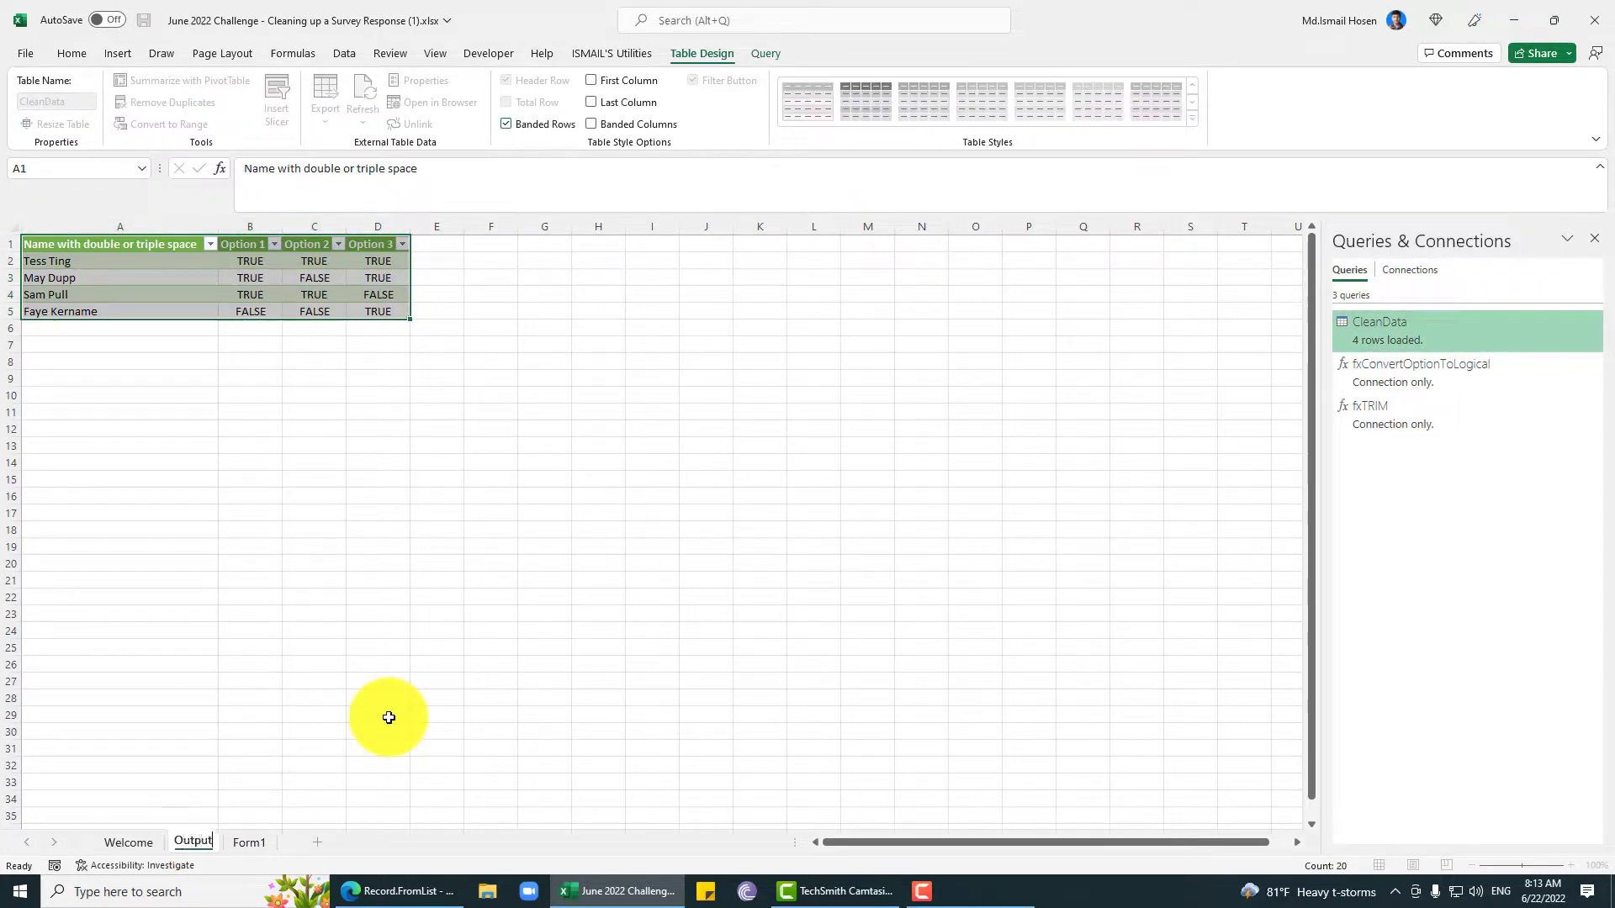
pyautogui.write('utput')
pyautogui.press('Return')
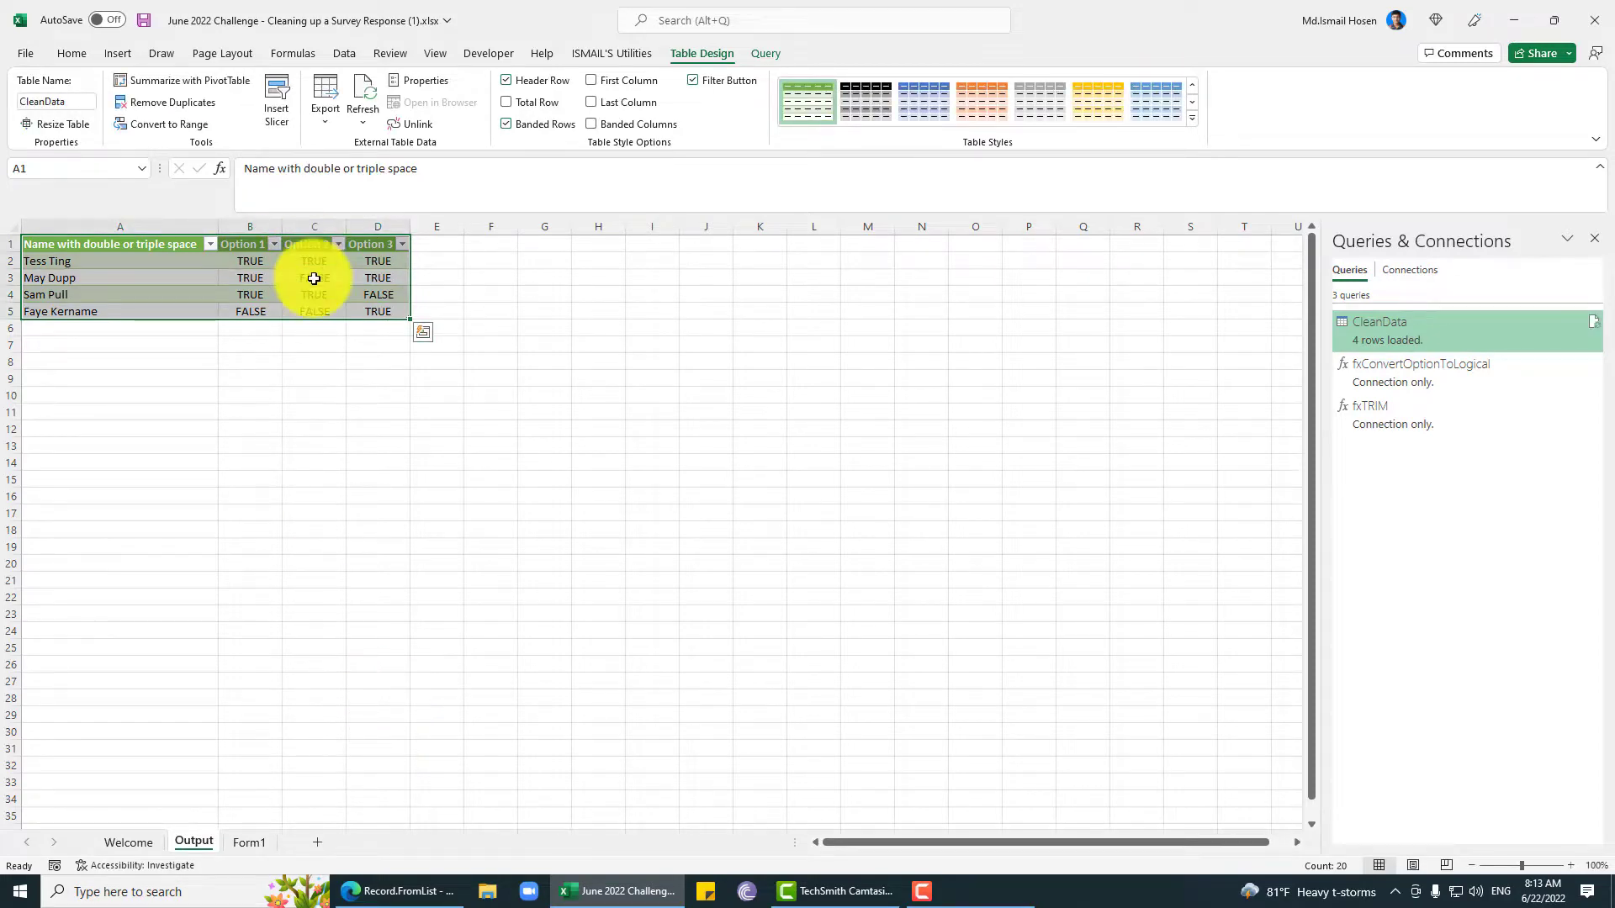
# - Autofit the SysDate column of the source table on the Form1 sheet
pyautogui.click(314, 279)
pyautogui.hotkey('ctrl', 'pagedown')
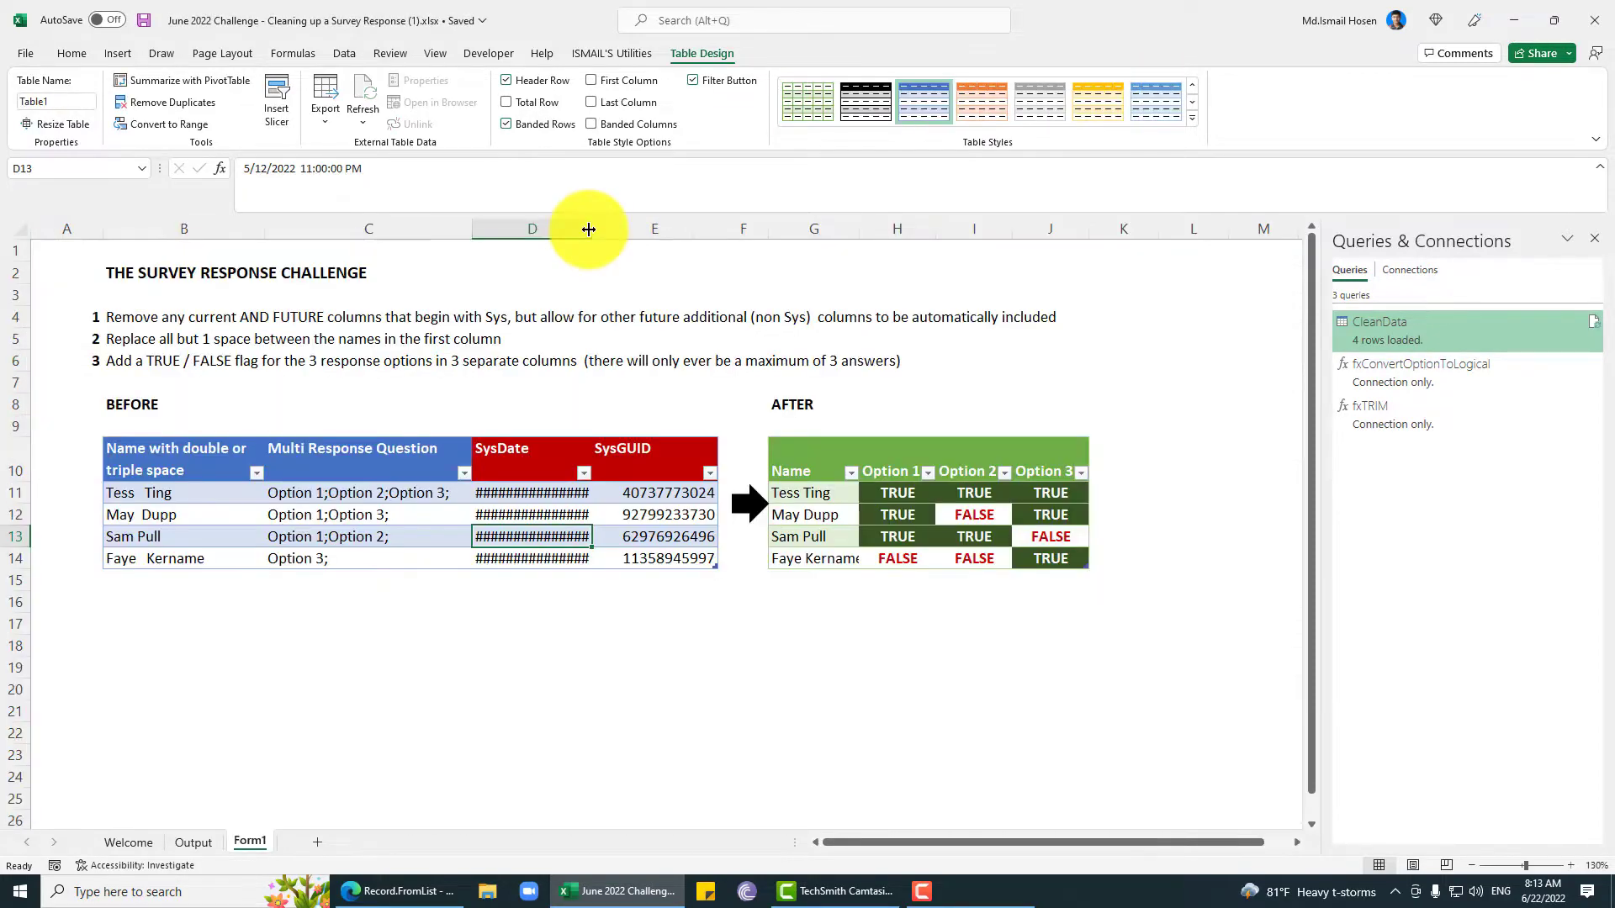
pyautogui.doubleClick(589, 229)
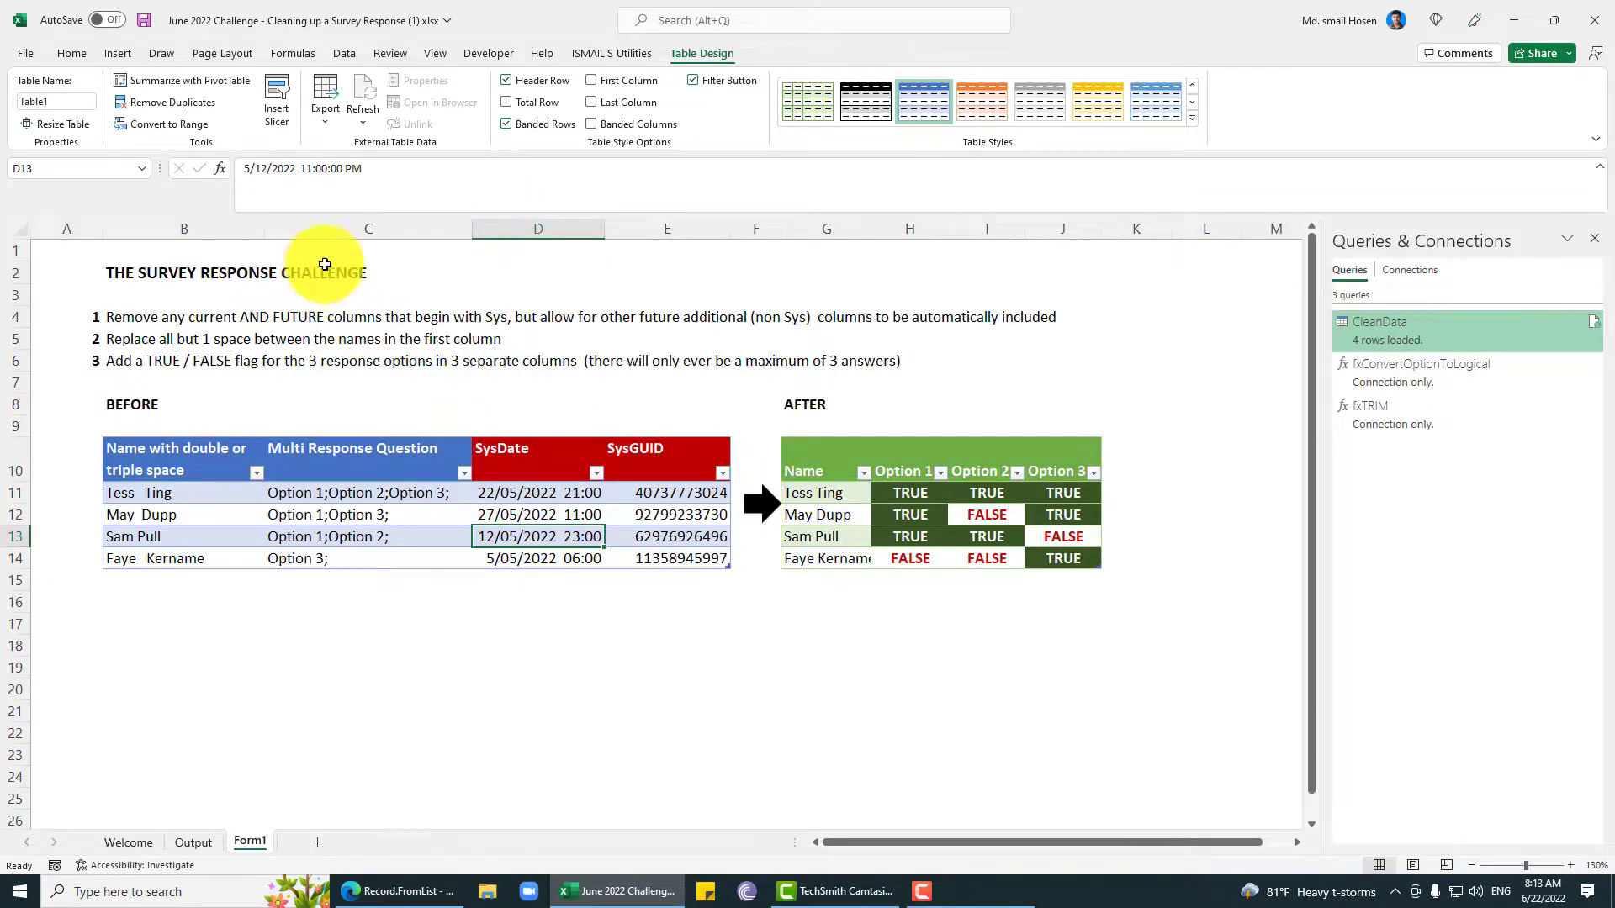
# - Insert an empty column before Multi Response Question in the source table on Form1
pyautogui.rightClick(320, 229)
pyautogui.click(386, 423)
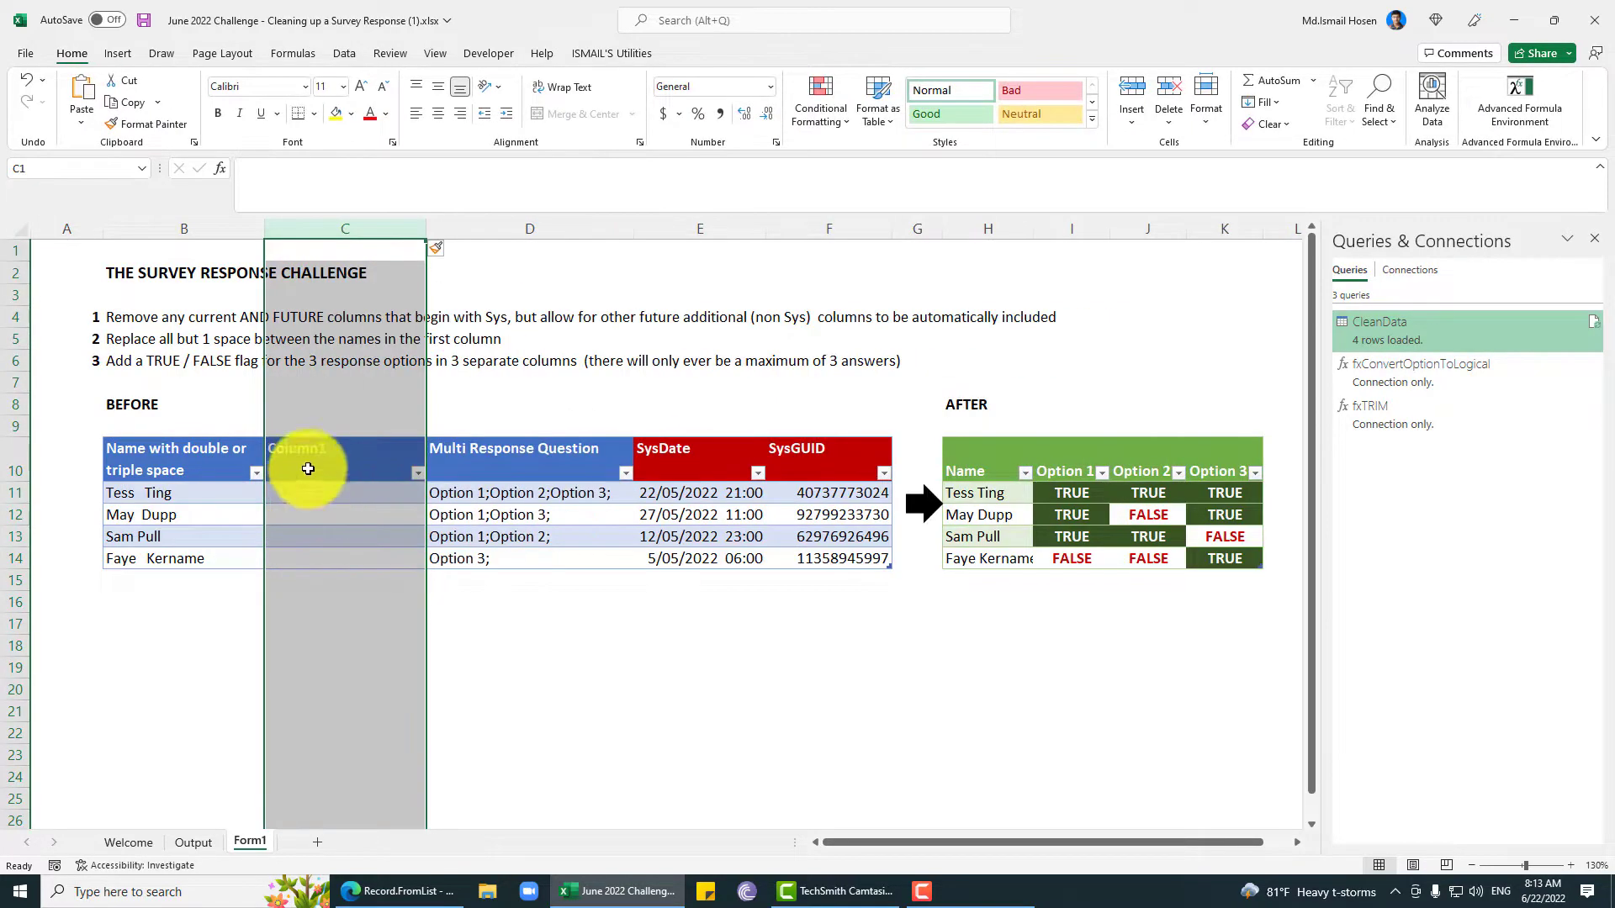
pyautogui.click(326, 513)
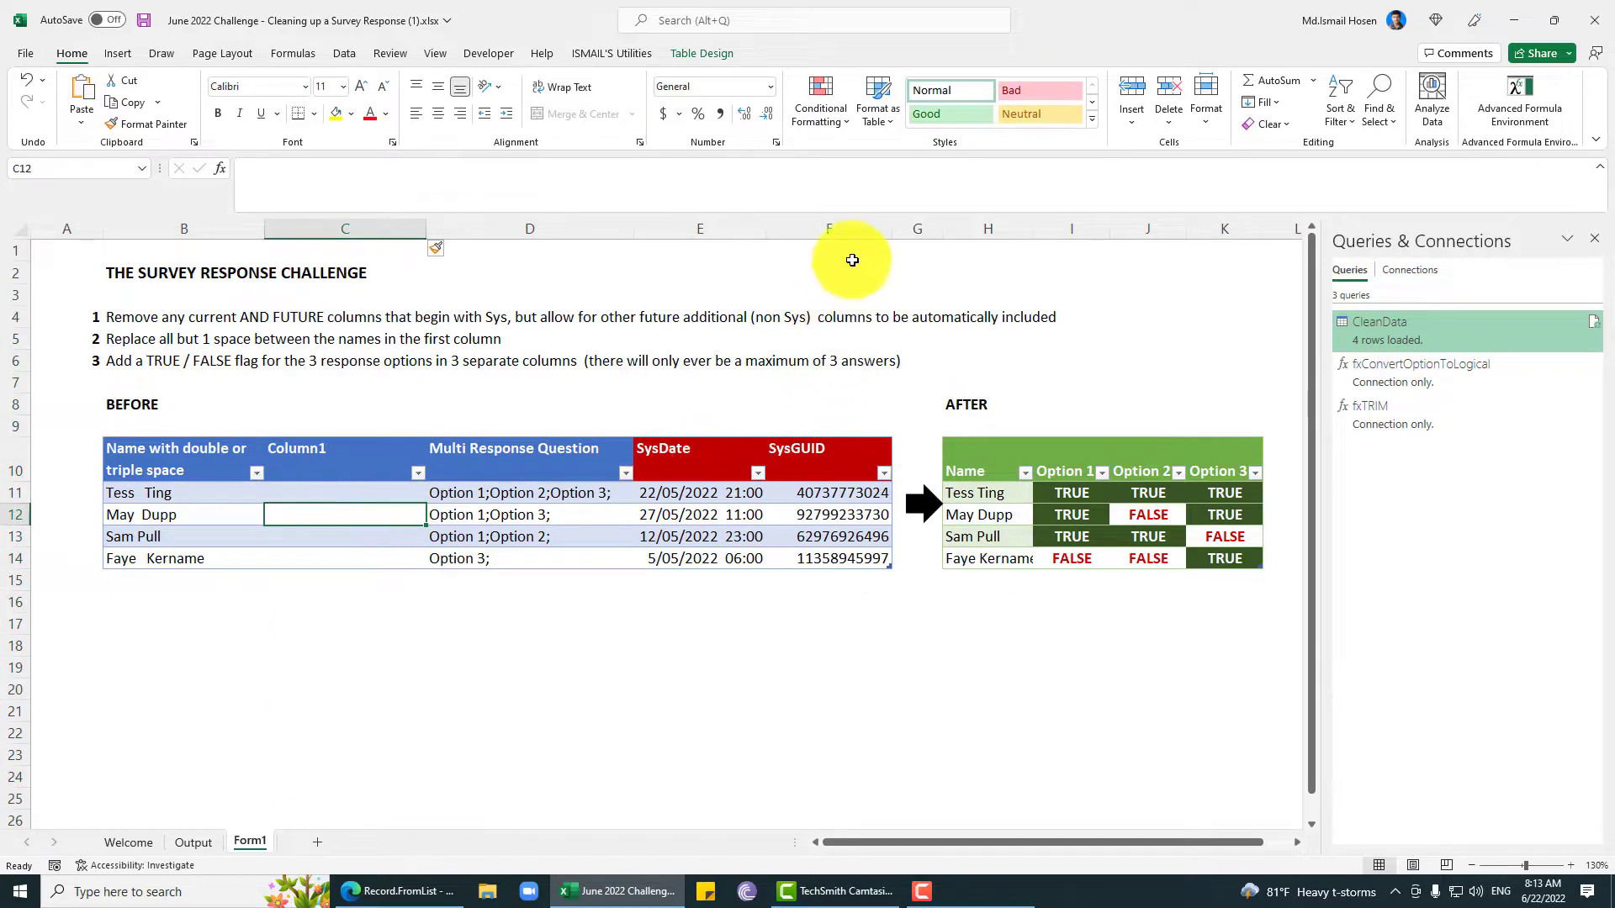
pyautogui.click(856, 227)
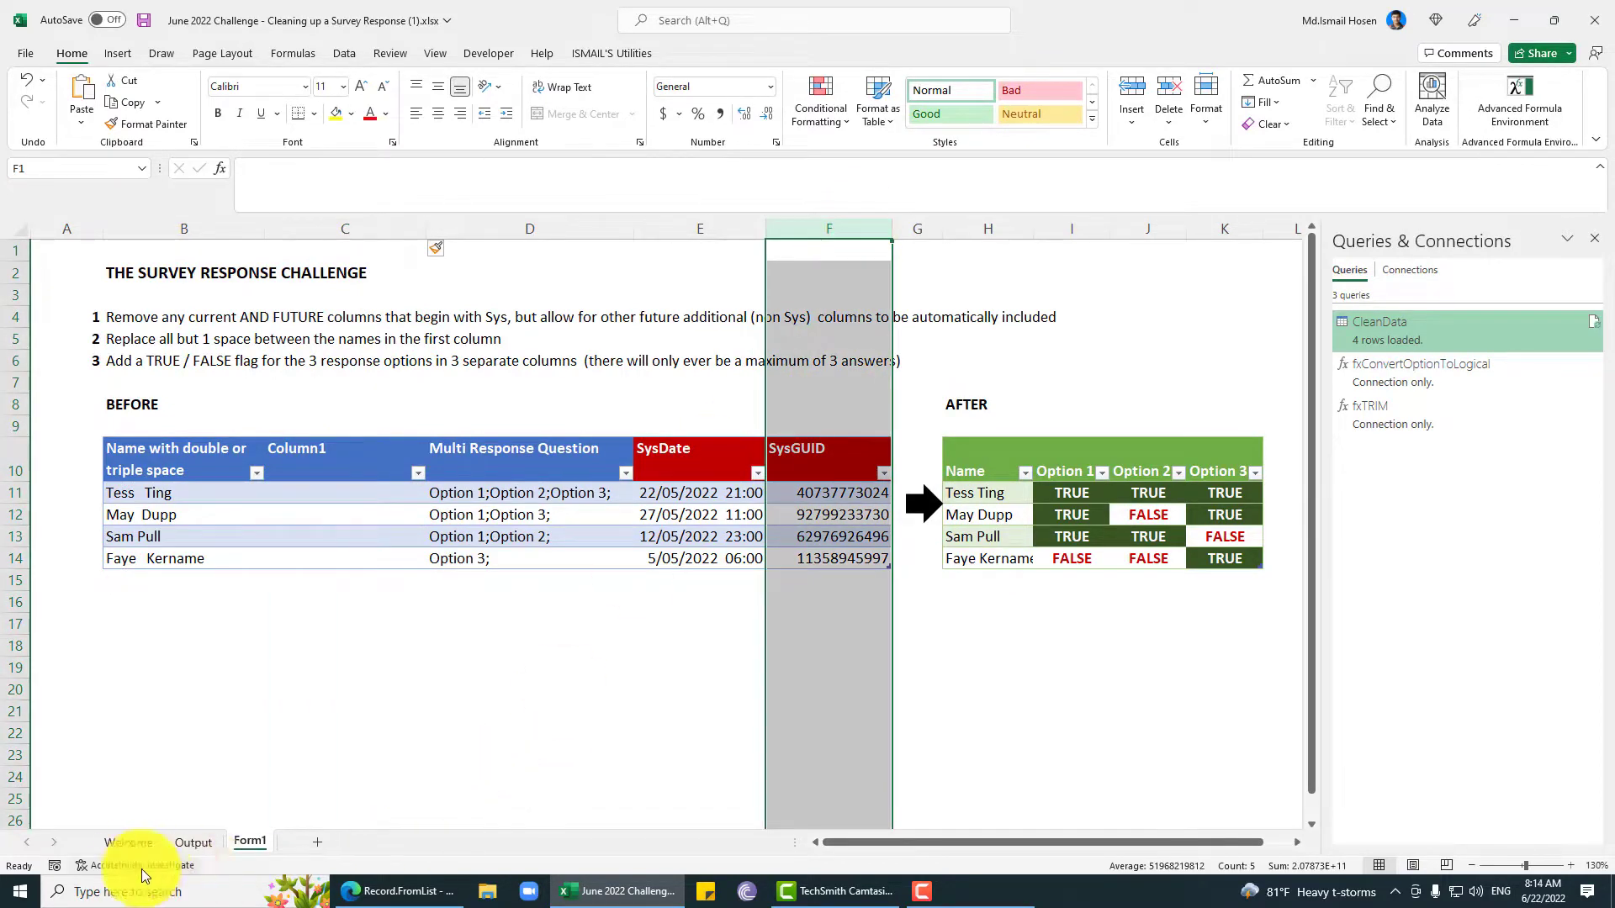
# - Refresh the CleanData table on the Output sheet
pyautogui.click(195, 842)
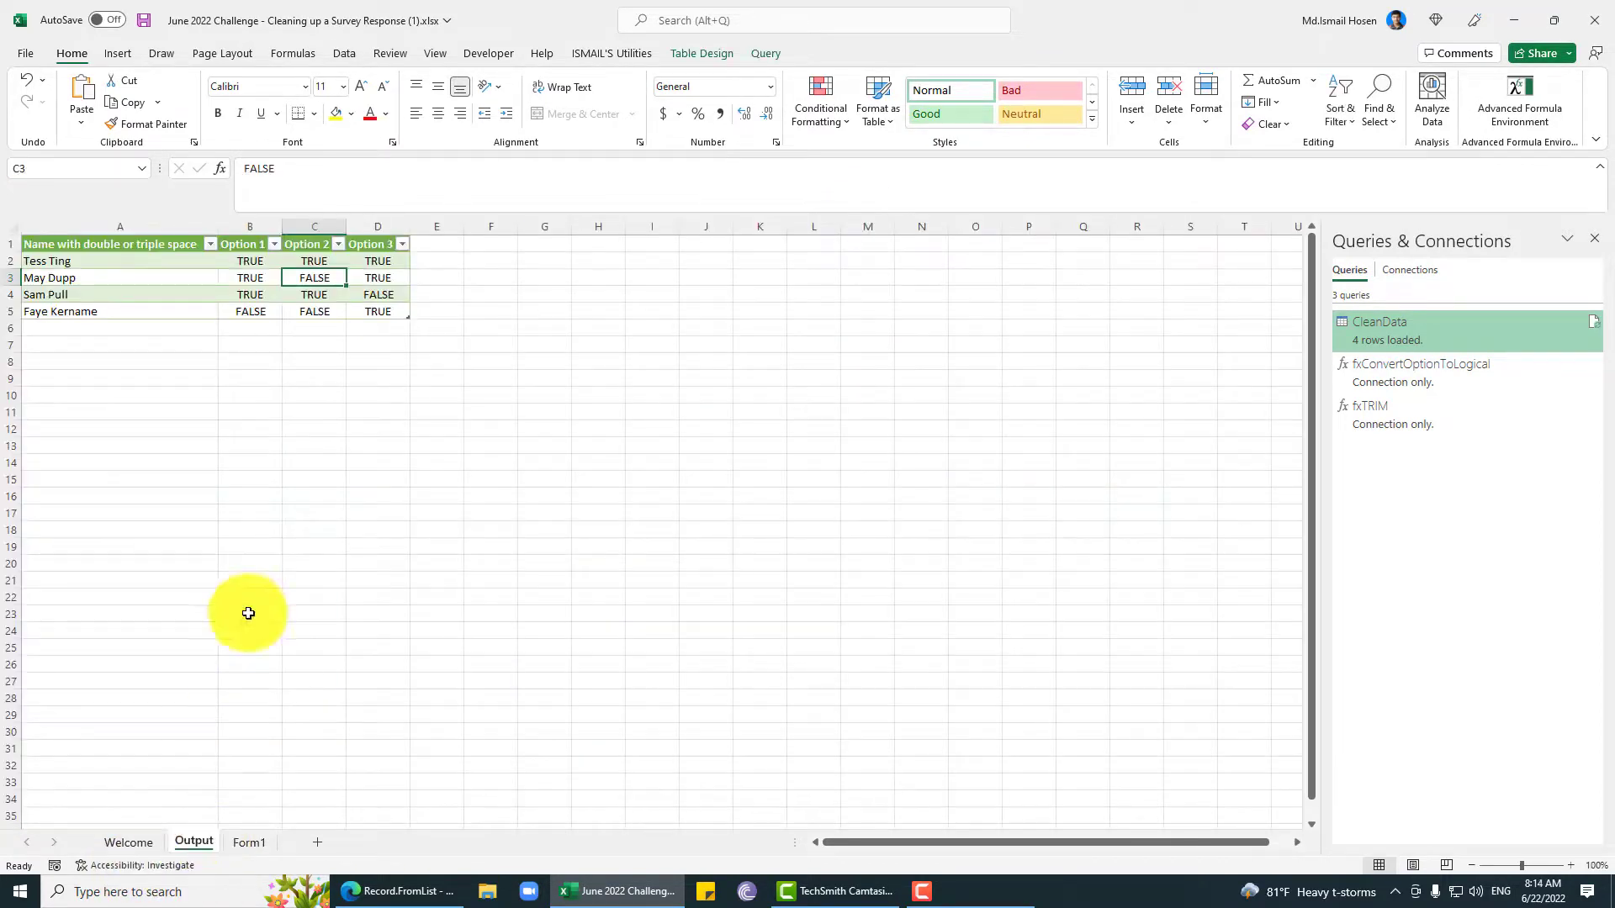
pyautogui.rightClick(324, 271)
pyautogui.click(386, 497)
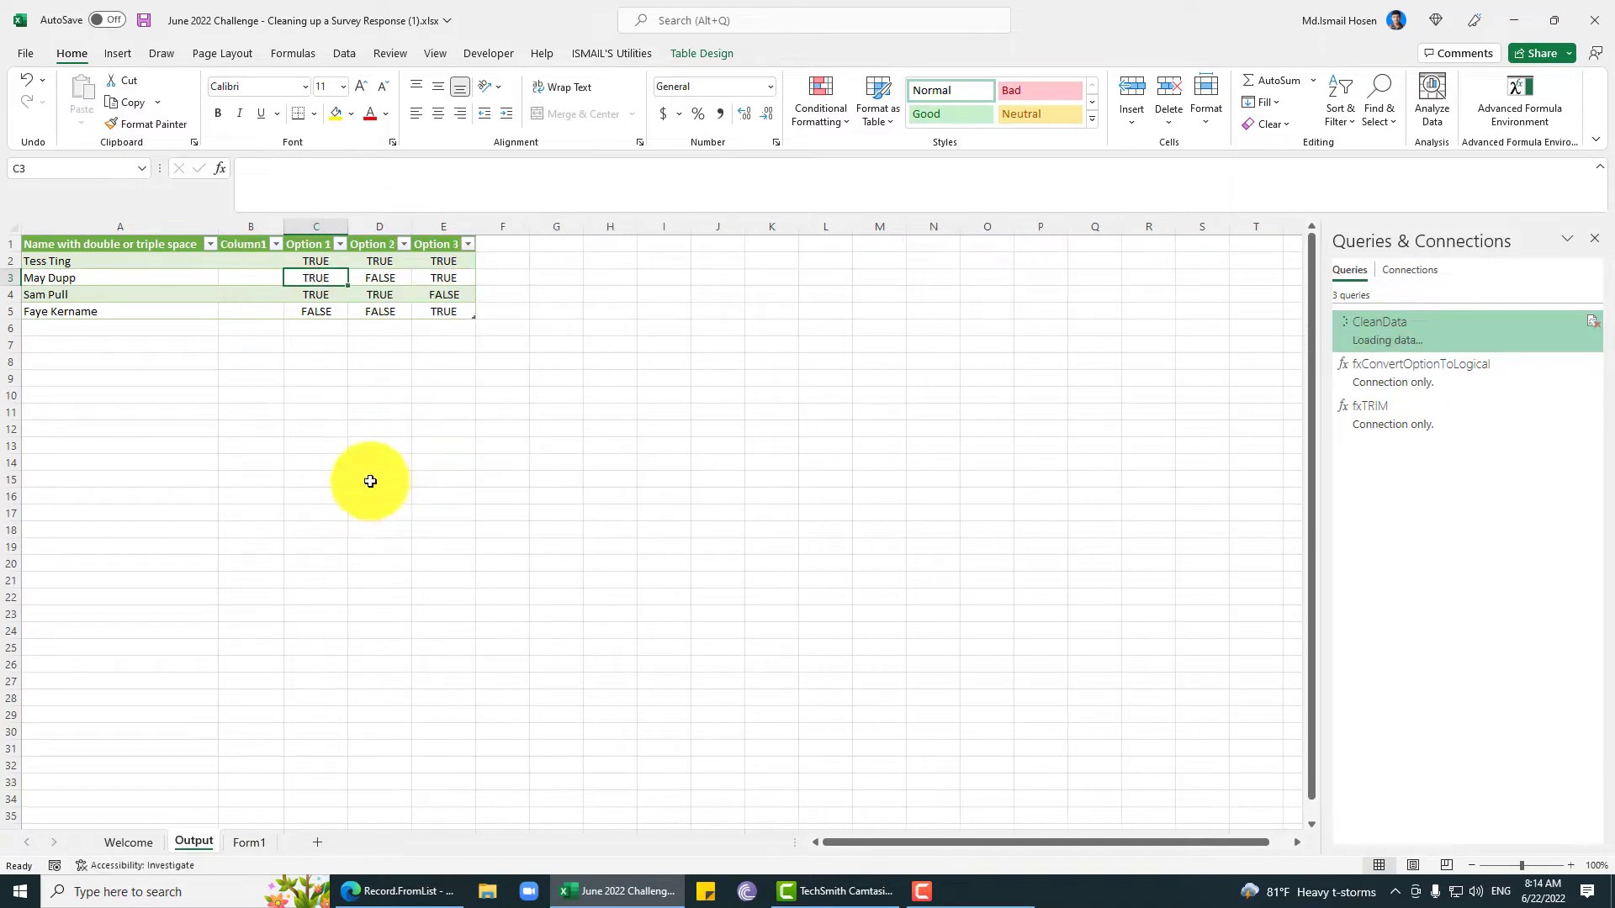
pyautogui.moveTo(252, 245); pyautogui.dragTo(269, 297)
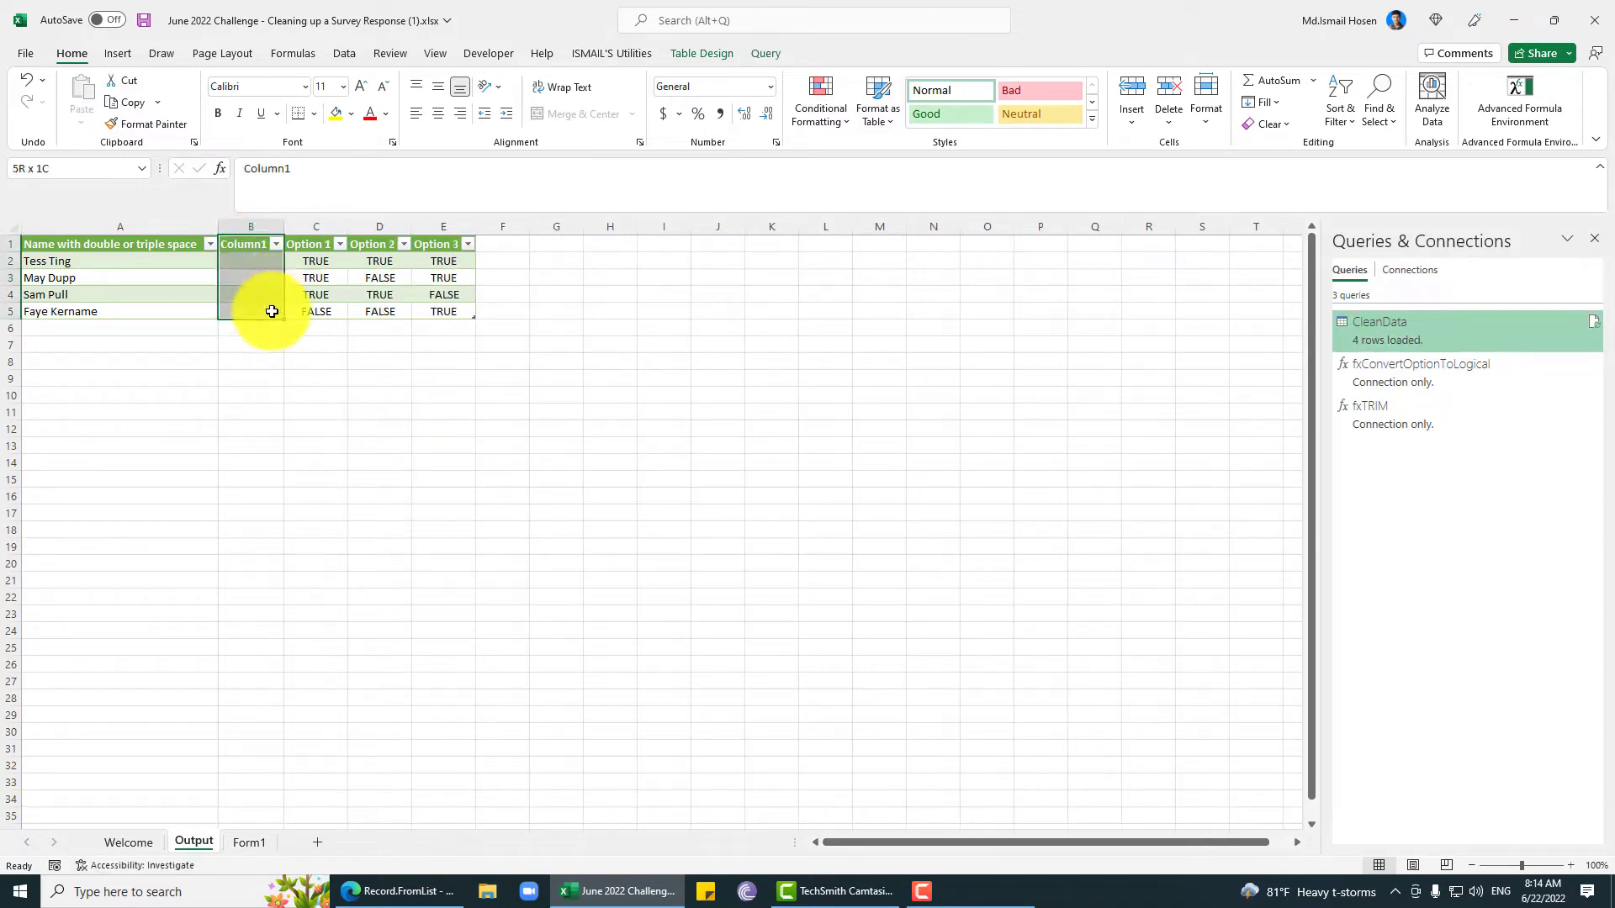
pyautogui.click(316, 309)
# - Insert another empty column directly before Column1 in the source table on the Form1 sheet
pyautogui.click(249, 842)
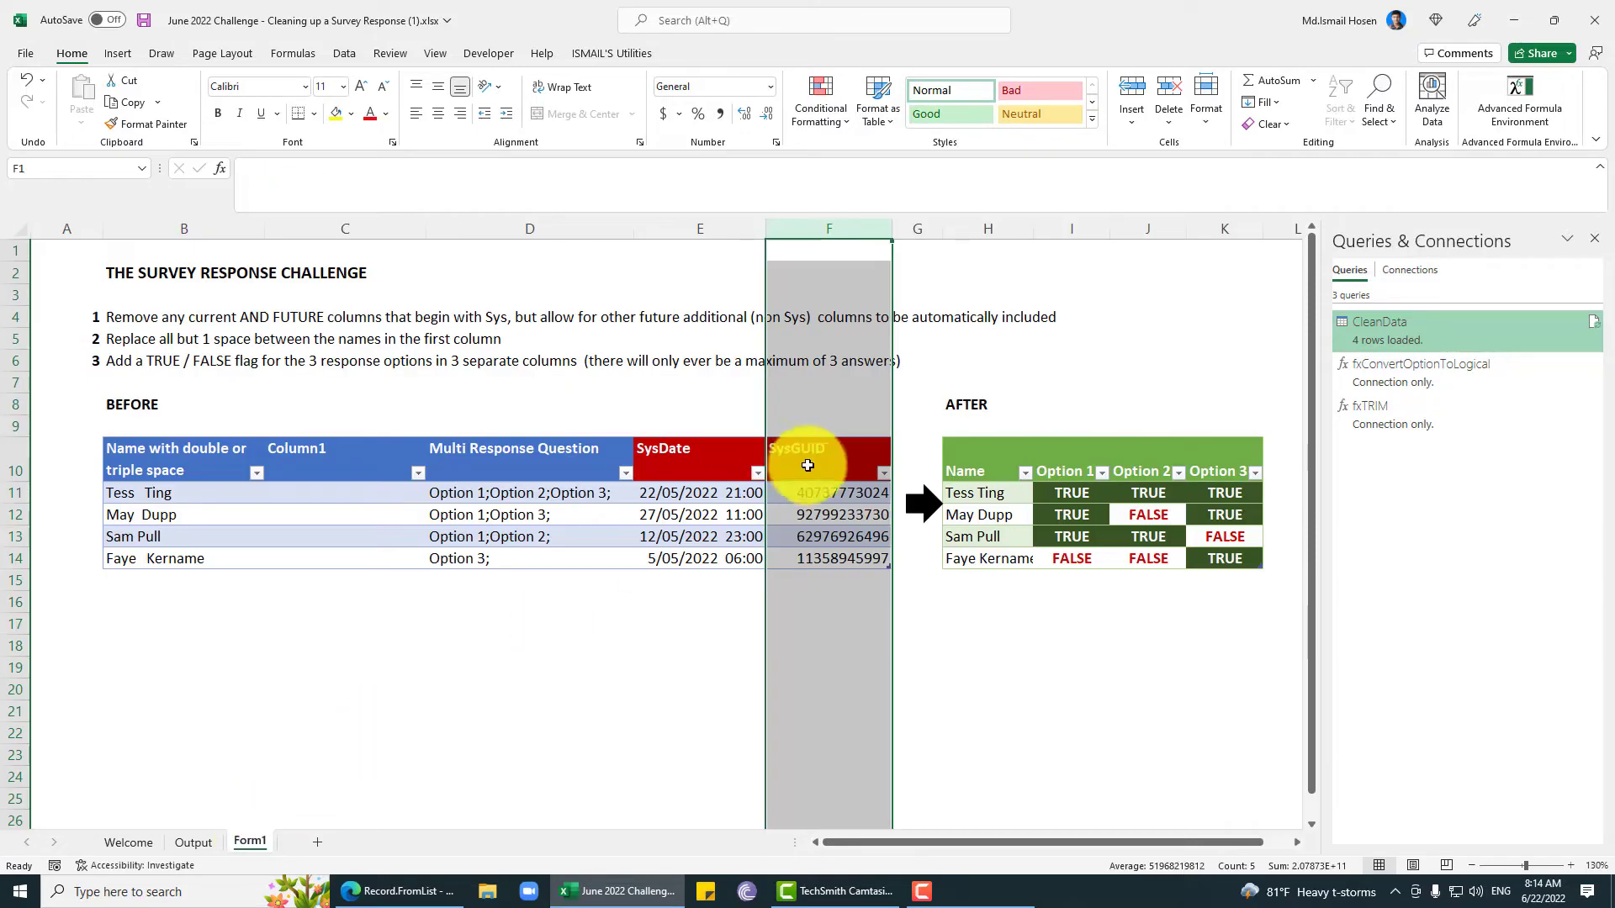
pyautogui.click(384, 221)
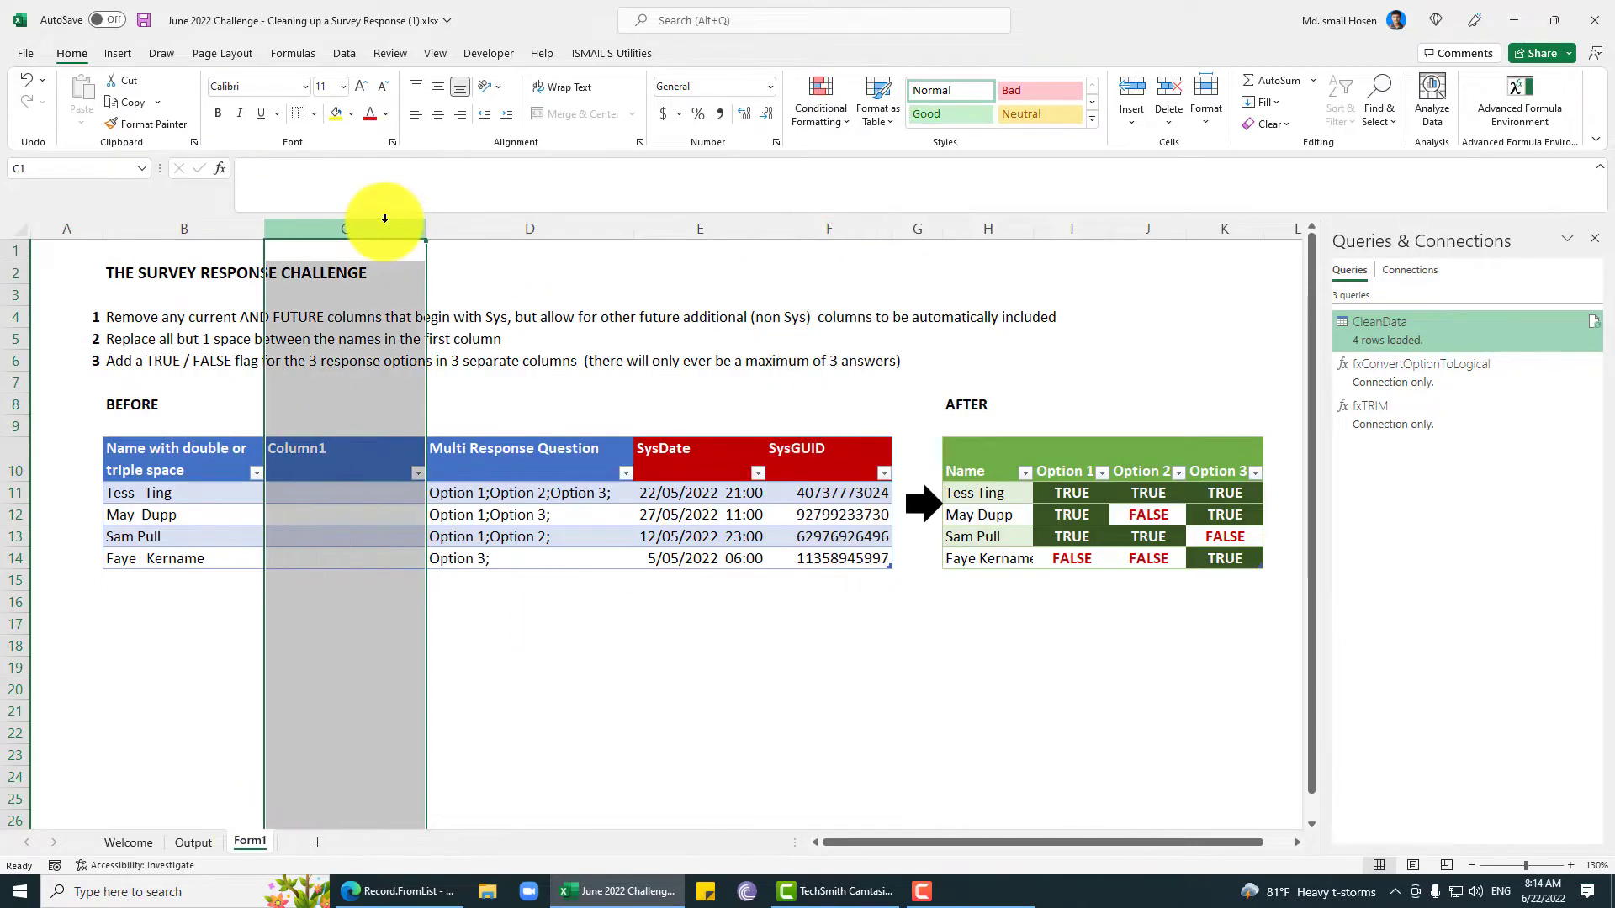
pyautogui.rightClick(384, 221)
pyautogui.click(461, 416)
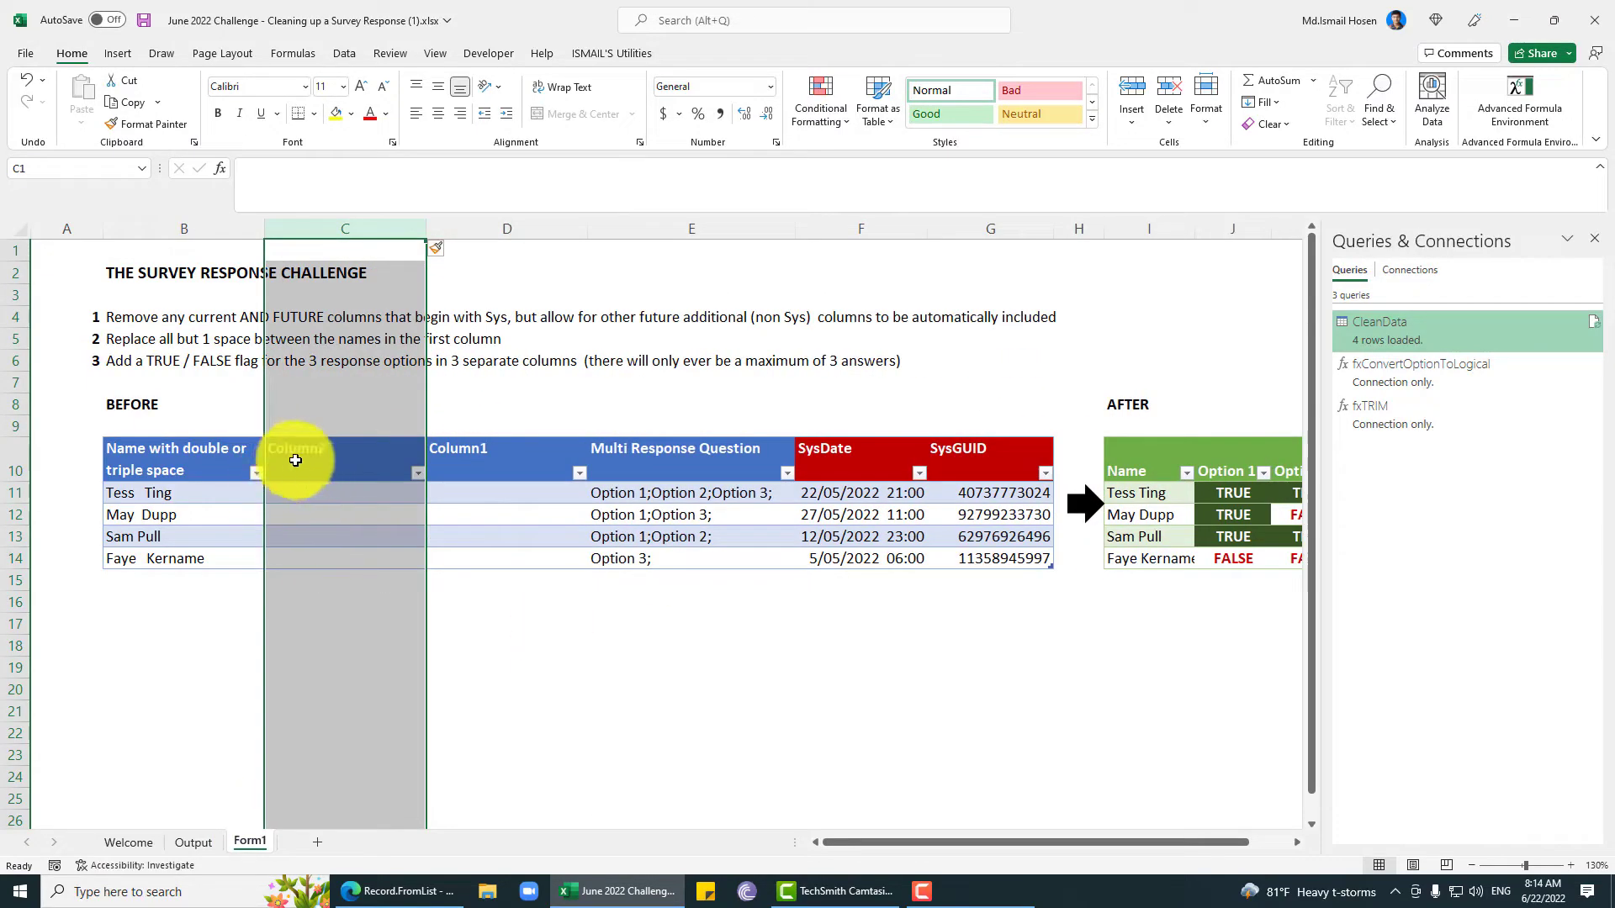
# - Rename the header of the blank column after the name column as SysText
pyautogui.click(302, 457)
pyautogui.write('S')
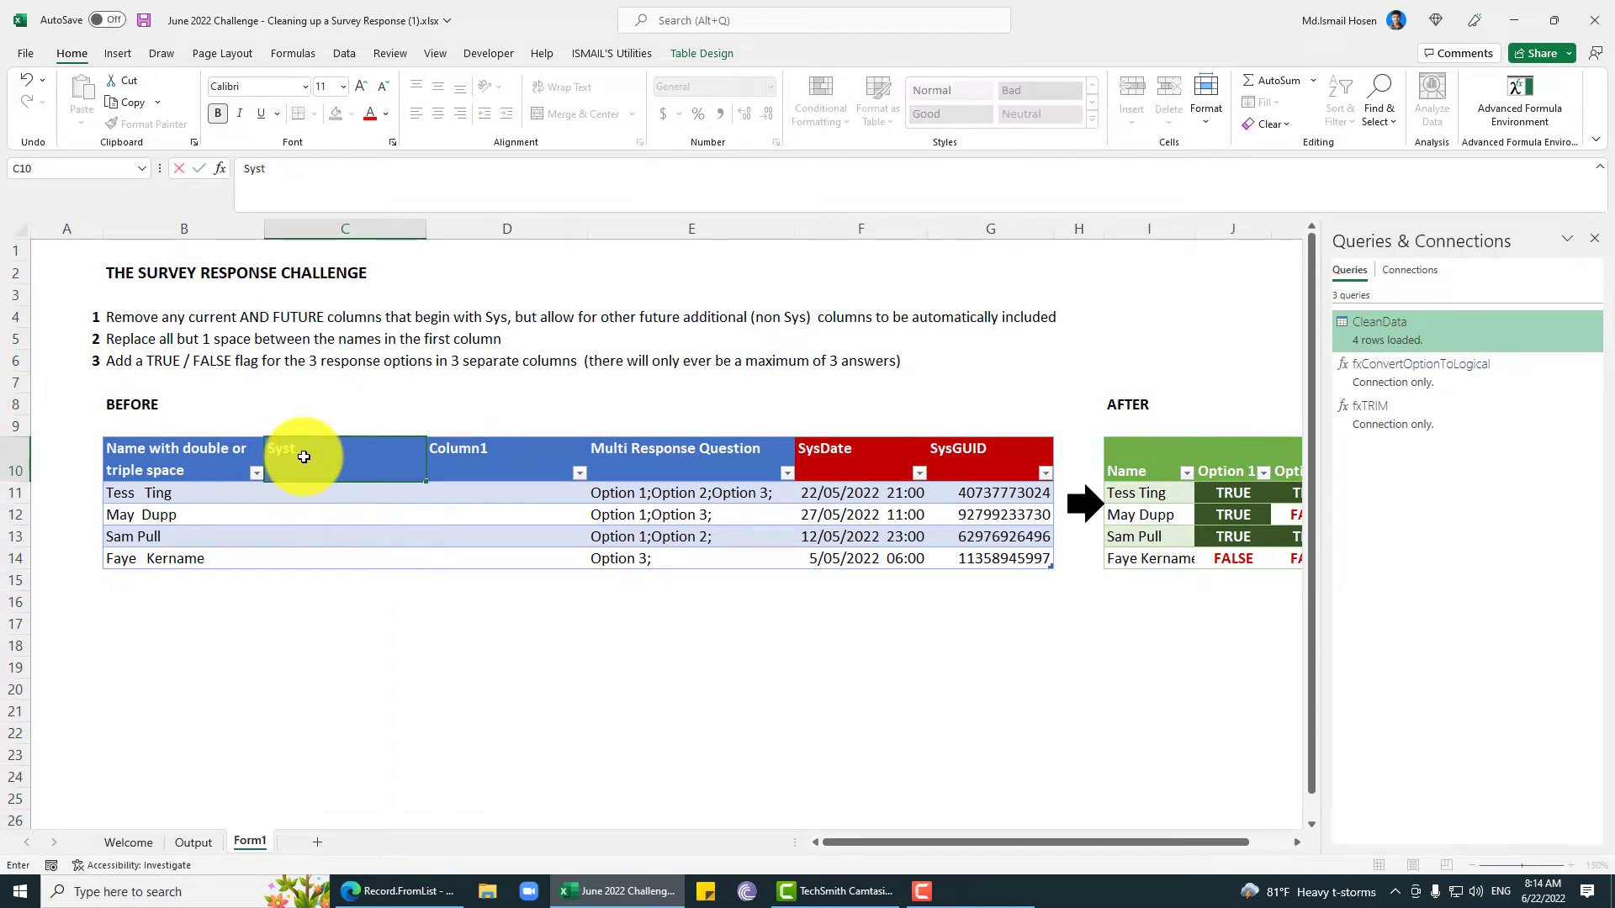
pyautogui.write('ysText')
pyautogui.press('Return')
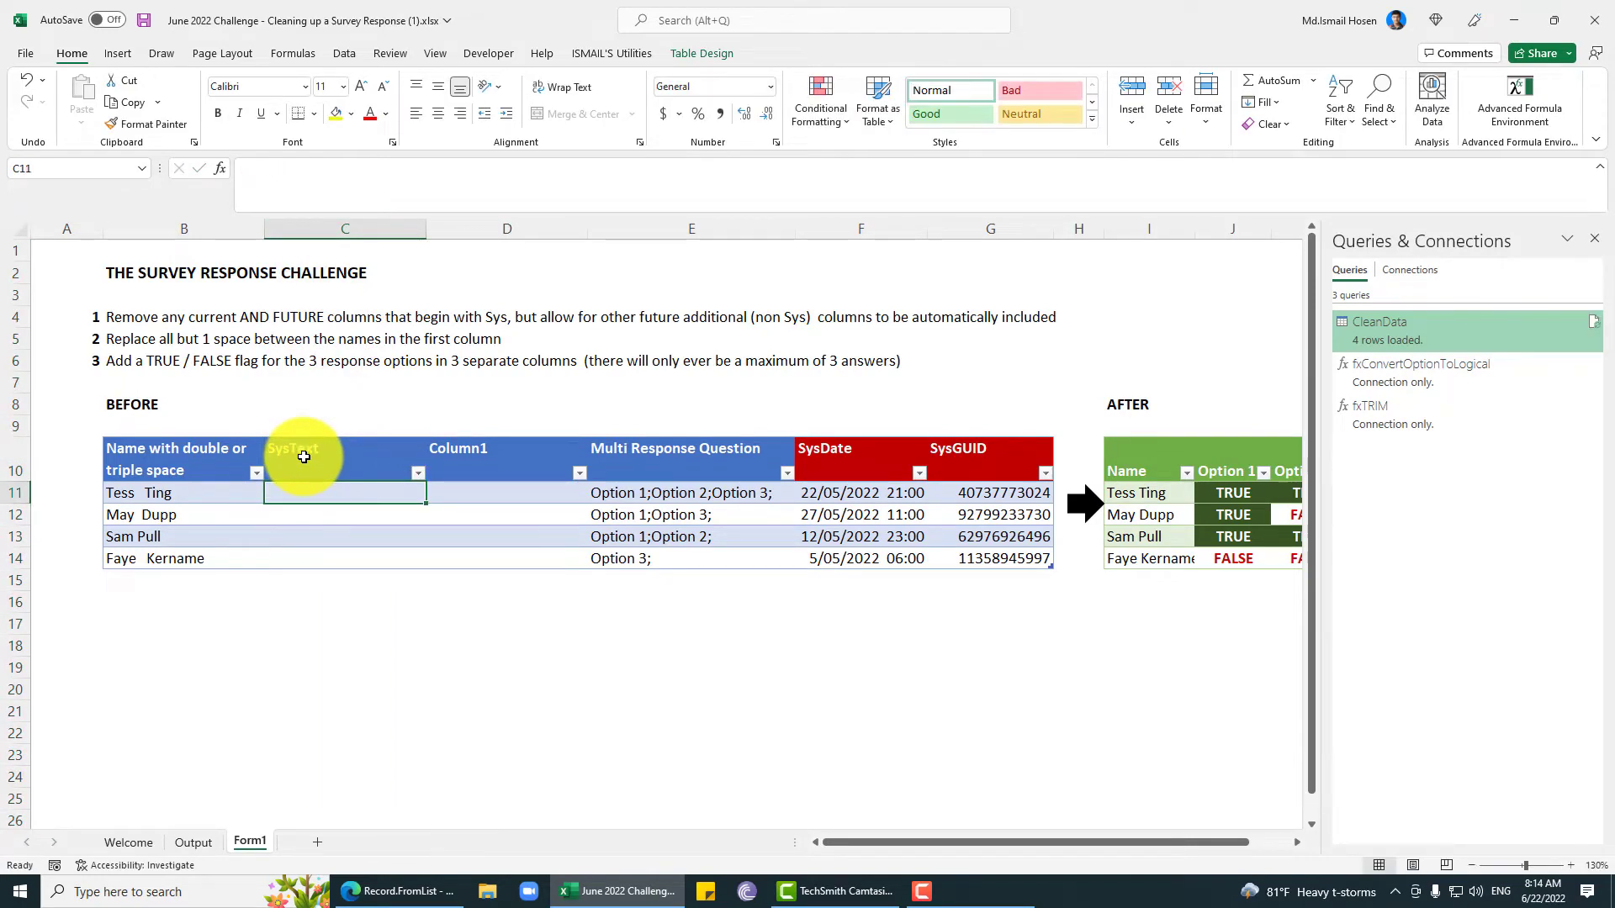
# - Refresh the CleanData table on the Output sheet to test how the SysText source column is handled
pyautogui.click(194, 842)
pyautogui.rightClick(305, 294)
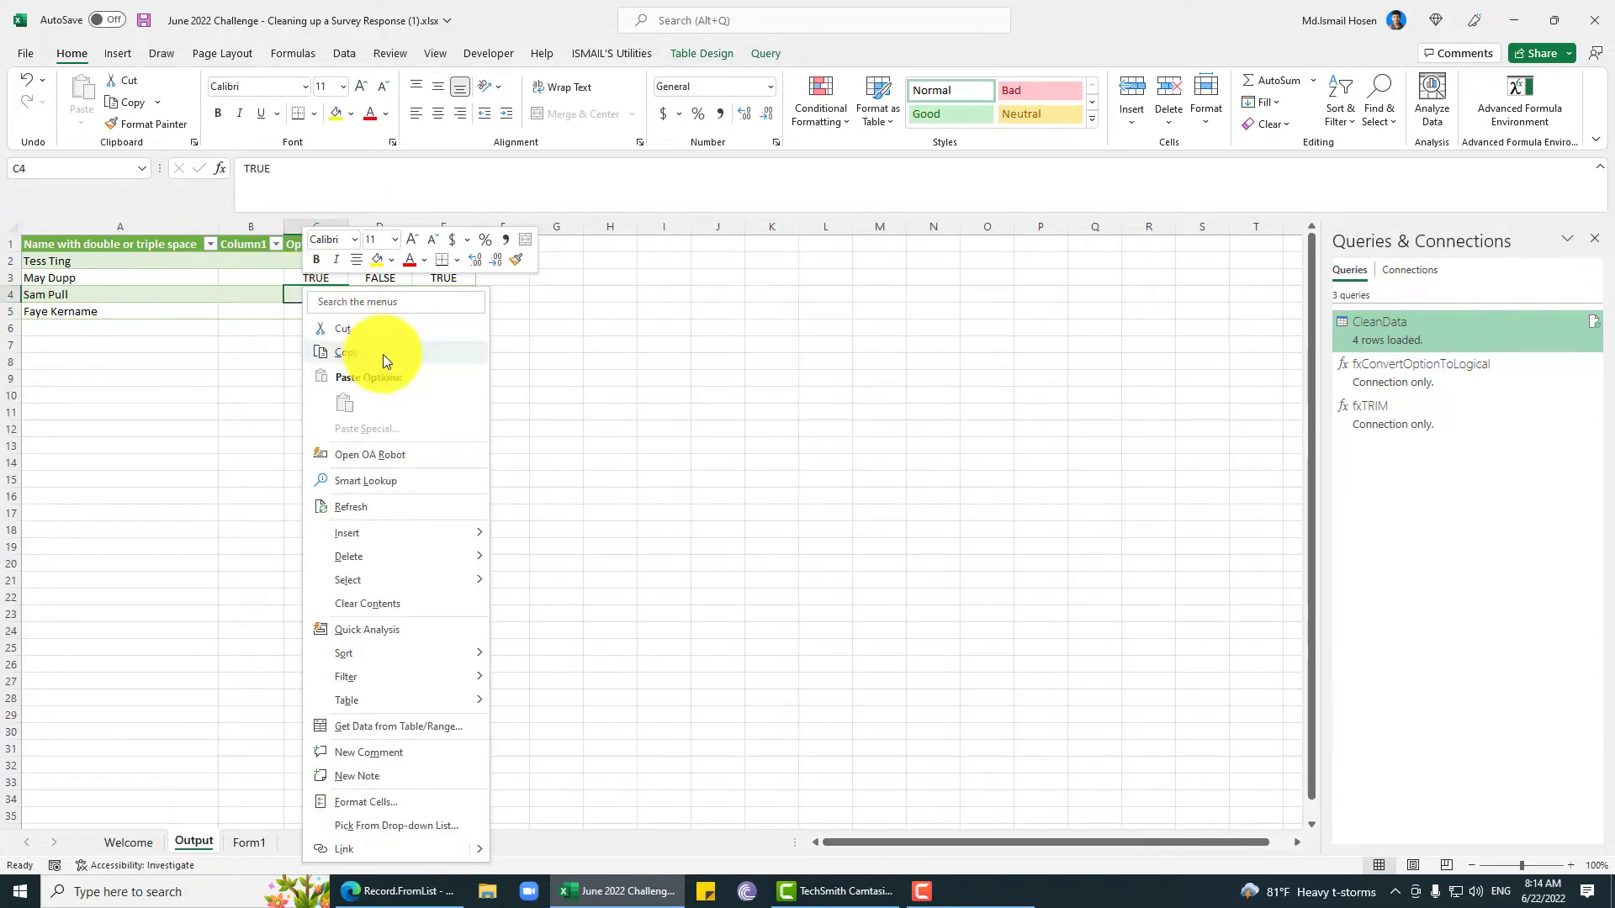
pyautogui.click(374, 507)
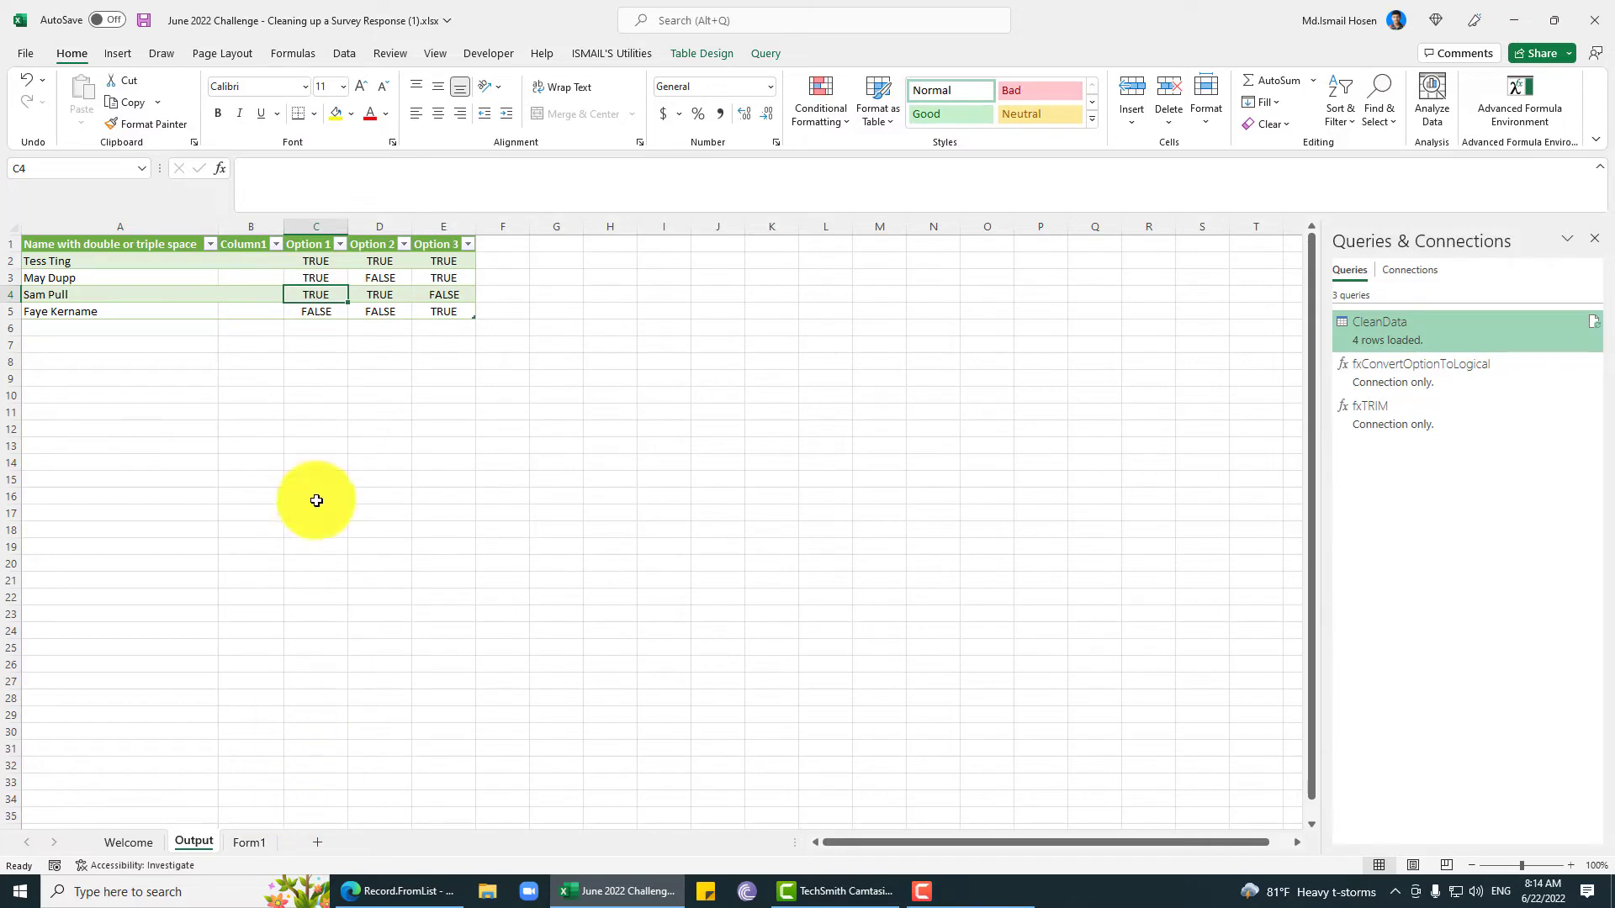
pyautogui.click(392, 280)
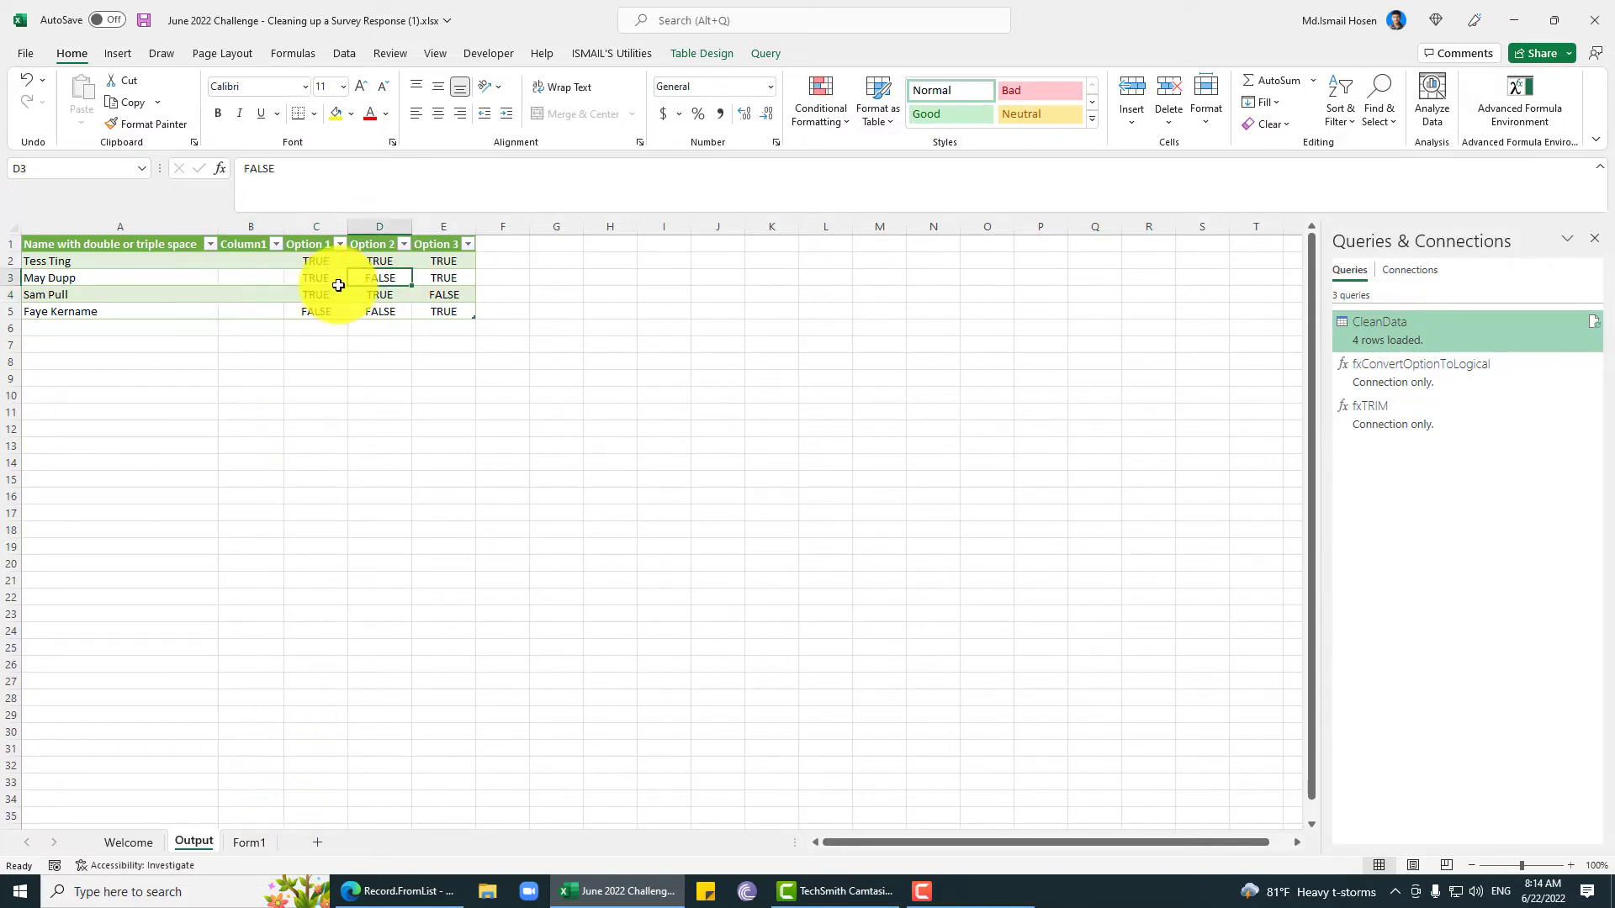
pyautogui.click(420, 294)
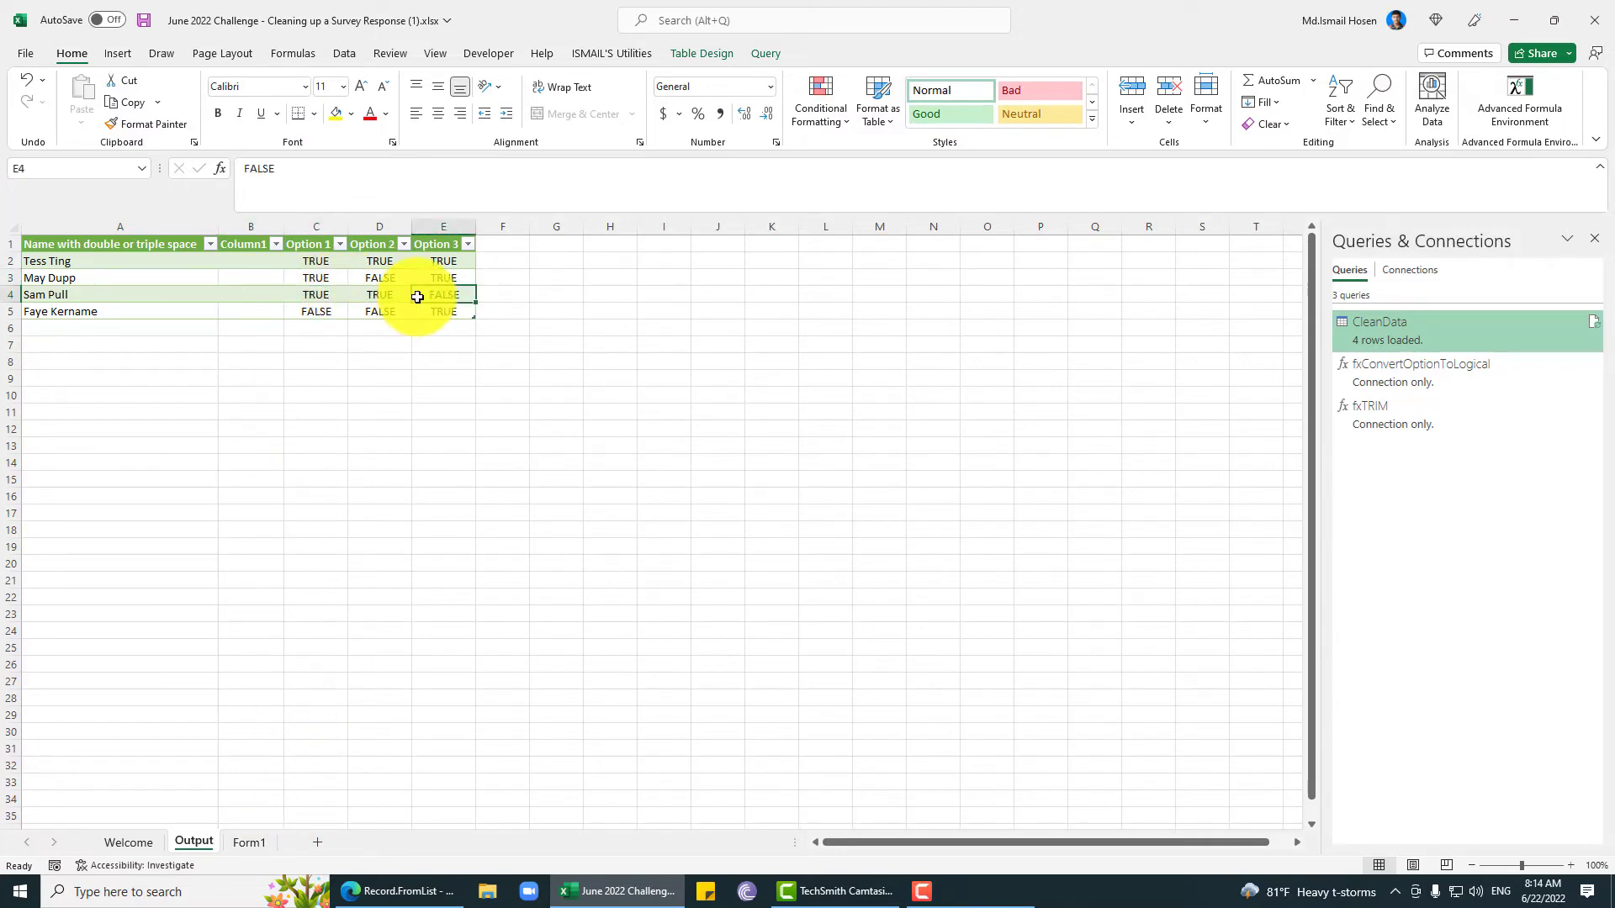
pyautogui.click(922, 890)
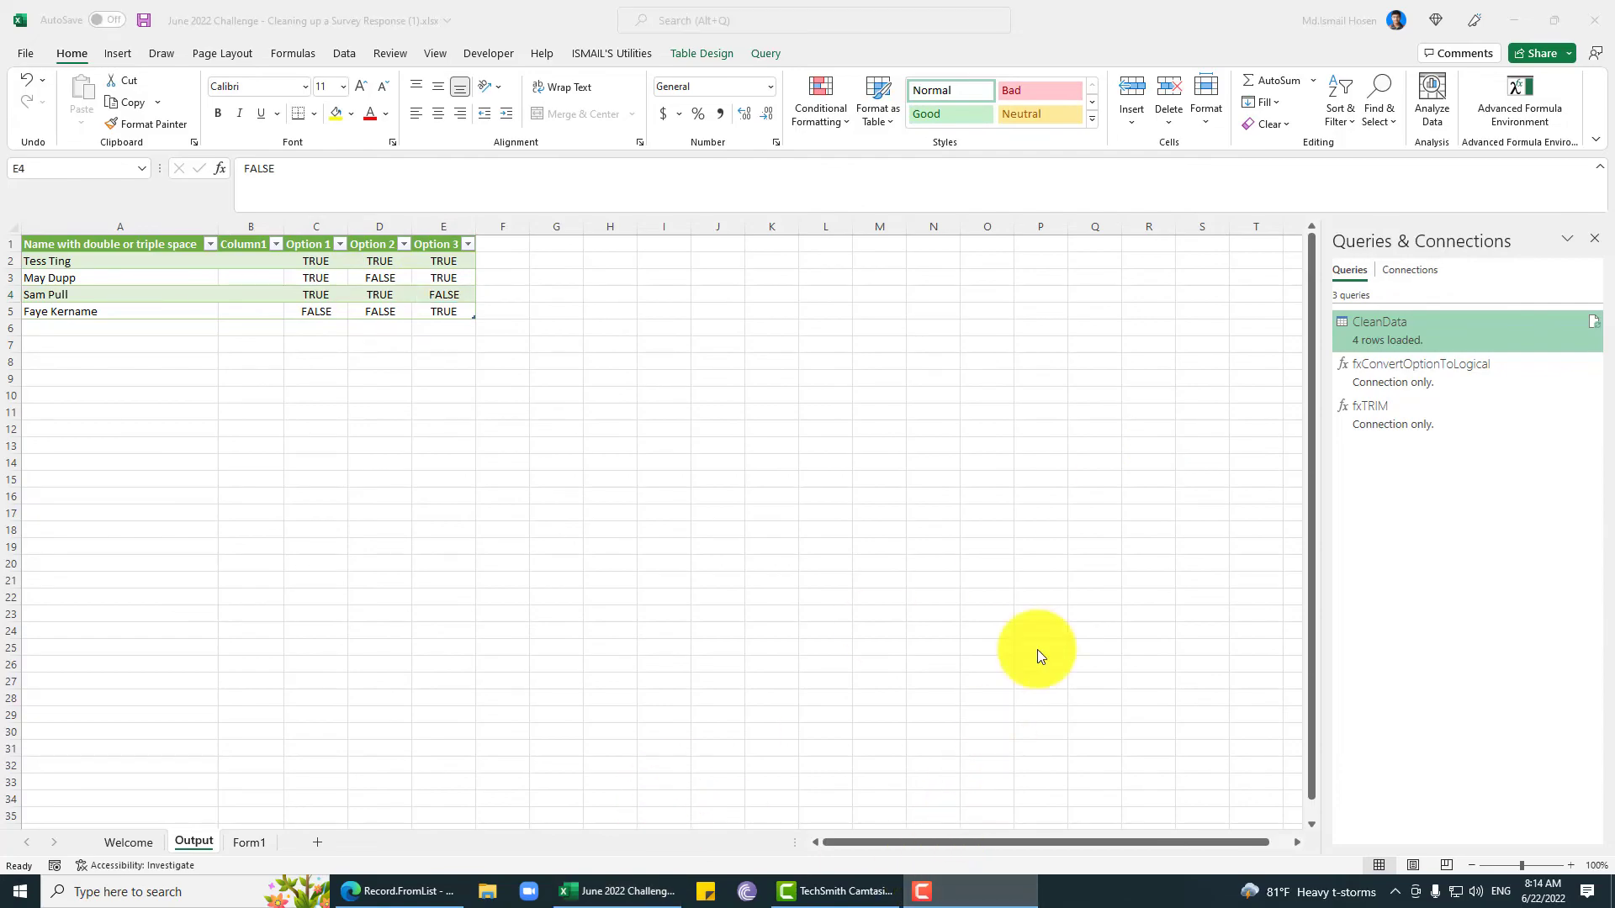